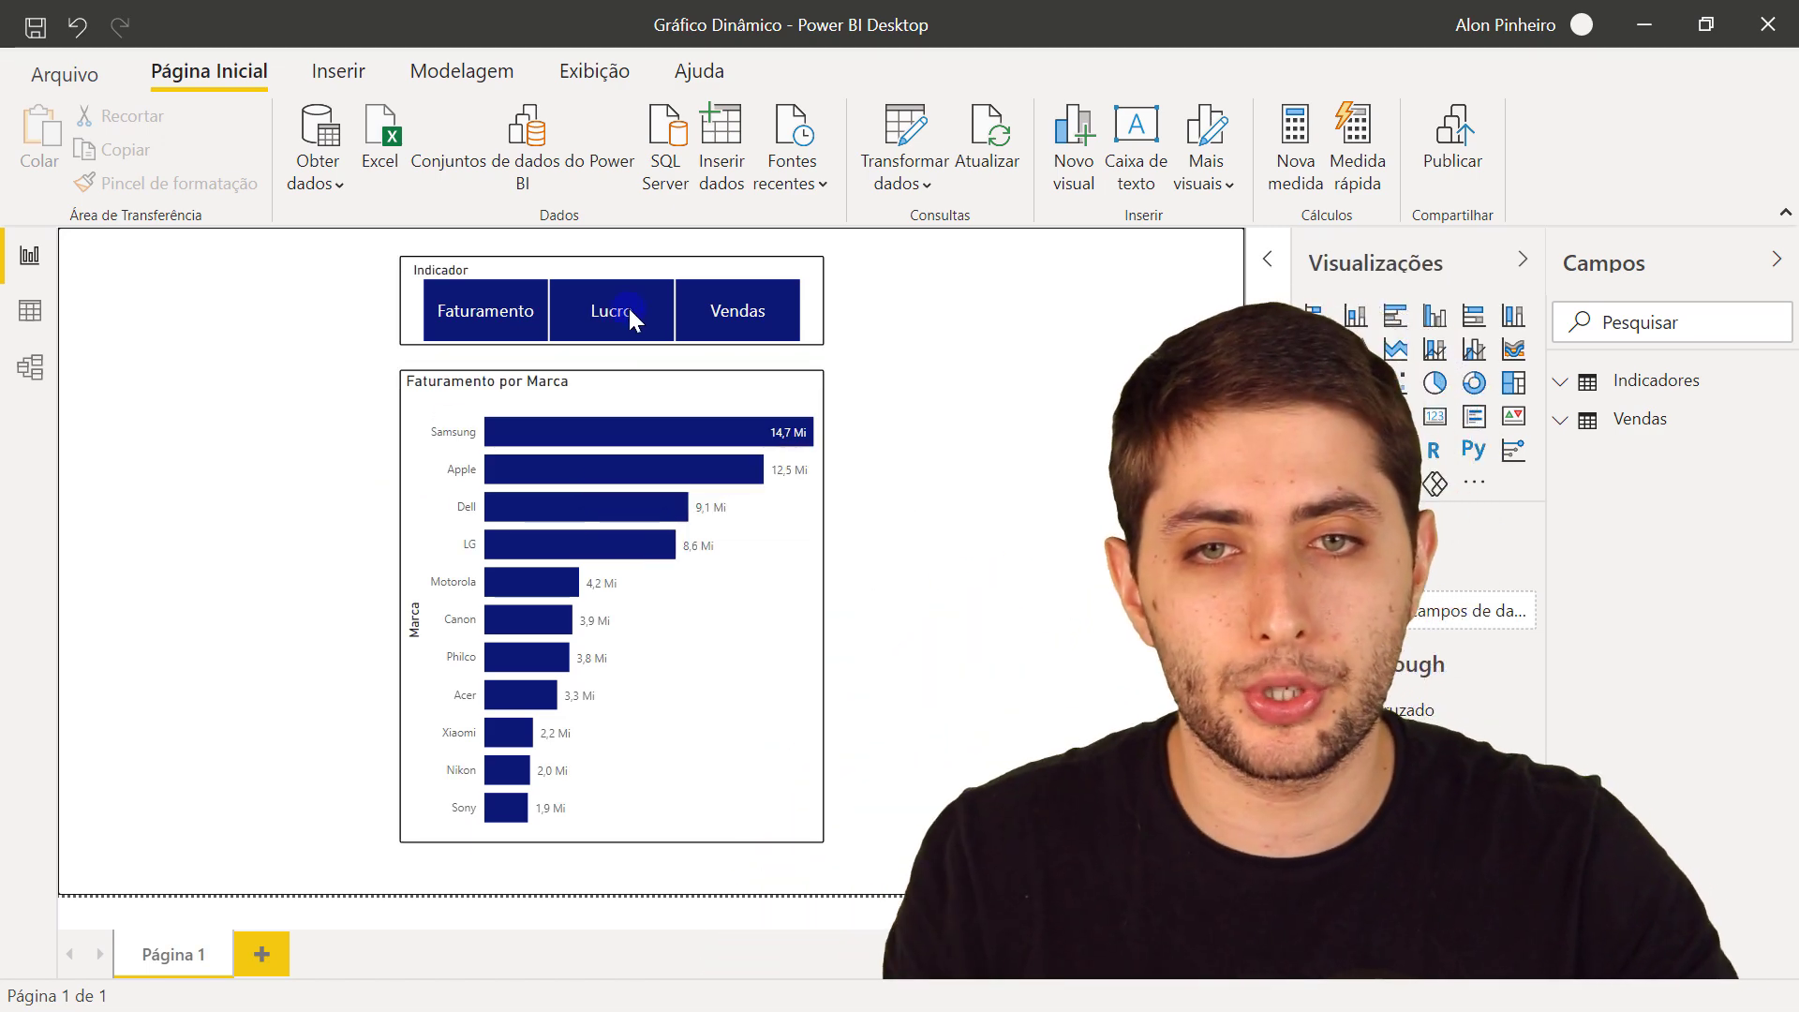
# Step: Preview the brand chart by switching the Indicador slicer to Lucro, Vendas and Faturamento in turn
pyautogui.click(627, 309)
pyautogui.click(626, 310)
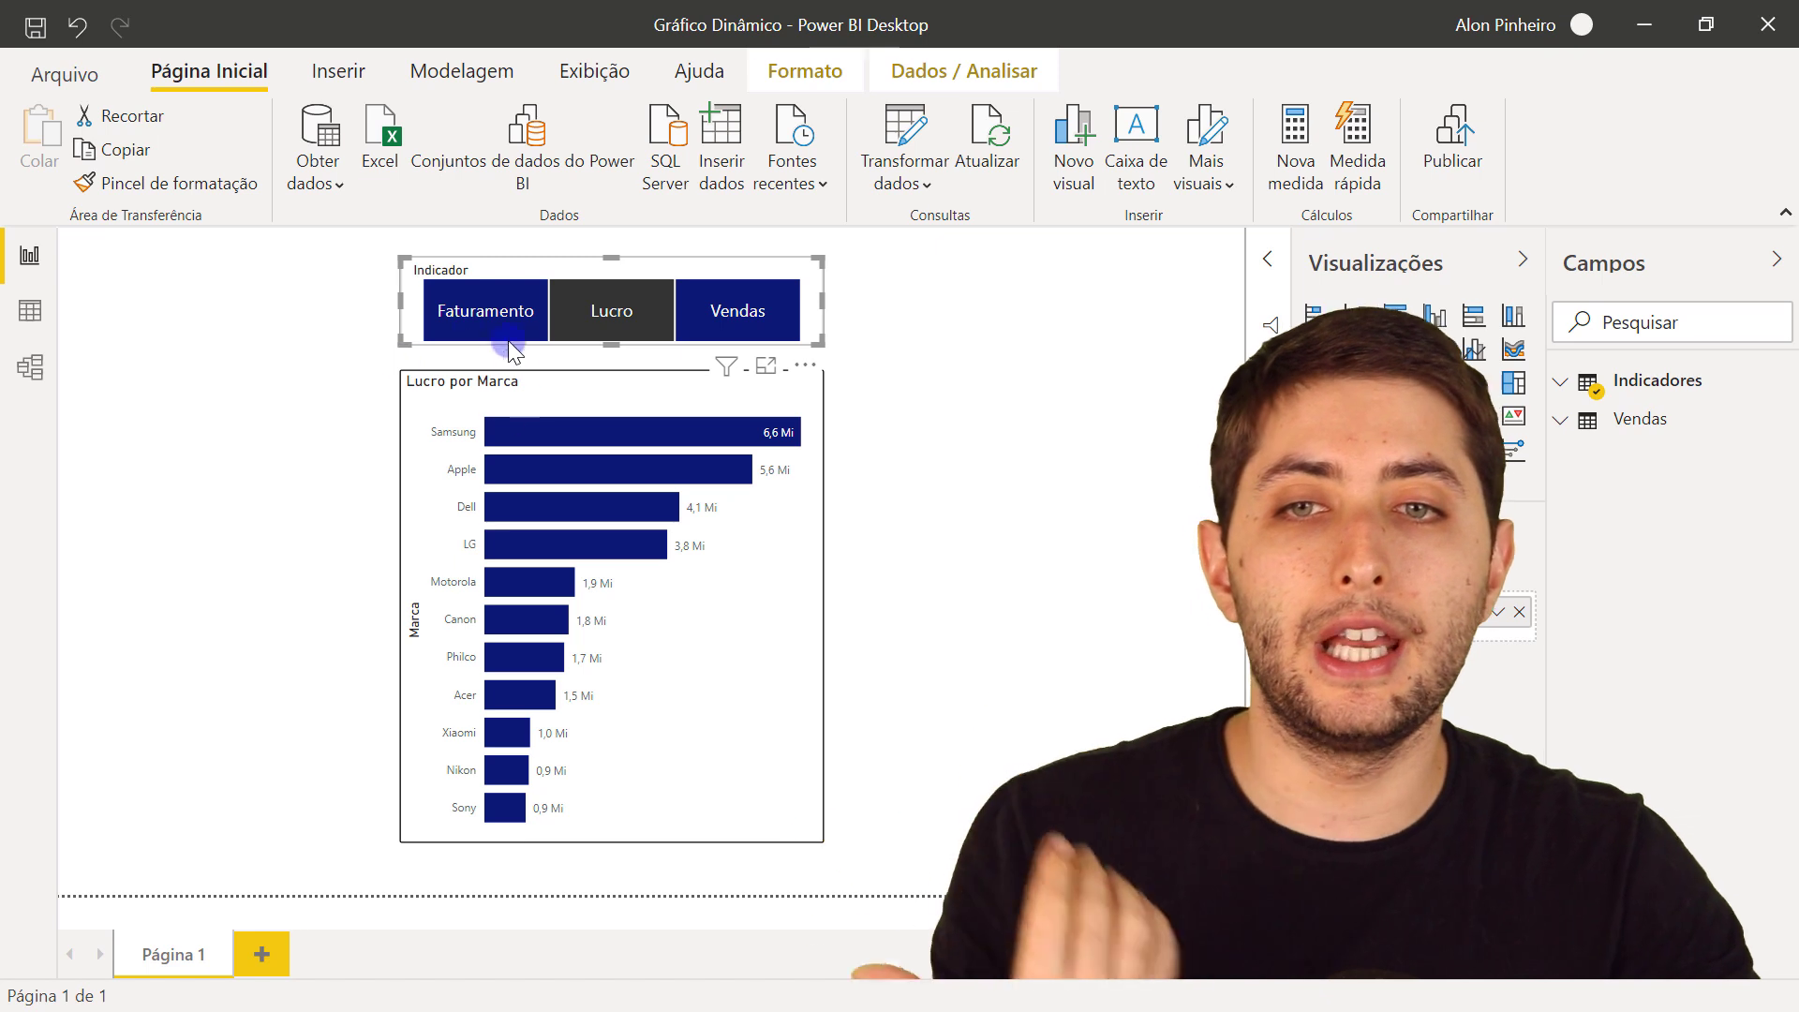
pyautogui.click(719, 313)
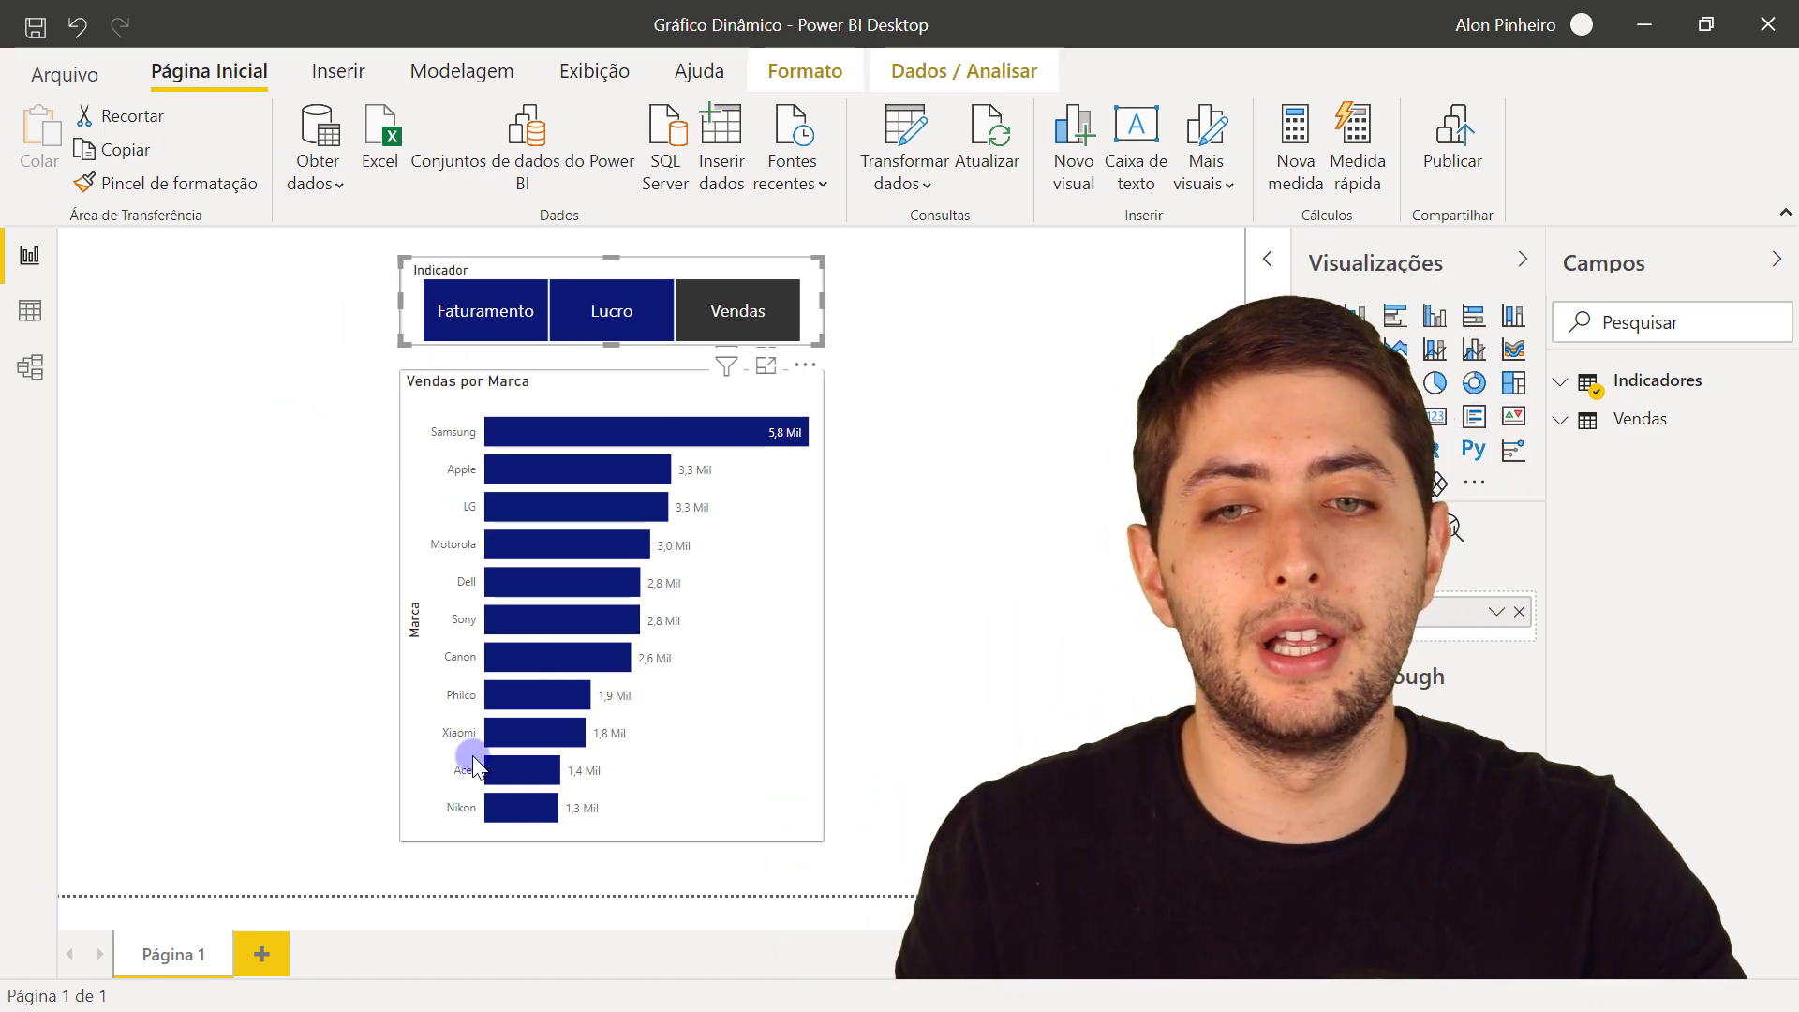
pyautogui.click(465, 318)
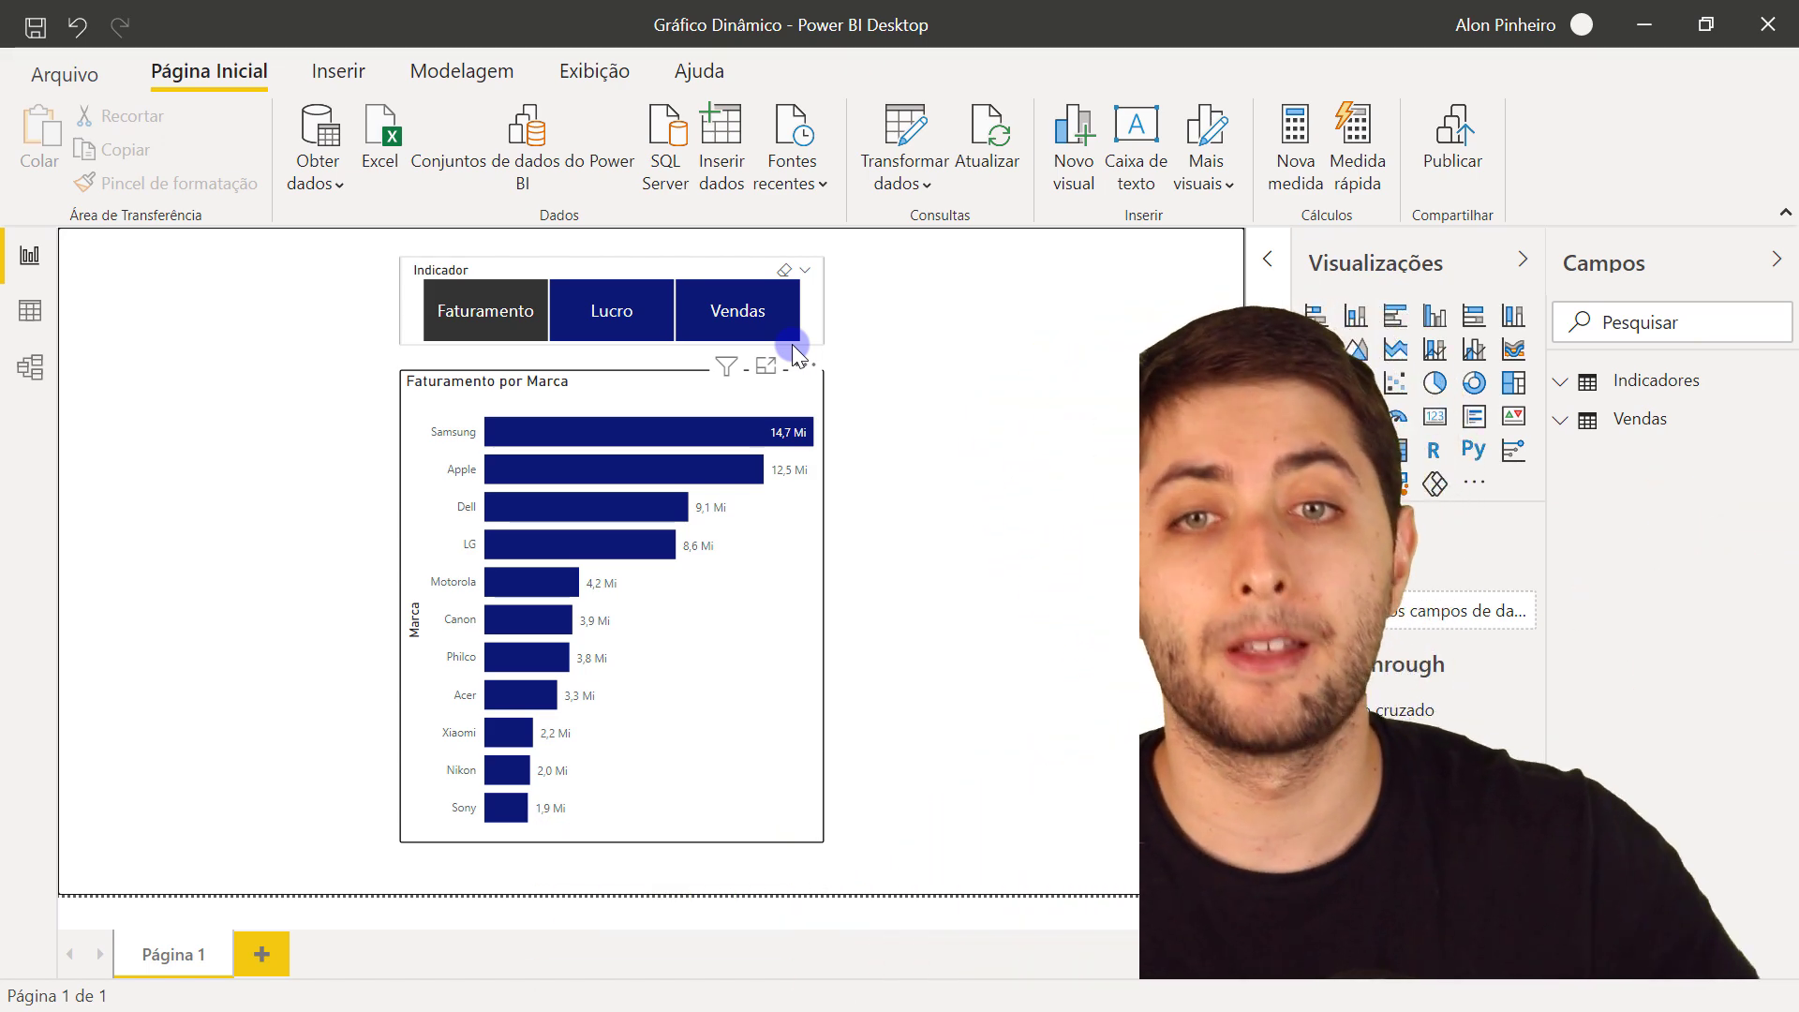
# Step: Switch to the "Gráfico Dinâmico - Do Zero" report and show the data of its Vendas table
pyautogui.click(1650, 24)
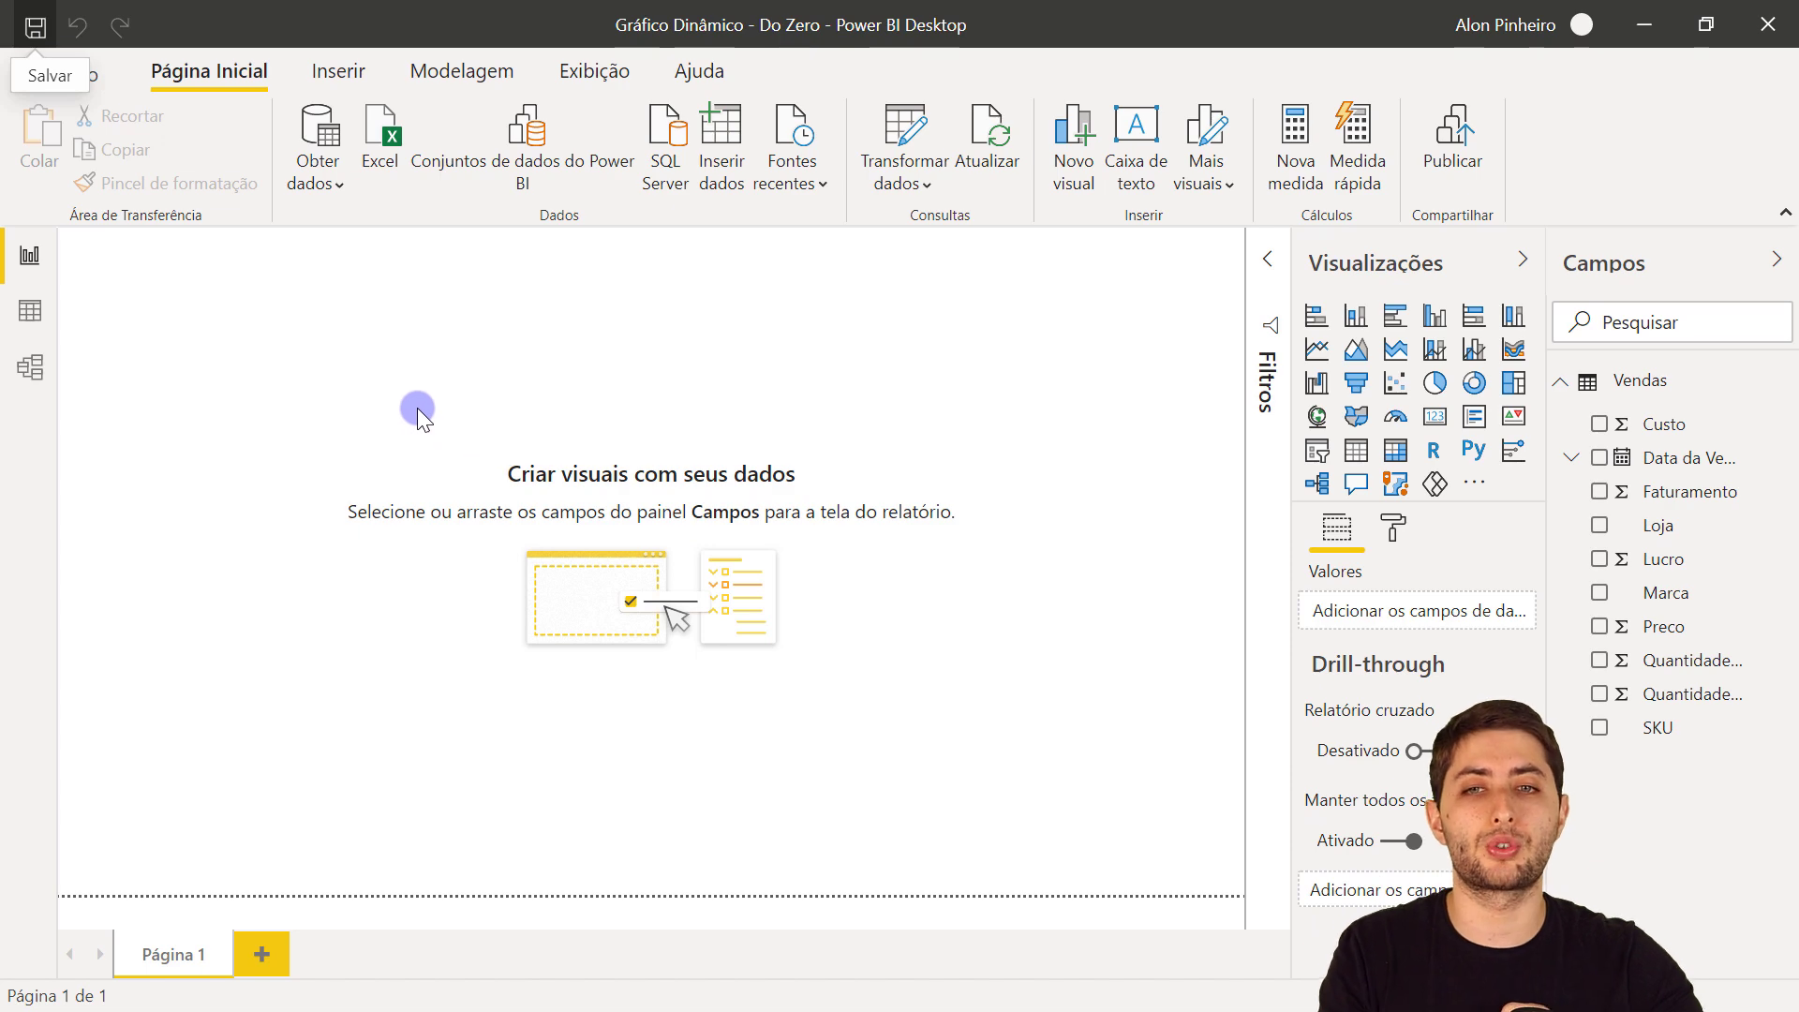
pyautogui.click(30, 310)
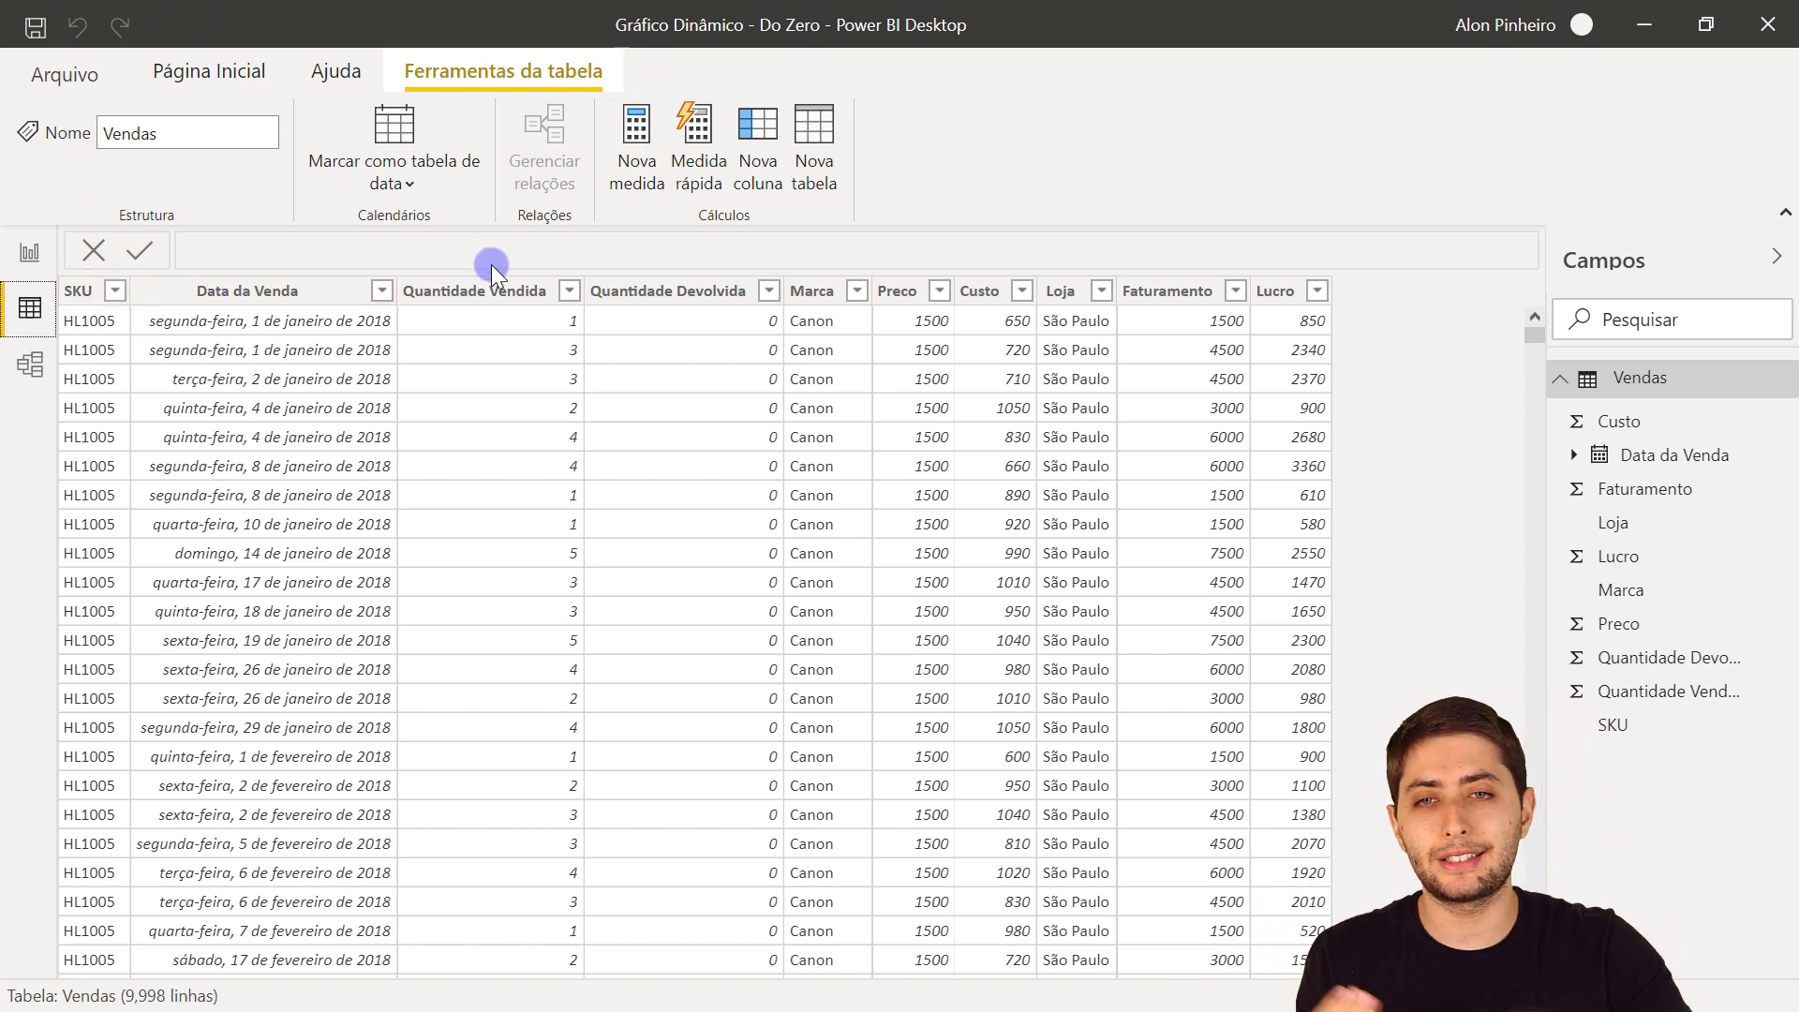
# Step: Examine the Quantidade Devolvida, Quantidade Vendida, Faturamento and Lucro columns of the Vendas table
pyautogui.click(692, 292)
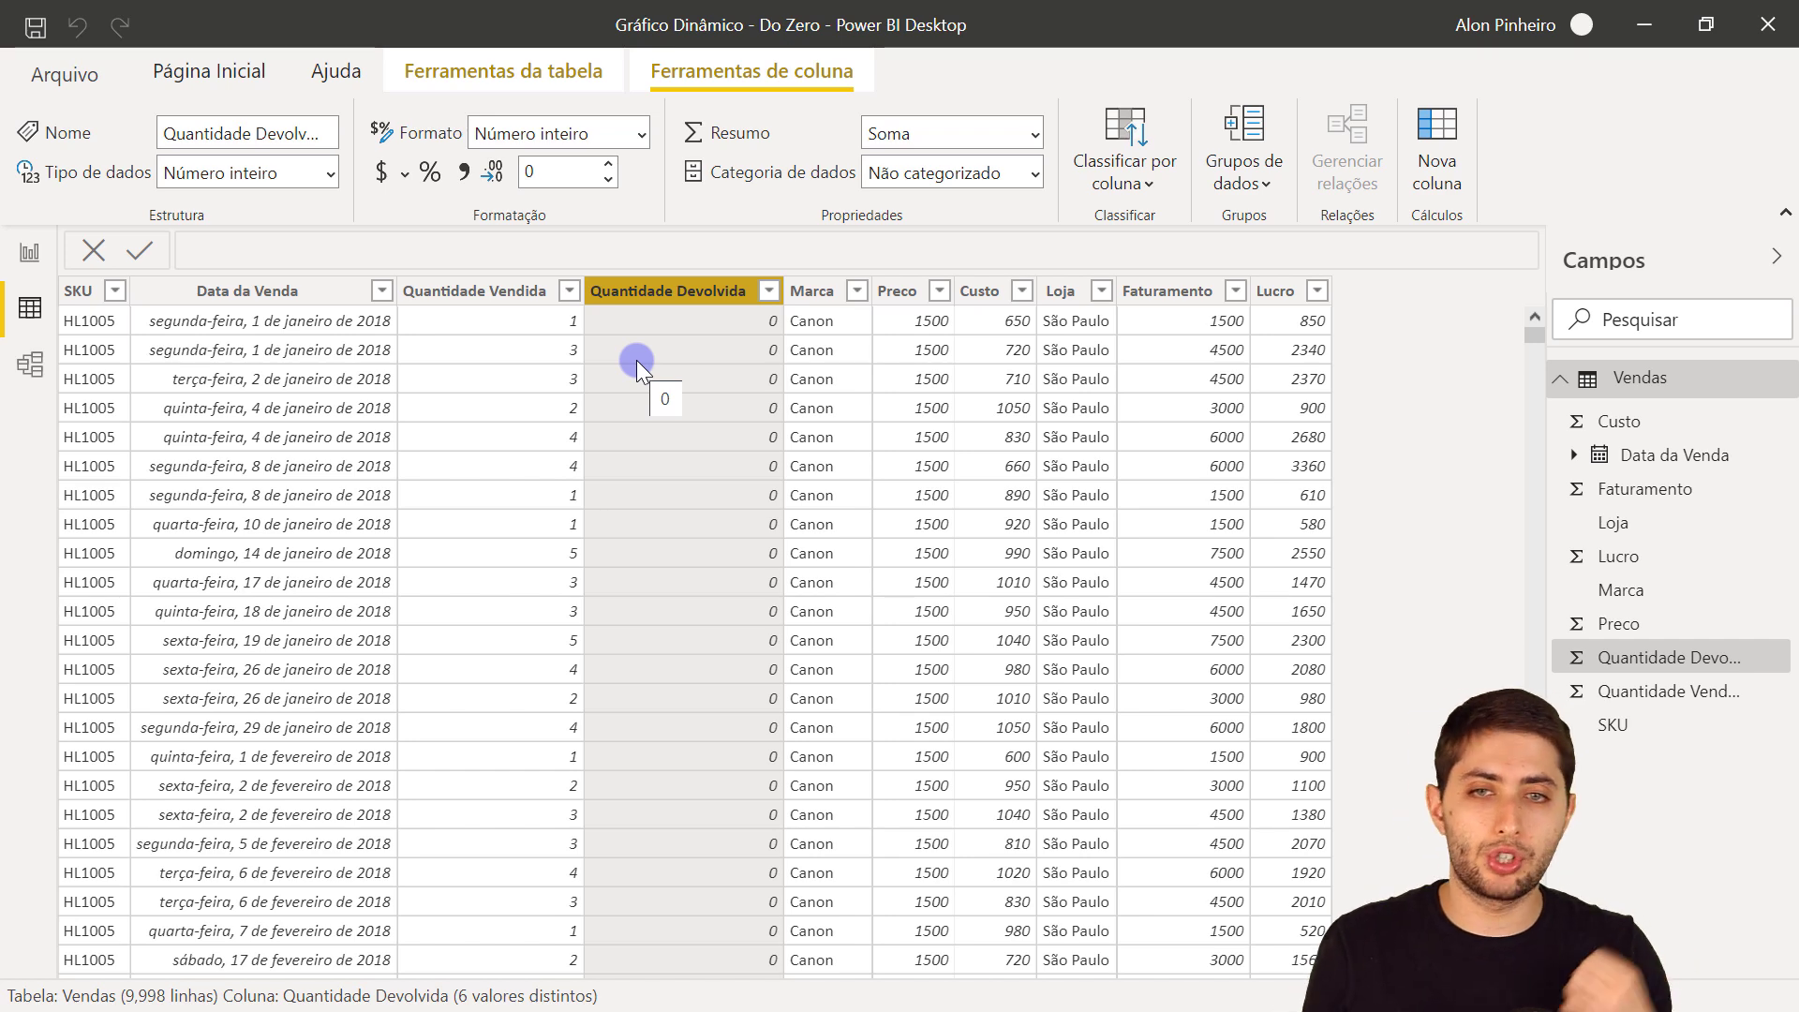
pyautogui.click(461, 304)
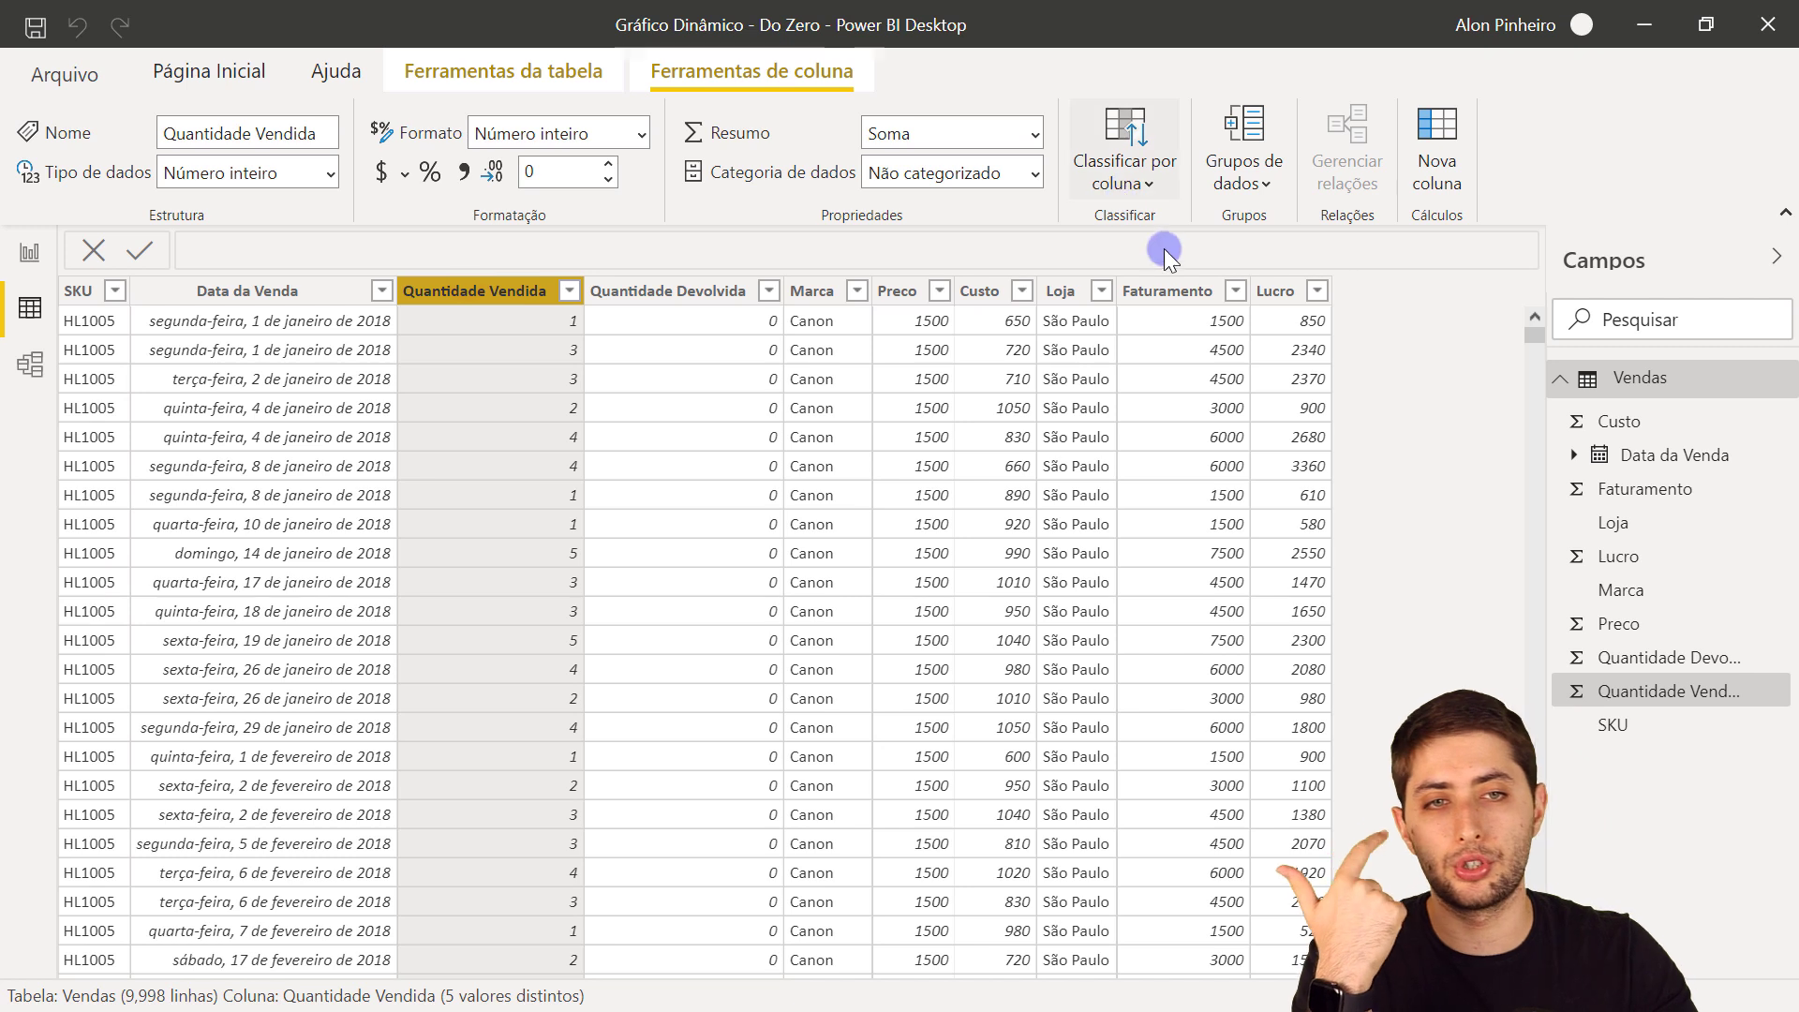
pyautogui.click(1166, 298)
pyautogui.click(1286, 296)
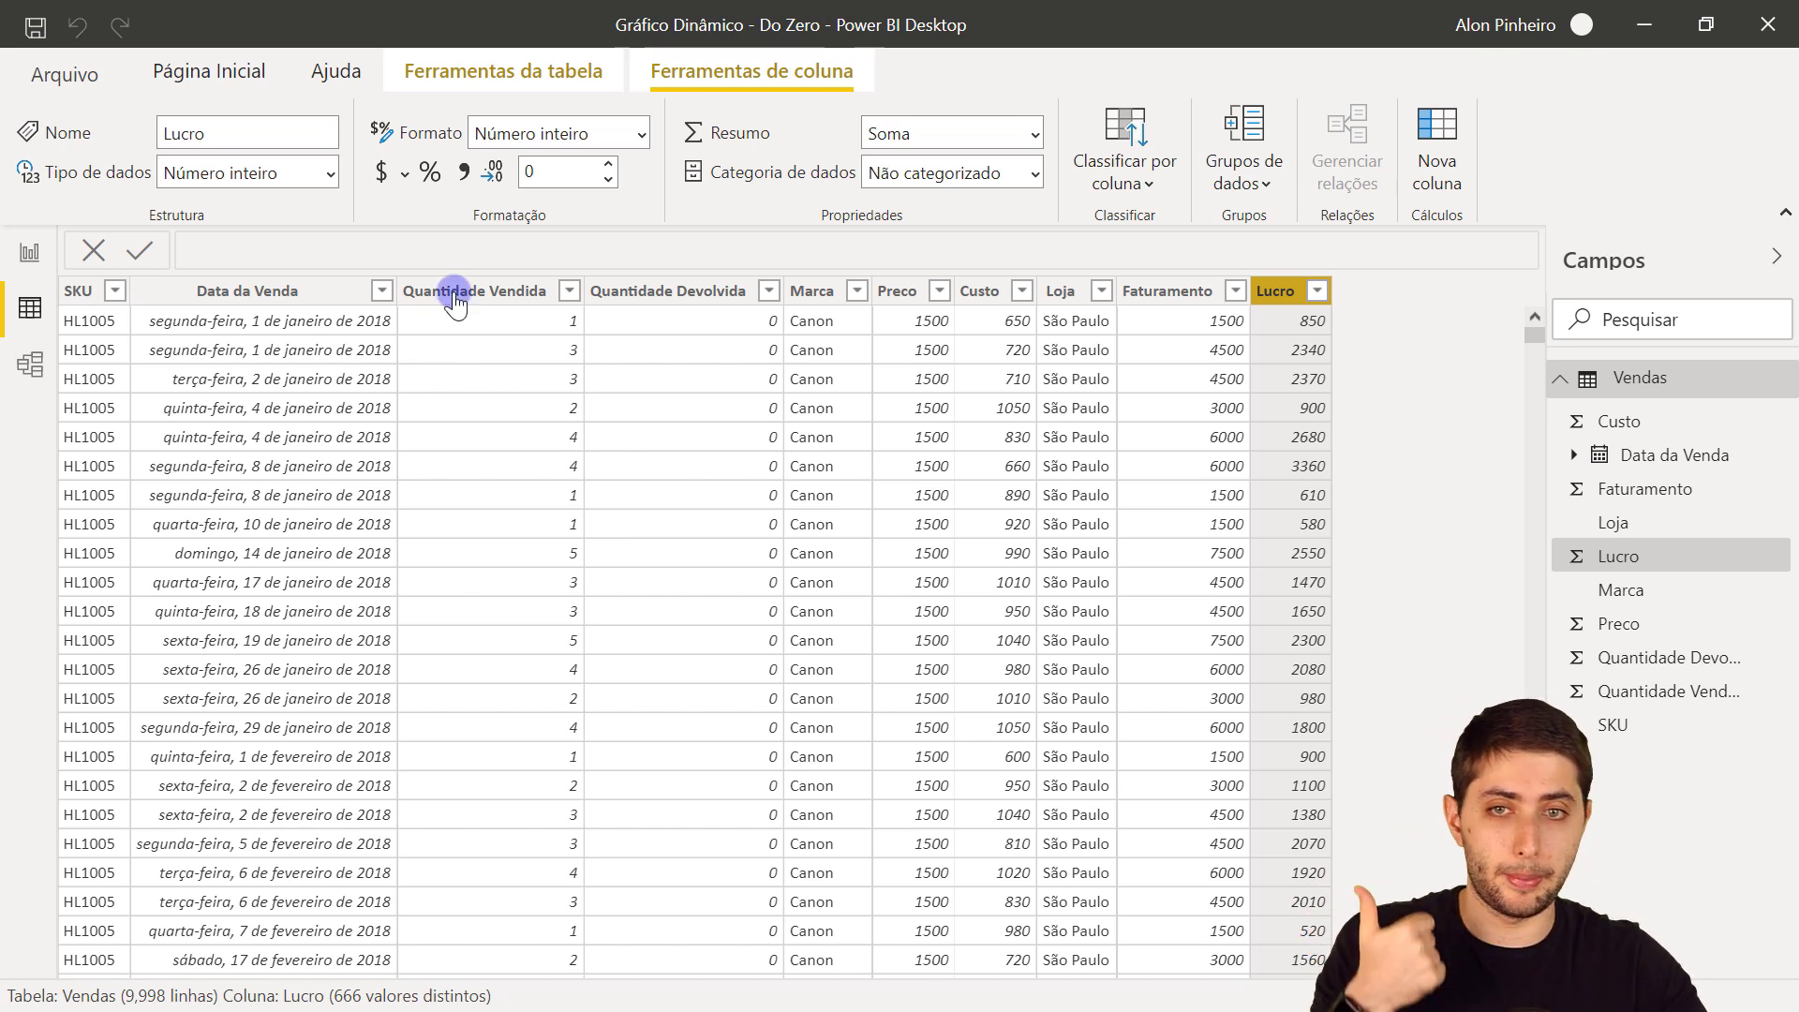
pyautogui.click(466, 291)
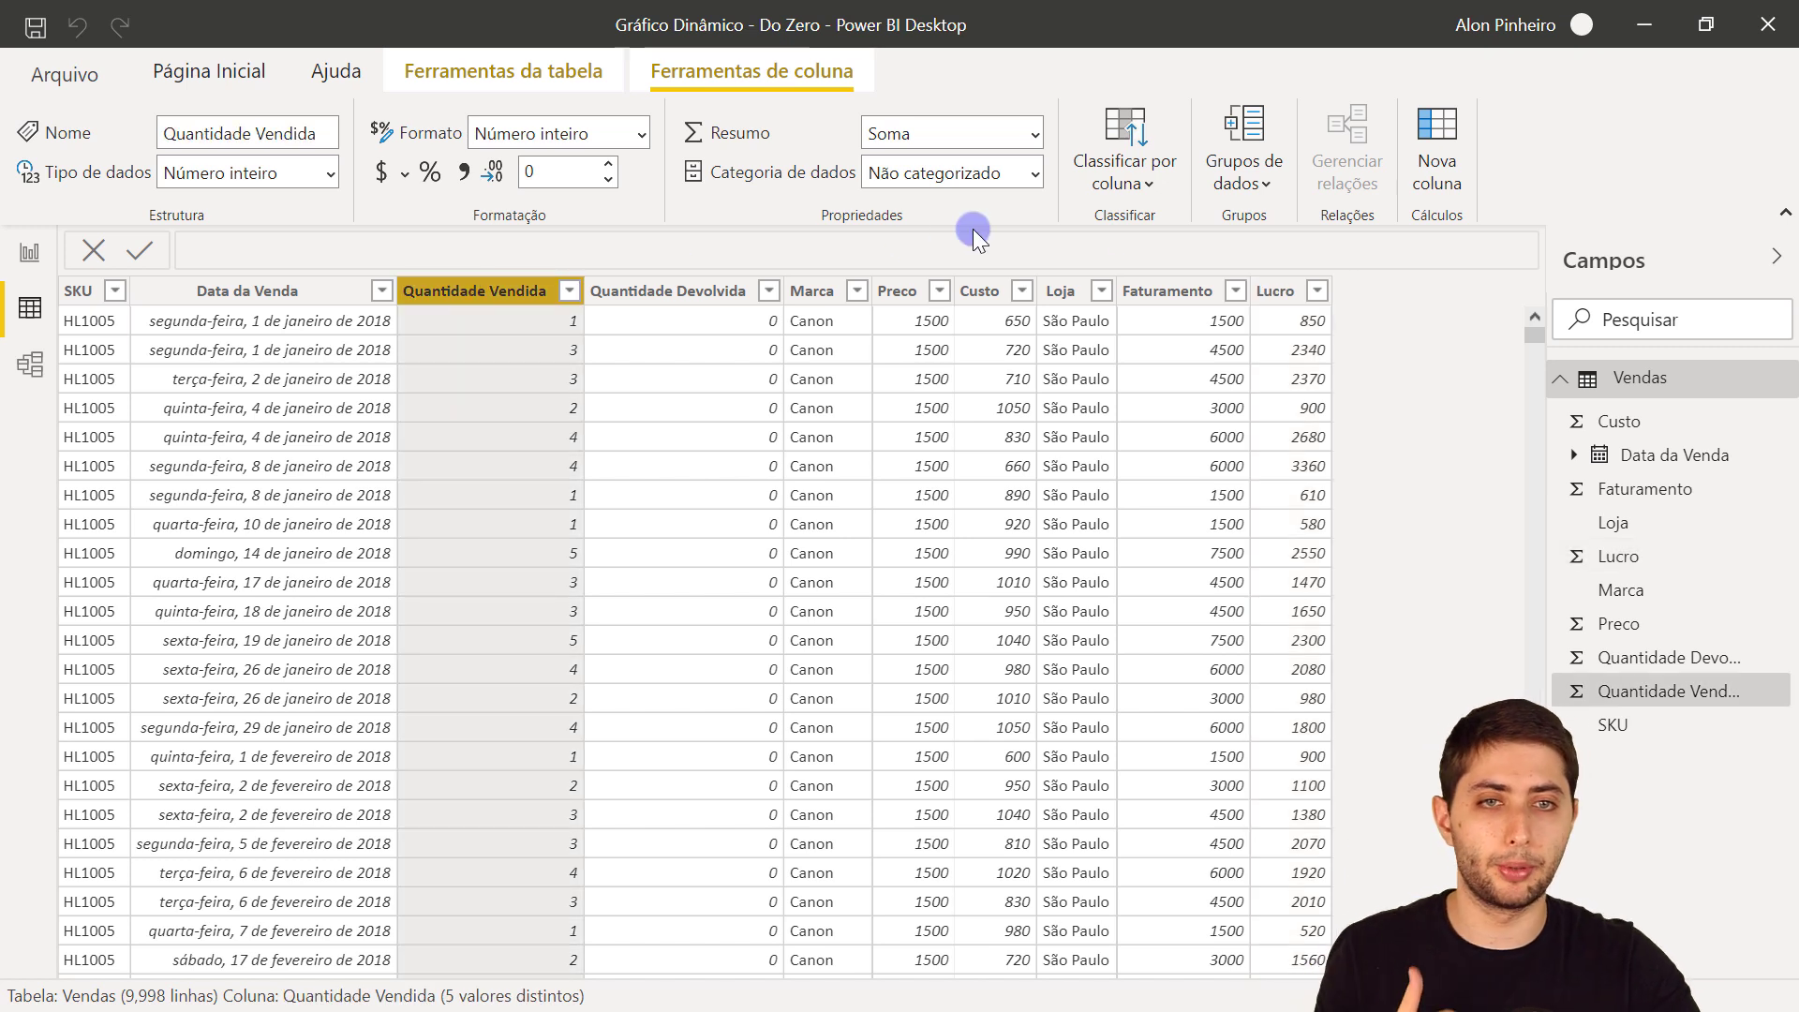
pyautogui.click(1160, 298)
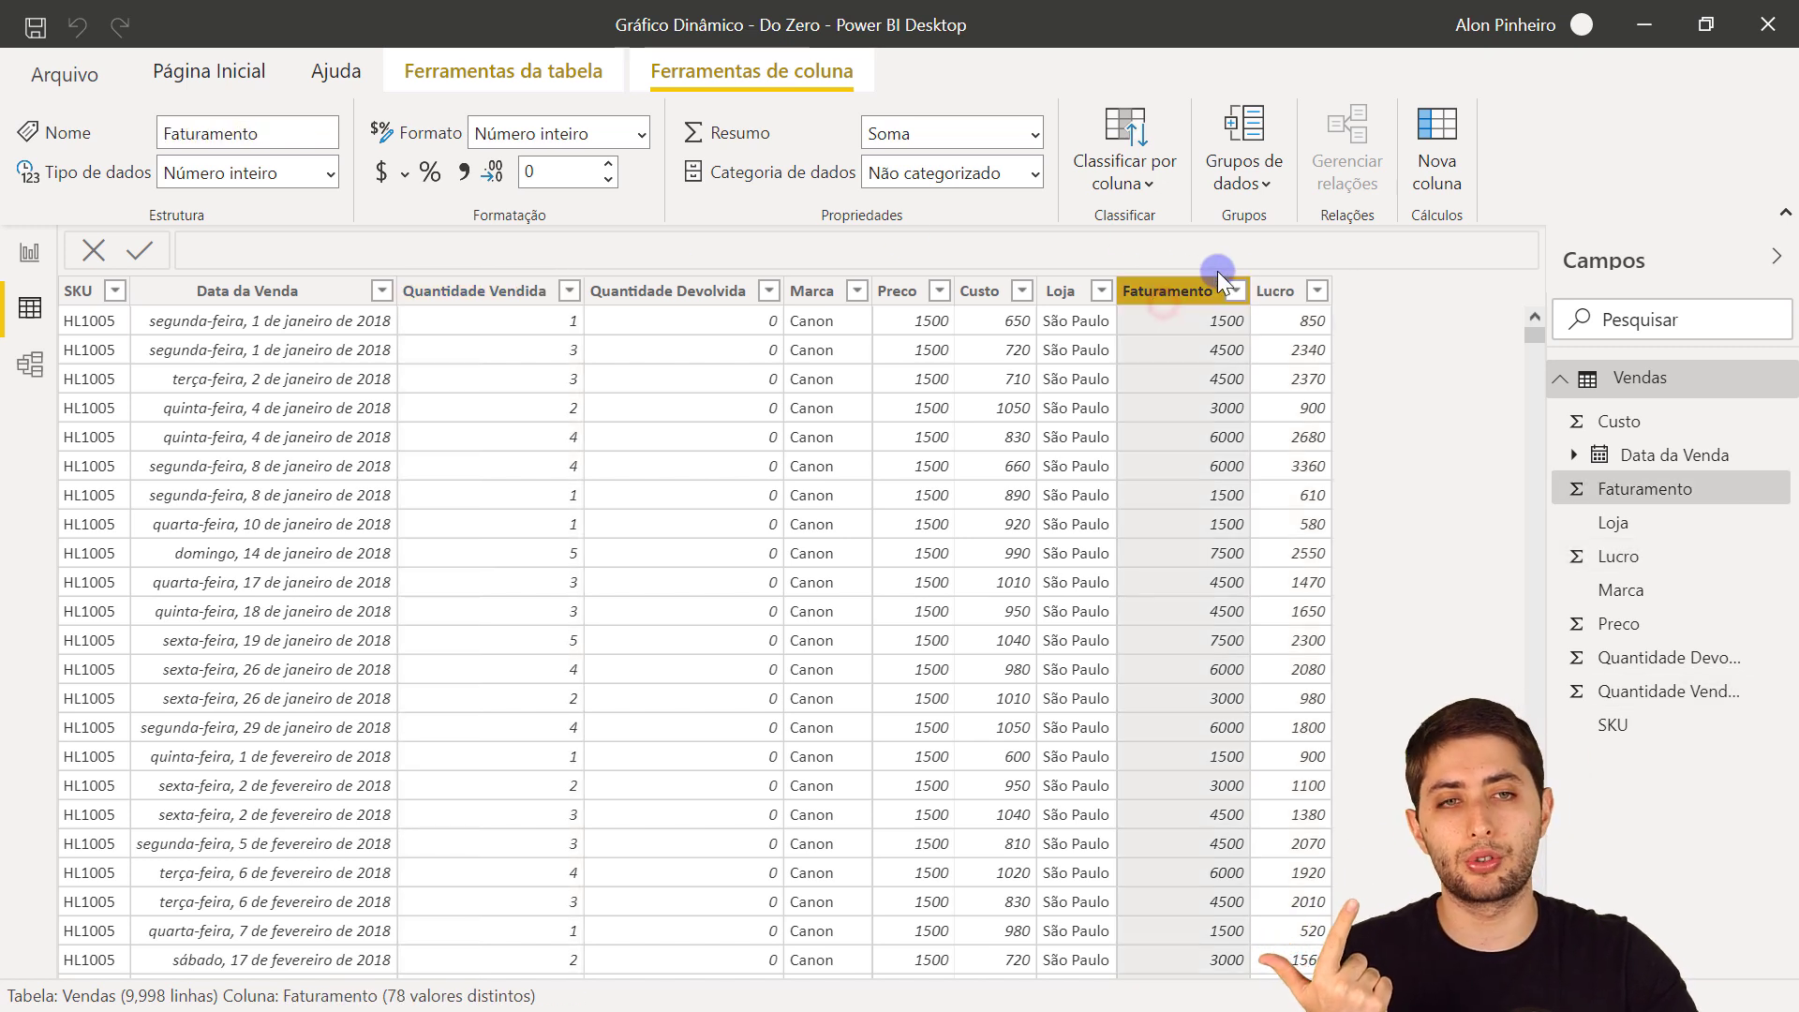
pyautogui.click(1283, 296)
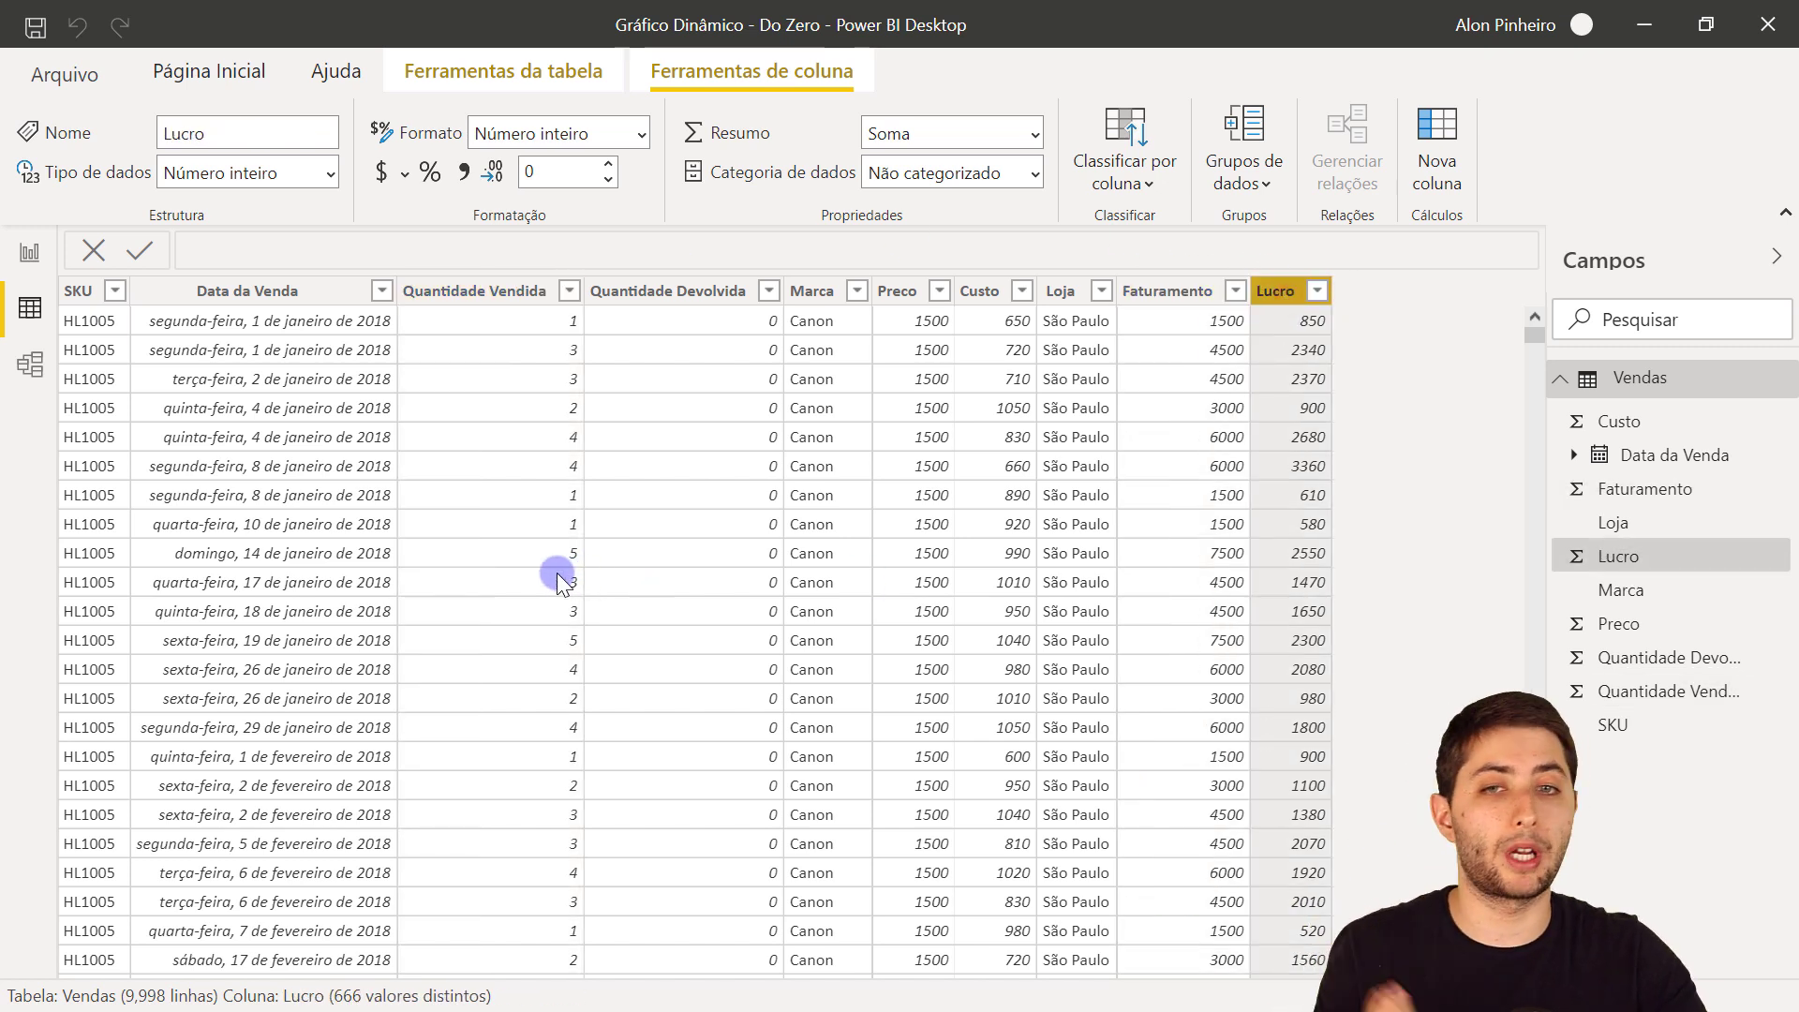
# Step: Start a new measure named Total Vendas in the Vendas table, with the formula text enlarged
pyautogui.click(479, 296)
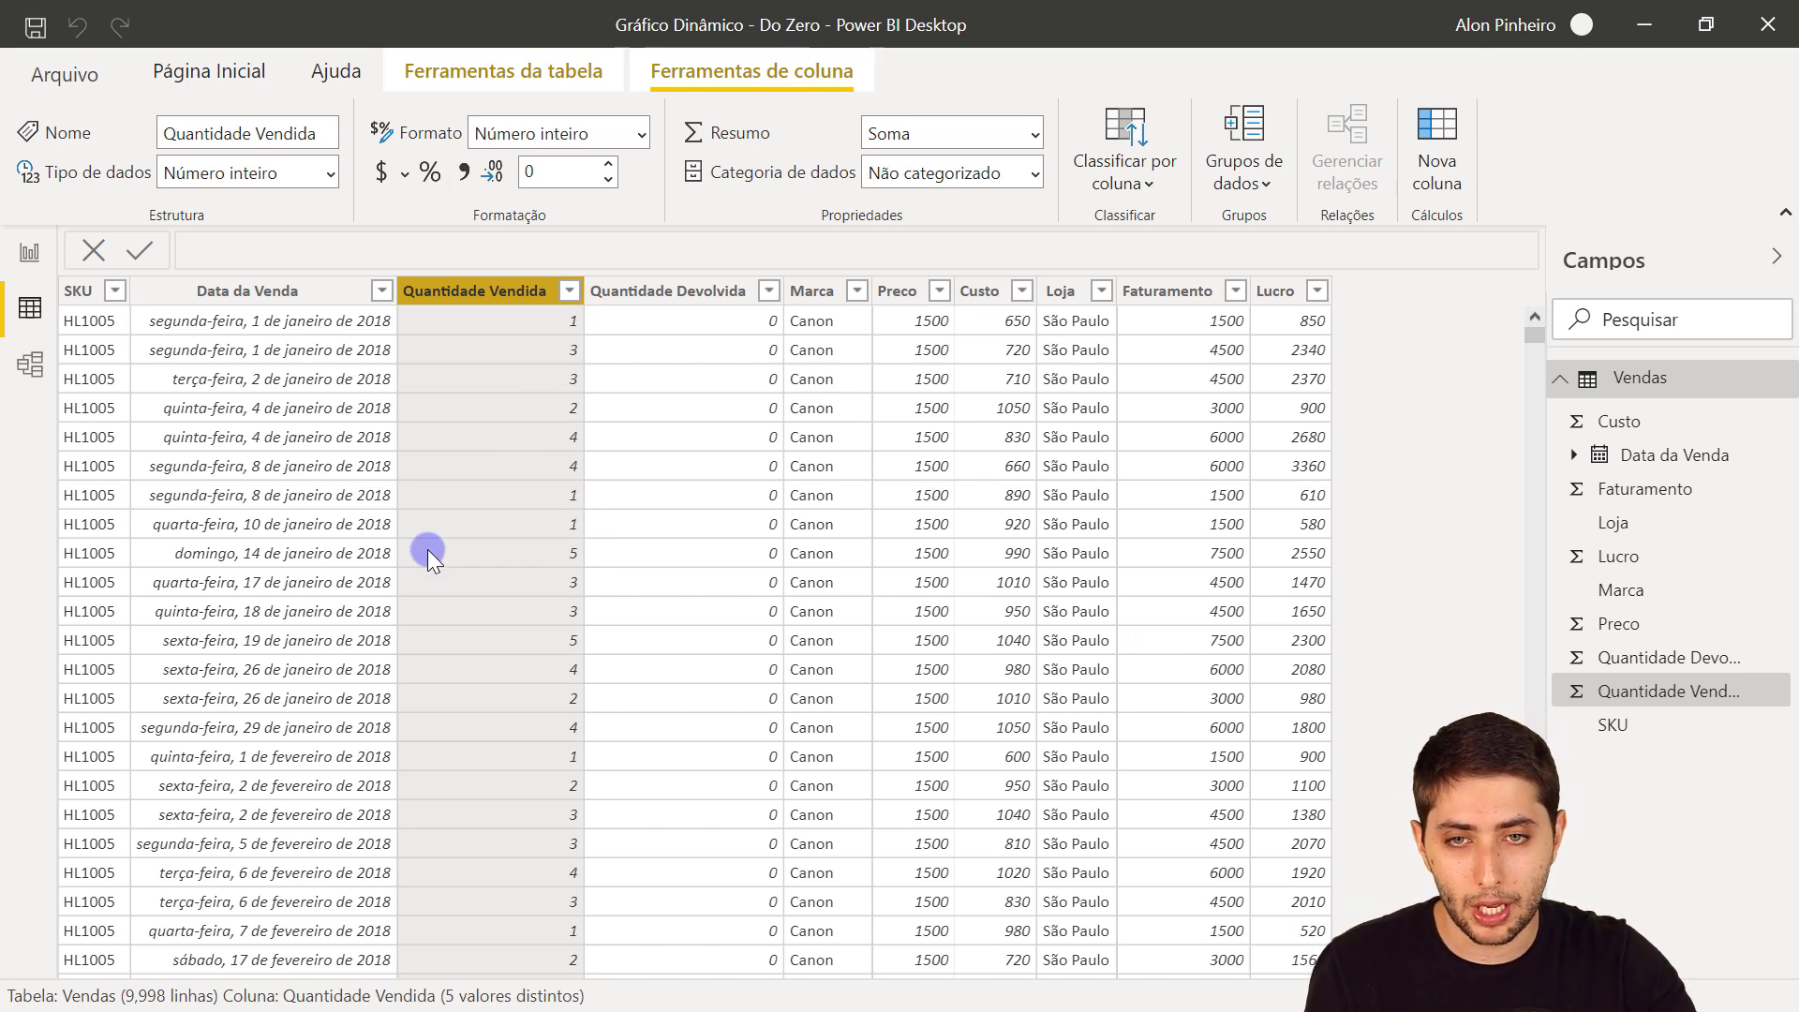
pyautogui.rightClick(476, 459)
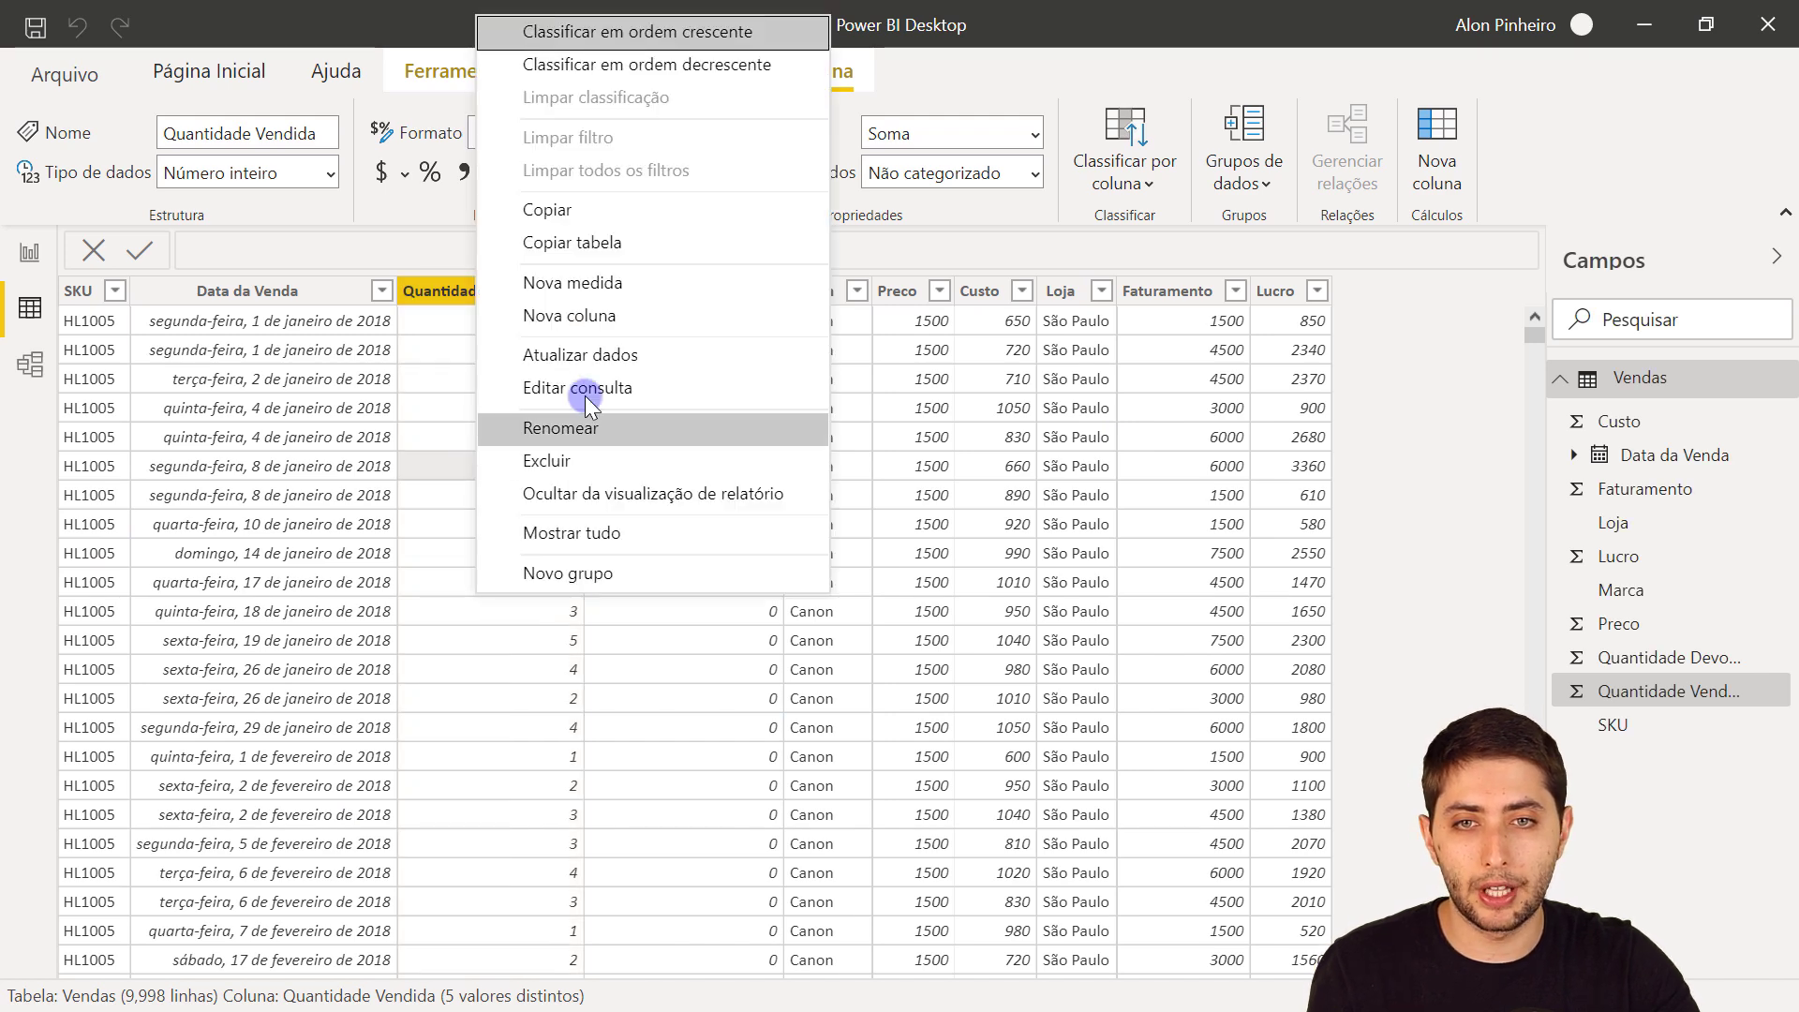
pyautogui.click(615, 291)
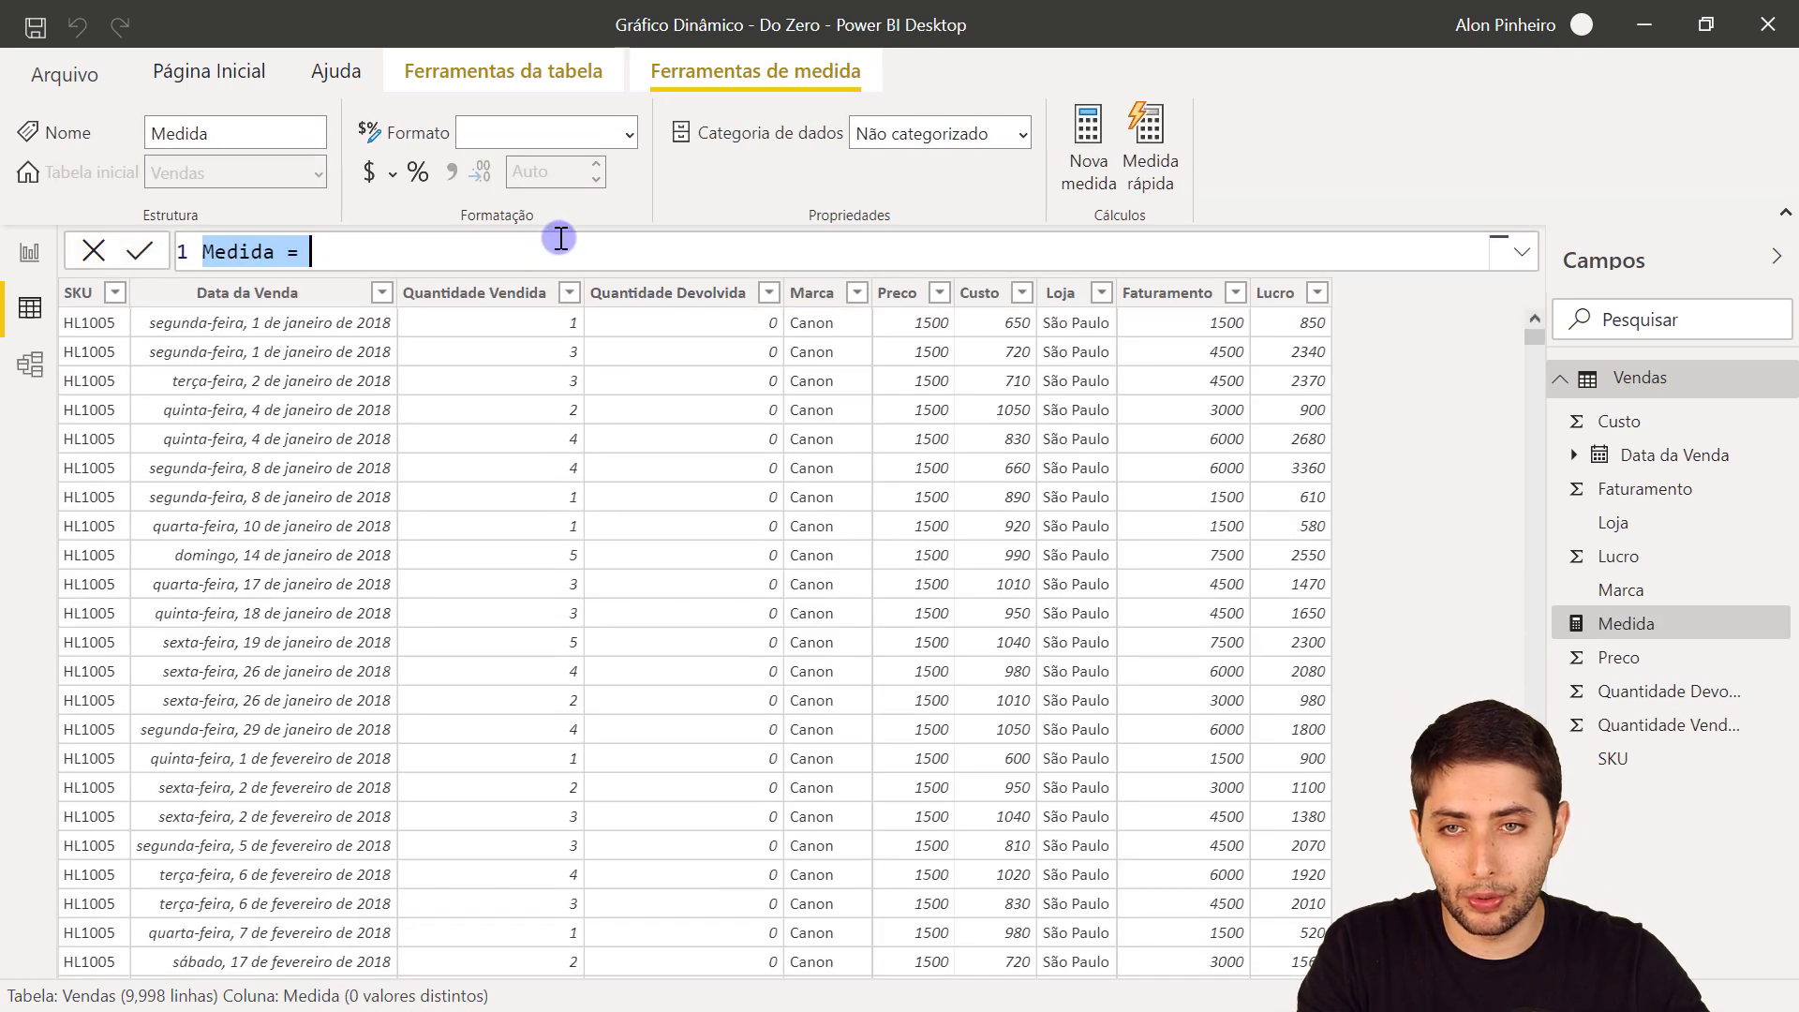
pyautogui.scroll(5, 567, 243)
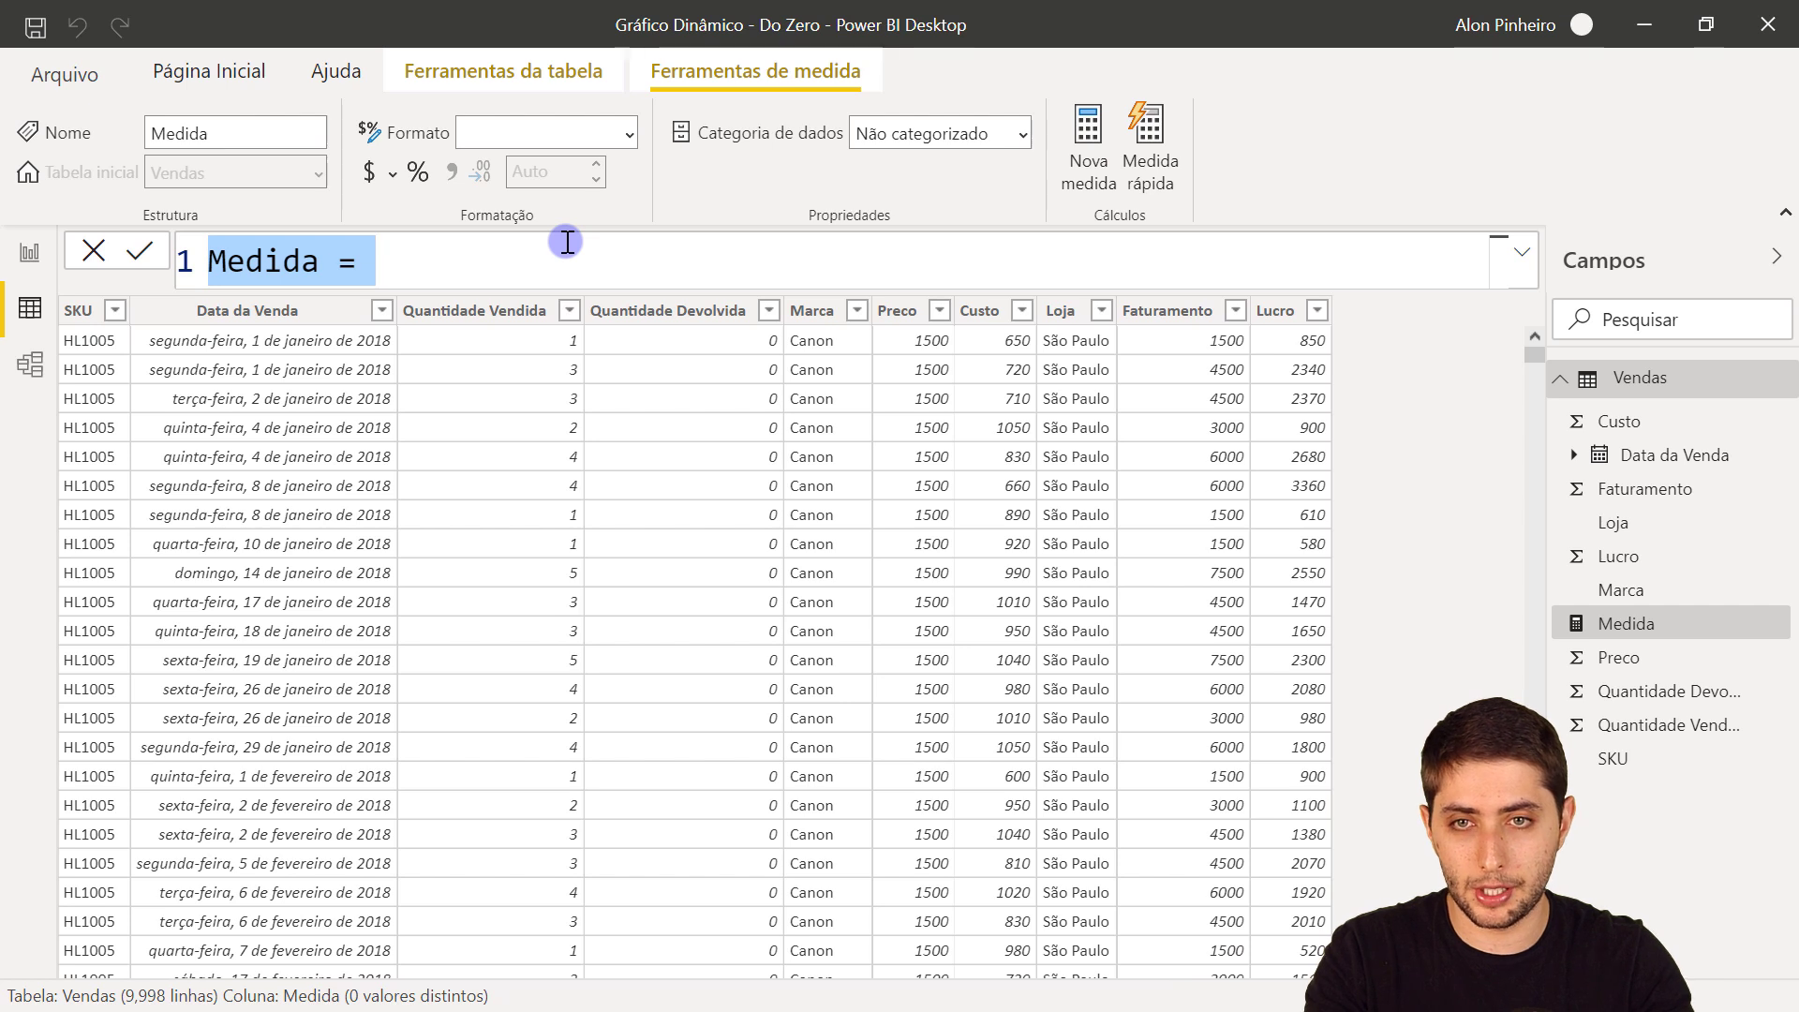
pyautogui.write('Total V')
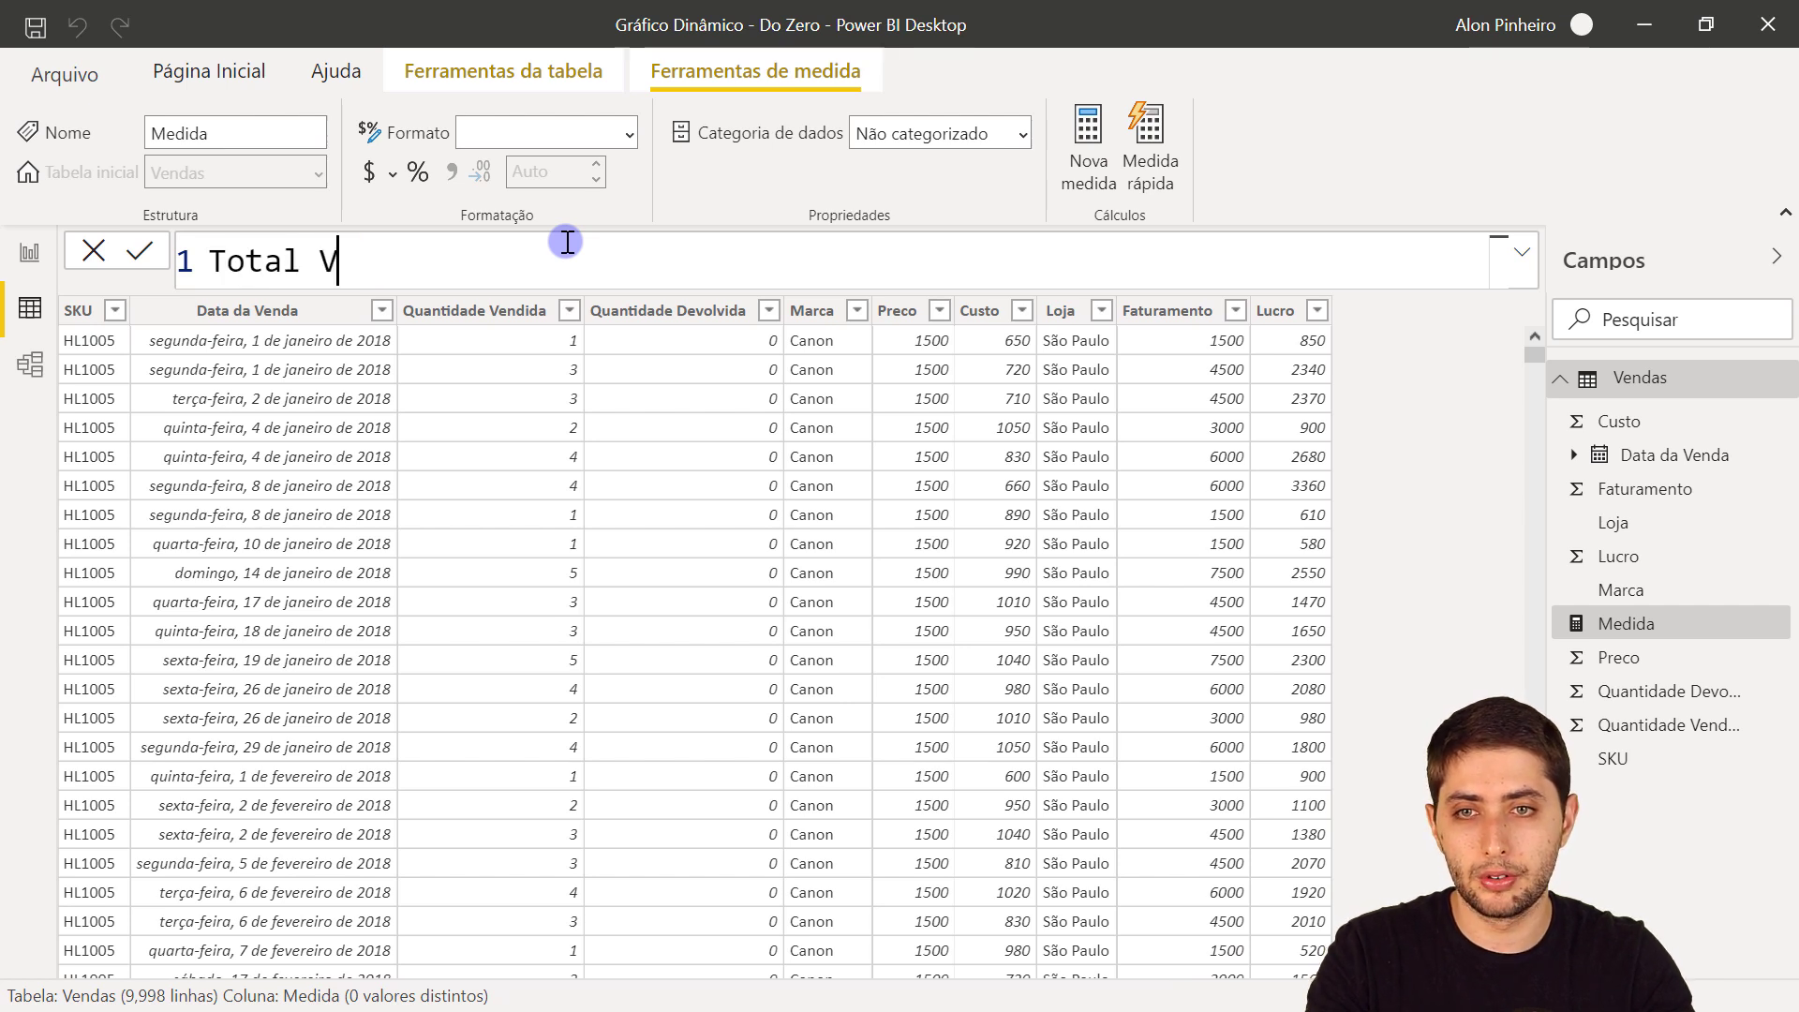
pyautogui.write('endas = ')
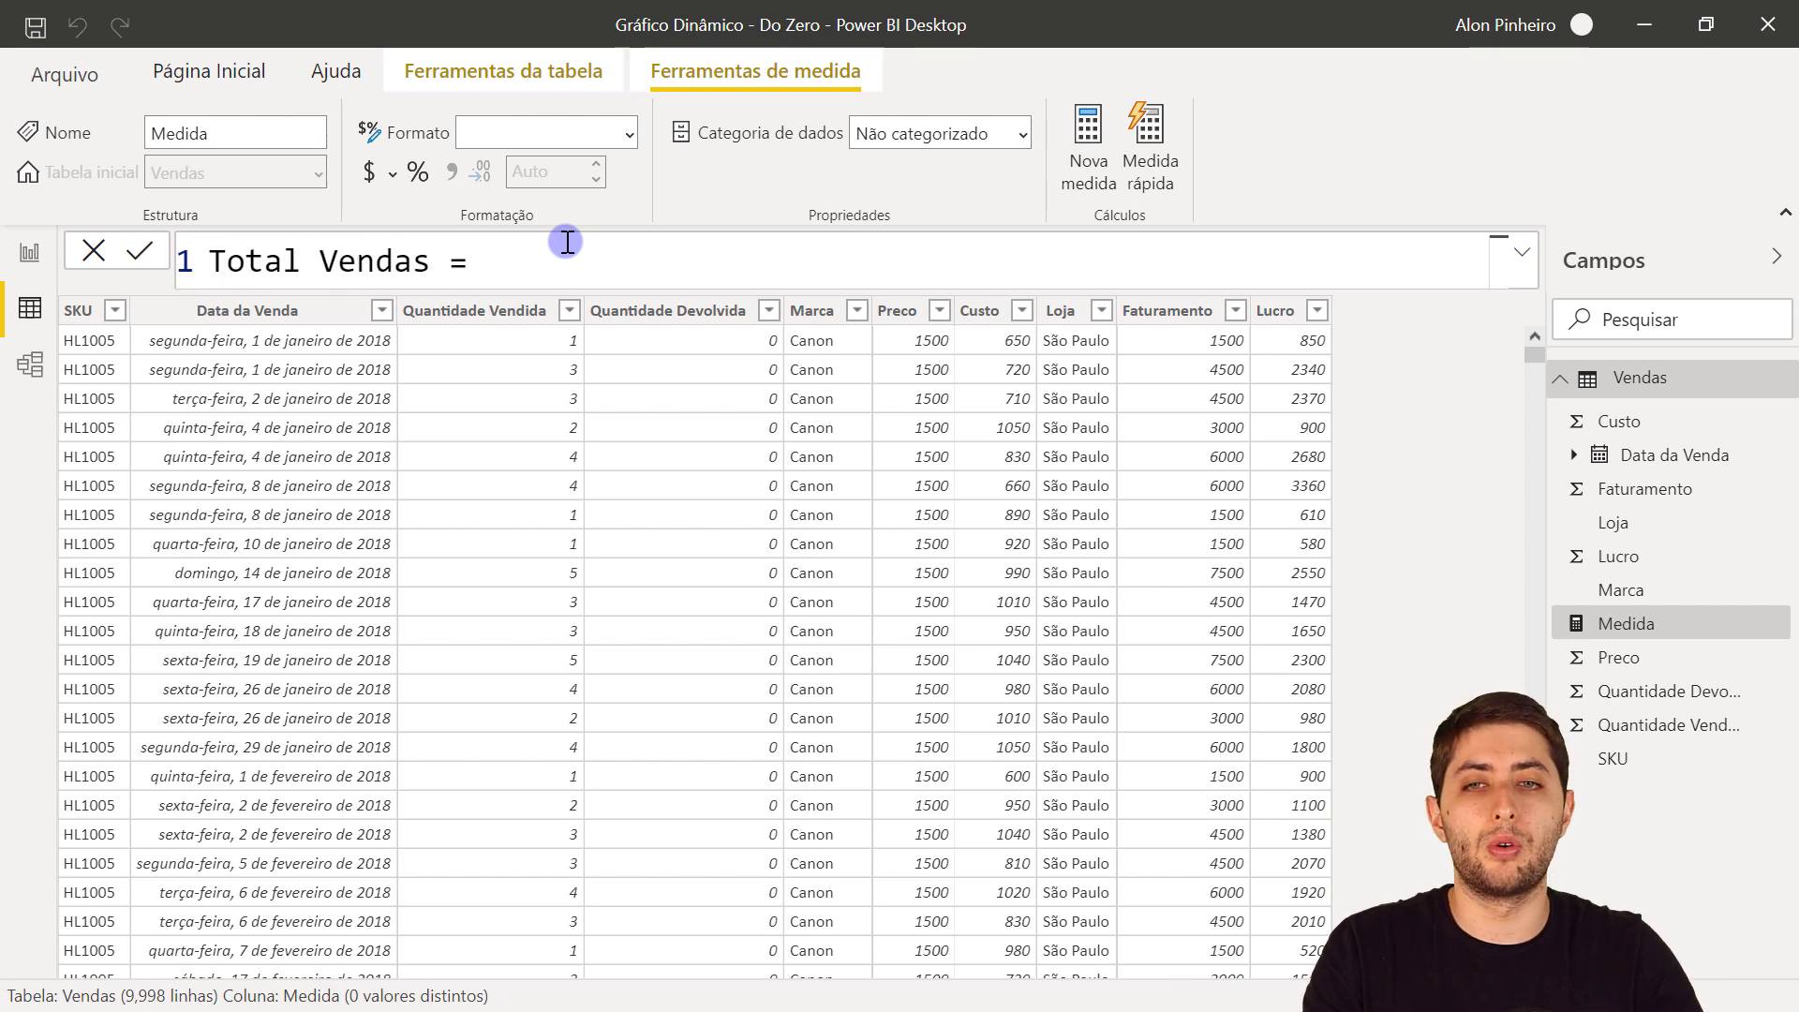
# Step: Define the Total Vendas measure as SUM(Vendas[Quantidade Vendida]) and commit it
pyautogui.write('sum')
pyautogui.press('Tab')
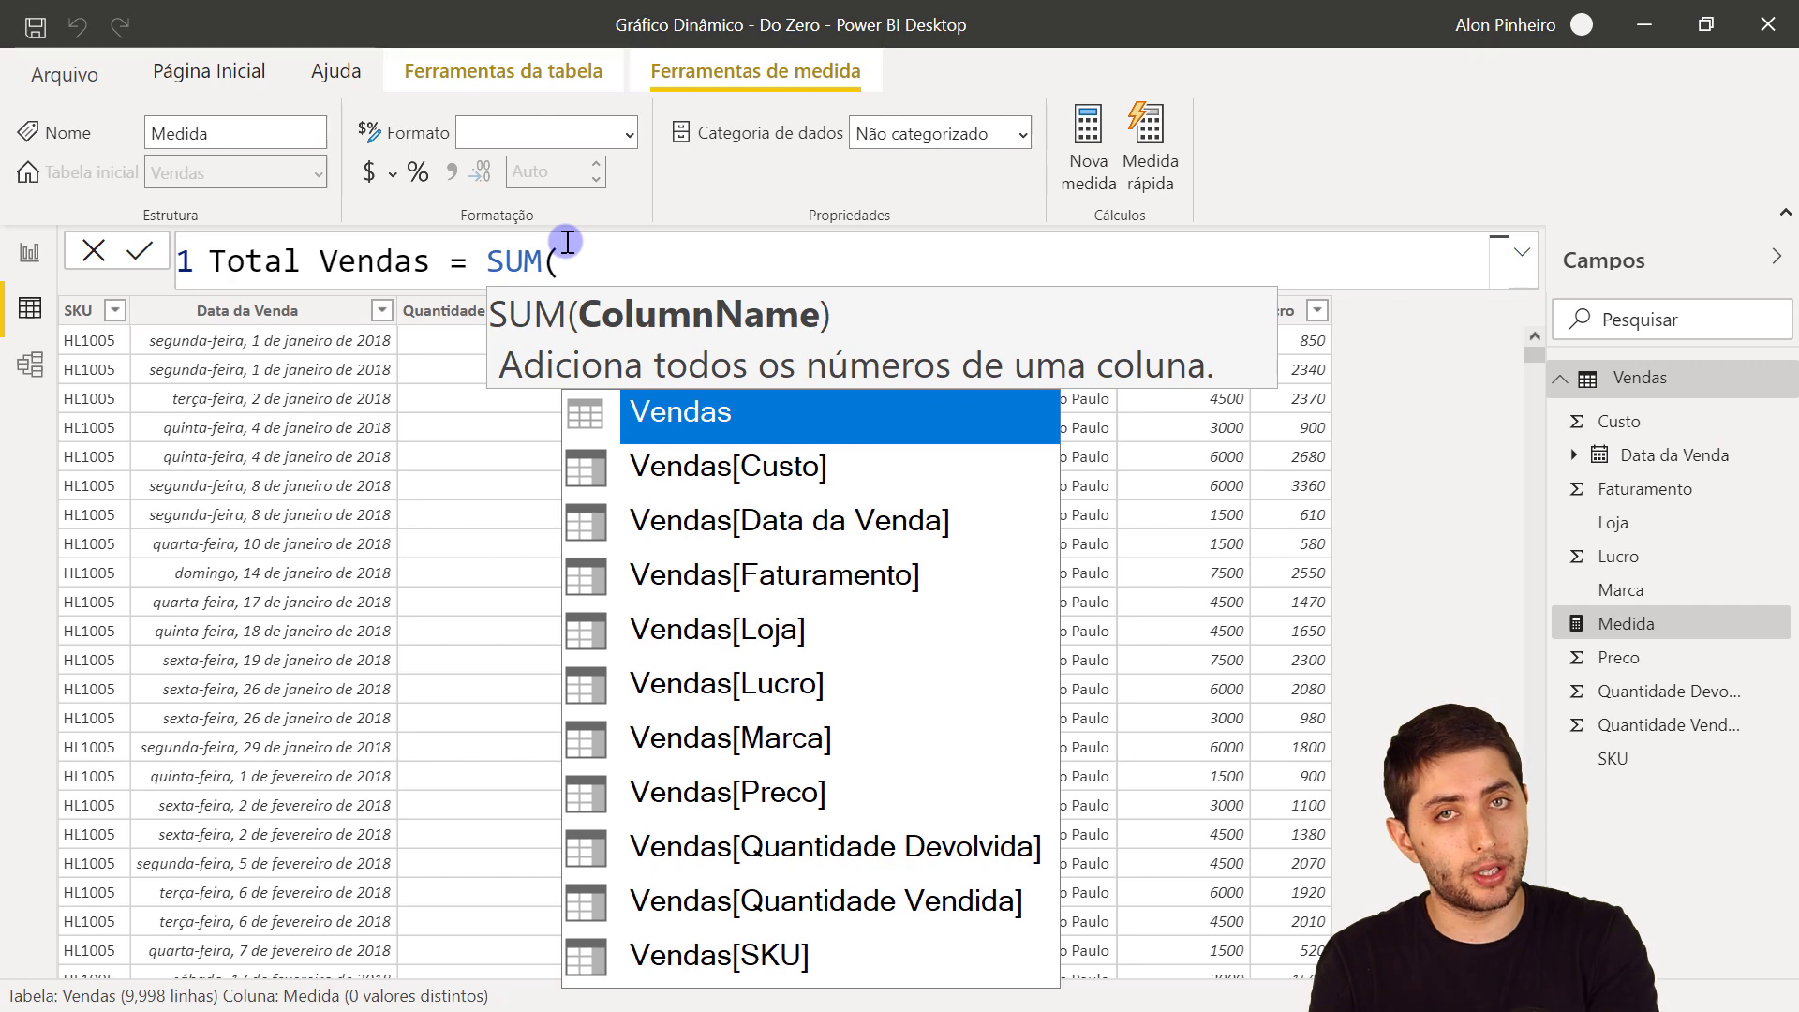
pyautogui.write('quantid')
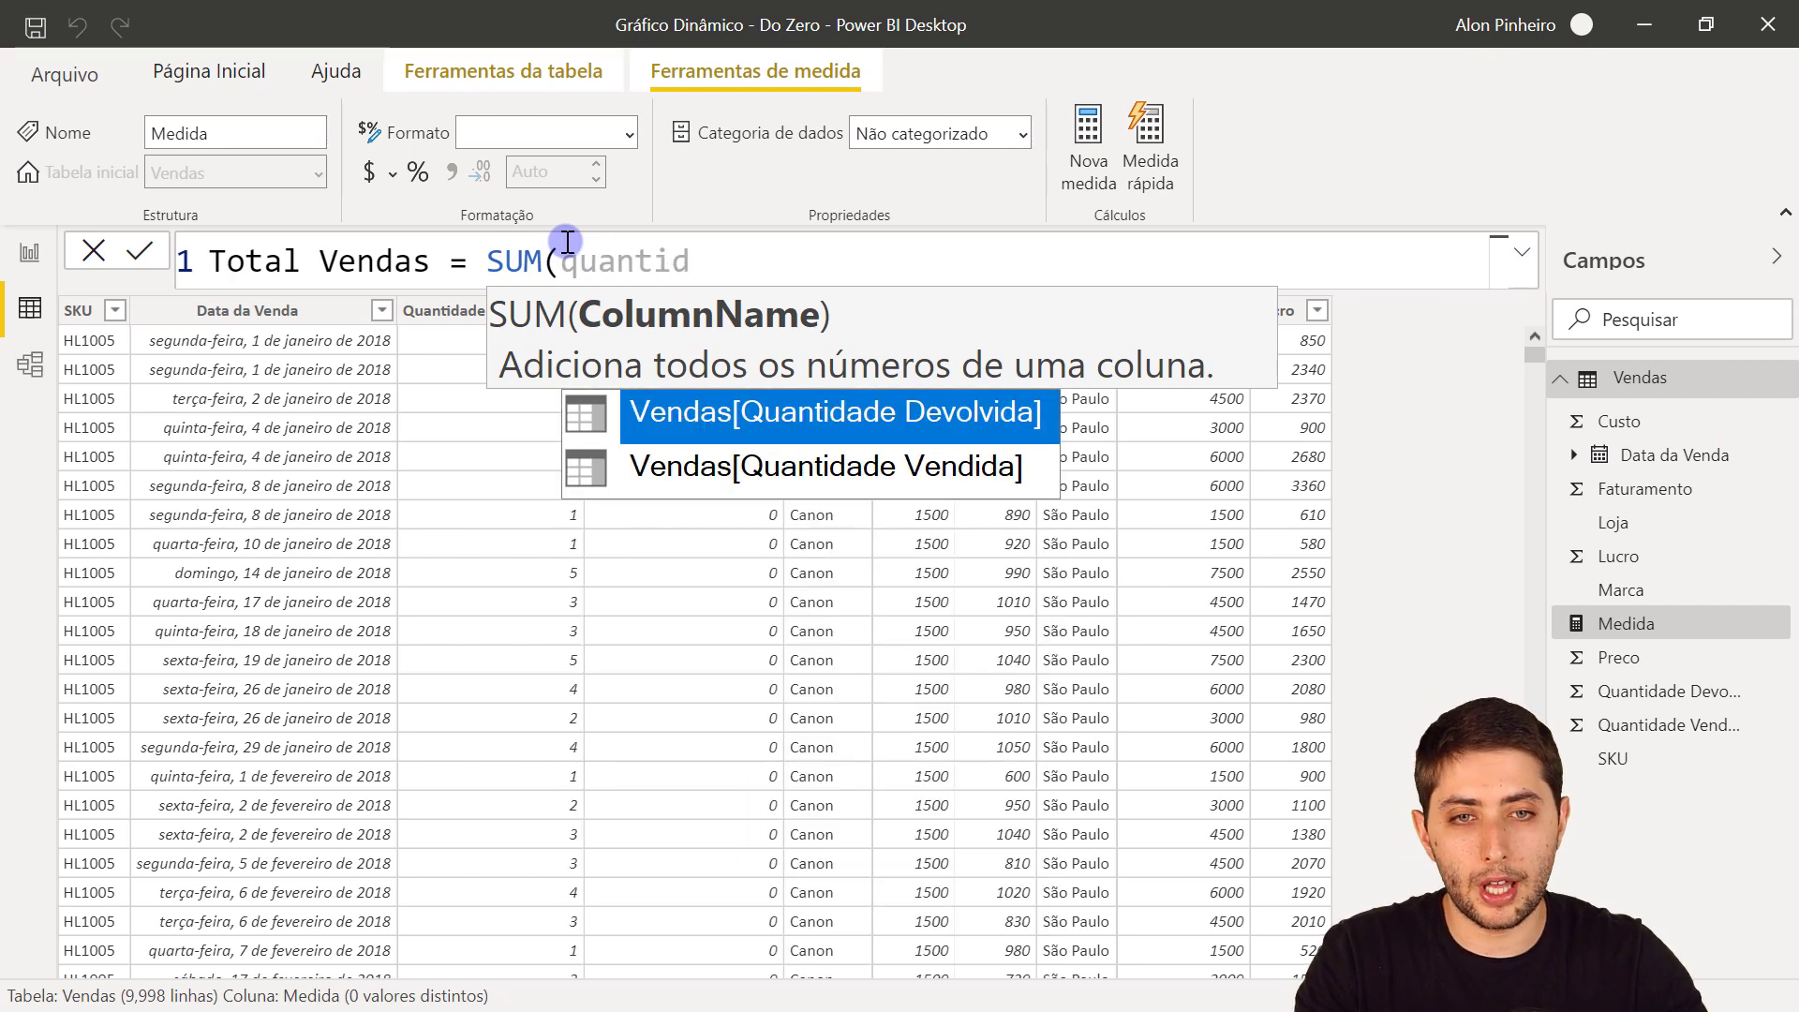
pyautogui.press('Down')
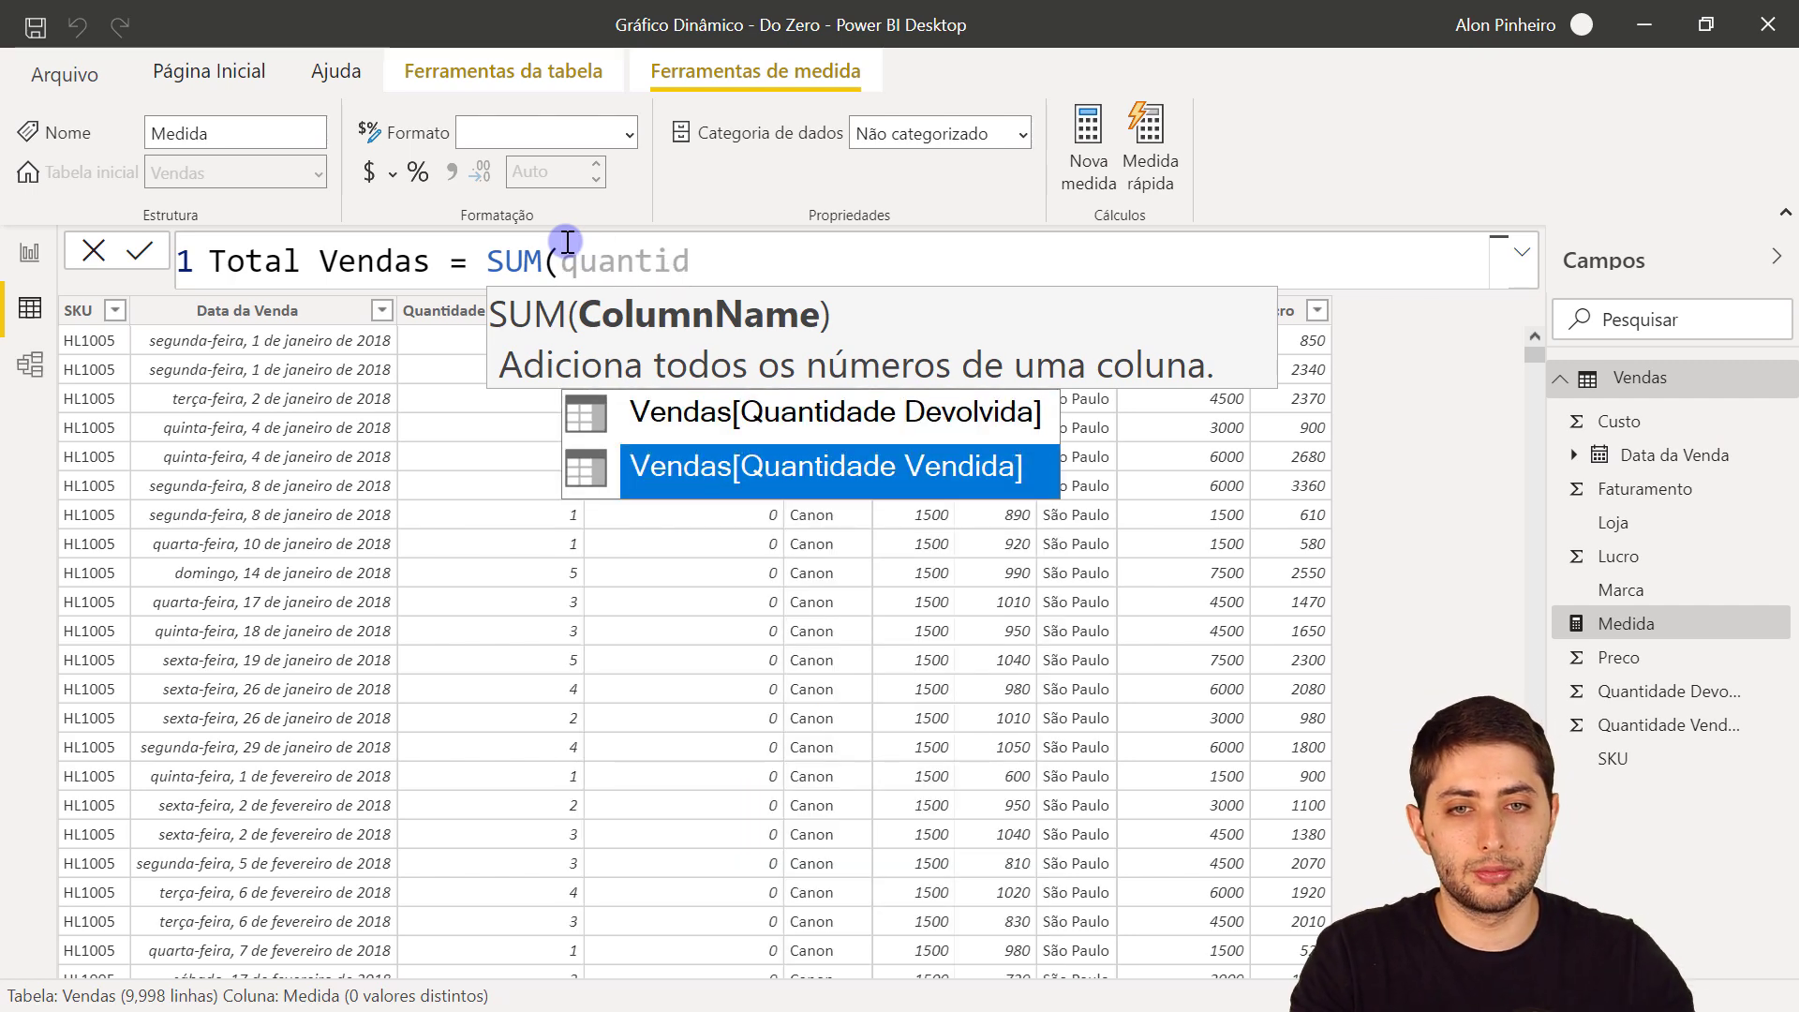
pyautogui.click(787, 469)
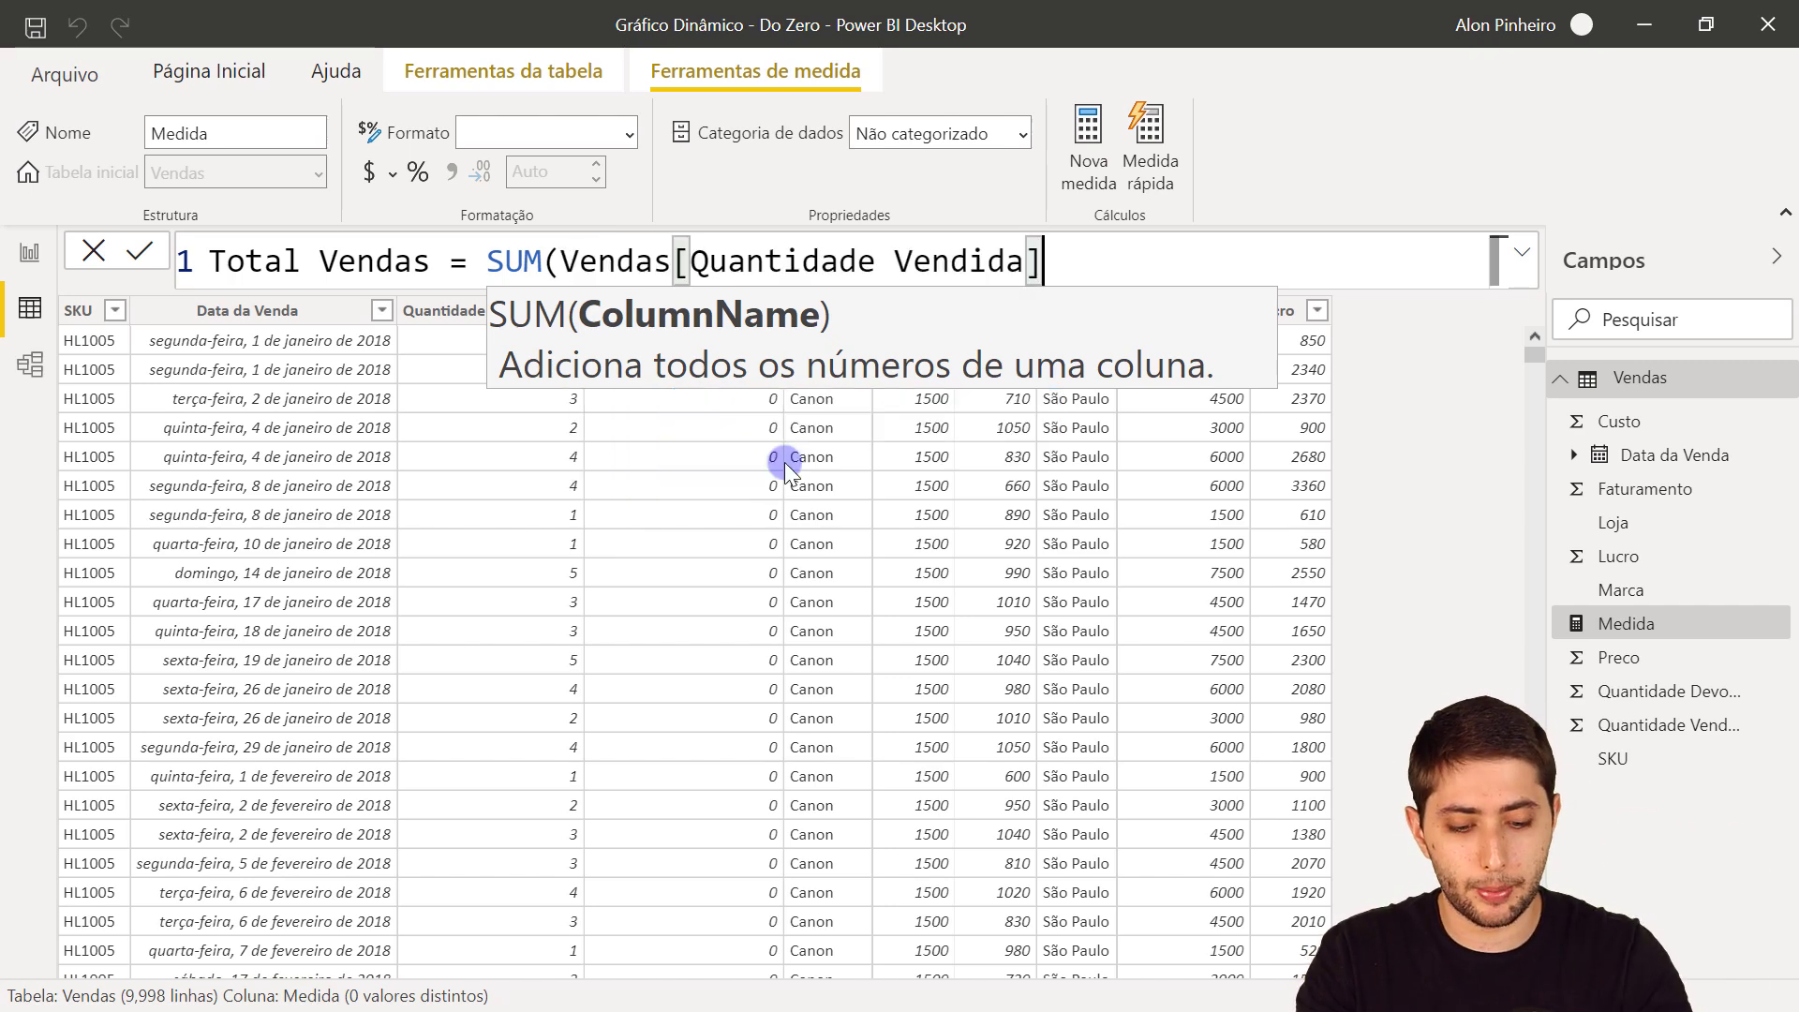
pyautogui.write(')')
pyautogui.press('Return')
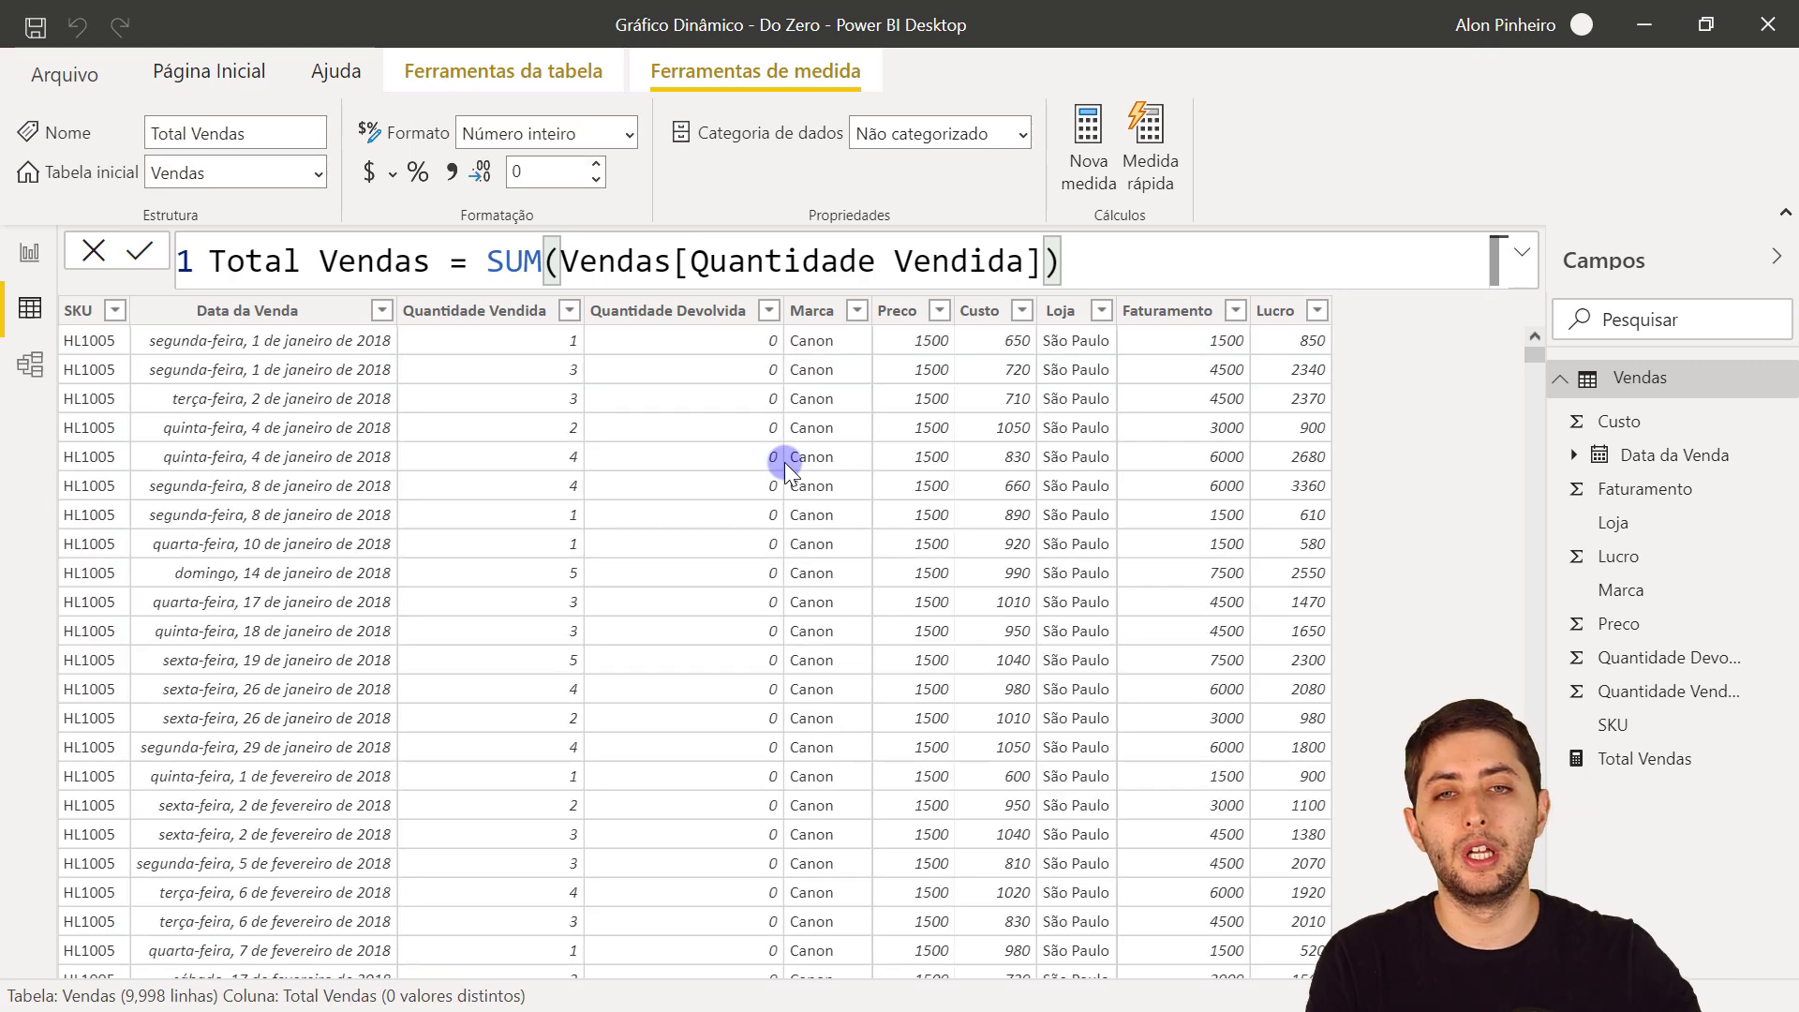
# Step: Create the measure Total Faturamento = SUM(Vendas[Faturamento]) in the Vendas table
pyautogui.click(679, 499)
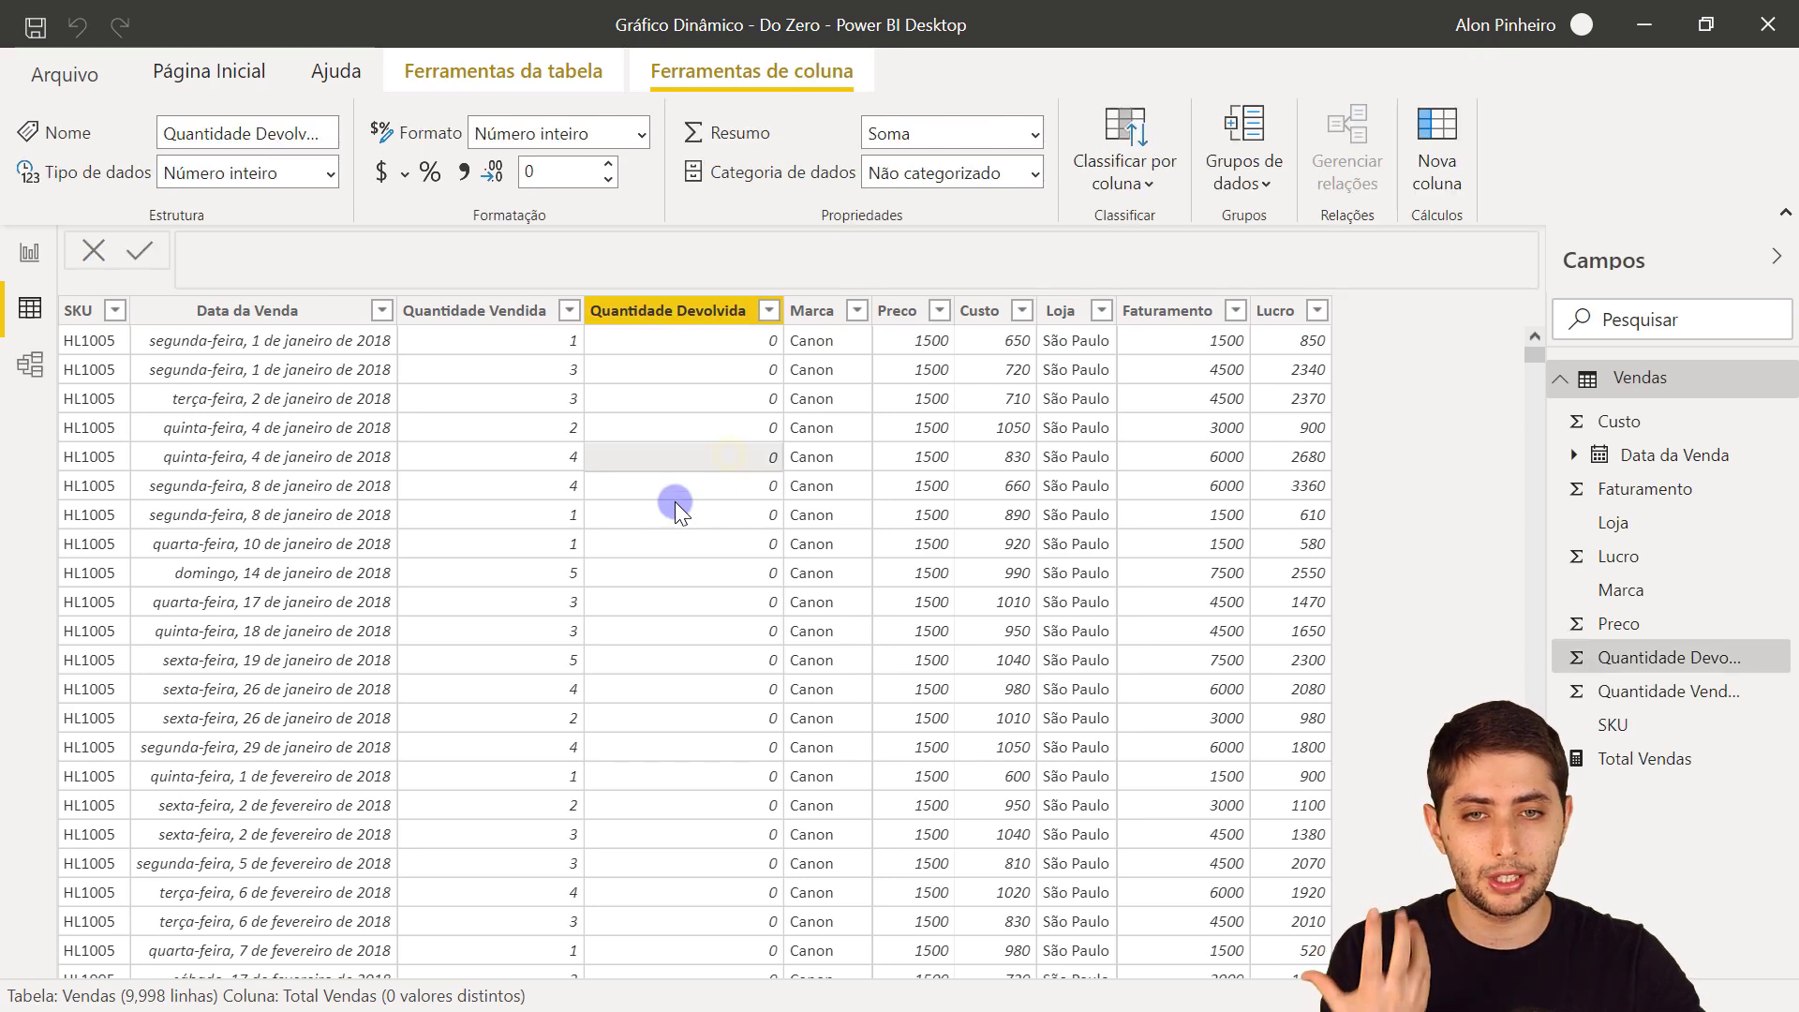
pyautogui.rightClick(727, 466)
pyautogui.click(825, 290)
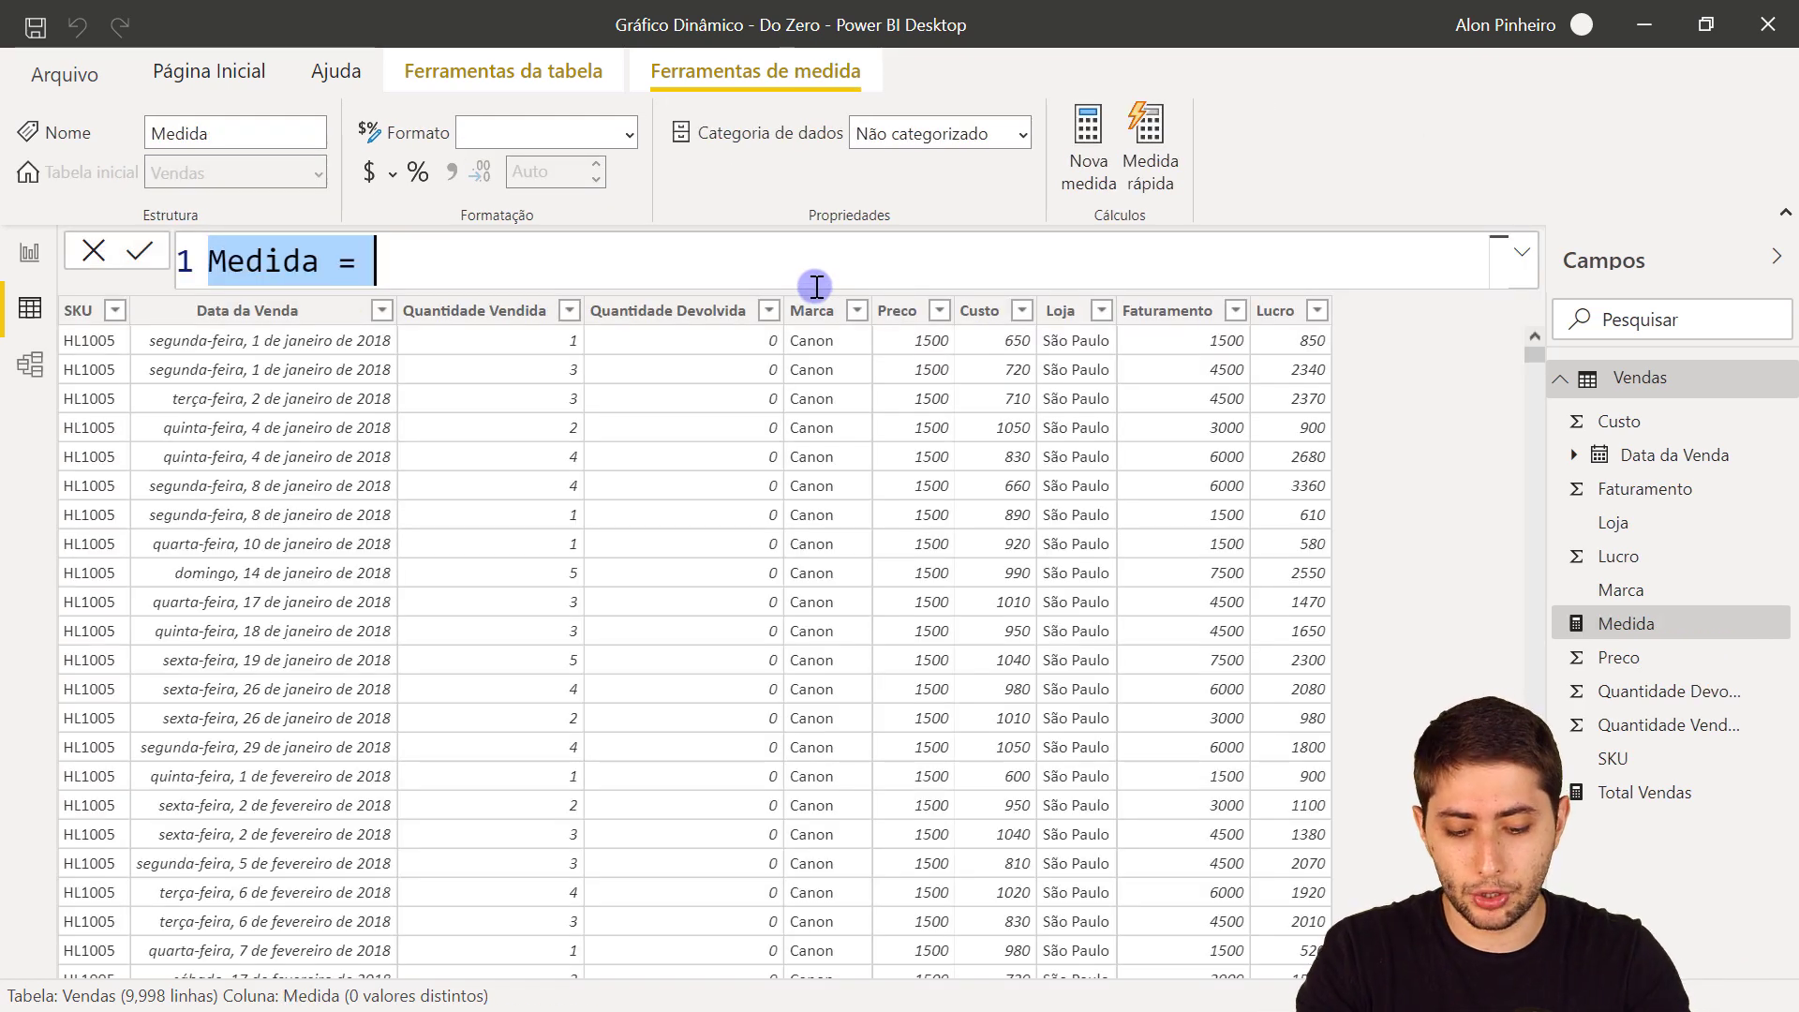
pyautogui.write('Total Faturamento =')
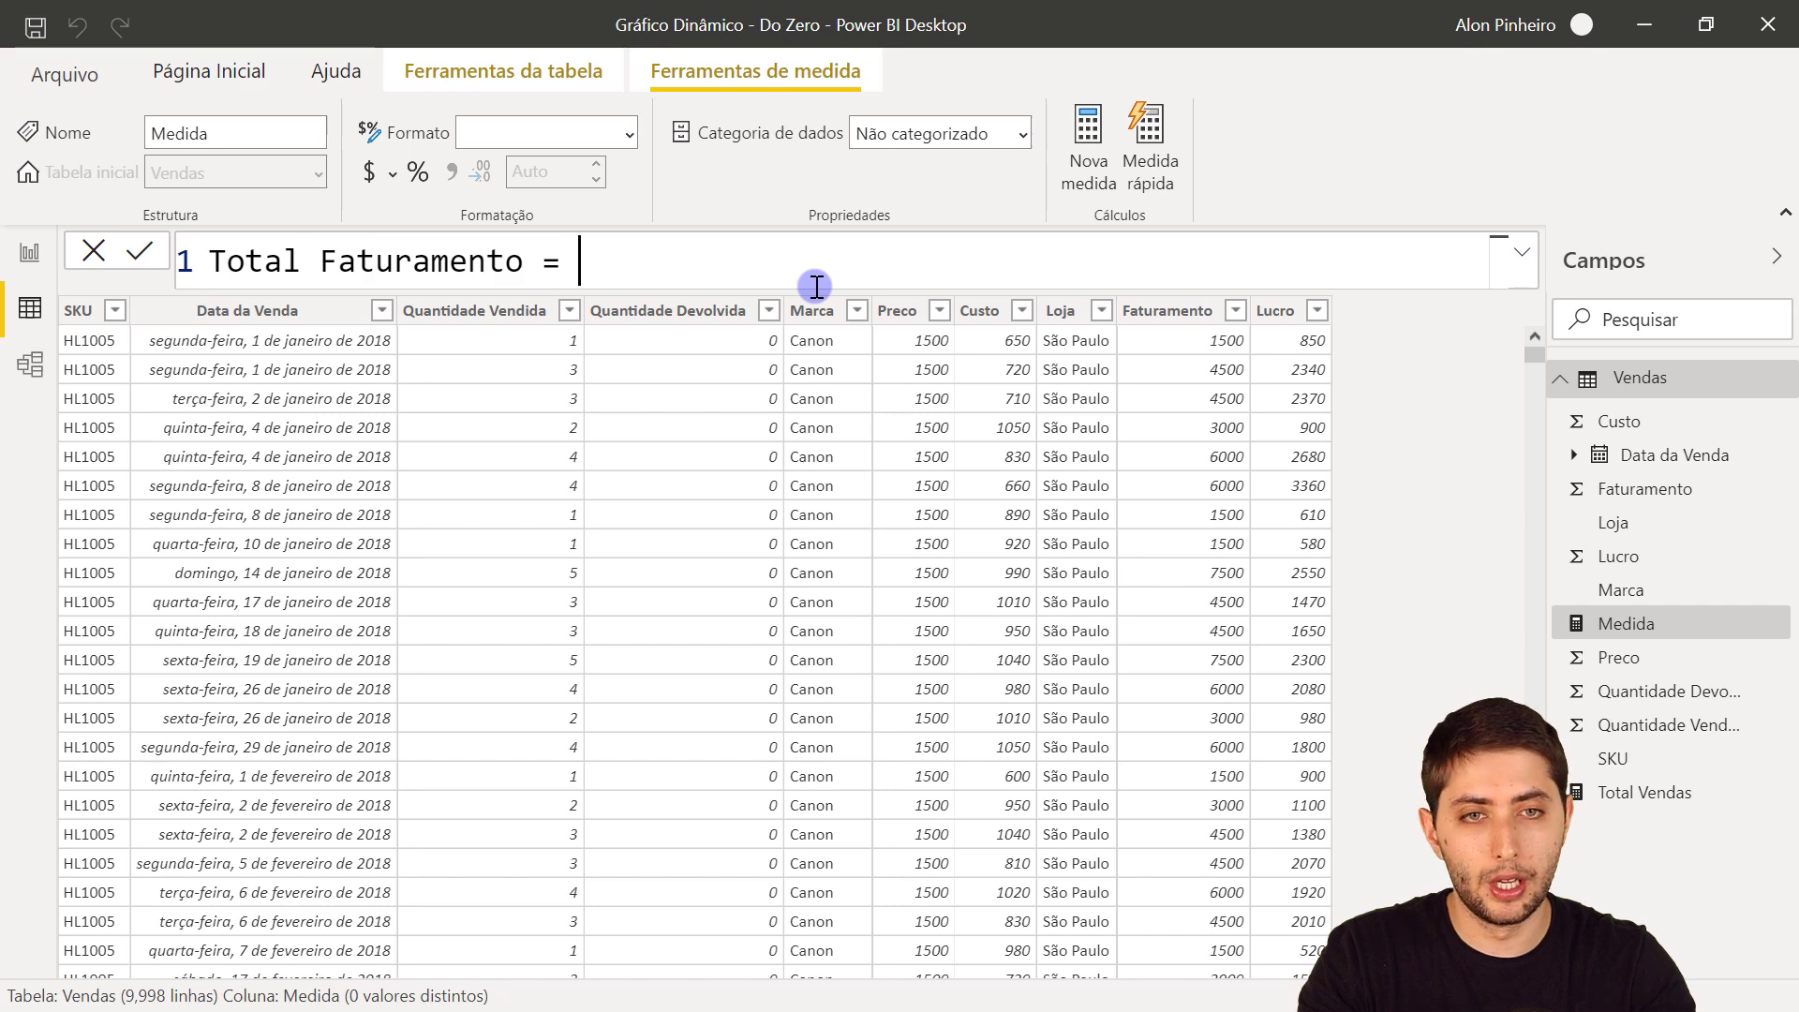
pyautogui.write(' SUM(')
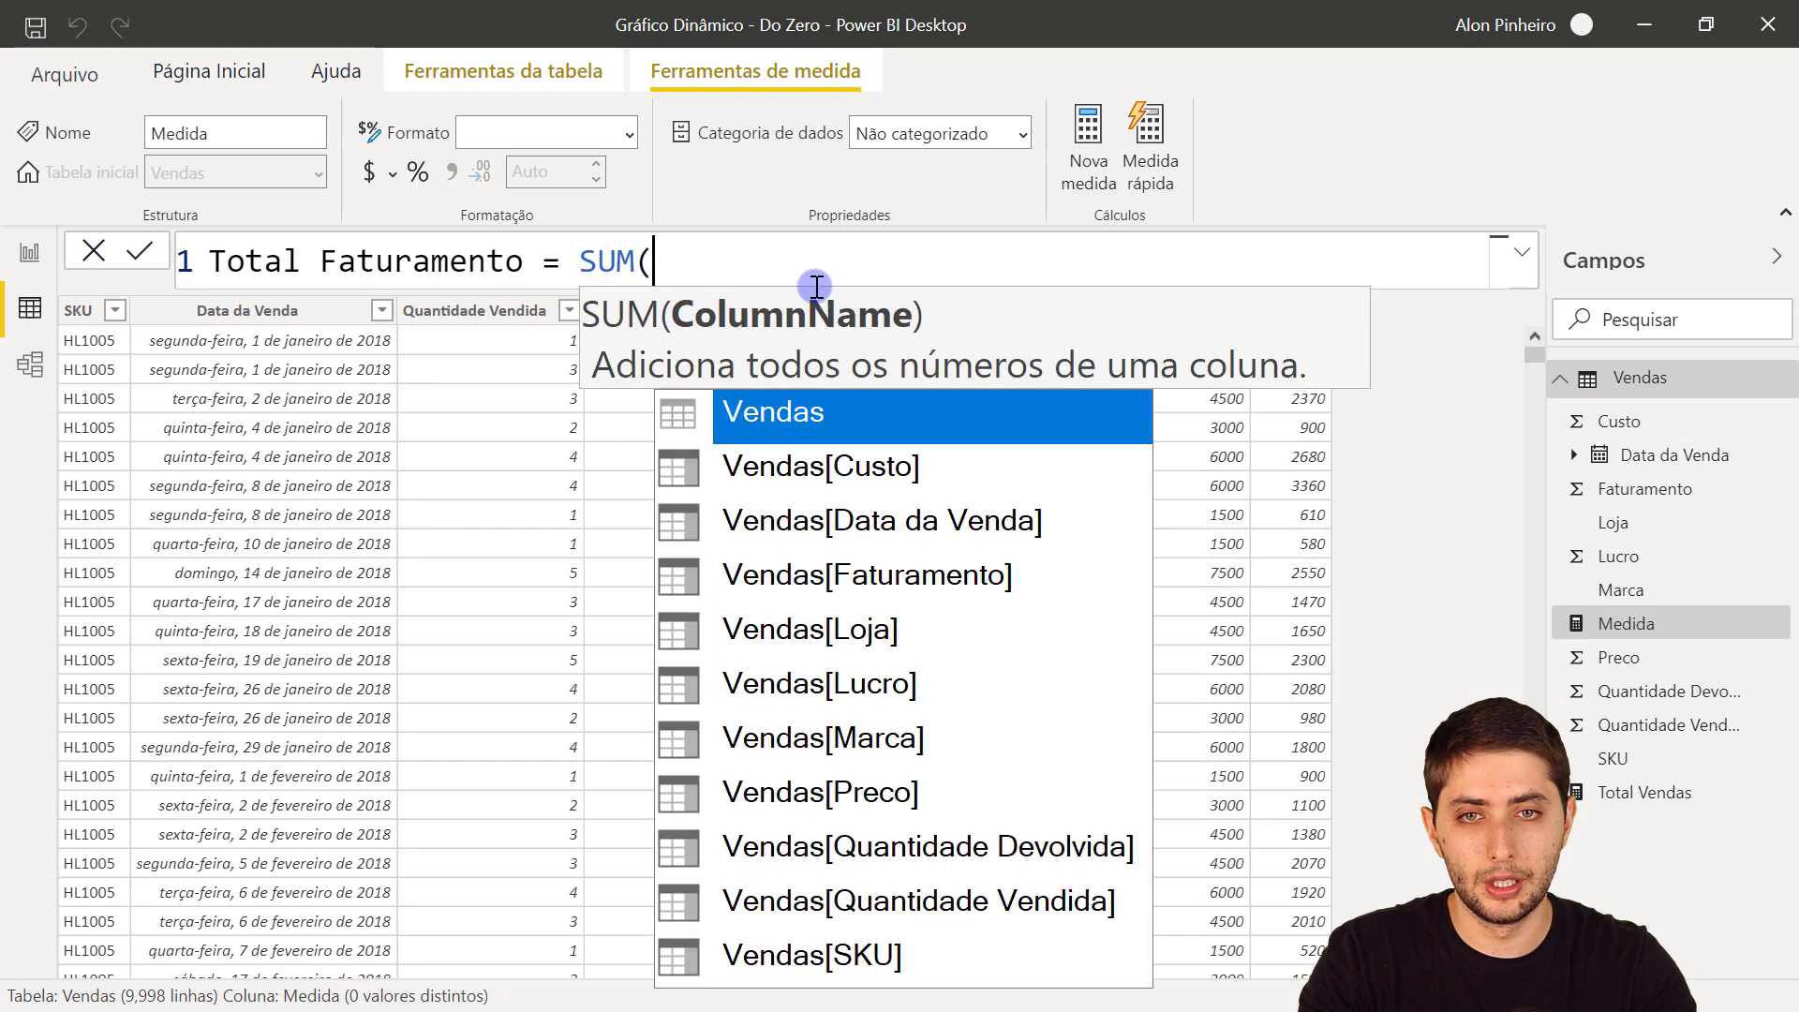
pyautogui.write('fatu')
pyautogui.press('Tab')
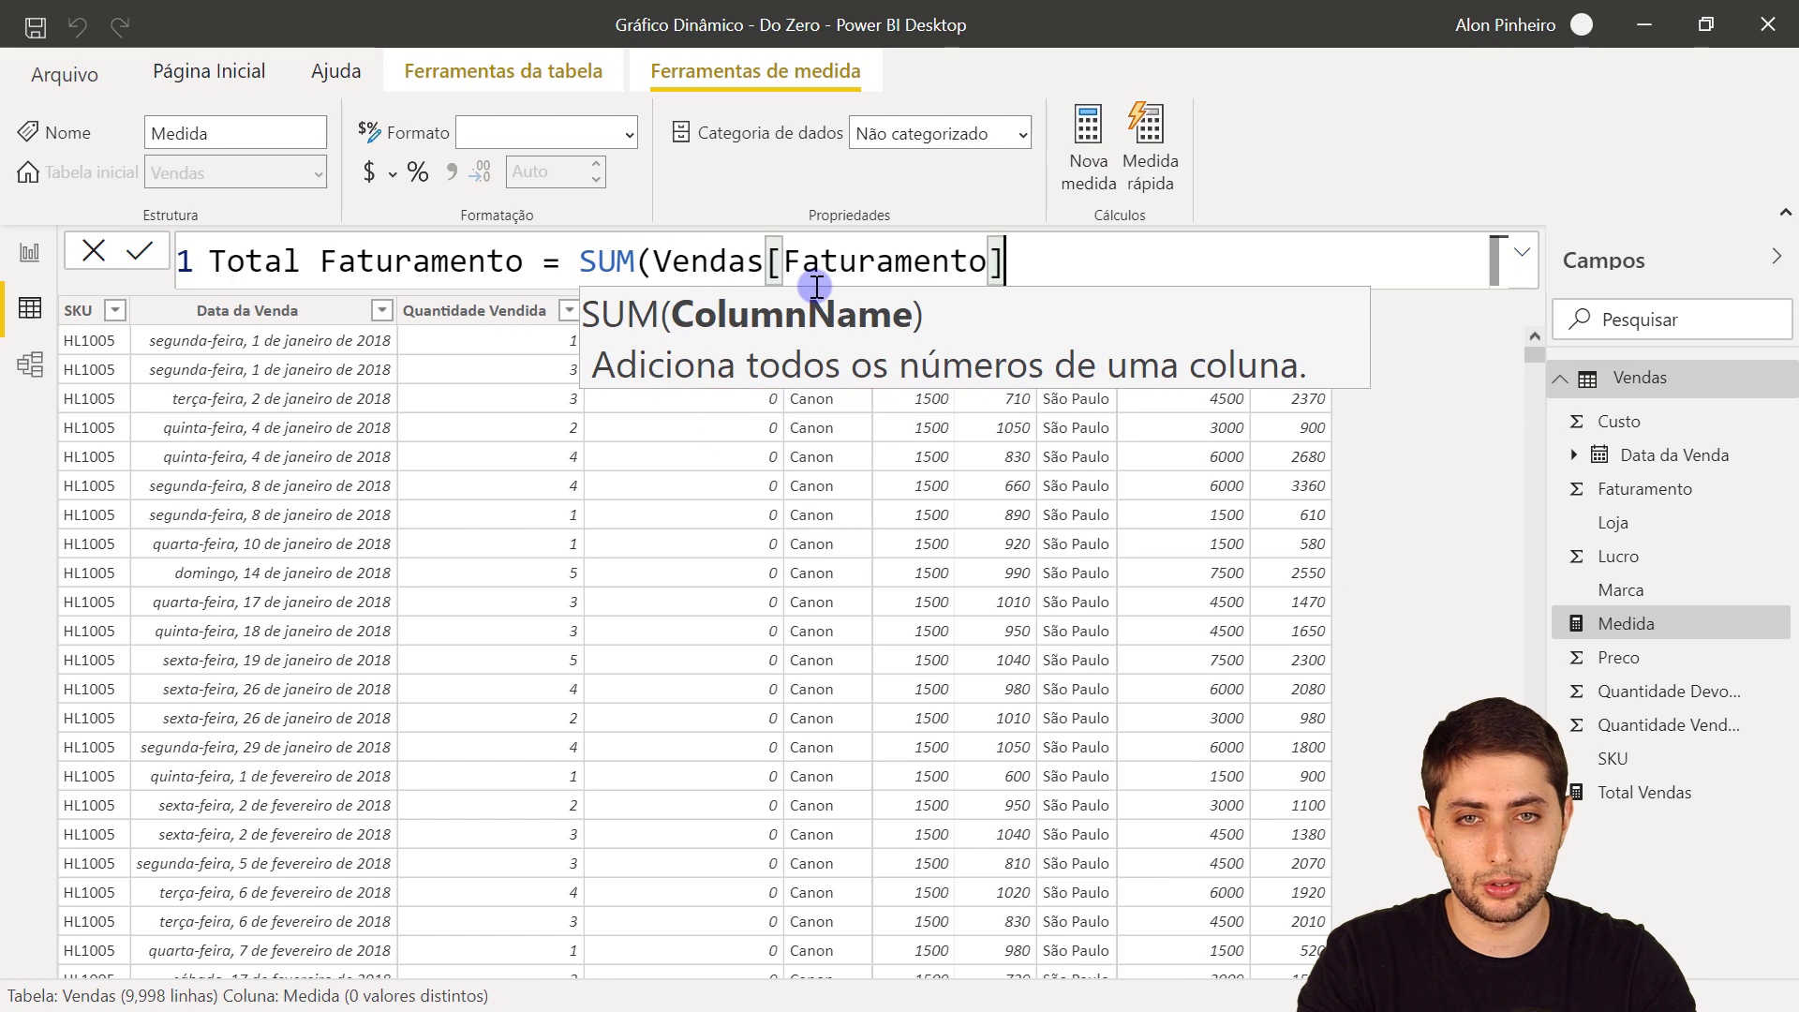
pyautogui.write(')')
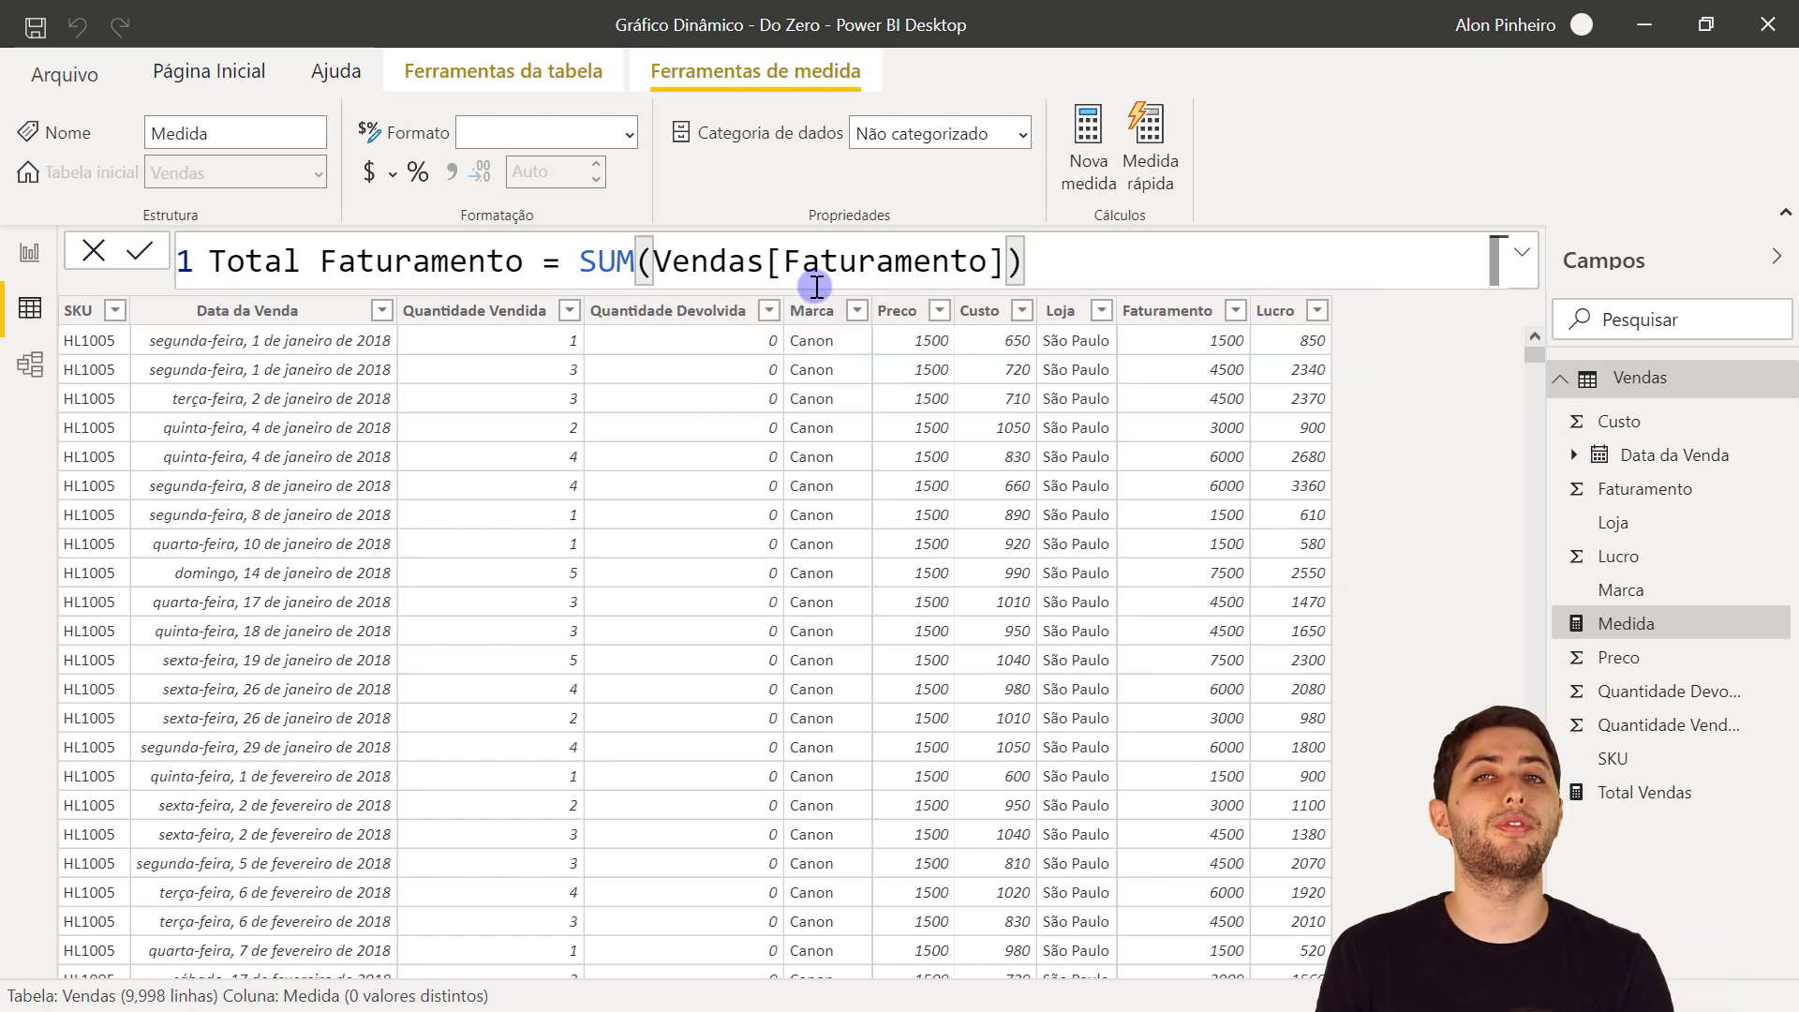
pyautogui.press('Return')
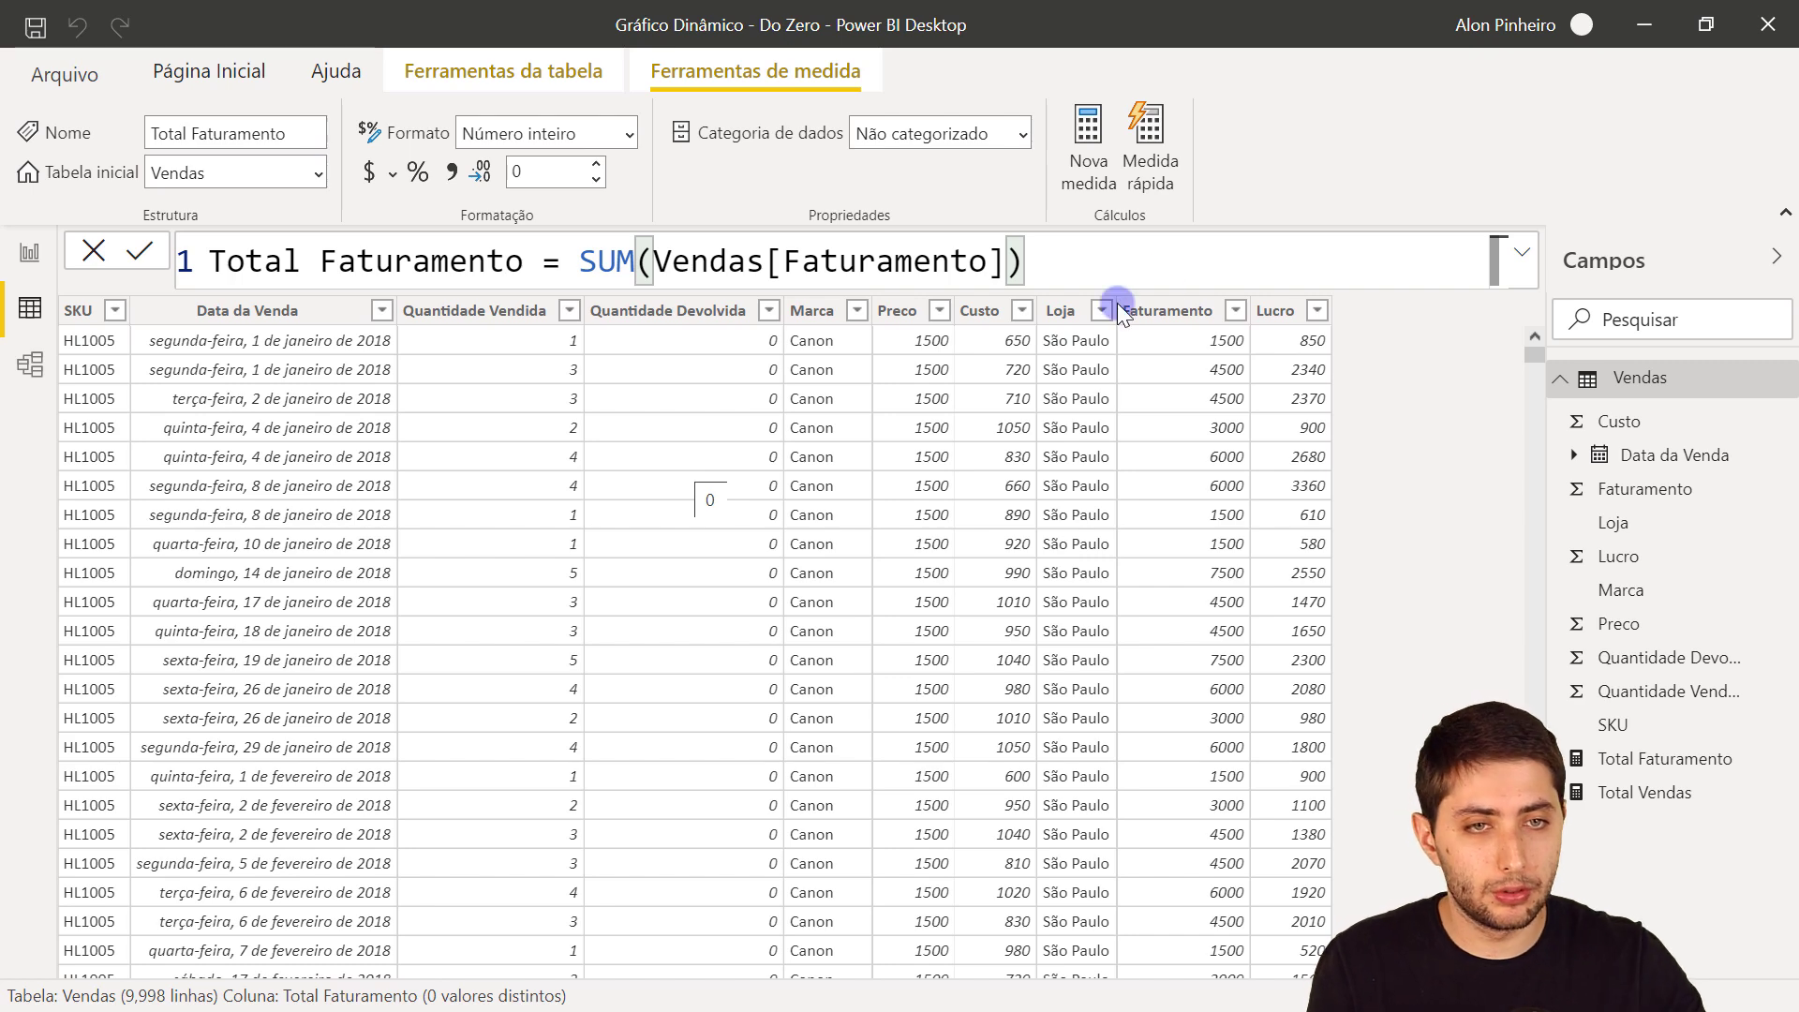
# Step: Create the measure Total Lucro = SUM(Vendas[Lucro]) in the Vendas table
pyautogui.click(716, 480)
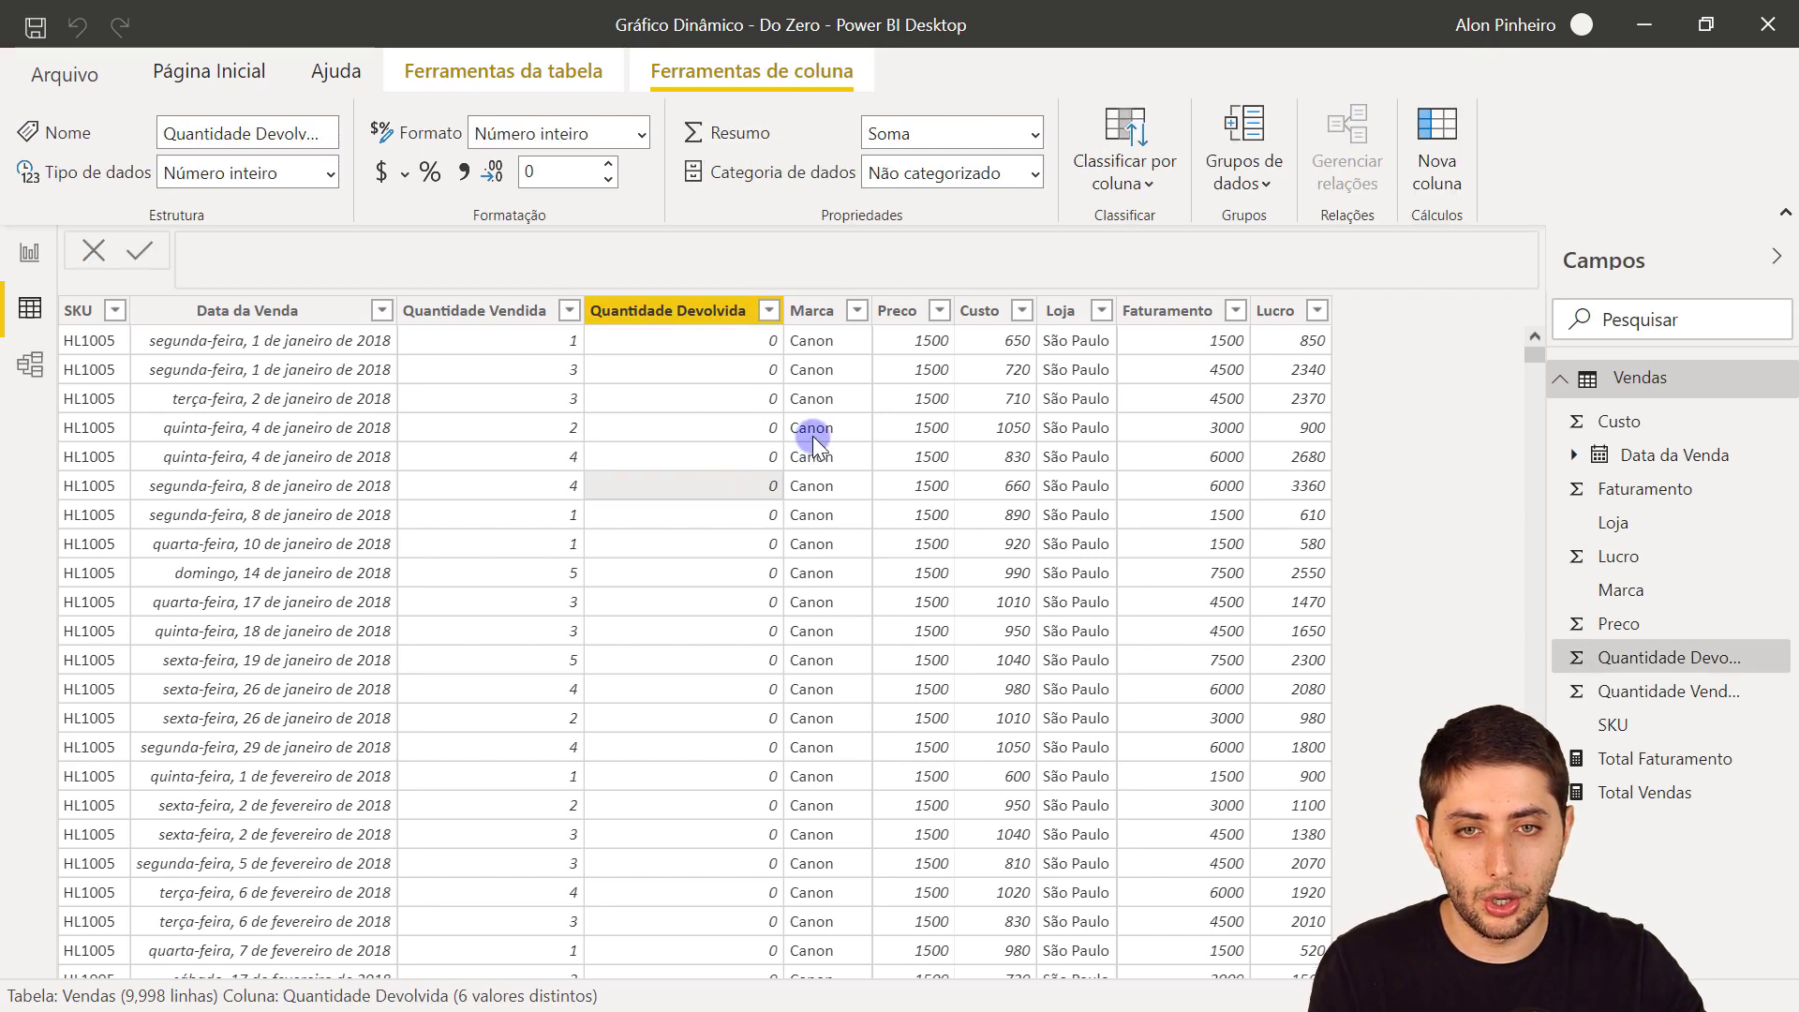
pyautogui.rightClick(812, 439)
pyautogui.press('Escape')
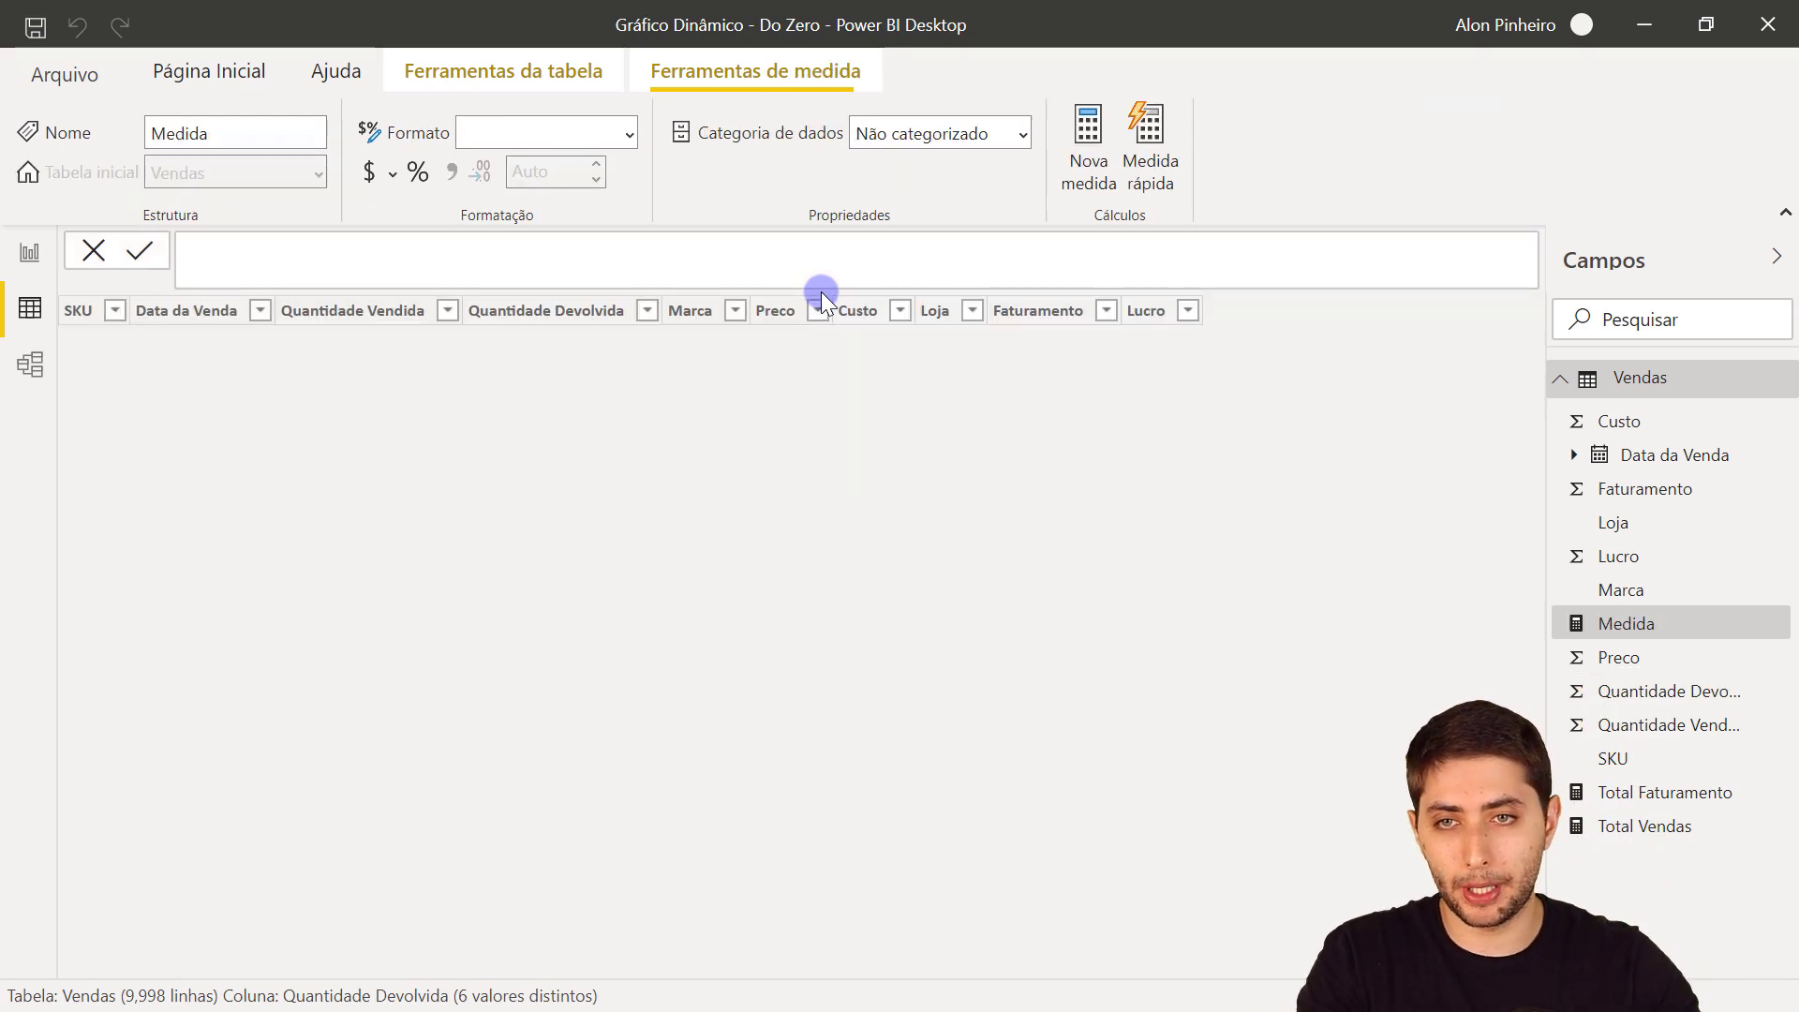
pyautogui.write('Total L')
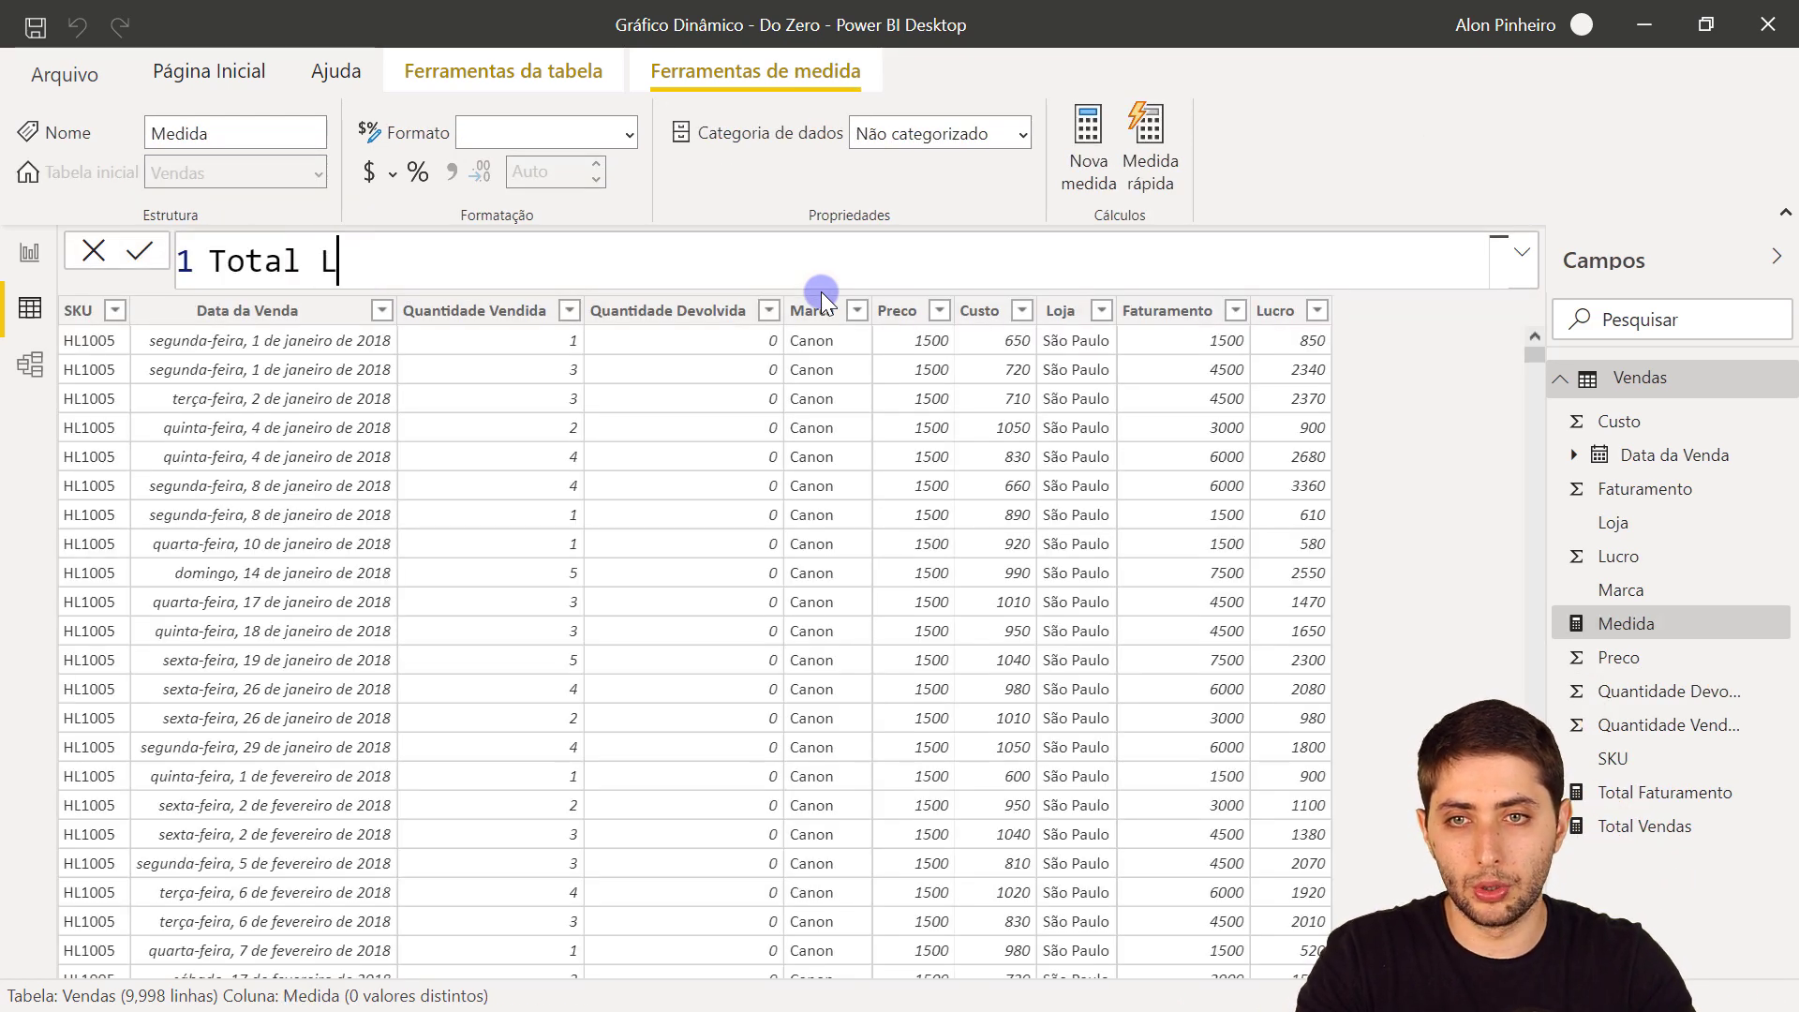
pyautogui.write('ucro = sum(')
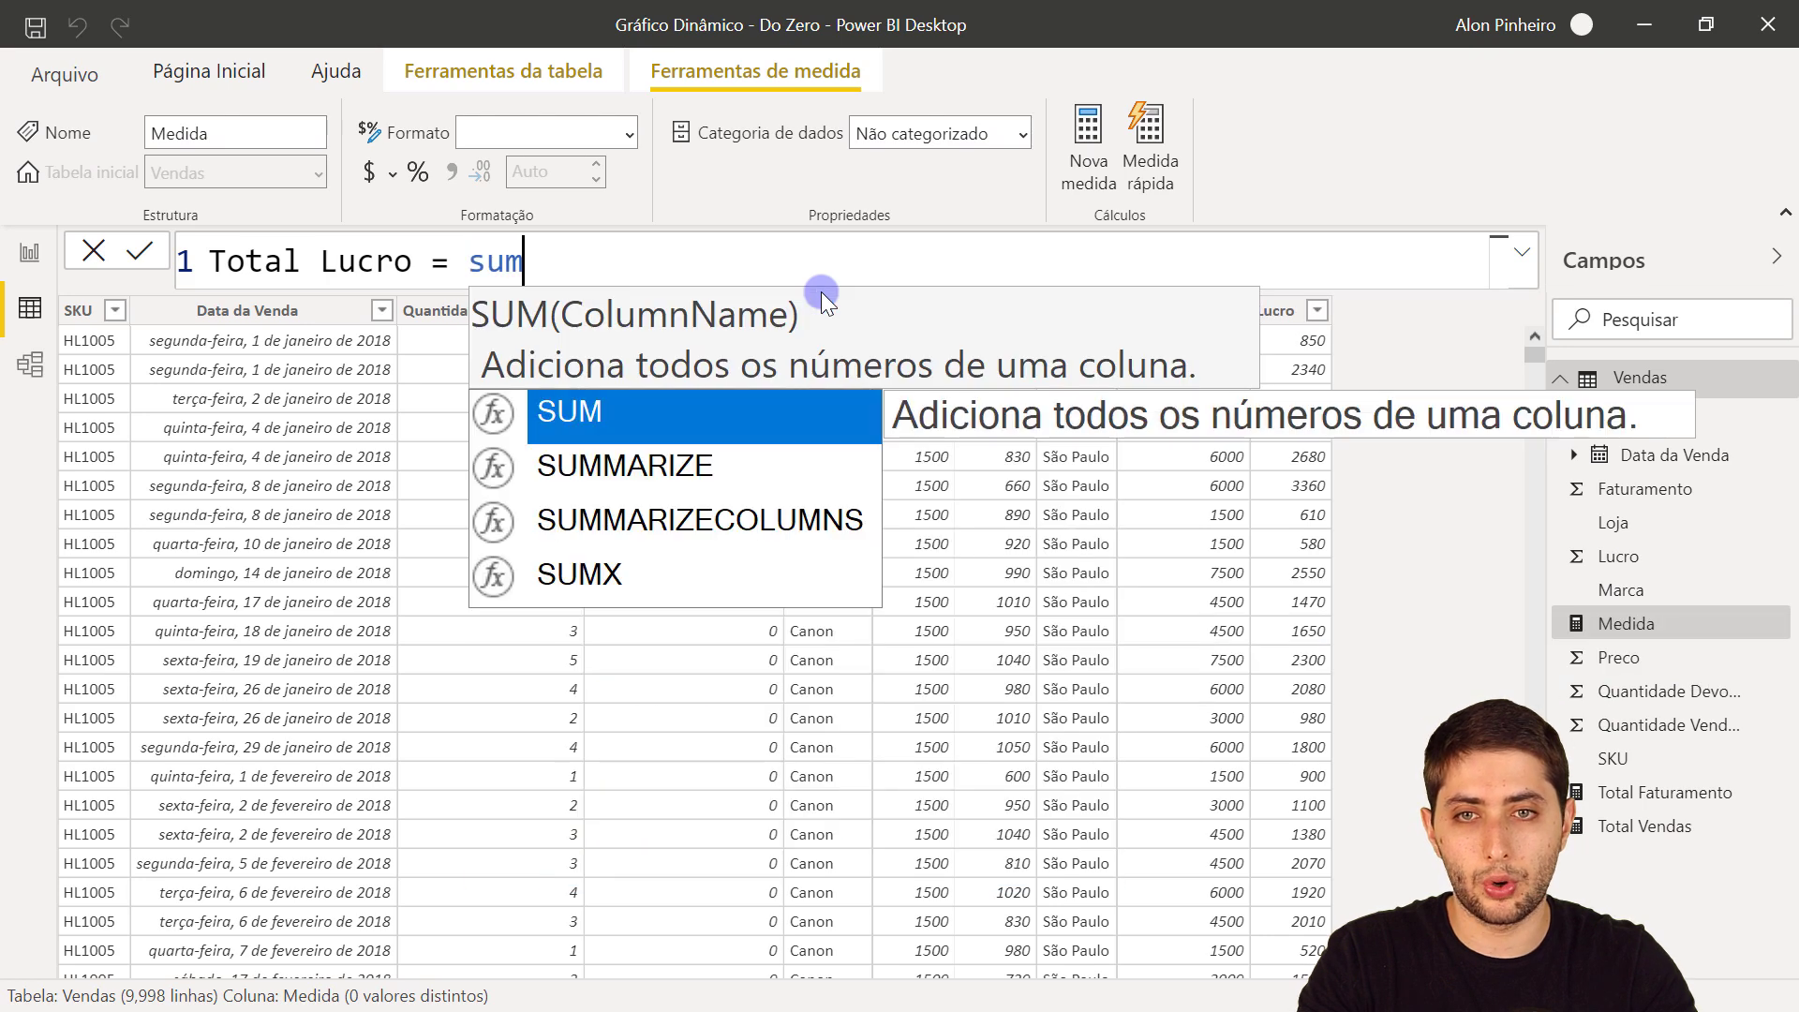
pyautogui.write('ro')
pyautogui.press('BackSpace')
pyautogui.press('BackSpace')
pyautogui.press('BackSpace')
pyautogui.press('BackSpace')
pyautogui.write('lucro')
pyautogui.press('Tab')
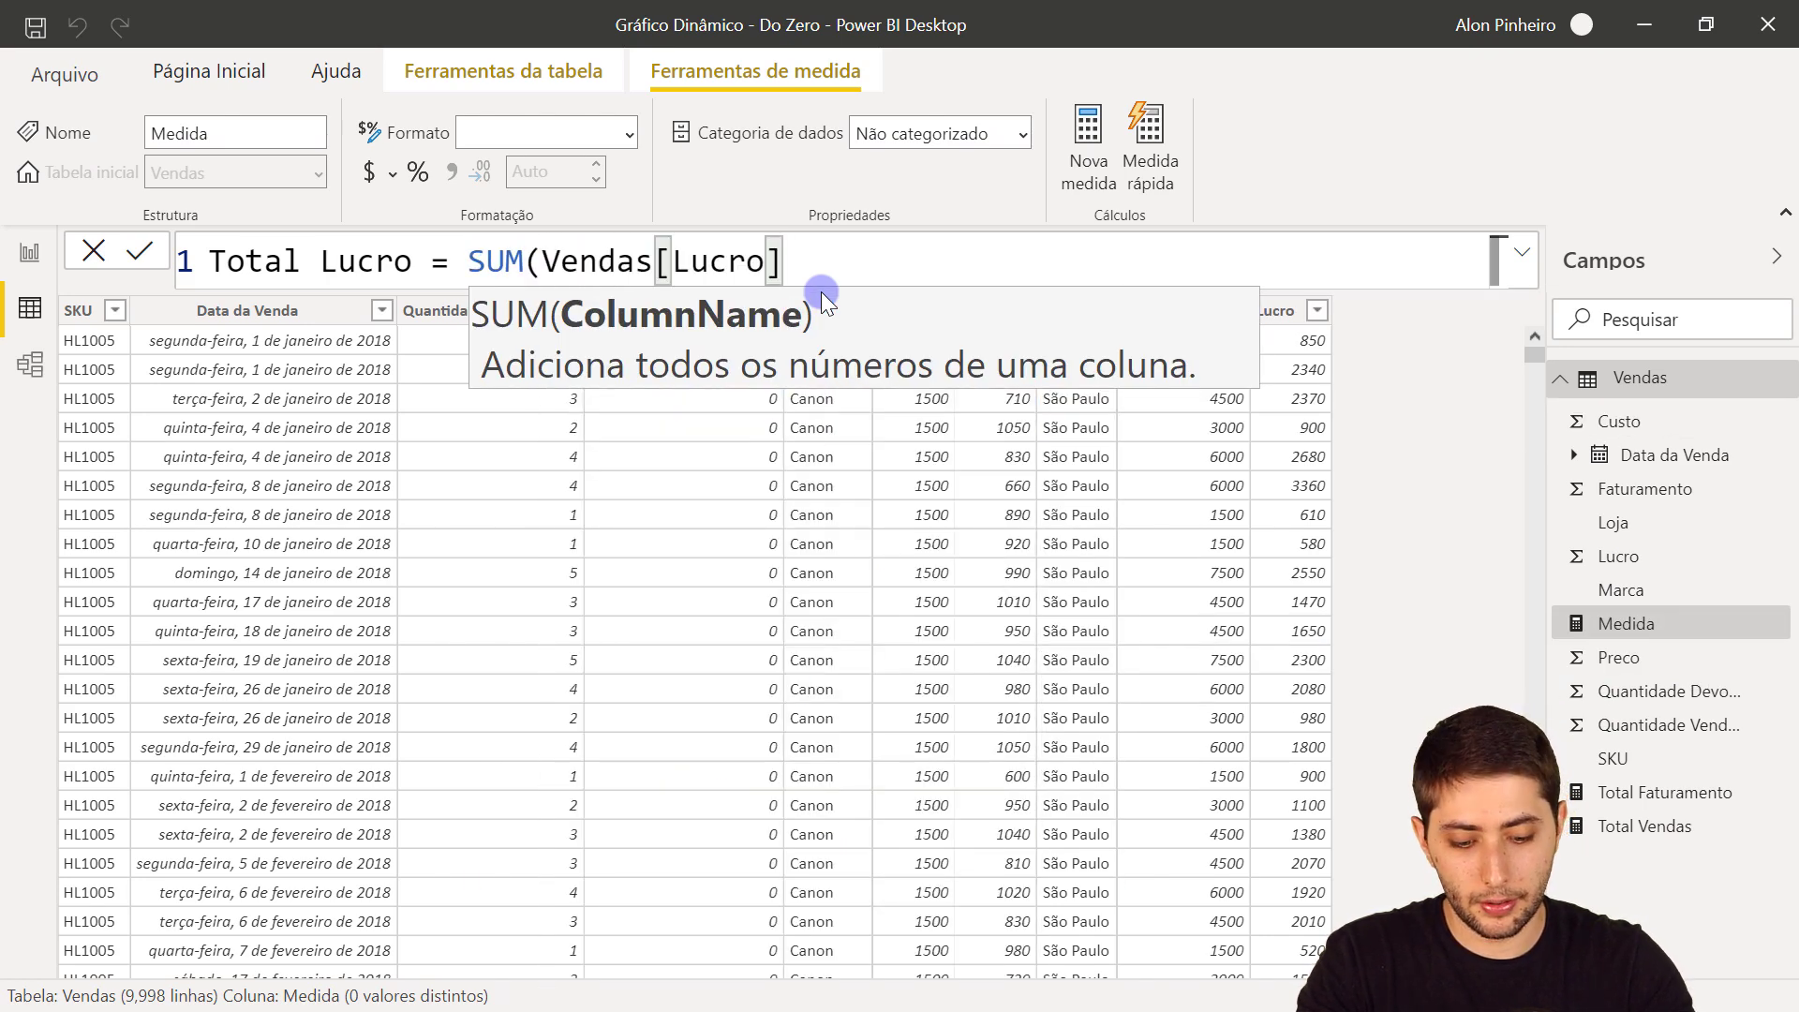
pyautogui.write(')')
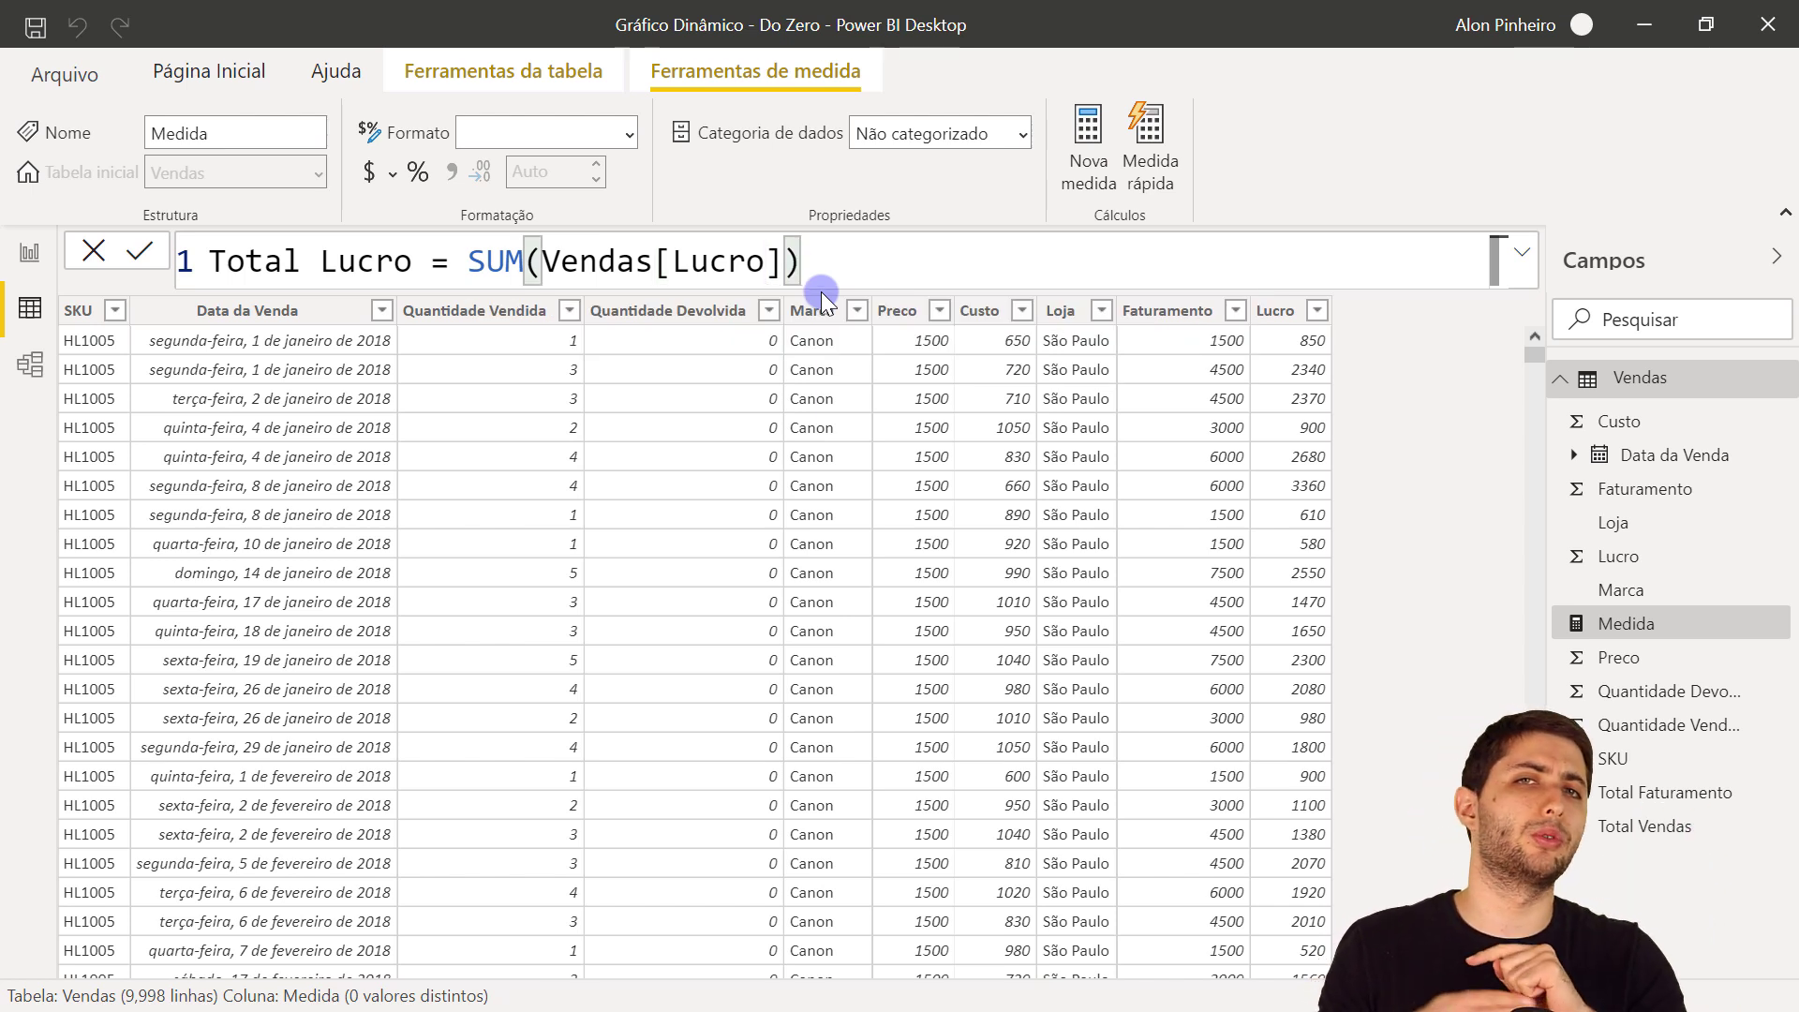
pyautogui.press('Return')
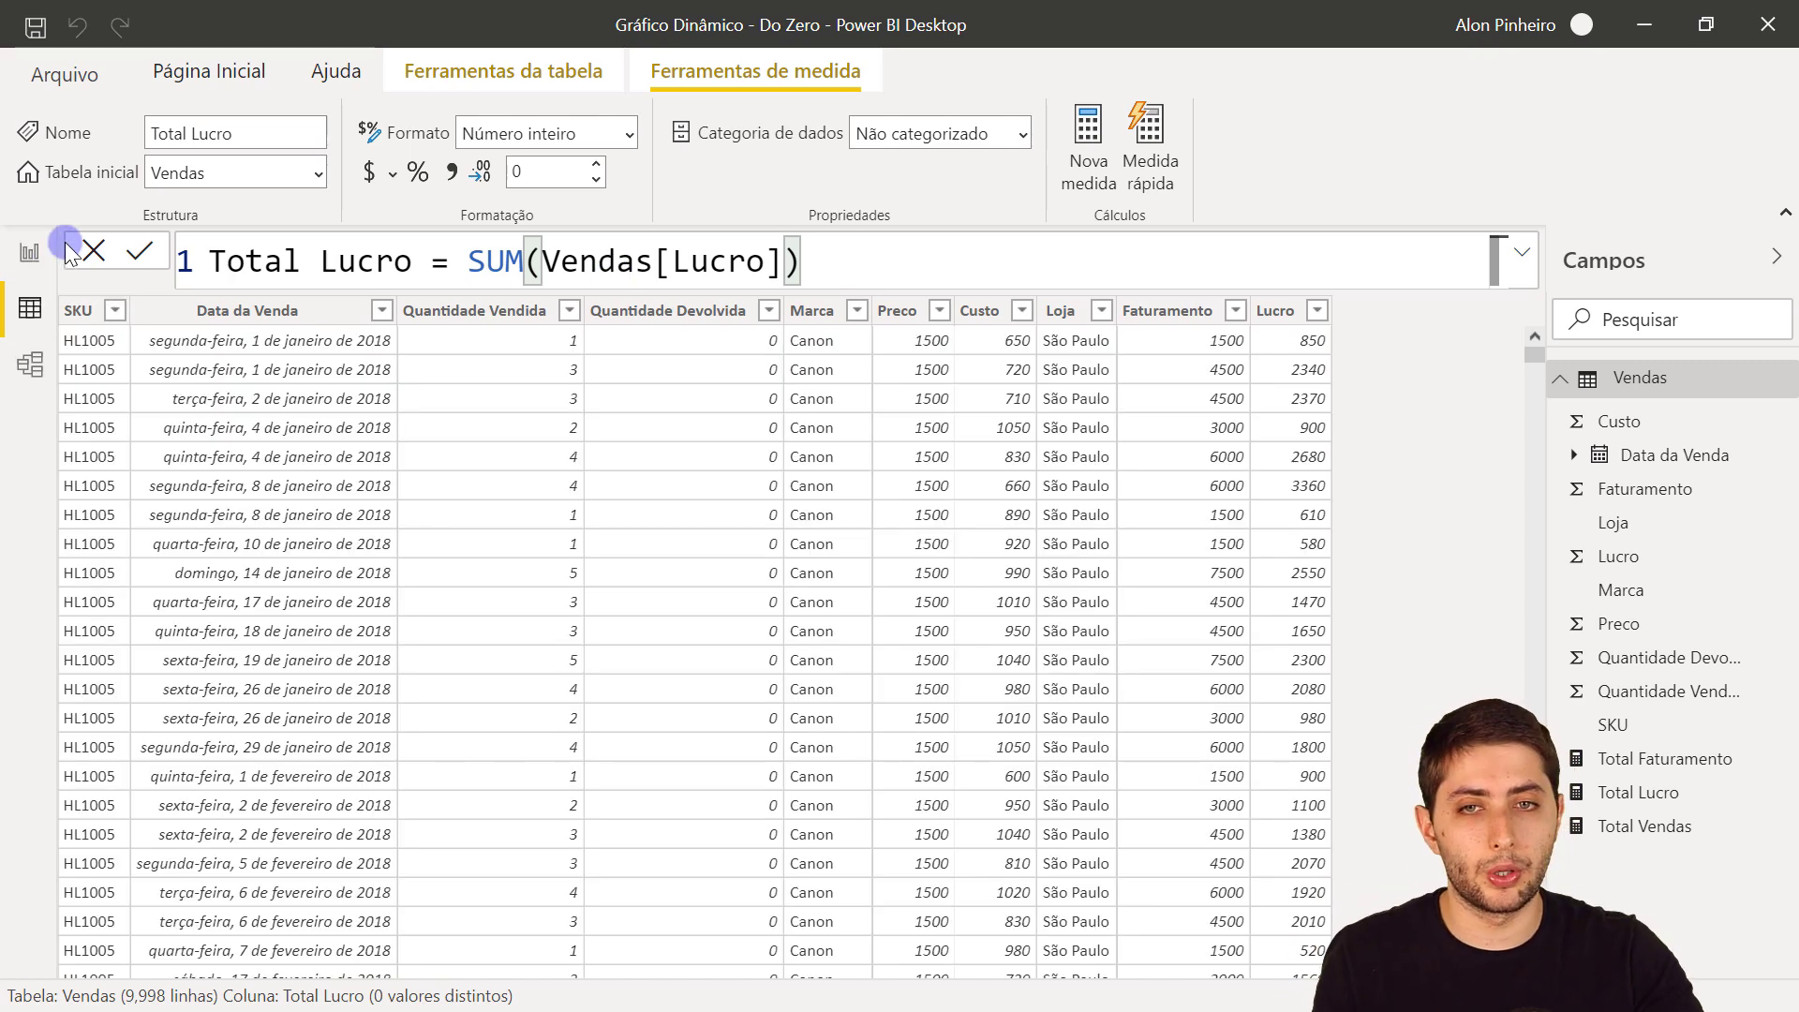
# Step: Switch to the report view and place a card visual in the upper part of Página 1
pyautogui.click(33, 250)
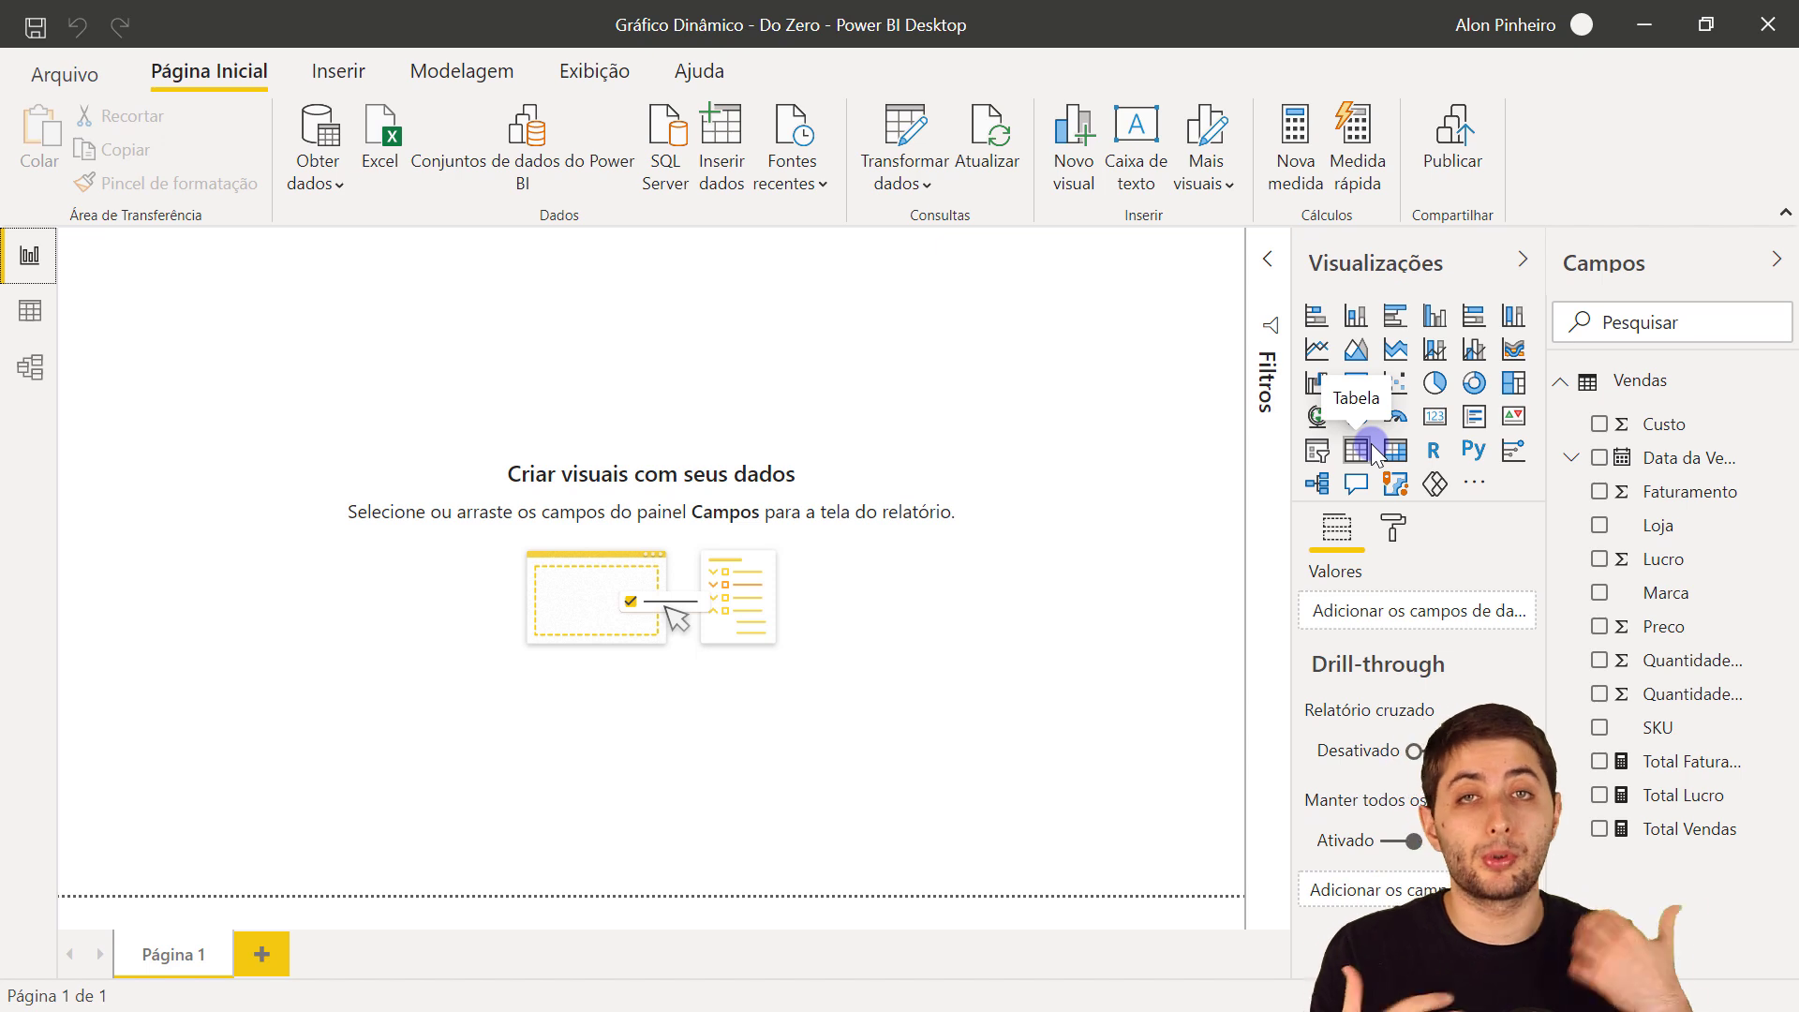
pyautogui.click(1438, 414)
pyautogui.moveTo(223, 418); pyautogui.dragTo(474, 464)
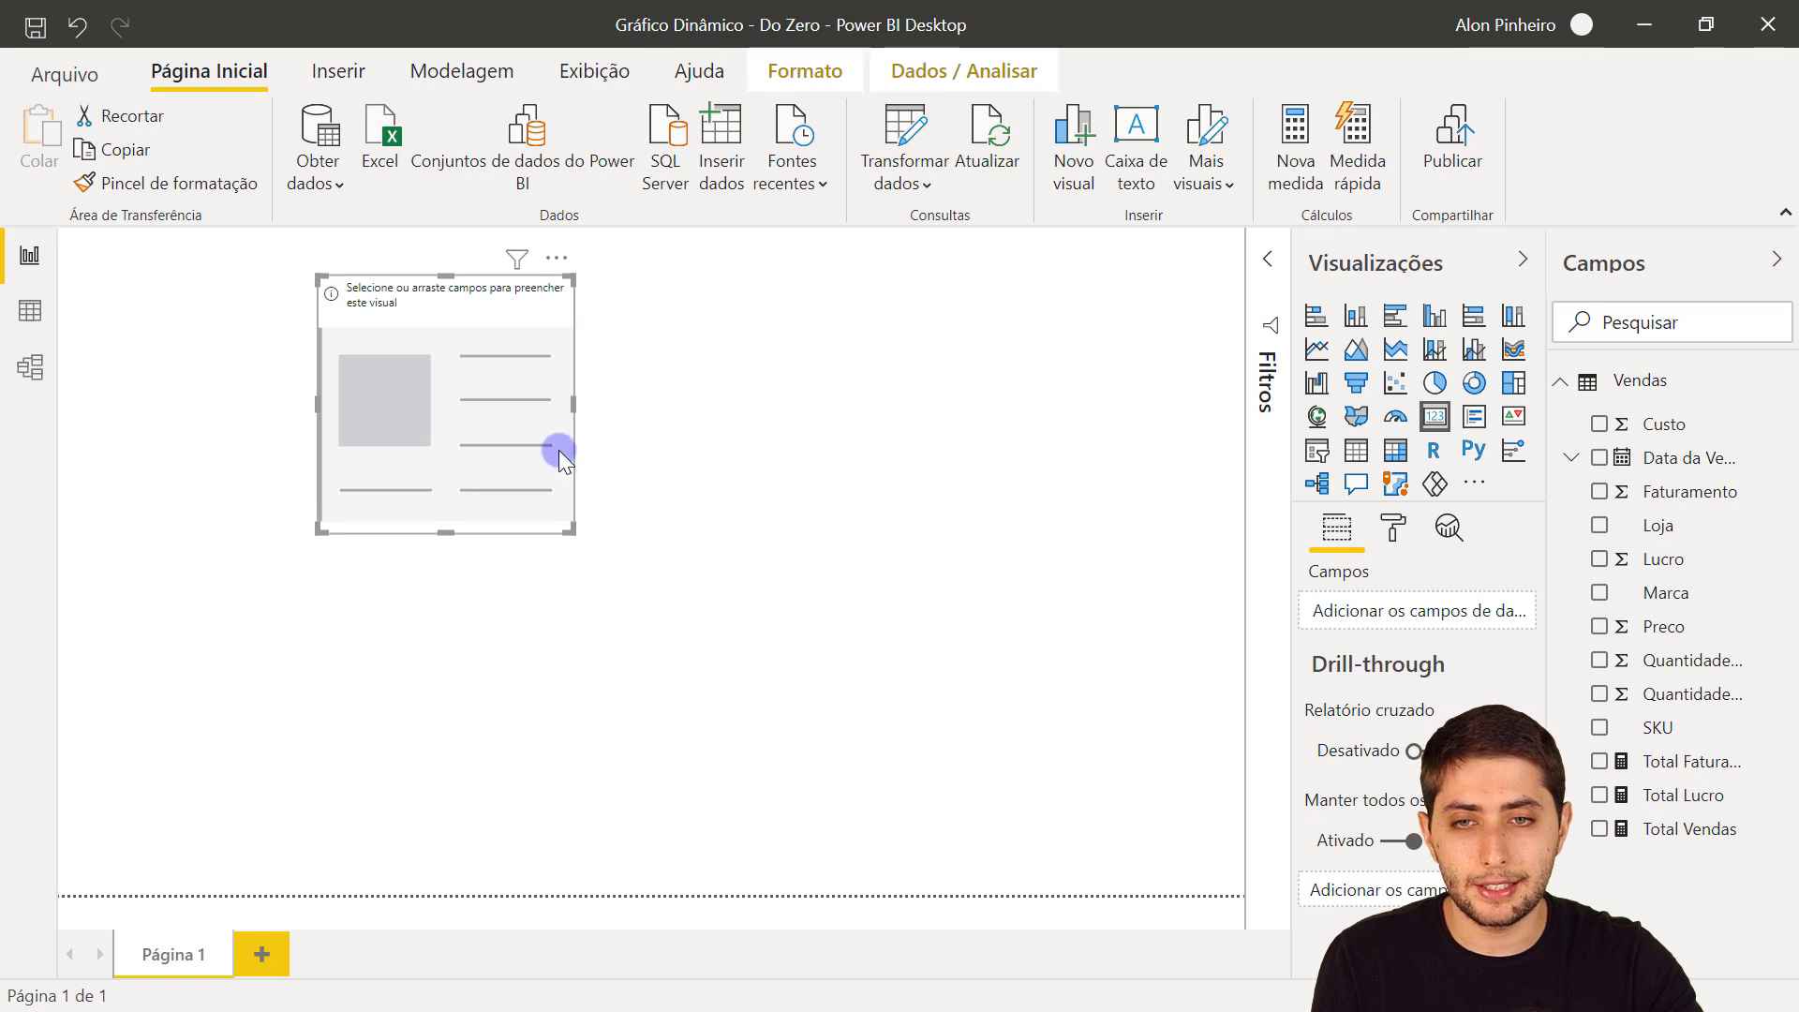
# Step: Check the Total Faturamento, Total Lucro and Total Vendas measures one at a time in the card
pyautogui.click(1600, 761)
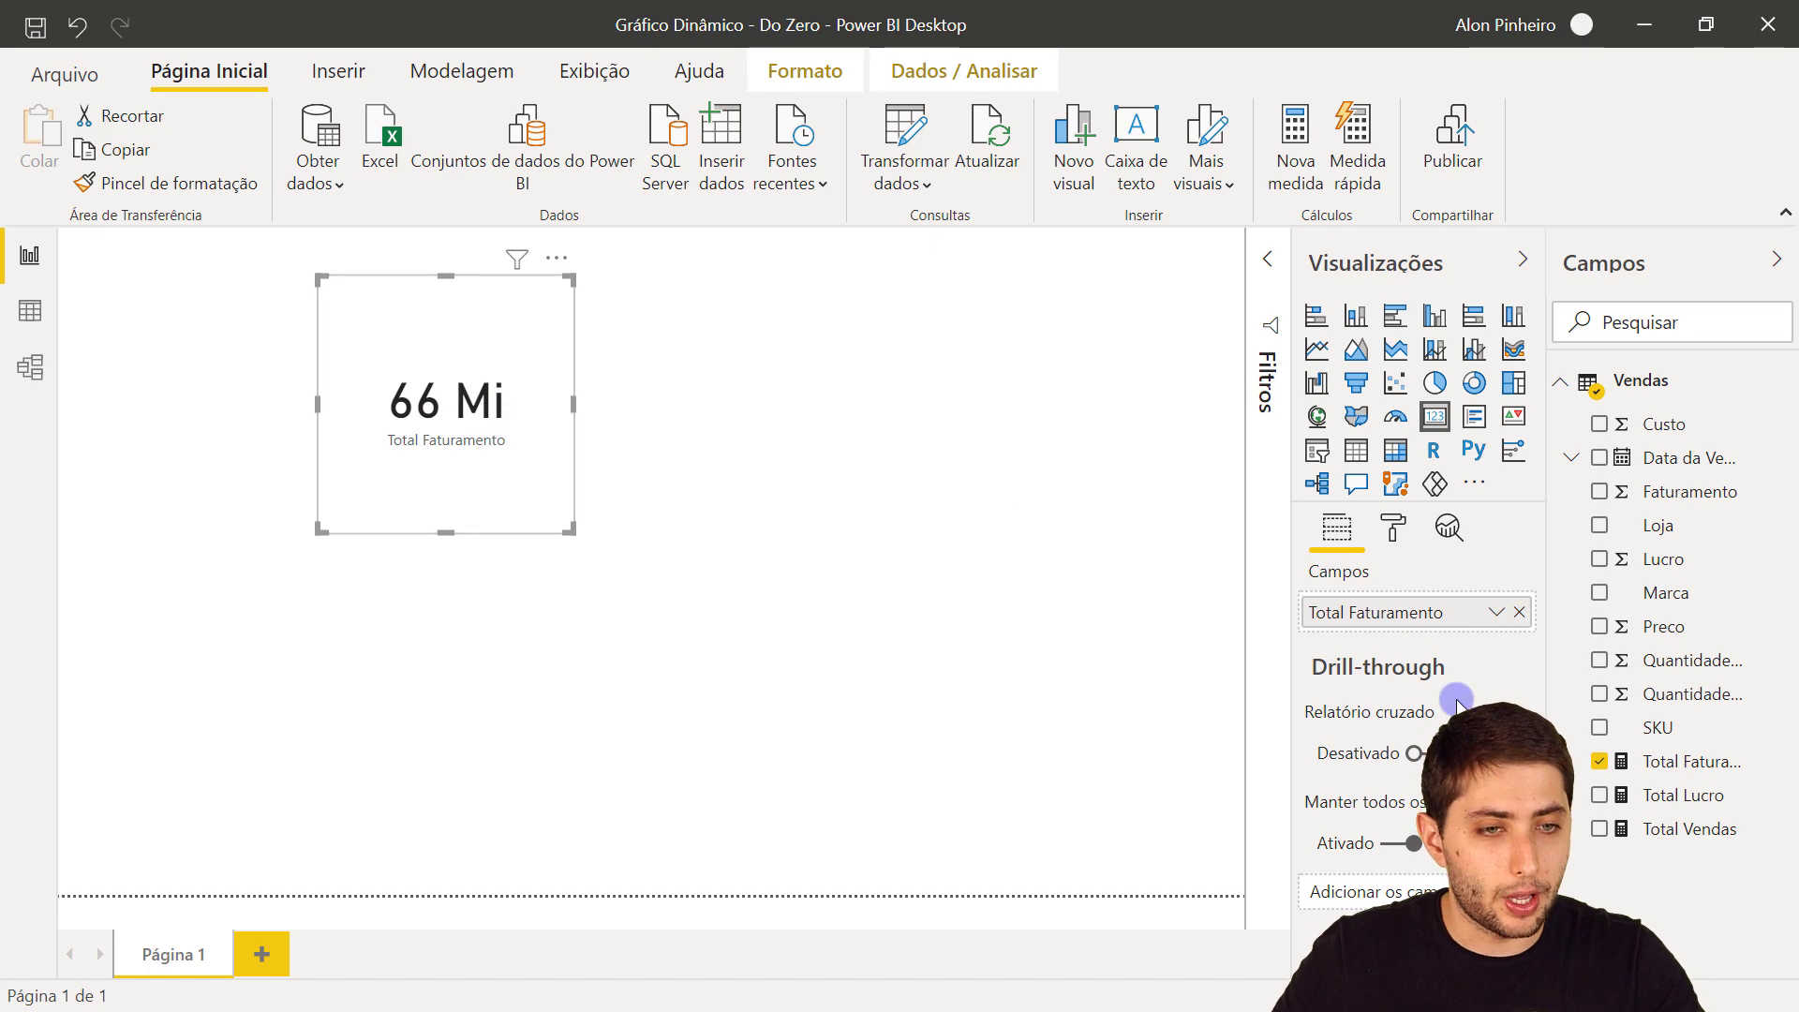
pyautogui.click(1601, 763)
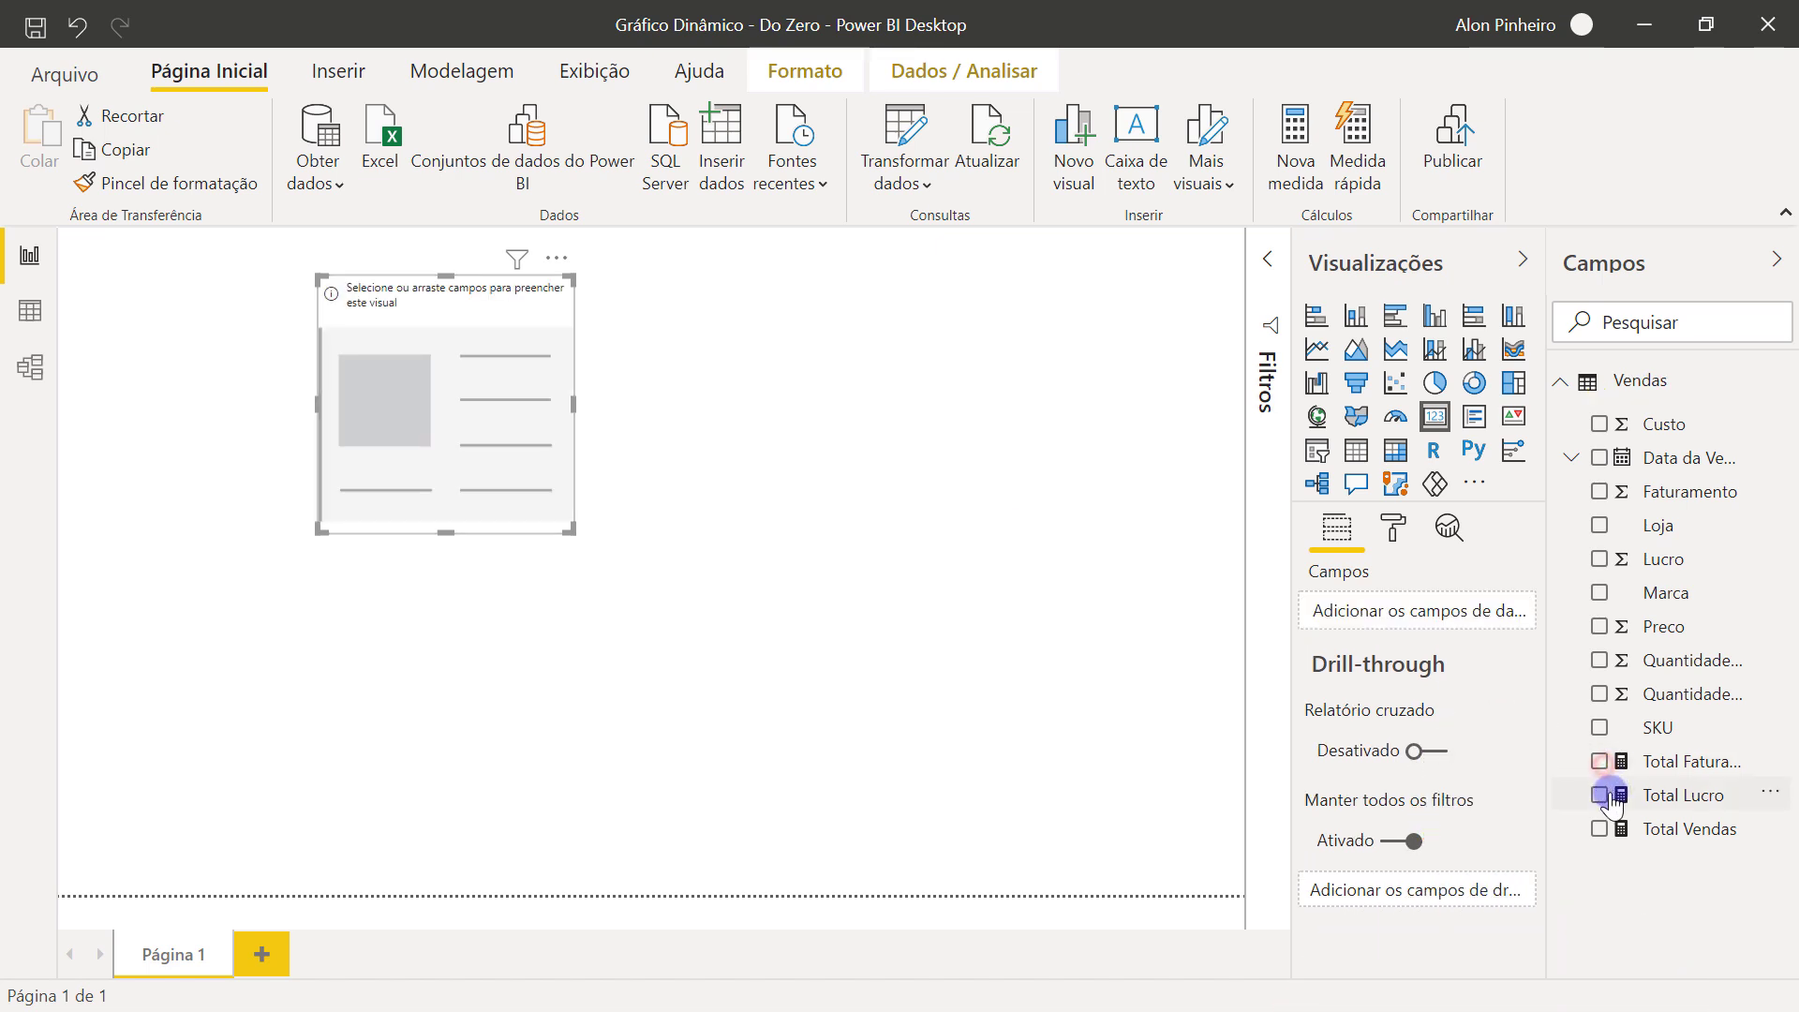
pyautogui.click(1600, 795)
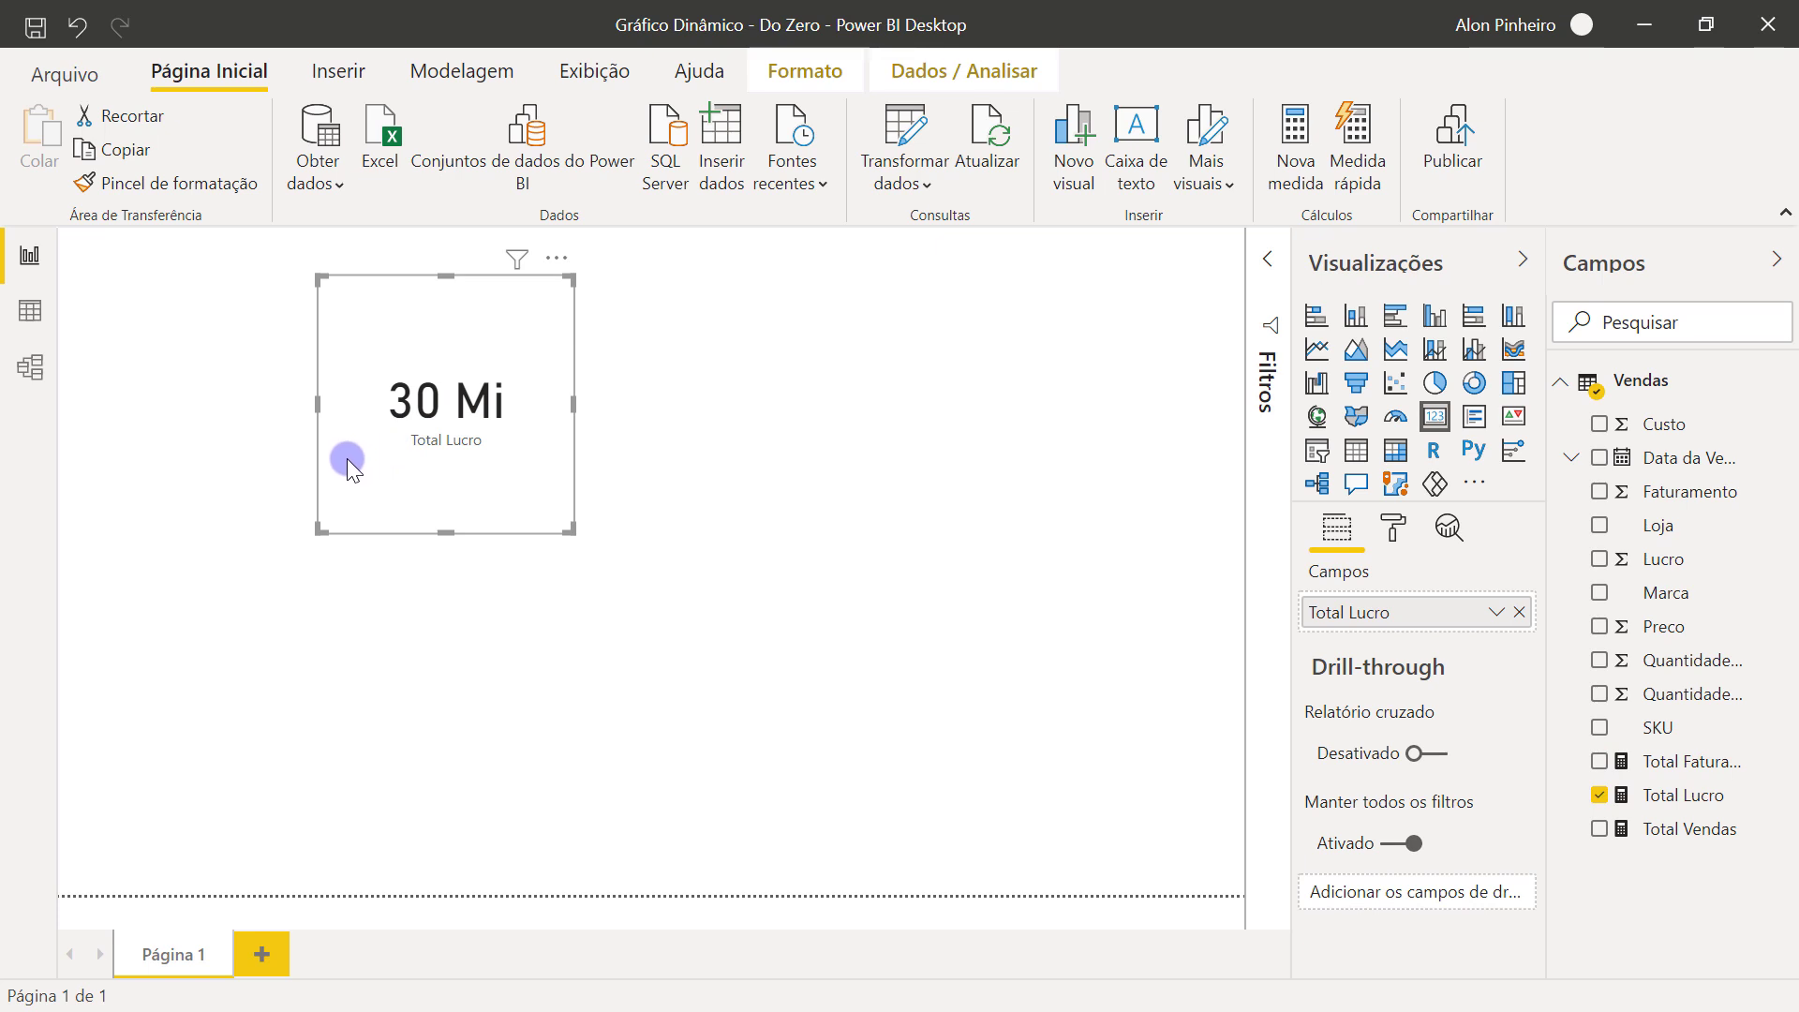
pyautogui.click(1600, 795)
pyautogui.click(1599, 829)
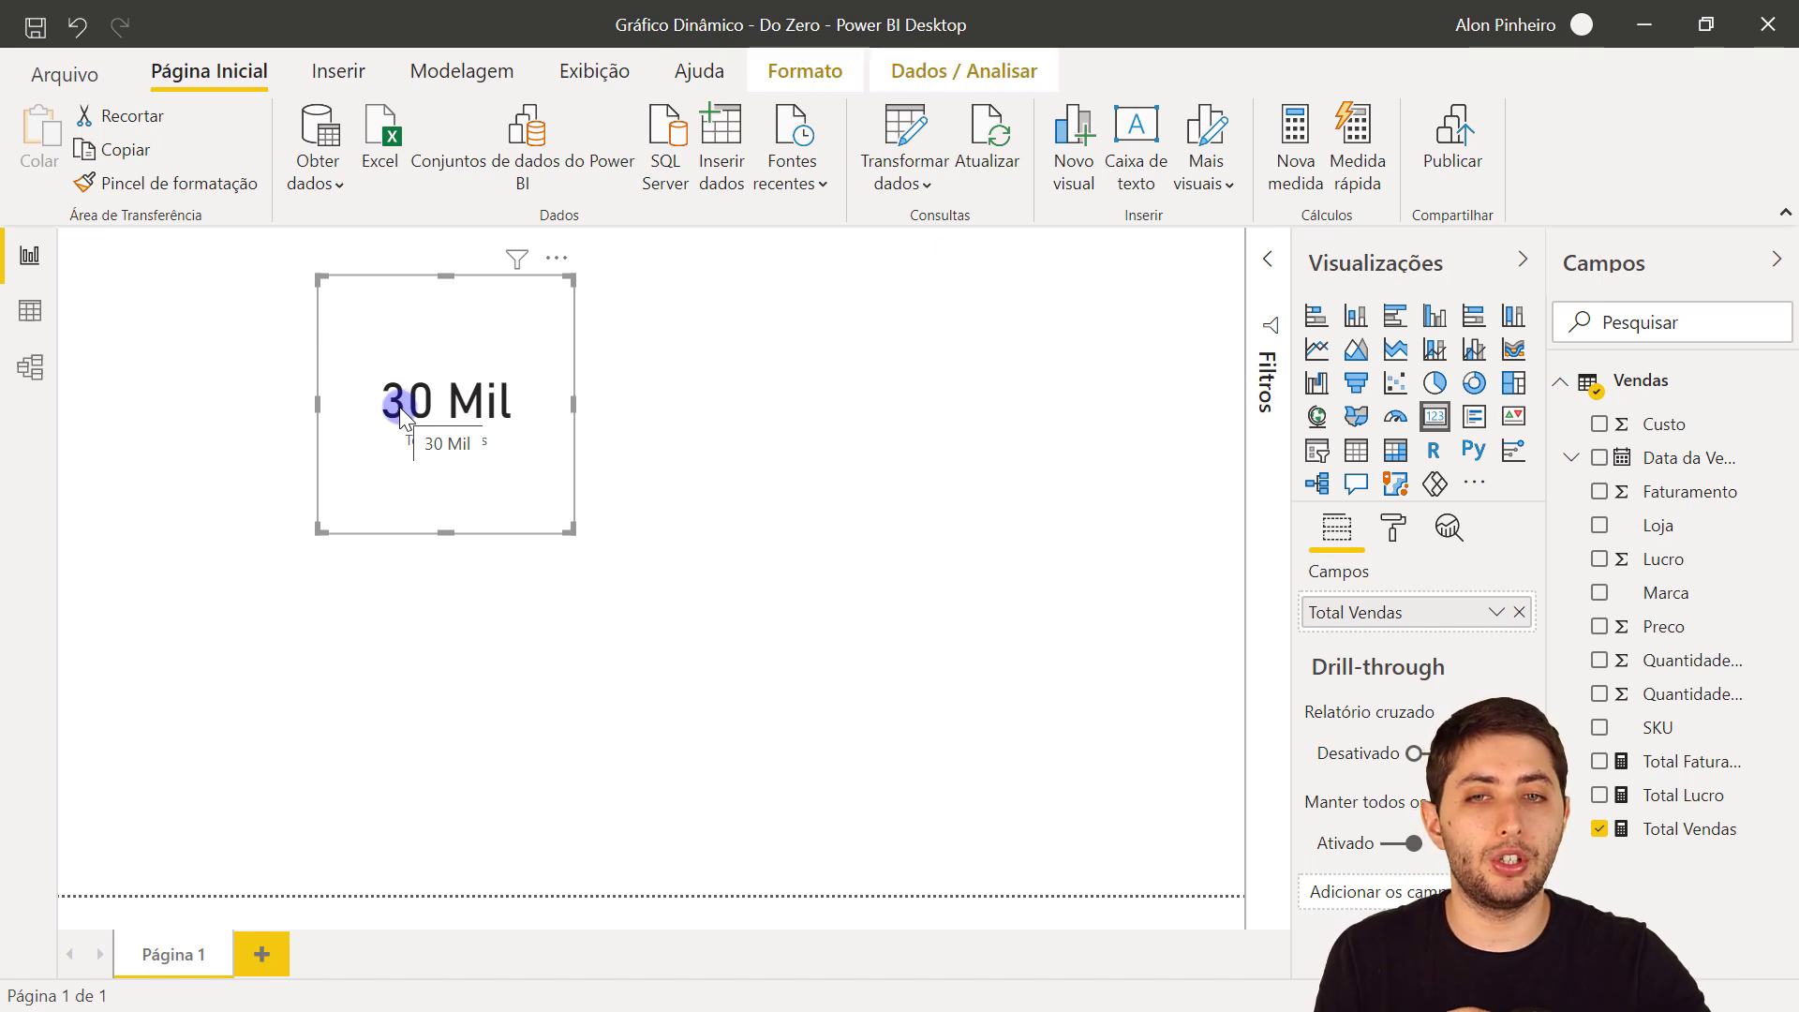
# Step: Replace the test card with an enlarged stacked bar chart in the middle of the page
pyautogui.moveTo(475, 468); pyautogui.dragTo(485, 526)
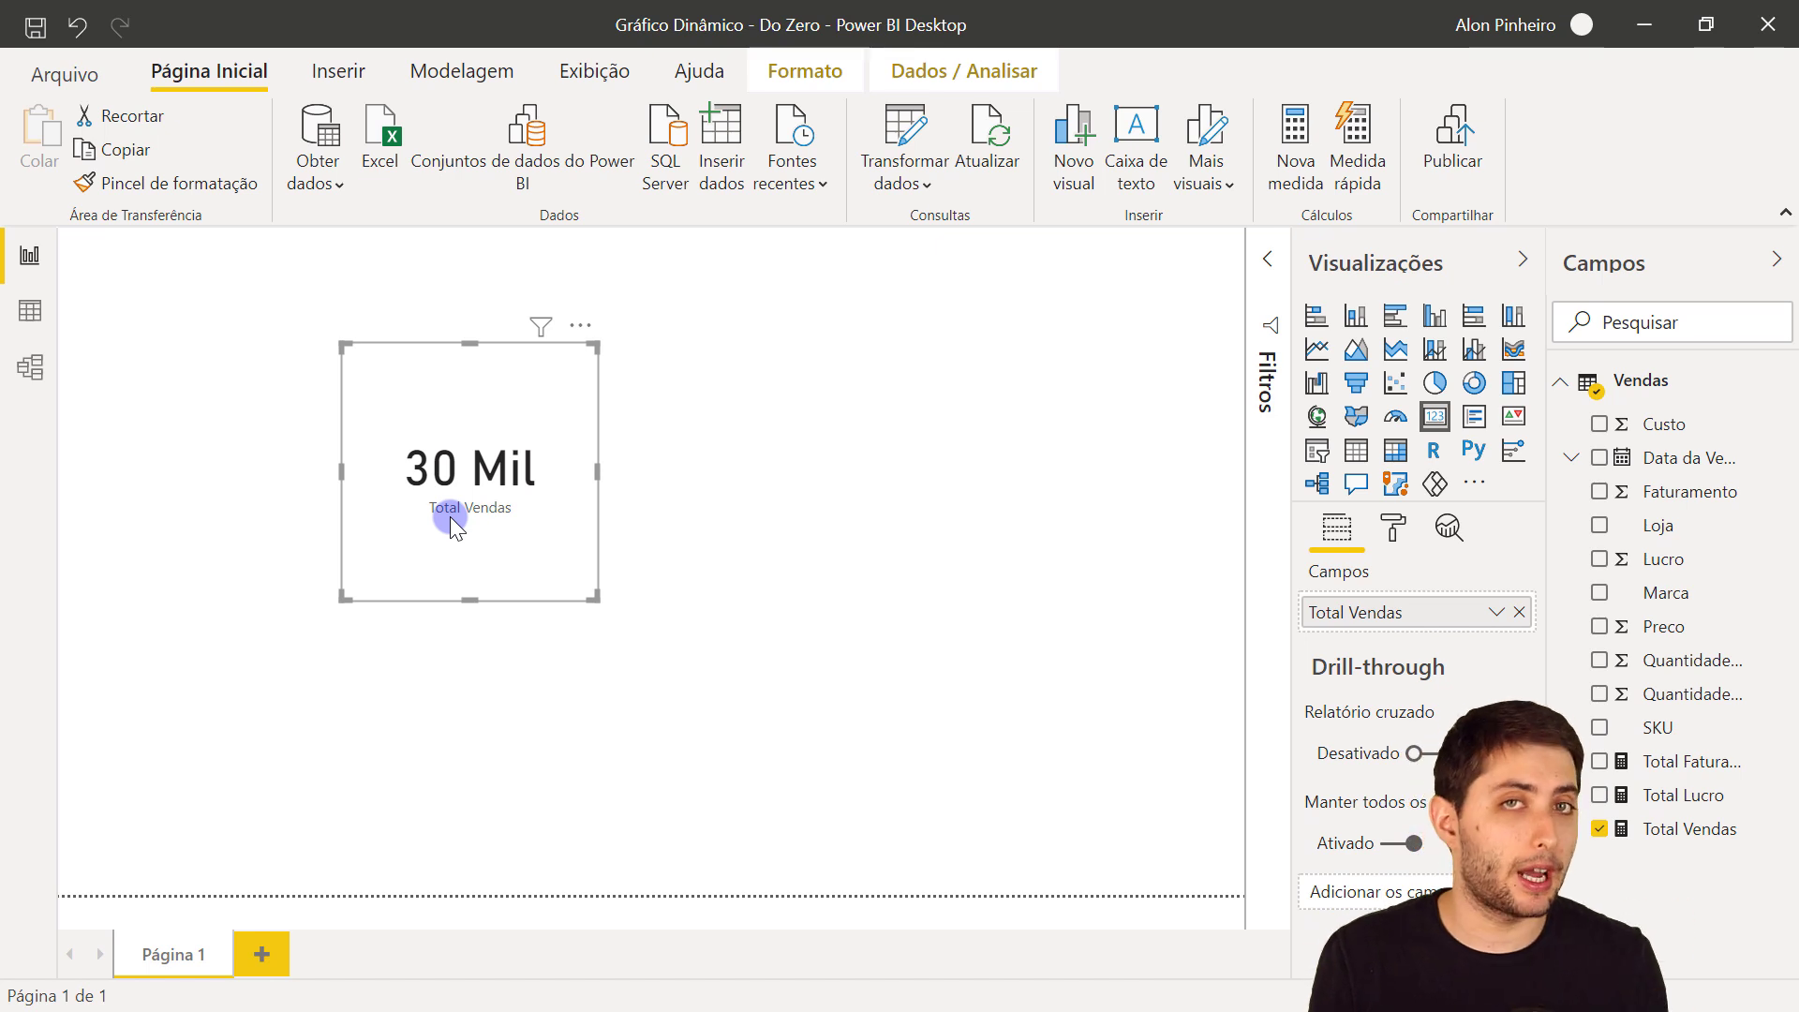
pyautogui.press('Delete')
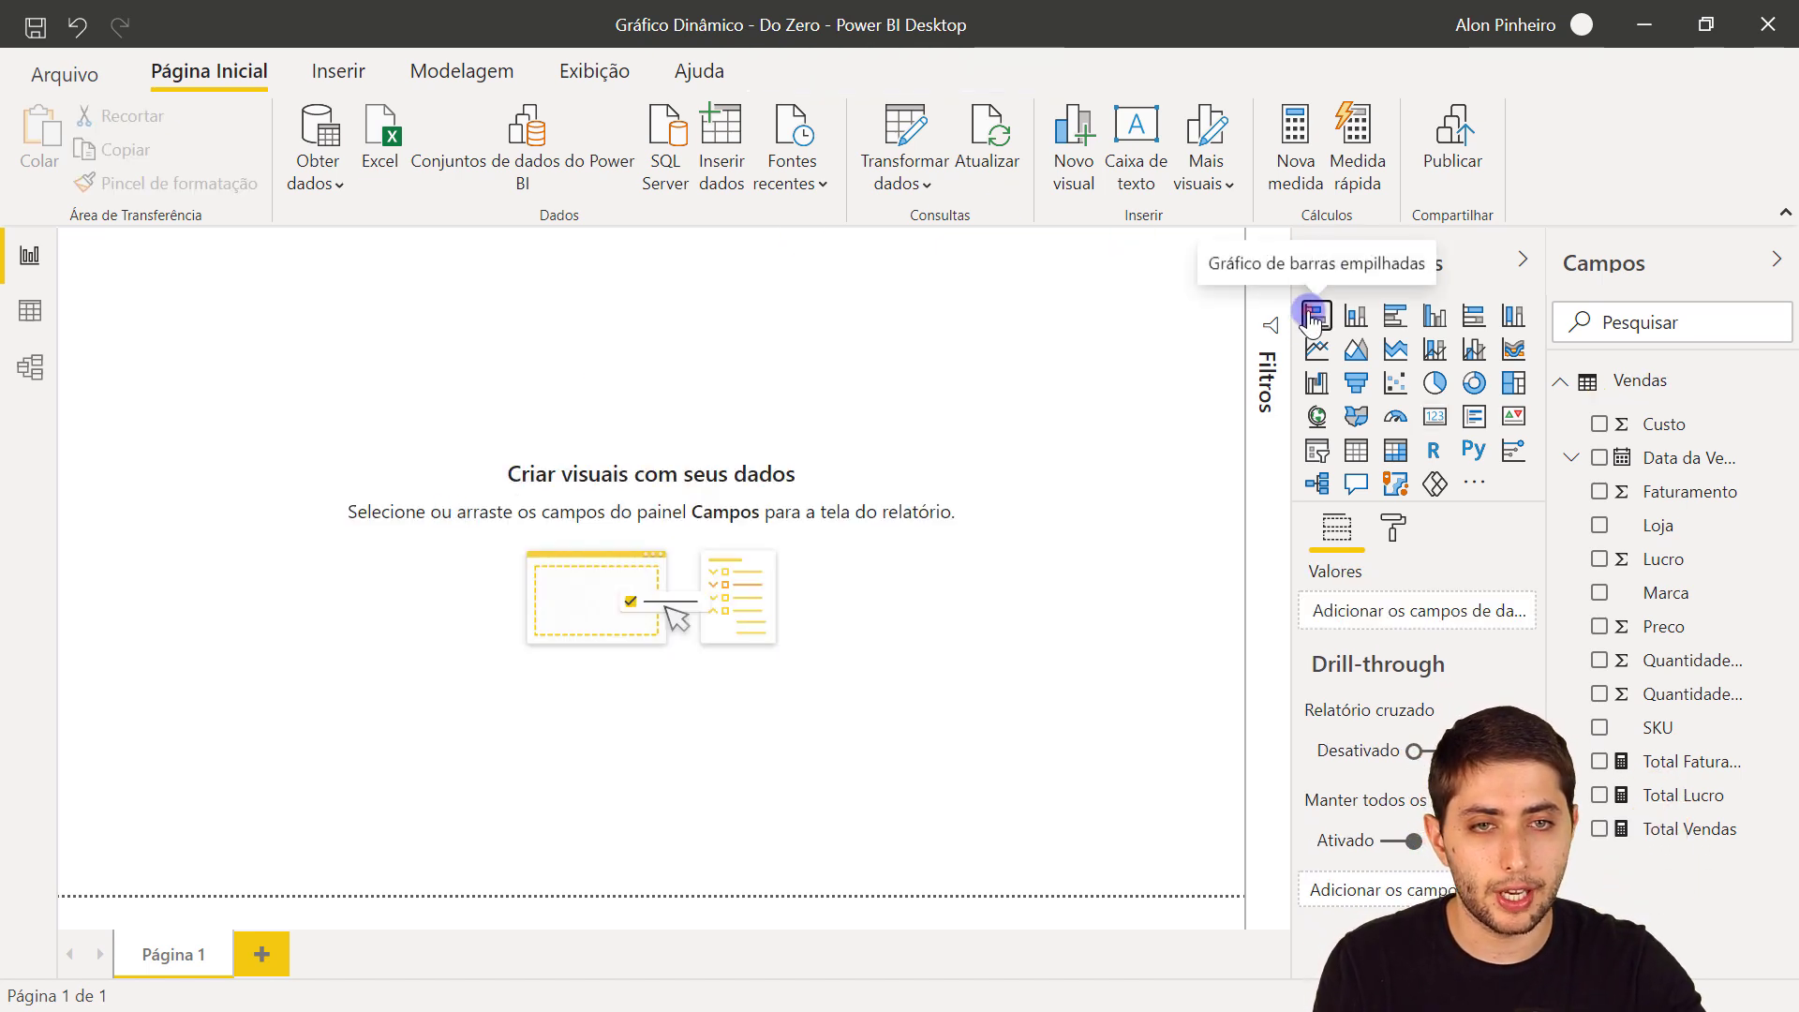
pyautogui.moveTo(200, 458); pyautogui.dragTo(554, 581)
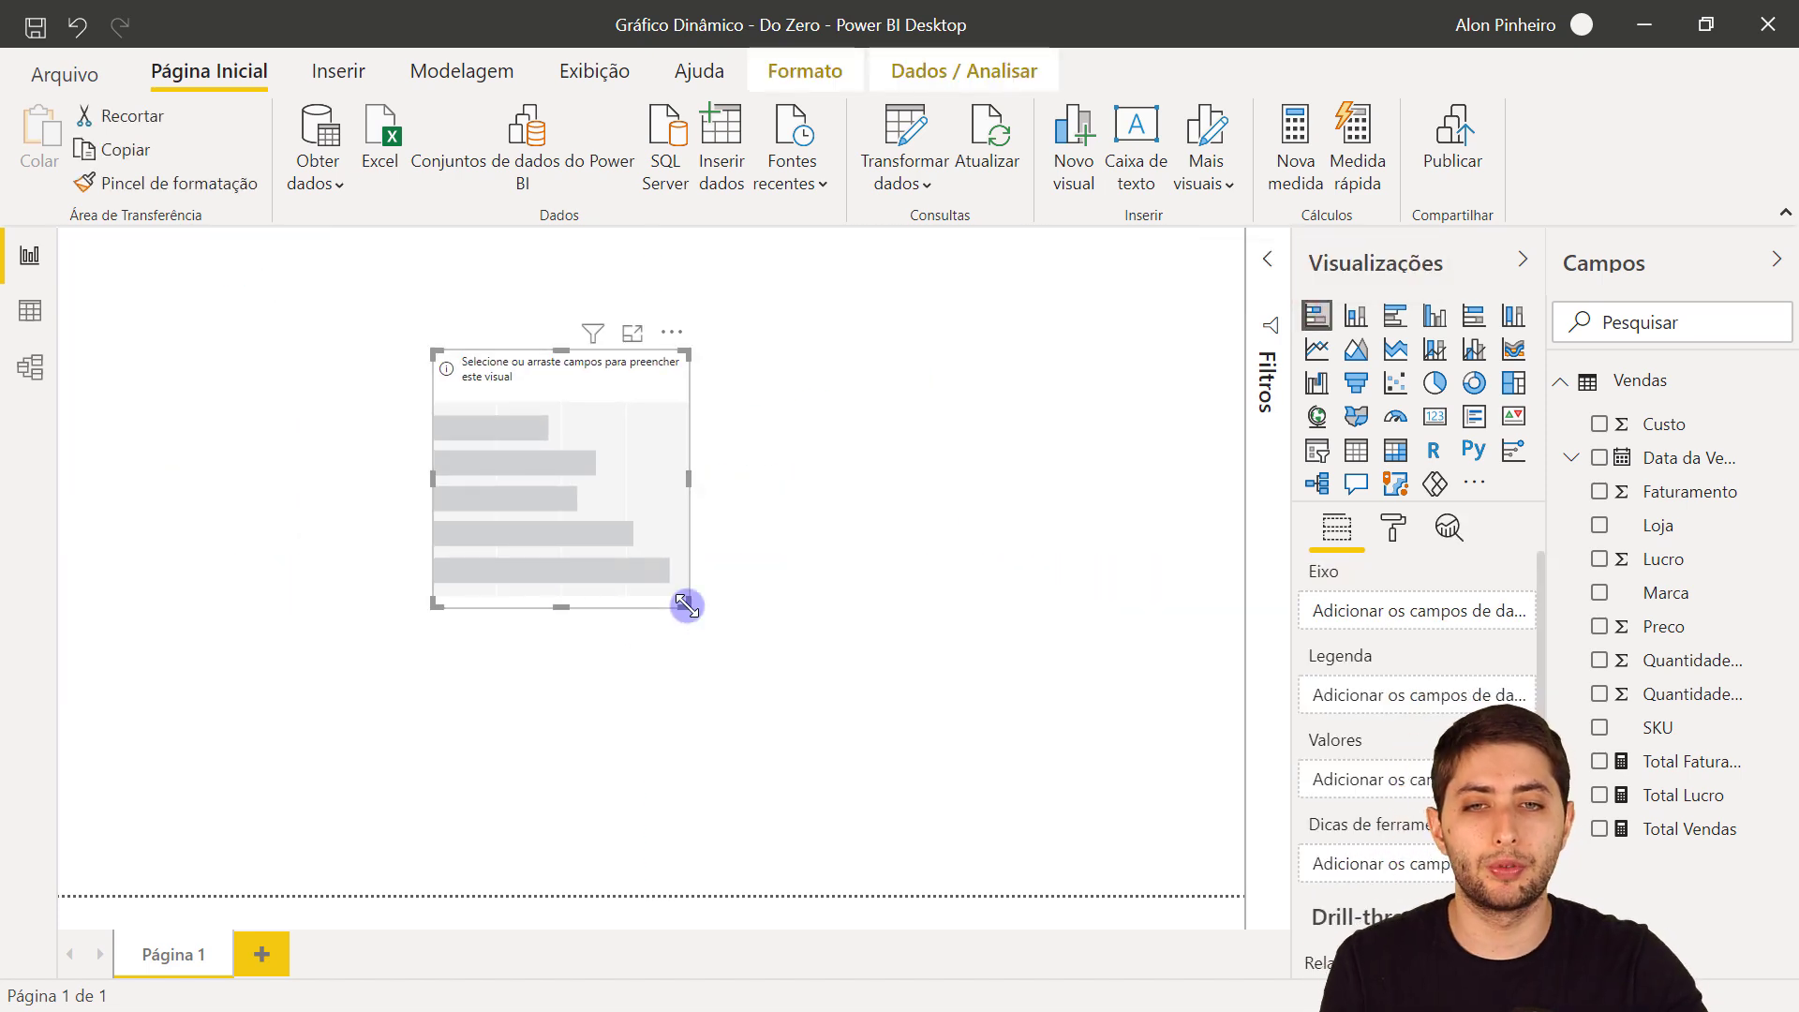
pyautogui.moveTo(708, 639); pyautogui.dragTo(897, 815)
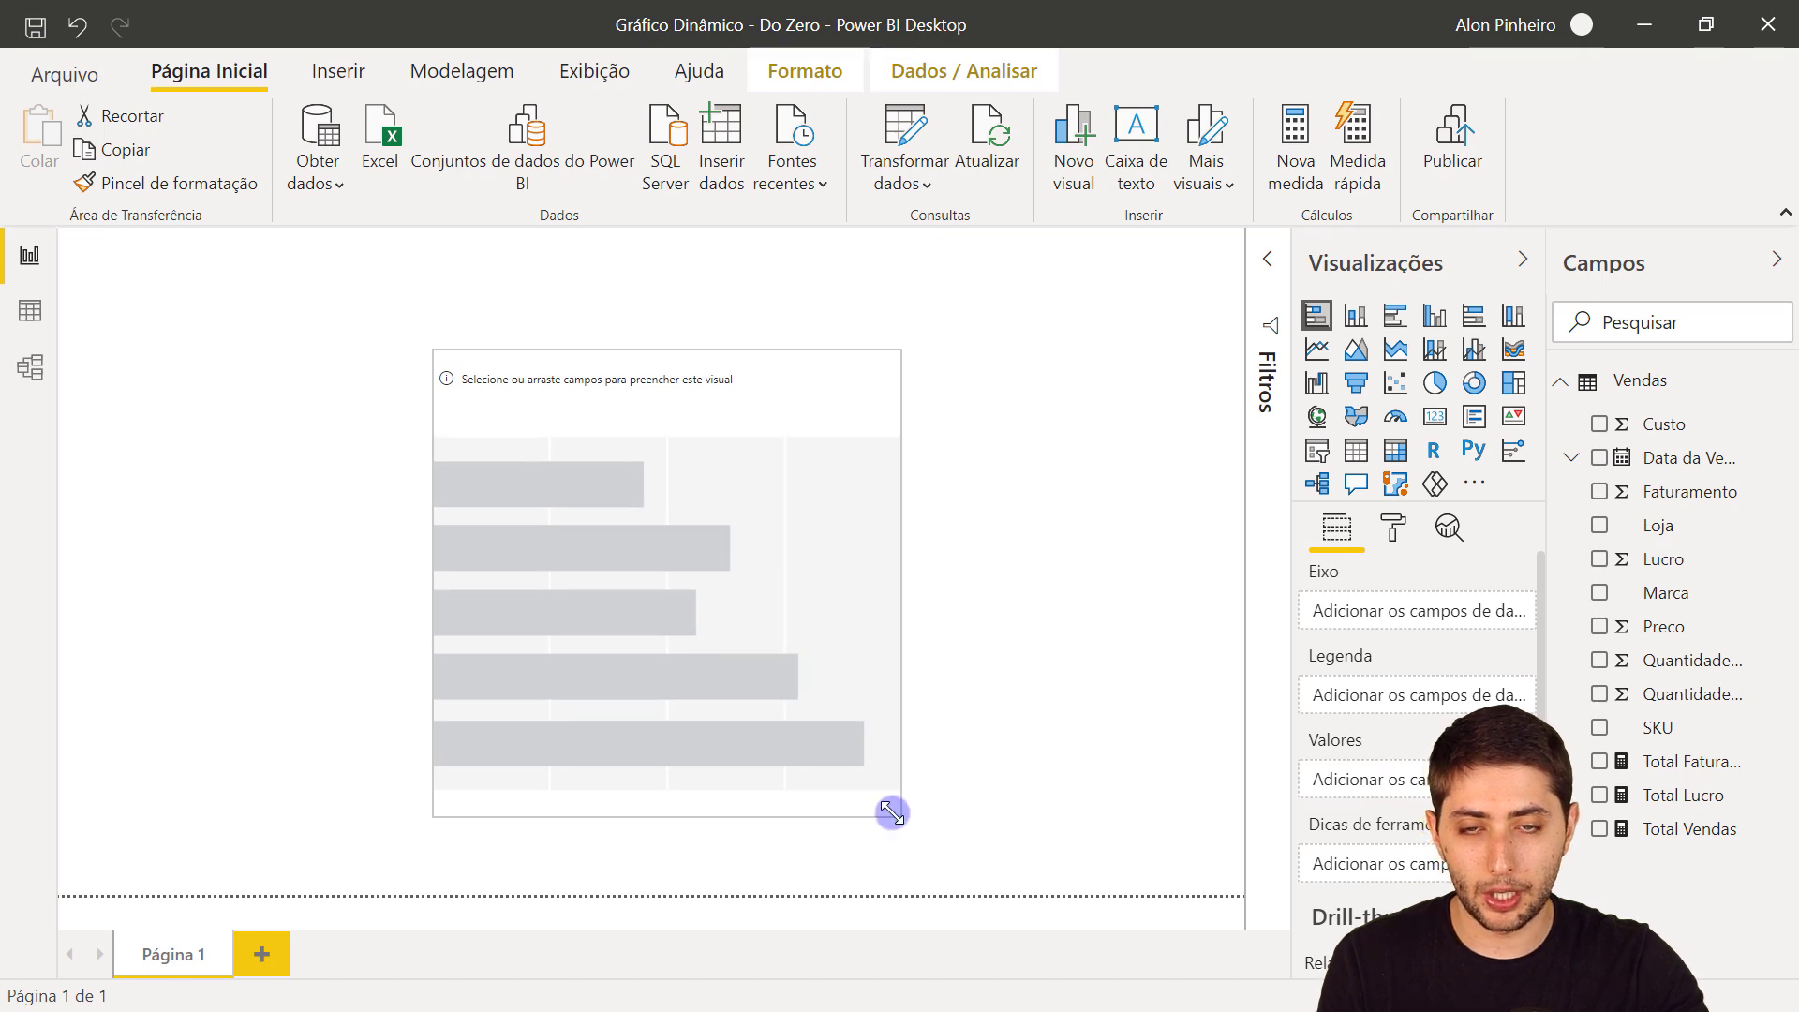
pyautogui.click(794, 703)
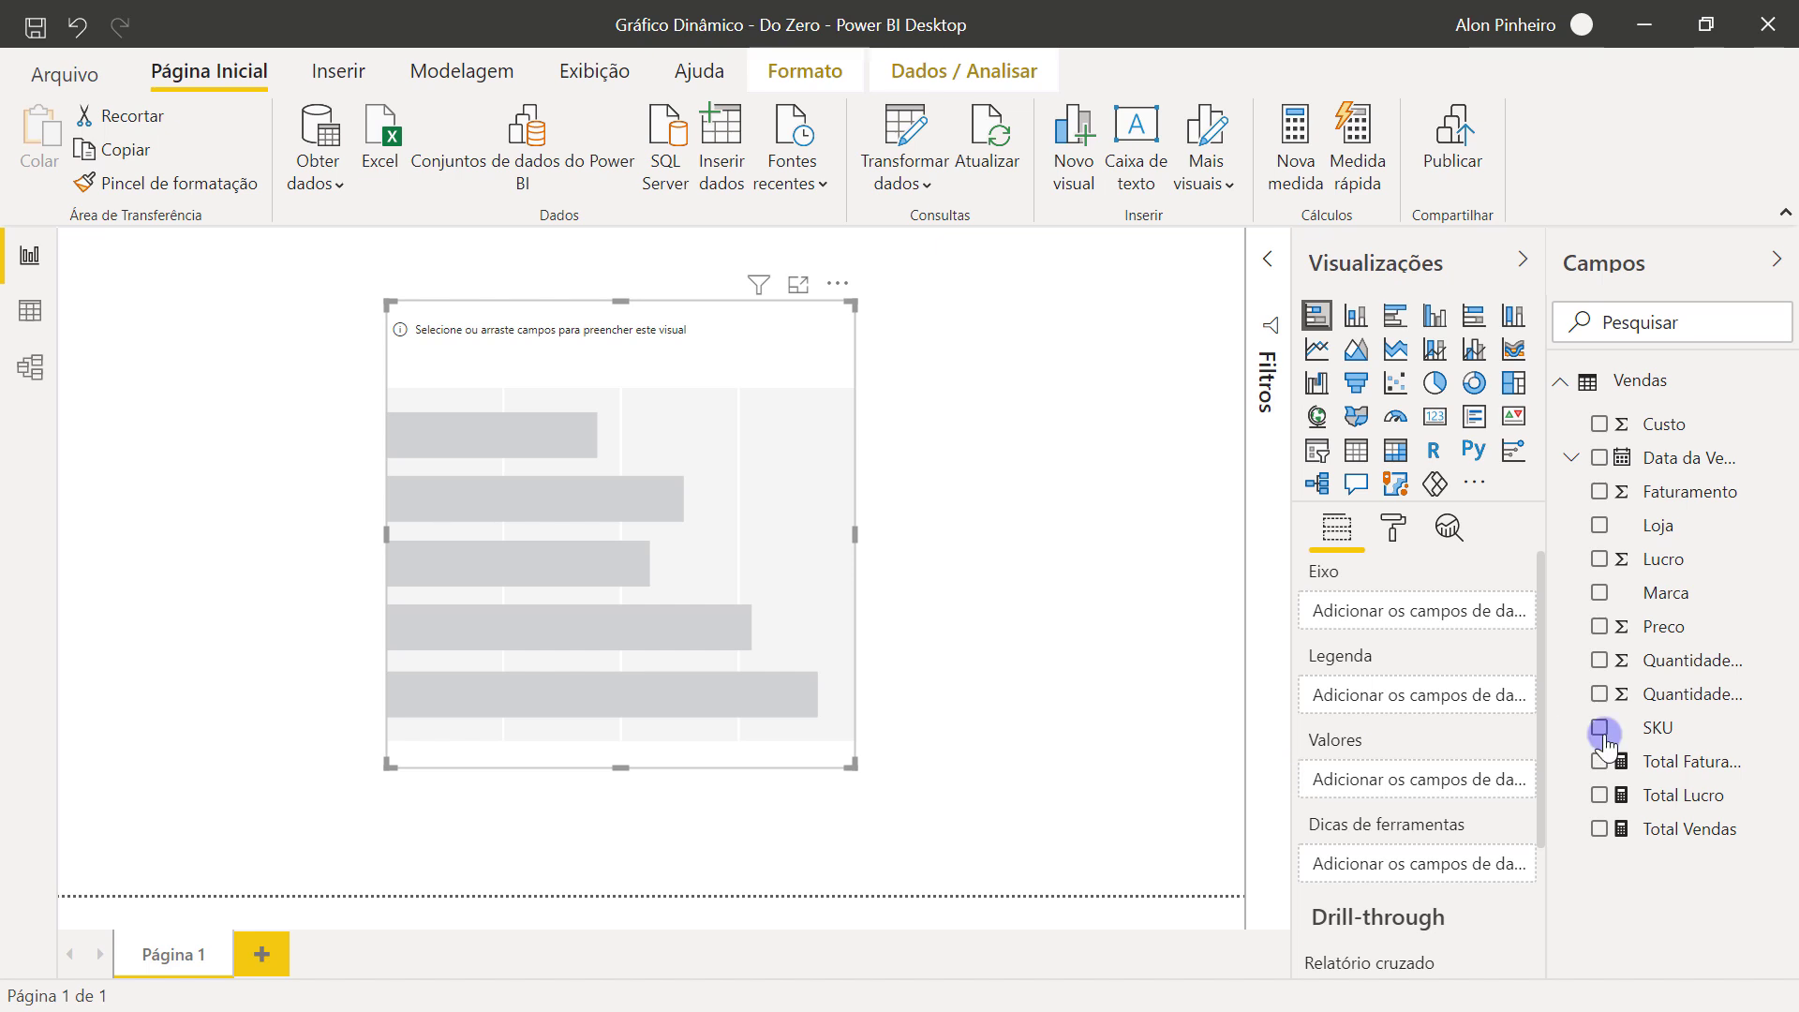
# Step: Plot Total Faturamento as the chart's values with Marca on its axis, and enlarge the chart slightly
pyautogui.moveTo(1699, 773); pyautogui.dragTo(1427, 800)
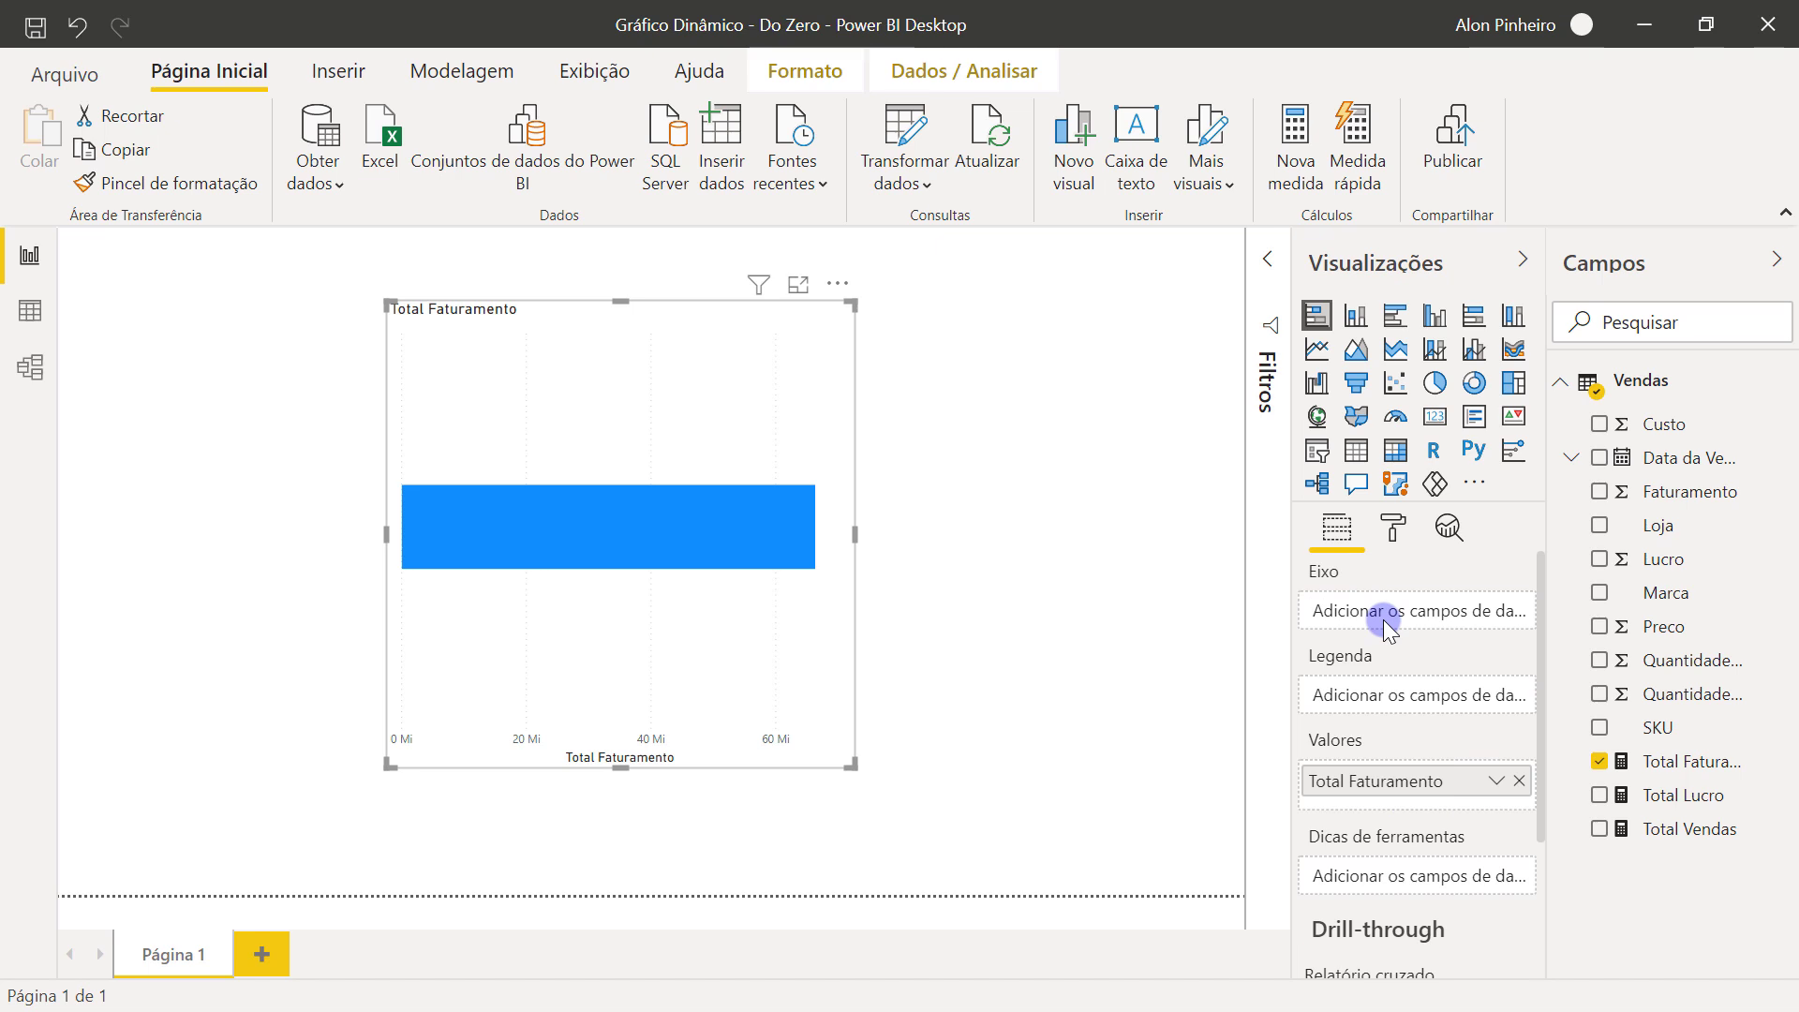
pyautogui.moveTo(1701, 592); pyautogui.dragTo(1456, 615)
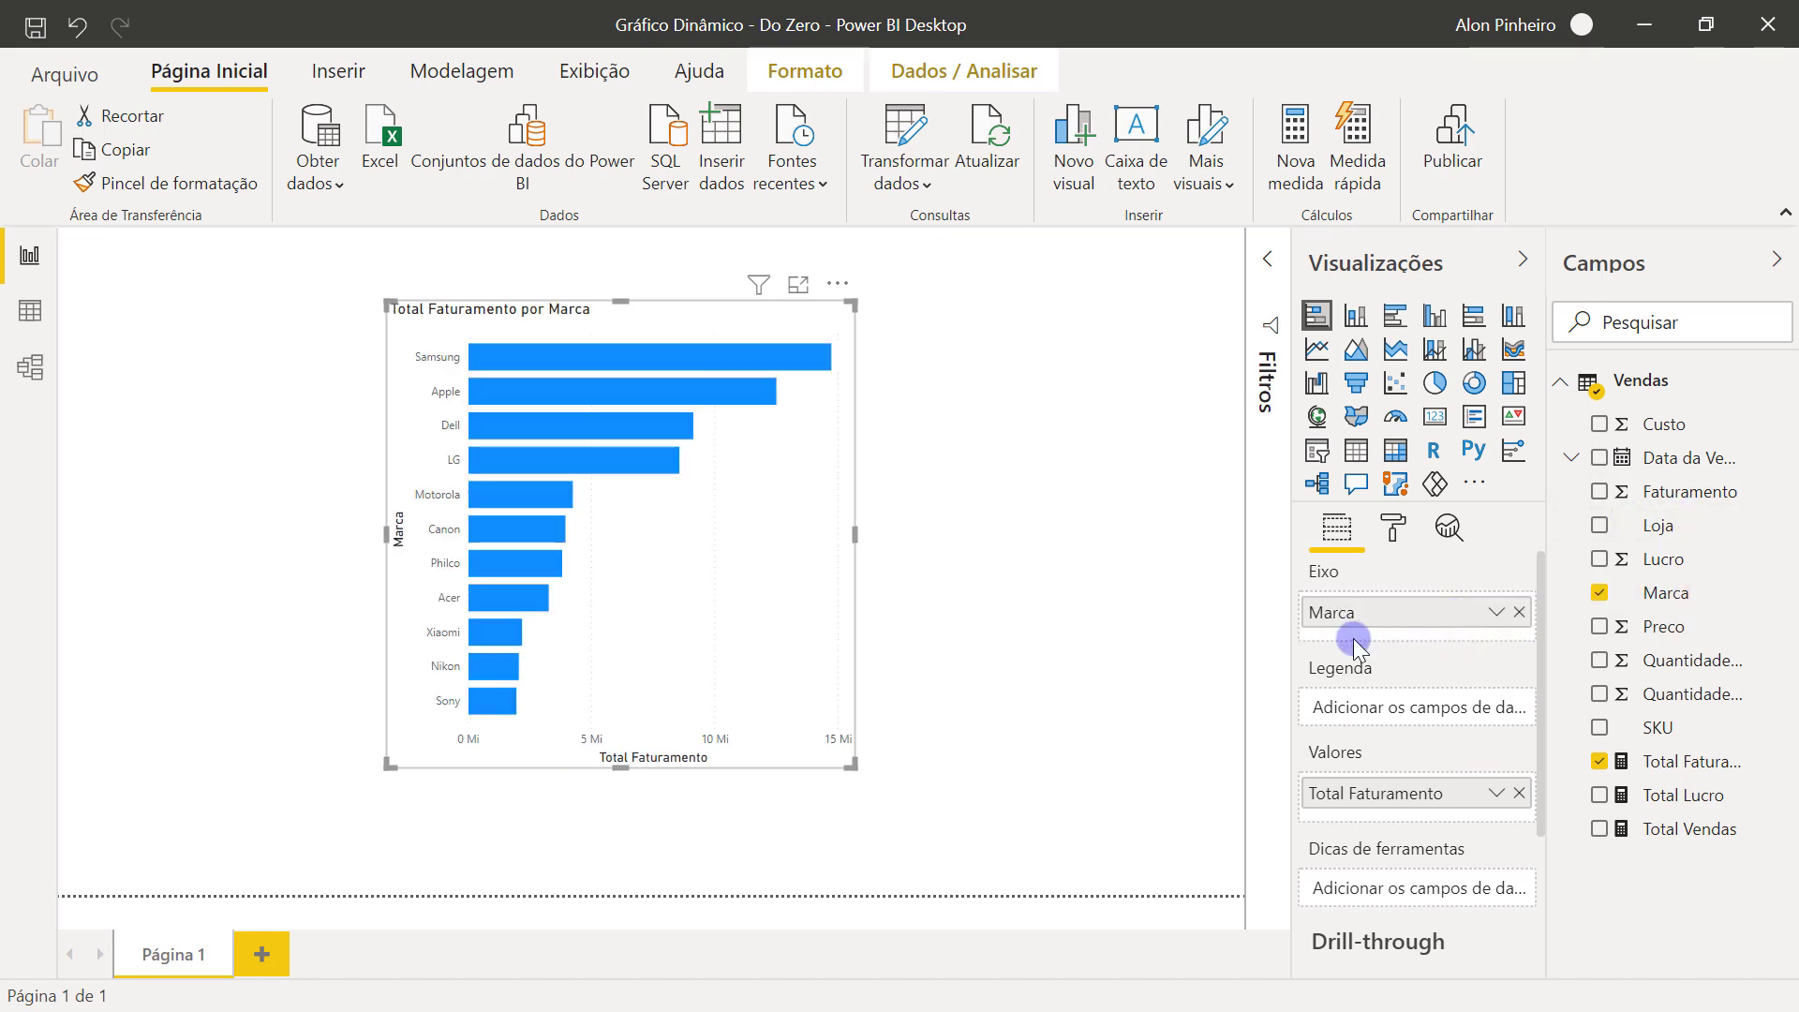
pyautogui.moveTo(837, 764); pyautogui.dragTo(892, 841)
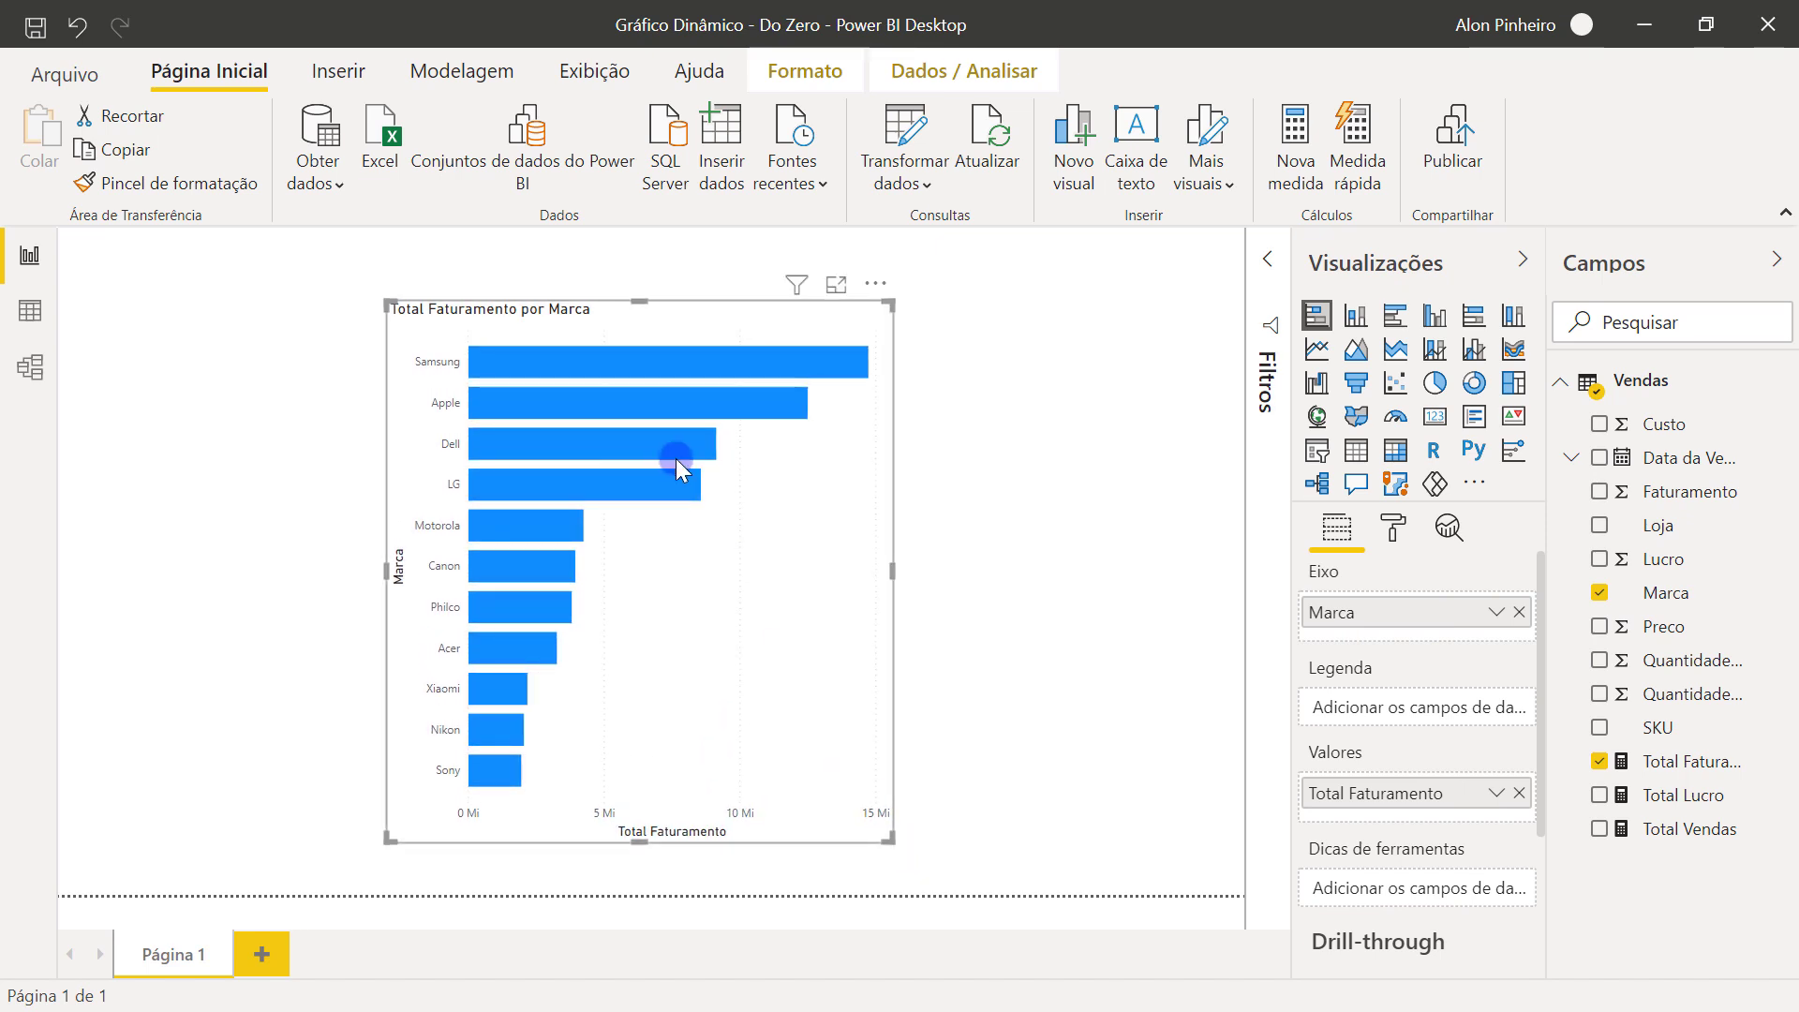
pyautogui.moveTo(543, 373)
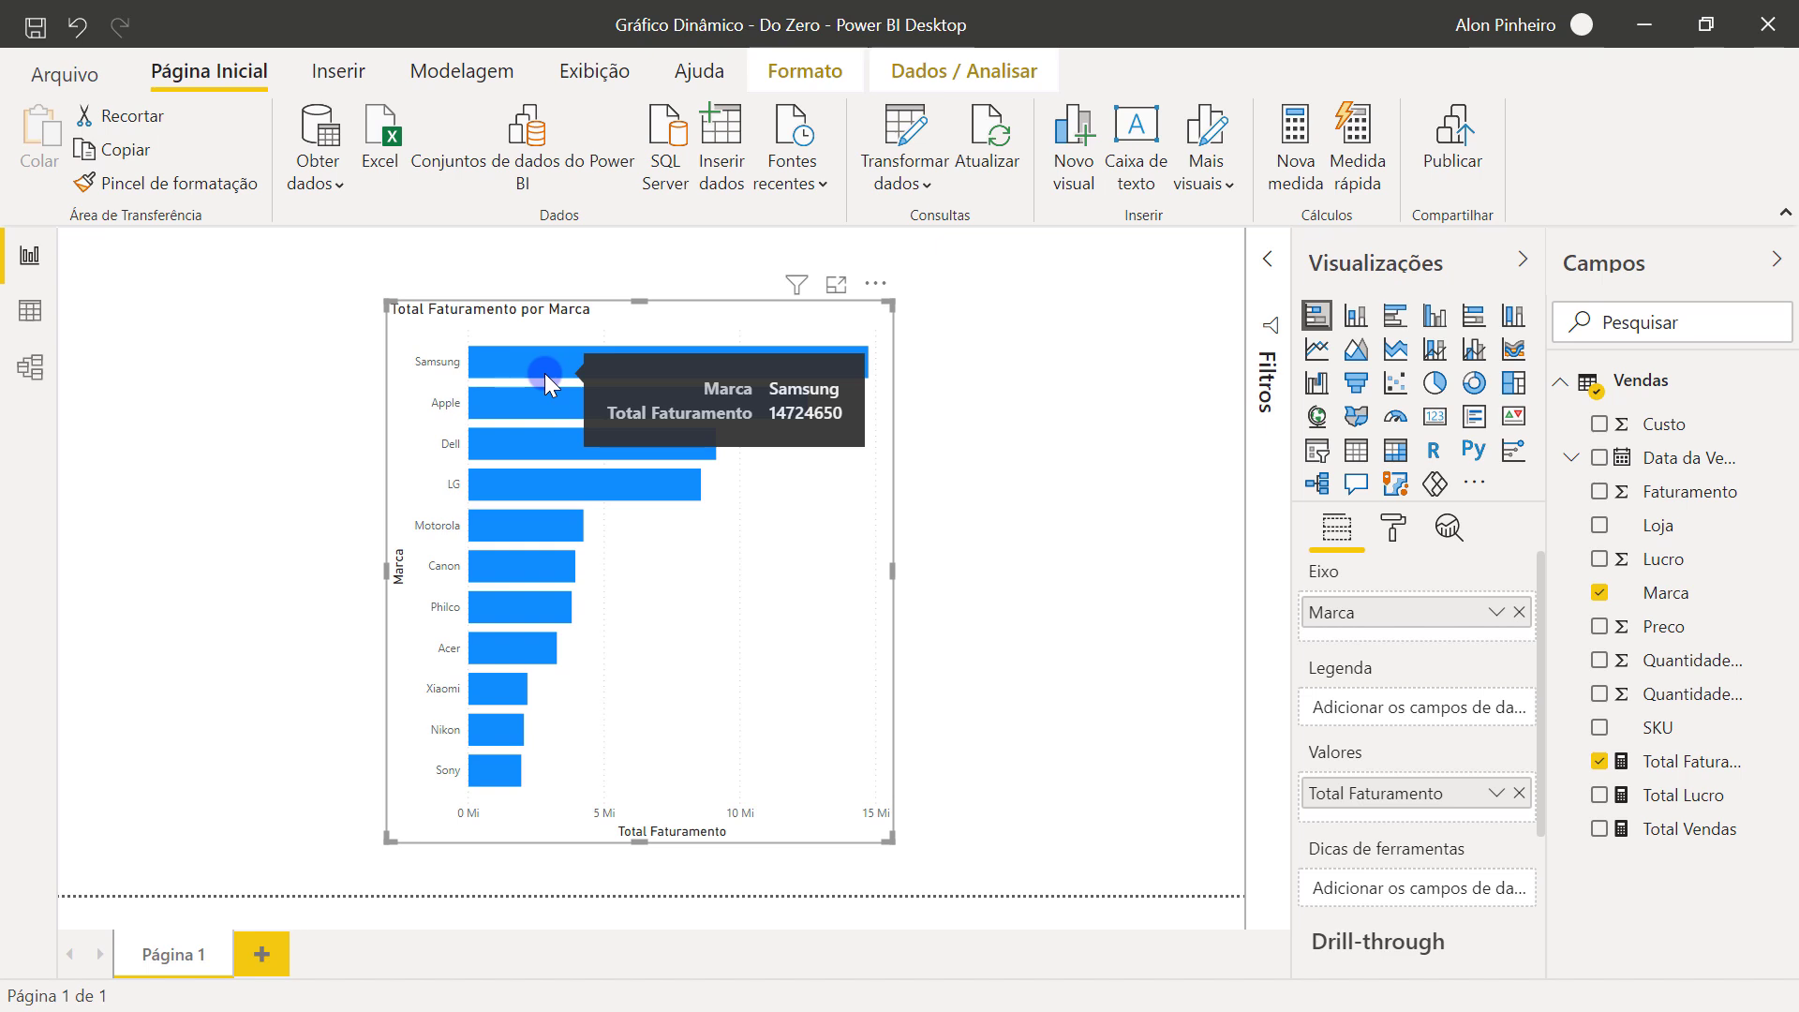
pyautogui.moveTo(518, 410)
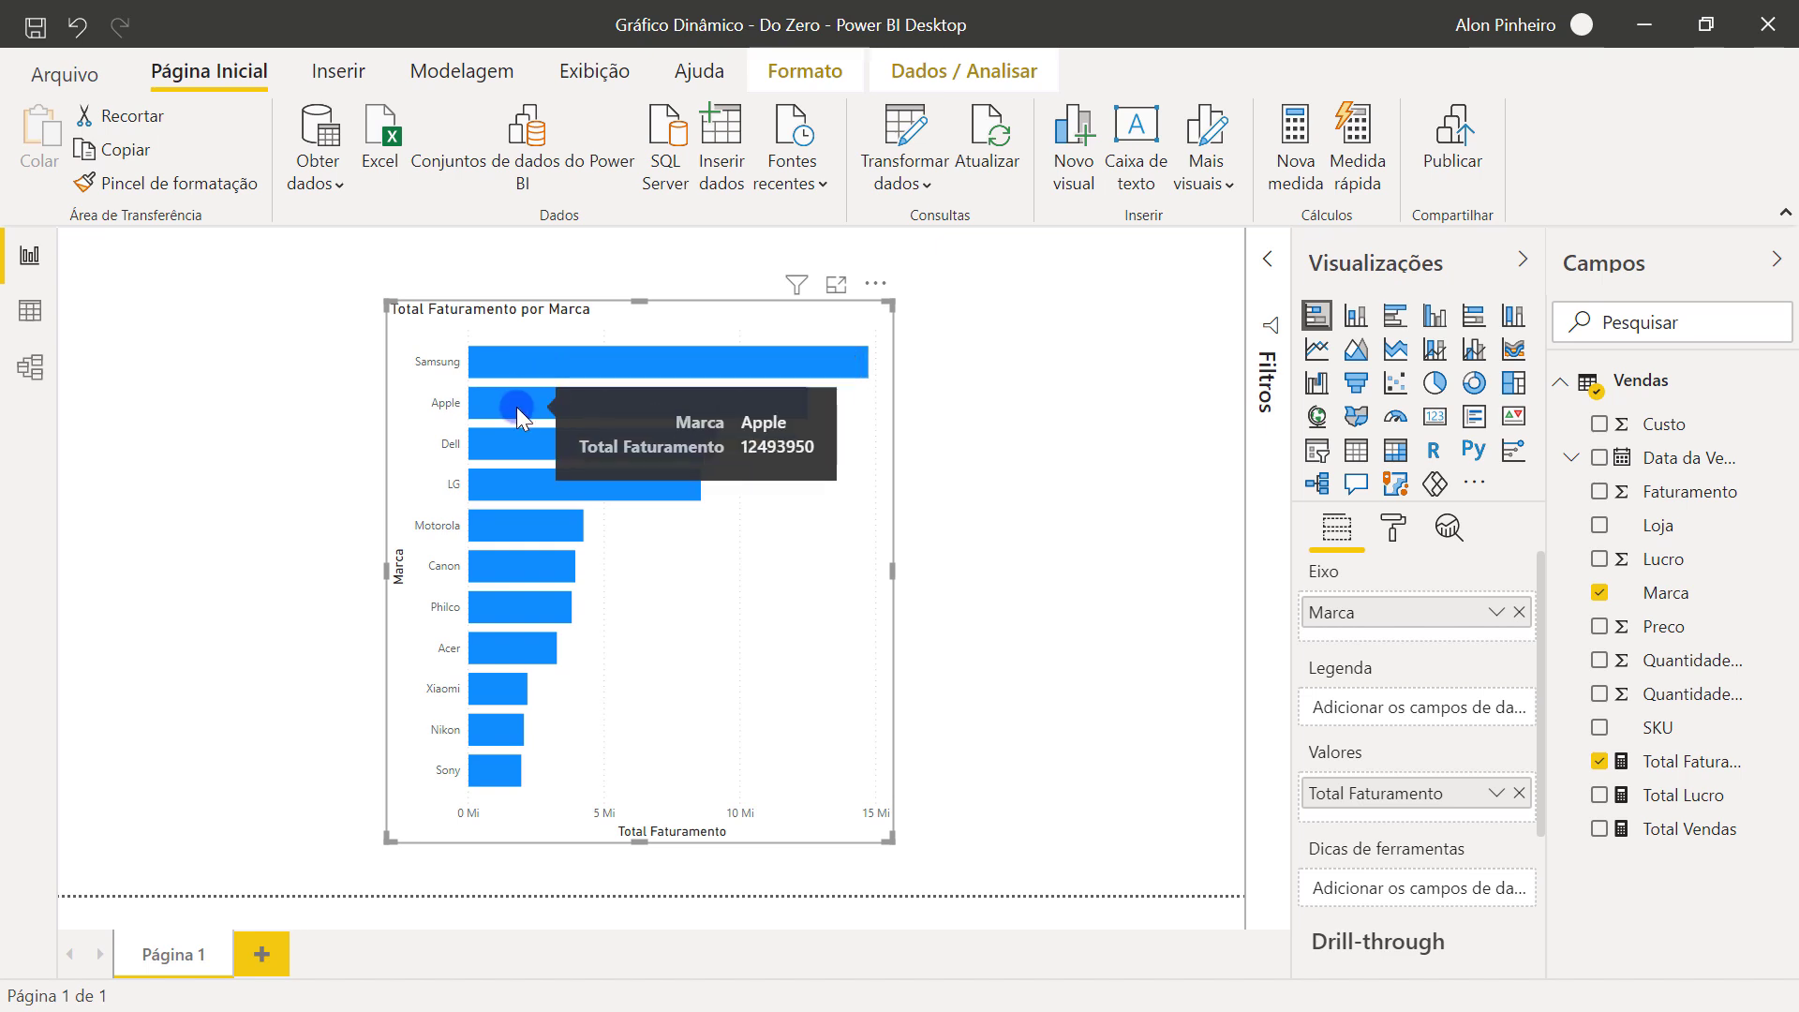
pyautogui.moveTo(514, 446)
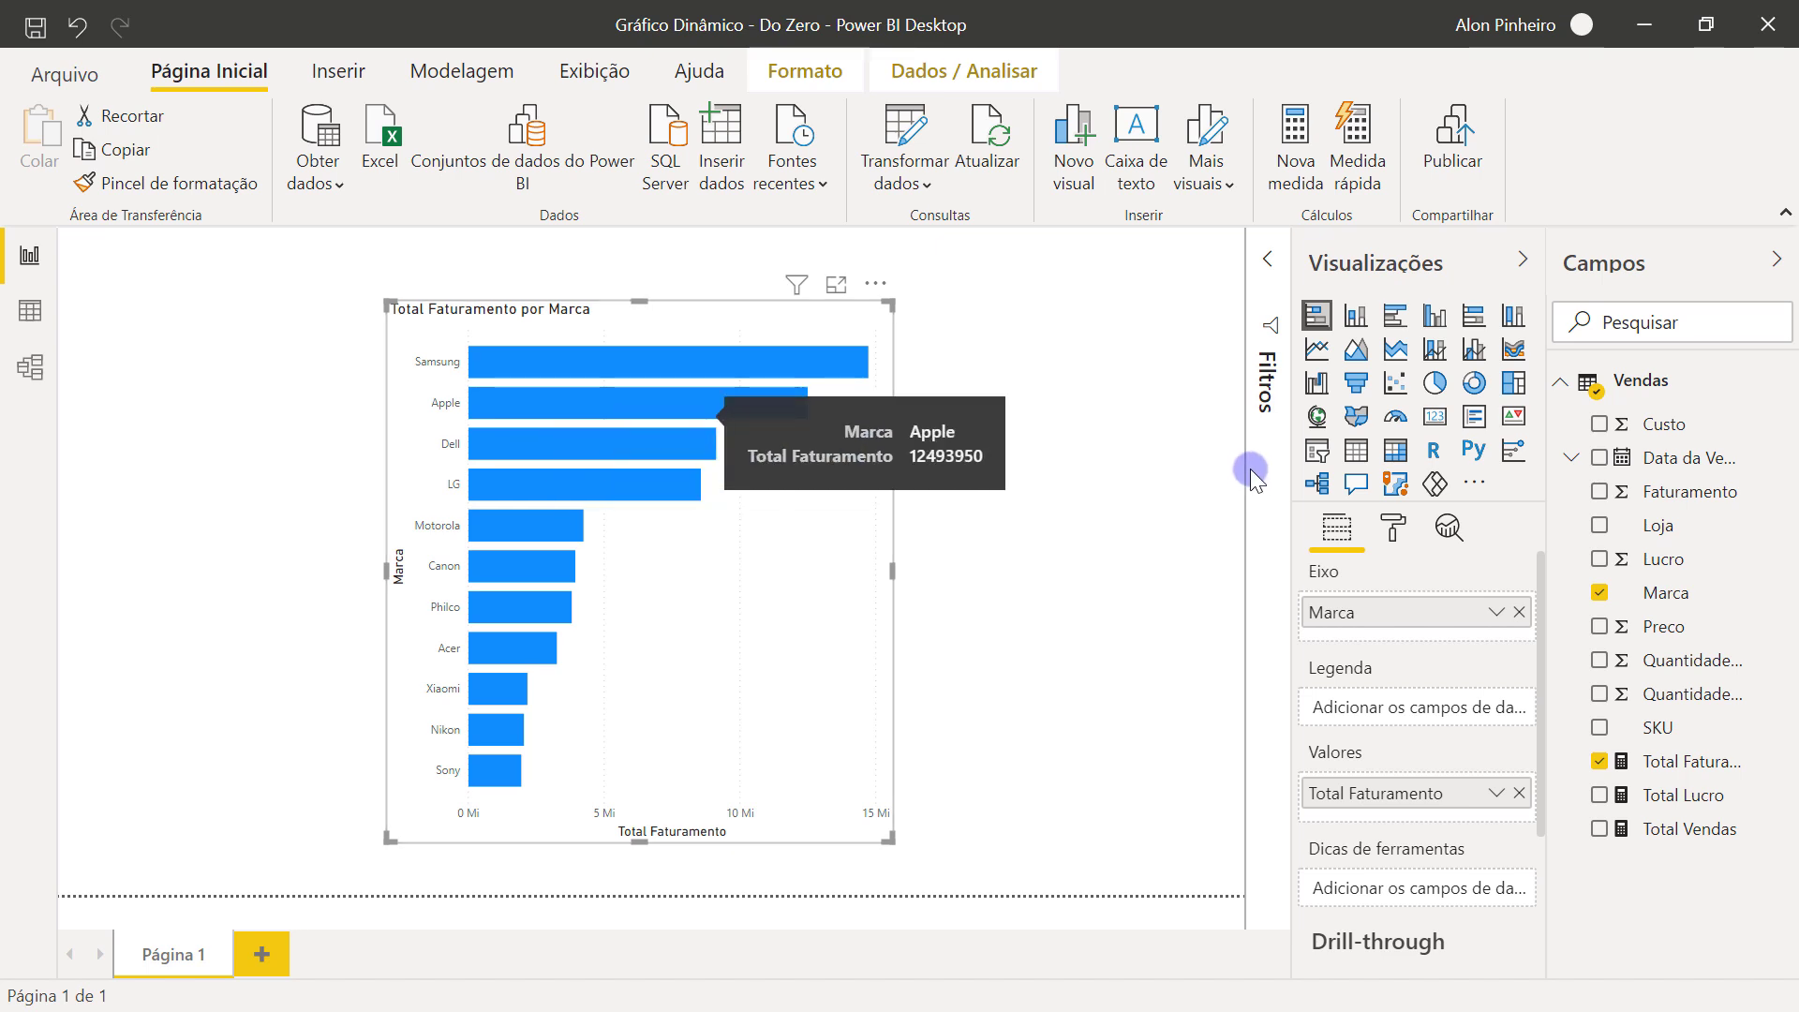
# Step: Change the default data colour of the bars to the theme's dark blue
pyautogui.click(1394, 529)
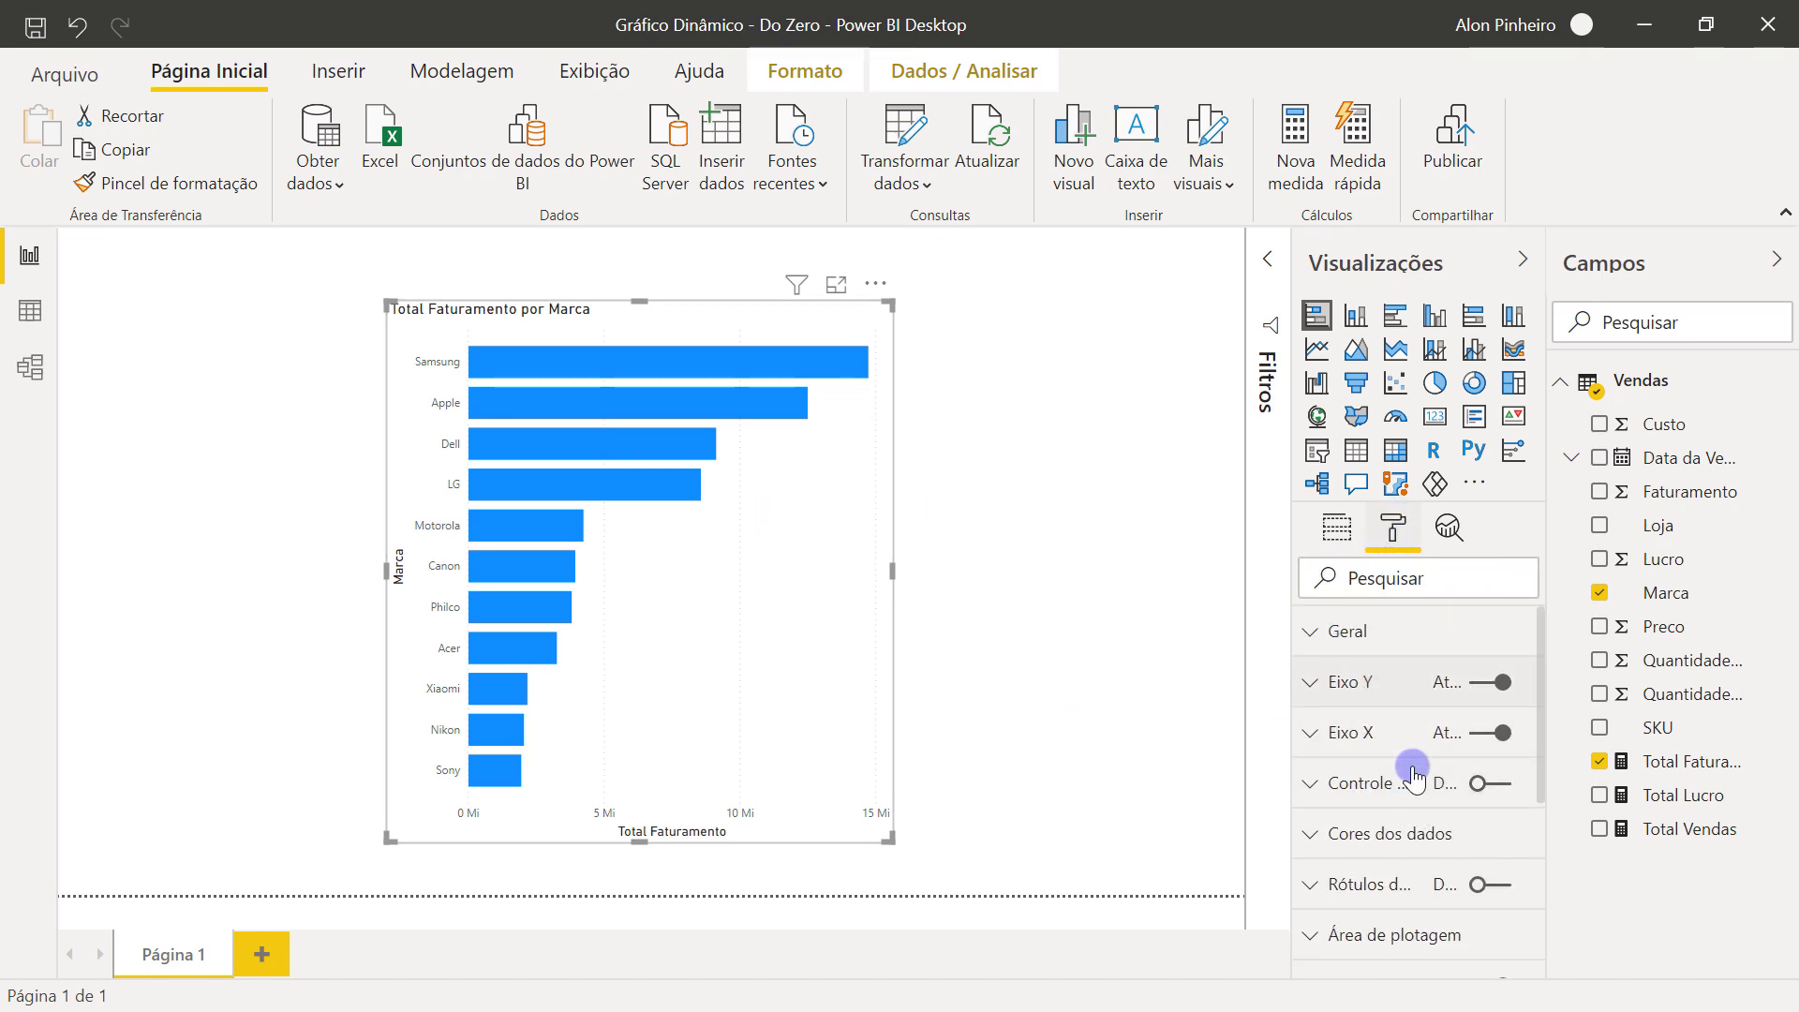
pyautogui.click(1453, 834)
pyautogui.scroll(-3, 1447, 806)
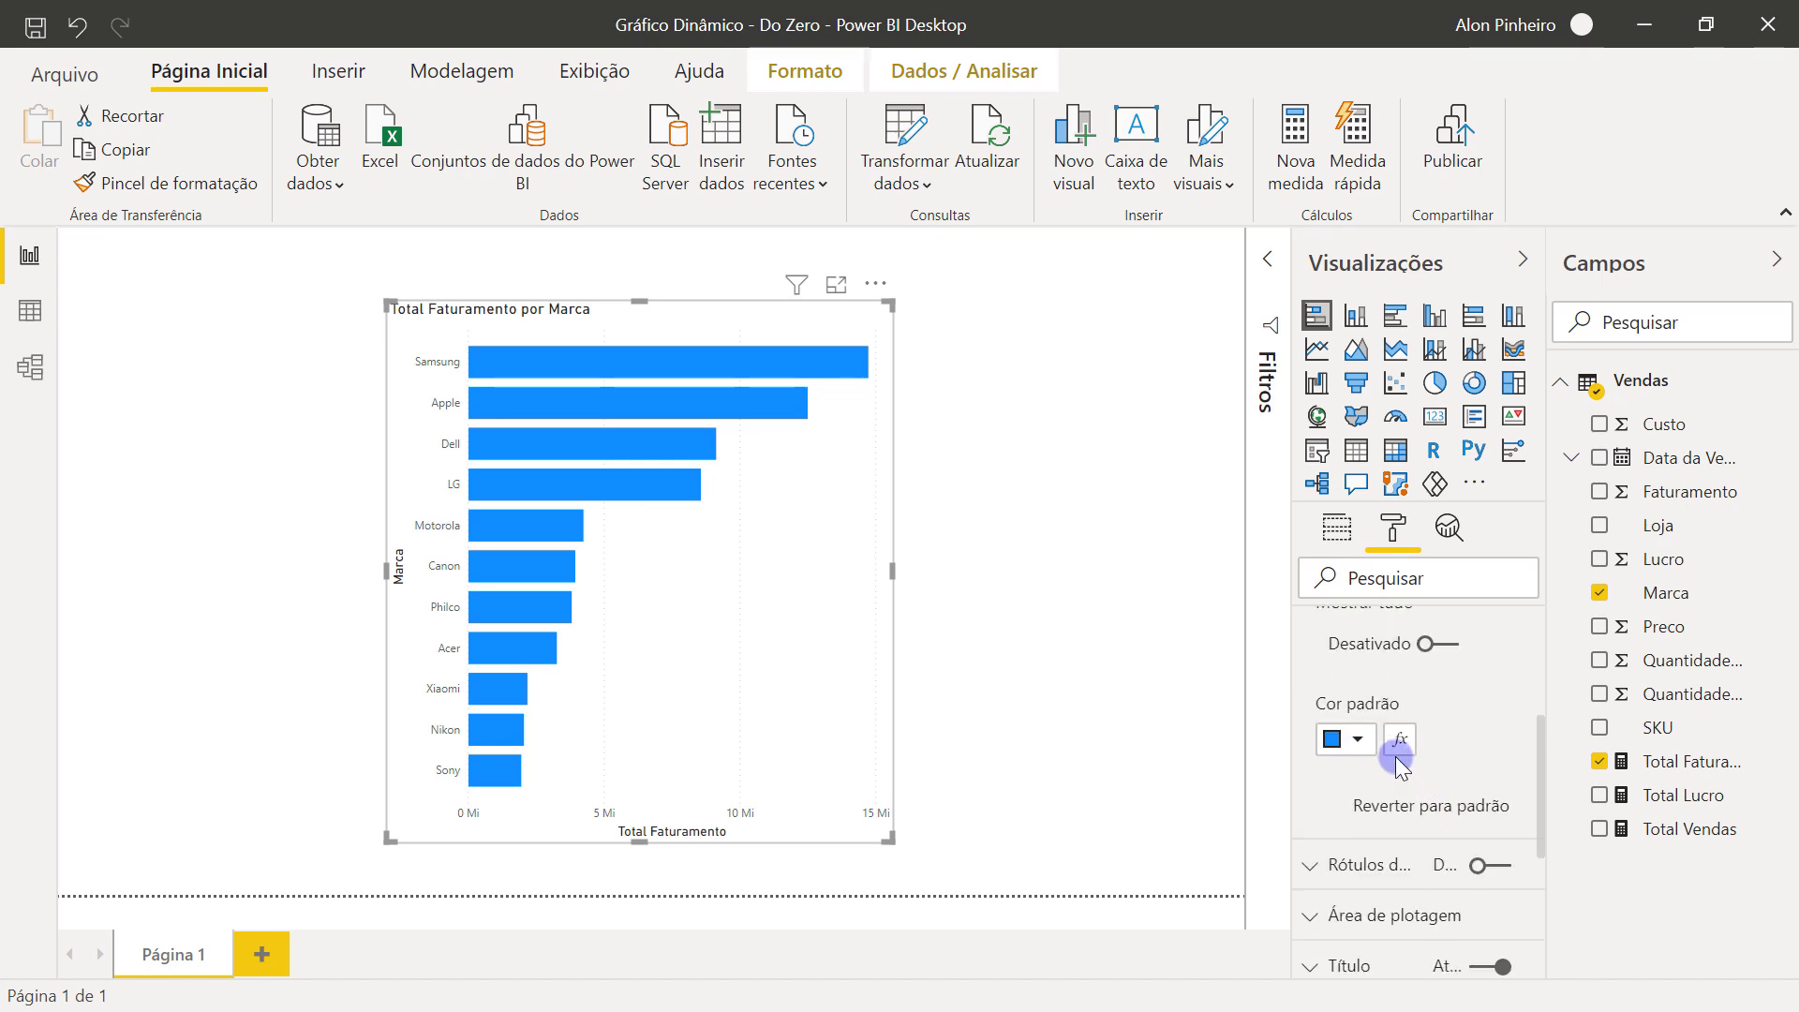
pyautogui.click(1359, 740)
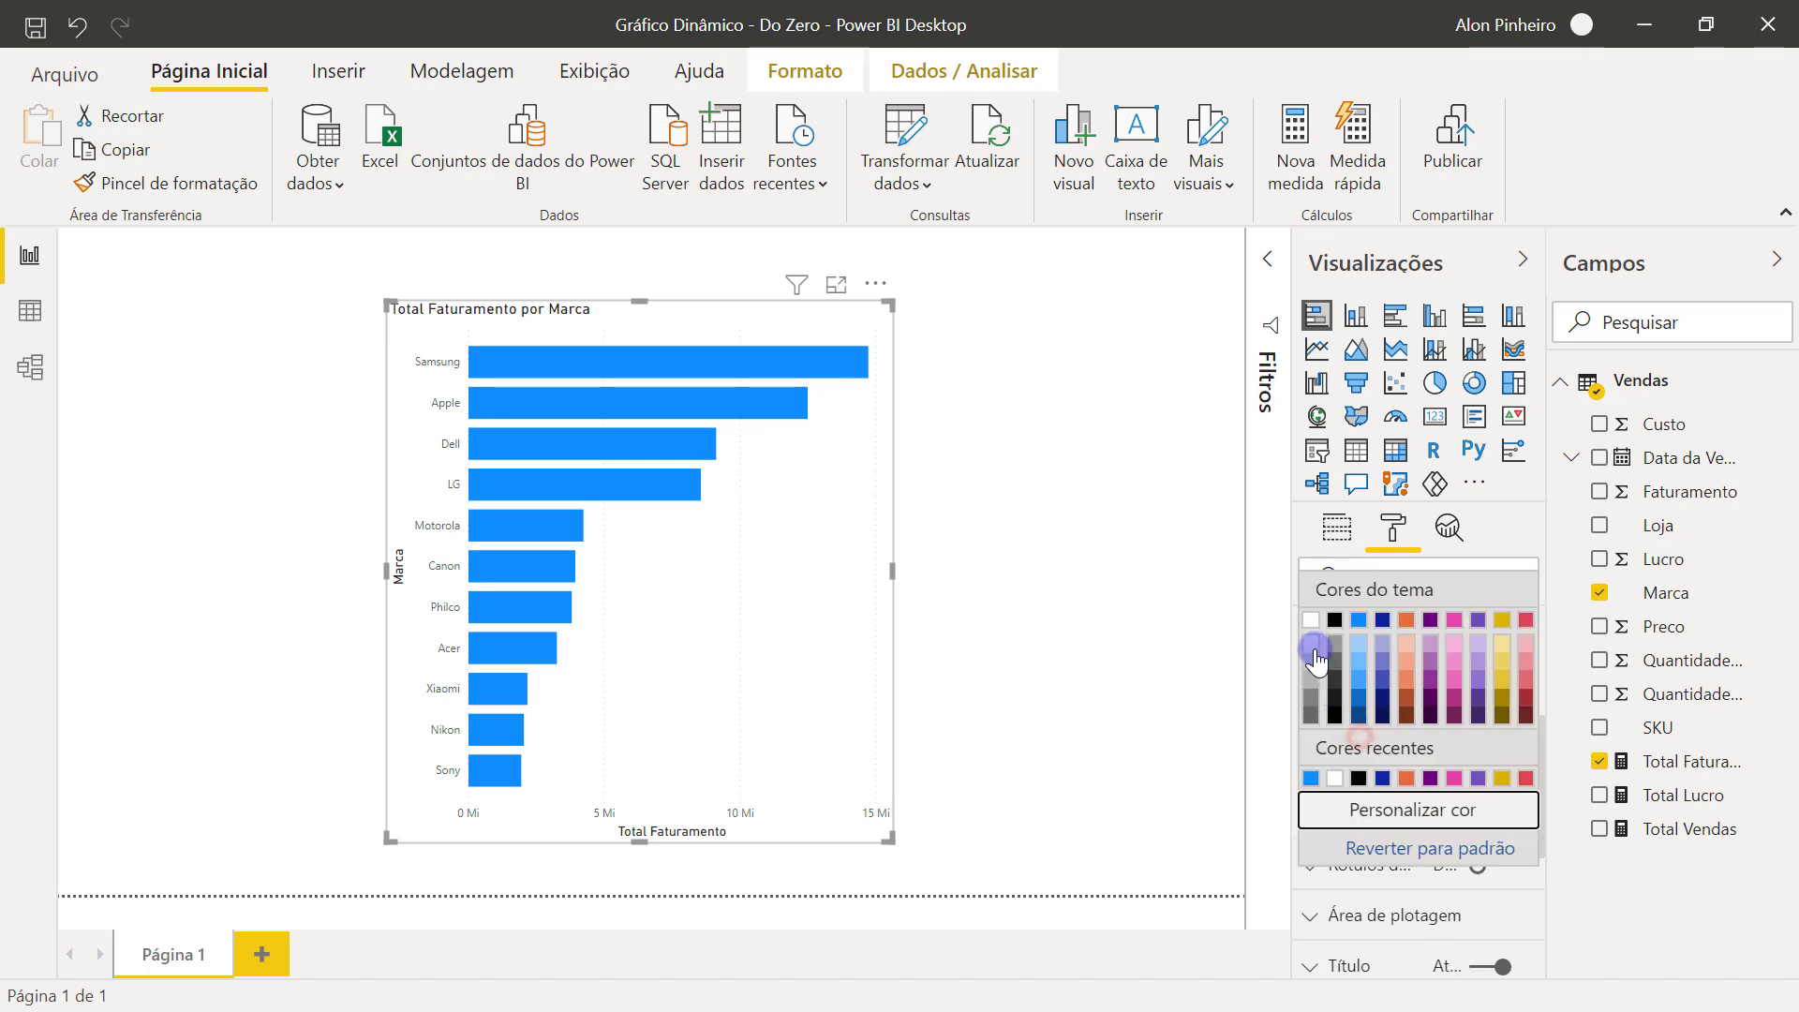
pyautogui.click(1383, 621)
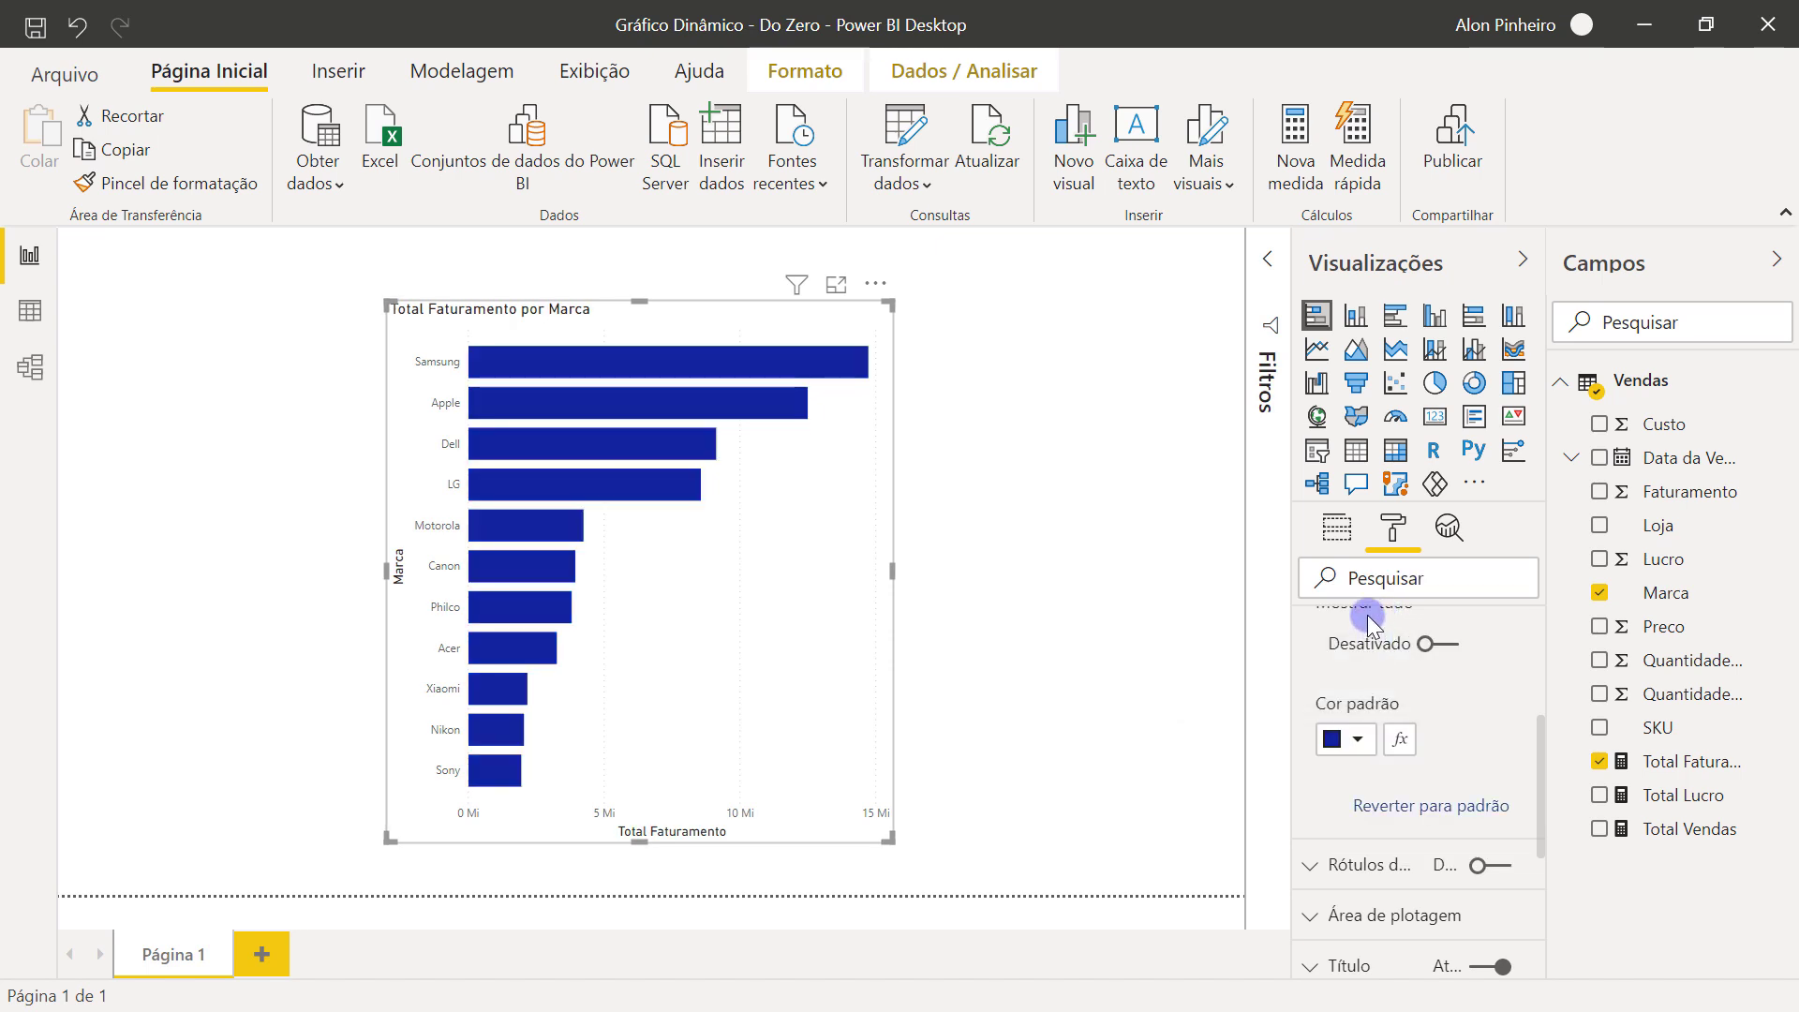
# Step: Format the Y-axis brand labels in black with an 11 pt text size
pyautogui.scroll(5, 1419, 626)
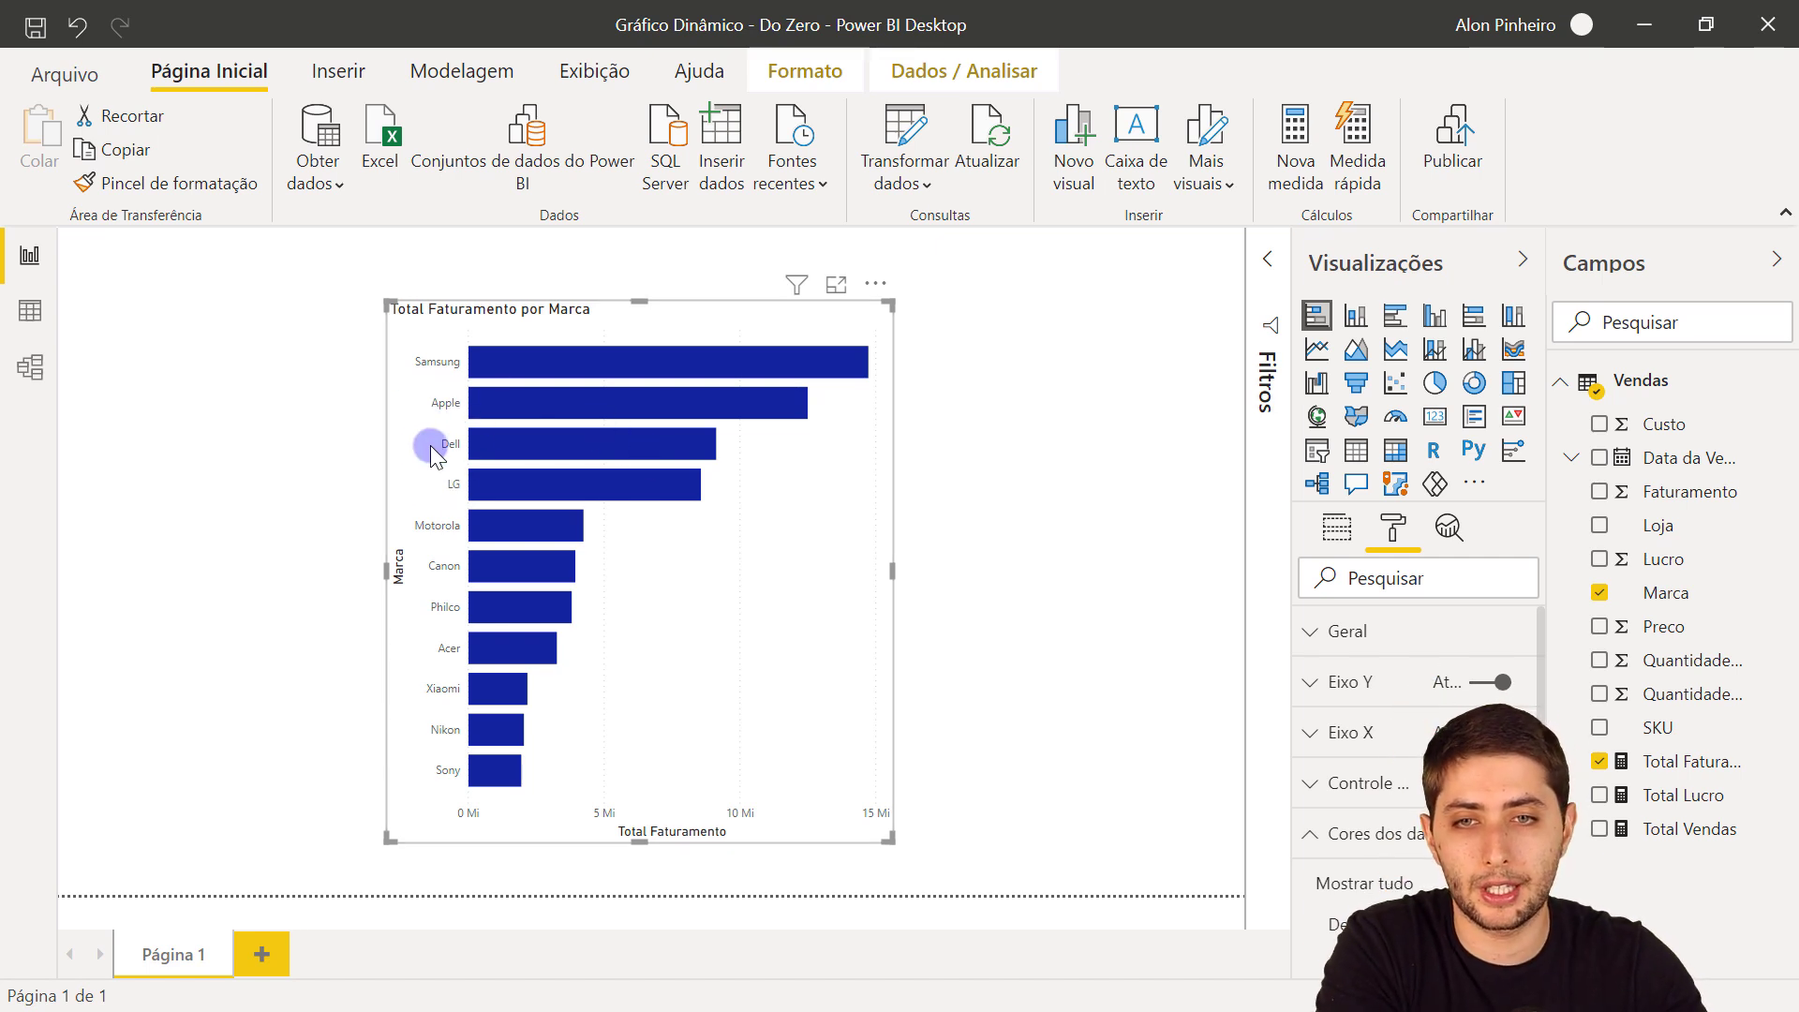
pyautogui.click(1368, 682)
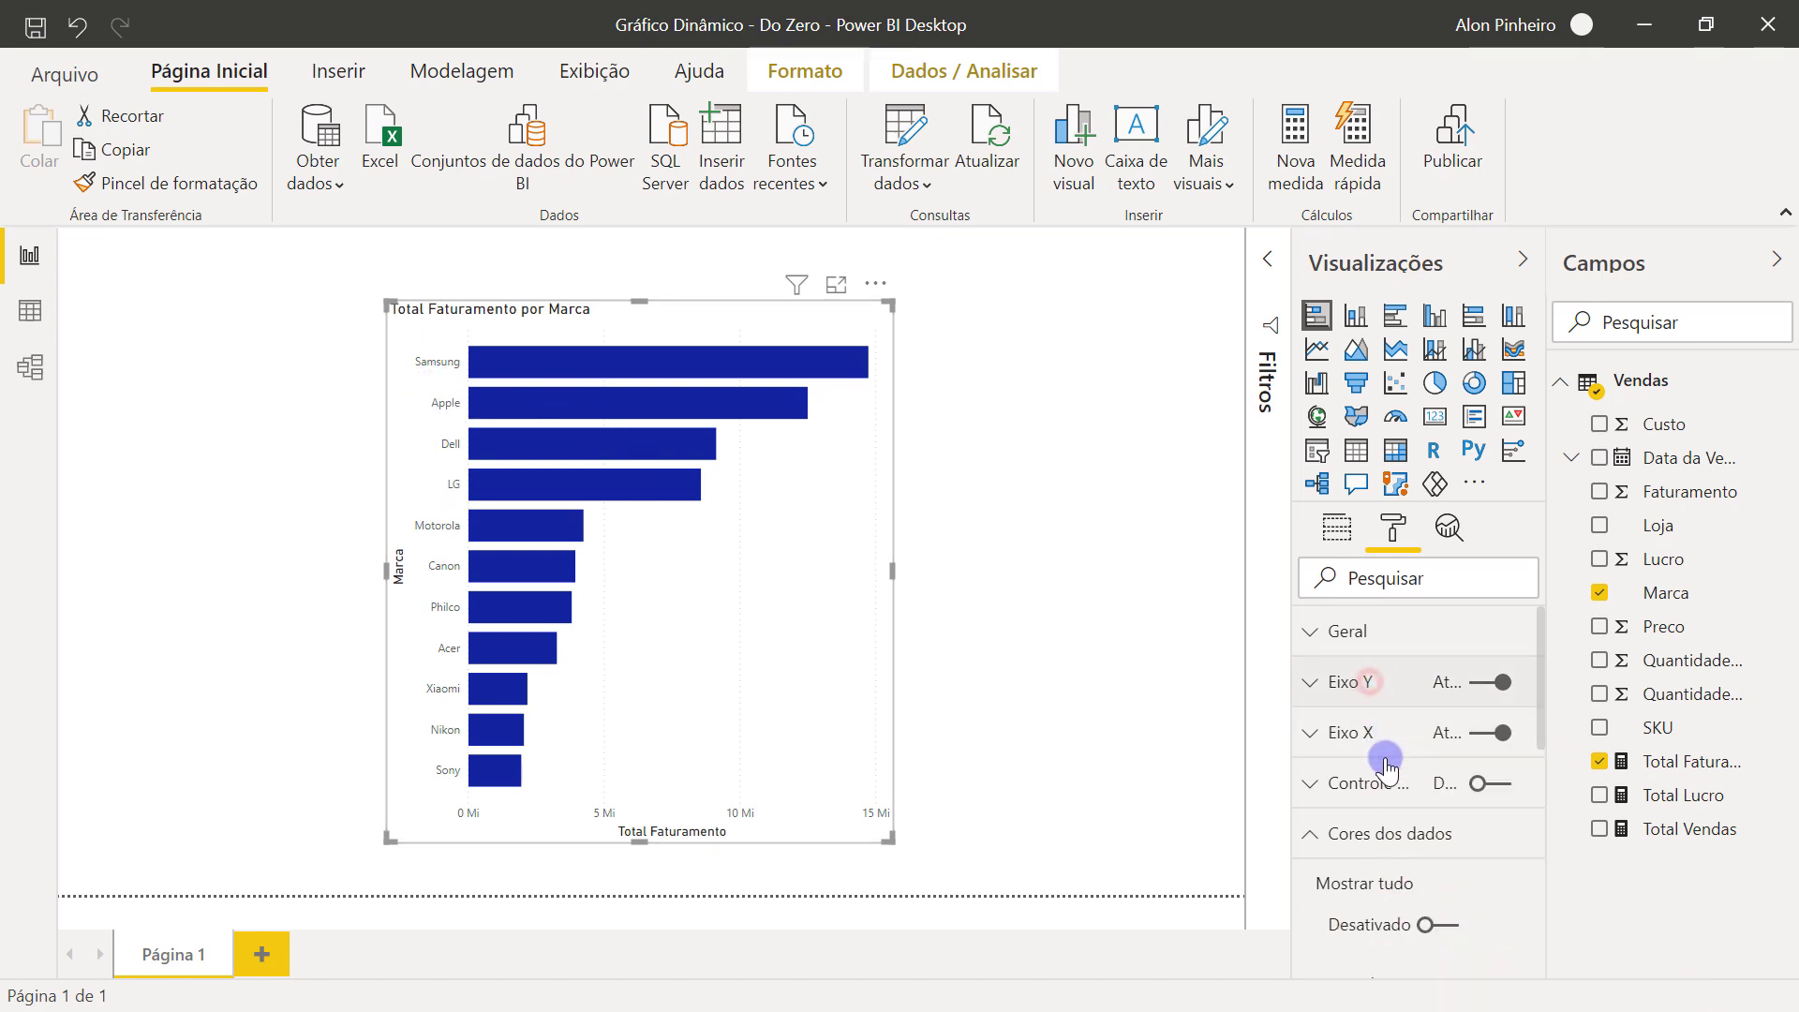
pyautogui.scroll(-2, 1379, 796)
pyautogui.click(1349, 714)
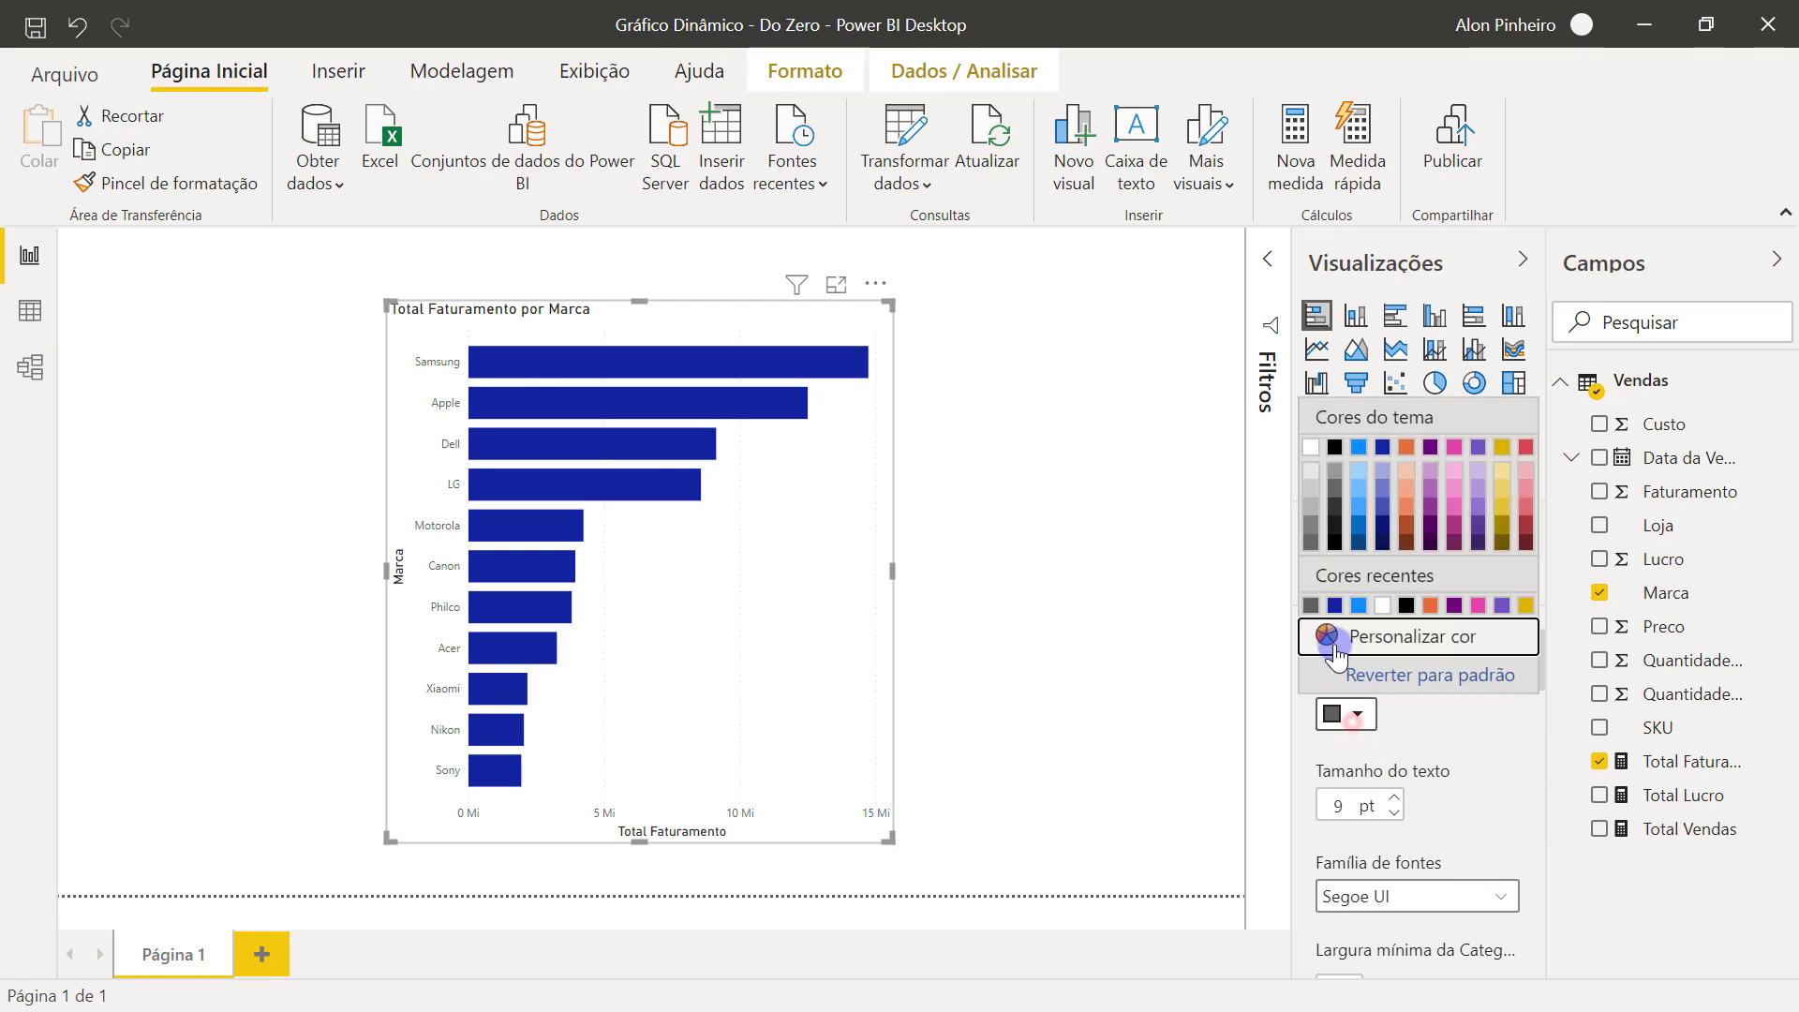
pyautogui.click(1337, 466)
pyautogui.scroll(-3, 1373, 694)
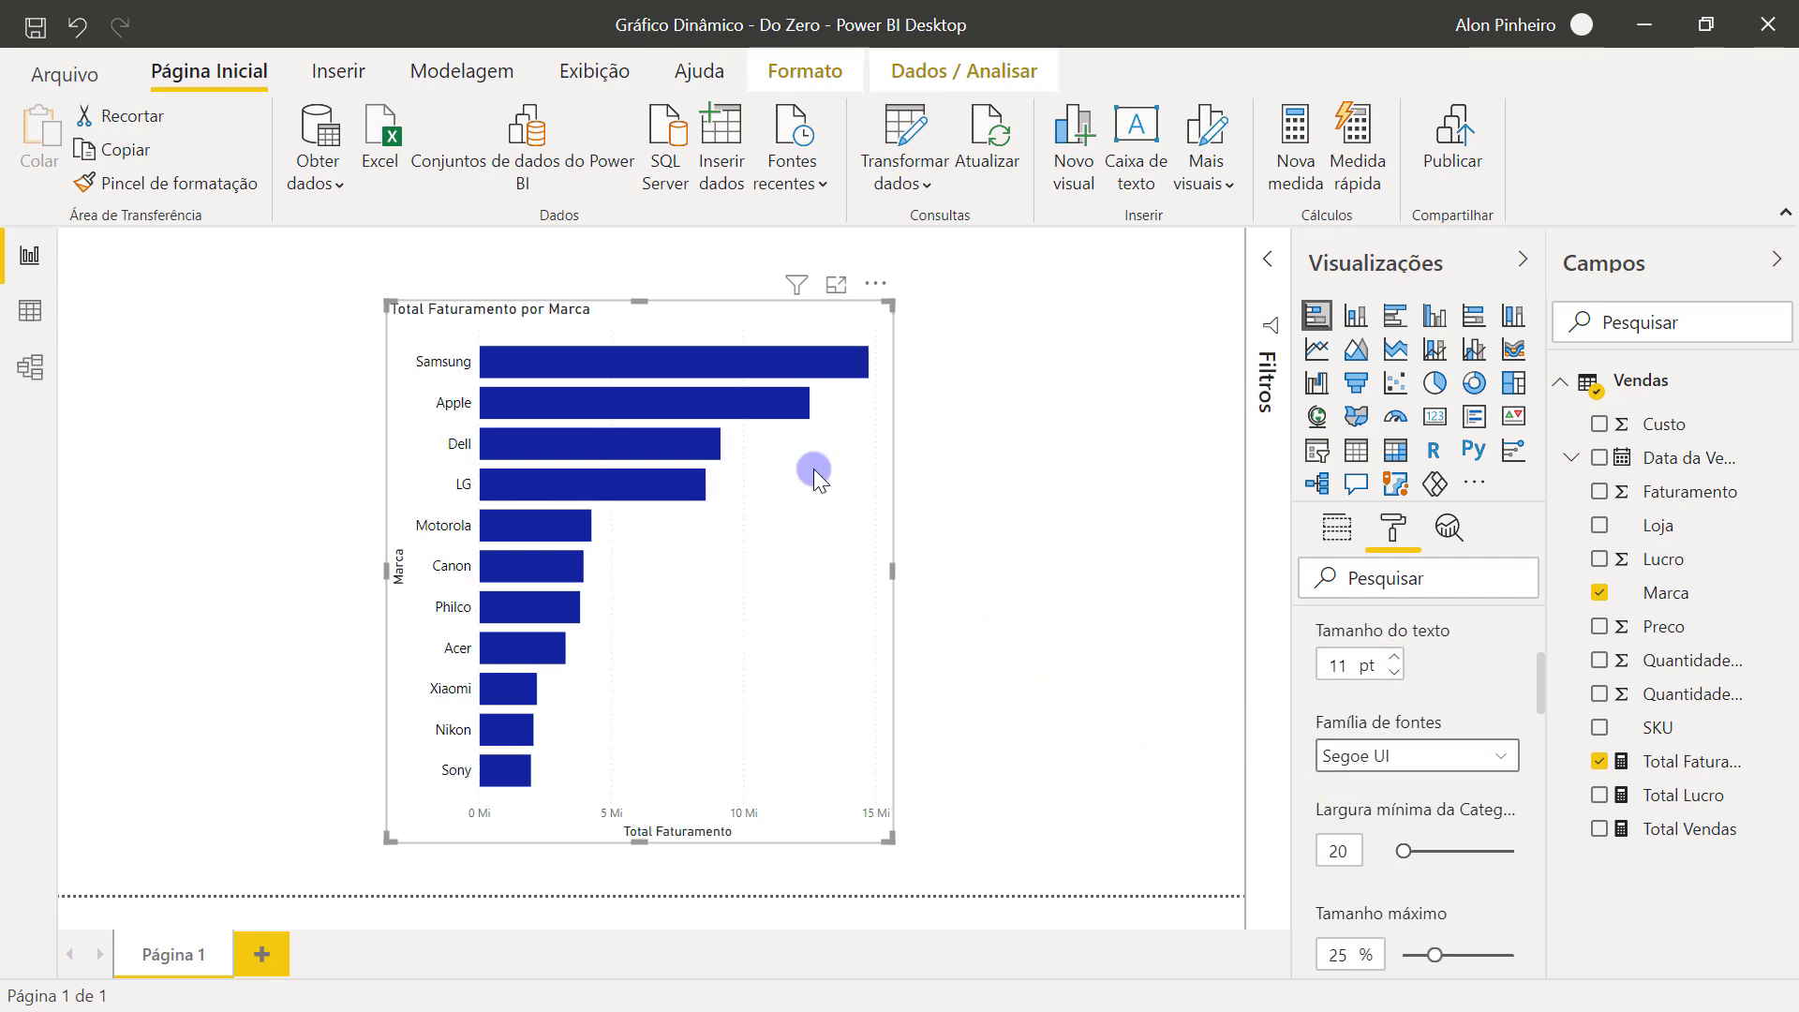
pyautogui.scroll(3, 1427, 665)
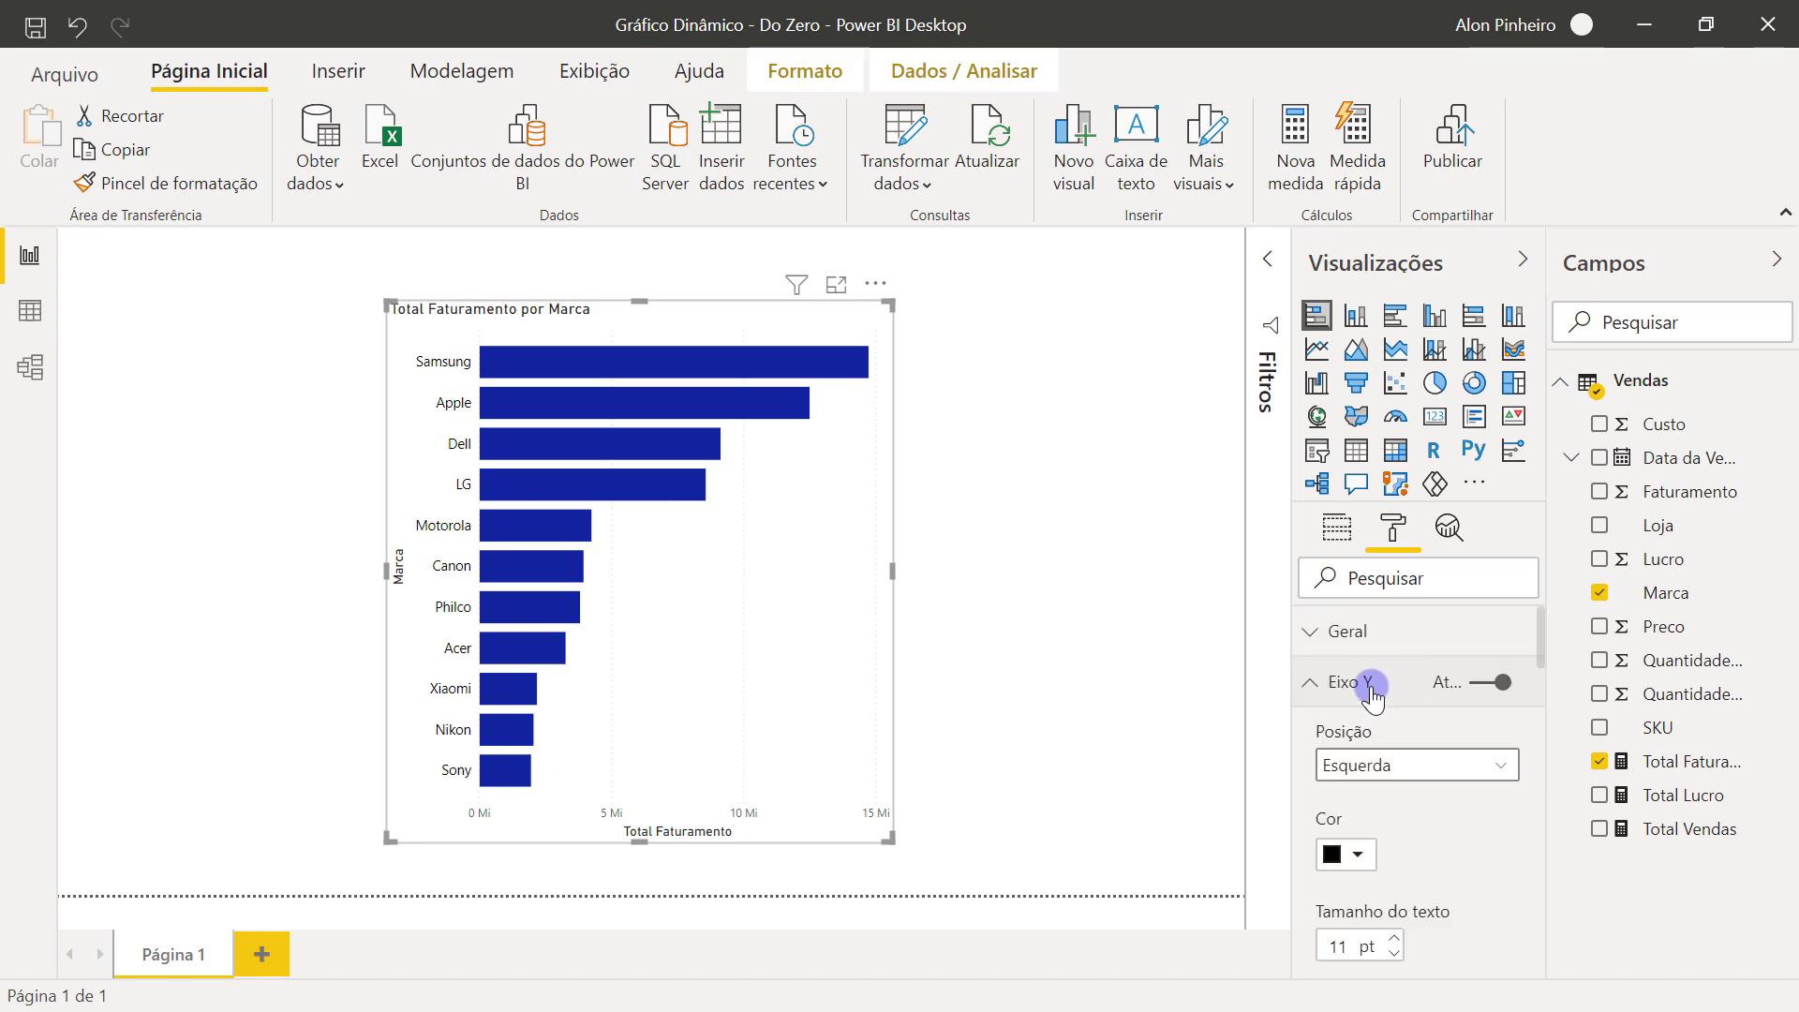
pyautogui.click(1364, 677)
# Step: Turn on data labels for the bars of the brand chart
pyautogui.scroll(-2, 1443, 787)
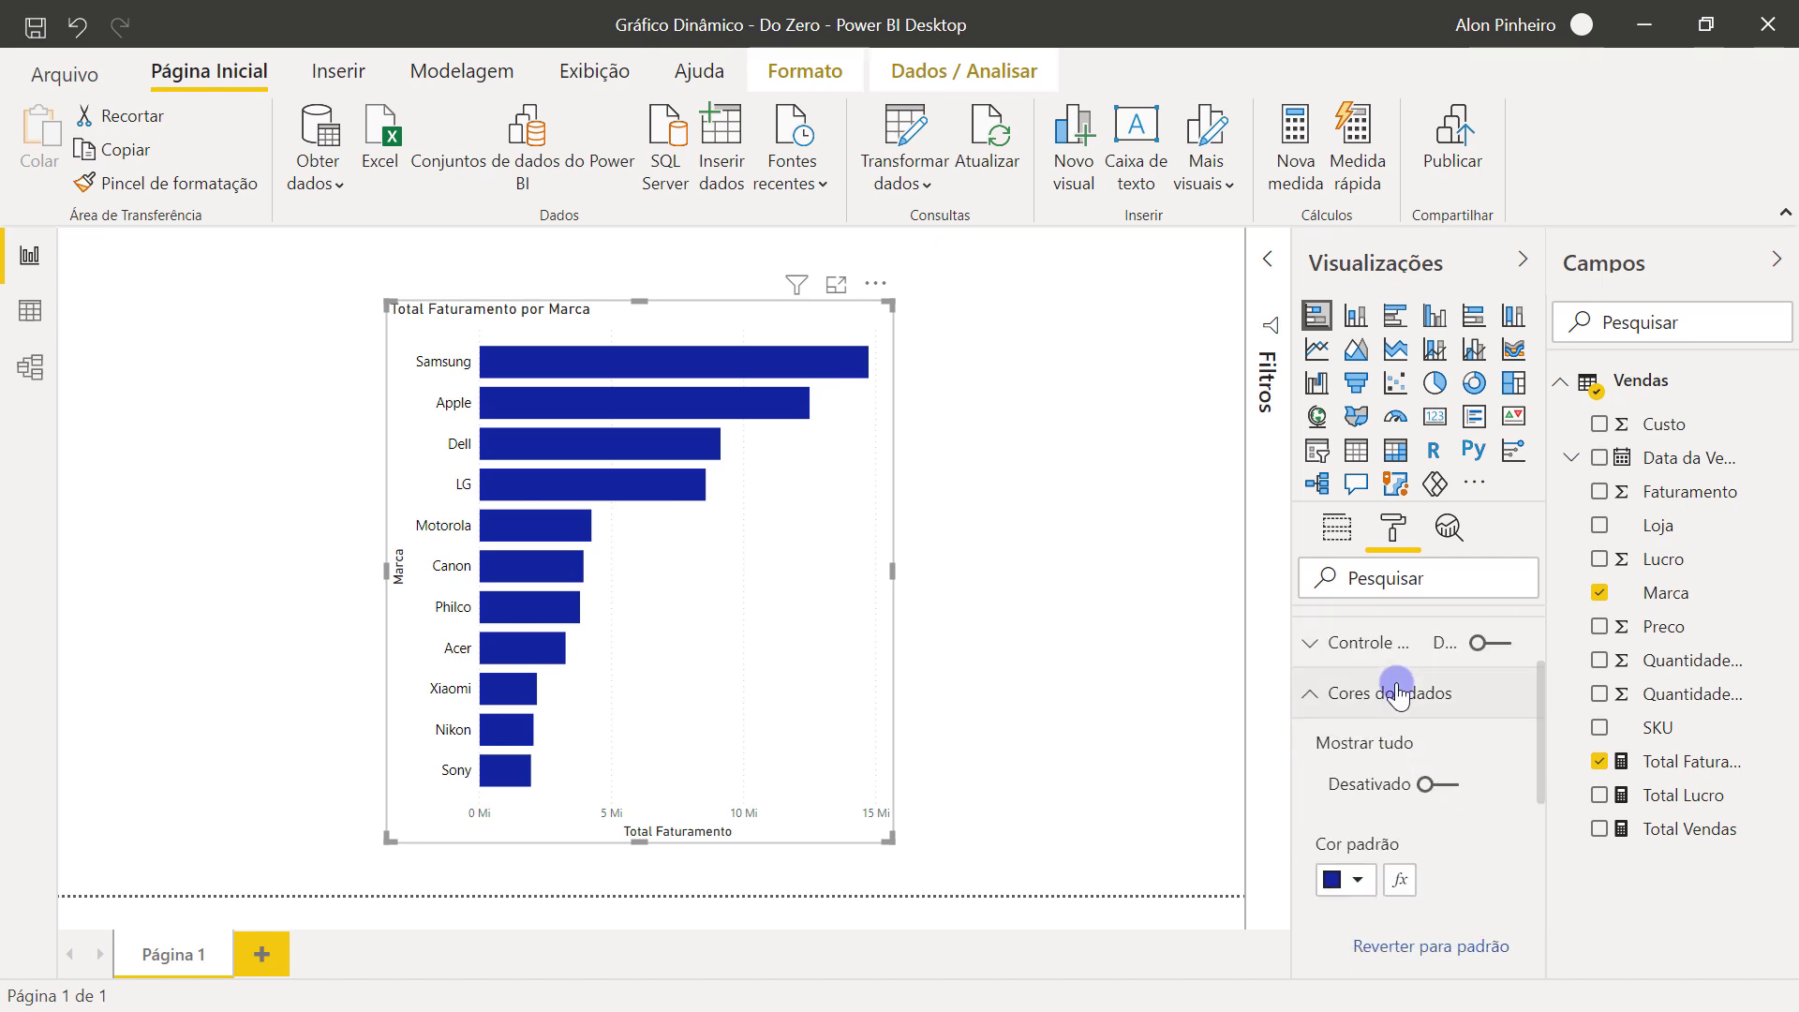
pyautogui.click(1394, 687)
pyautogui.click(1503, 744)
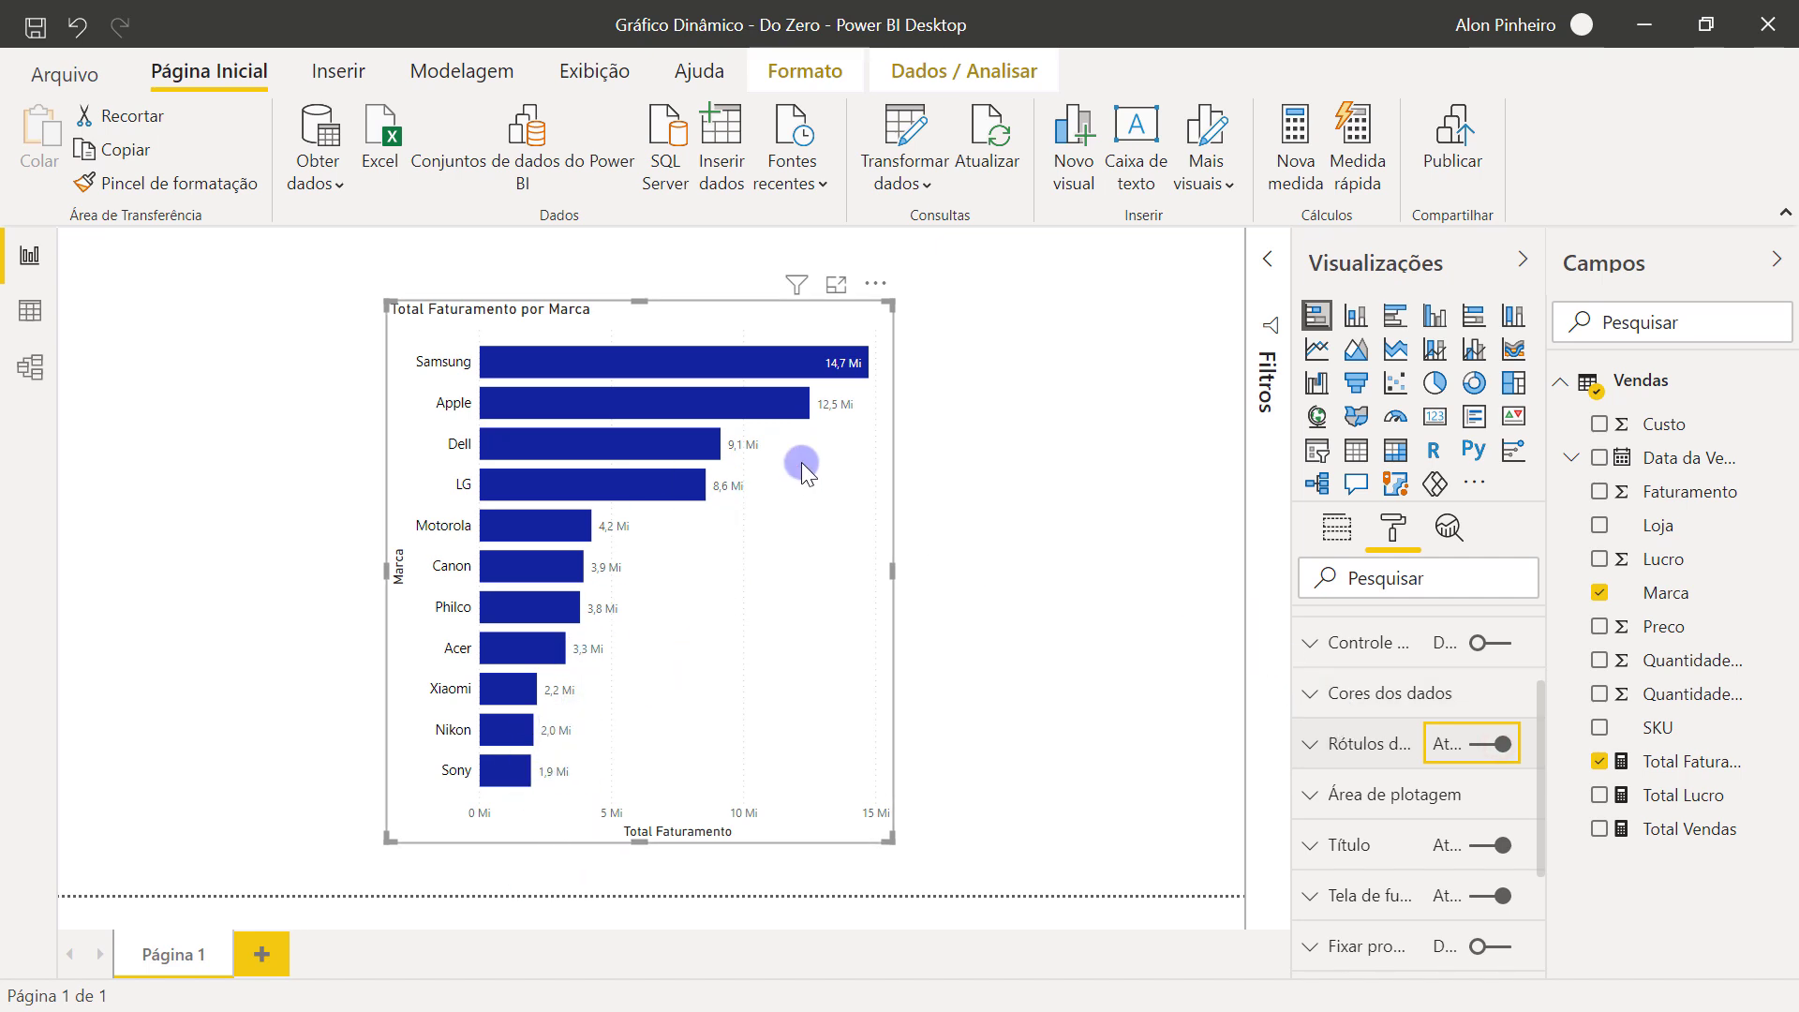
# Step: Increase the text size of the brand chart's data labels to 12 pt
pyautogui.click(1371, 739)
pyautogui.scroll(-3, 1412, 774)
pyautogui.click(1395, 857)
pyautogui.click(1395, 857)
pyautogui.click(1396, 857)
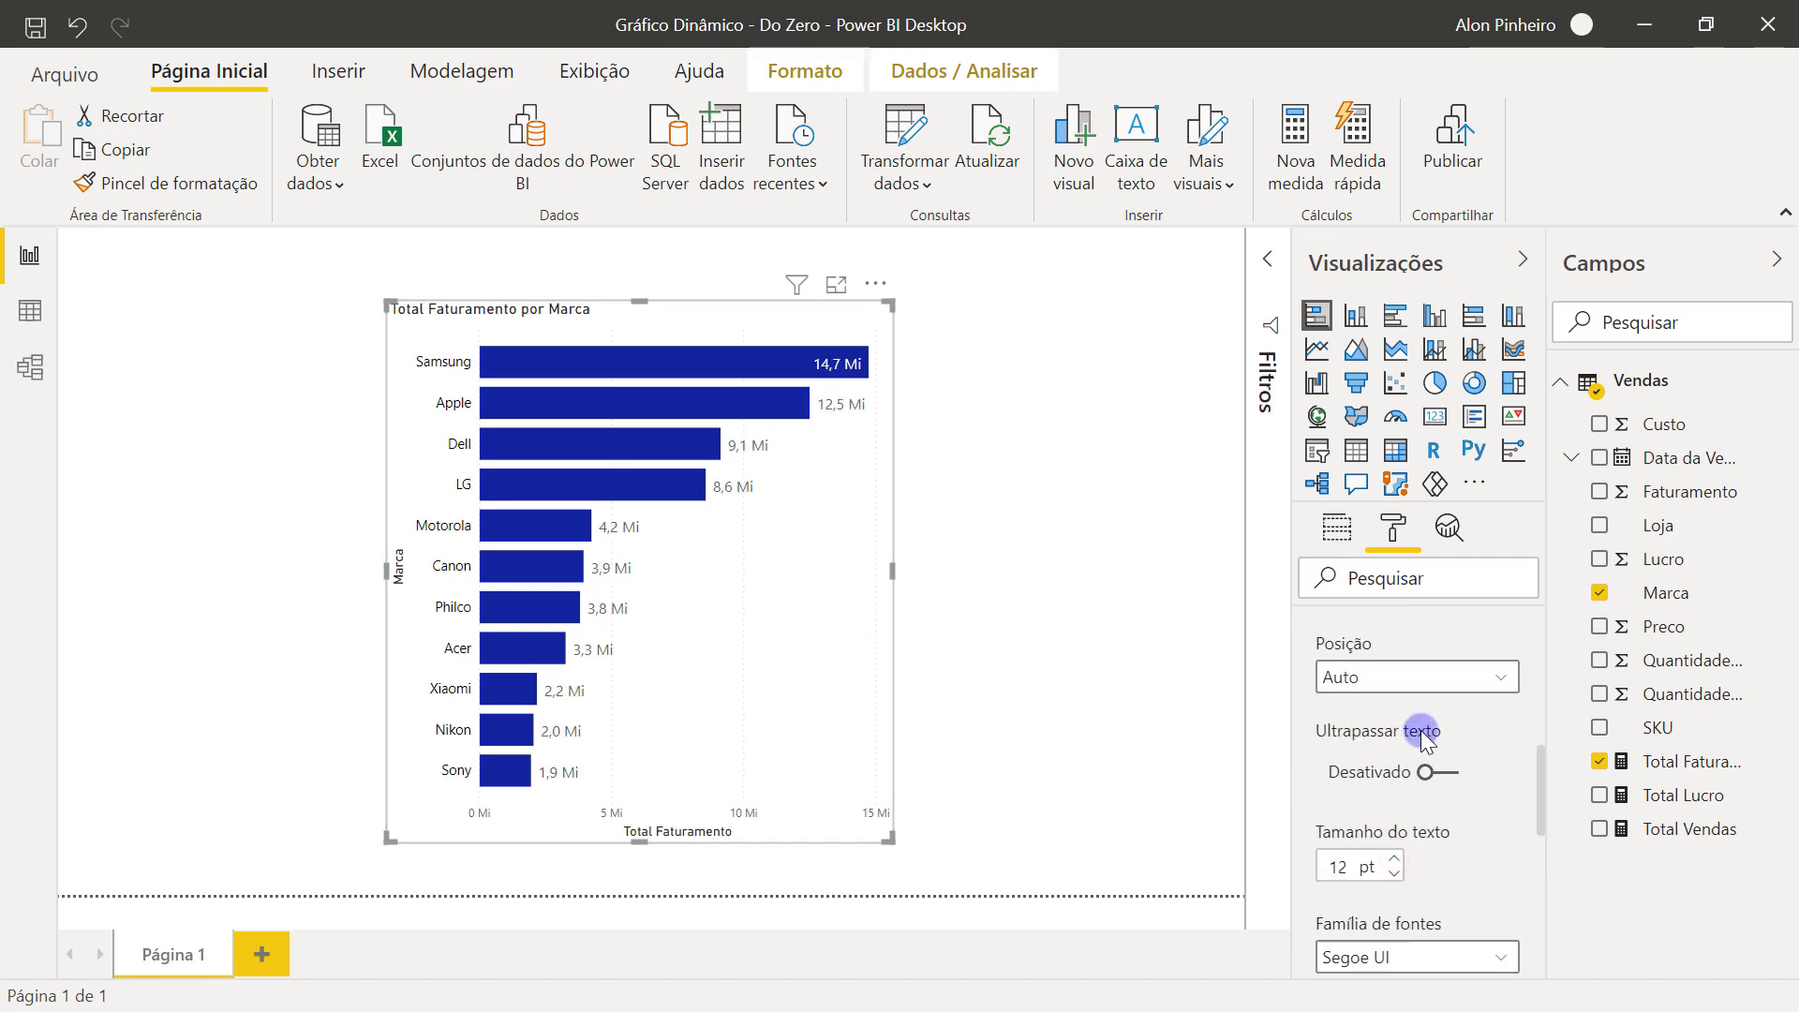
# Step: Turn off the X axis of the brand chart
pyautogui.scroll(3, 1421, 729)
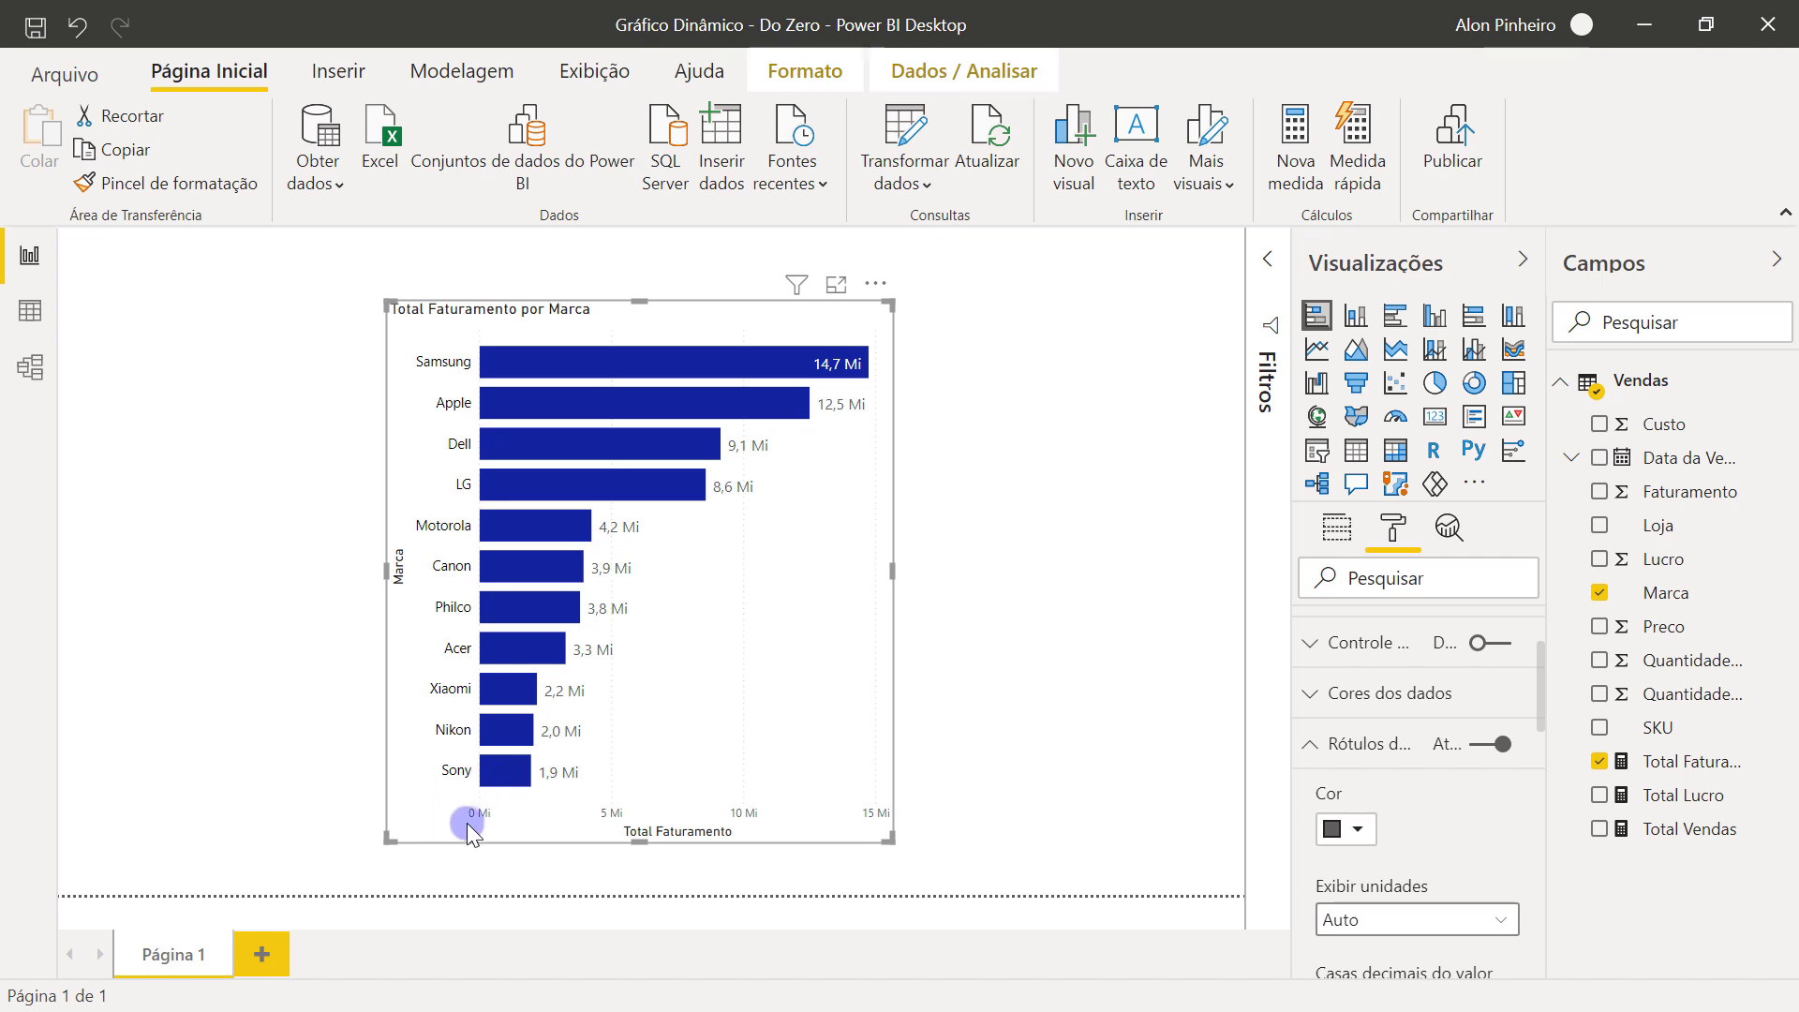
pyautogui.scroll(3, 1437, 715)
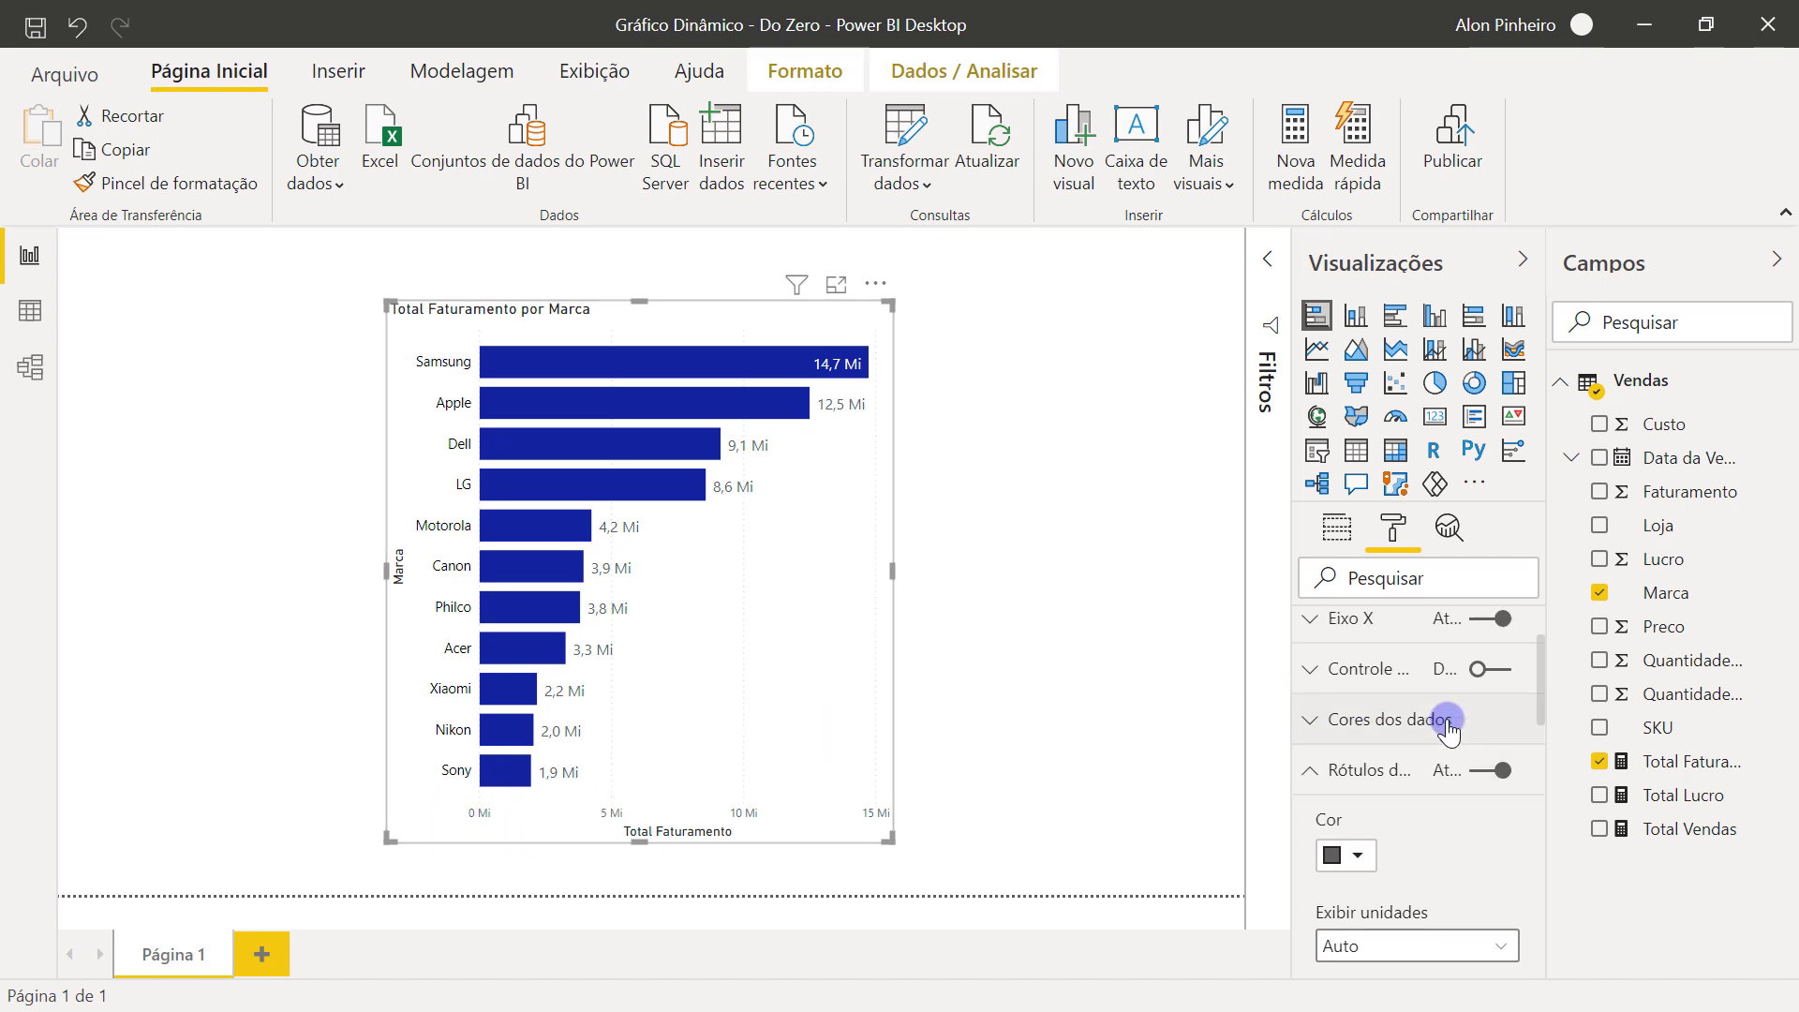
pyautogui.click(1475, 736)
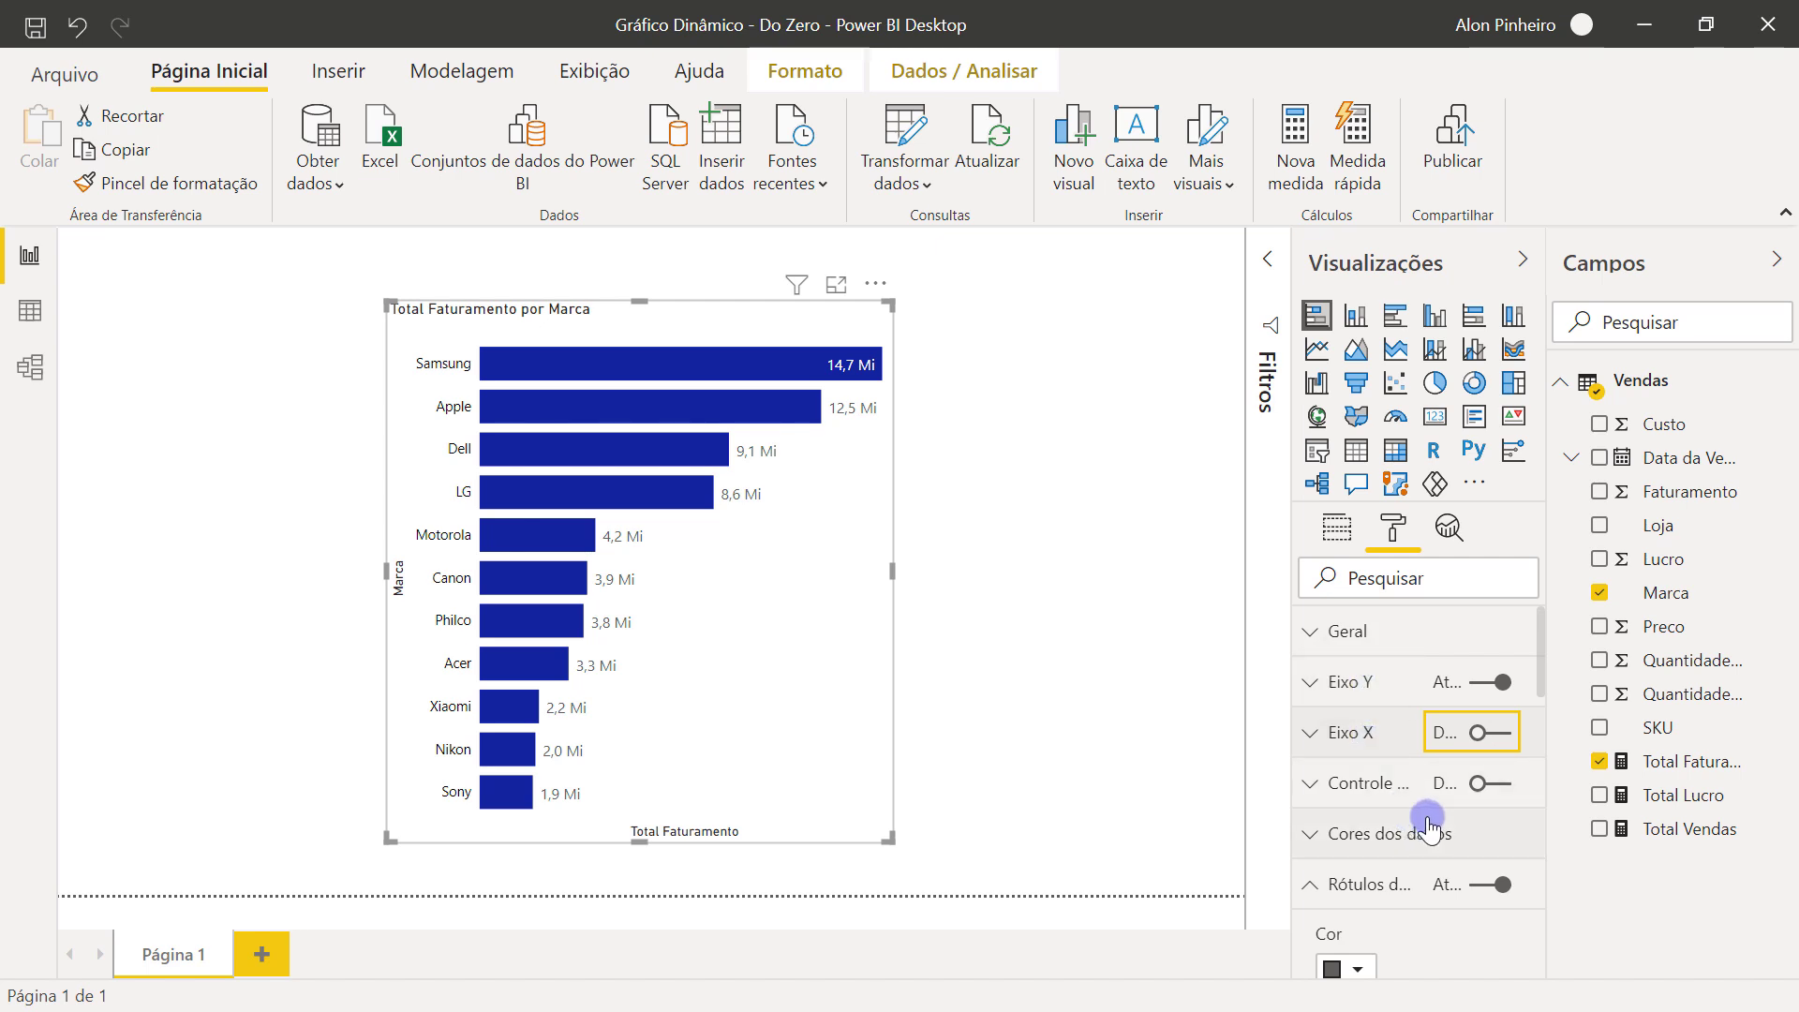
# Step: Turn on the brand chart's border and give it a corner radius of 5 px
pyautogui.scroll(-5, 1429, 811)
pyautogui.scroll(-3, 1438, 802)
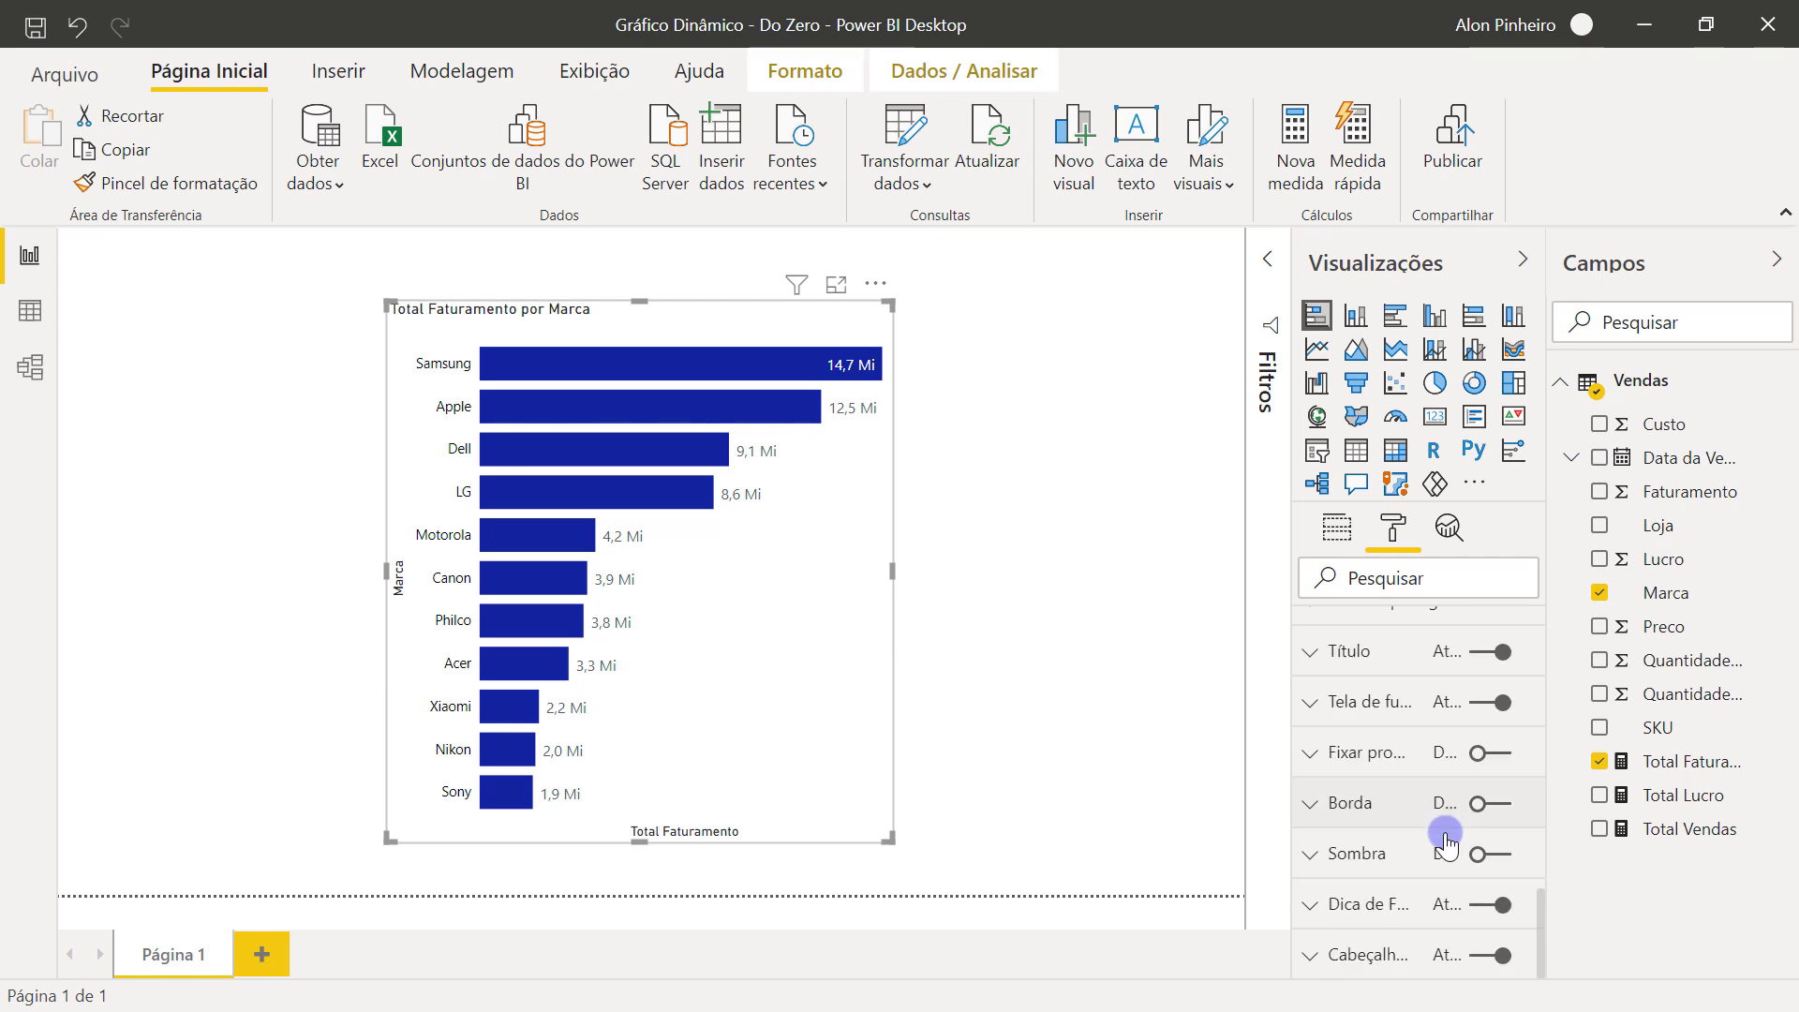
pyautogui.click(1488, 803)
pyautogui.click(1343, 806)
pyautogui.scroll(-2, 1340, 820)
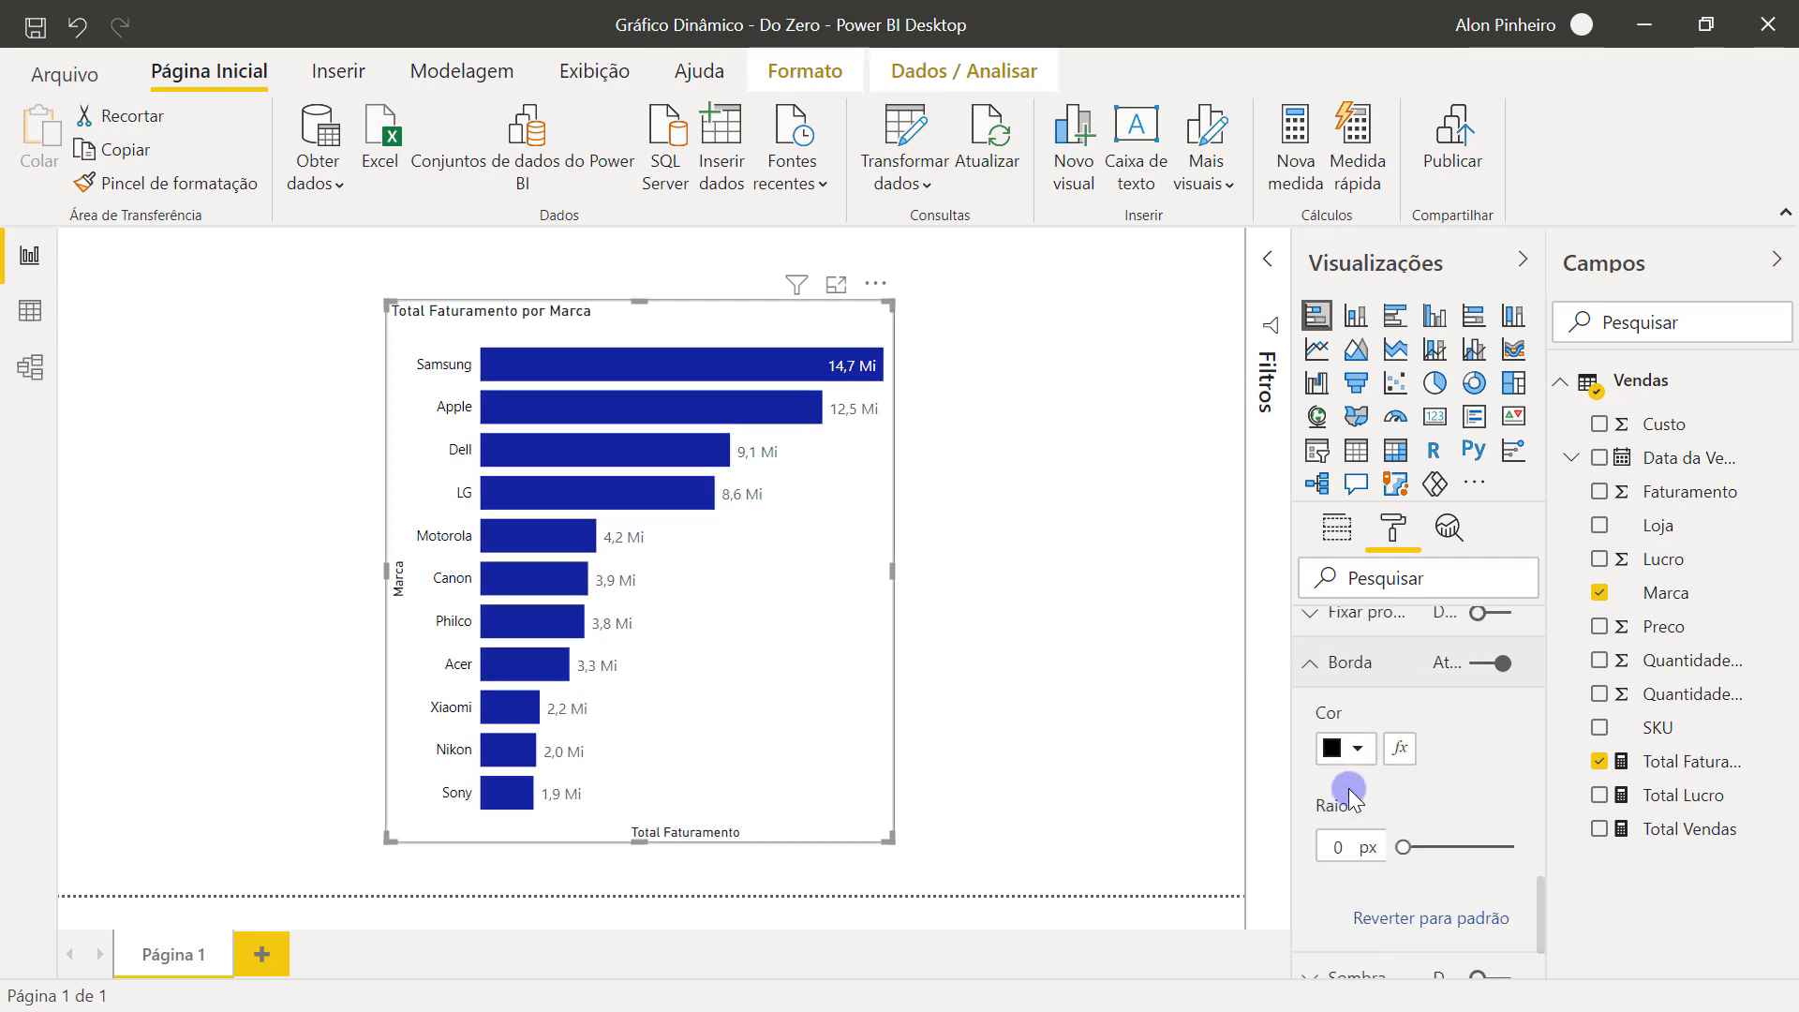
pyautogui.moveTo(1397, 841); pyautogui.dragTo(1419, 850)
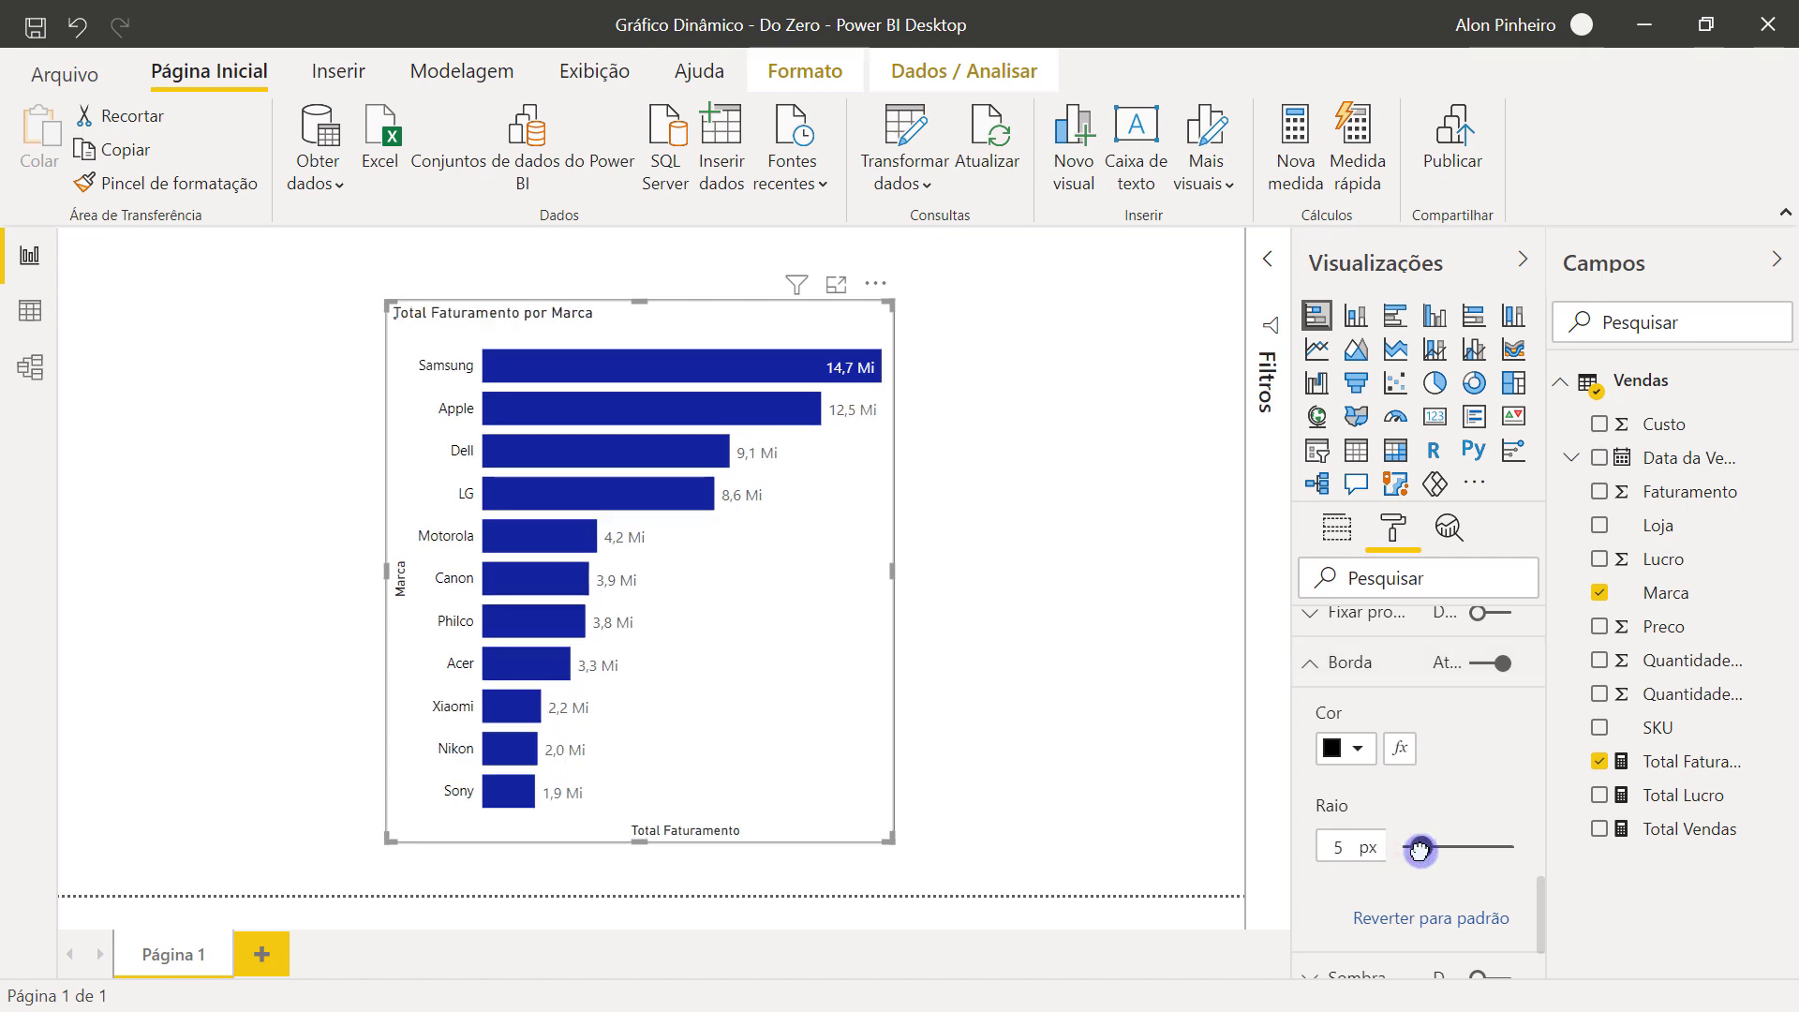
pyautogui.click(1110, 757)
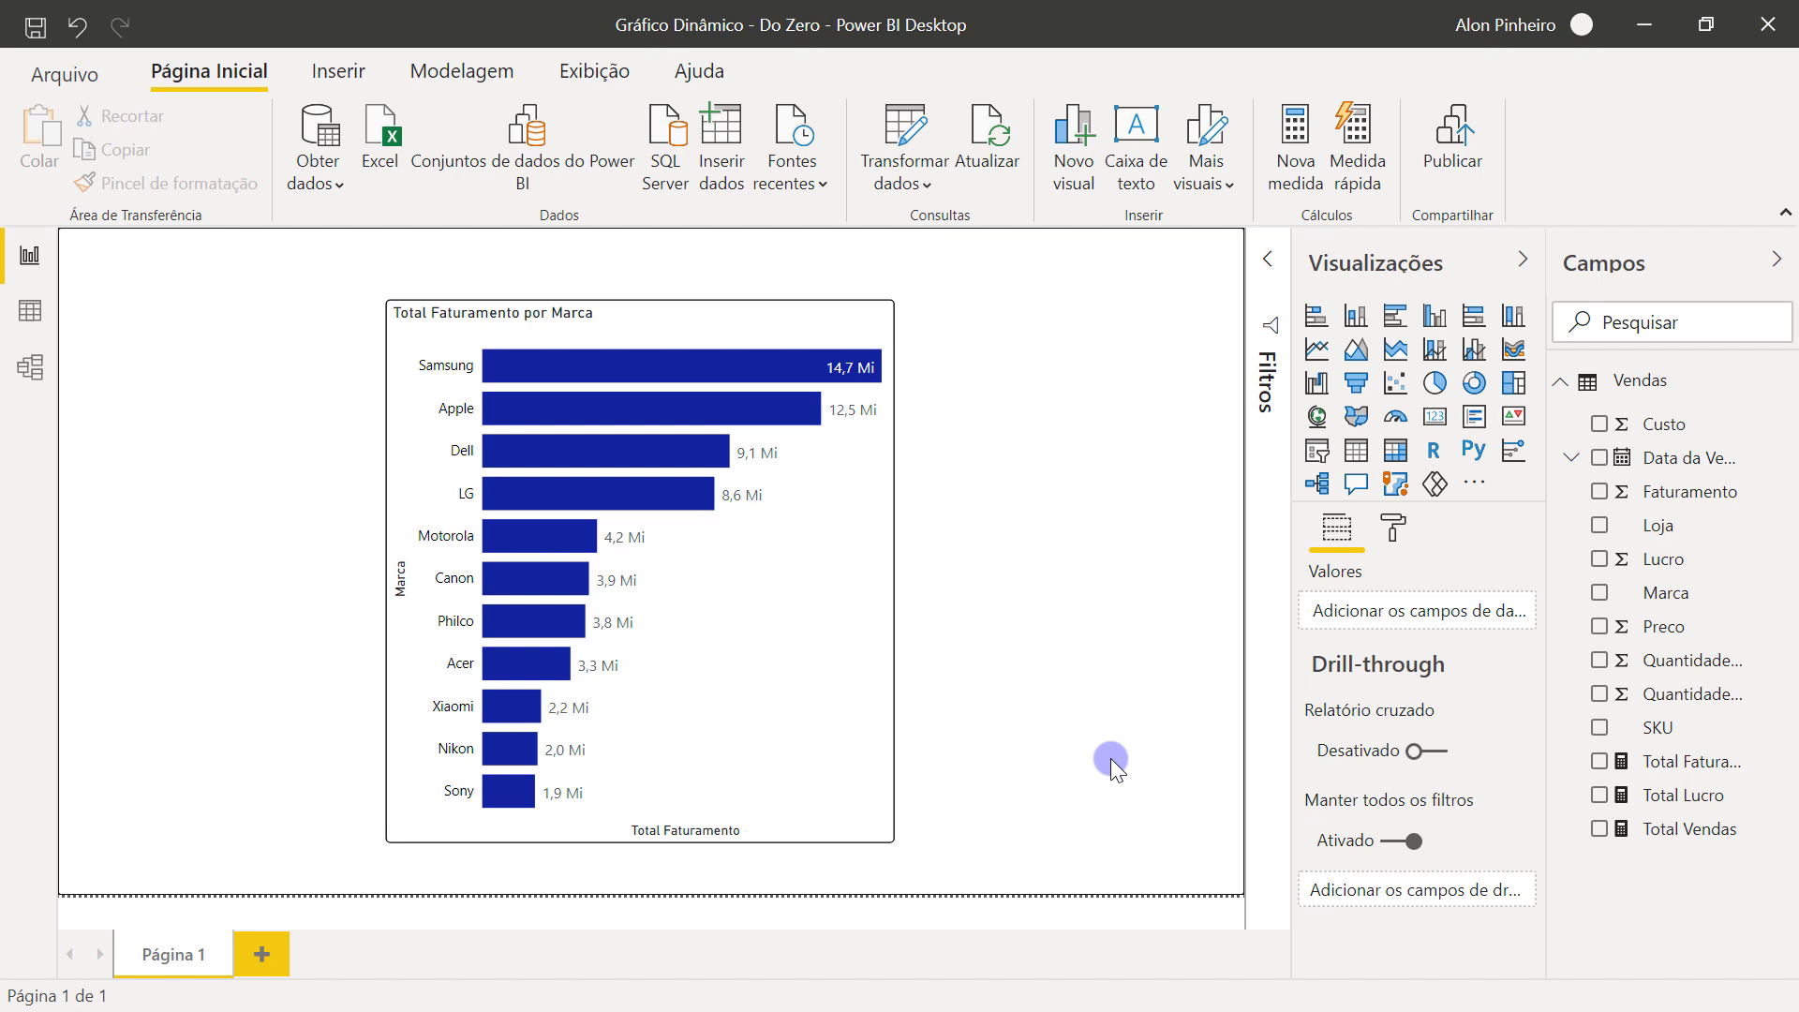
# Step: Move the brand chart slightly lower and to the right on the report page
pyautogui.moveTo(769, 669); pyautogui.dragTo(779, 710)
pyautogui.click(1044, 638)
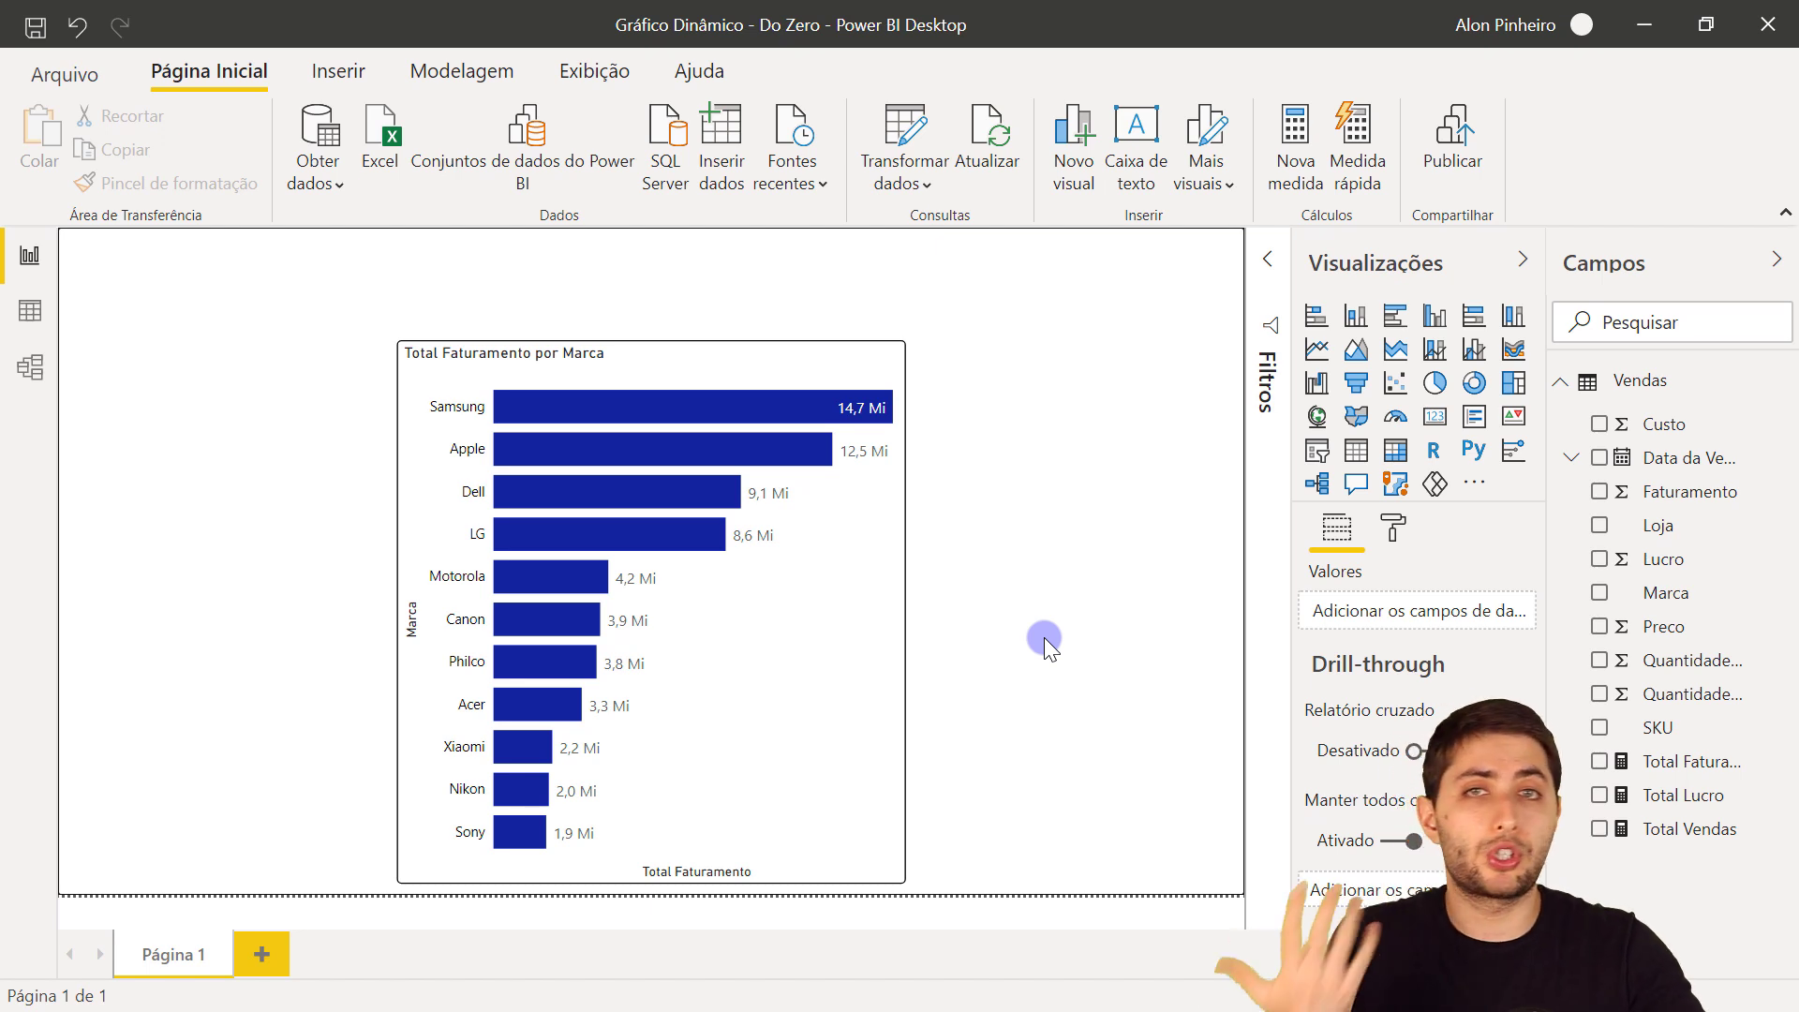
pyautogui.click(772, 753)
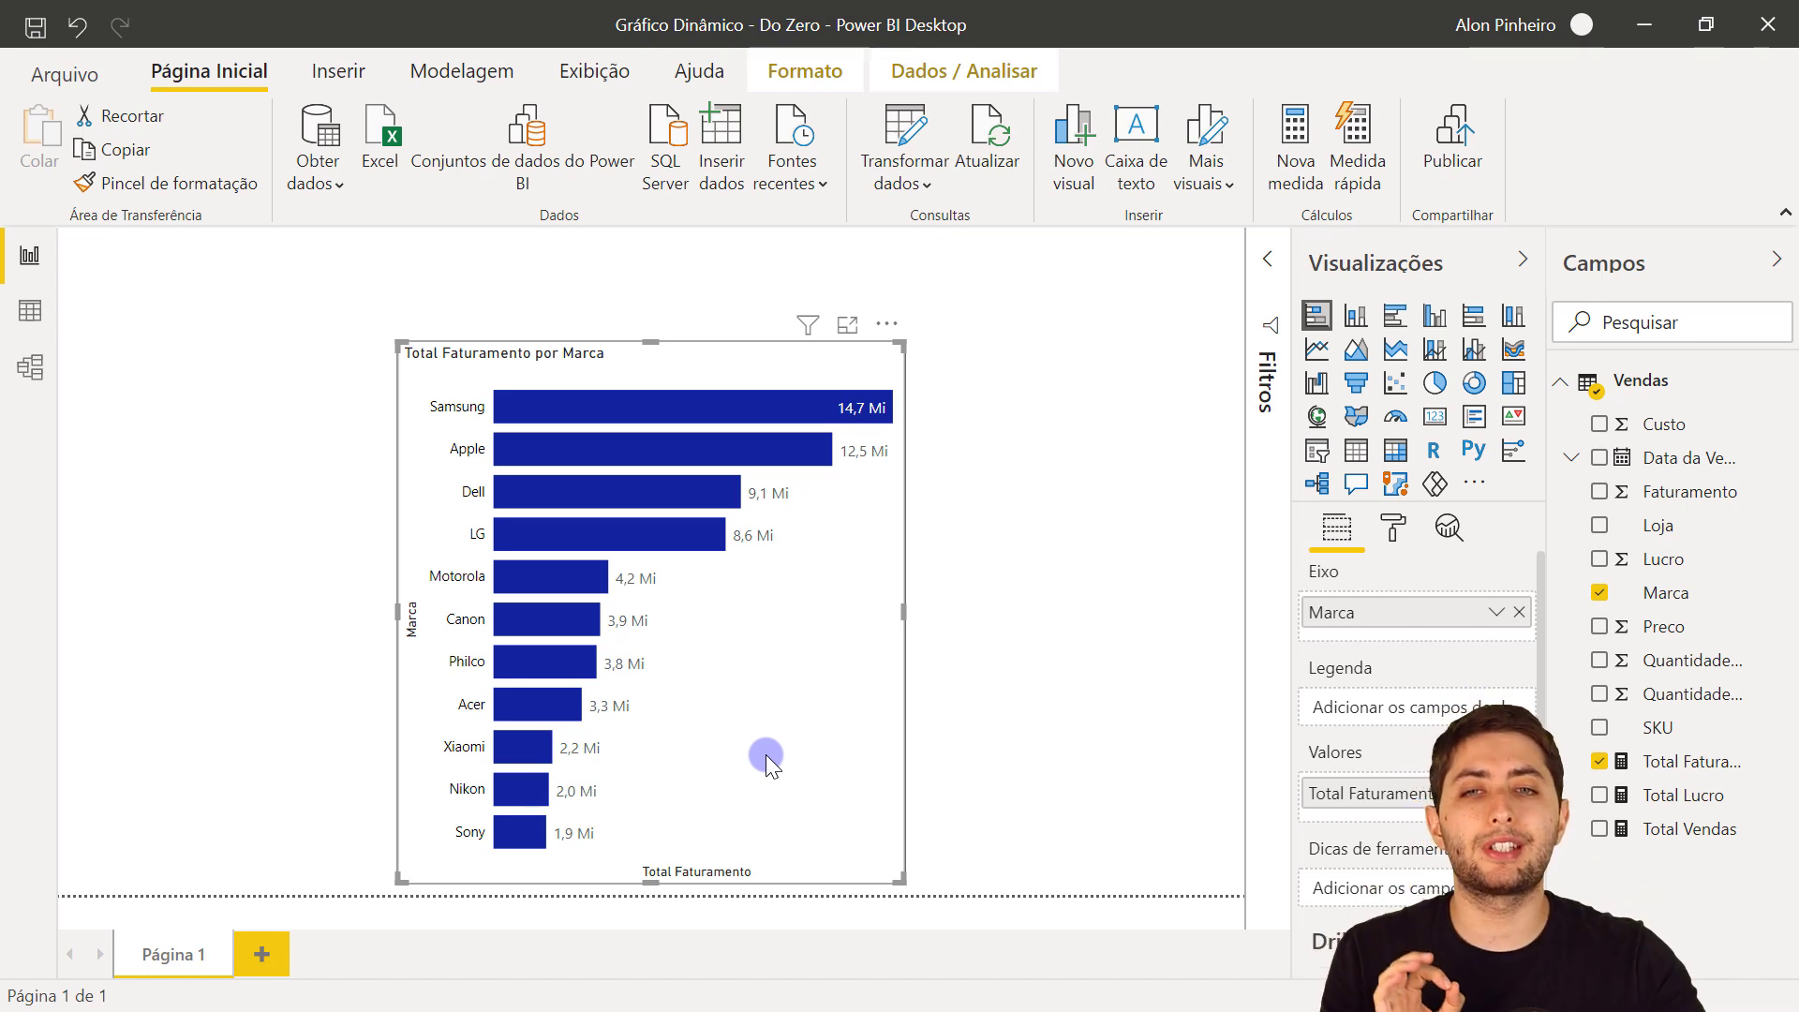
# Step: Look over the rows of the Vendas table in the data view, and return to the report
pyautogui.moveTo(531, 540)
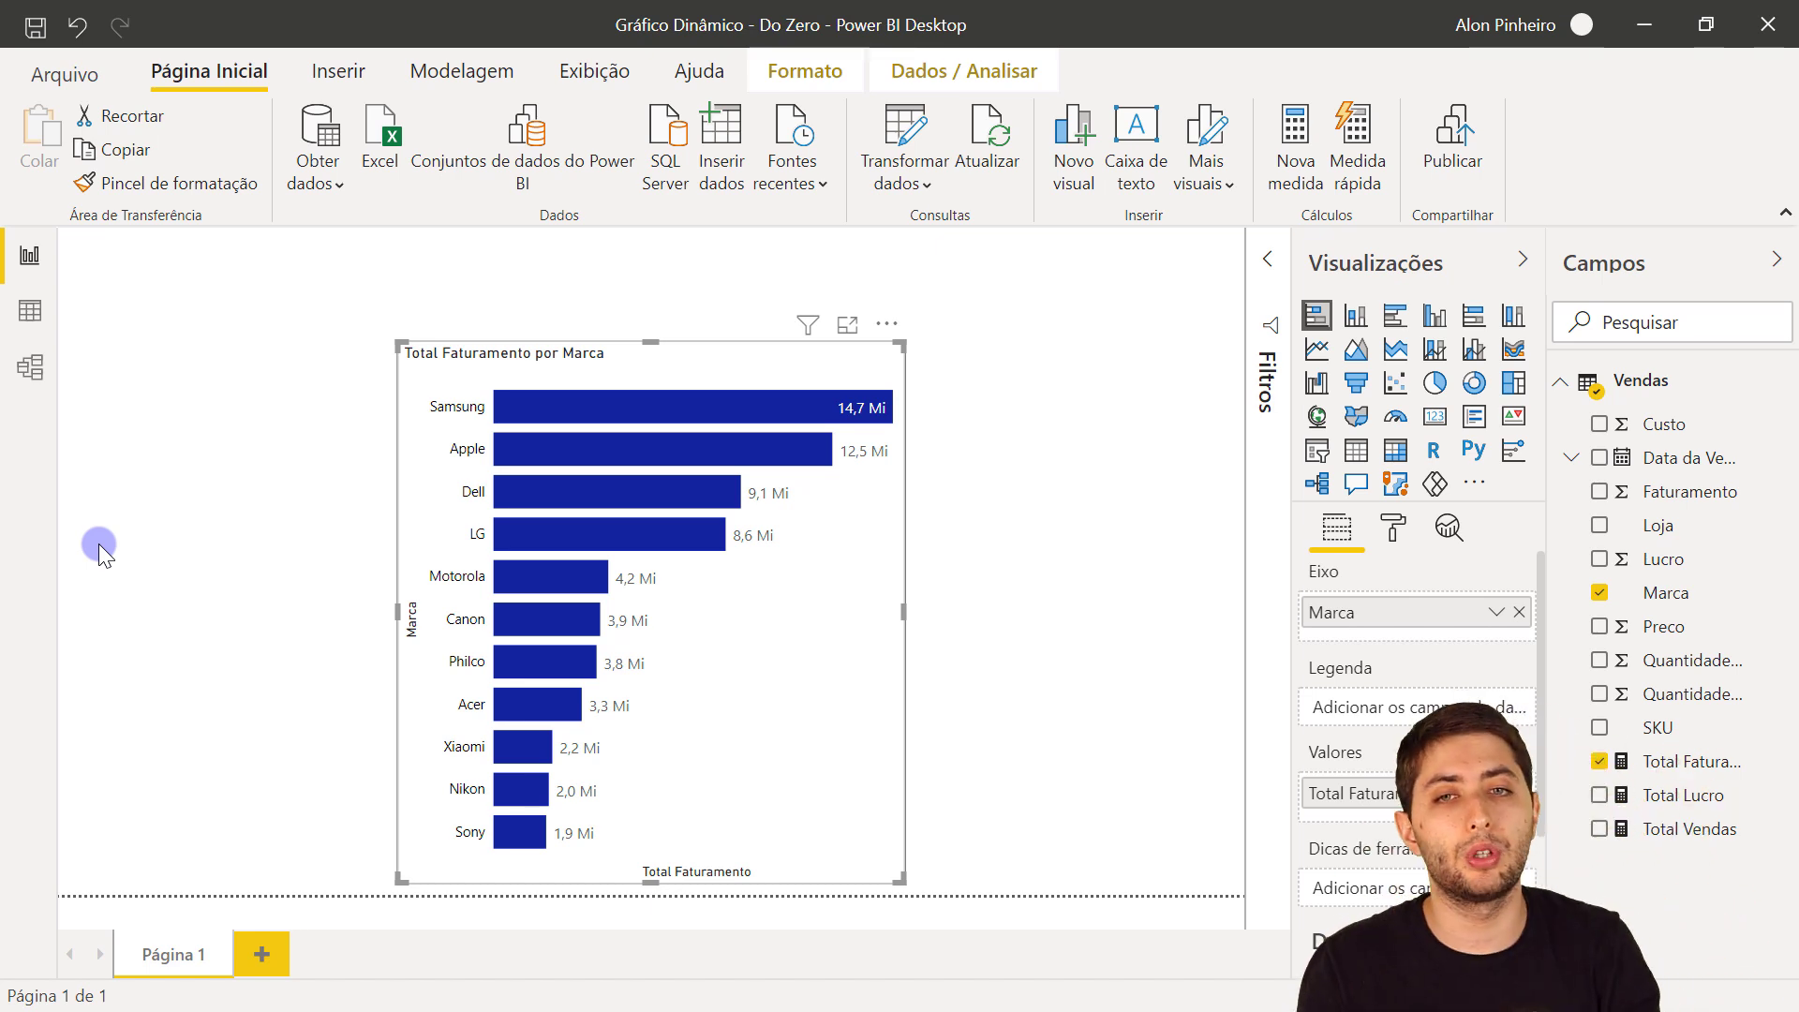
pyautogui.click(30, 310)
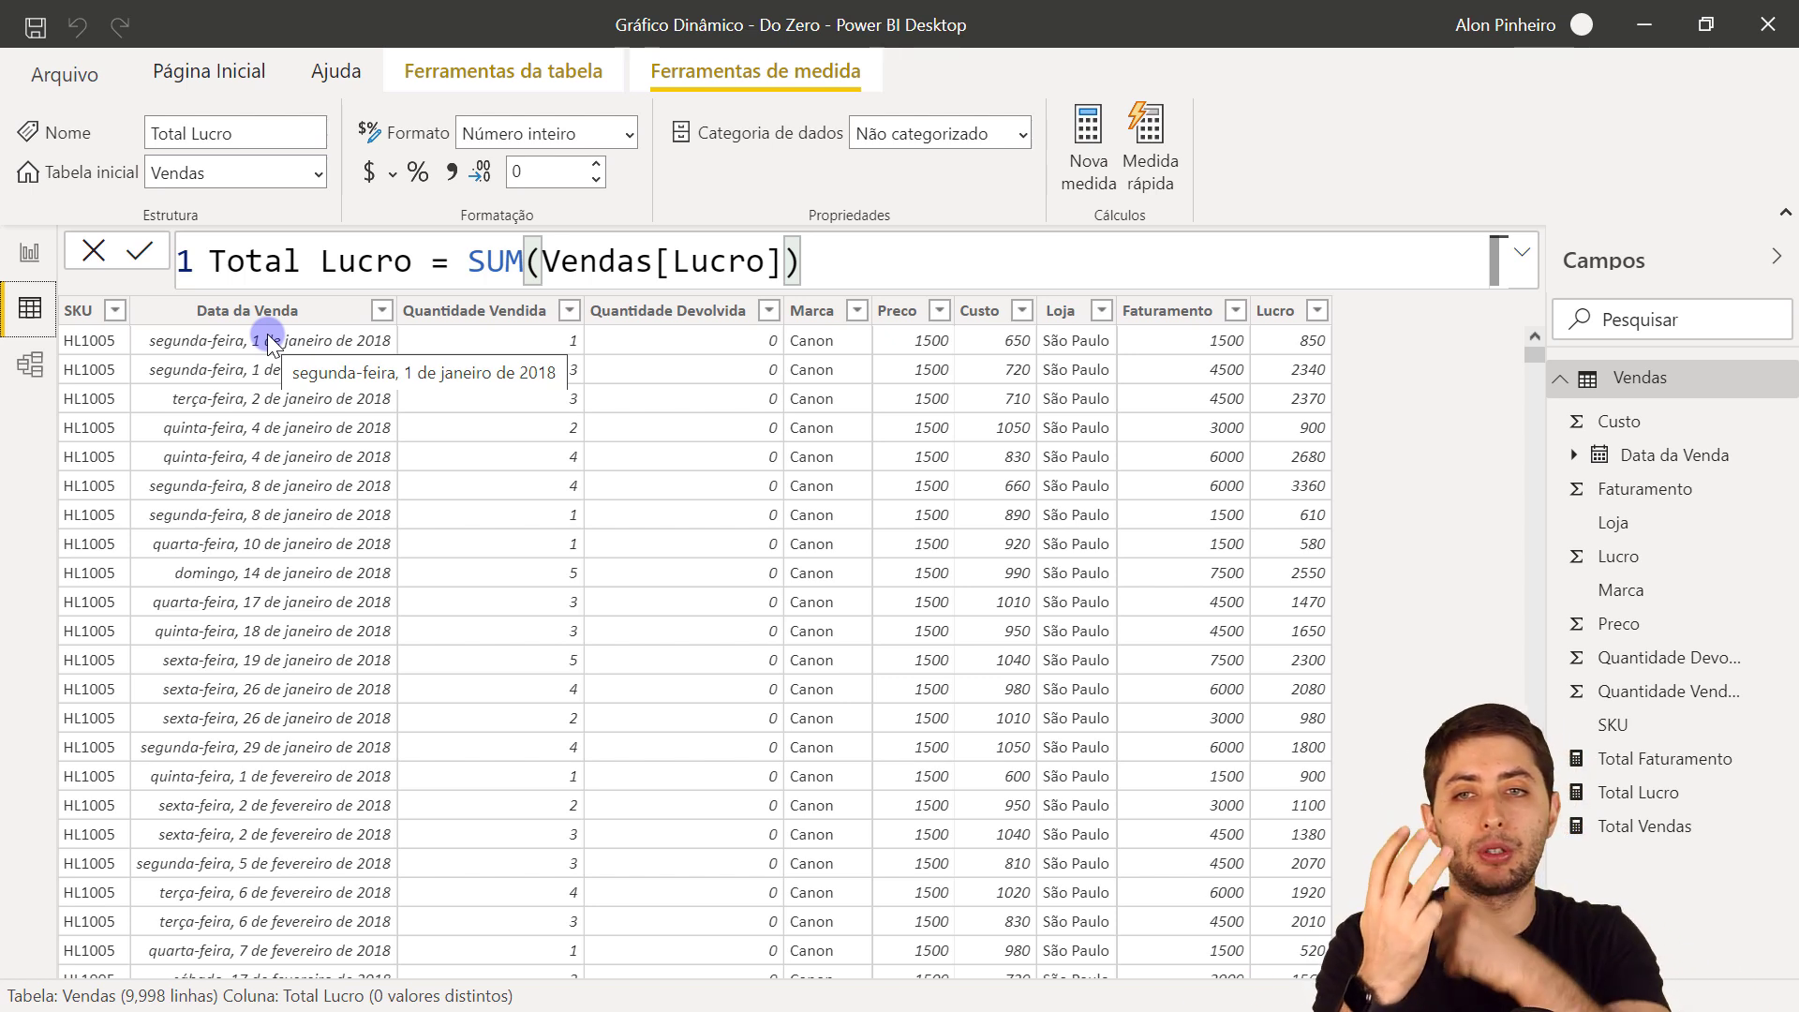
pyautogui.click(29, 253)
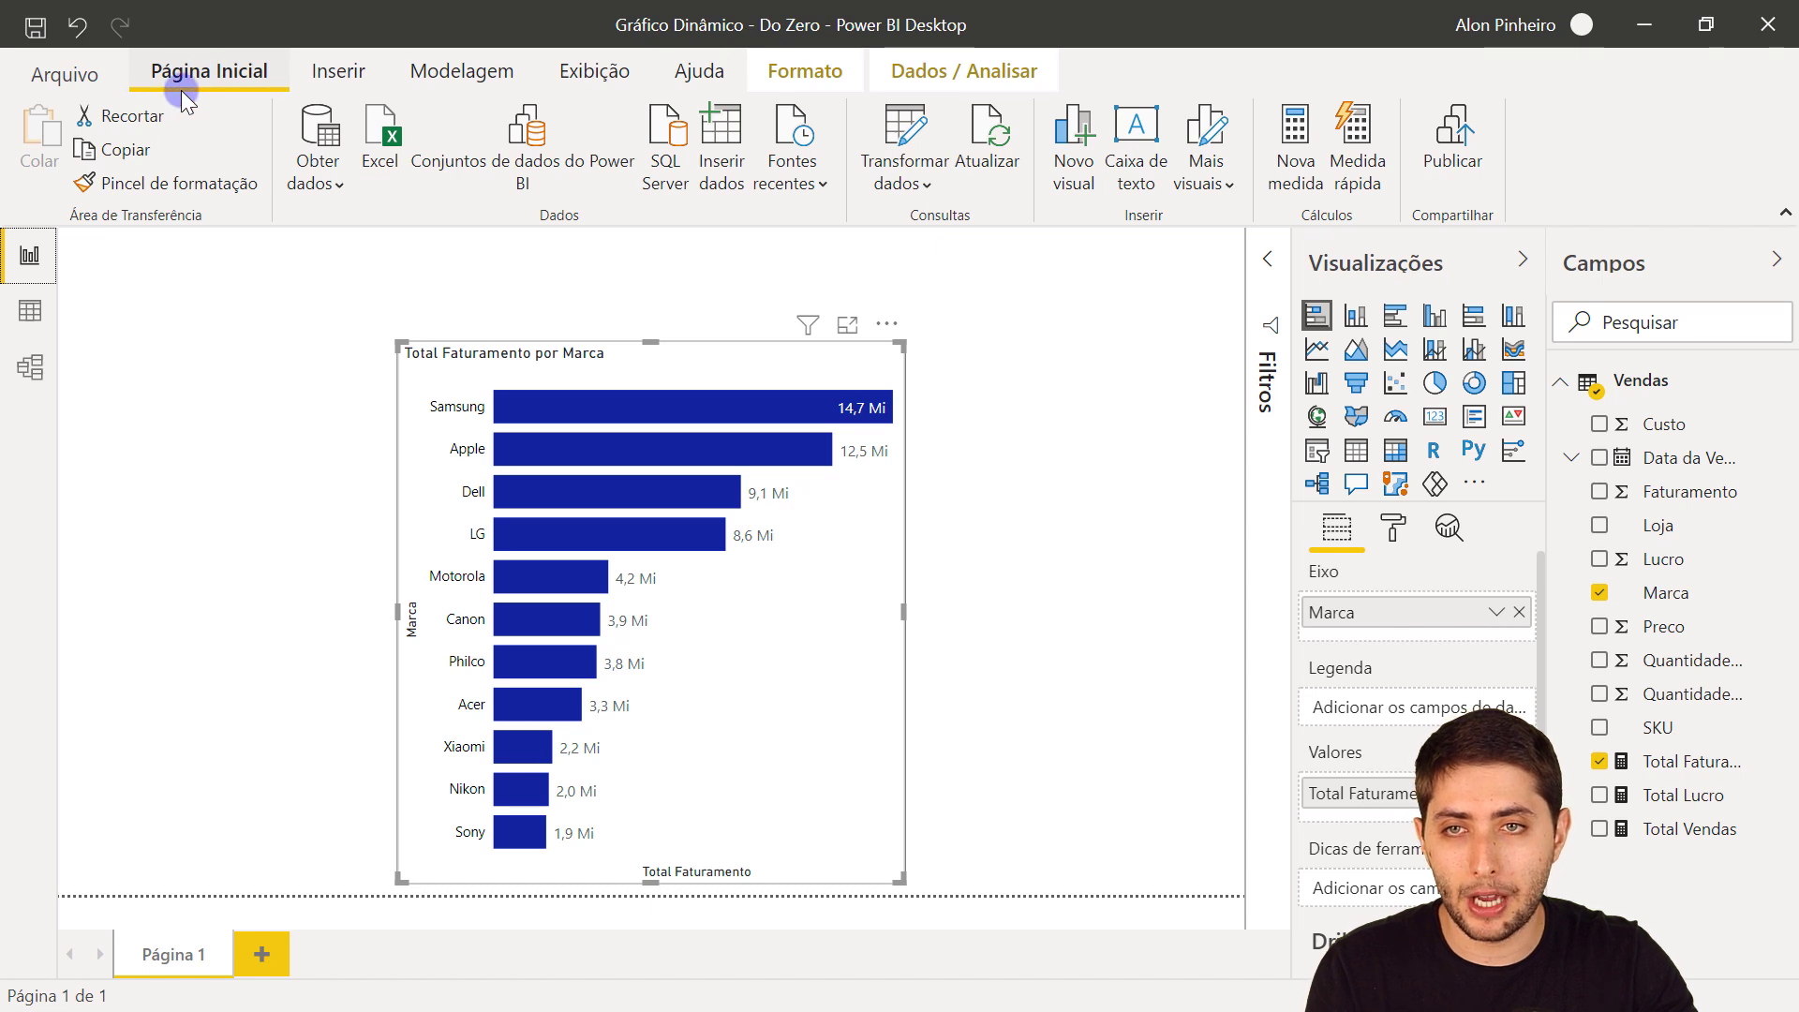
# Step: Start a manually entered table whose first column holds the rows Faturamento, Lucro and Vendas
pyautogui.click(724, 178)
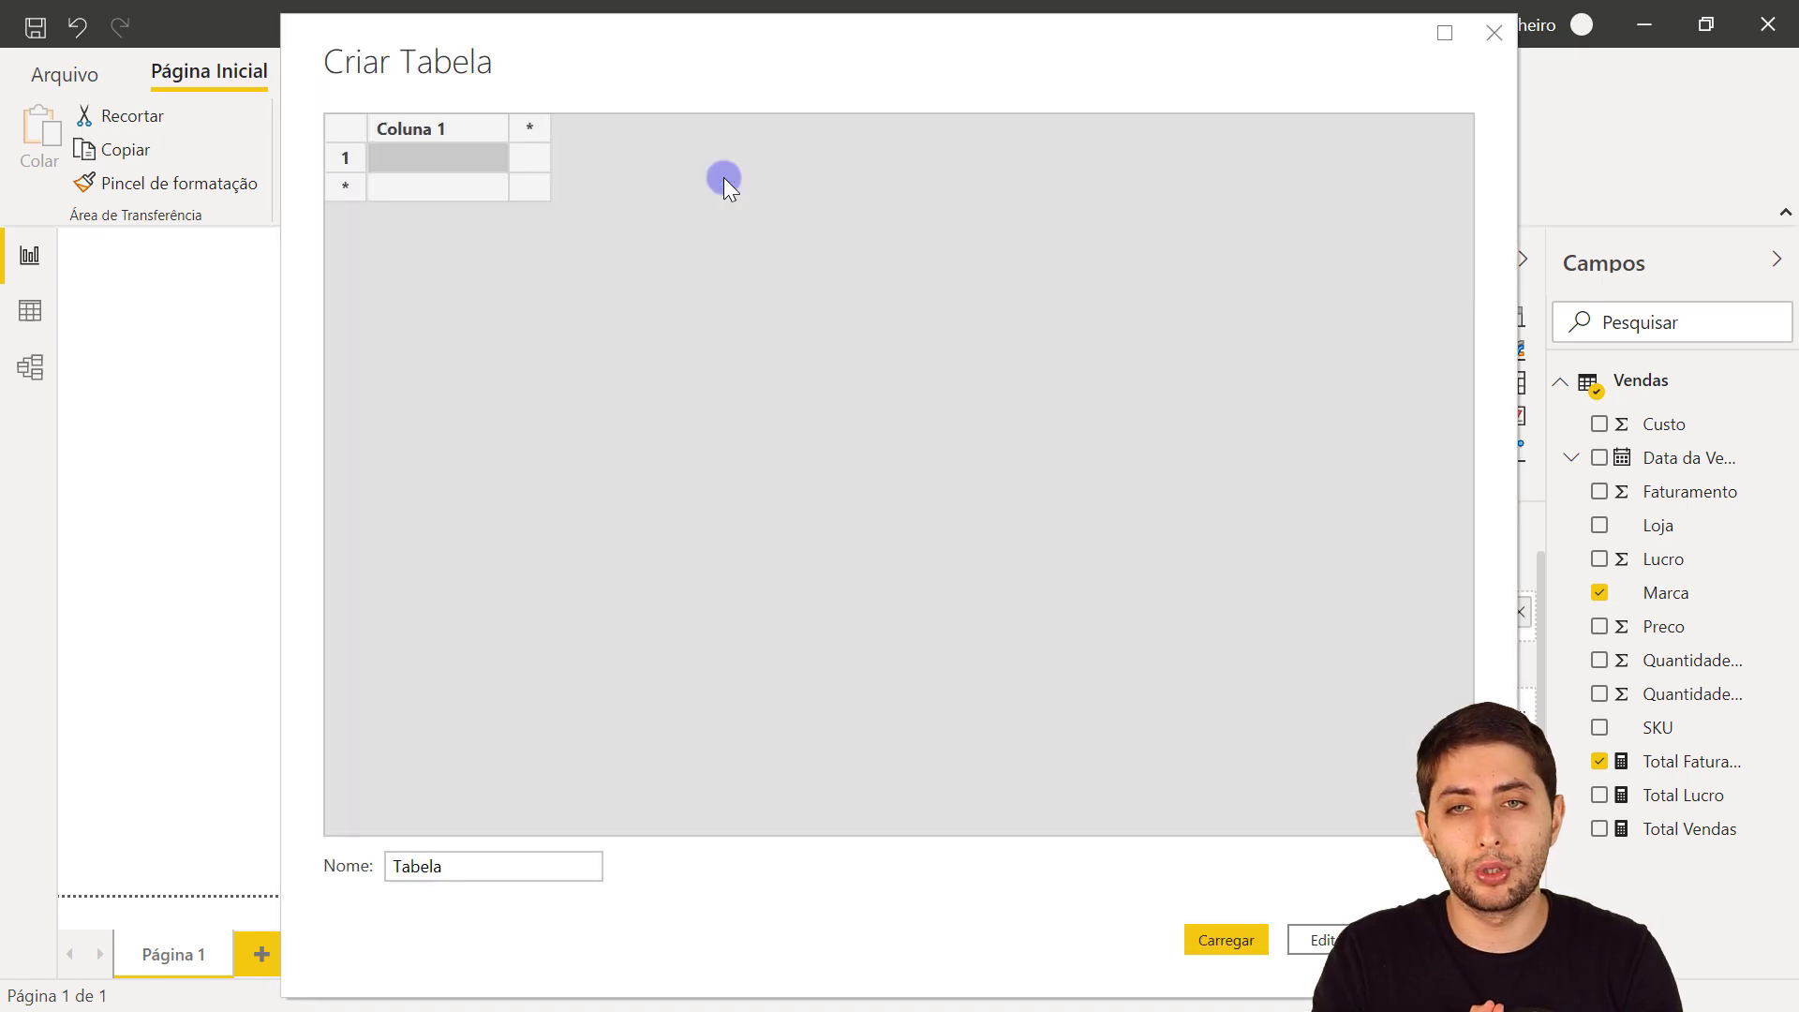
pyautogui.click(451, 156)
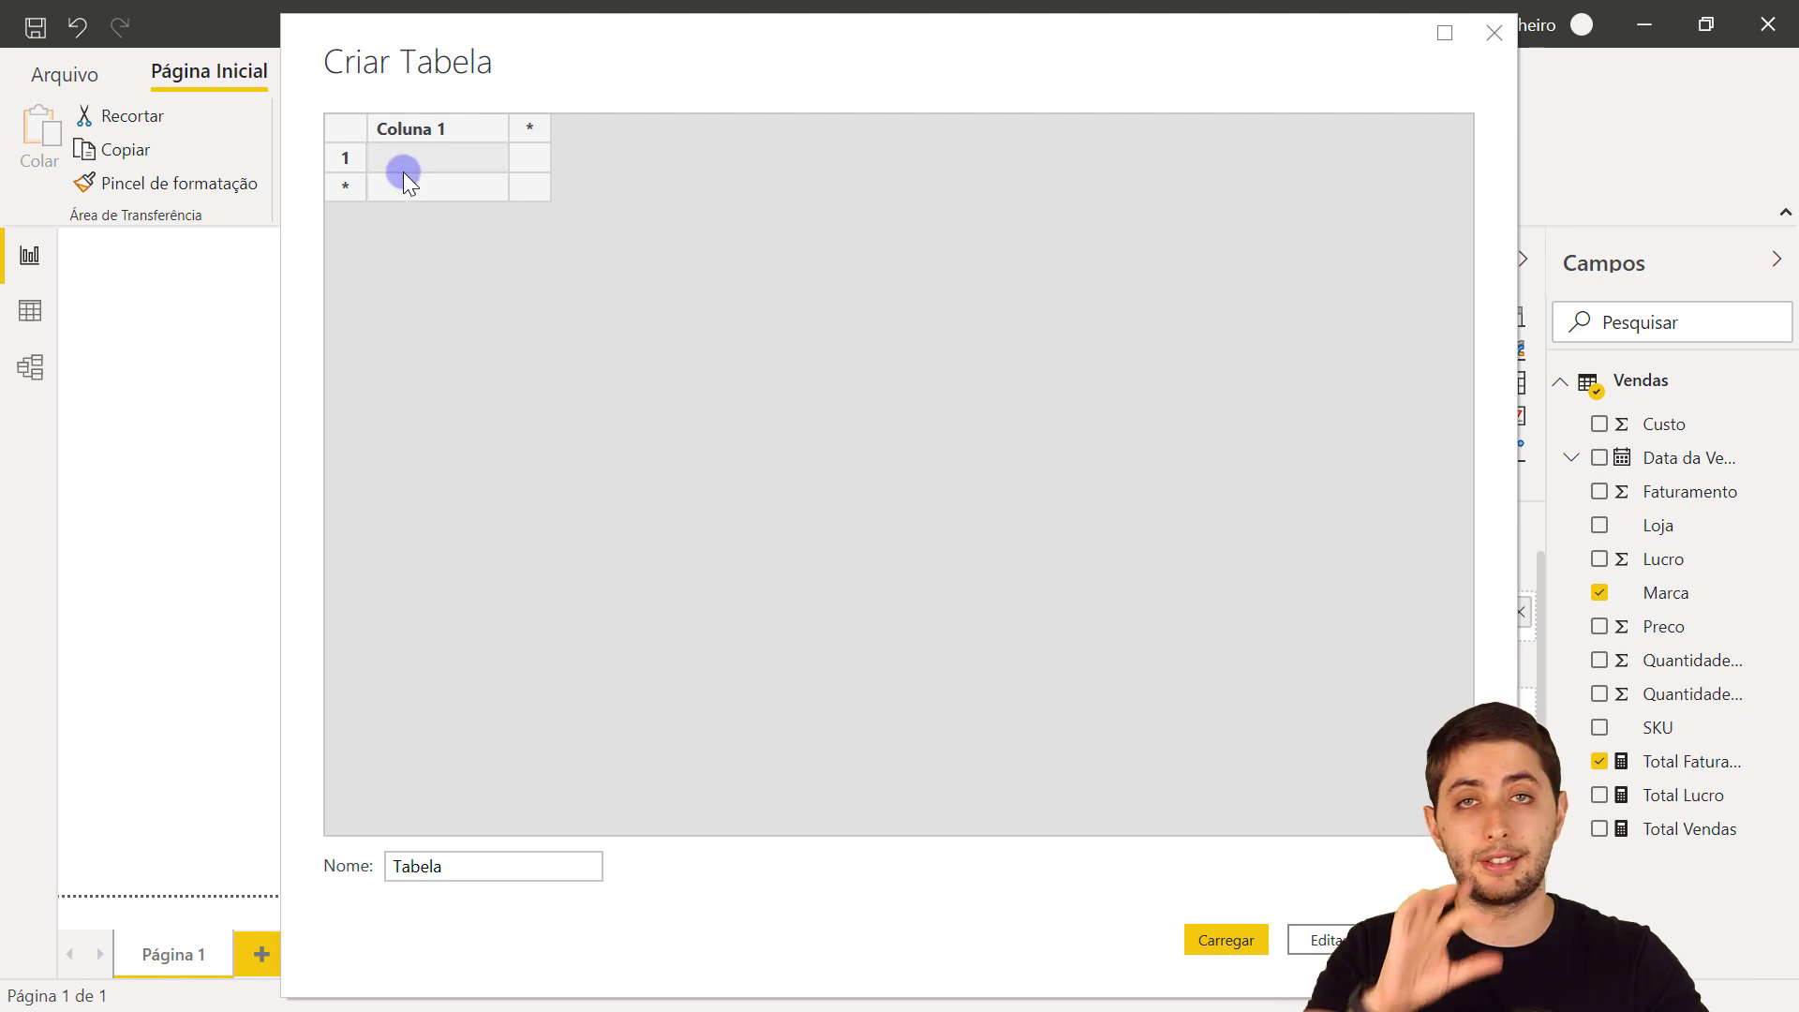
pyautogui.write('Faturamento')
pyautogui.press('Return')
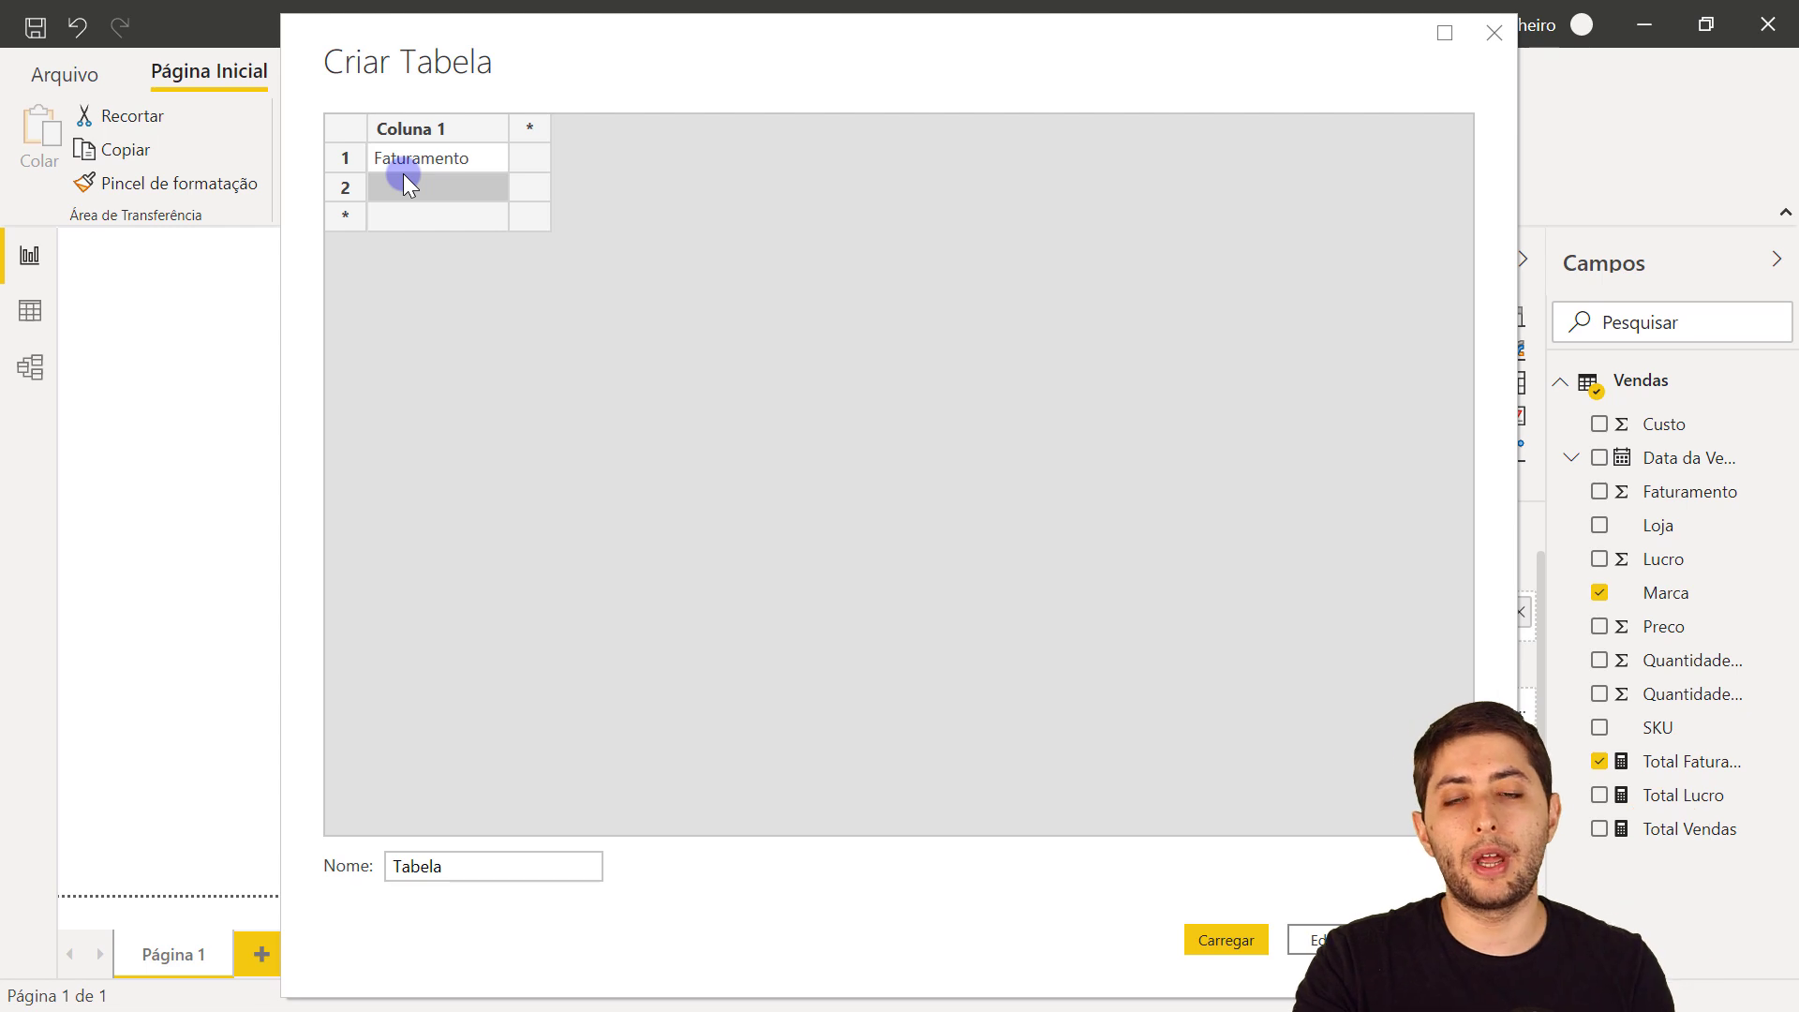
pyautogui.write('Lucro')
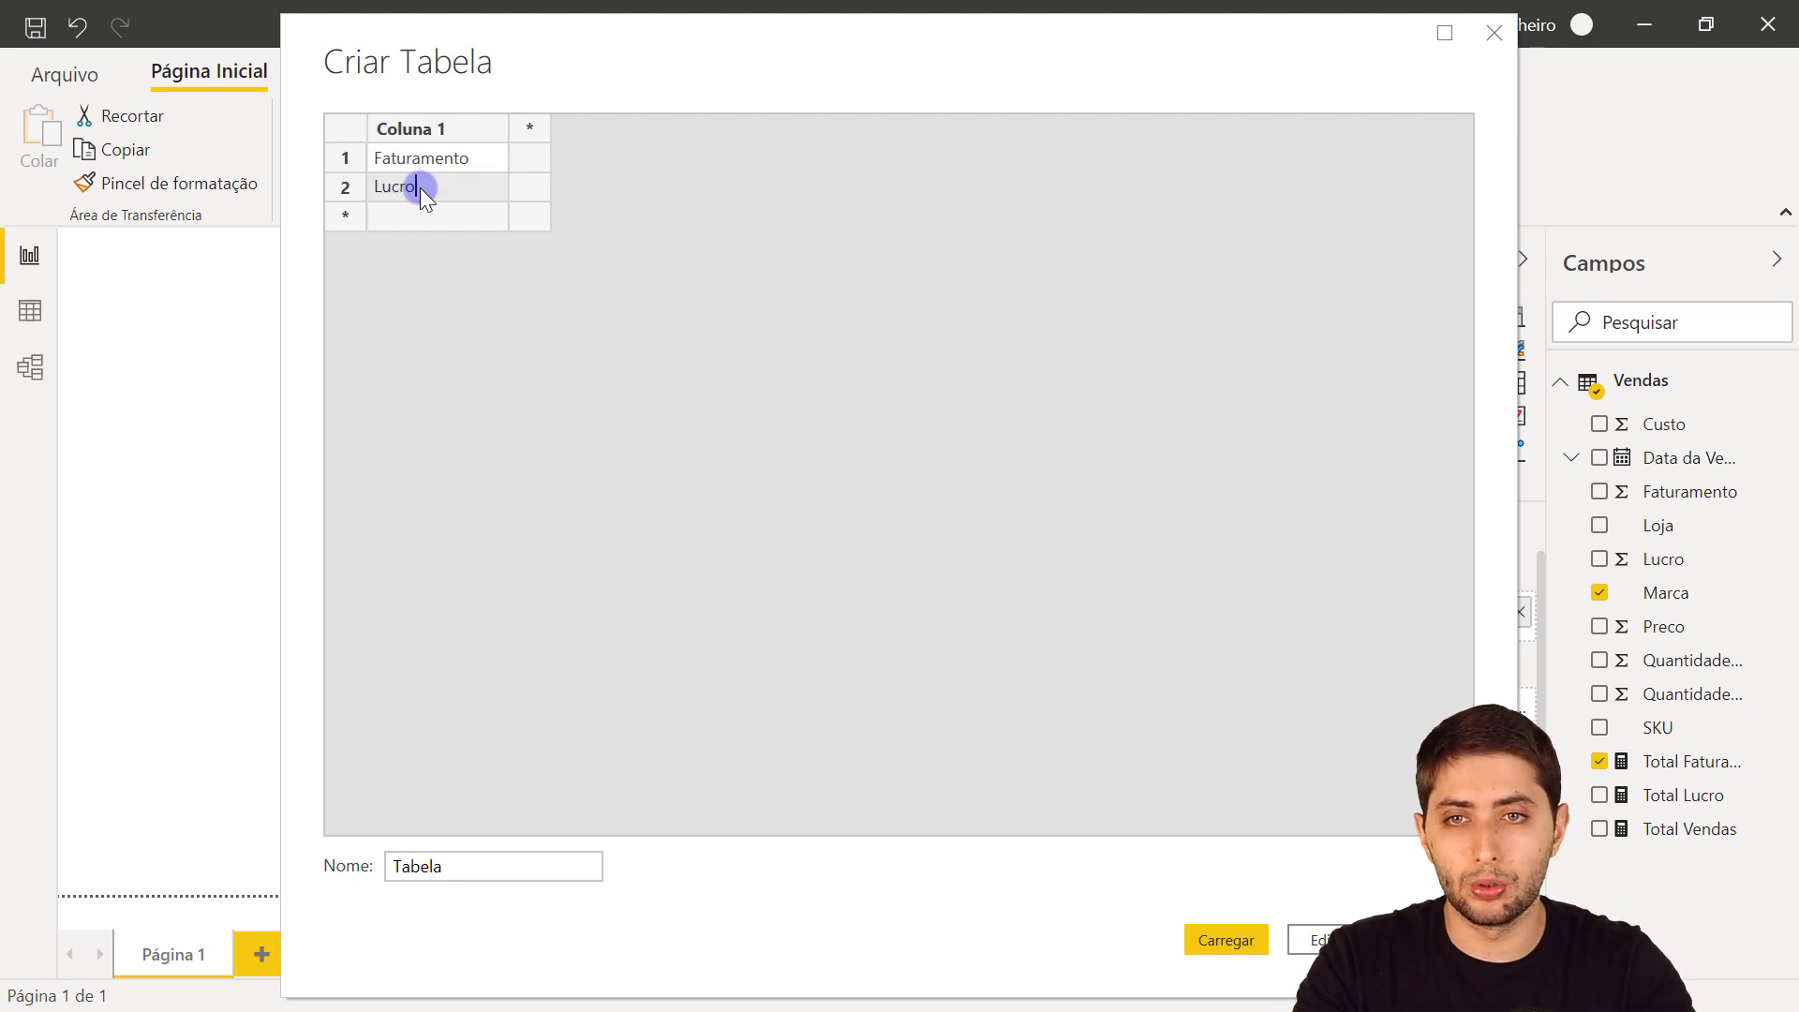
pyautogui.press('Return')
pyautogui.write('Vendas')
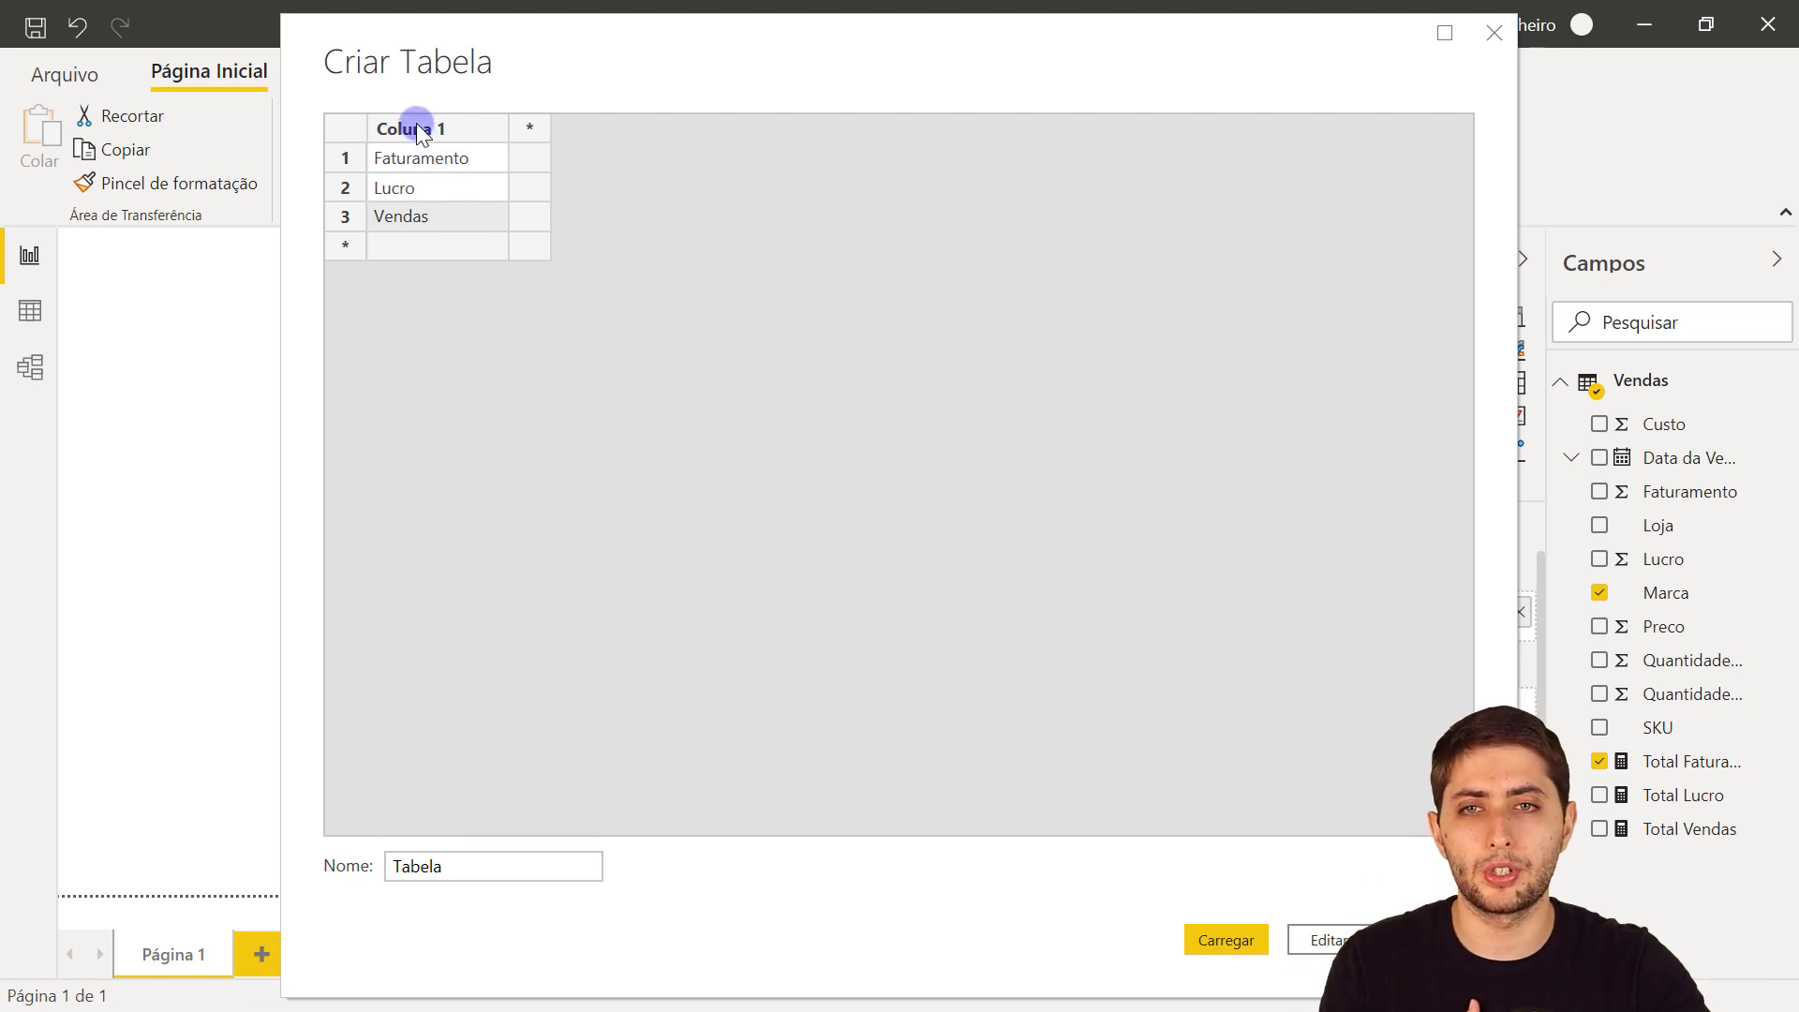
# Step: Rename the new table's column Medidas and load the table under the name Indicadores
pyautogui.doubleClick(416, 123)
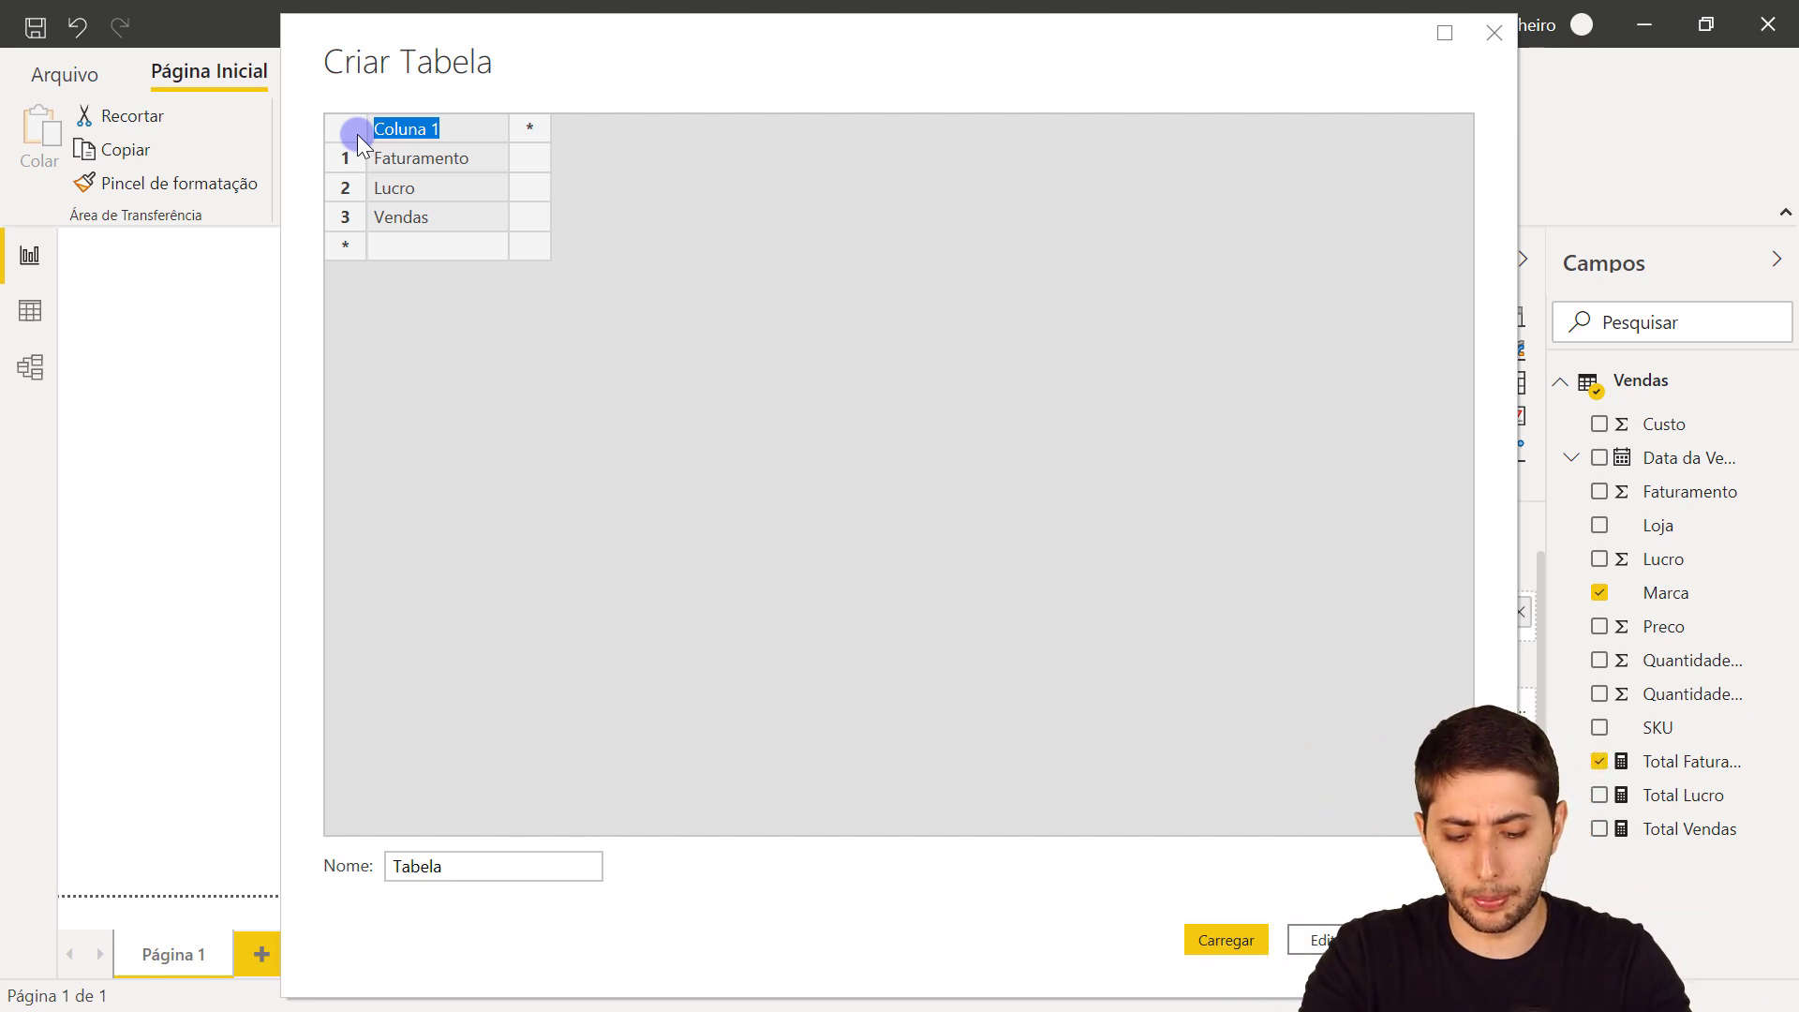
pyautogui.write('Medidas')
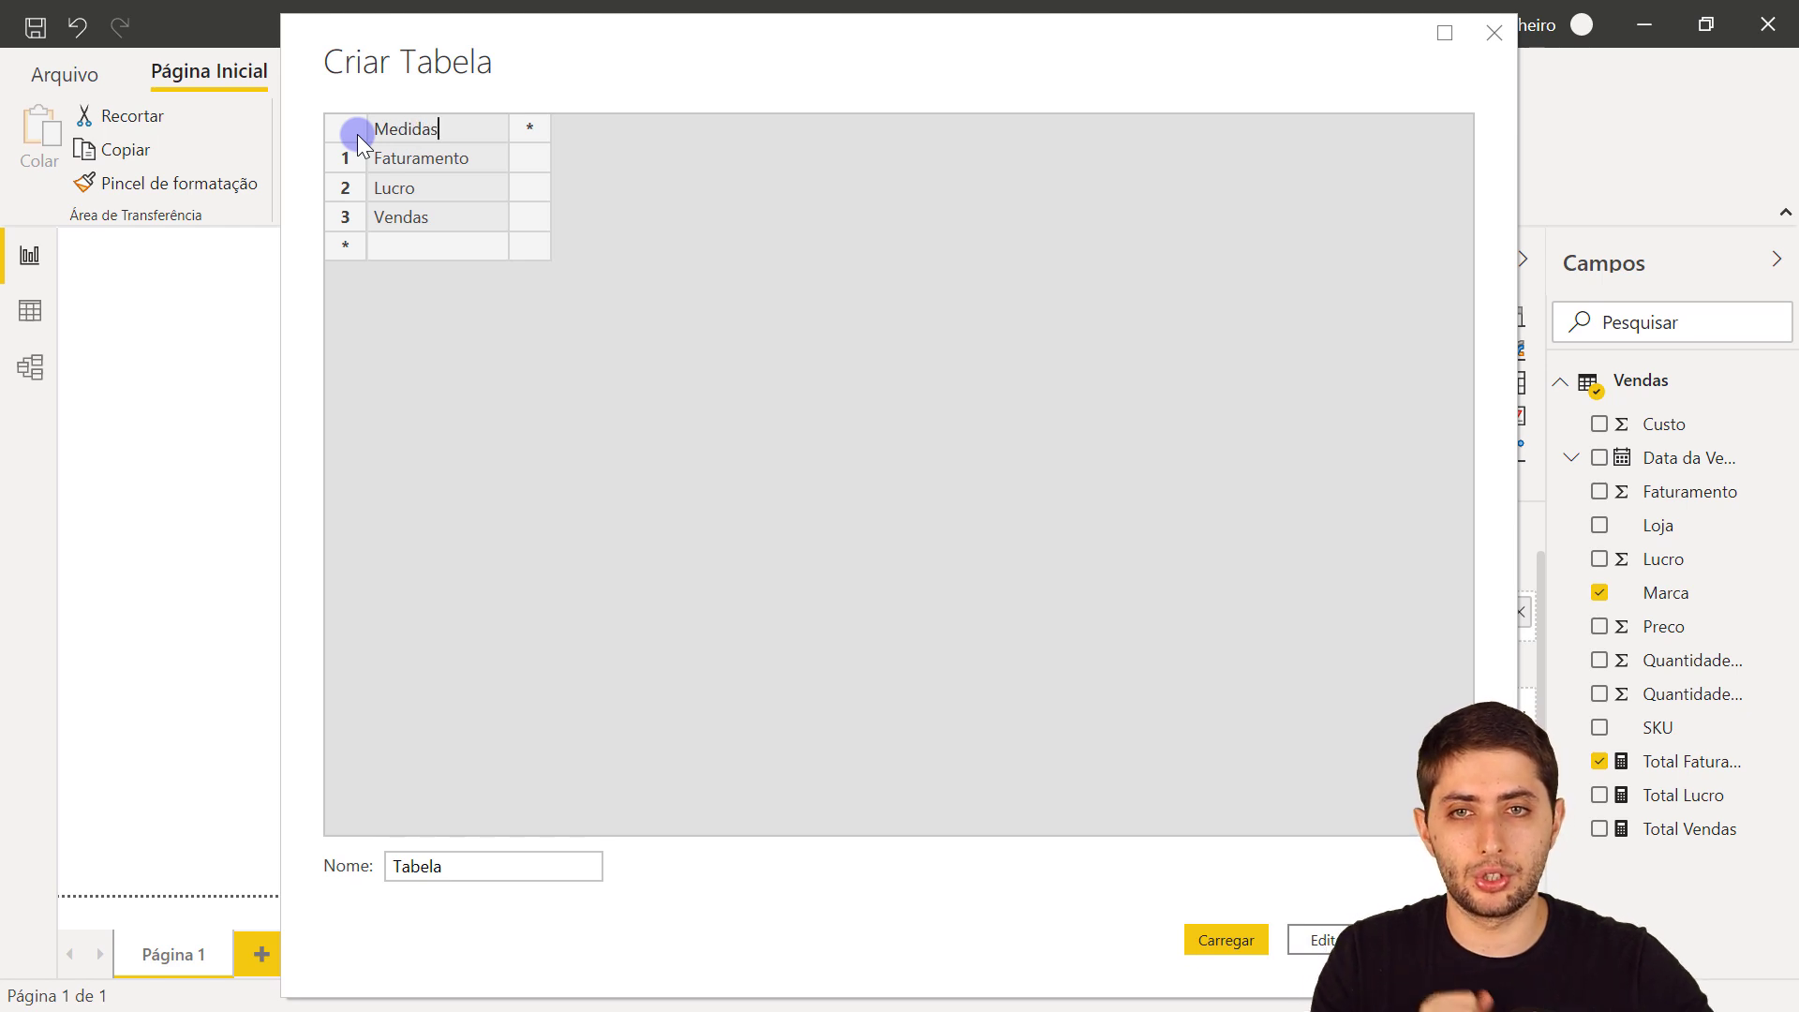
pyautogui.press('Return')
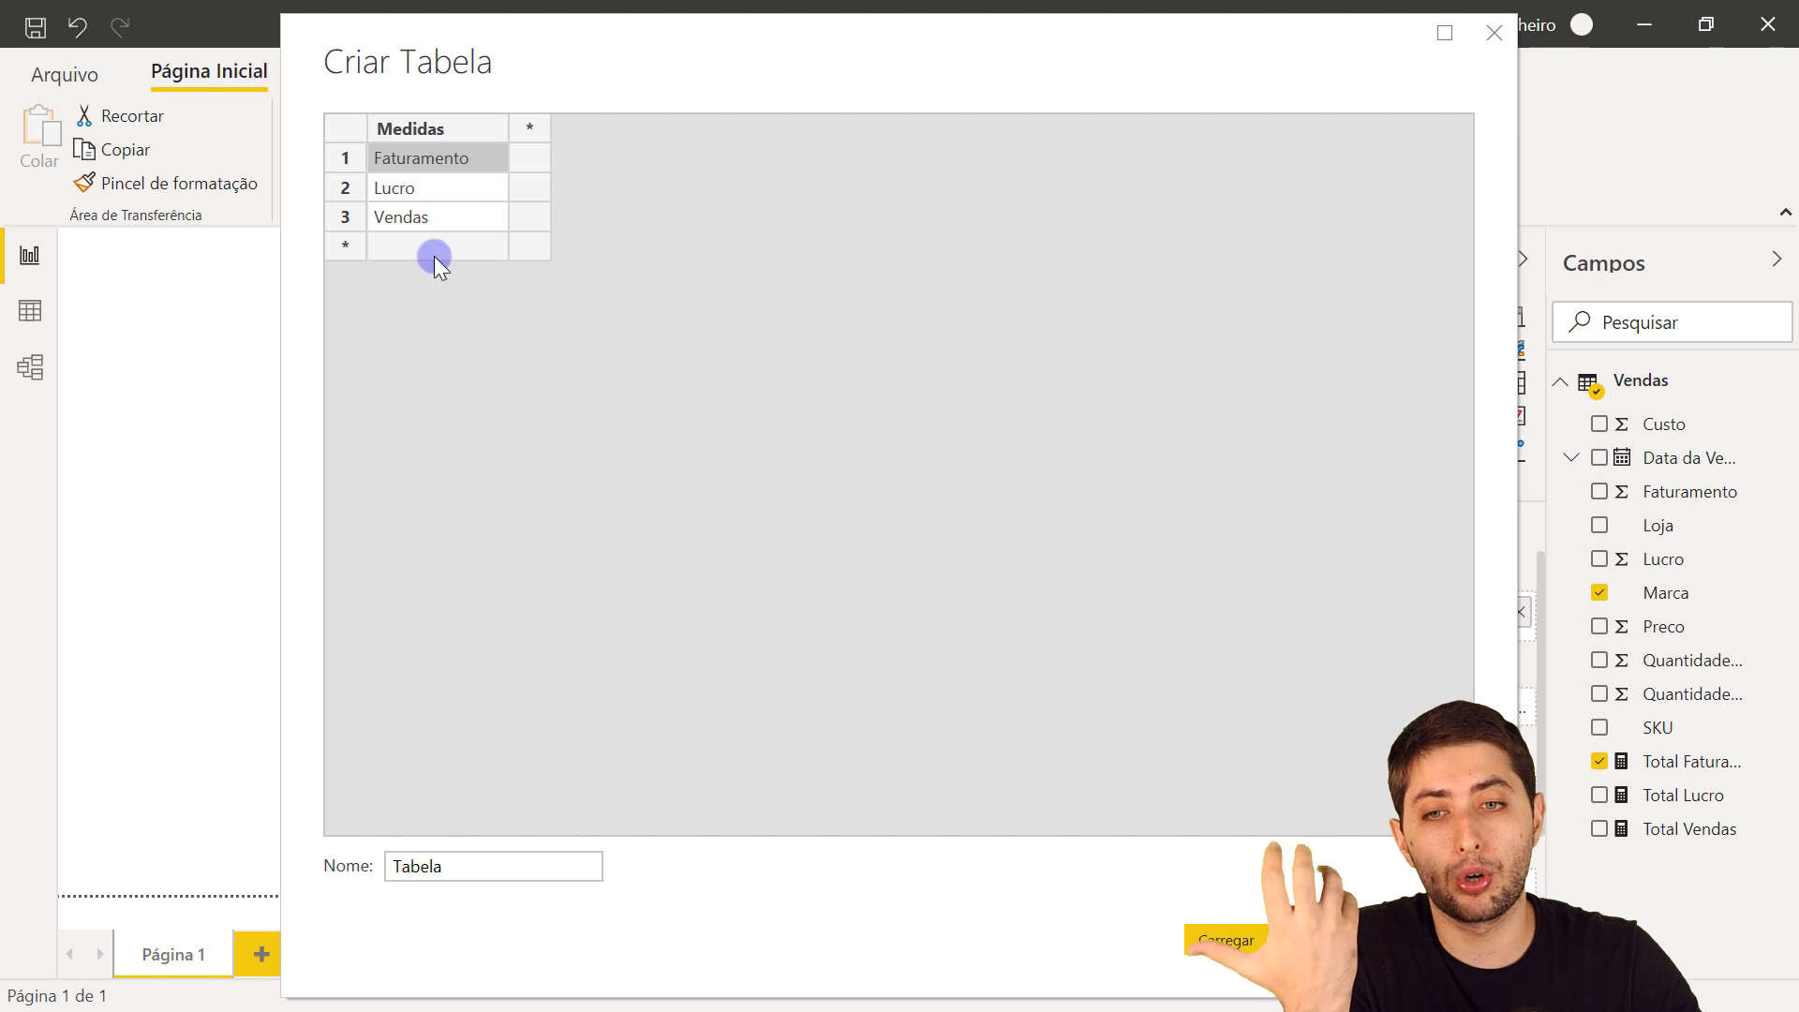
pyautogui.click(441, 867)
pyautogui.moveTo(442, 866); pyautogui.dragTo(343, 866)
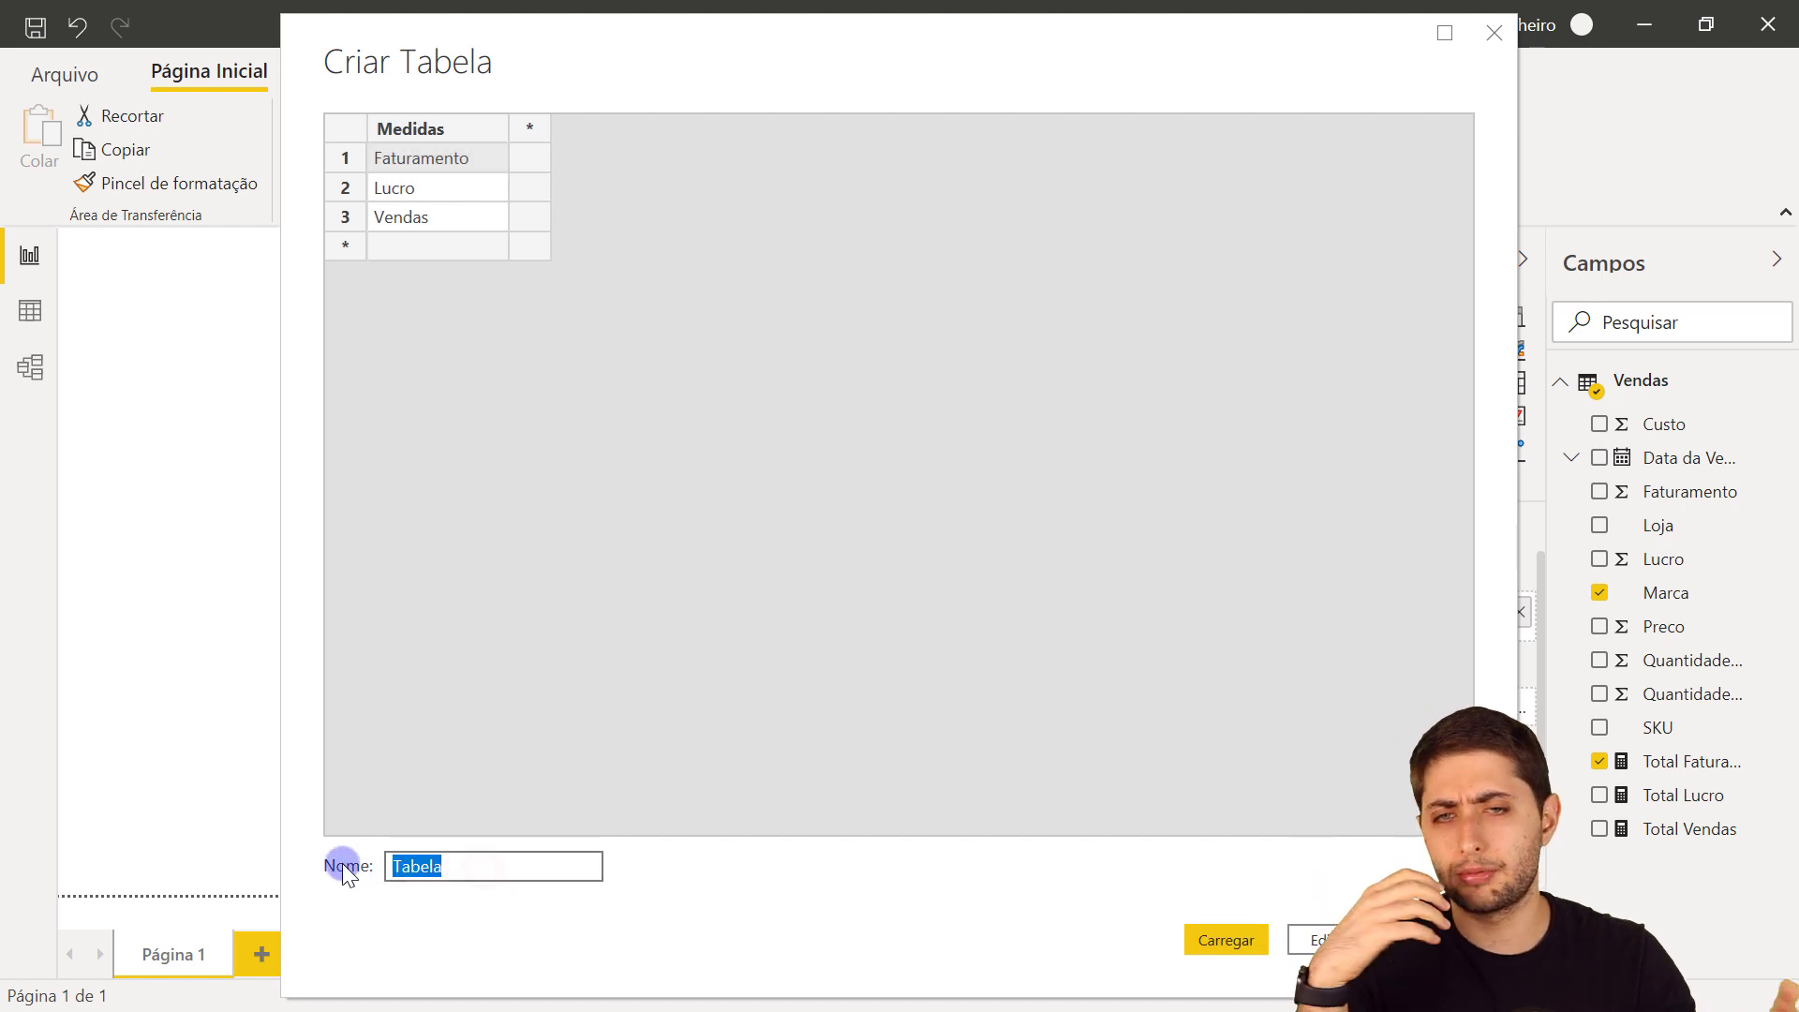
pyautogui.write('Indicadores')
pyautogui.press('Return')
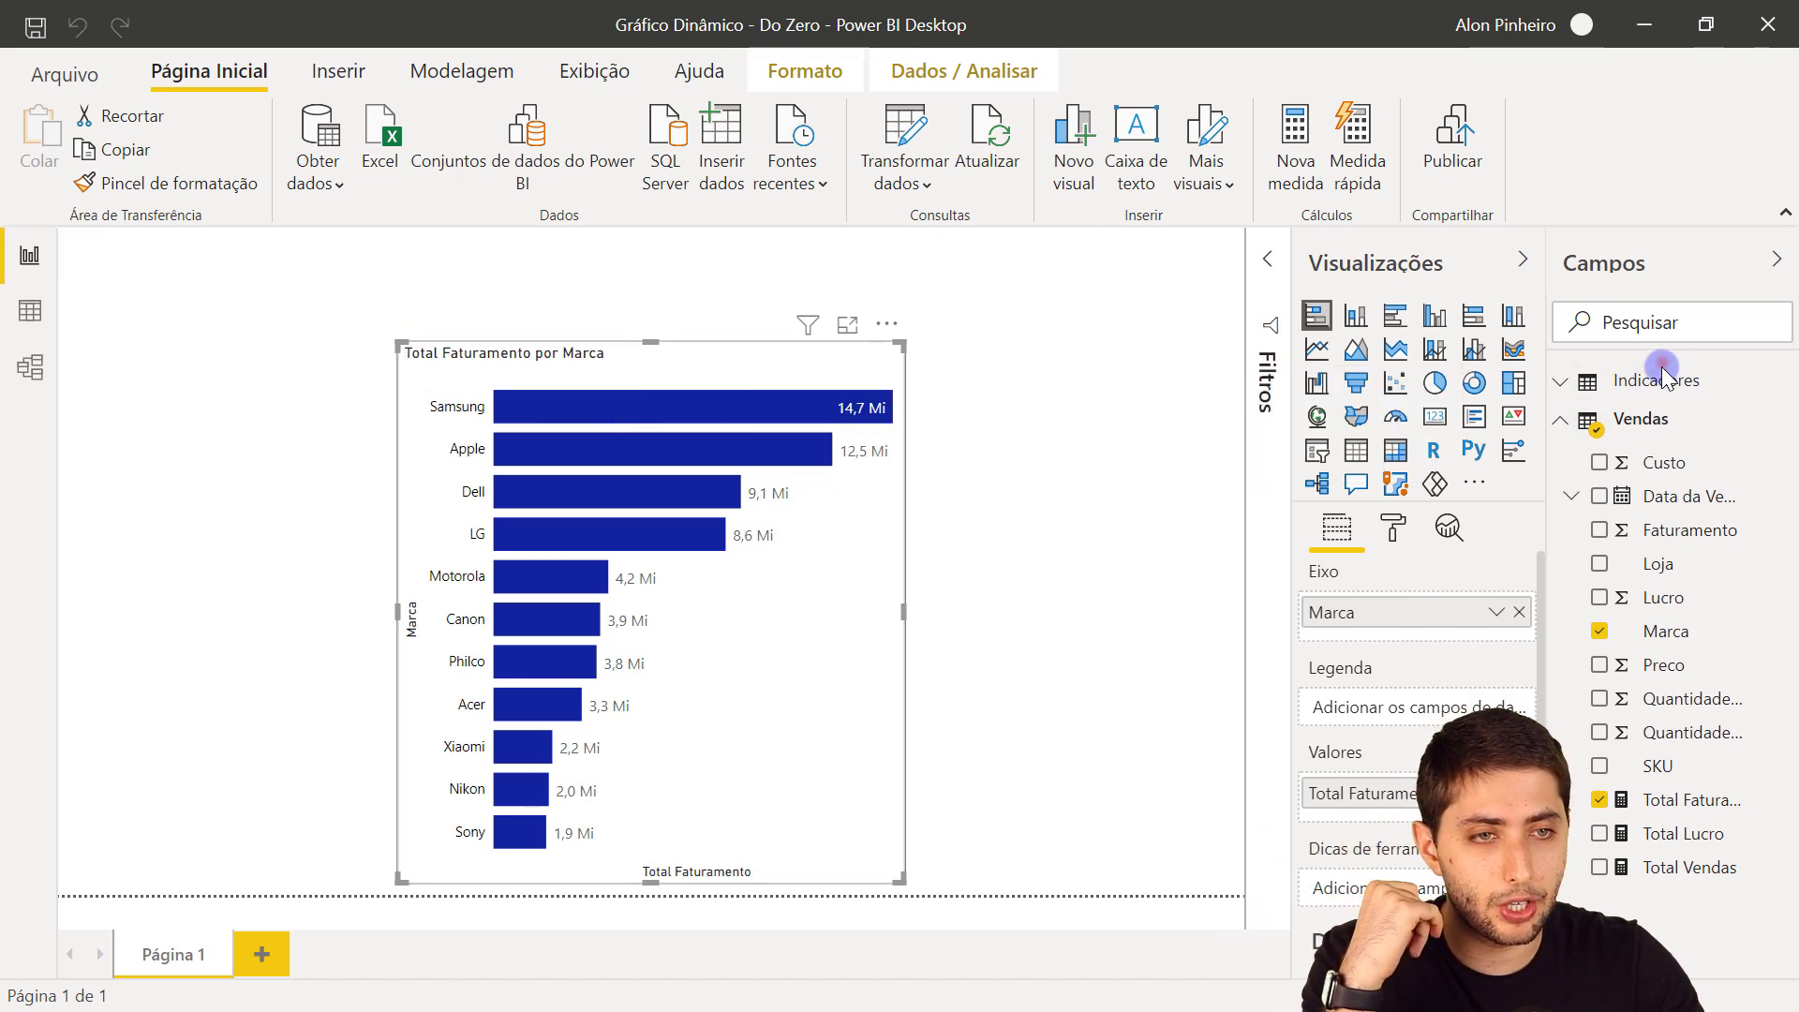
# Step: Examine the Indicadores table and its Medidas column in the data view, and return to the report
pyautogui.click(1610, 381)
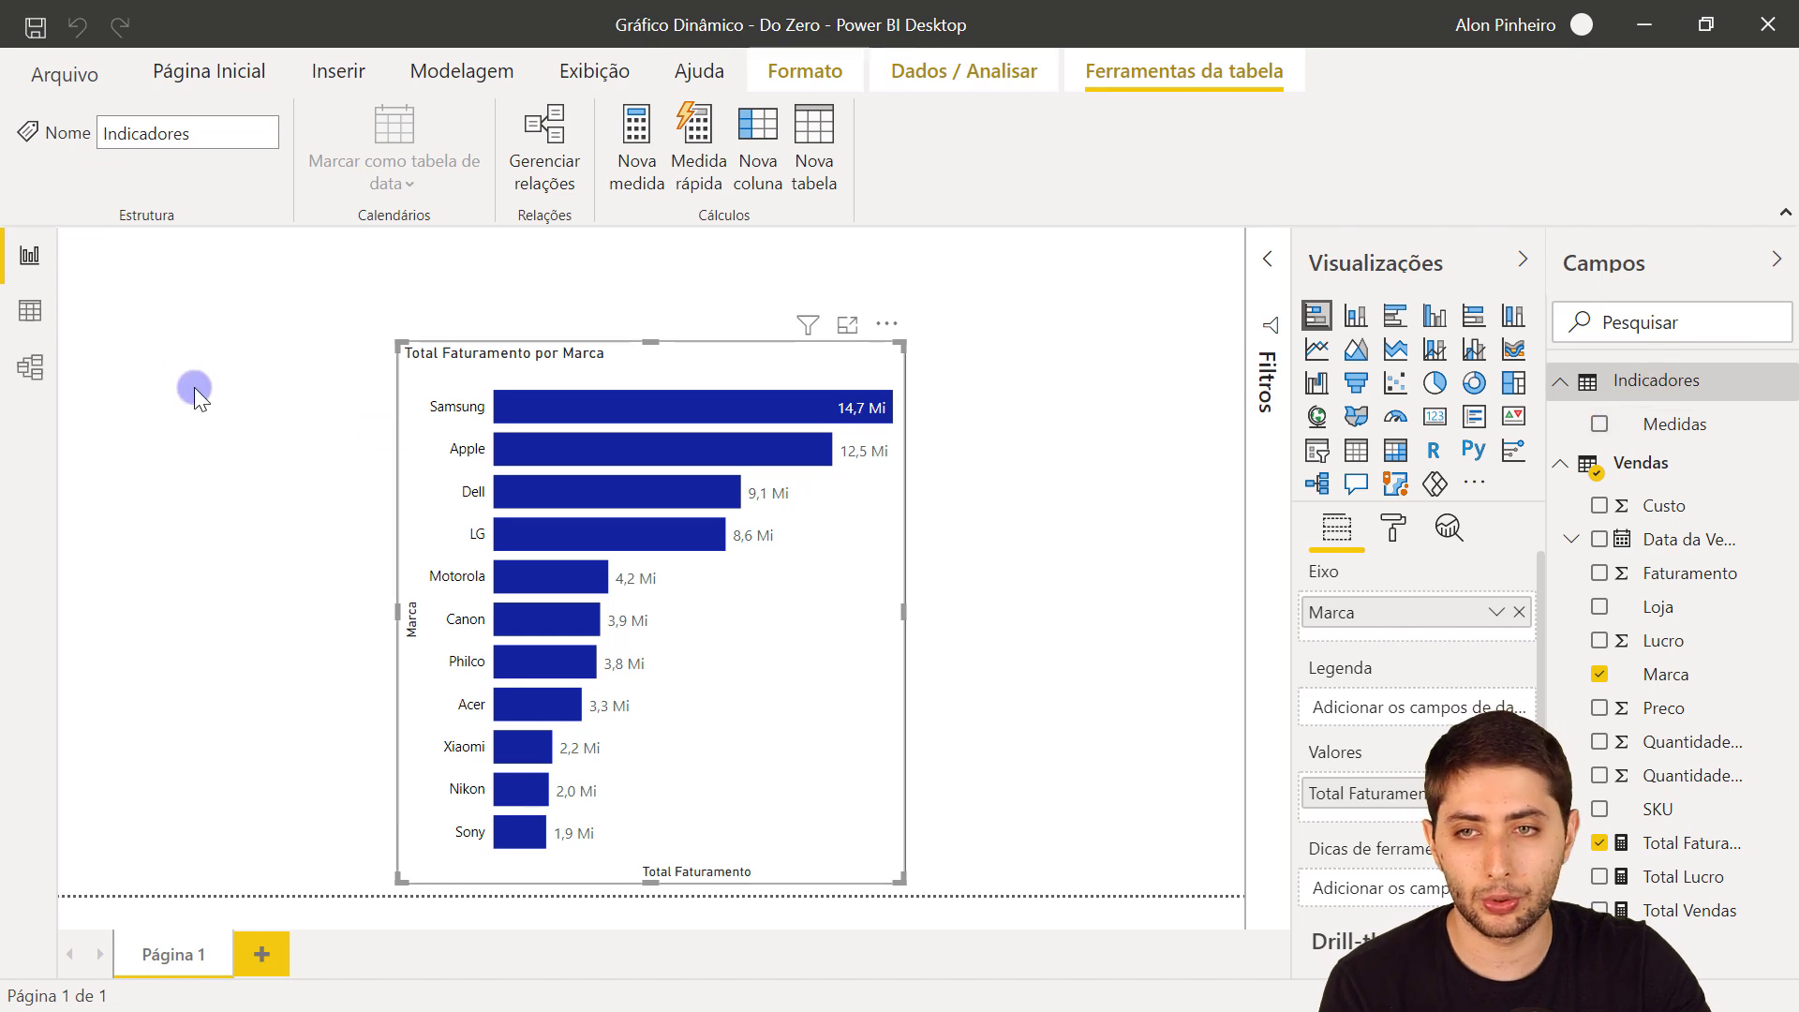
pyautogui.click(31, 315)
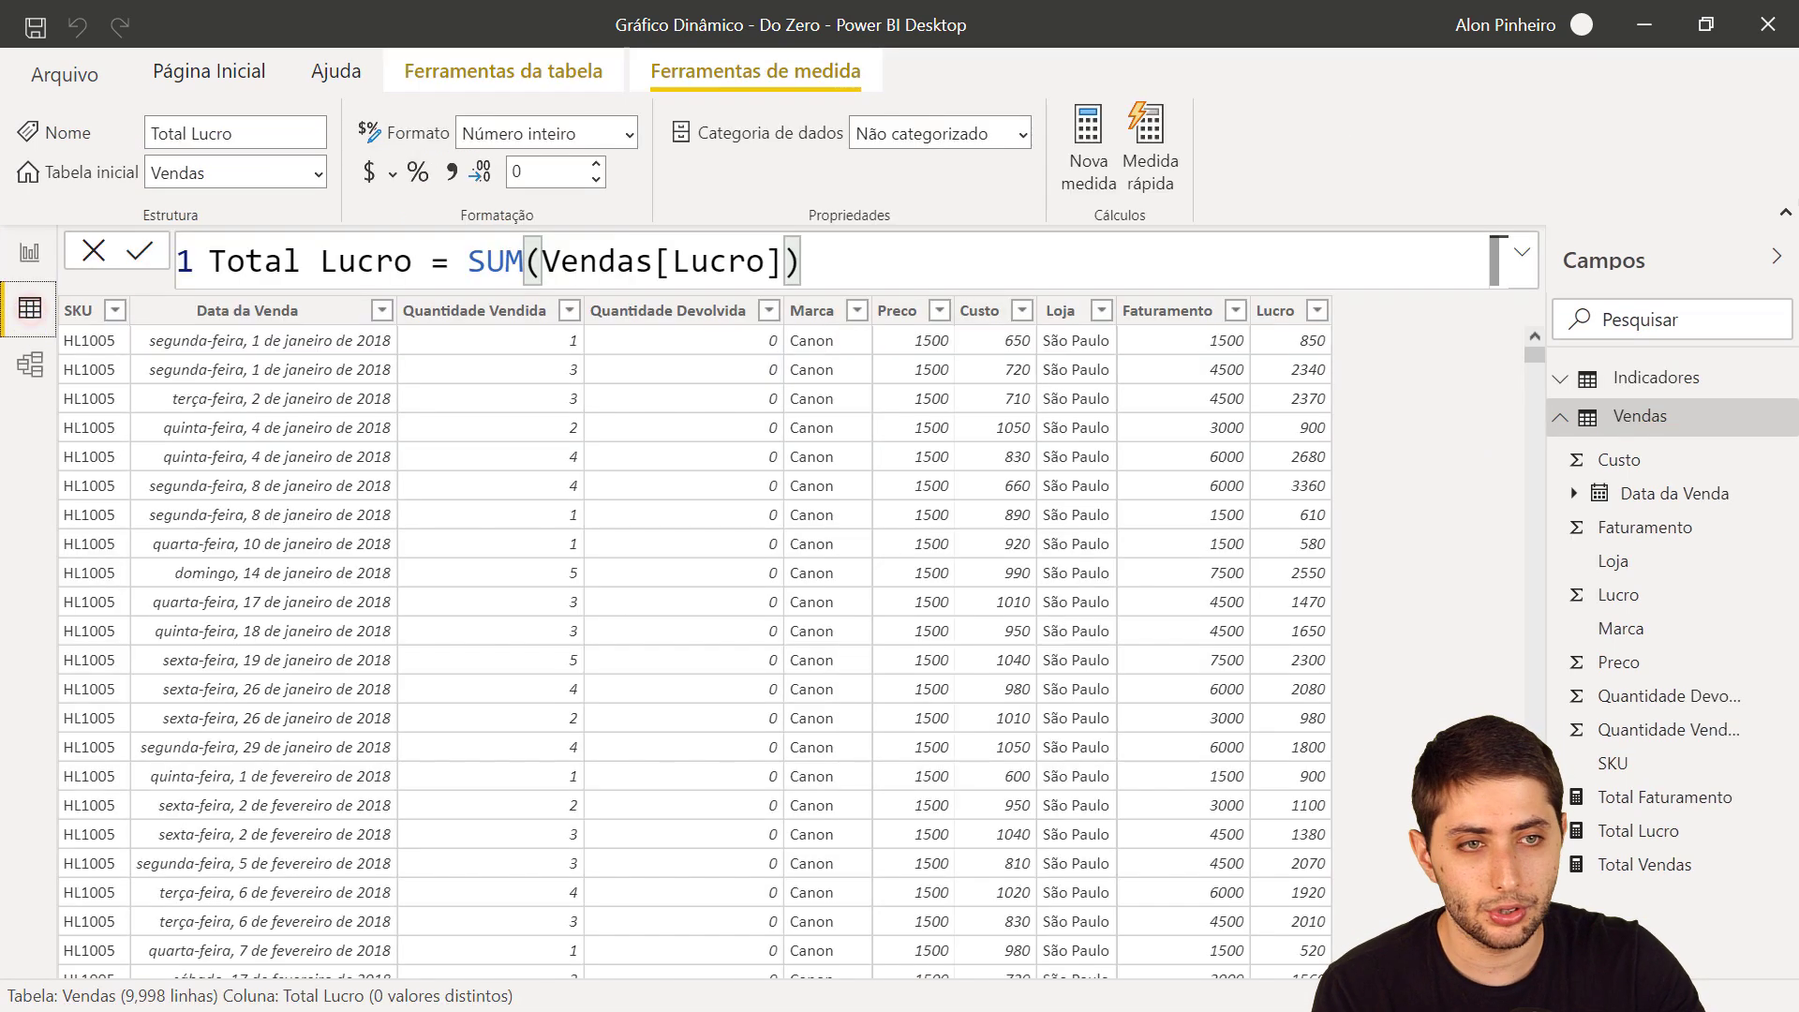
pyautogui.click(1635, 377)
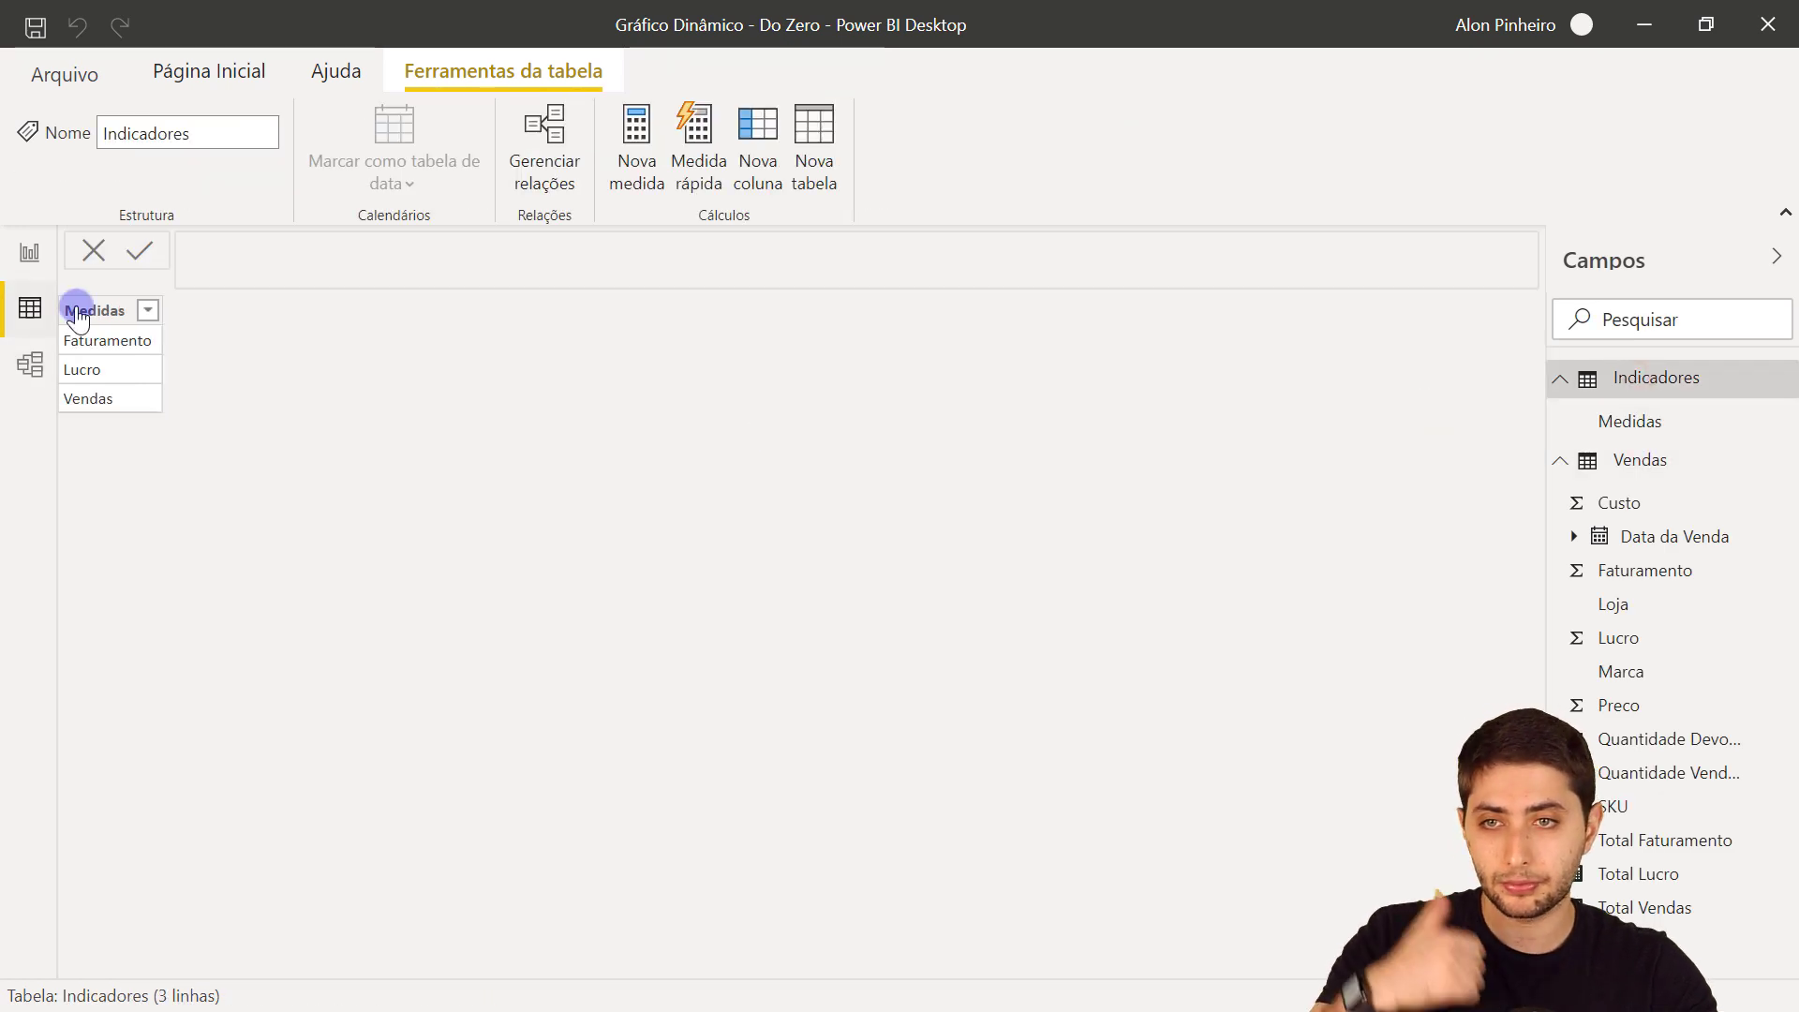
pyautogui.click(120, 317)
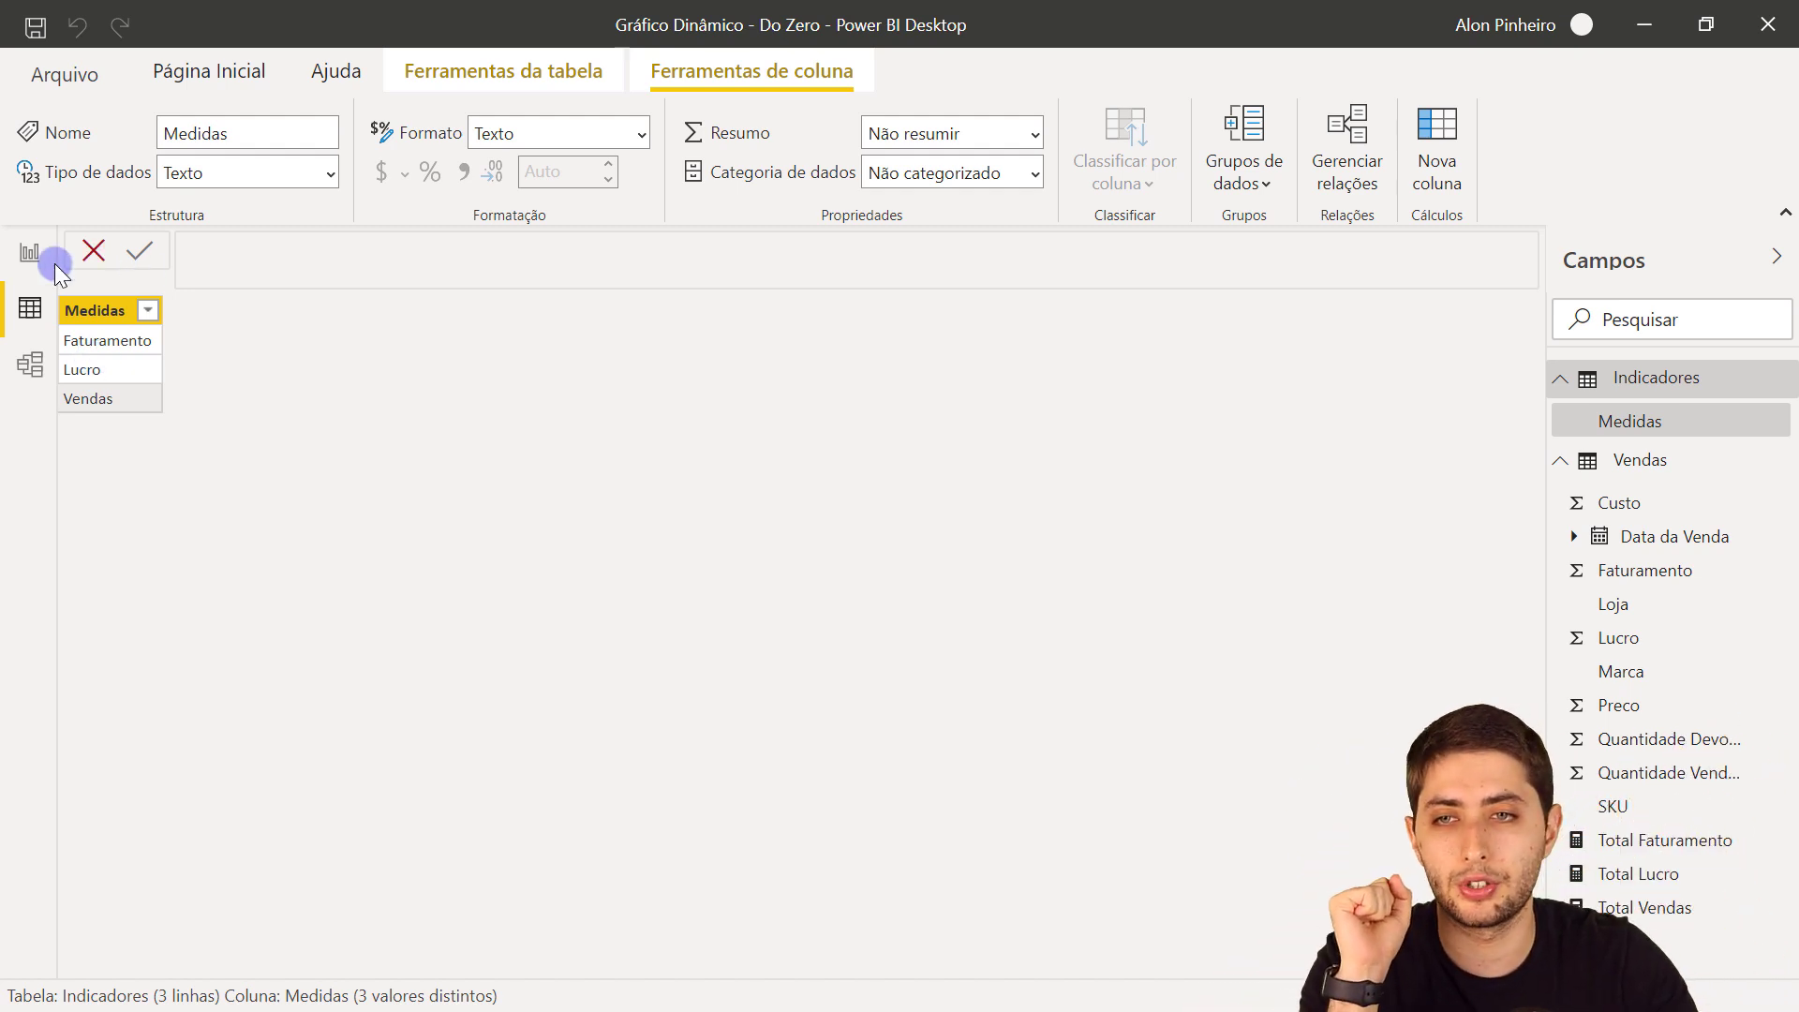
pyautogui.click(30, 253)
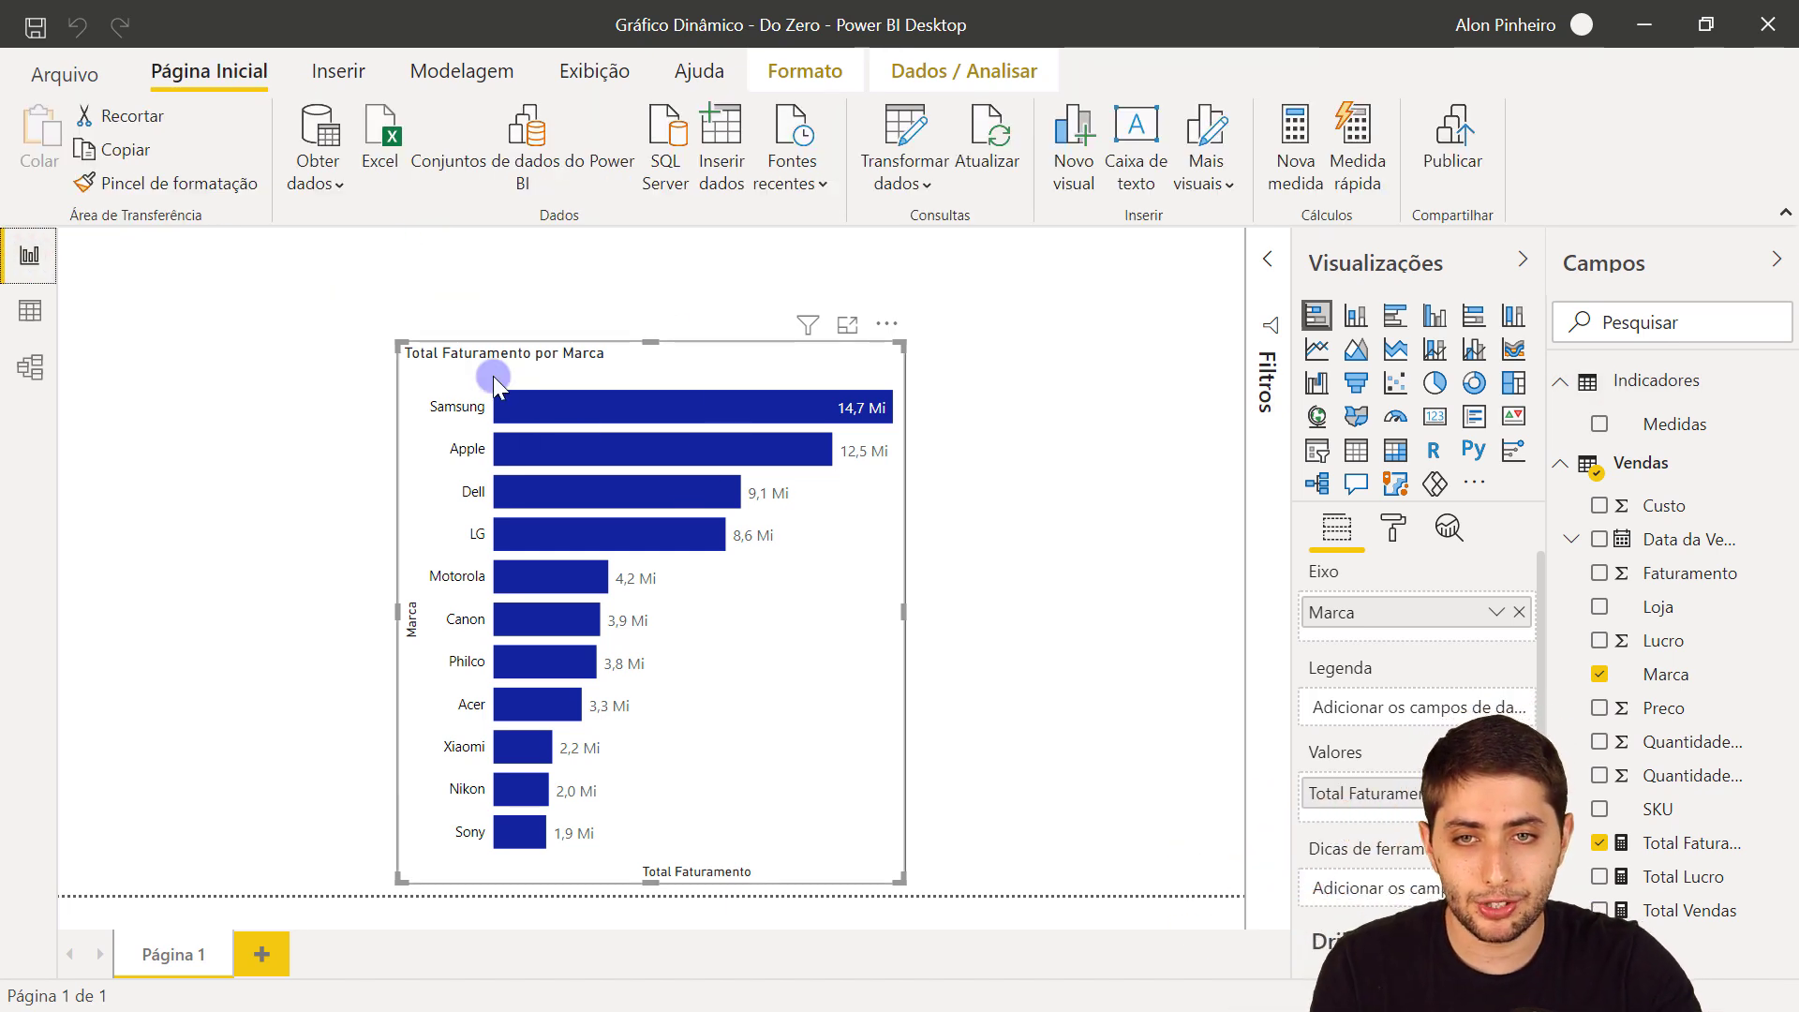
pyautogui.moveTo(240, 523)
pyautogui.mouseDown()
pyautogui.moveTo(183, 514)
pyautogui.moveTo(243, 547)
pyautogui.mouseUp()
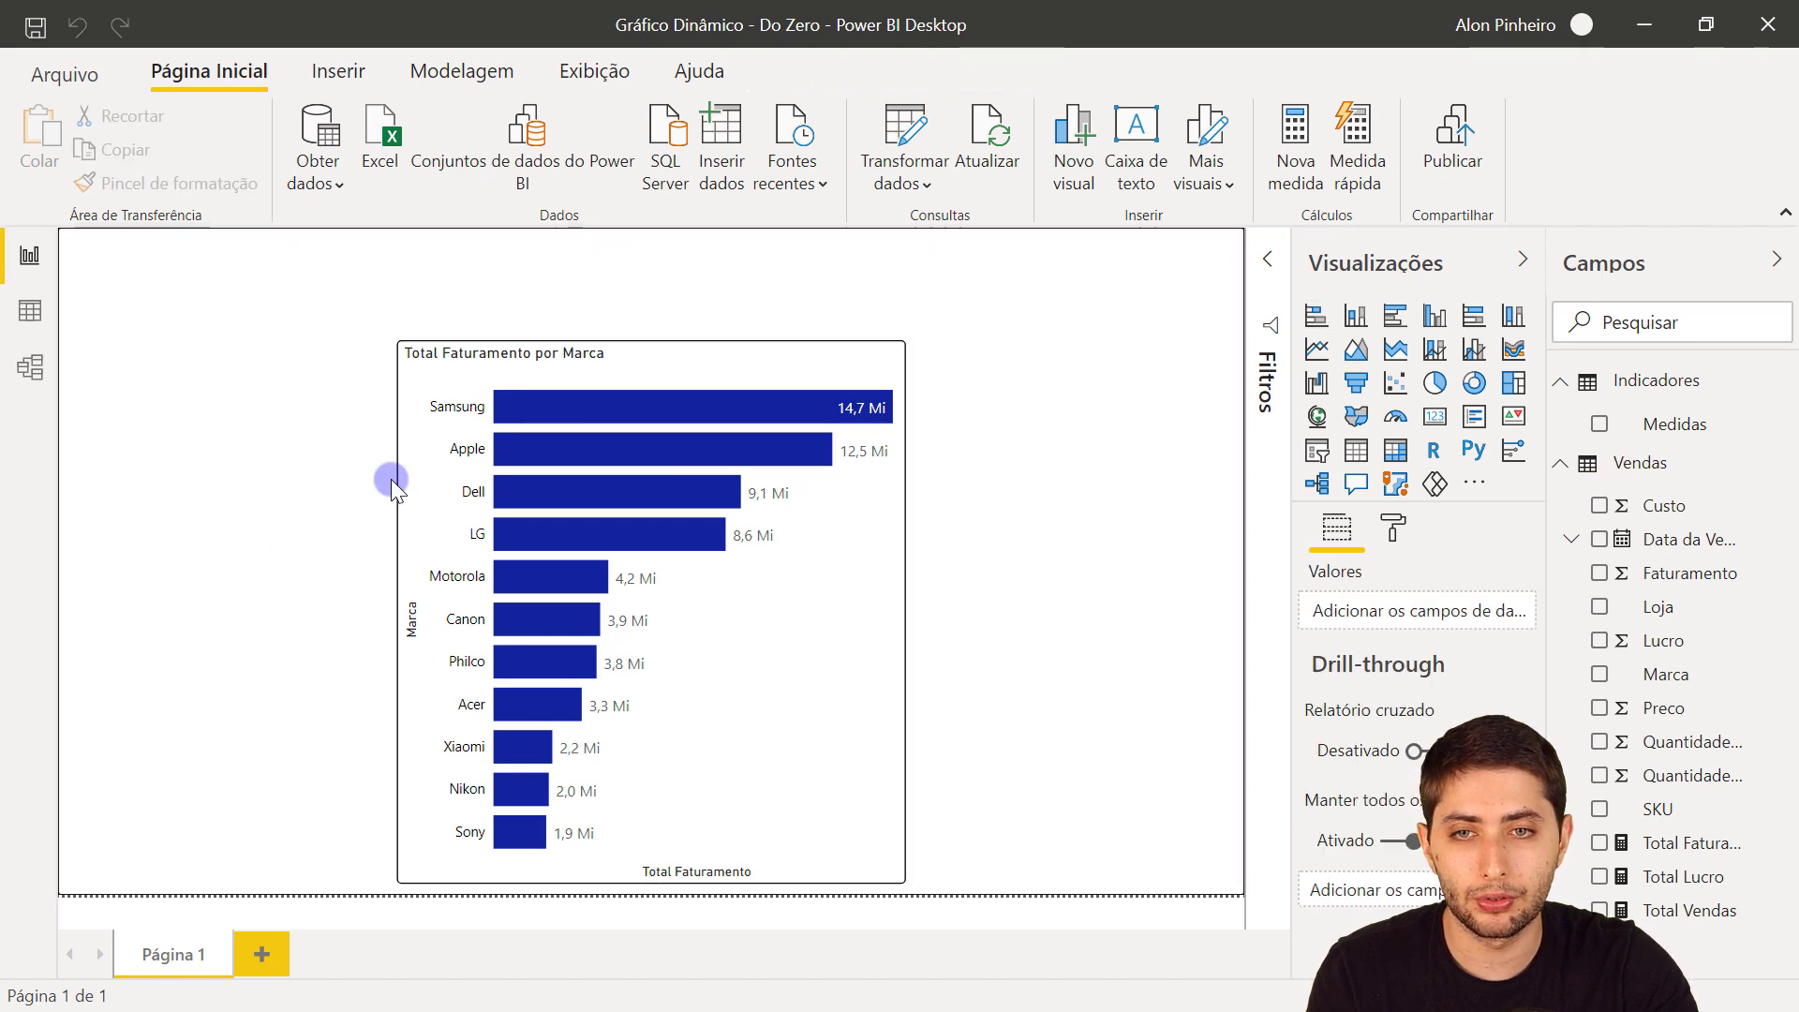
pyautogui.click(409, 439)
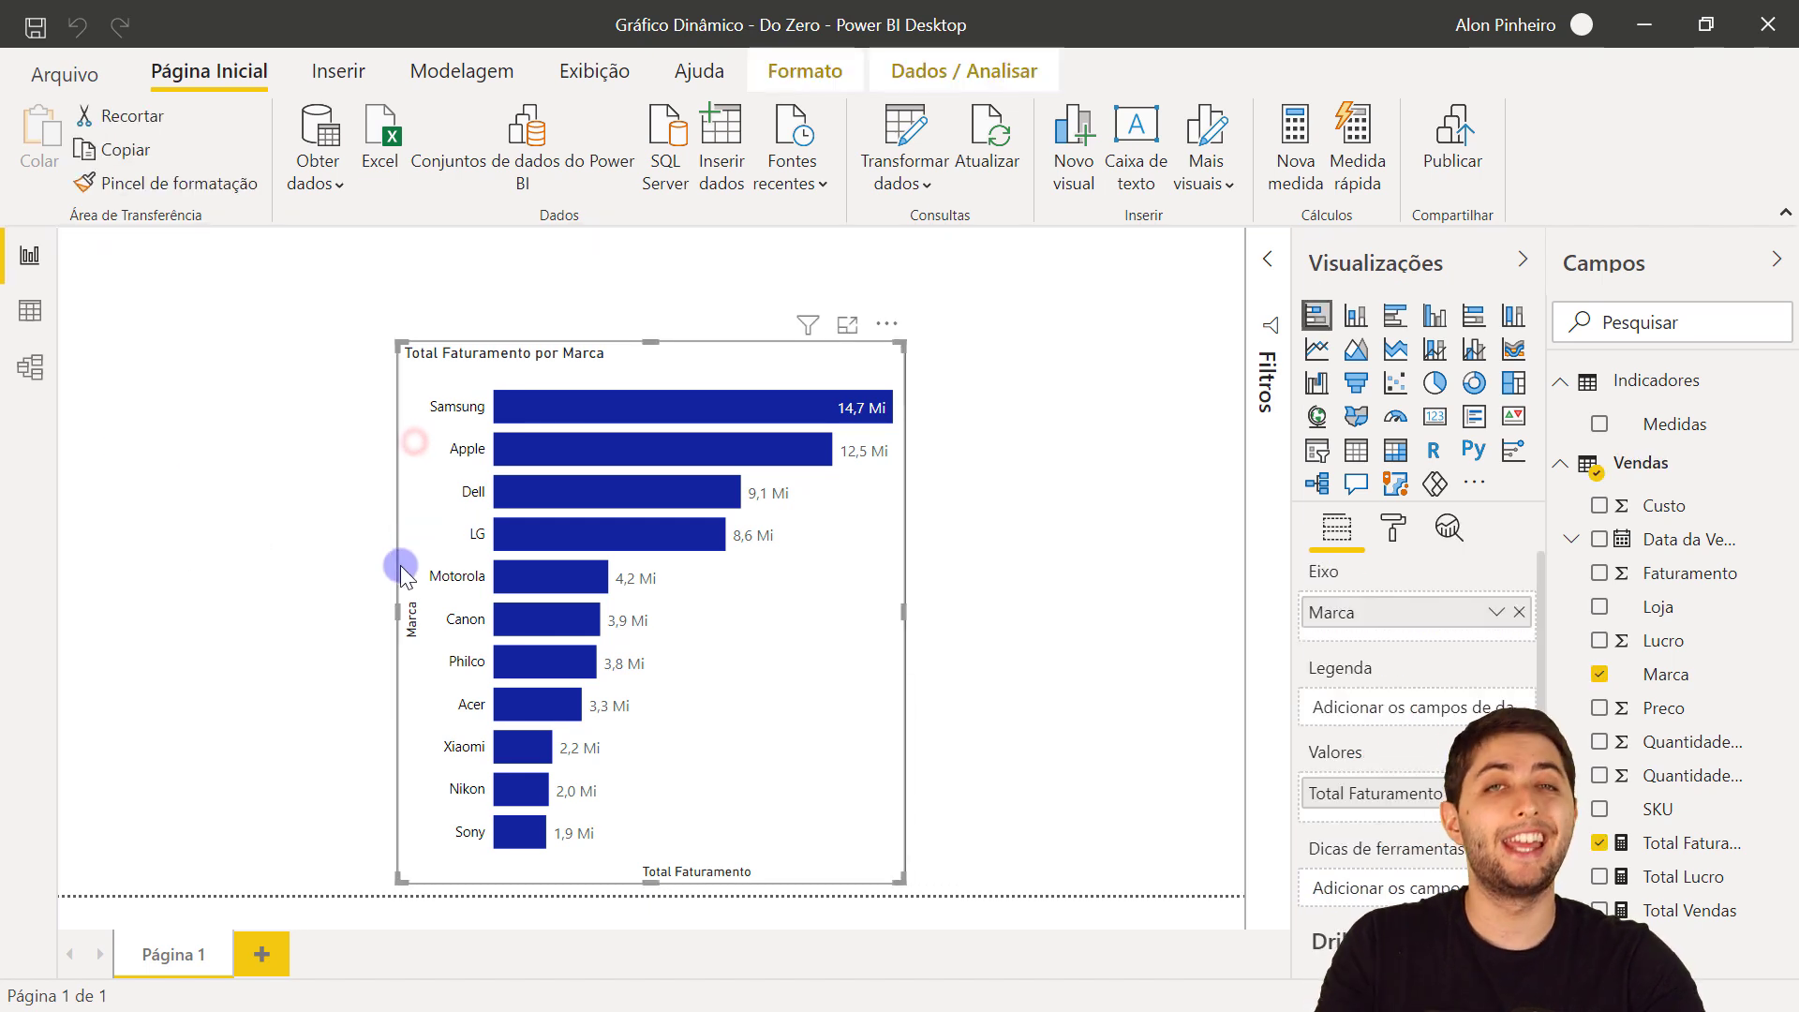
pyautogui.click(302, 509)
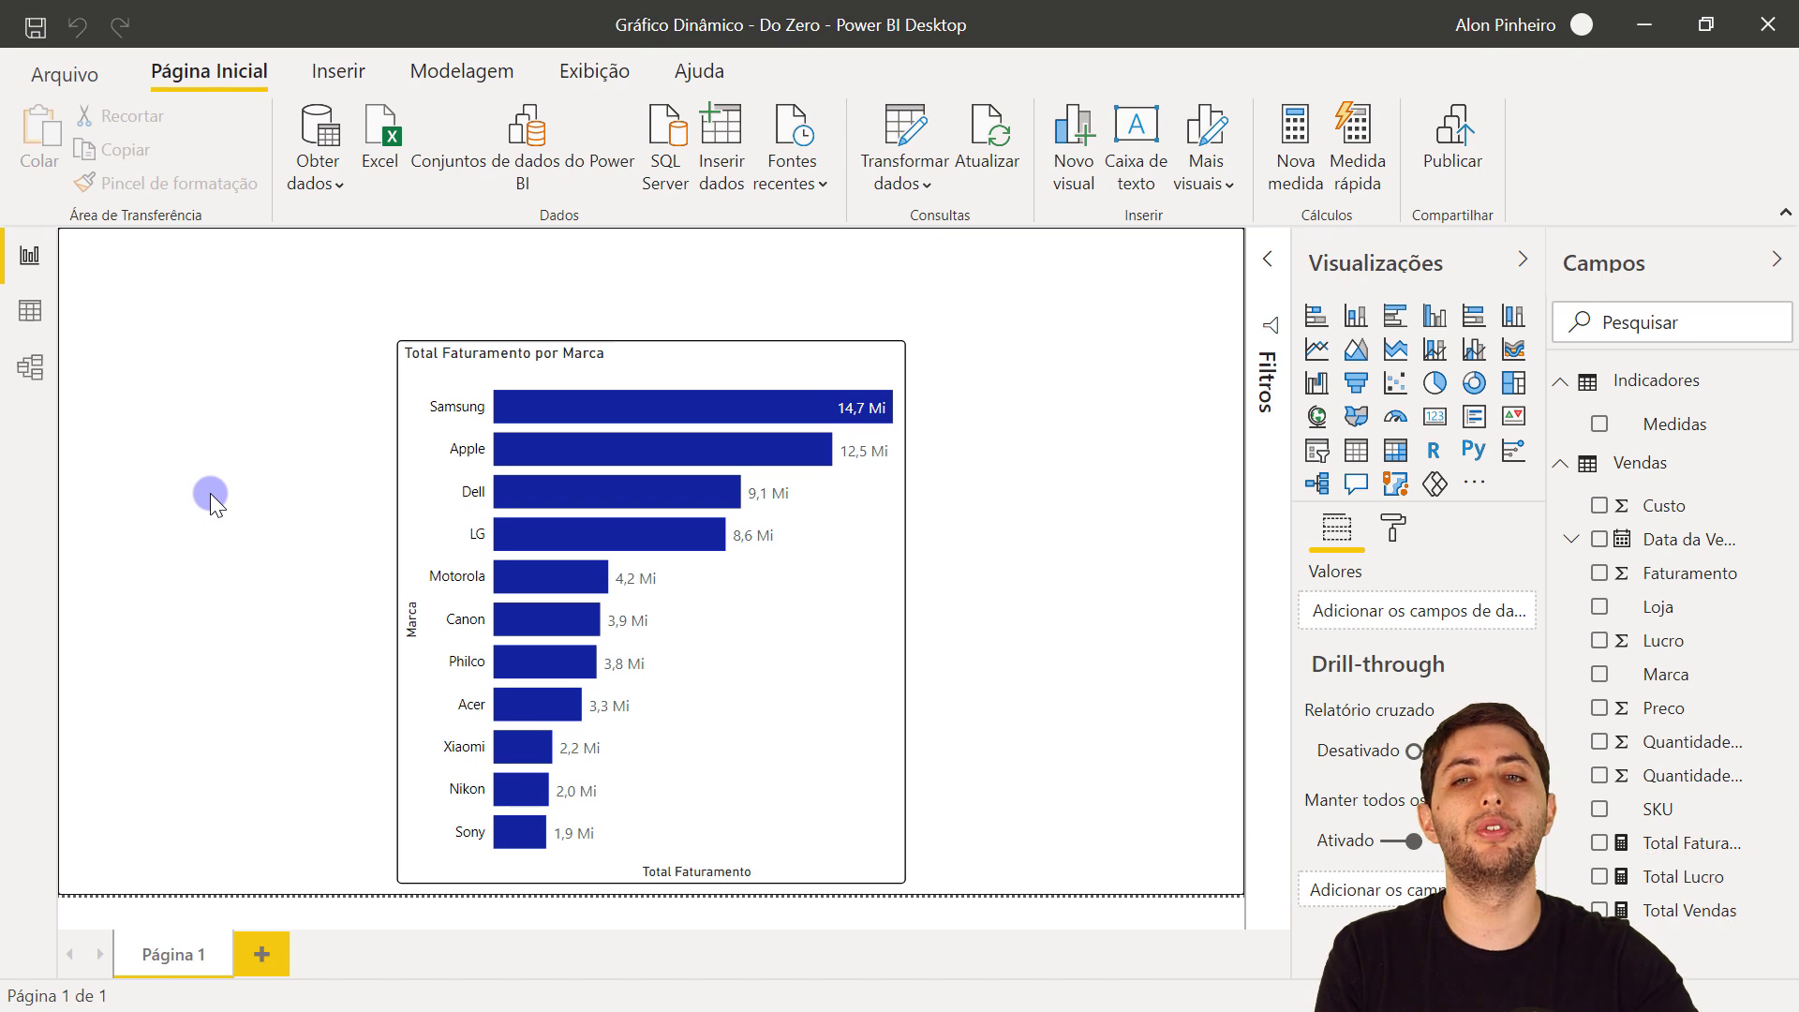
pyautogui.moveTo(288, 464); pyautogui.dragTo(284, 469)
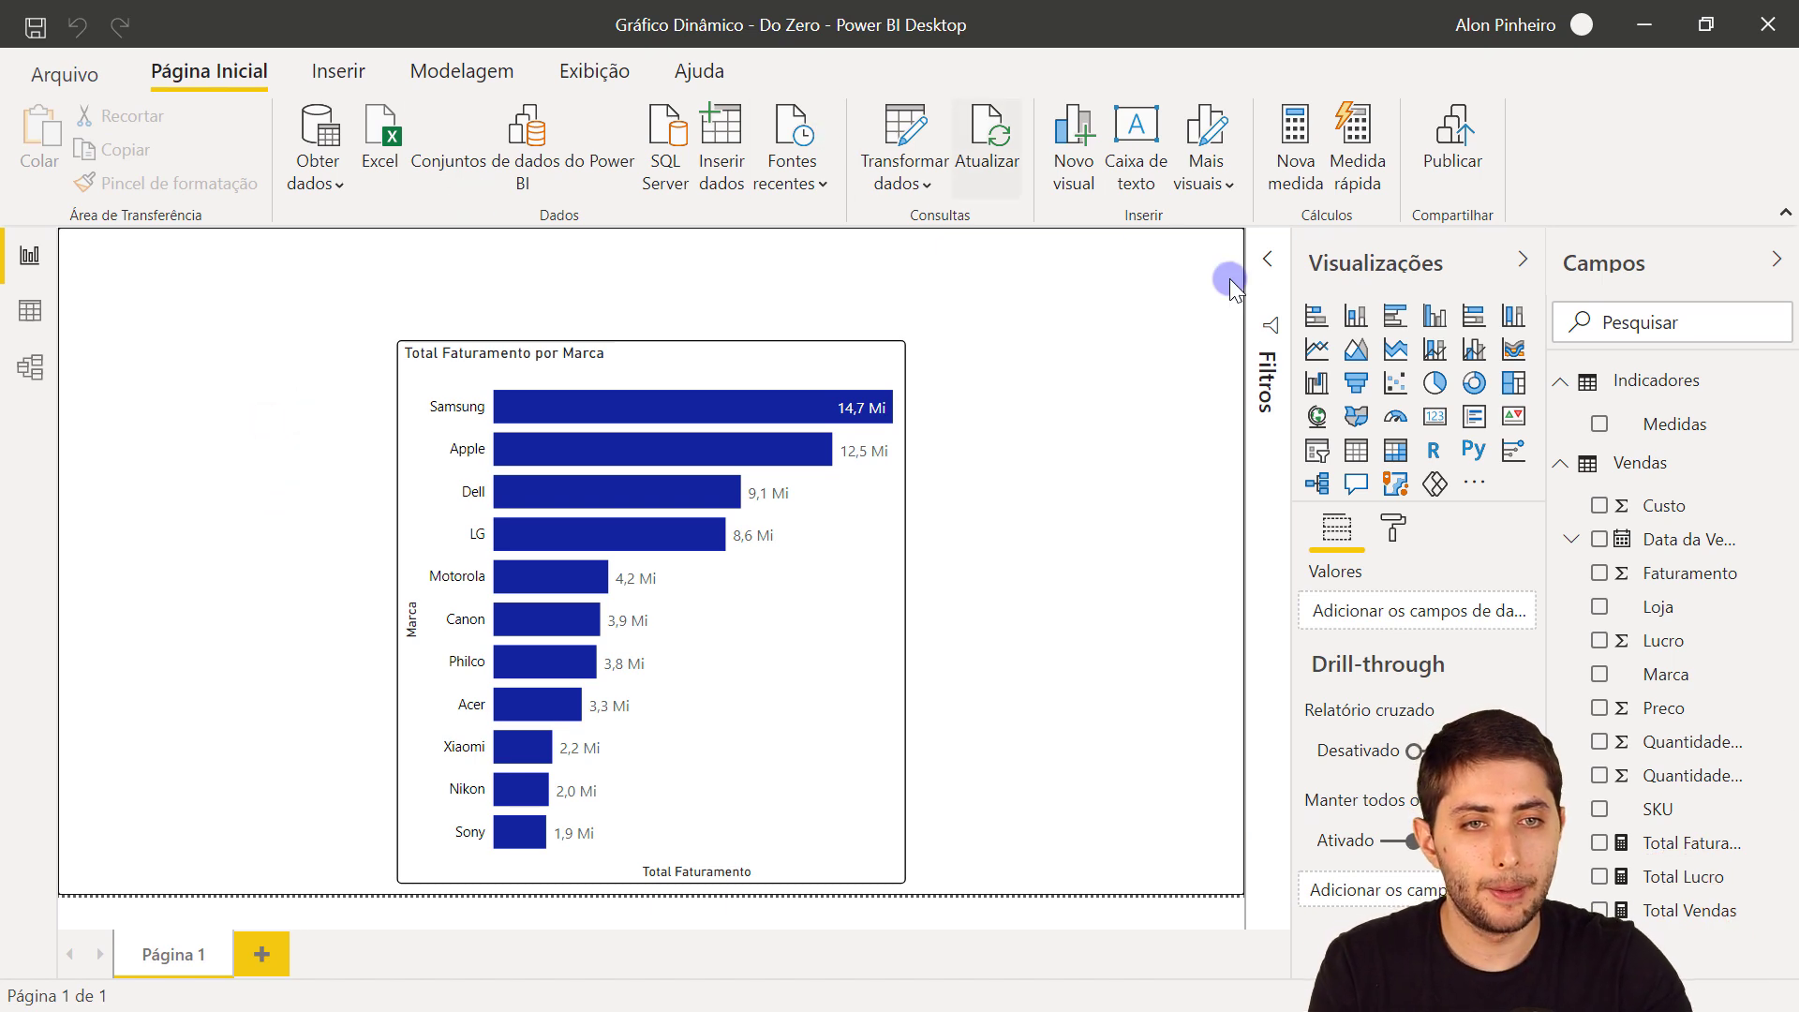
# Step: Add a slicer beside the brand chart, on its left, and fill it with the Medidas field from Indicadores
pyautogui.click(1319, 454)
pyautogui.moveTo(560, 880); pyautogui.dragTo(353, 627)
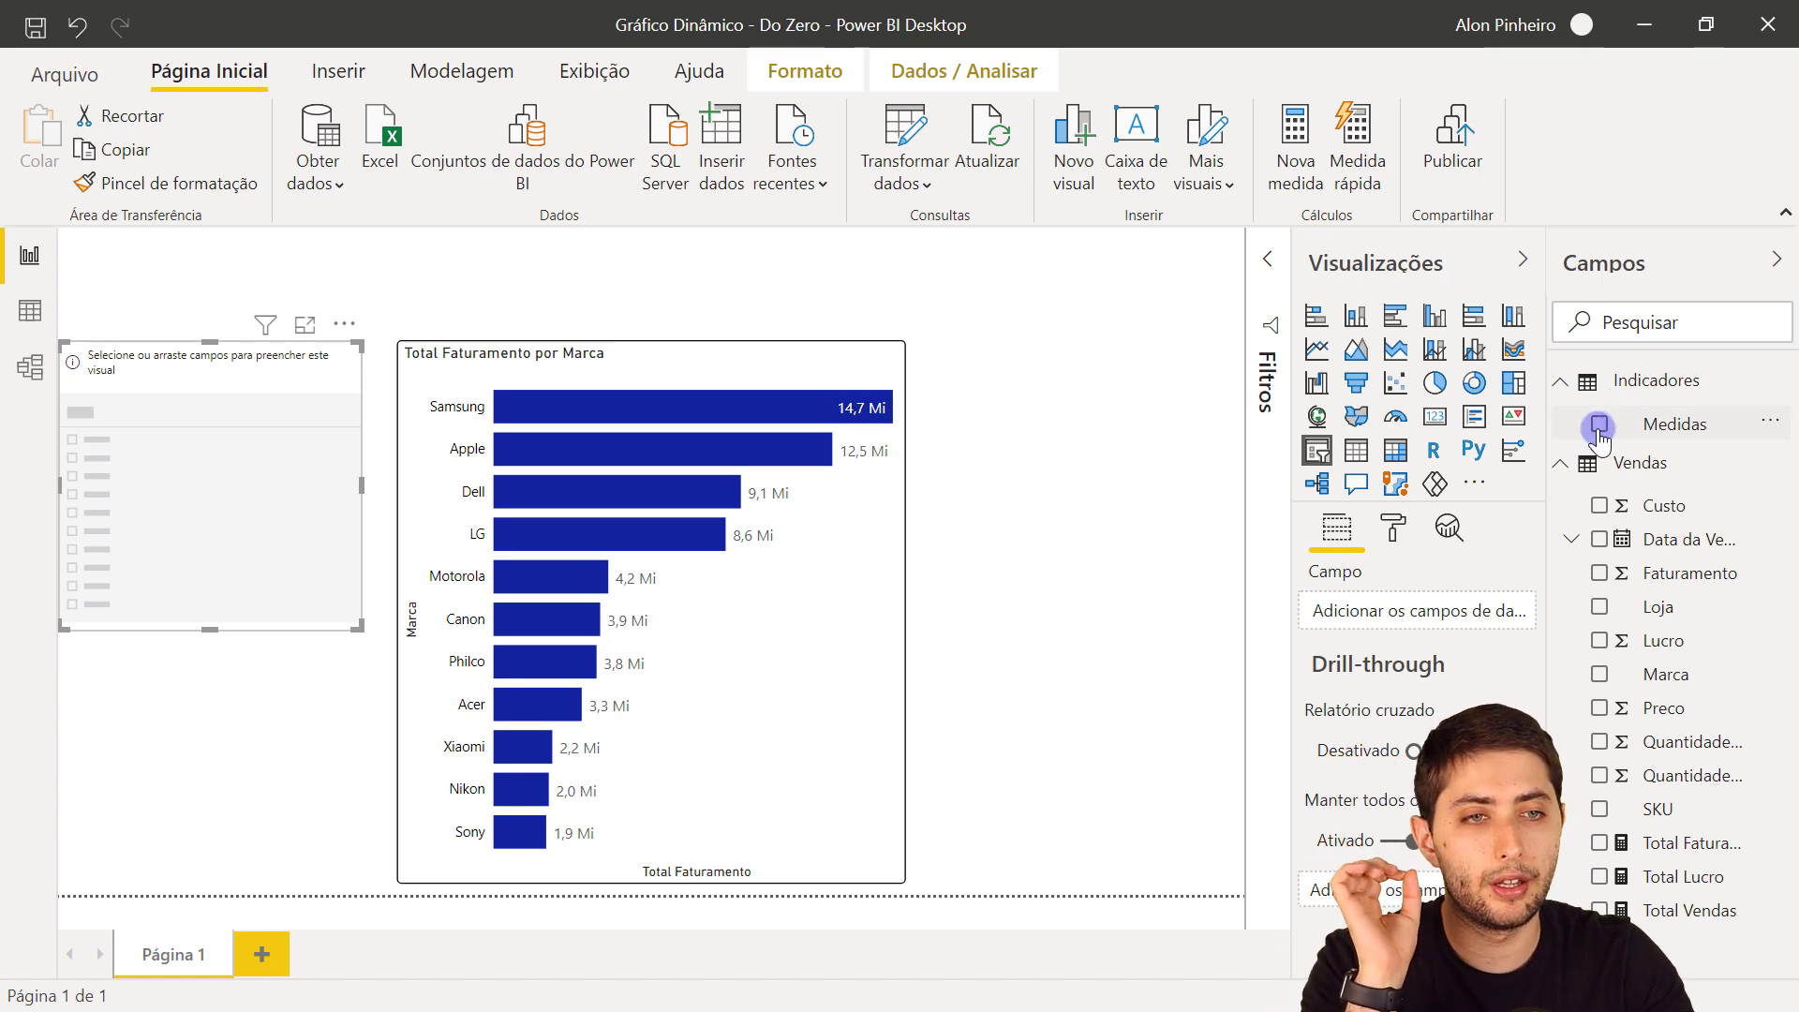
pyautogui.click(1682, 424)
pyautogui.moveTo(1684, 426); pyautogui.dragTo(1455, 621)
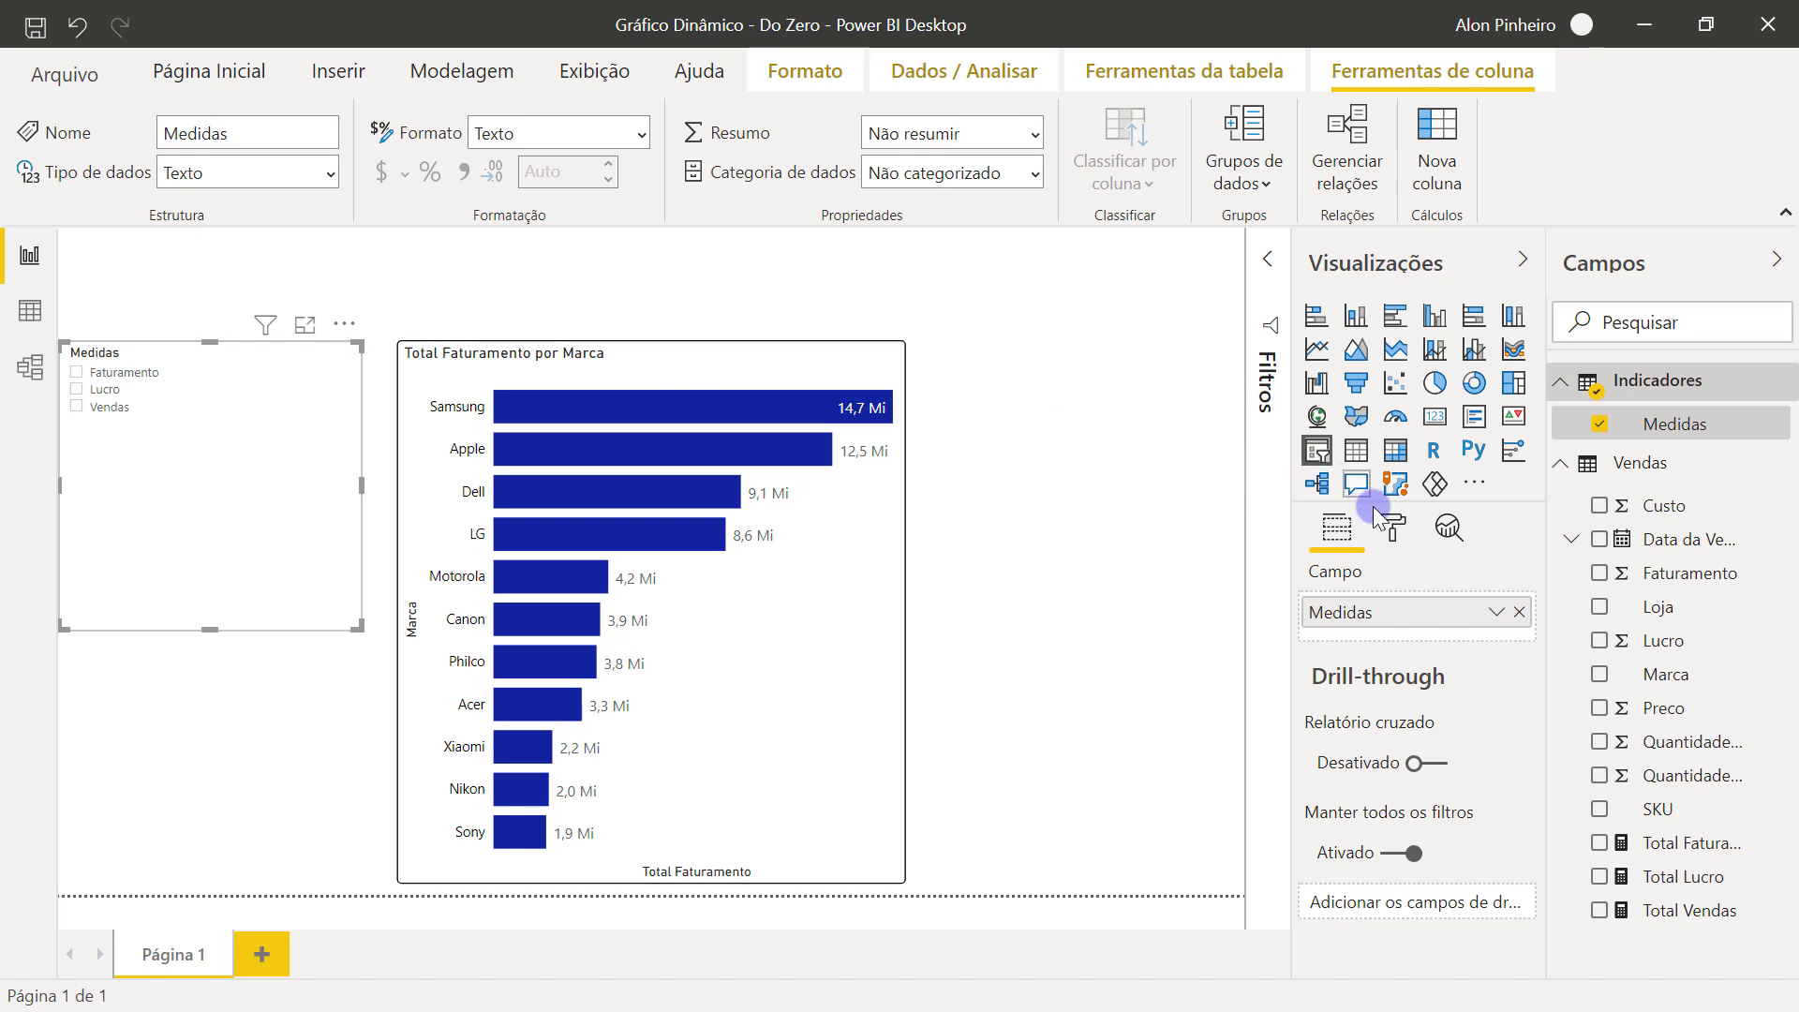
# Step: Increase the text size of the Medidas slicer's items to 18 pt
pyautogui.click(1398, 532)
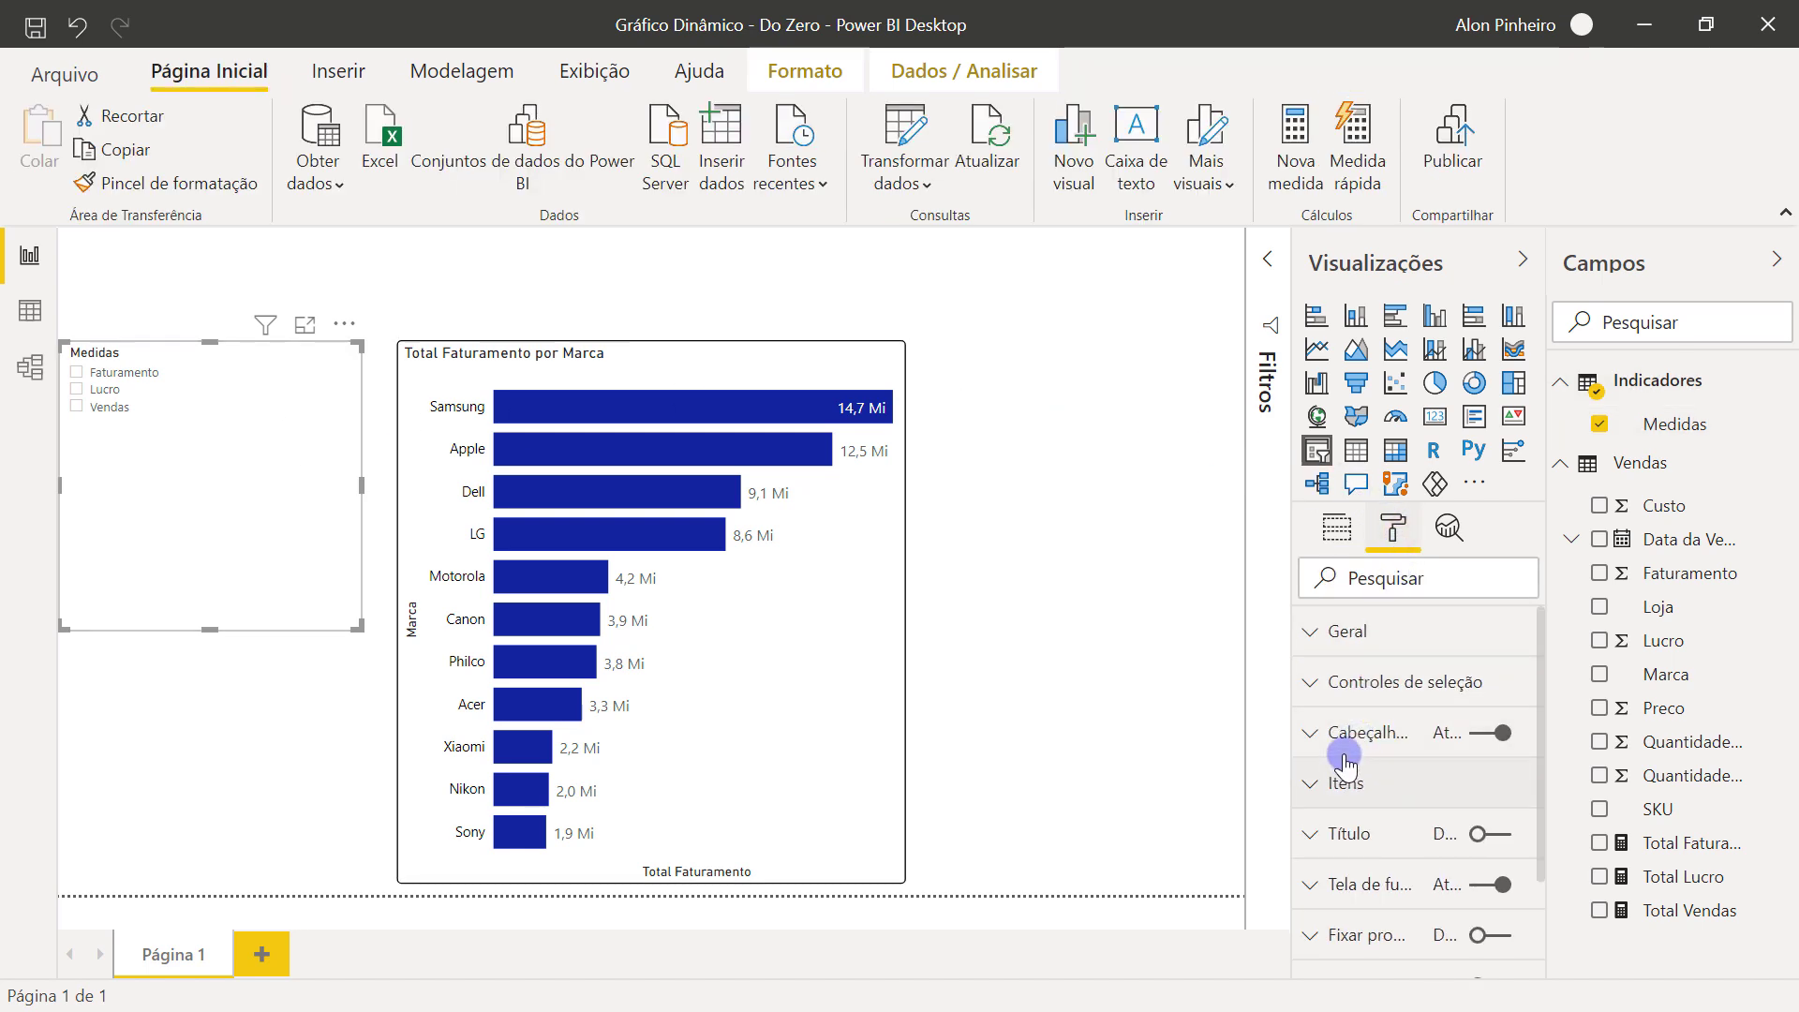
pyautogui.click(1373, 784)
pyautogui.scroll(-5, 1385, 762)
pyautogui.scroll(1, 1393, 750)
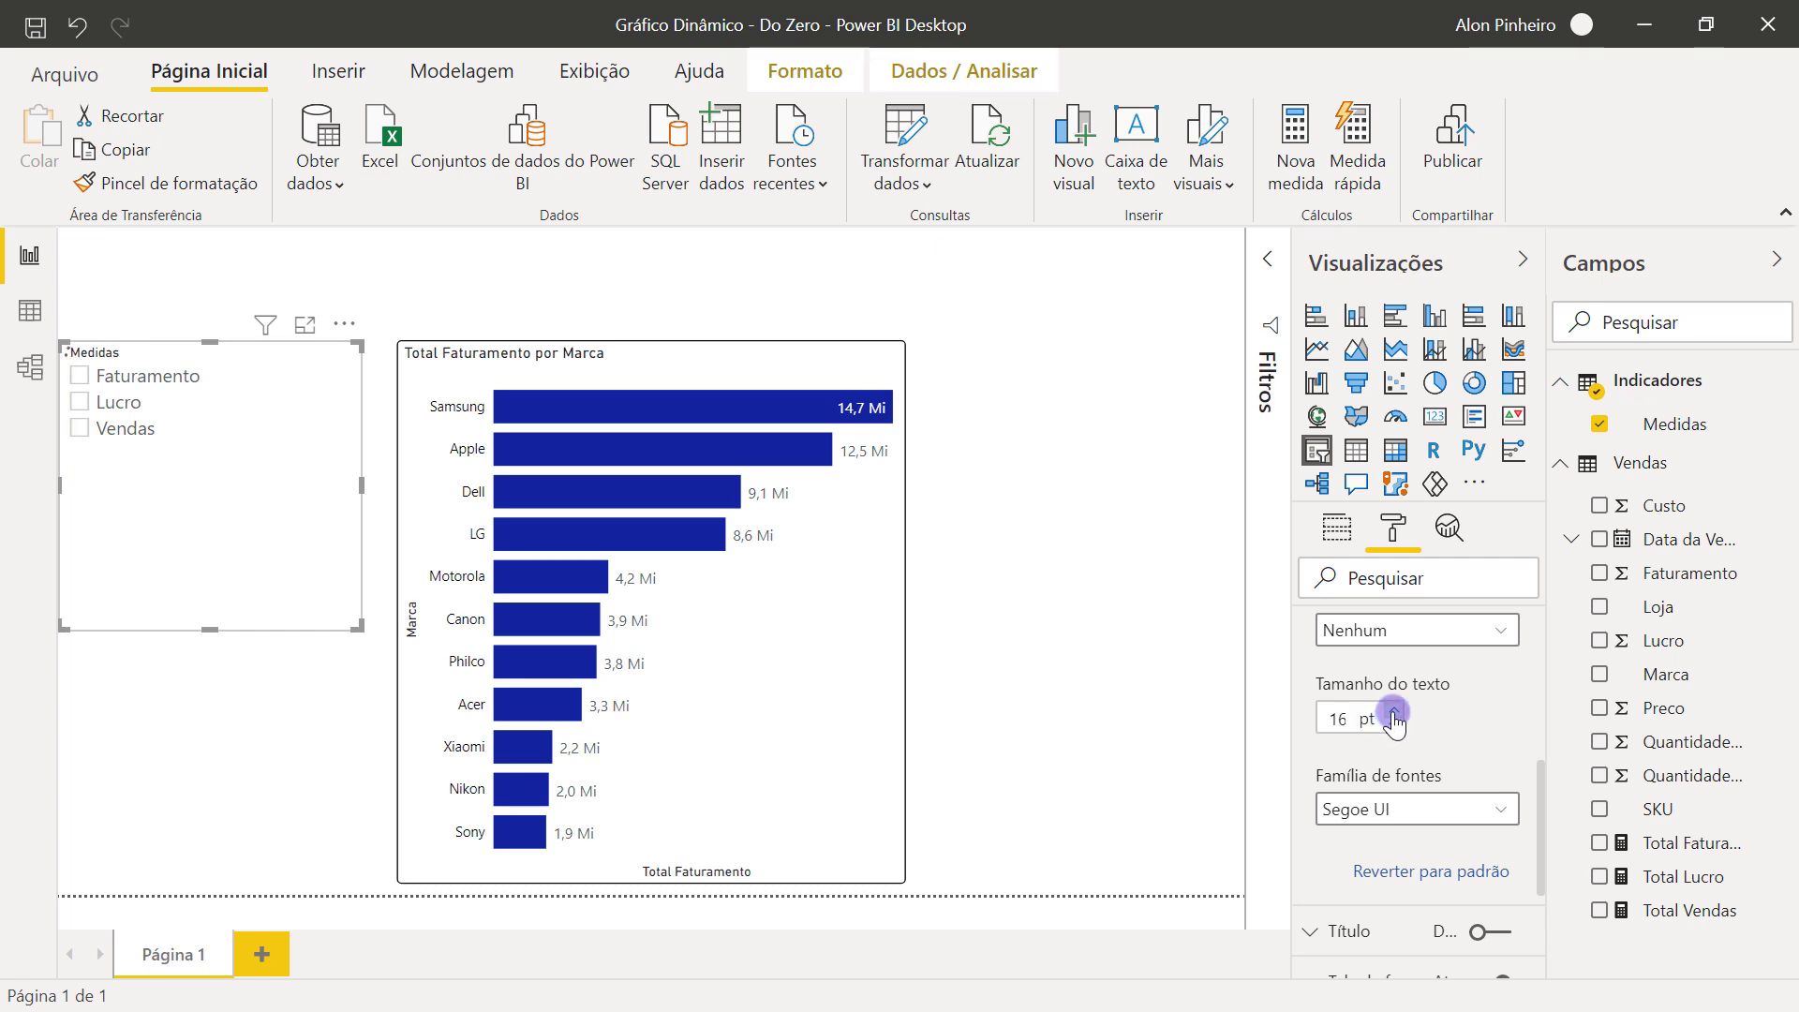
pyautogui.click(1394, 708)
pyautogui.click(1395, 709)
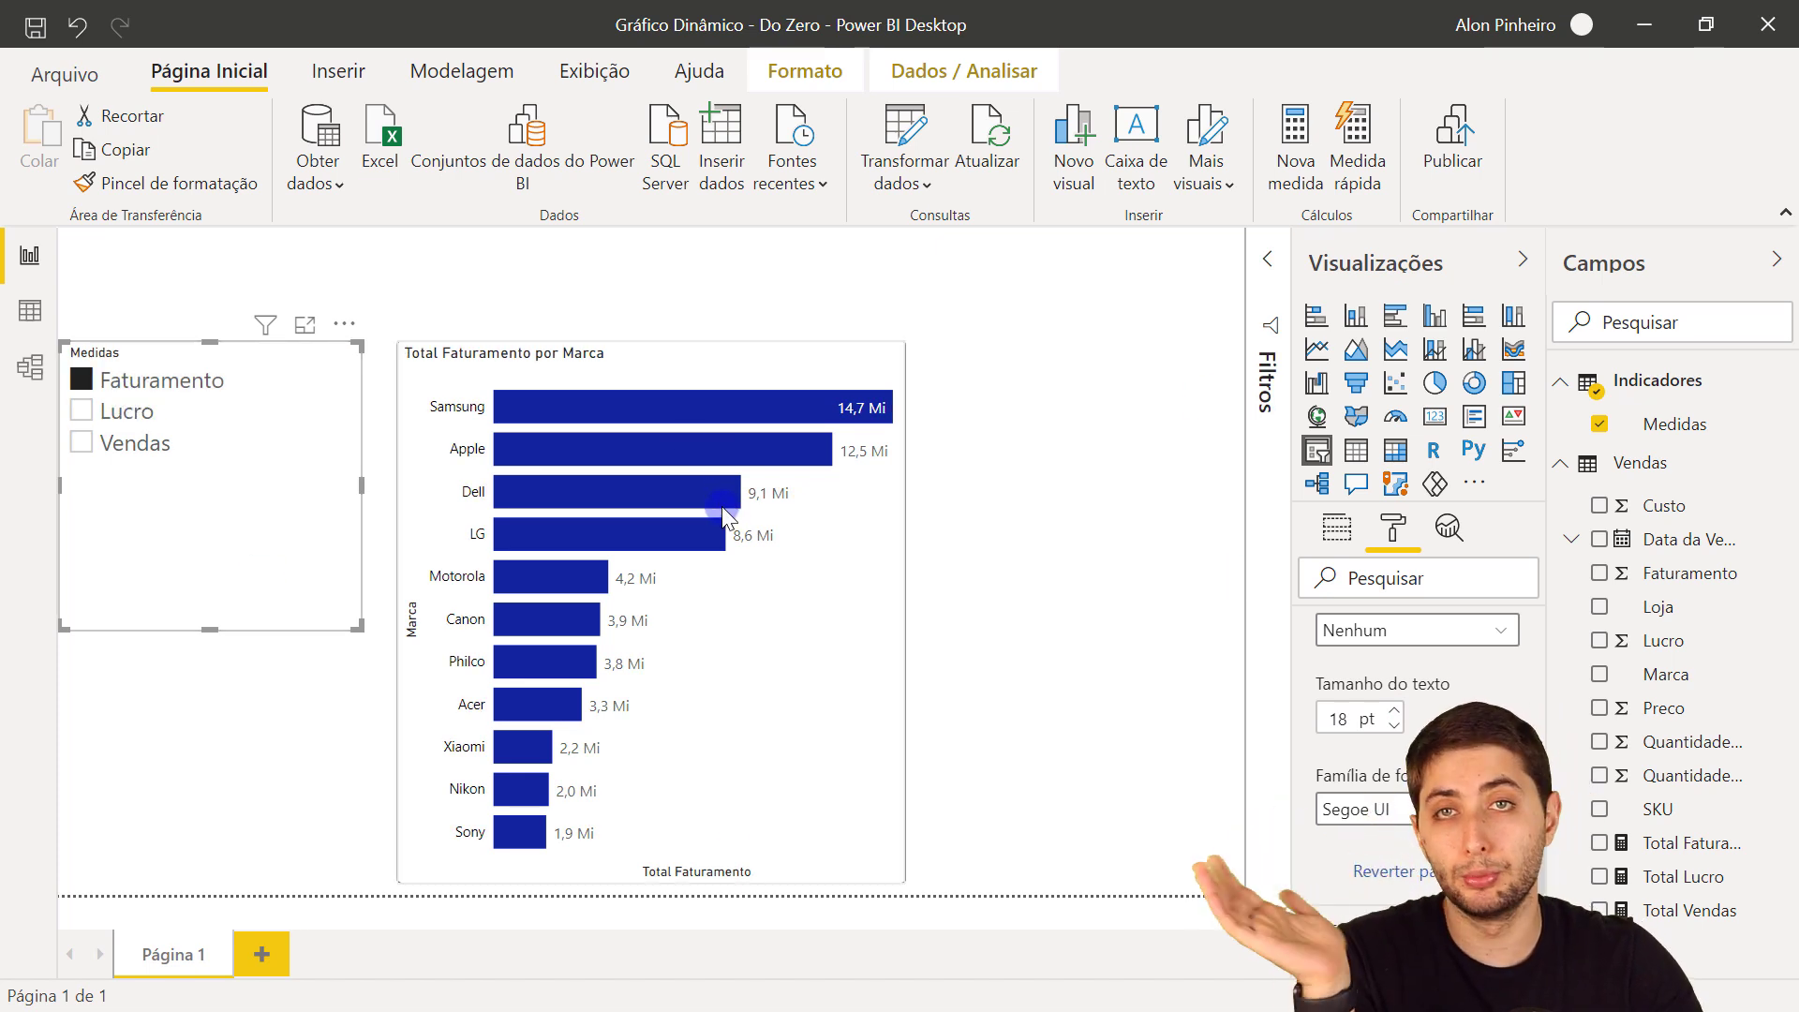
# Step: Test the Medidas slicer by selecting Lucro and Vendas, and review the fields assigned to the brand chart
pyautogui.click(82, 412)
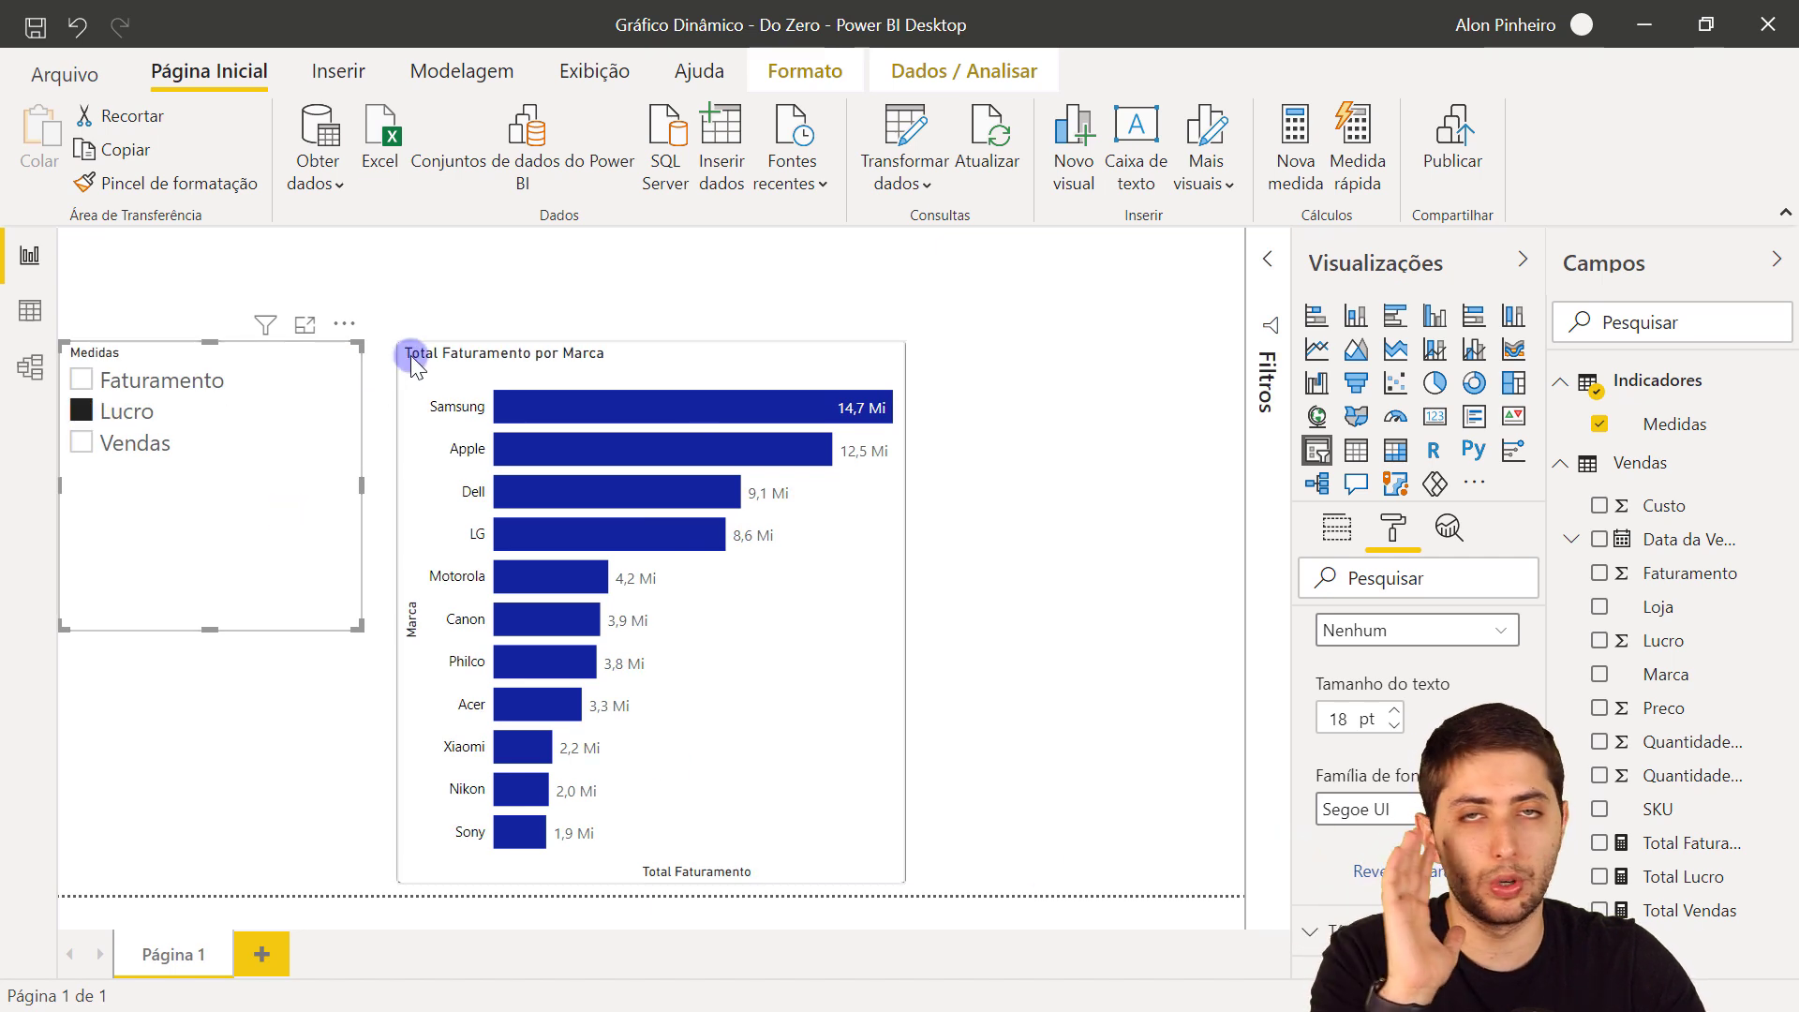
pyautogui.click(139, 443)
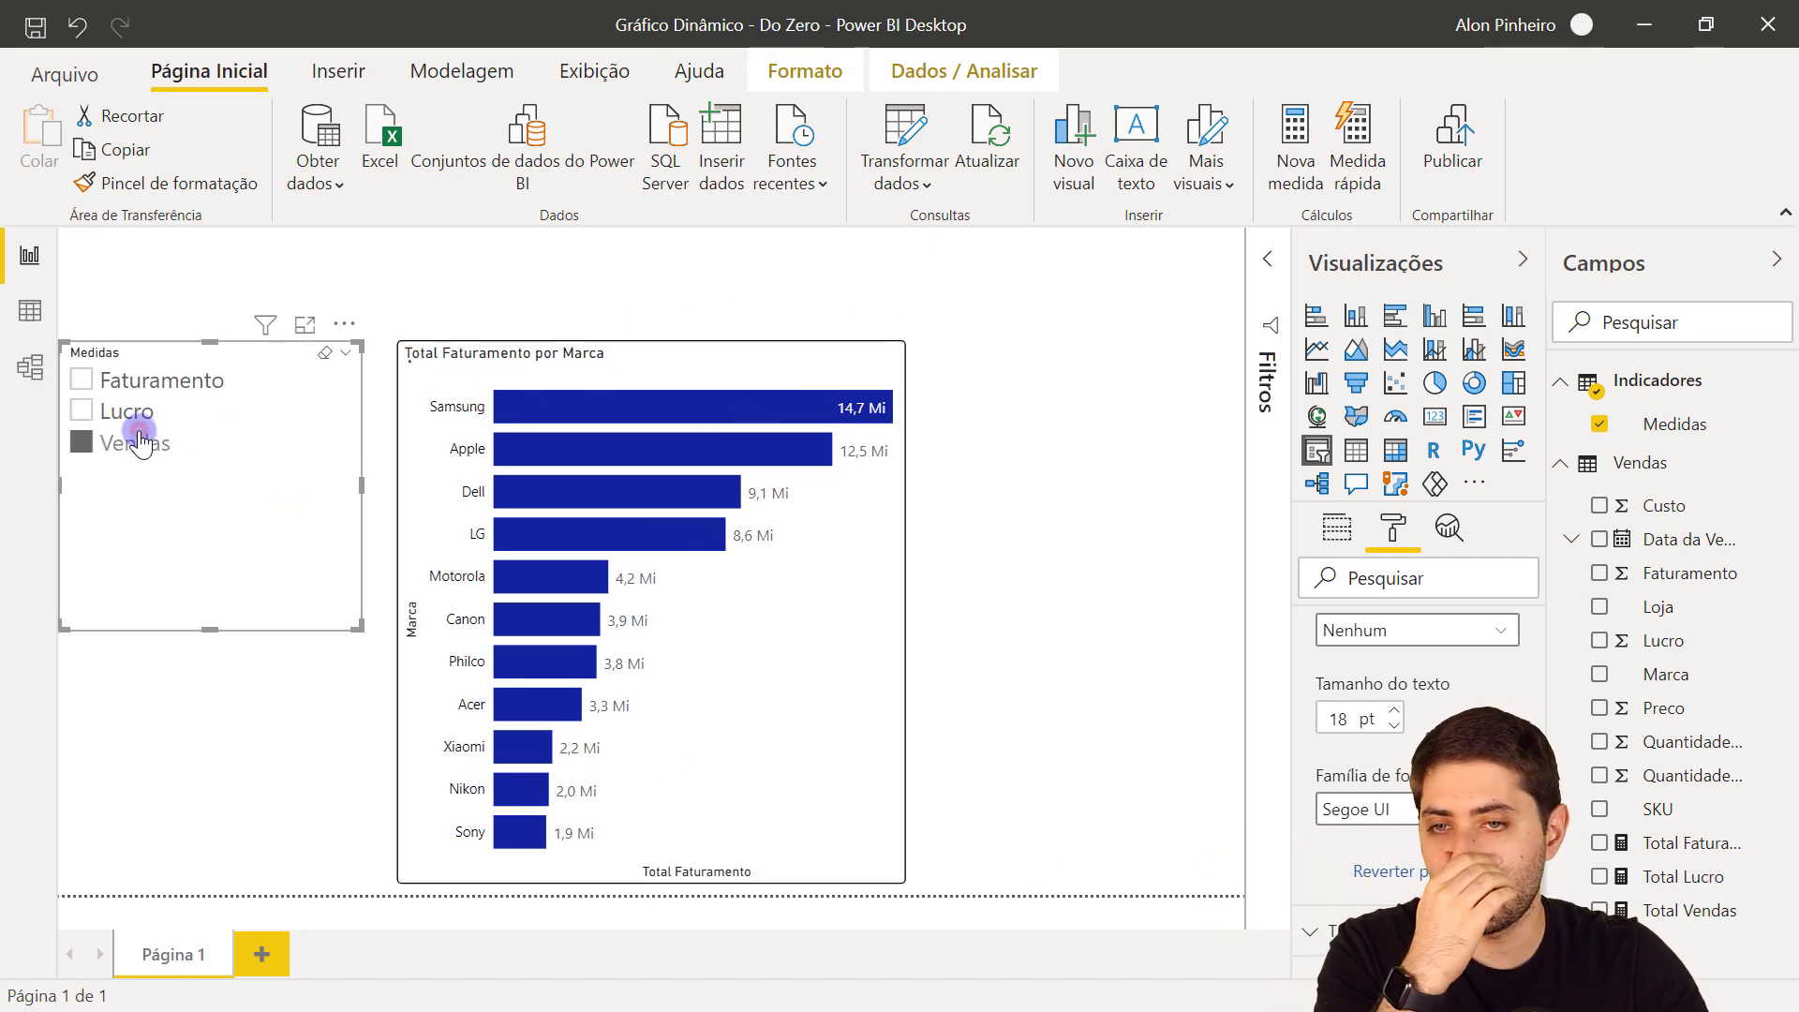
pyautogui.click(425, 504)
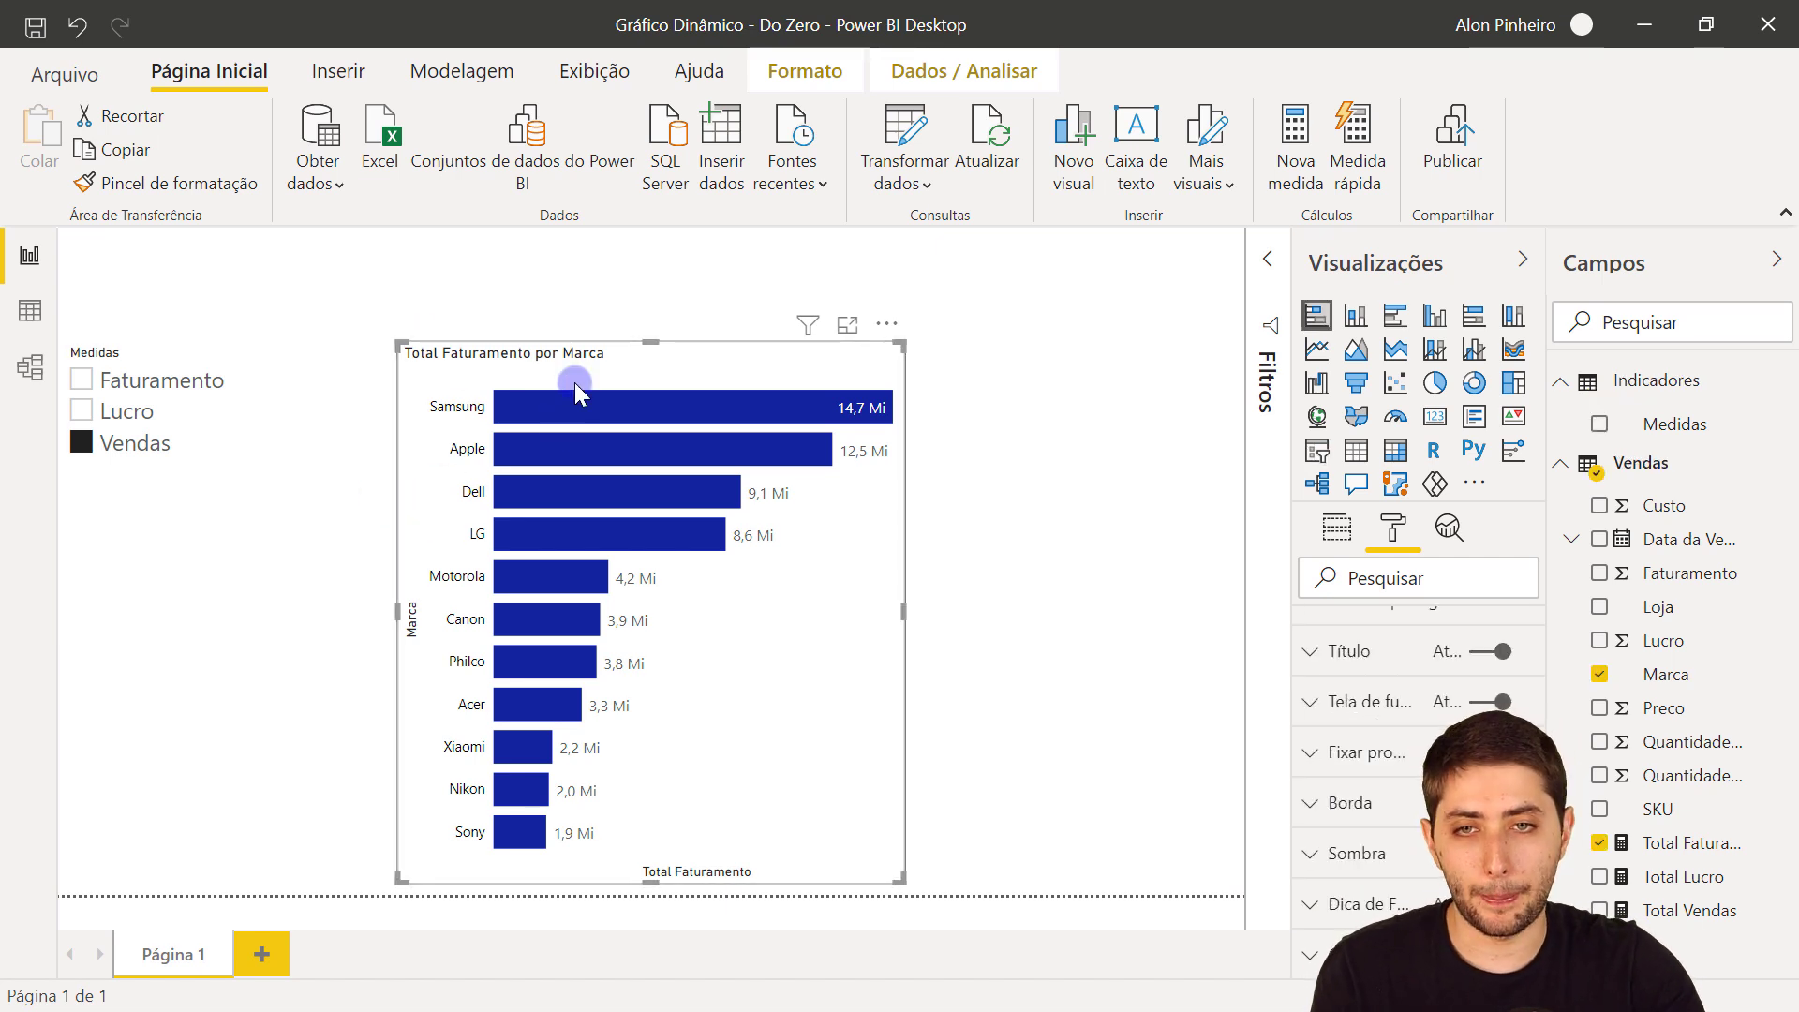
pyautogui.click(1342, 528)
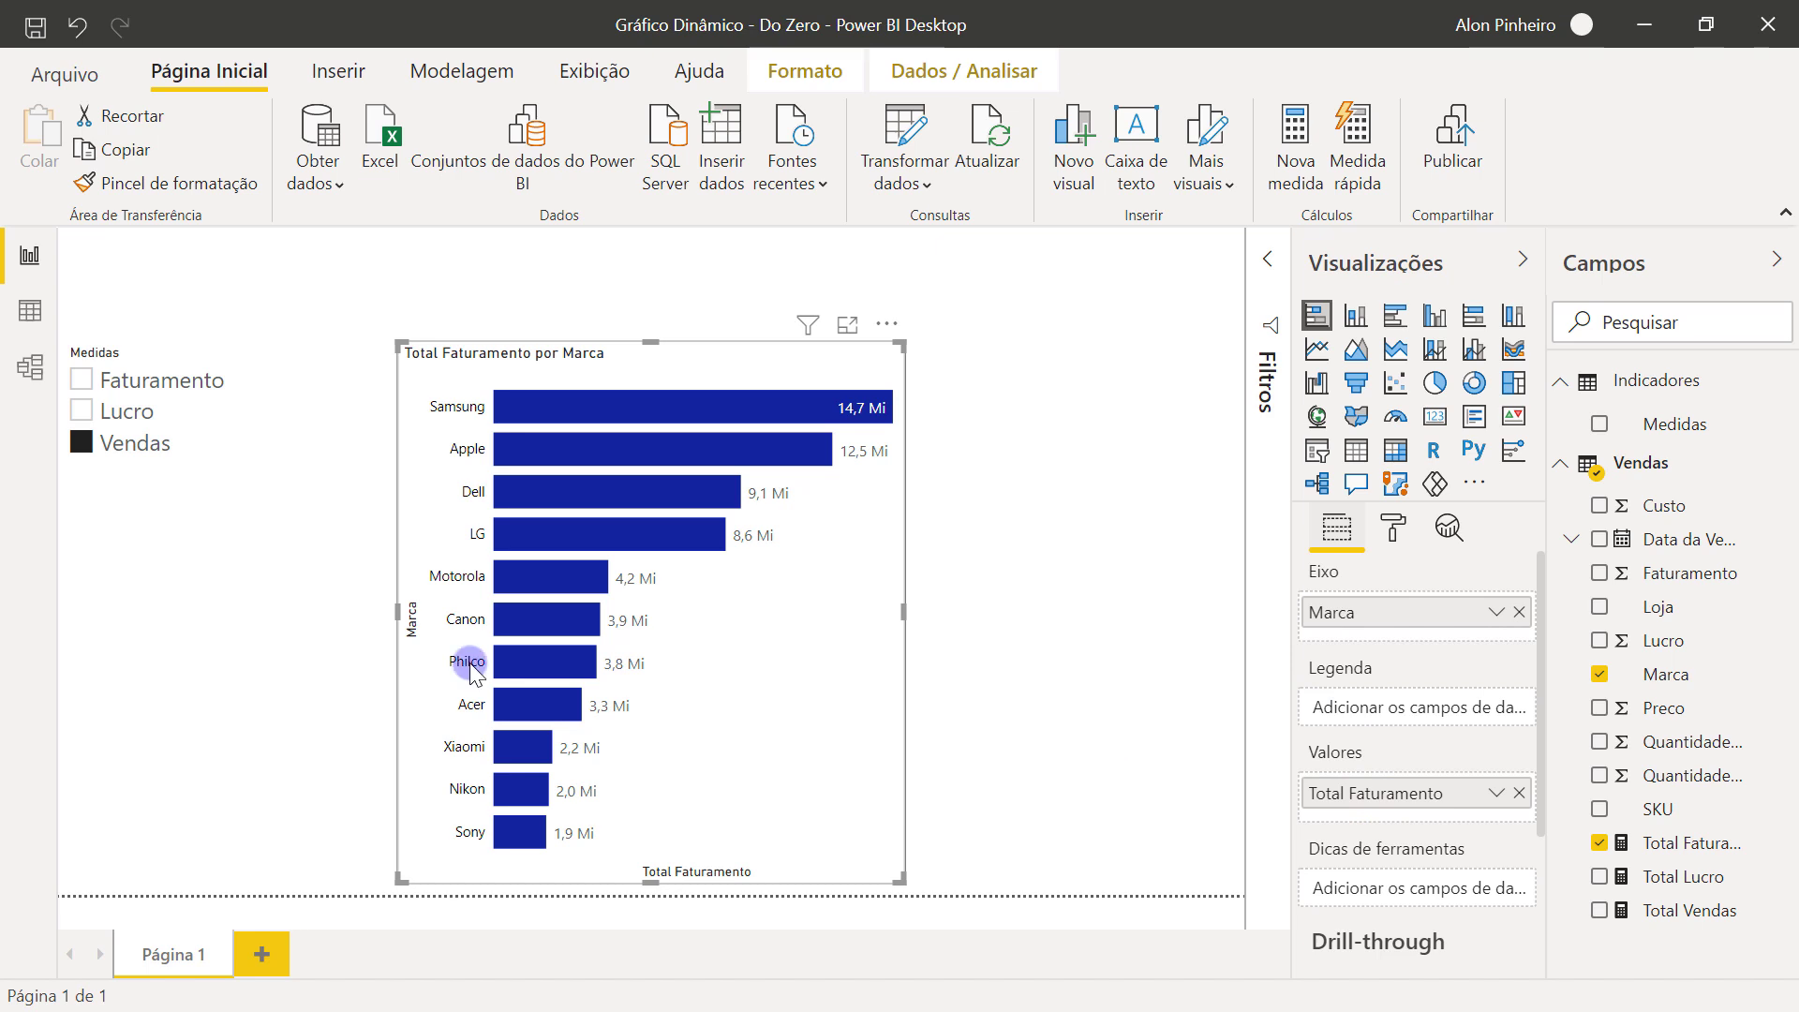
pyautogui.click(146, 414)
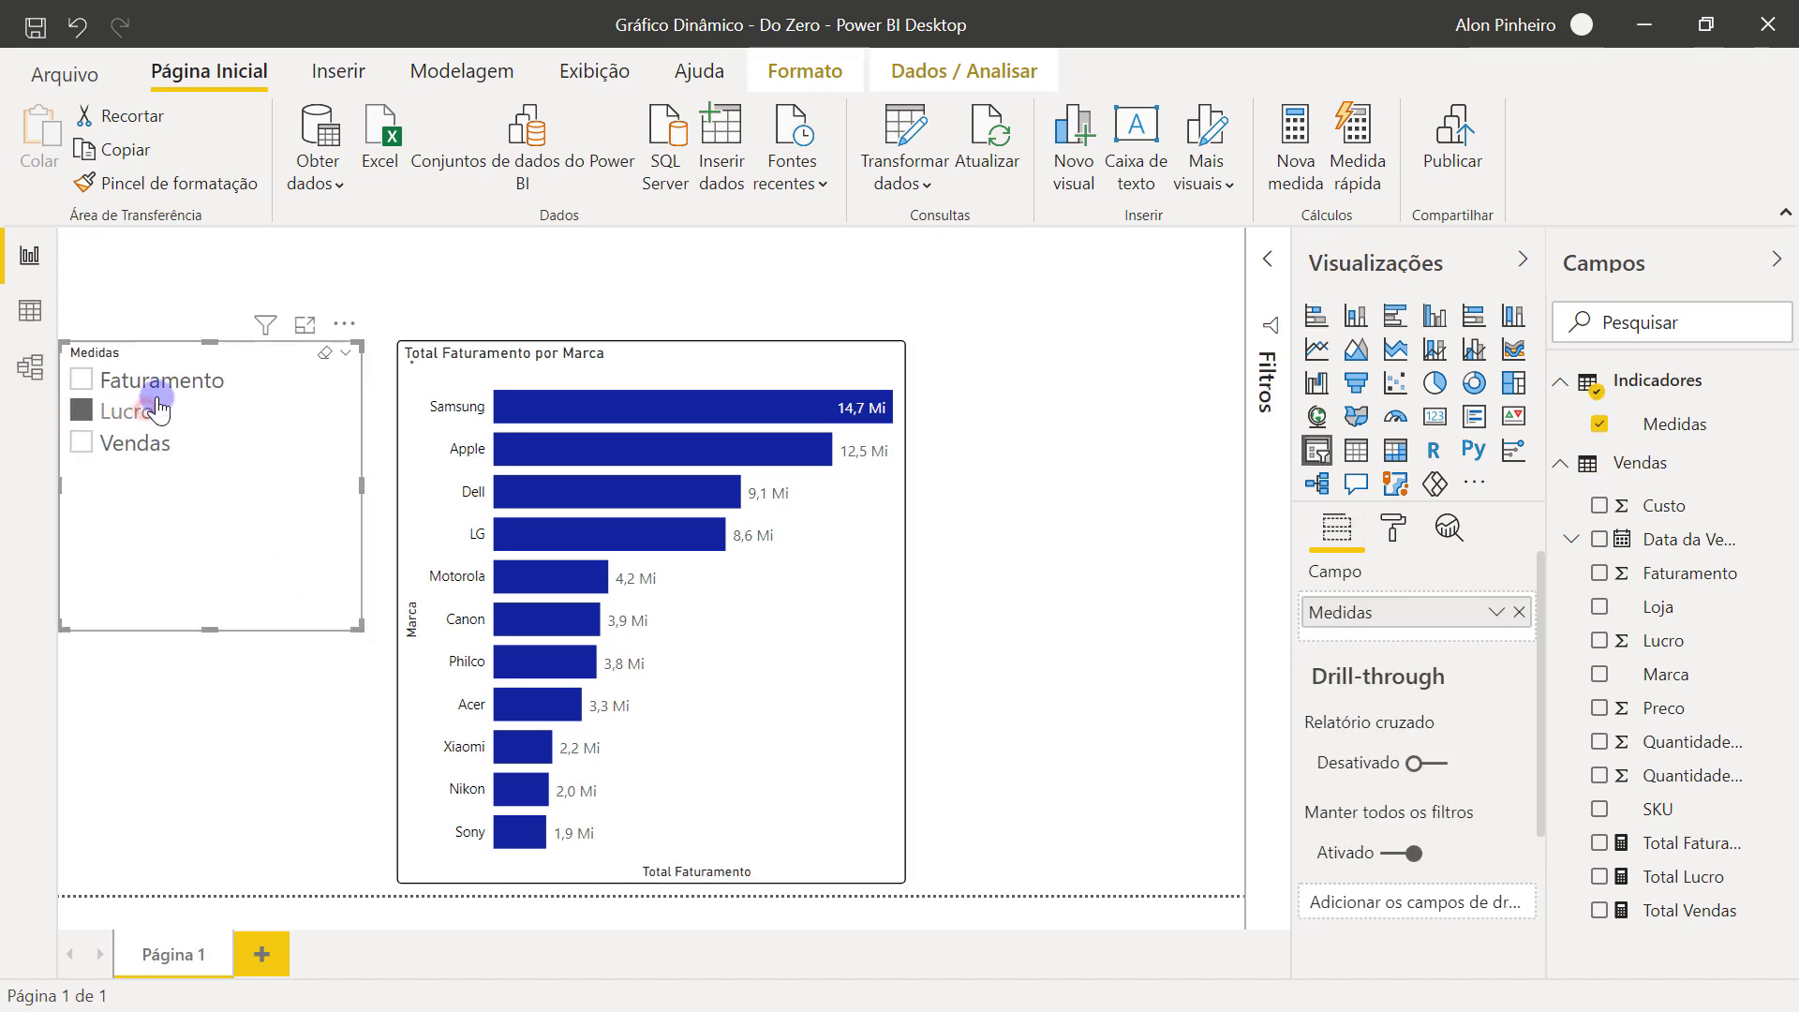
pyautogui.click(133, 454)
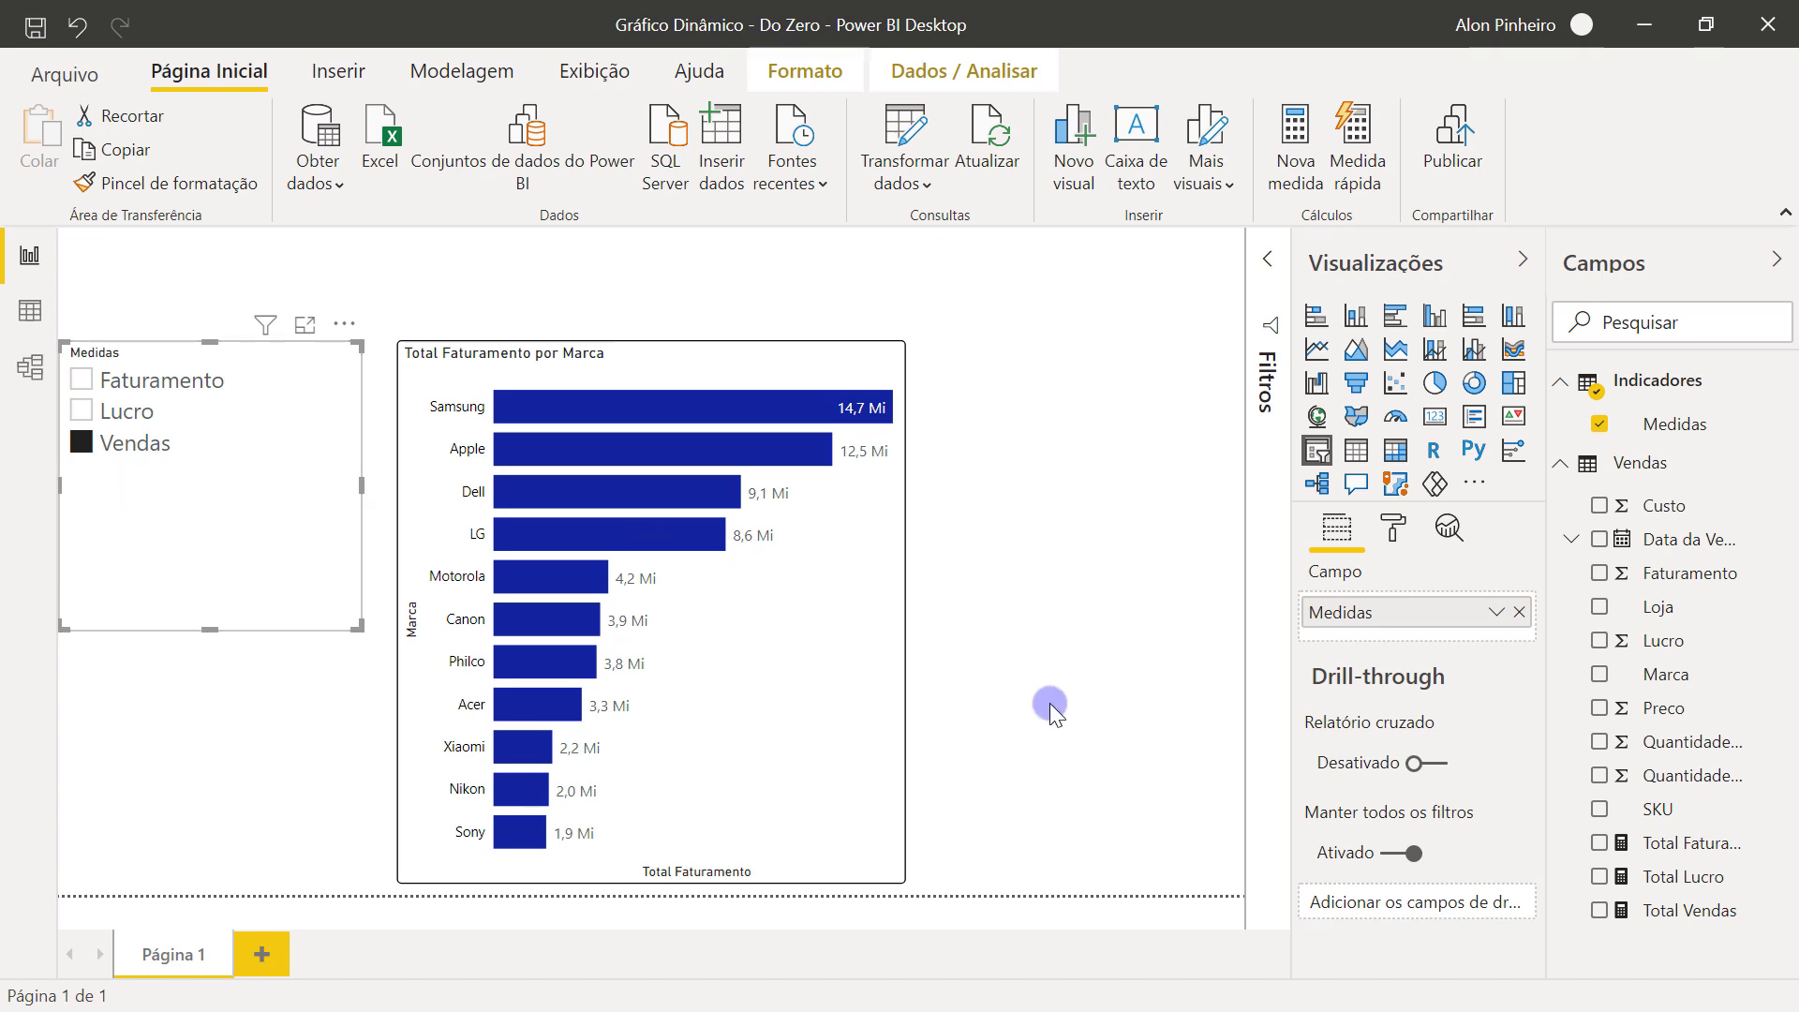
# Step: Inspect the measure in the brand chart's Valores, and switch the slicer through Faturamento and Lucro back to Vendas
pyautogui.click(811, 648)
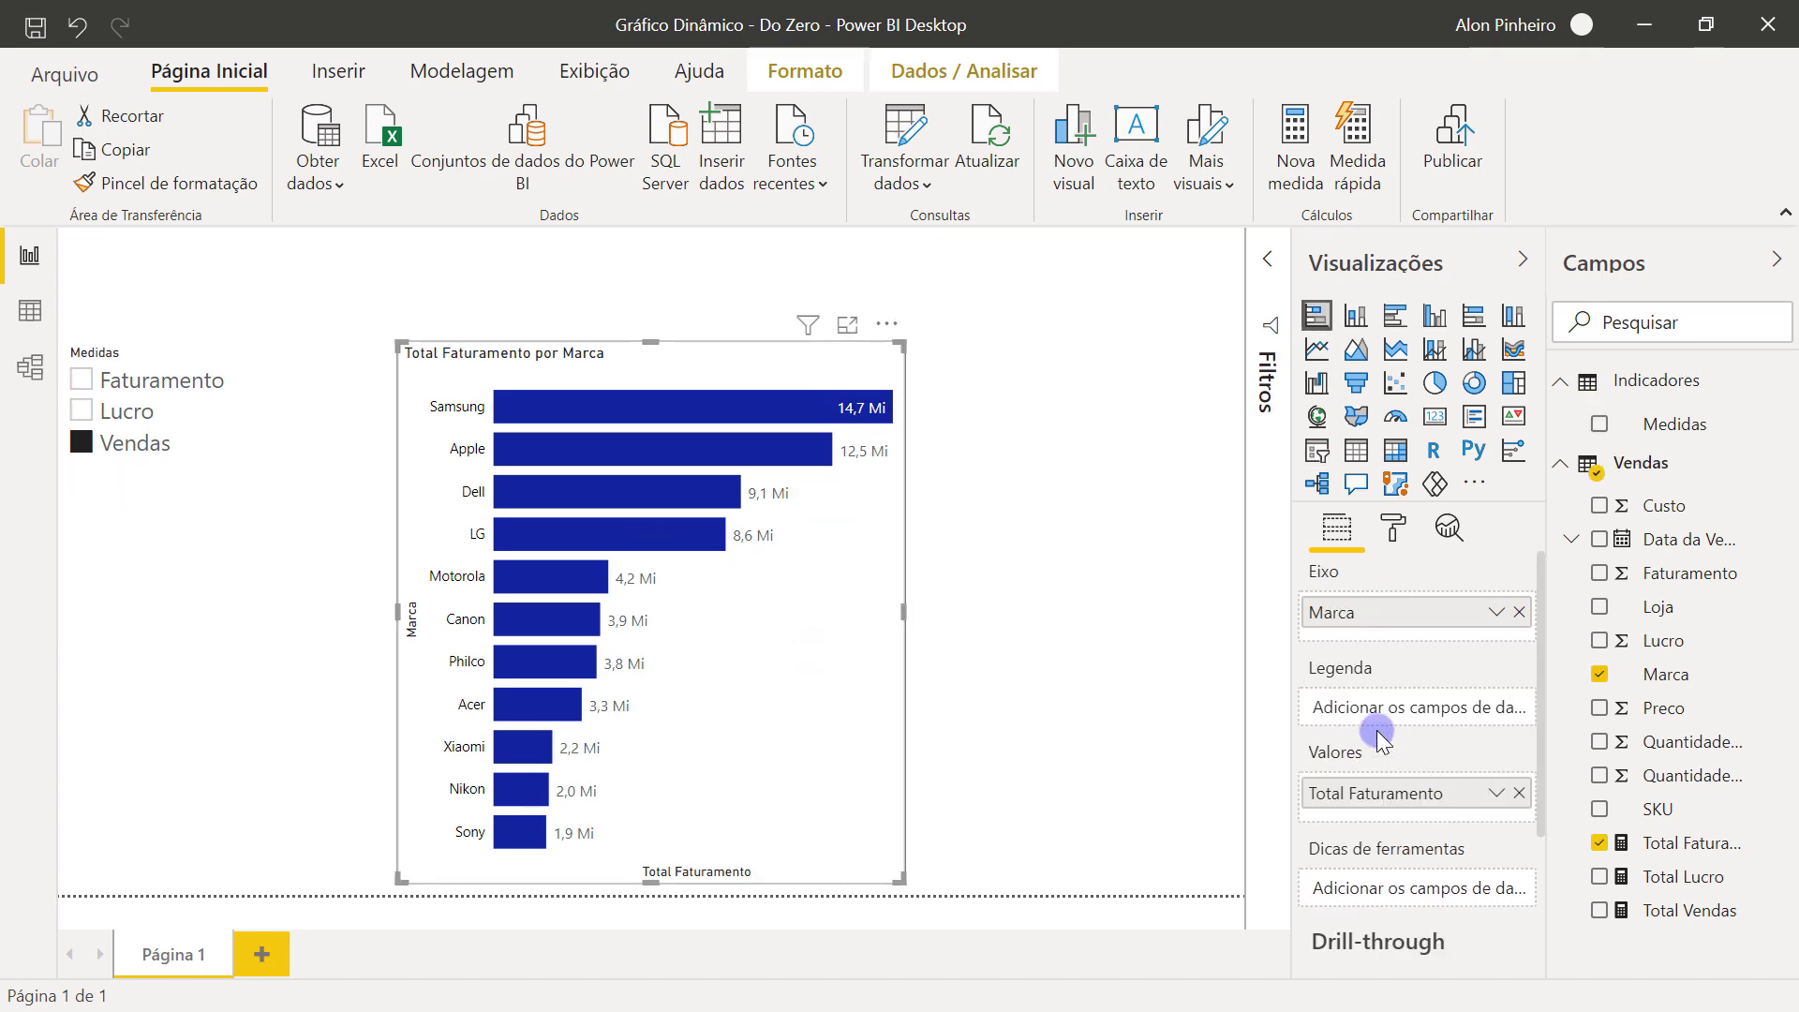
pyautogui.moveTo(1285, 730)
pyautogui.mouseDown()
pyautogui.moveTo(1416, 804)
pyautogui.moveTo(1542, 812)
pyautogui.mouseUp()
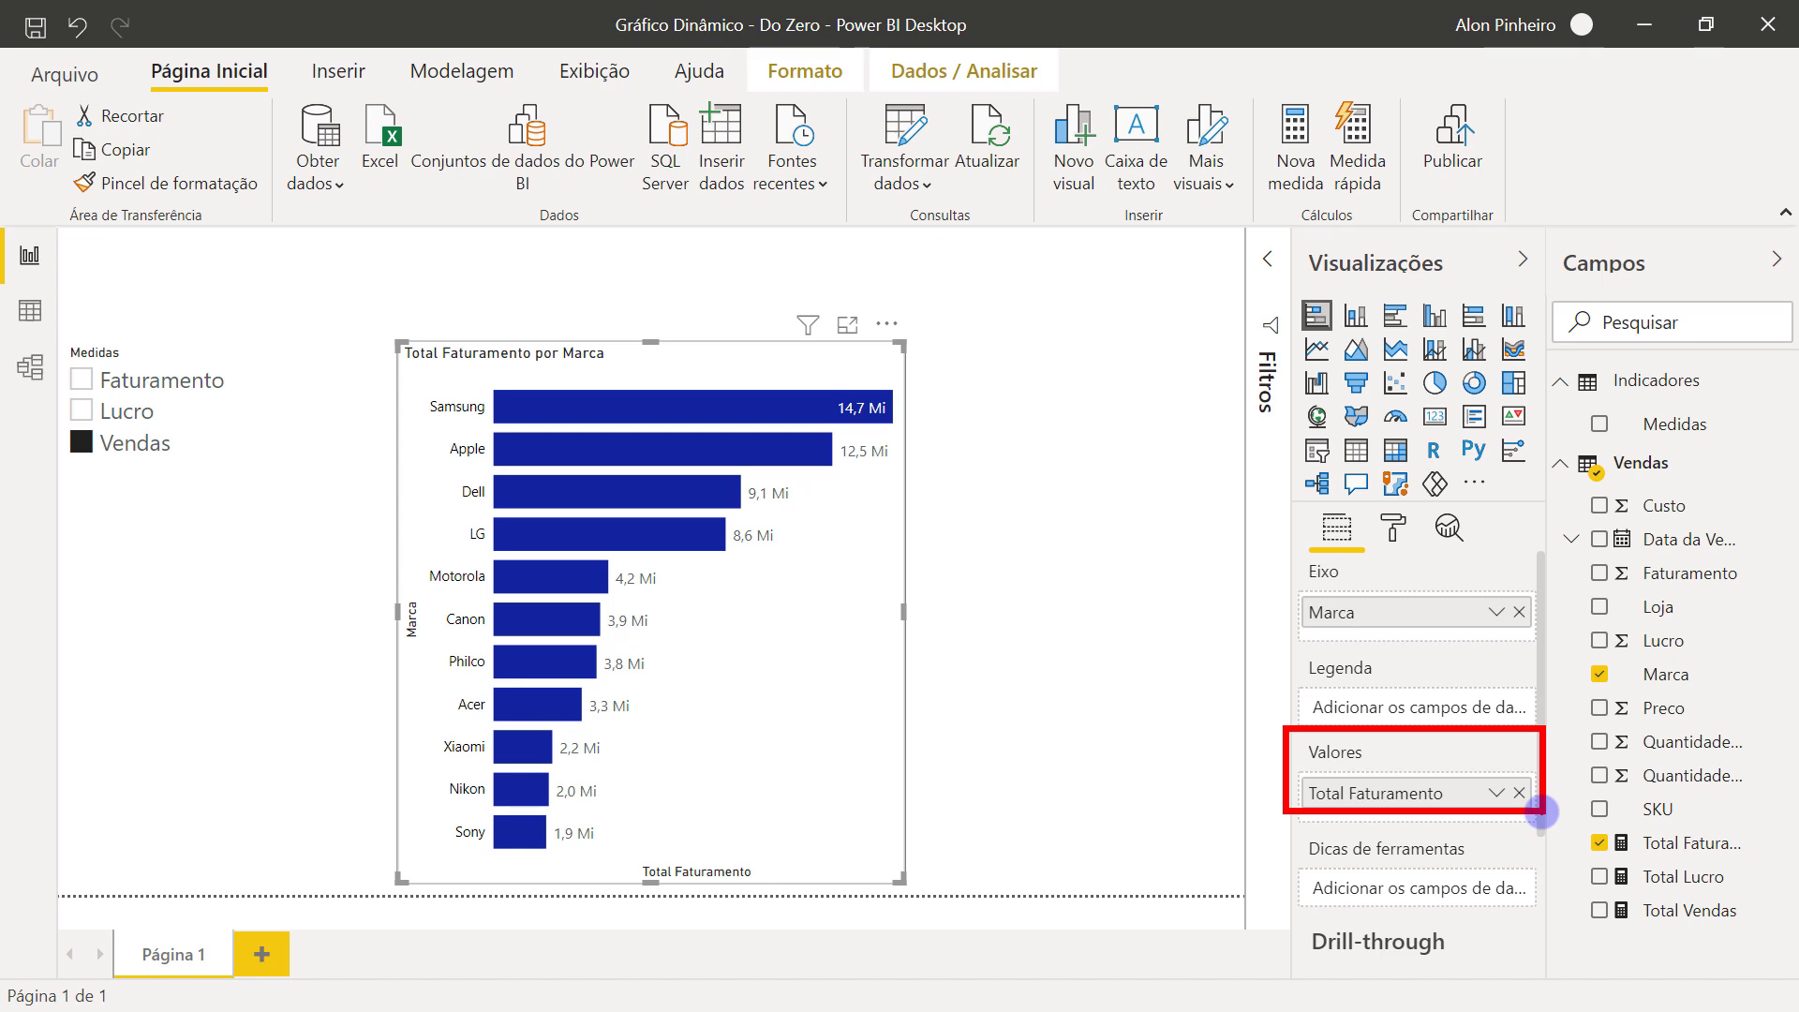
pyautogui.moveTo(69, 329); pyautogui.dragTo(282, 503)
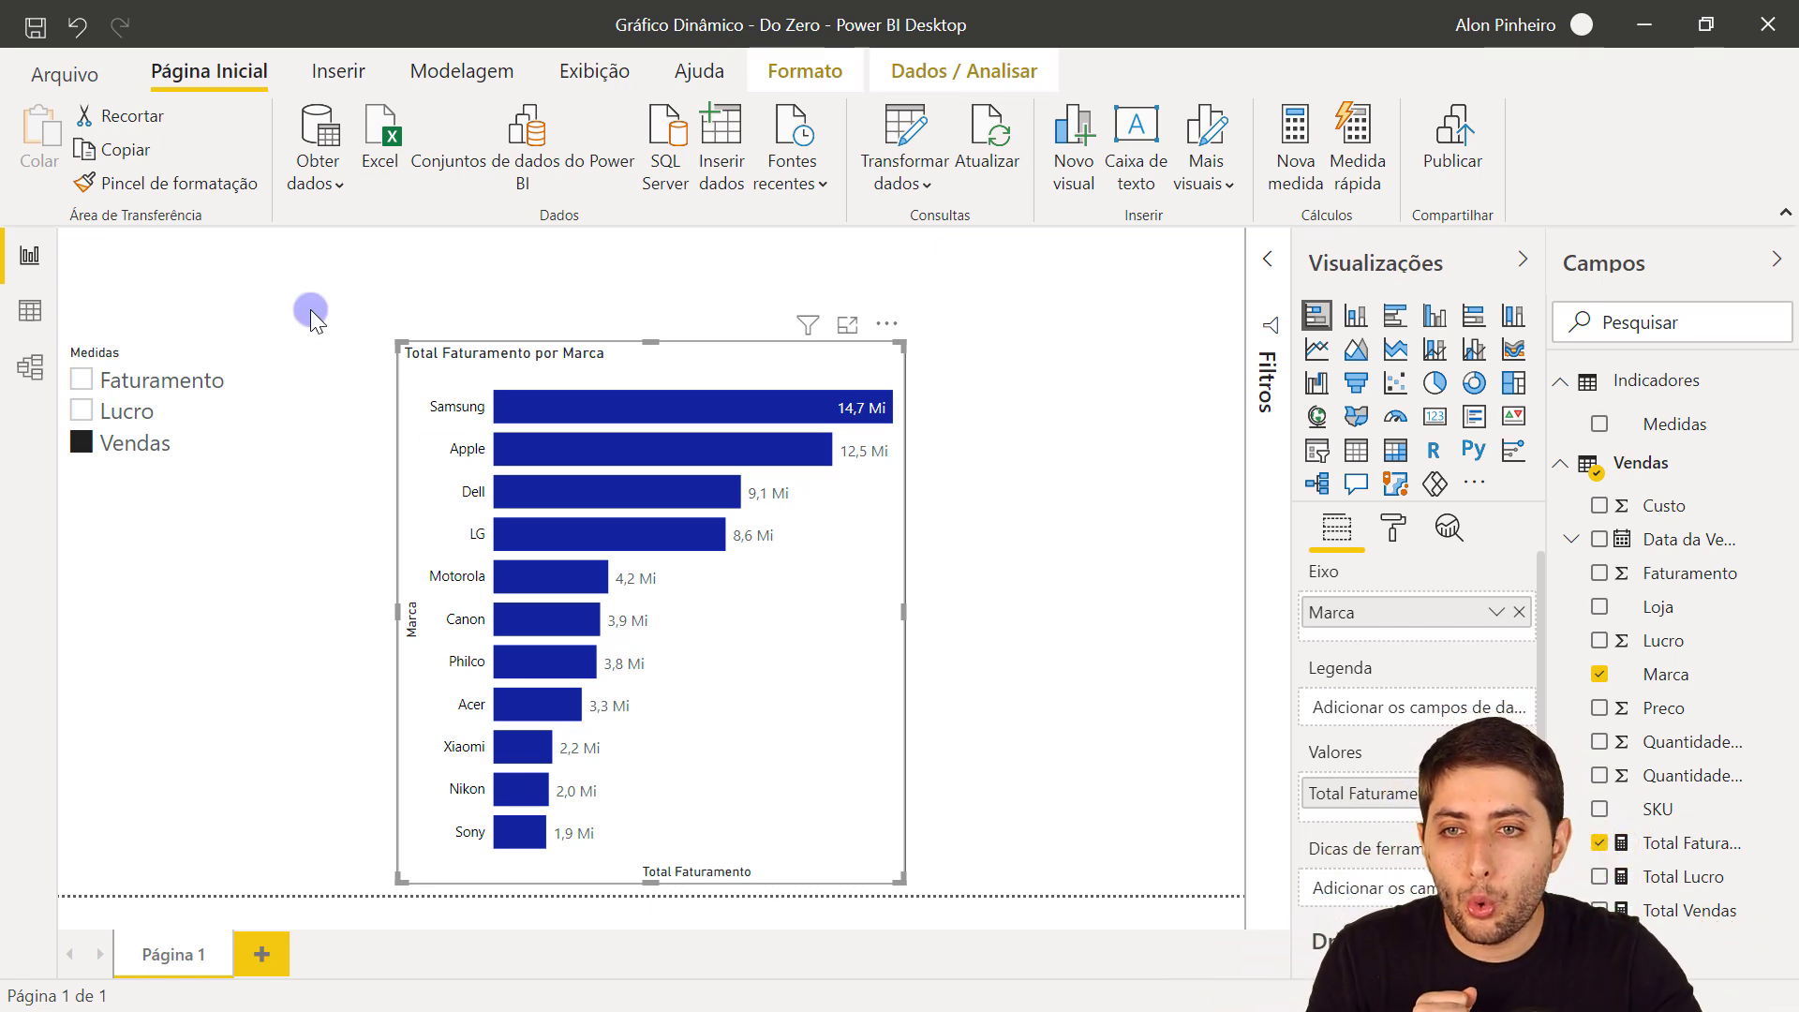
pyautogui.click(190, 614)
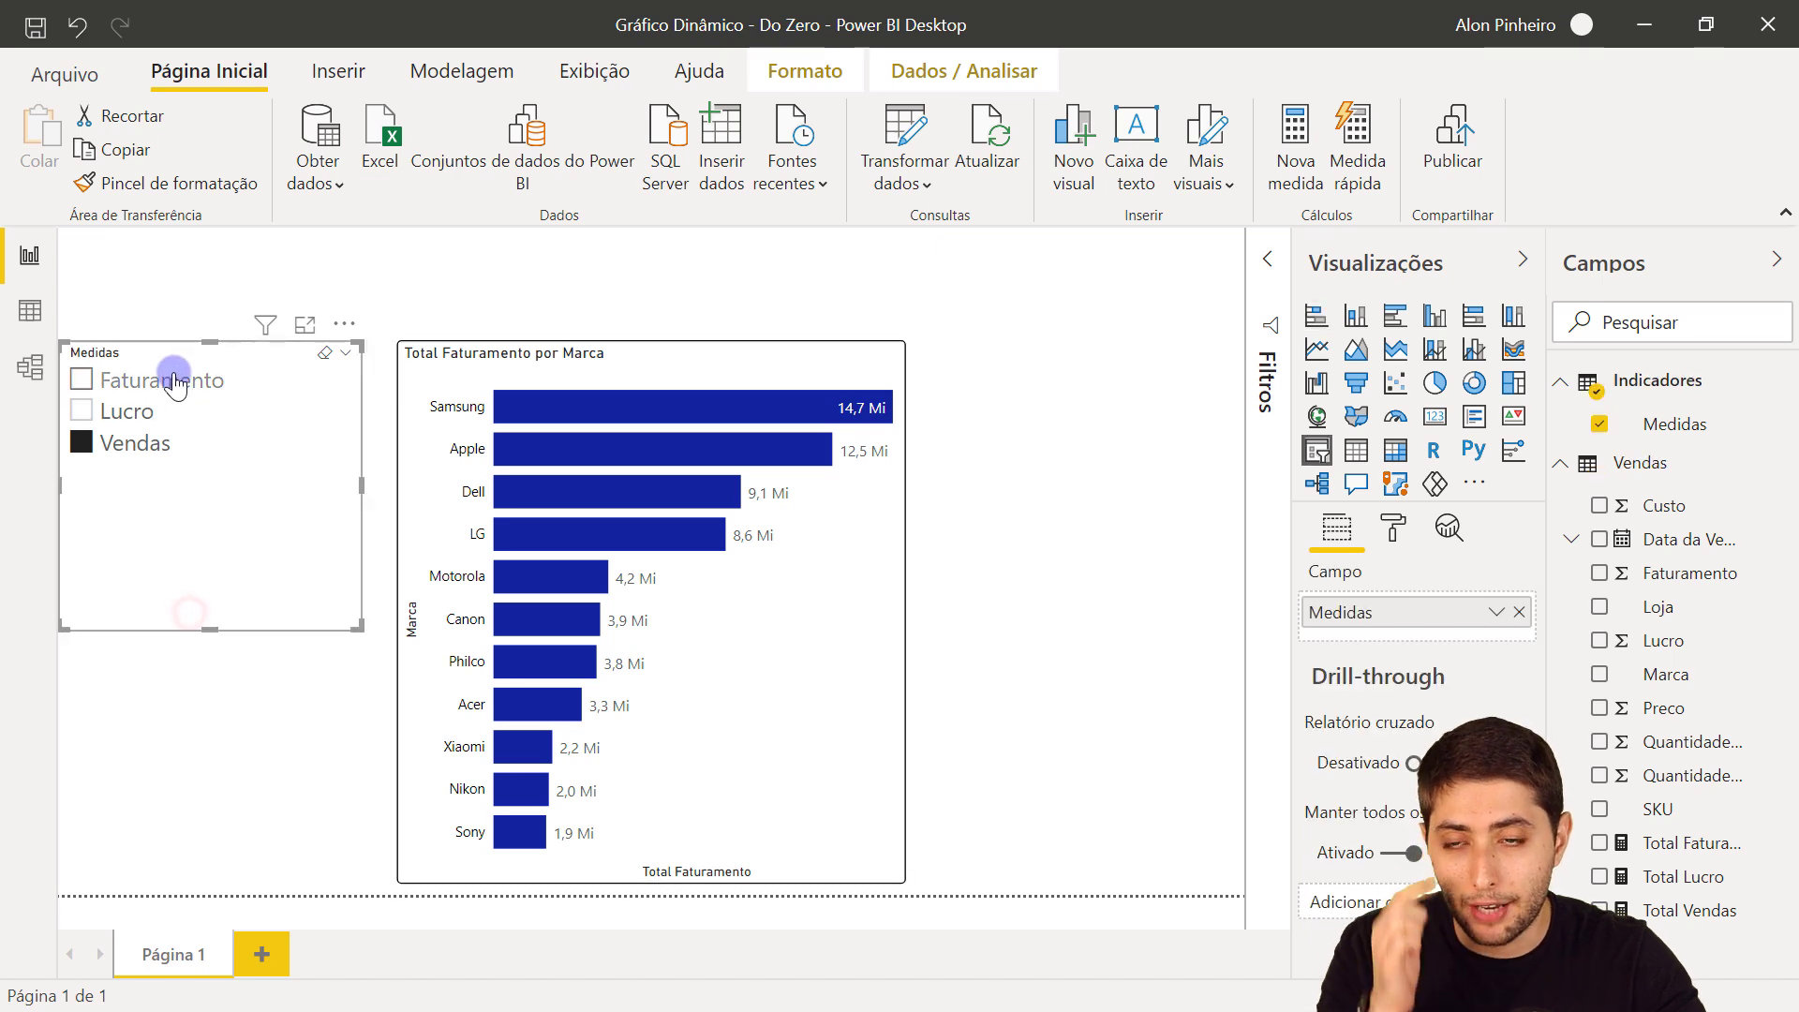
pyautogui.click(164, 391)
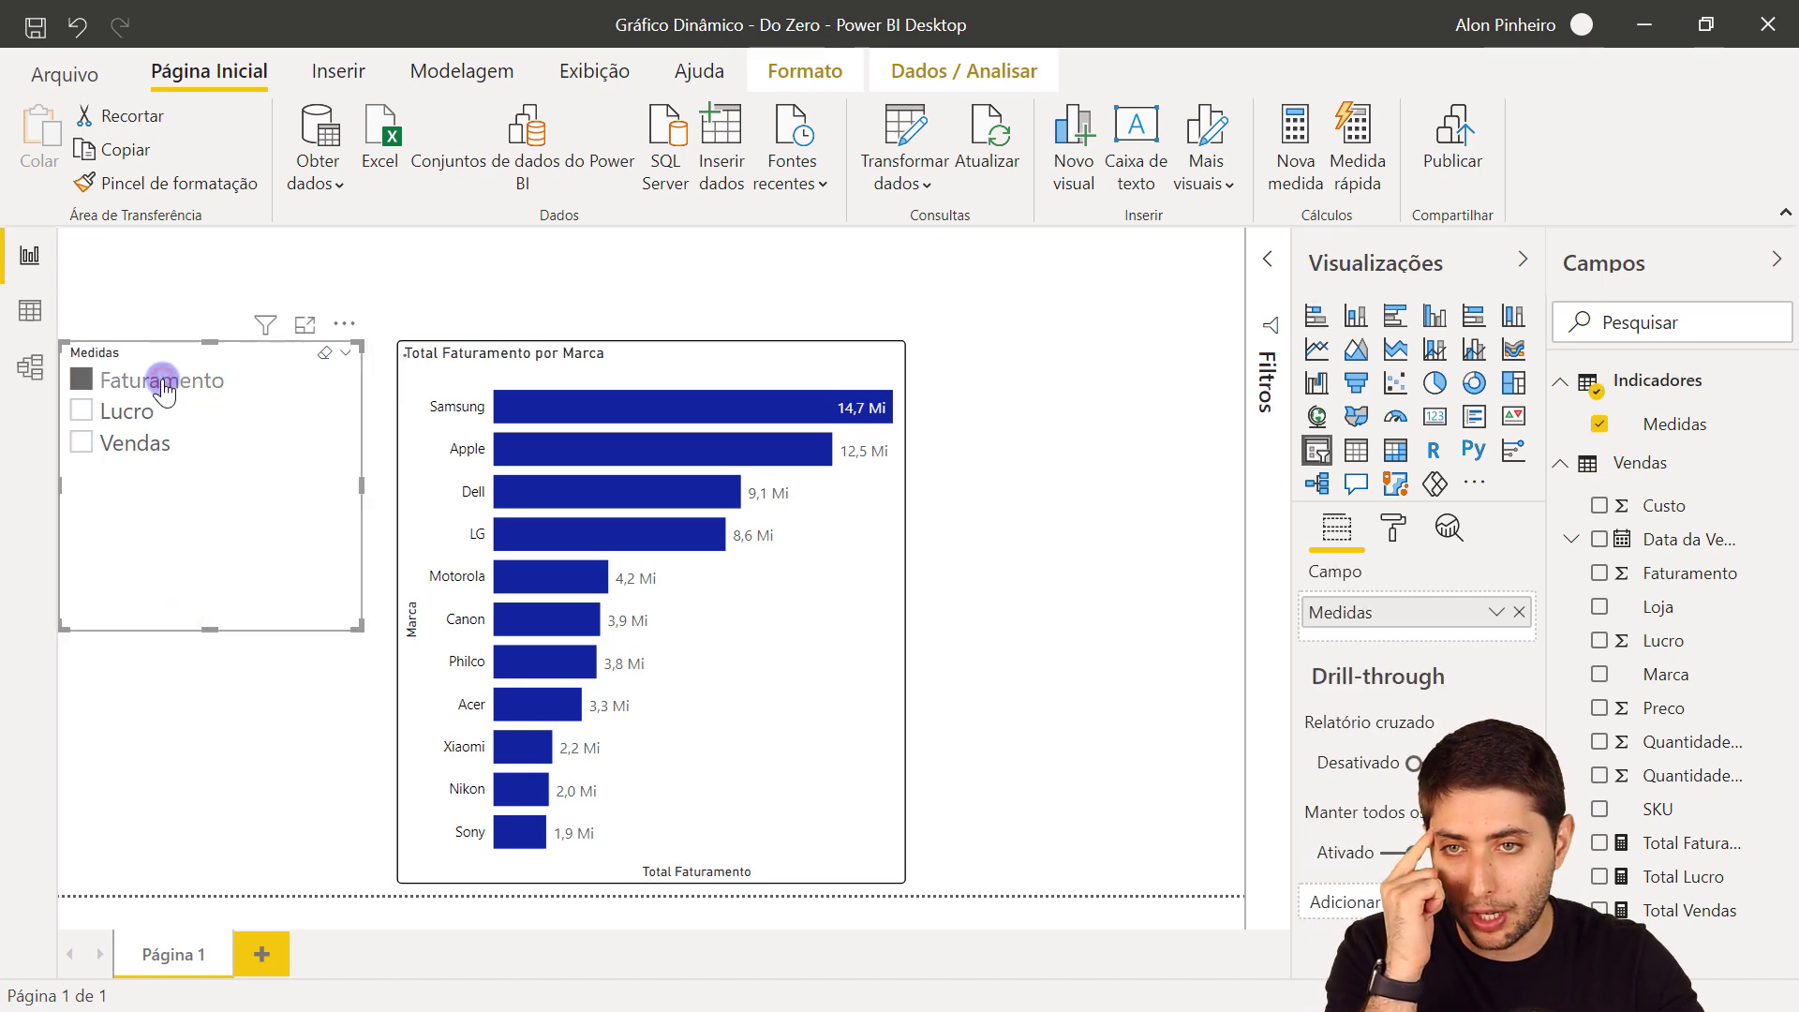
pyautogui.click(133, 413)
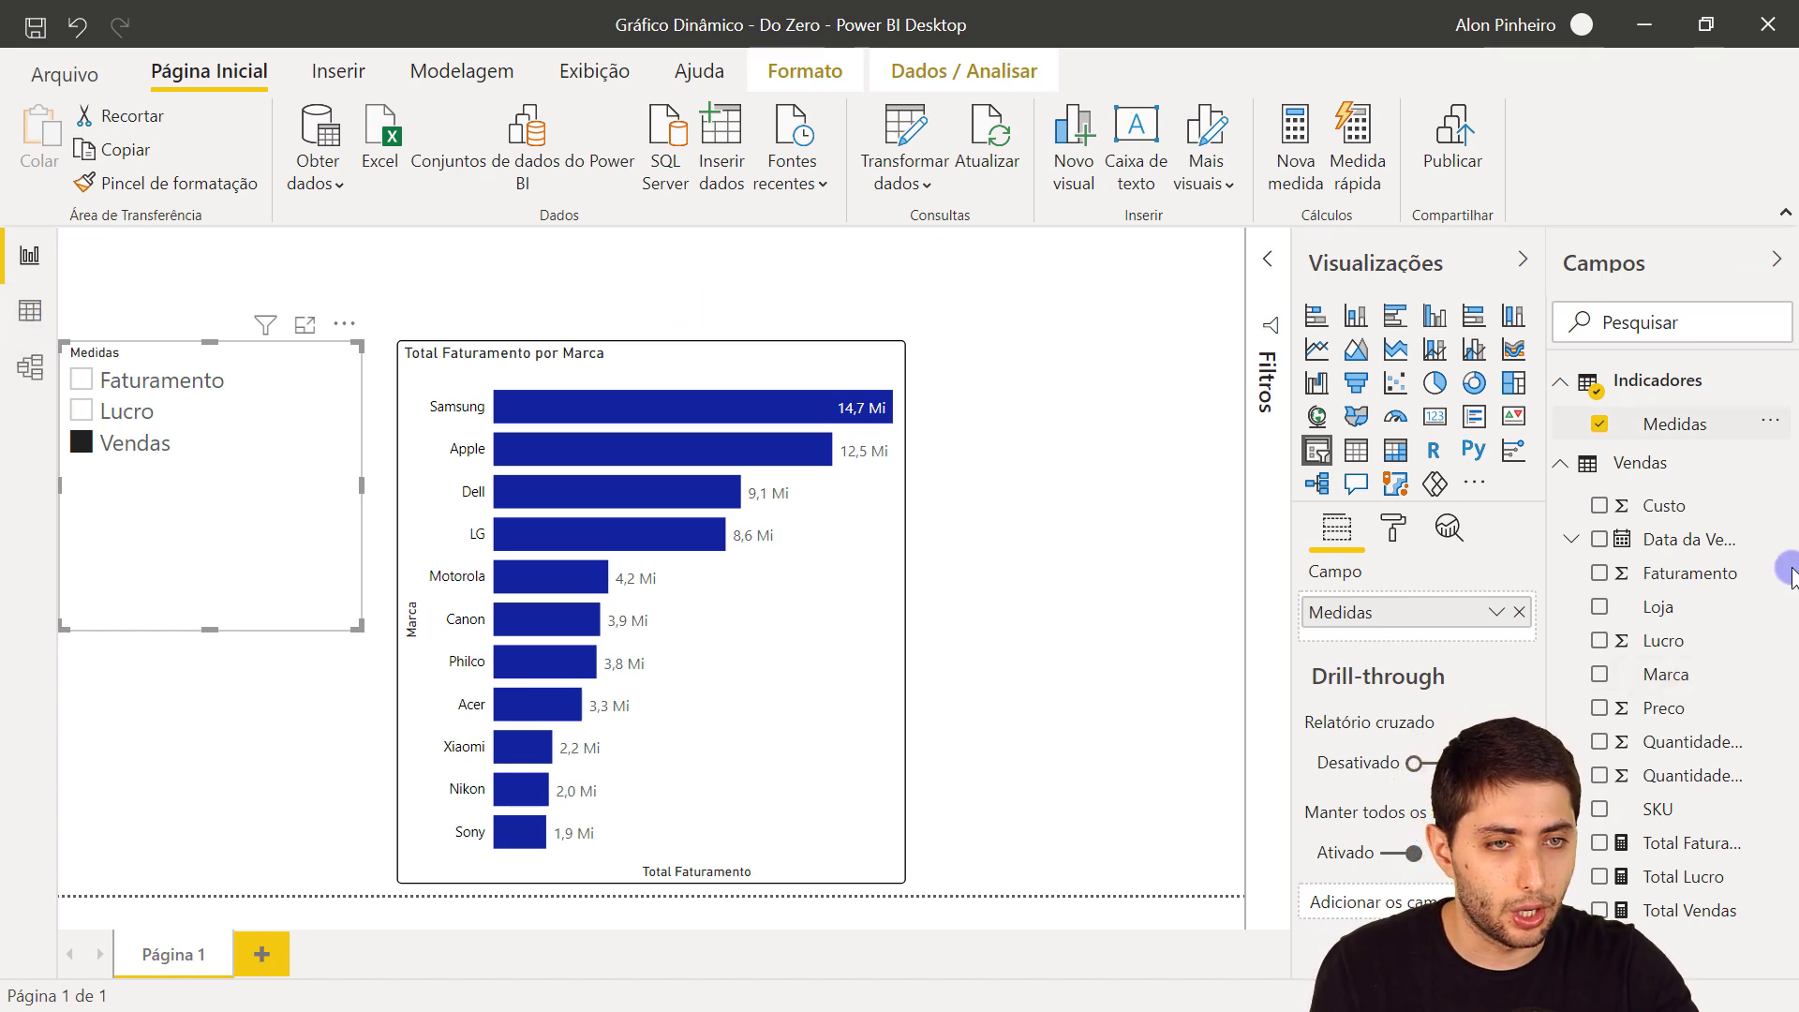
# Step: Create a measure named Indicador in the Vendas table and begin its formula with SWITCH(, followed by a new line
pyautogui.rightClick(1687, 525)
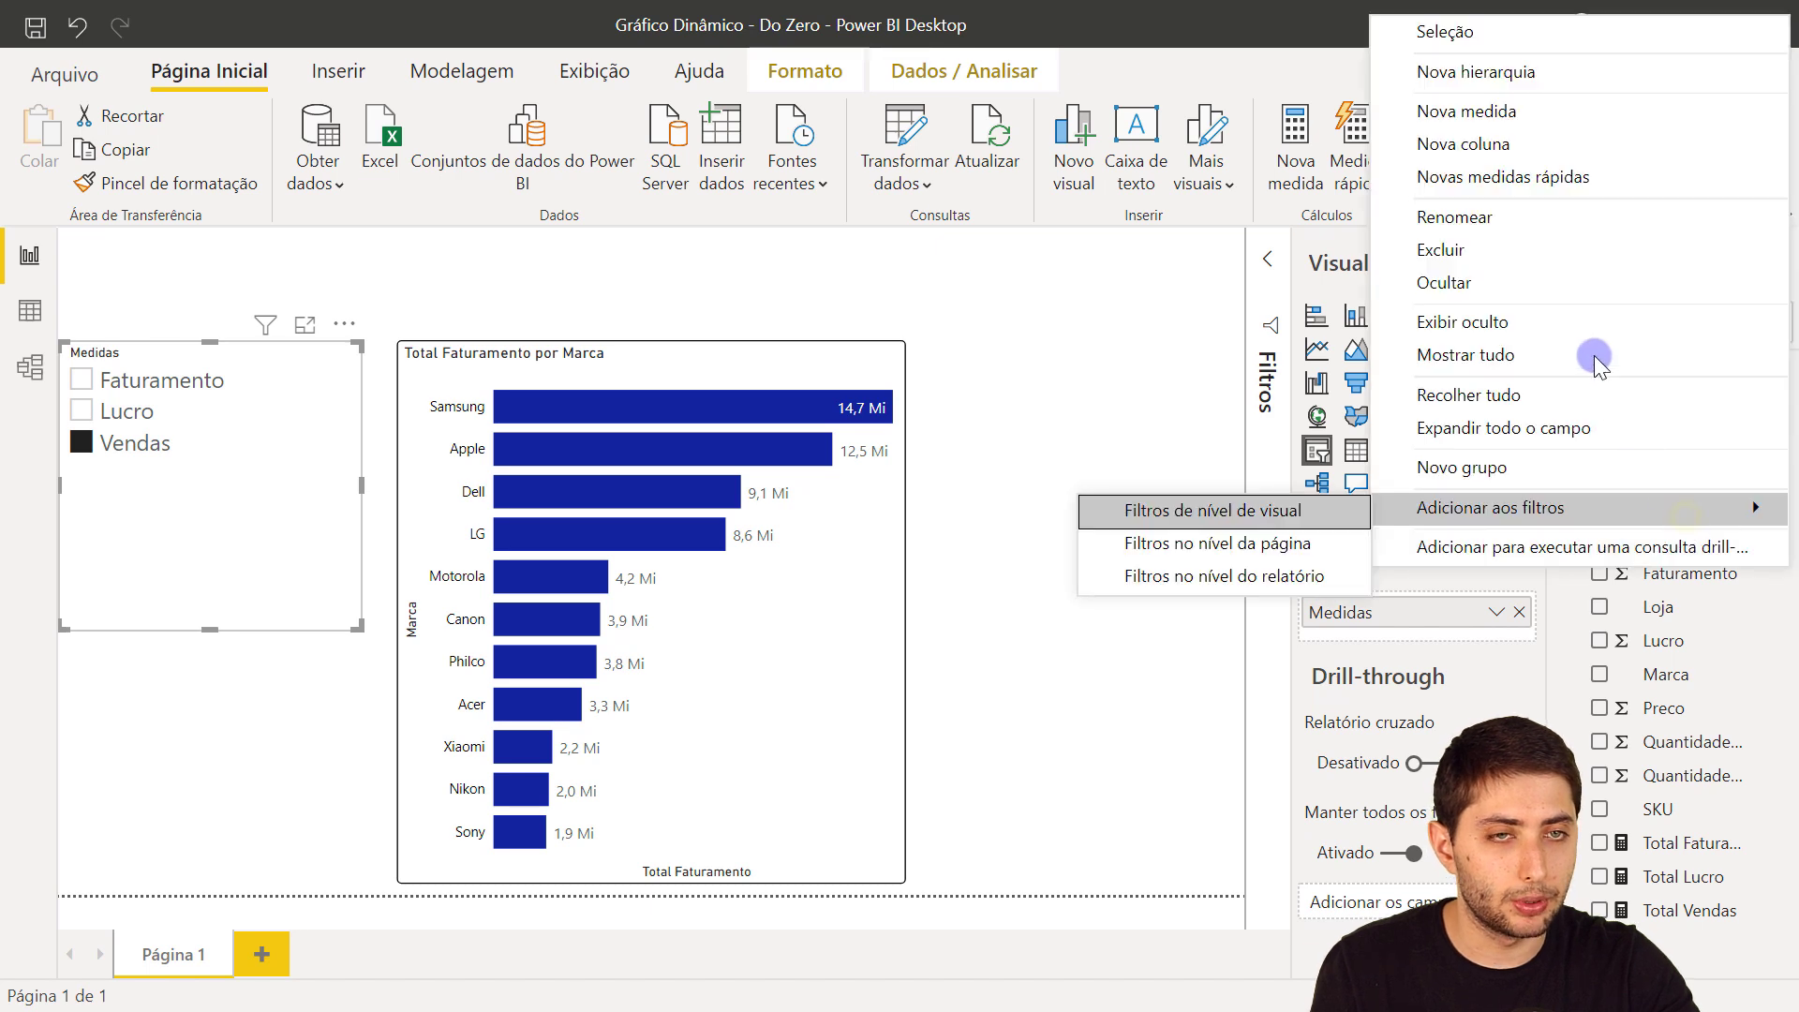
pyautogui.press('Escape')
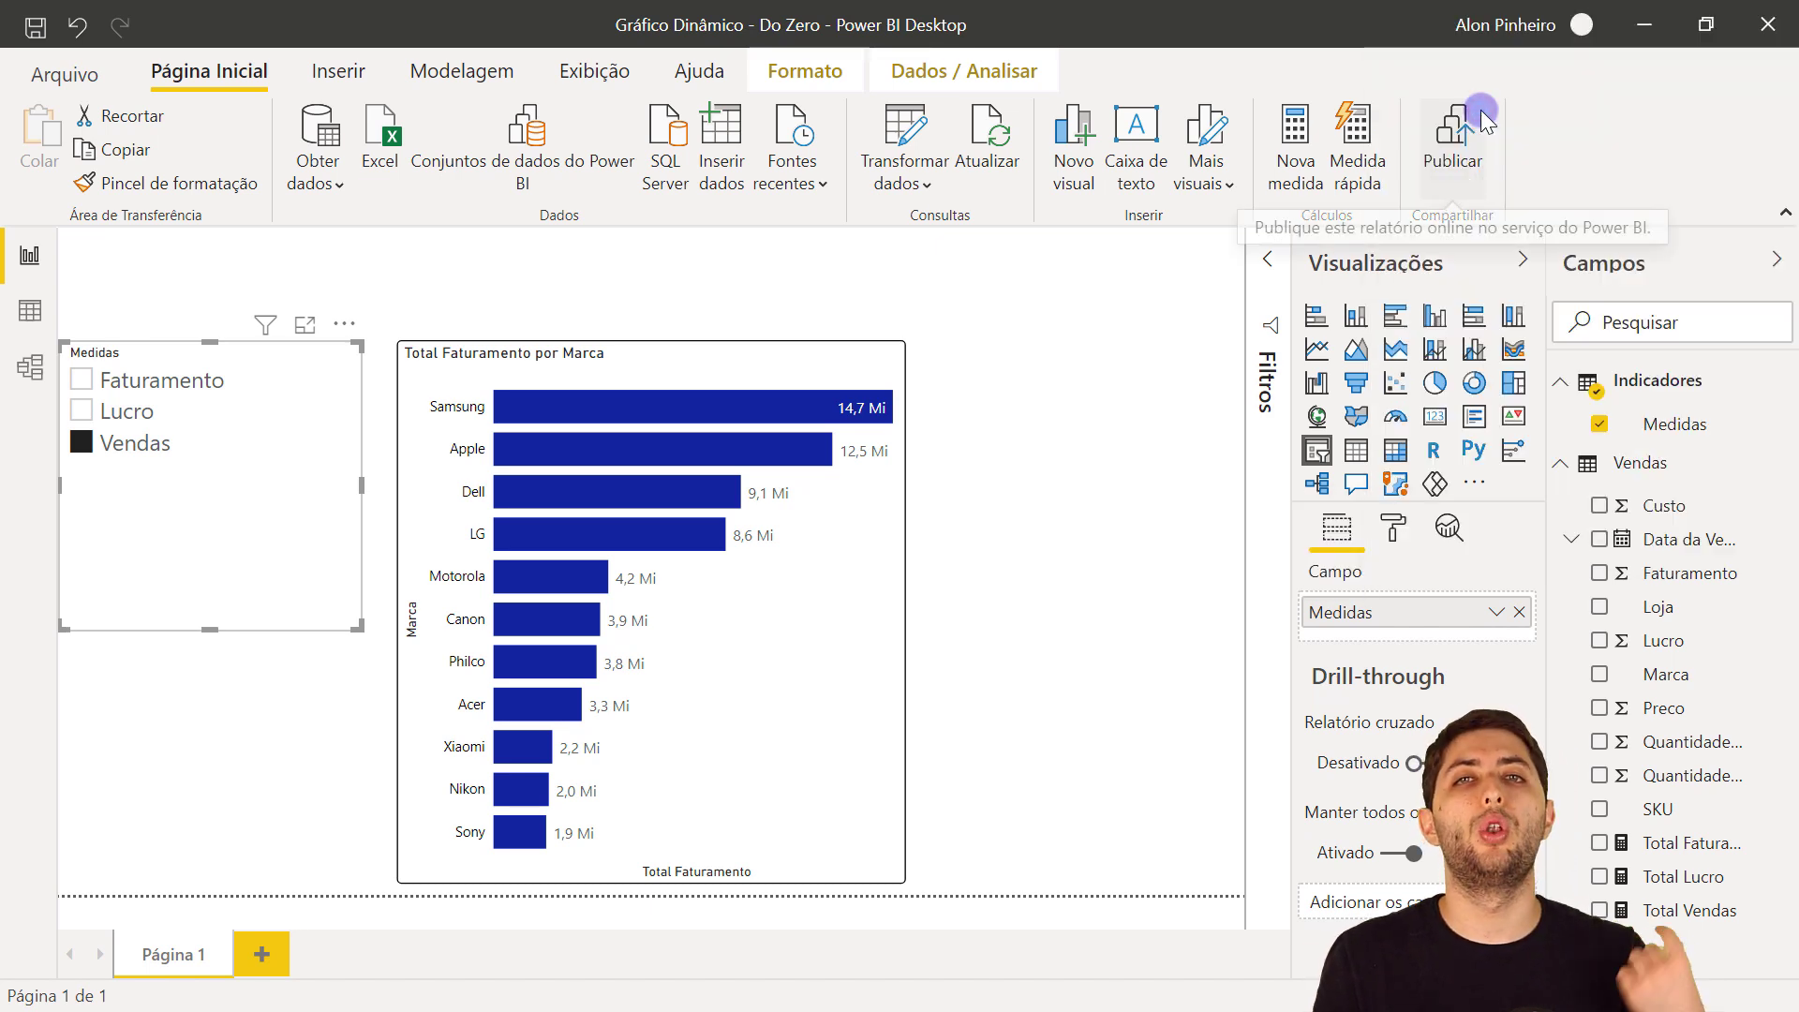
pyautogui.click(1479, 118)
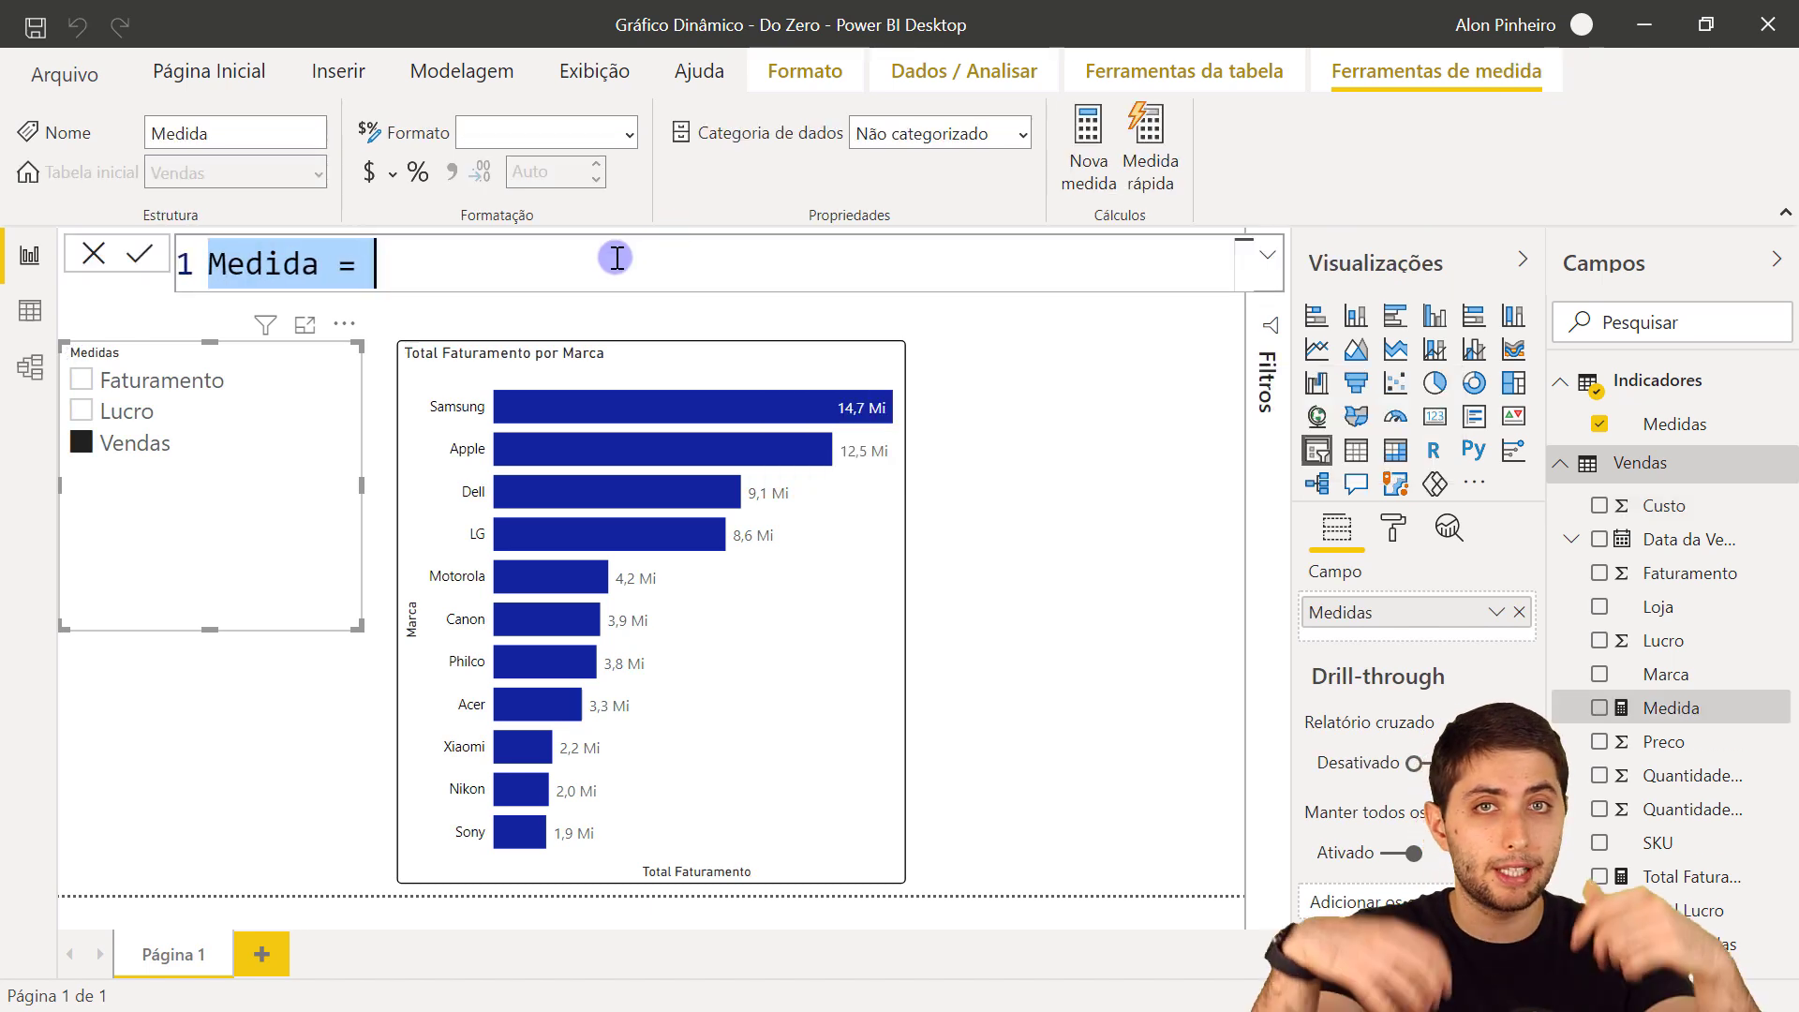
pyautogui.write('Indicador')
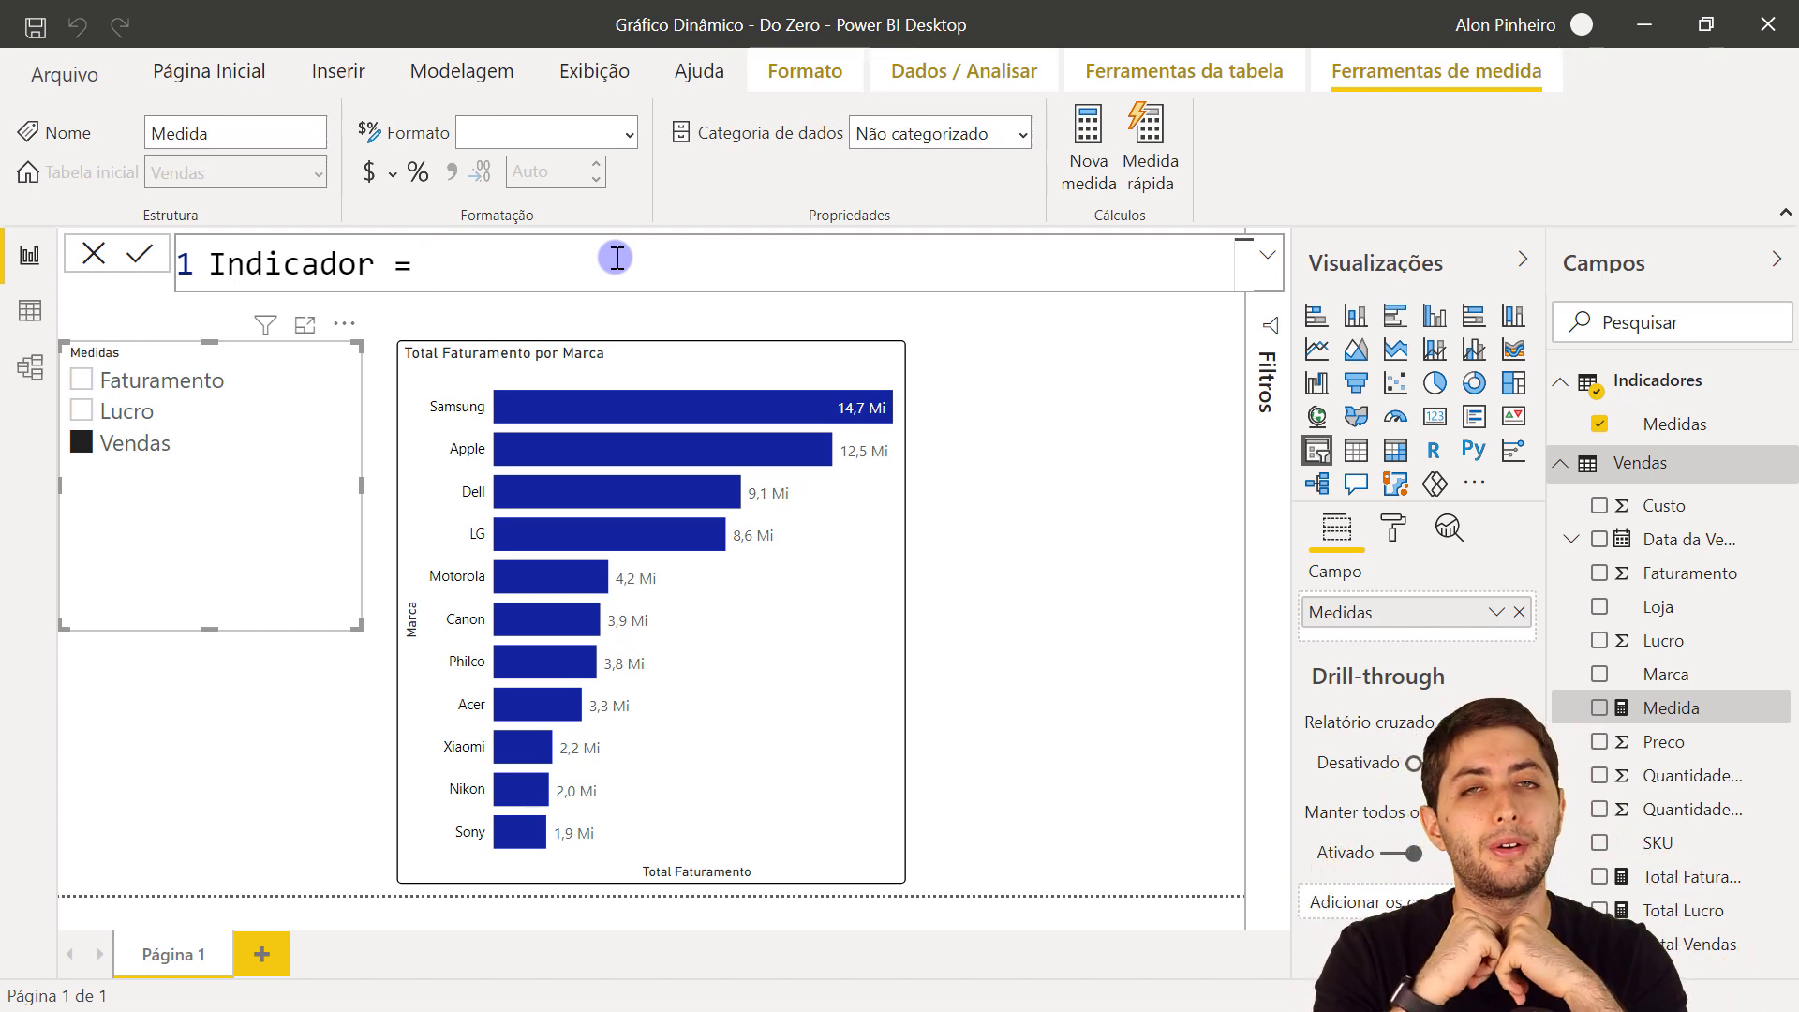
pyautogui.write('swi')
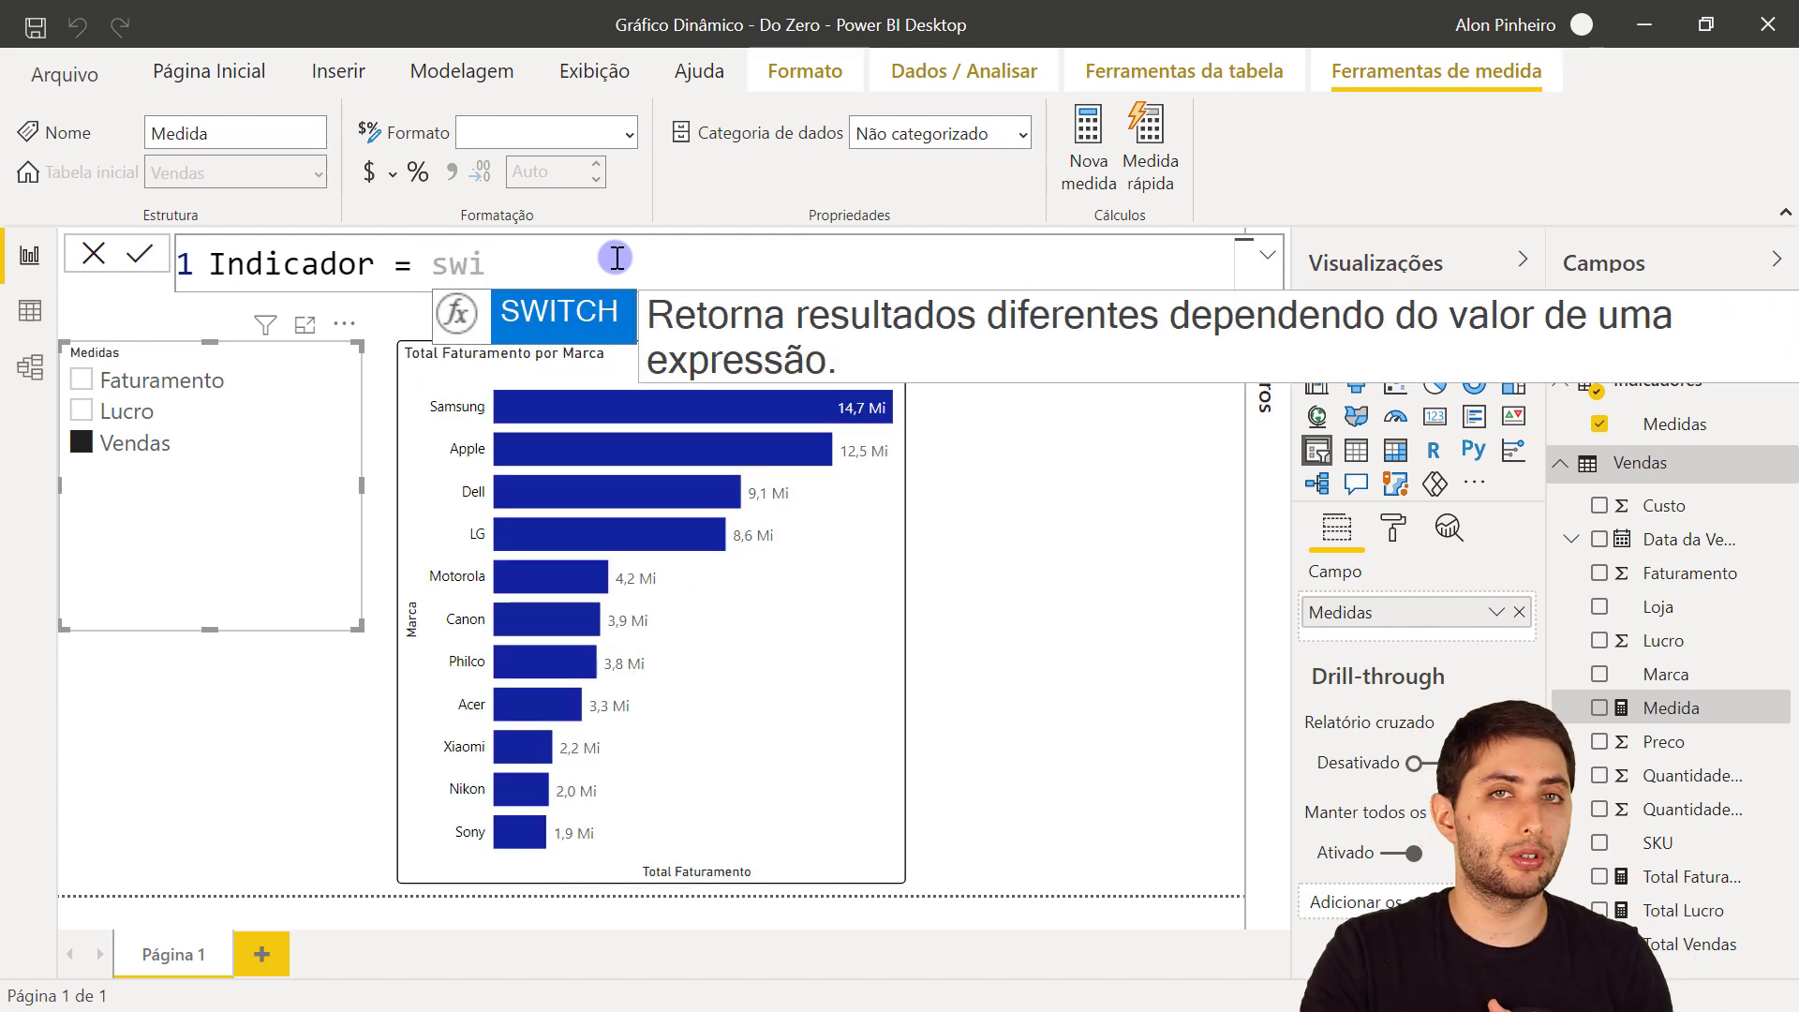
pyautogui.click(540, 306)
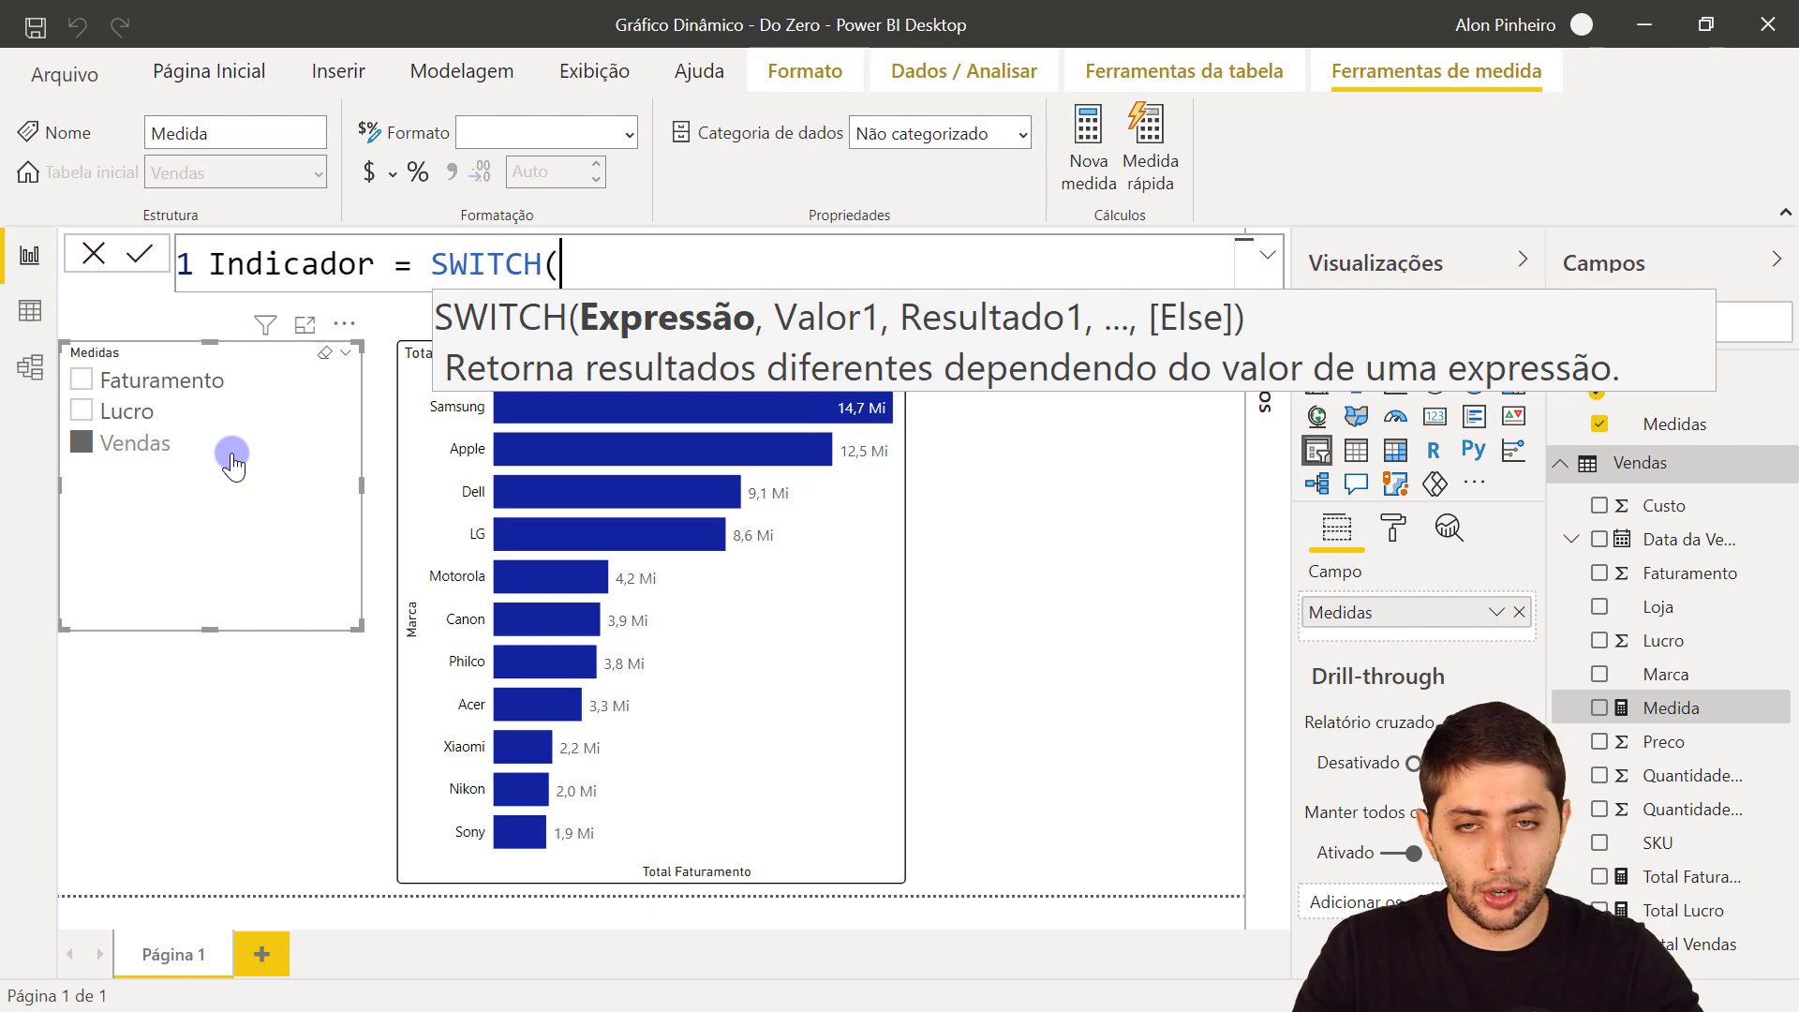
pyautogui.hotkey('shift', 'Return')
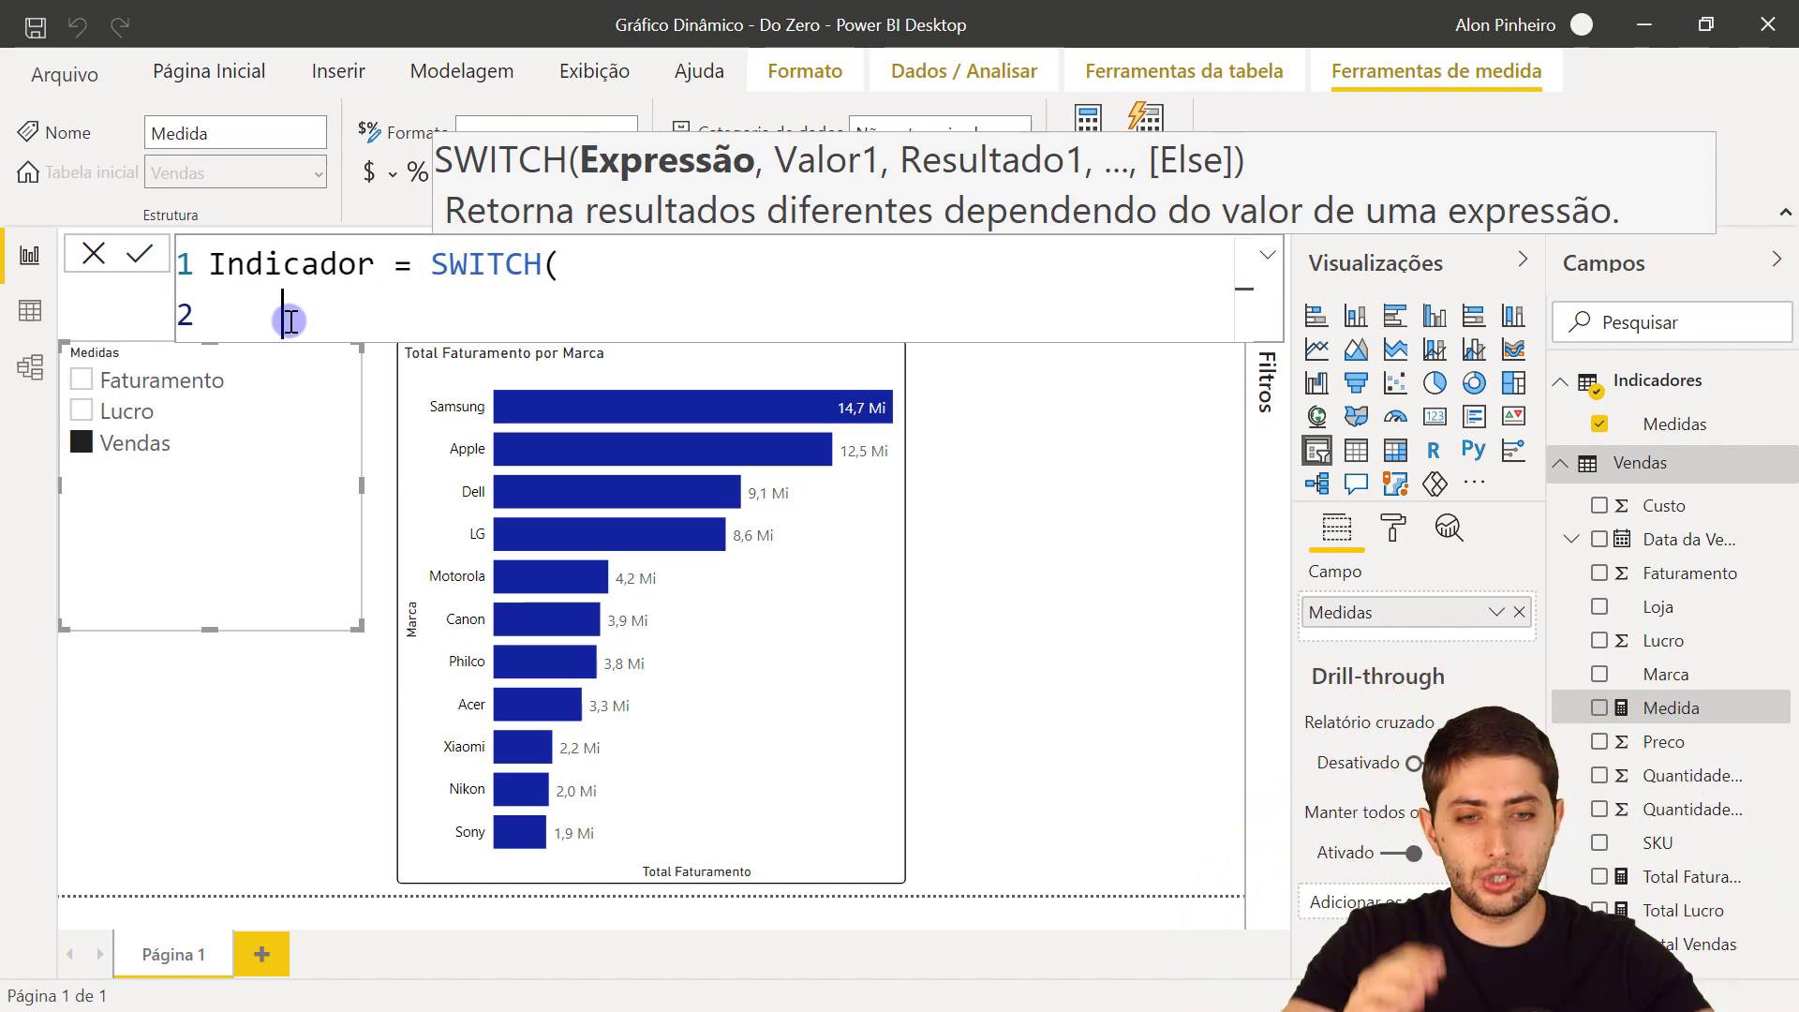
# Step: Enter SELECTEDVALUE(Indicadores[Medidas]) as the expression argument of the SWITCH function
pyautogui.moveTo(1570, 401)
pyautogui.mouseDown()
pyautogui.moveTo(1743, 432)
pyautogui.moveTo(1786, 469)
pyautogui.moveTo(1771, 457)
pyautogui.mouseUp()
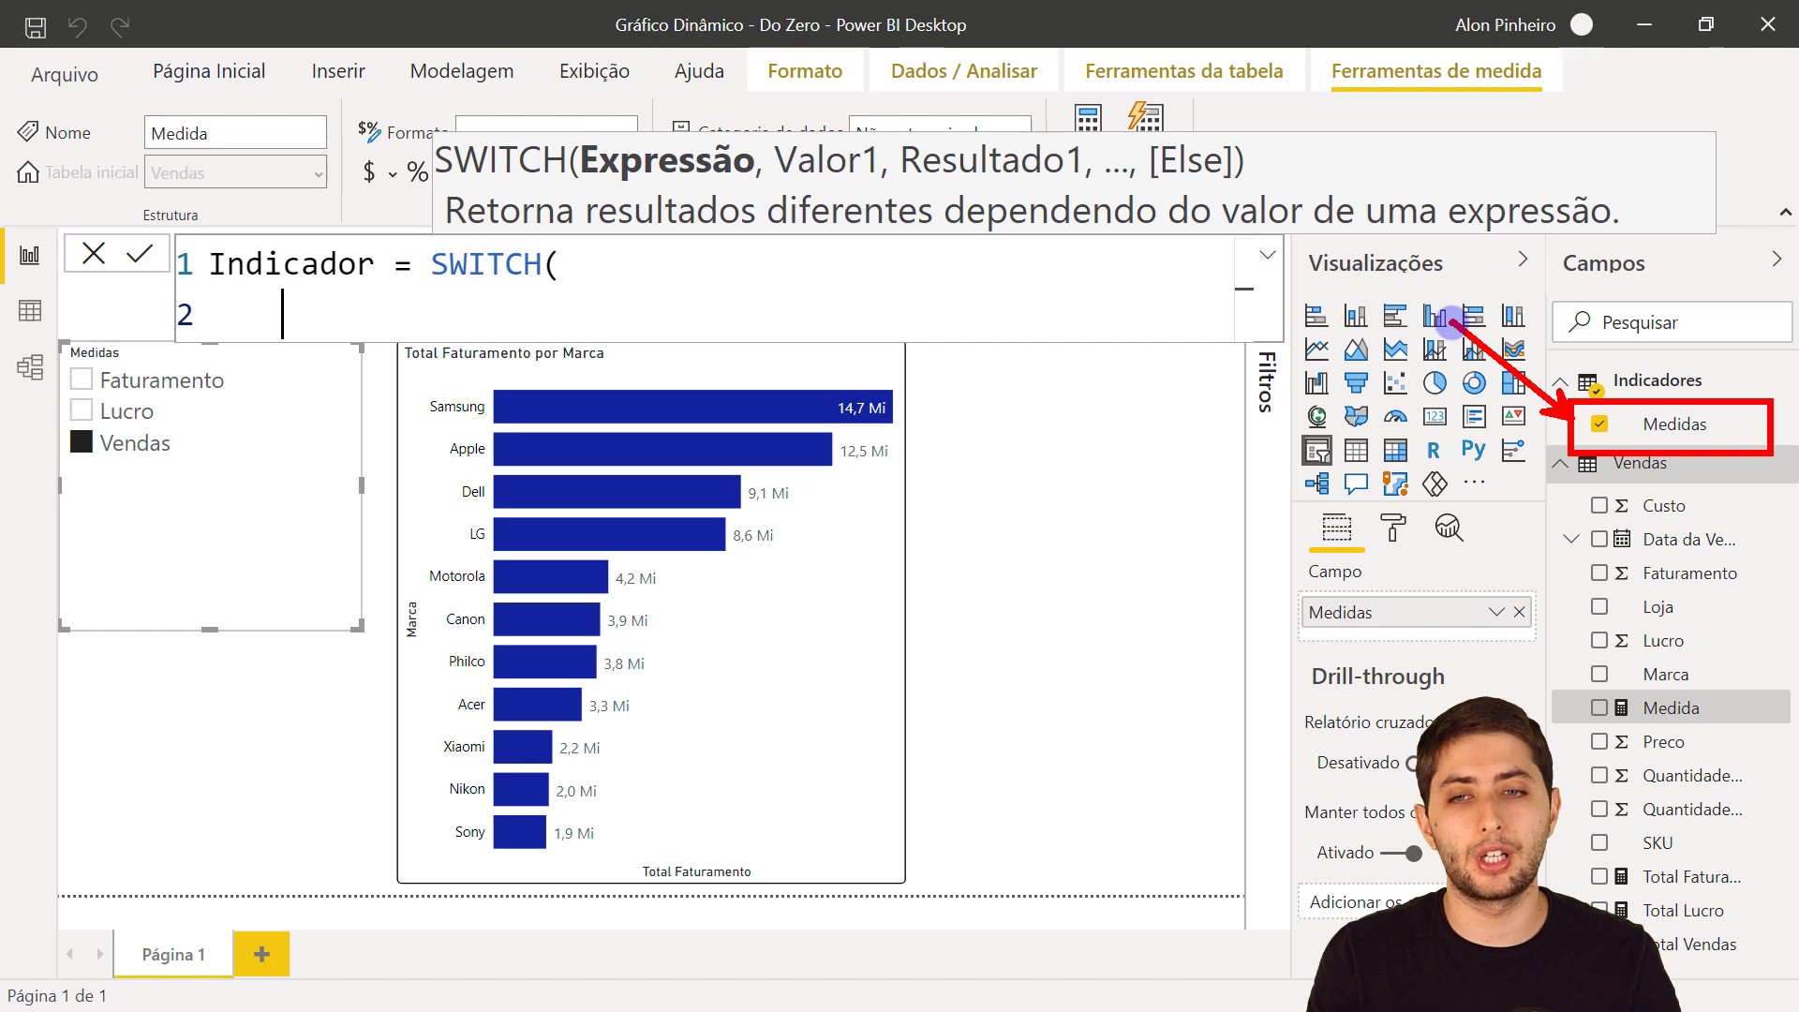
pyautogui.press('Escape')
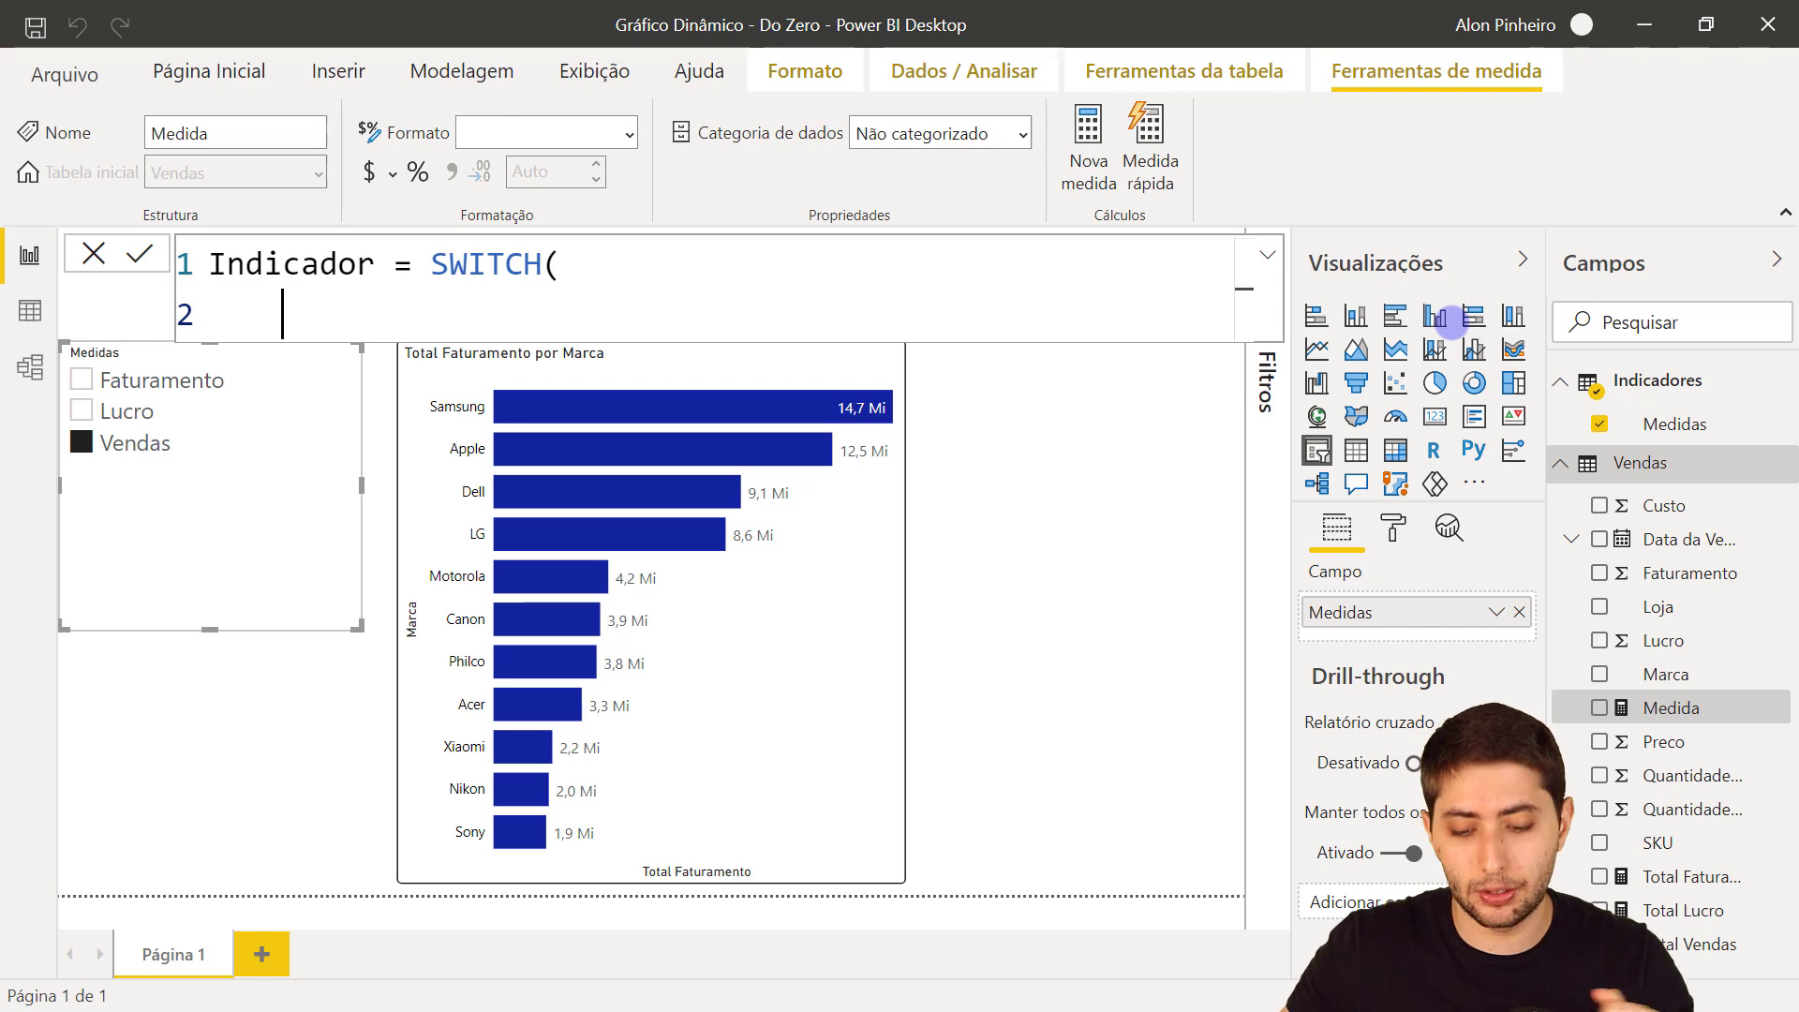
pyautogui.write('sele')
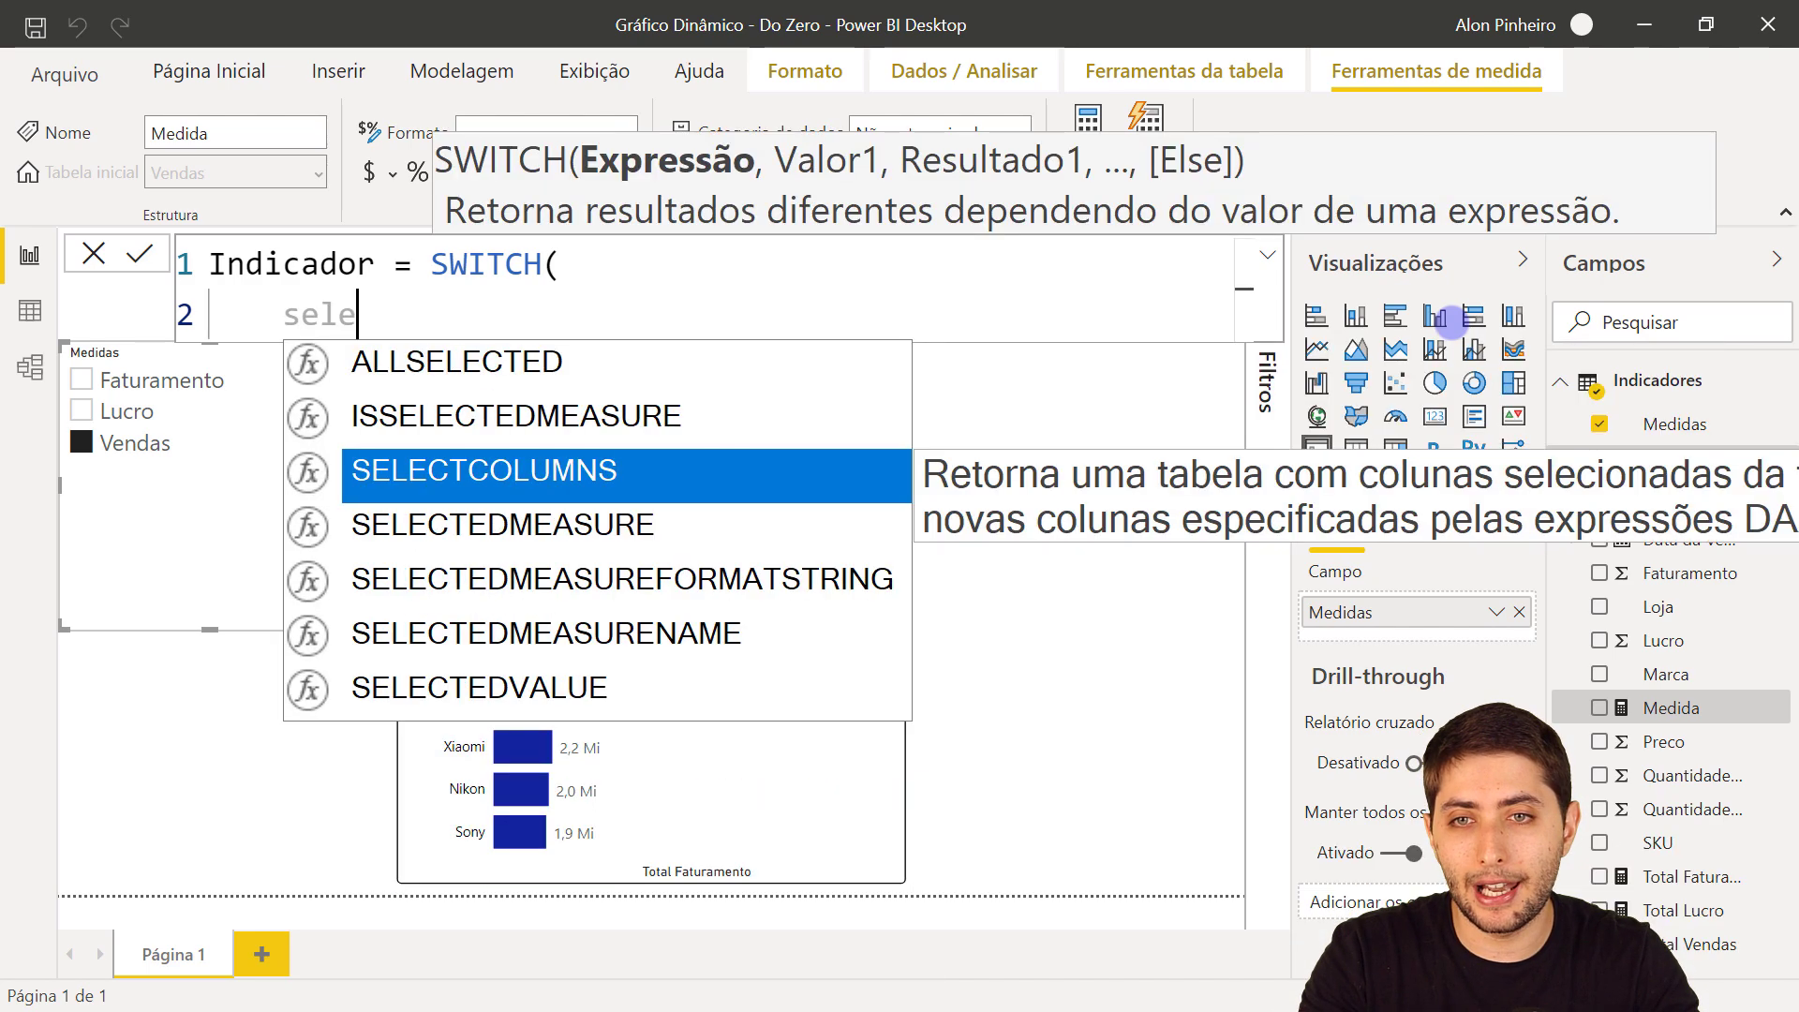
pyautogui.write('ctedvalu')
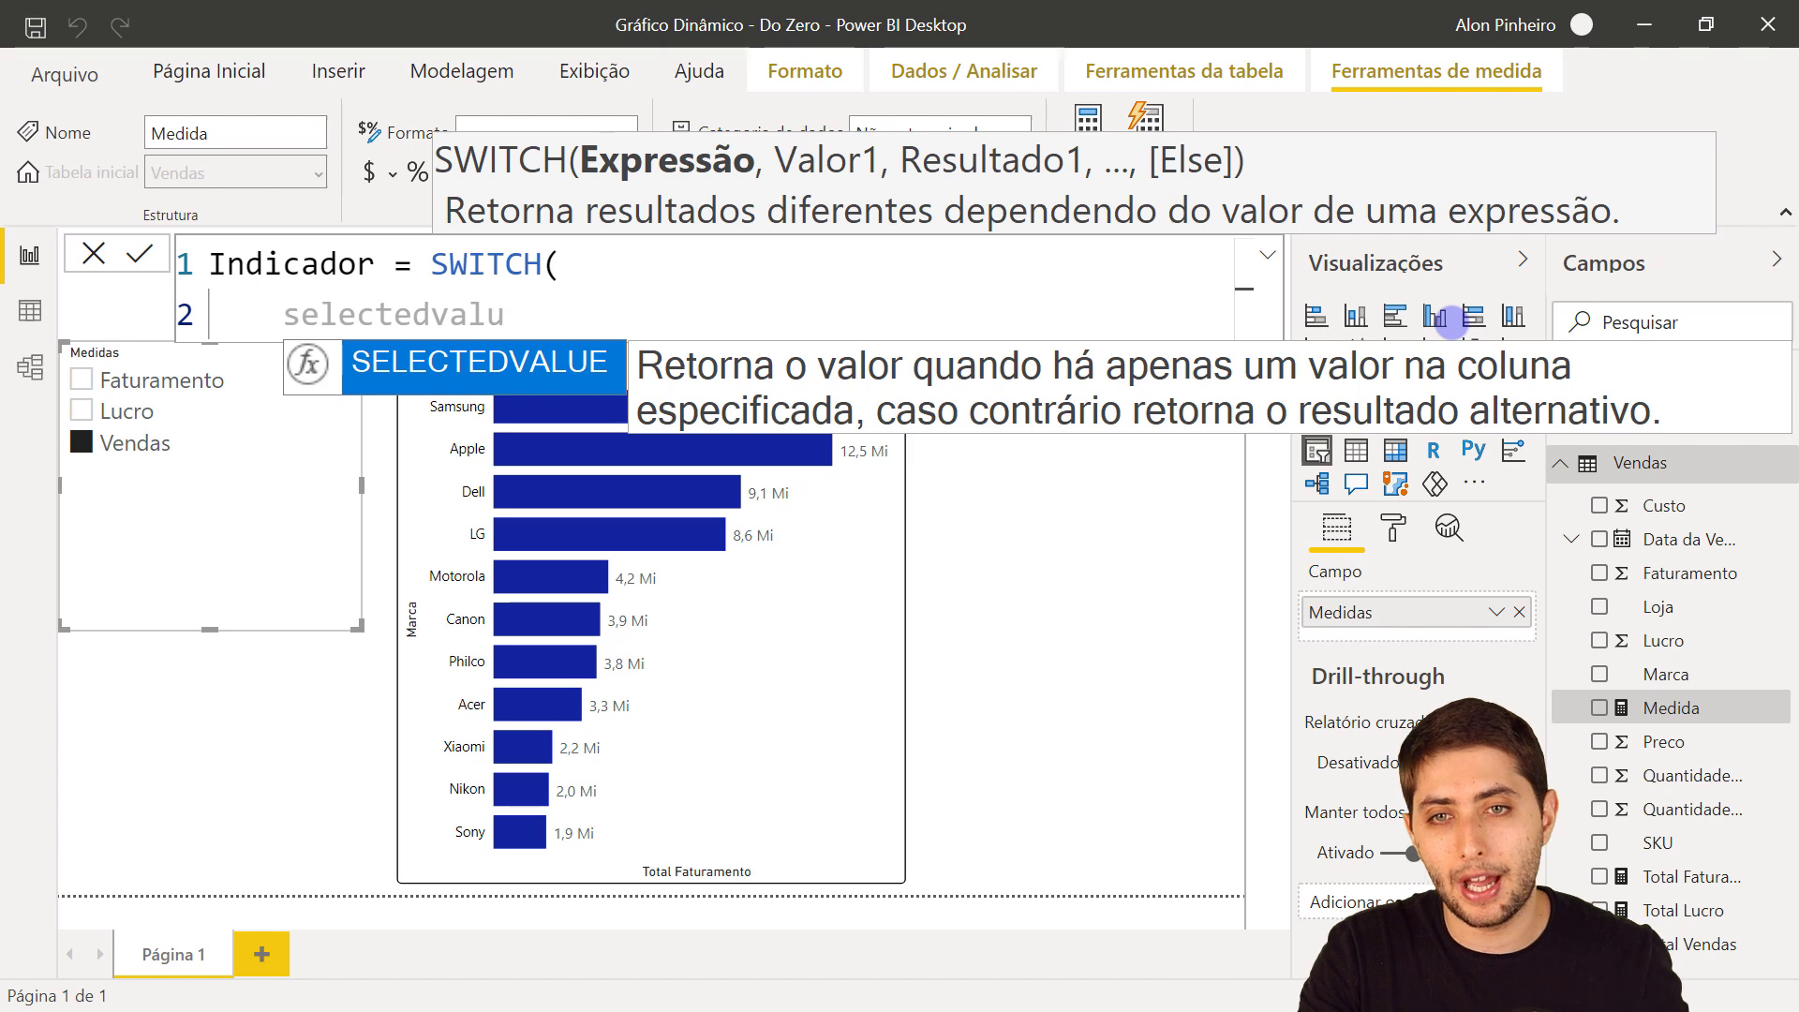
pyautogui.press('Tab')
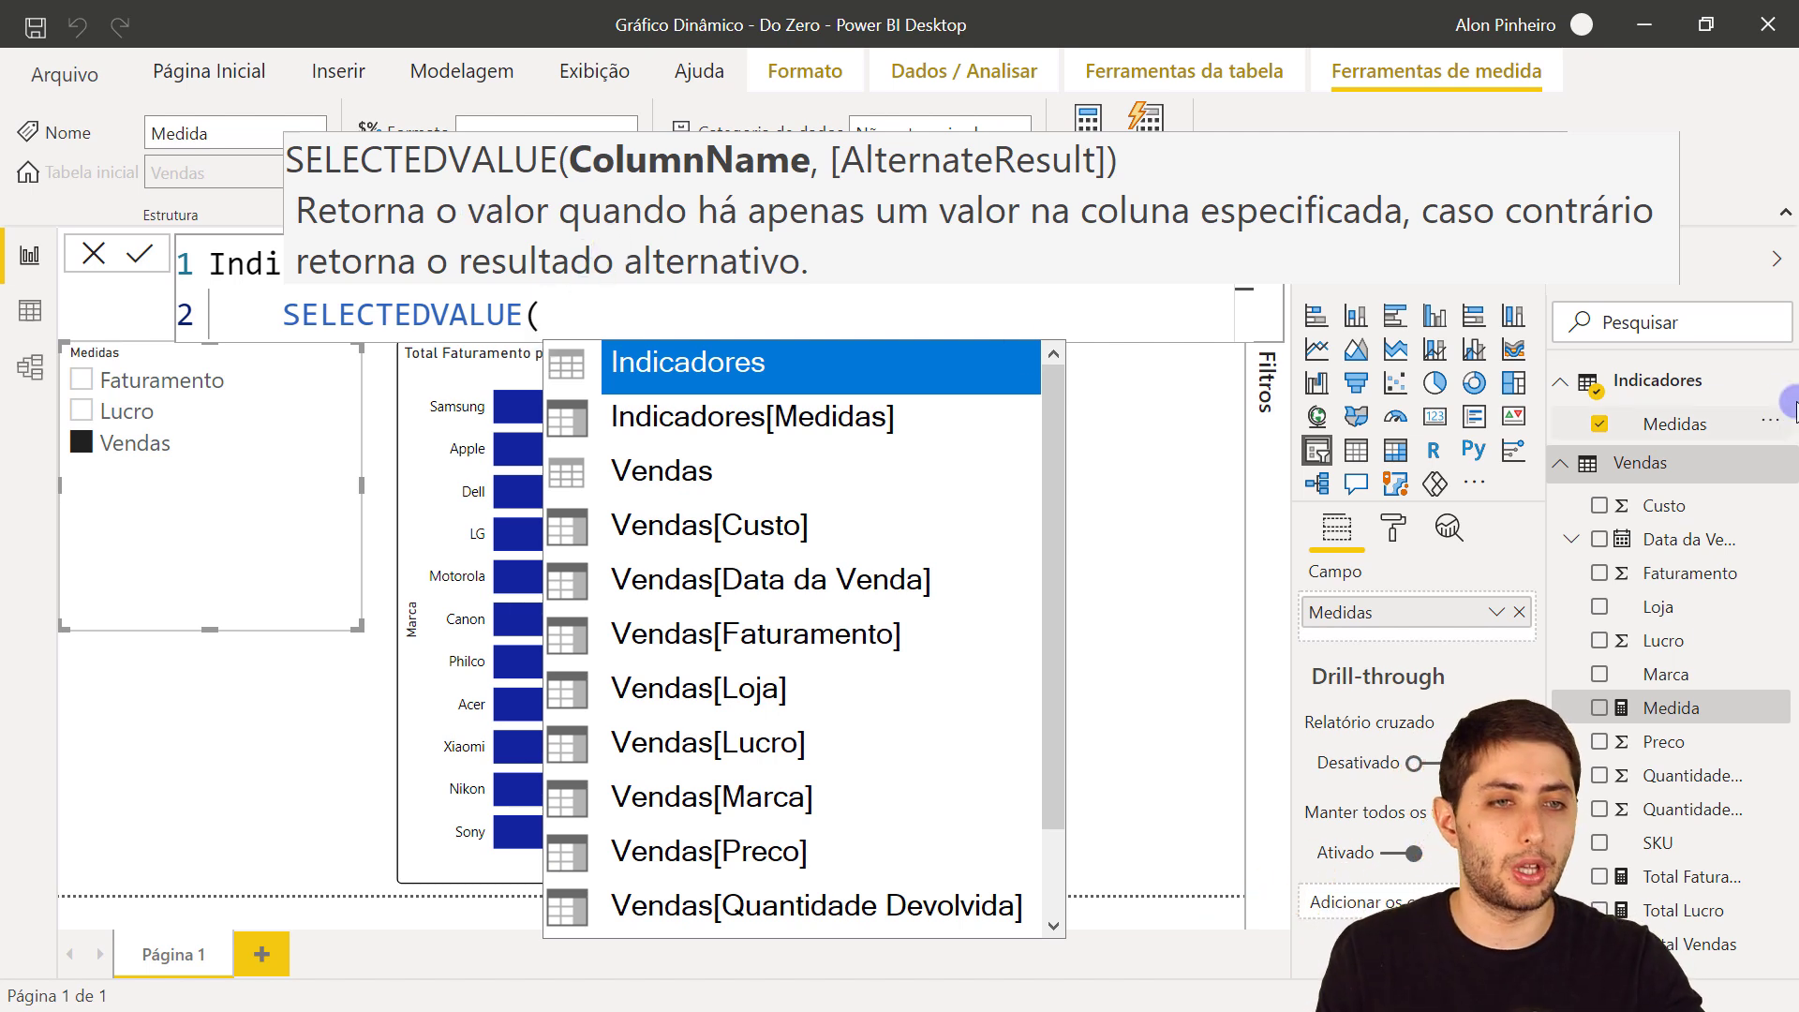
pyautogui.moveTo(1577, 392); pyautogui.dragTo(1745, 445)
pyautogui.moveTo(1577, 438); pyautogui.dragTo(1497, 468)
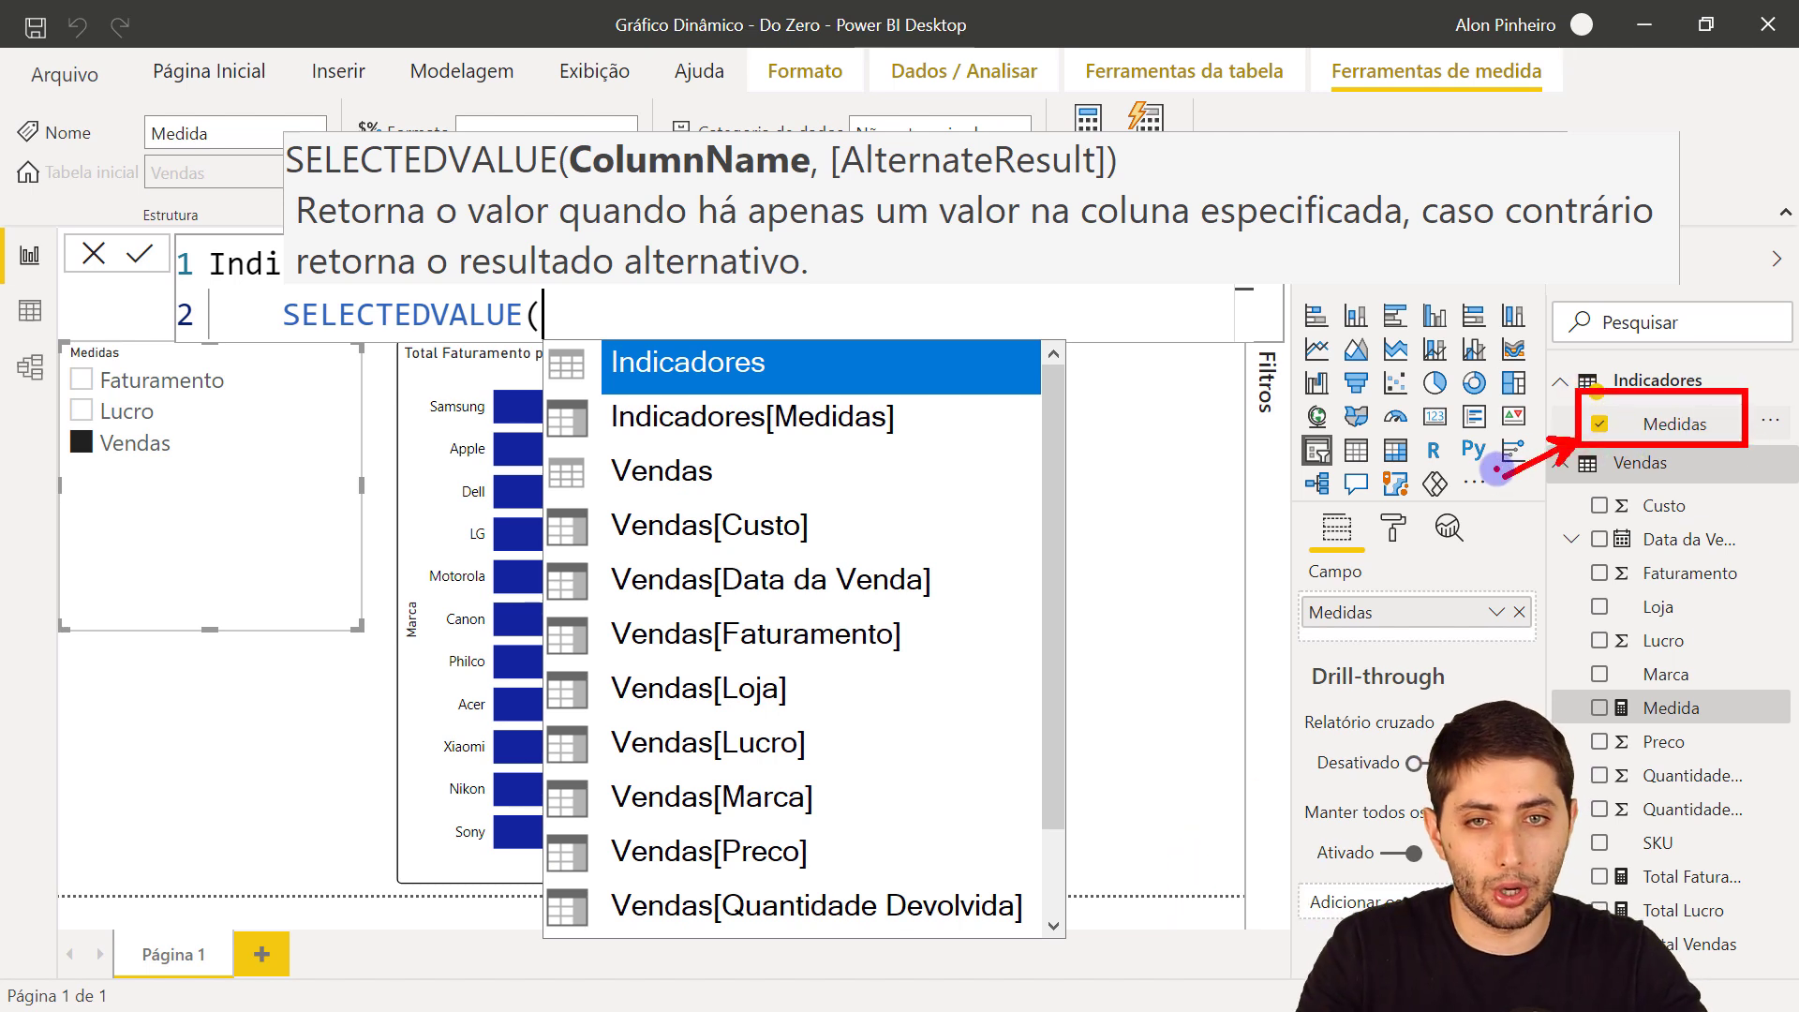
pyautogui.press('Escape')
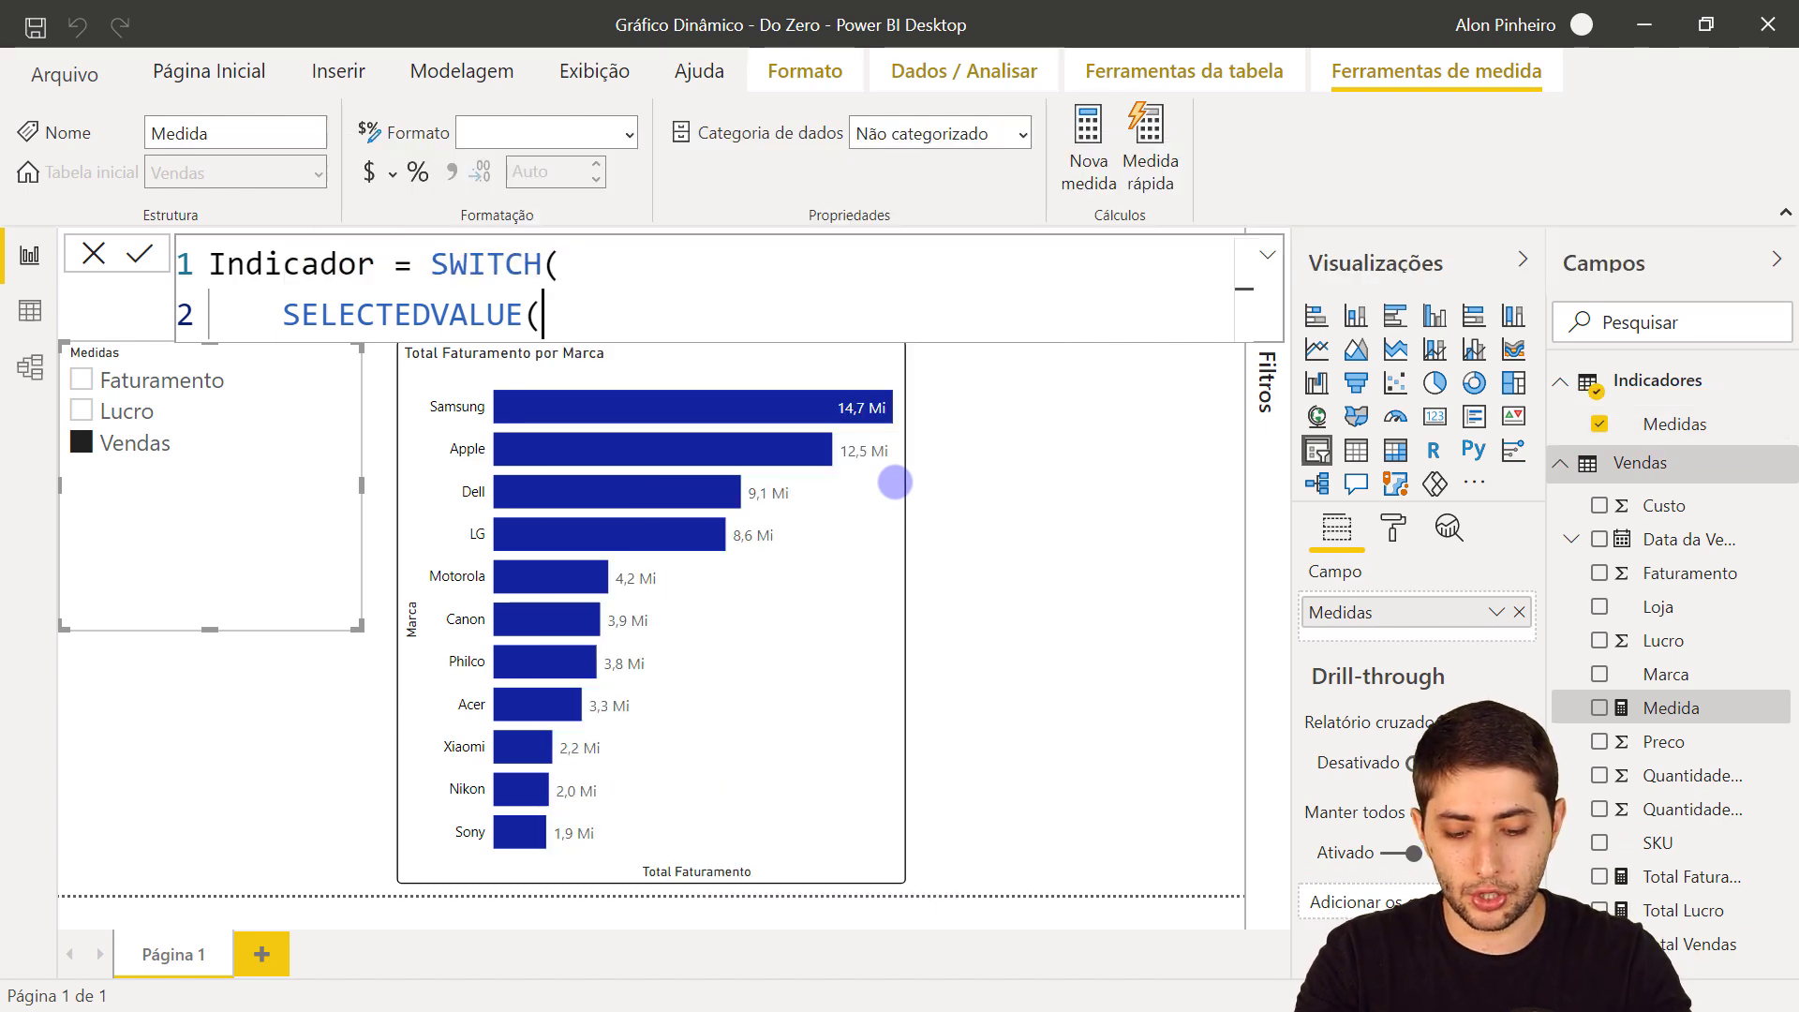
pyautogui.write('medidas')
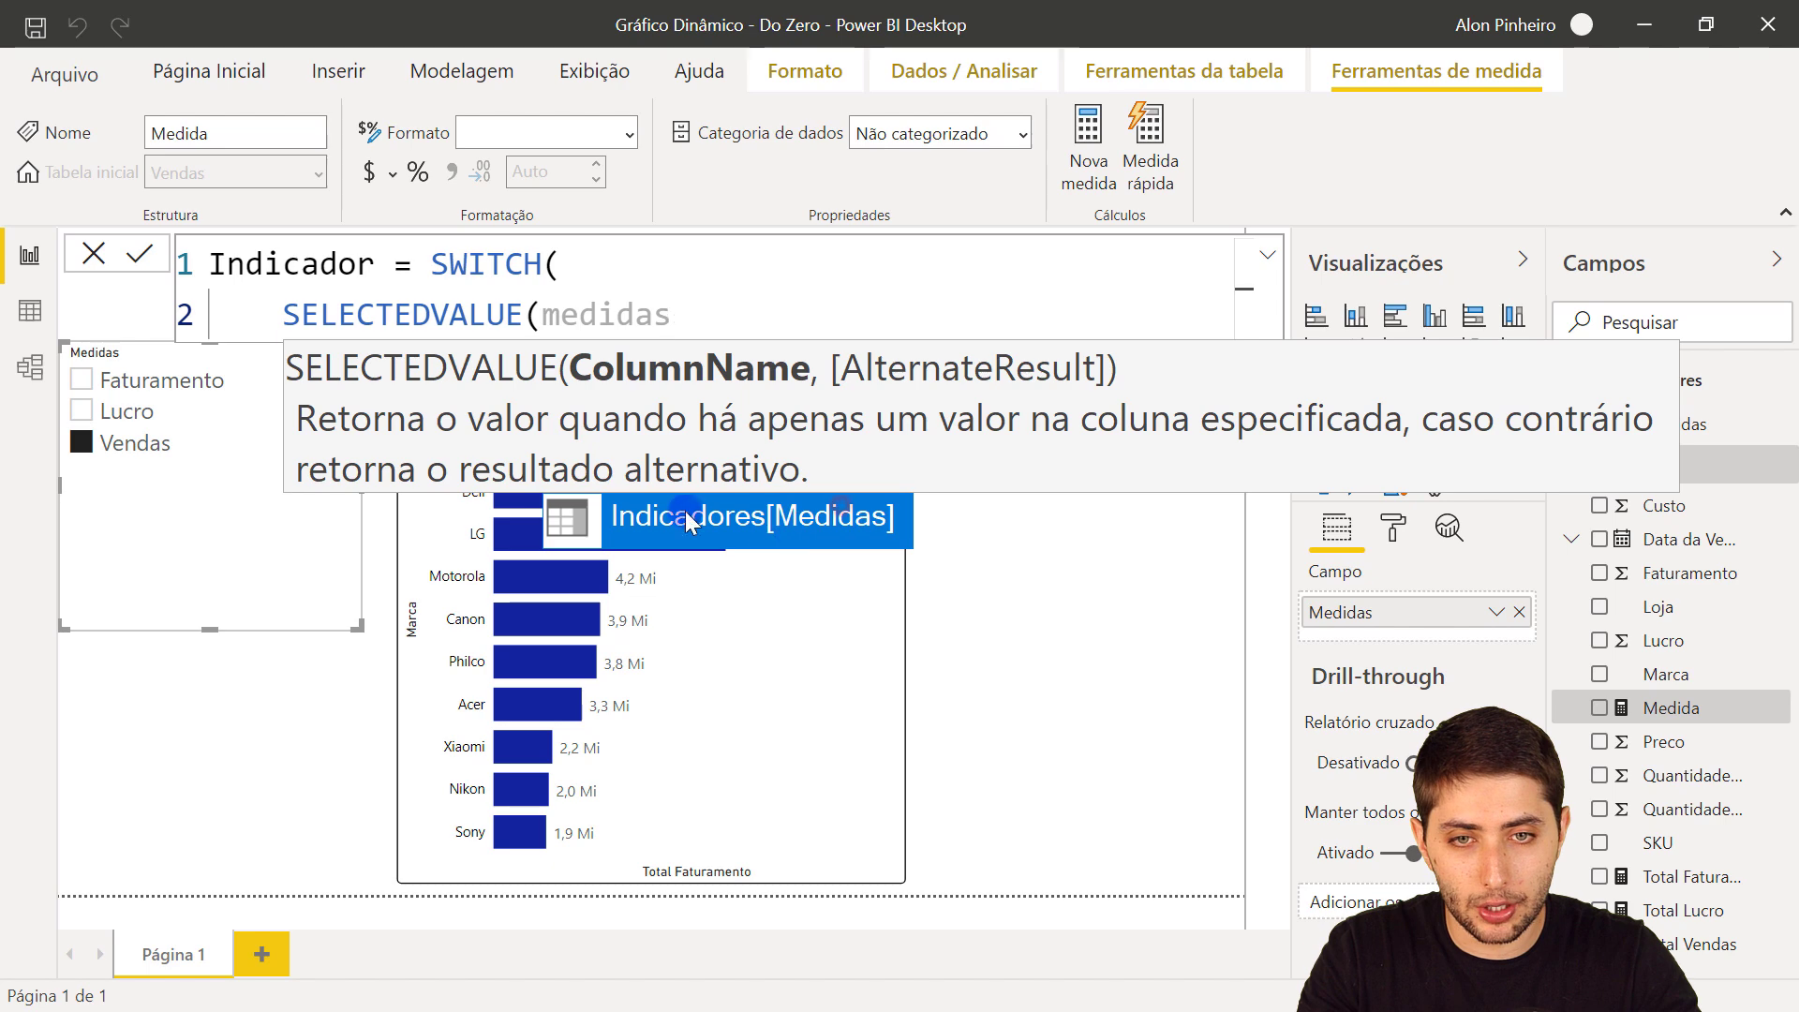
pyautogui.click(817, 525)
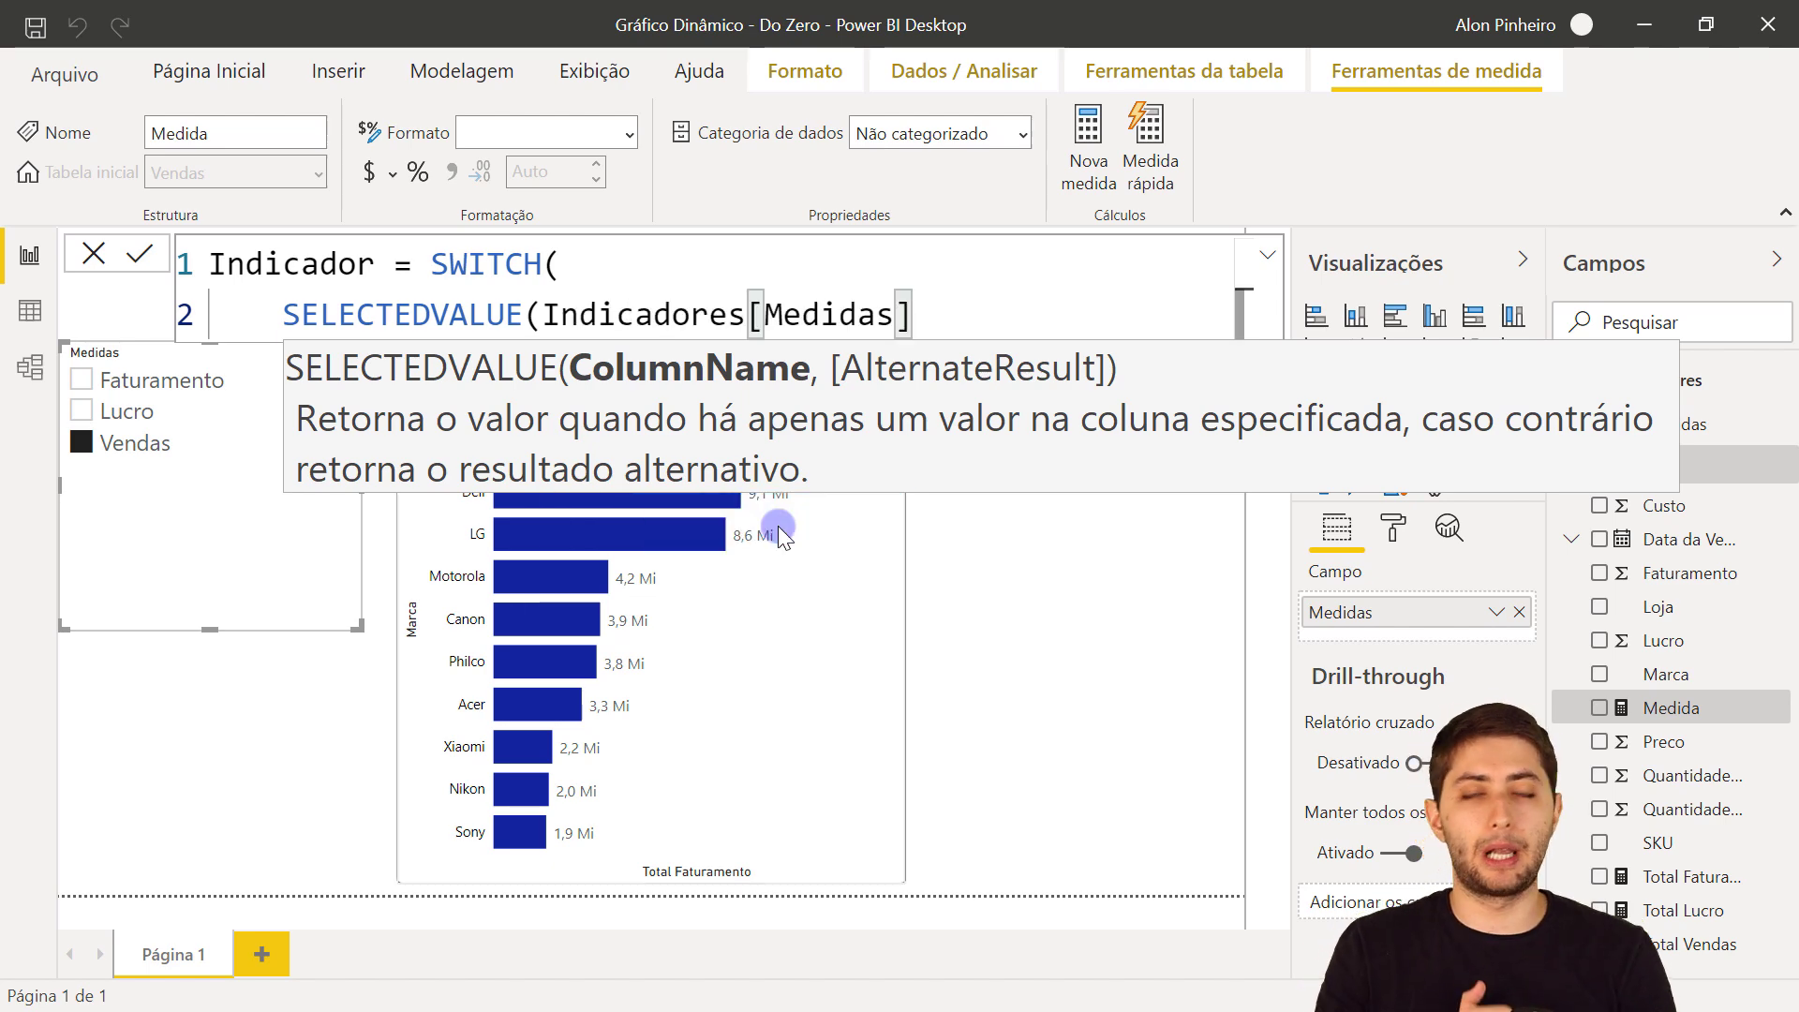
pyautogui.write(')')
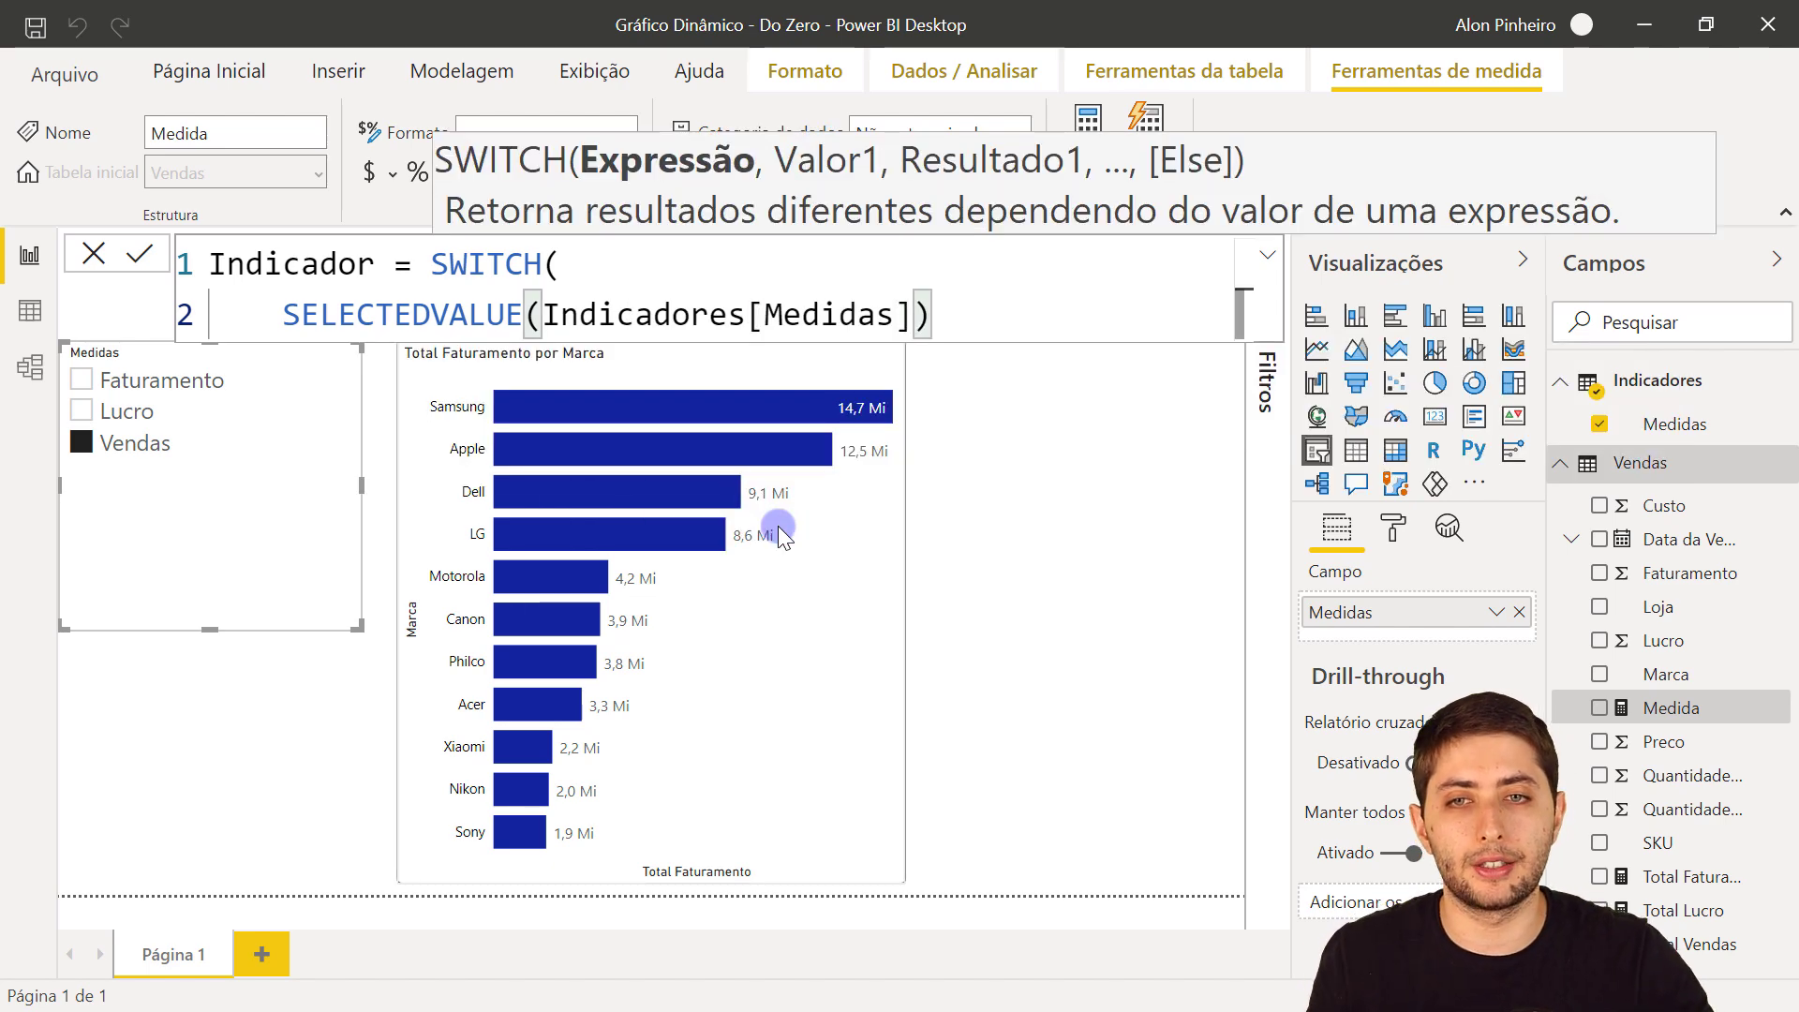
pyautogui.moveTo(284, 315); pyautogui.dragTo(931, 302)
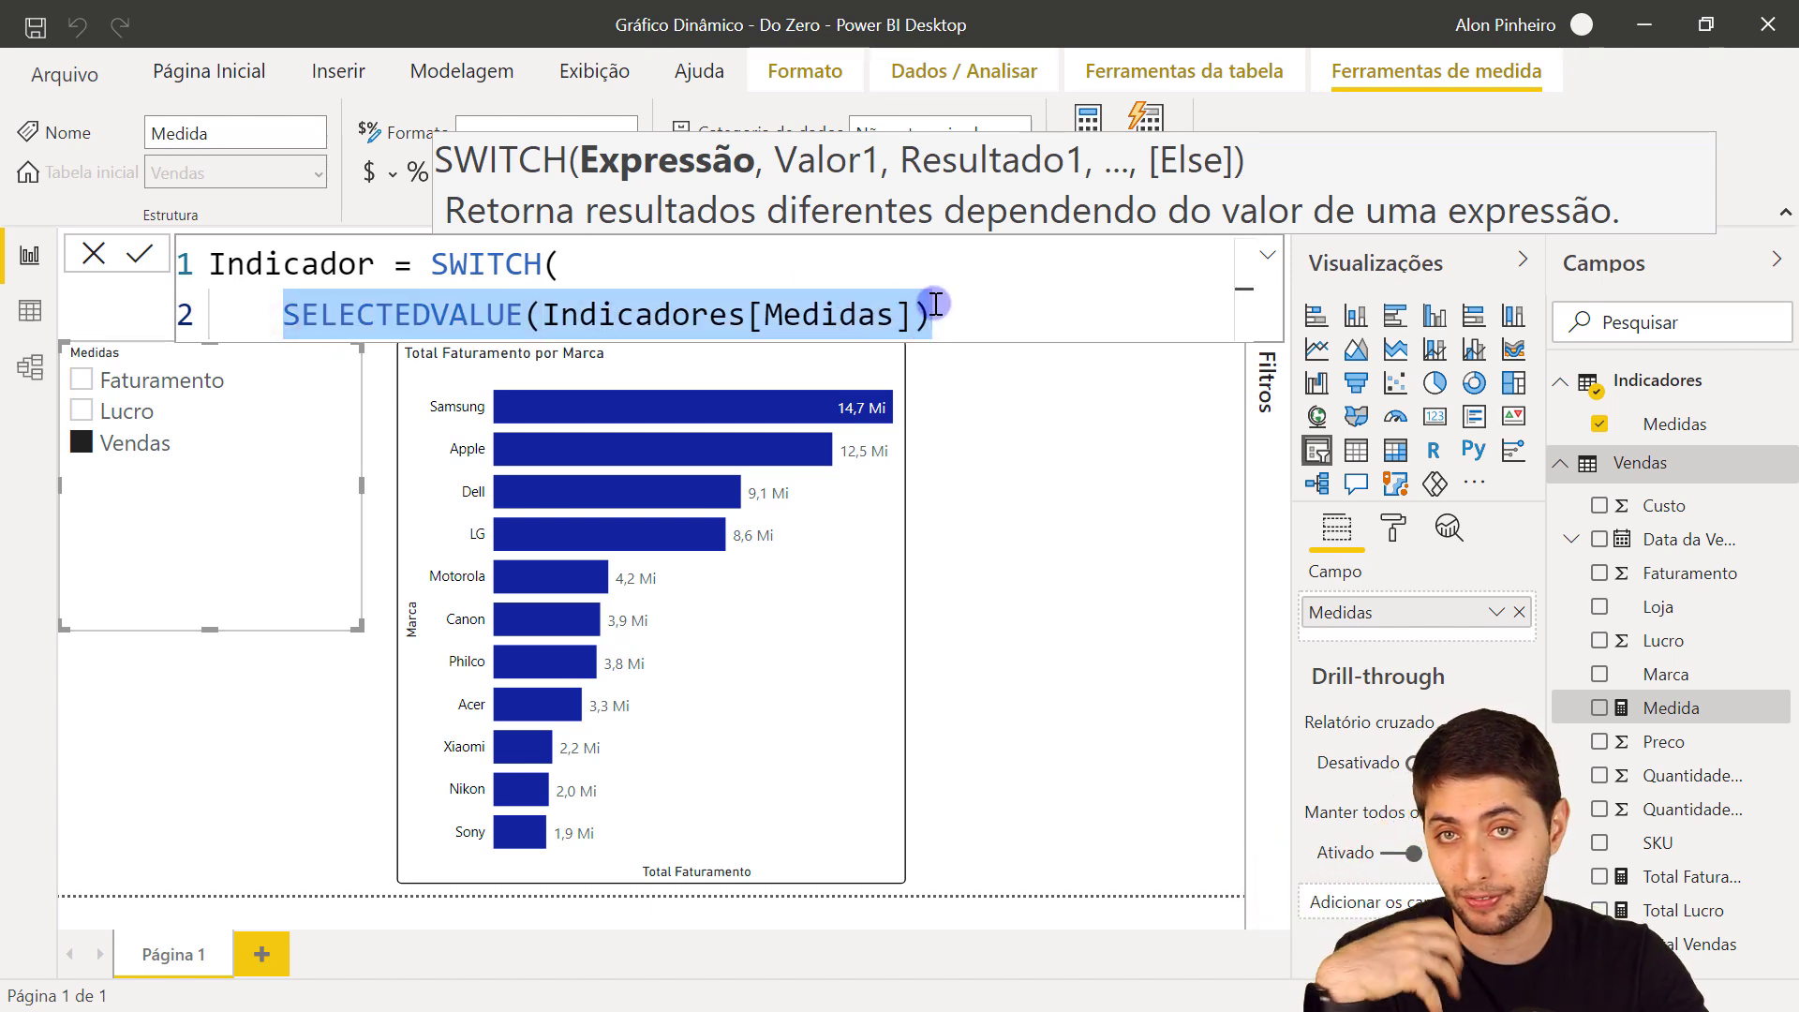
pyautogui.click(928, 303)
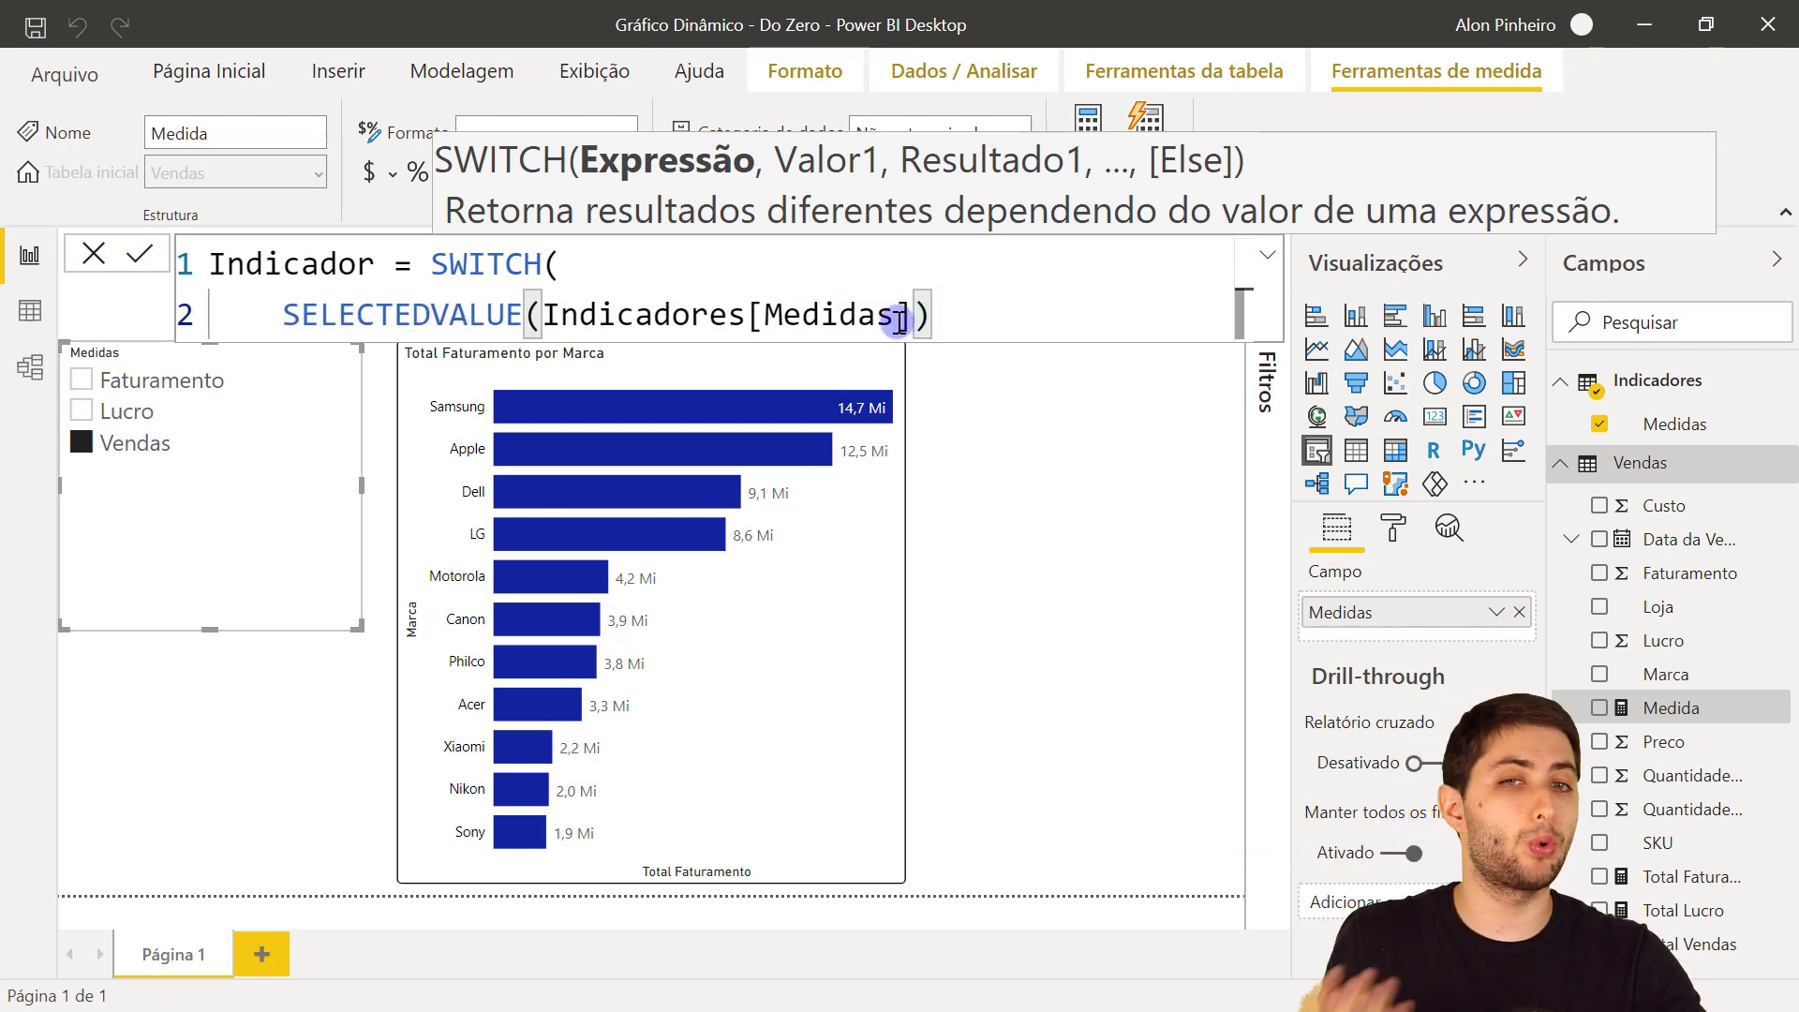
pyautogui.click(268, 315)
pyautogui.moveTo(268, 315); pyautogui.dragTo(929, 315)
pyautogui.click(926, 316)
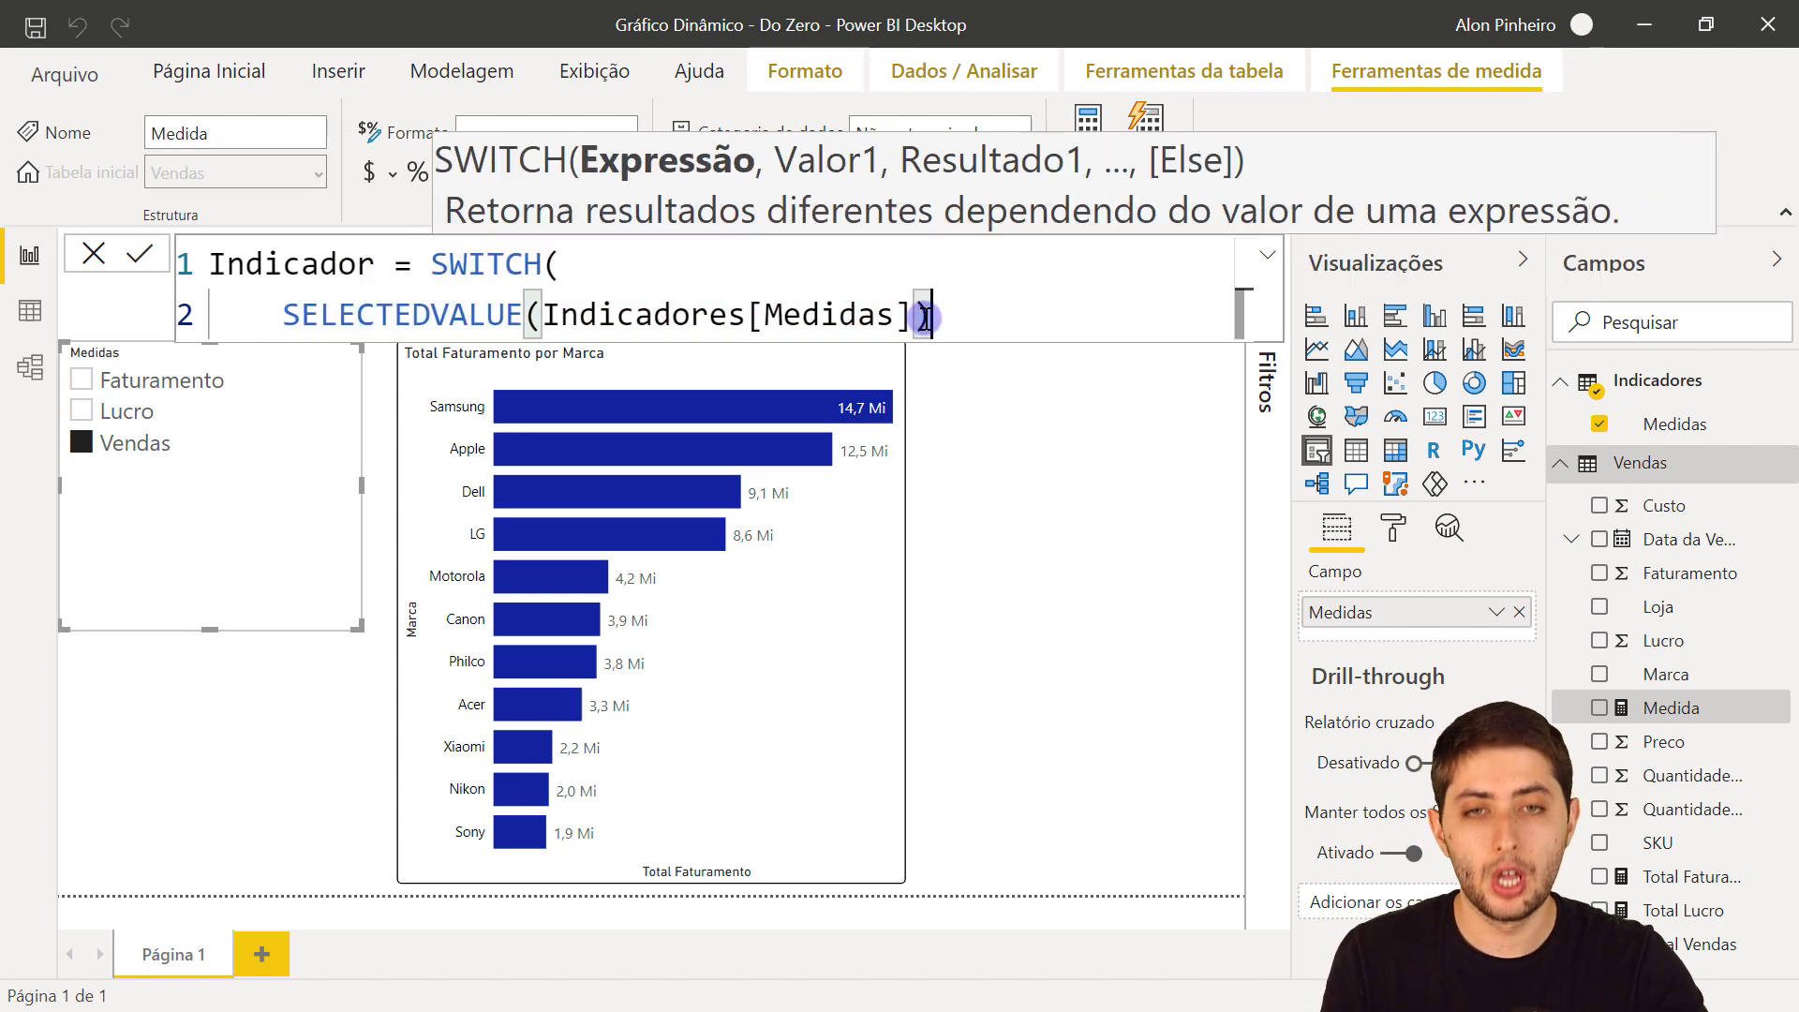
# Step: Add the first value and result pair to the SWITCH formula on a new line: "Vendas", [Total Vendas]
pyautogui.write(',')
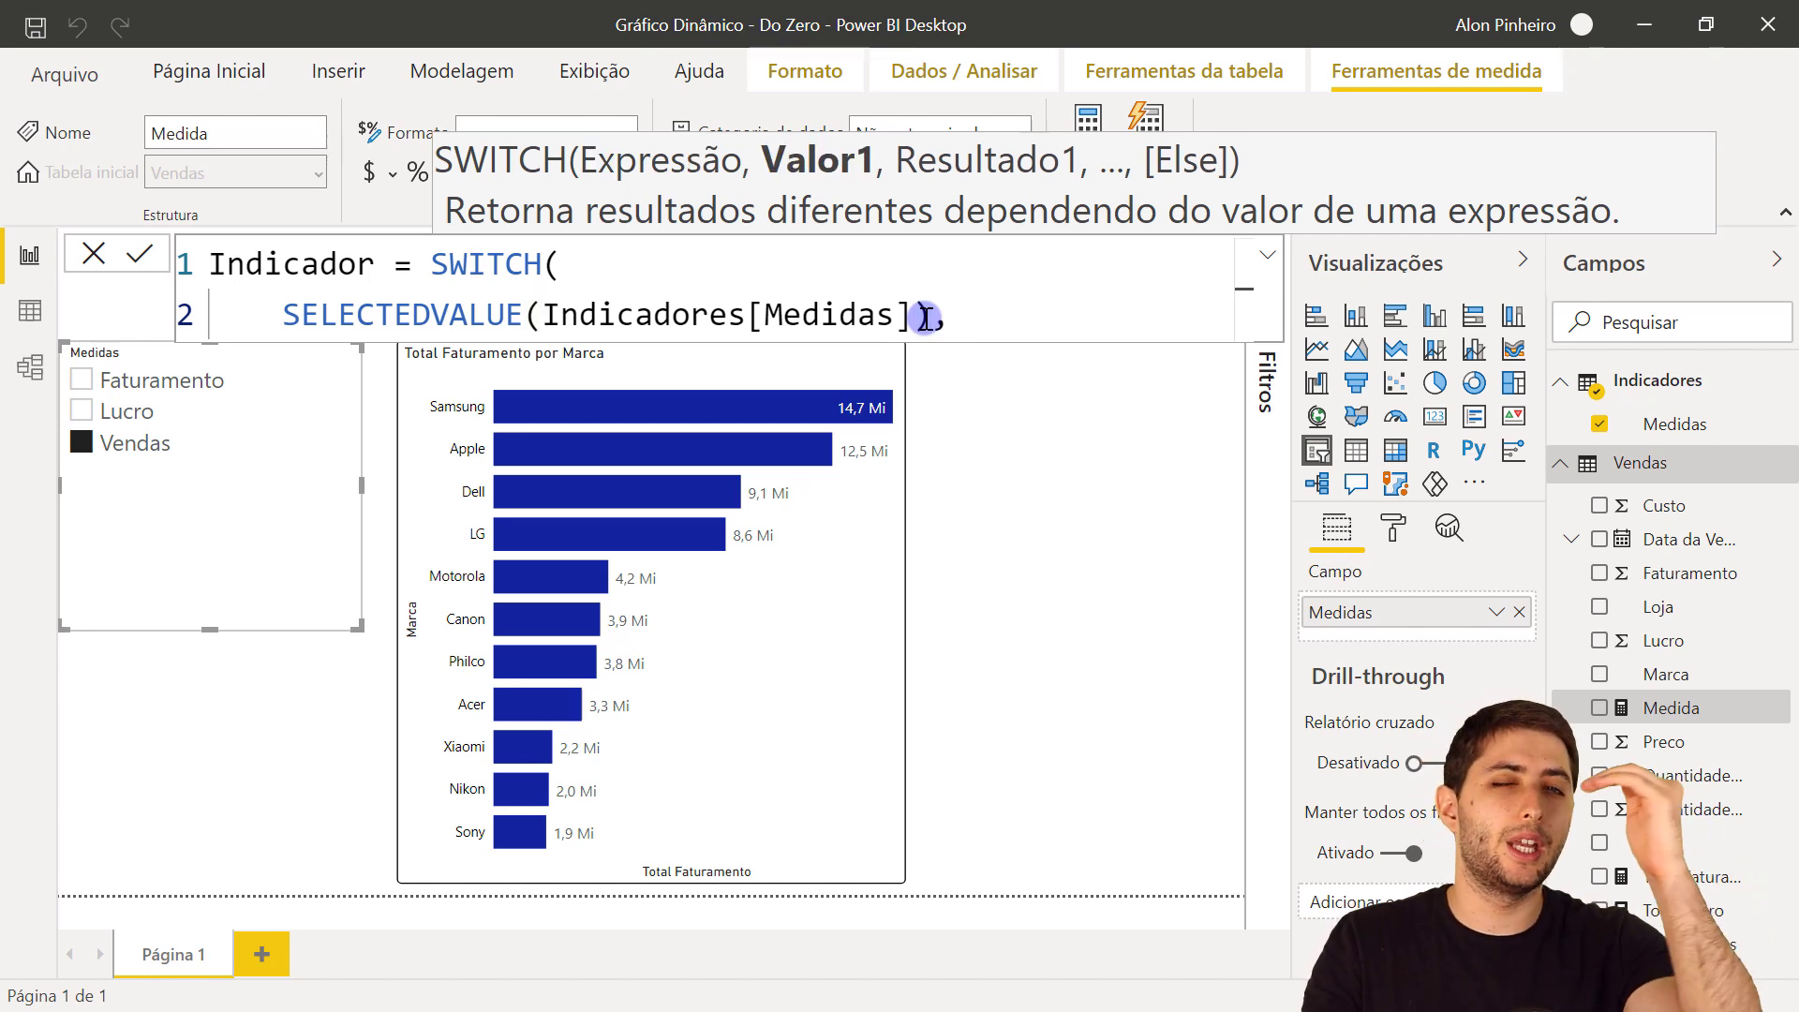
pyautogui.hotkey('shift', 'Return')
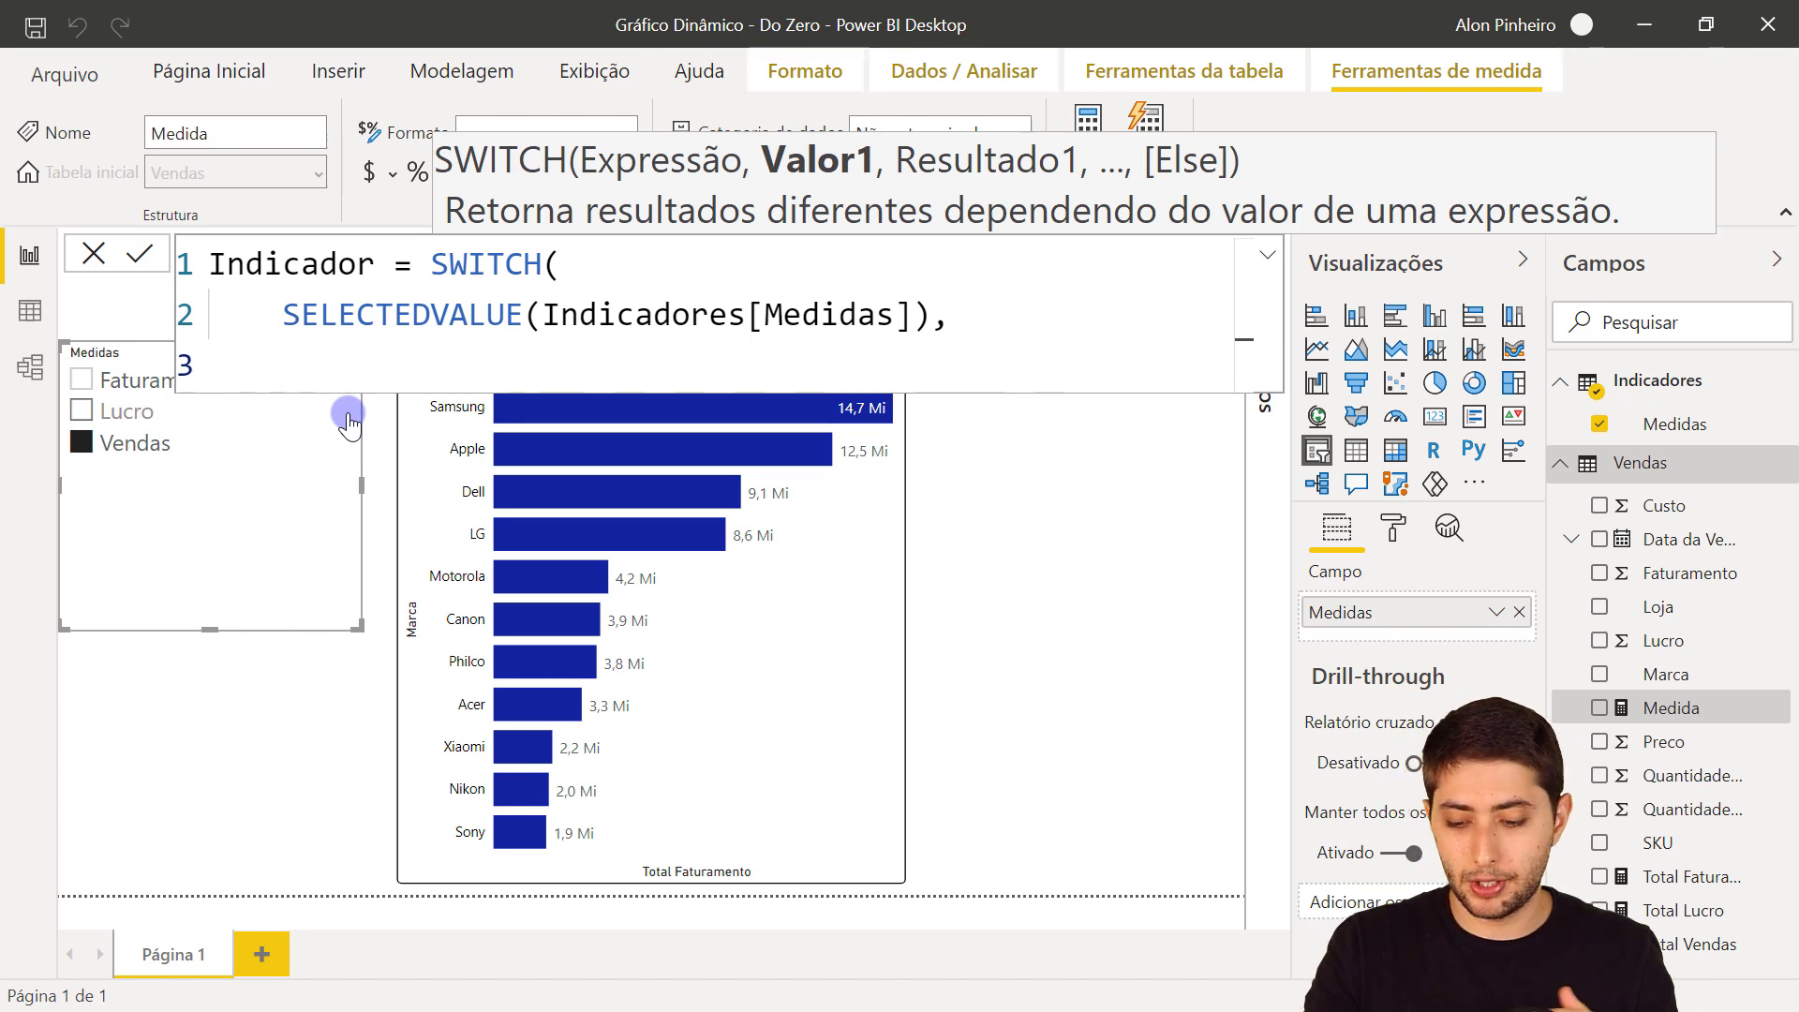
pyautogui.write('"Vendas"')
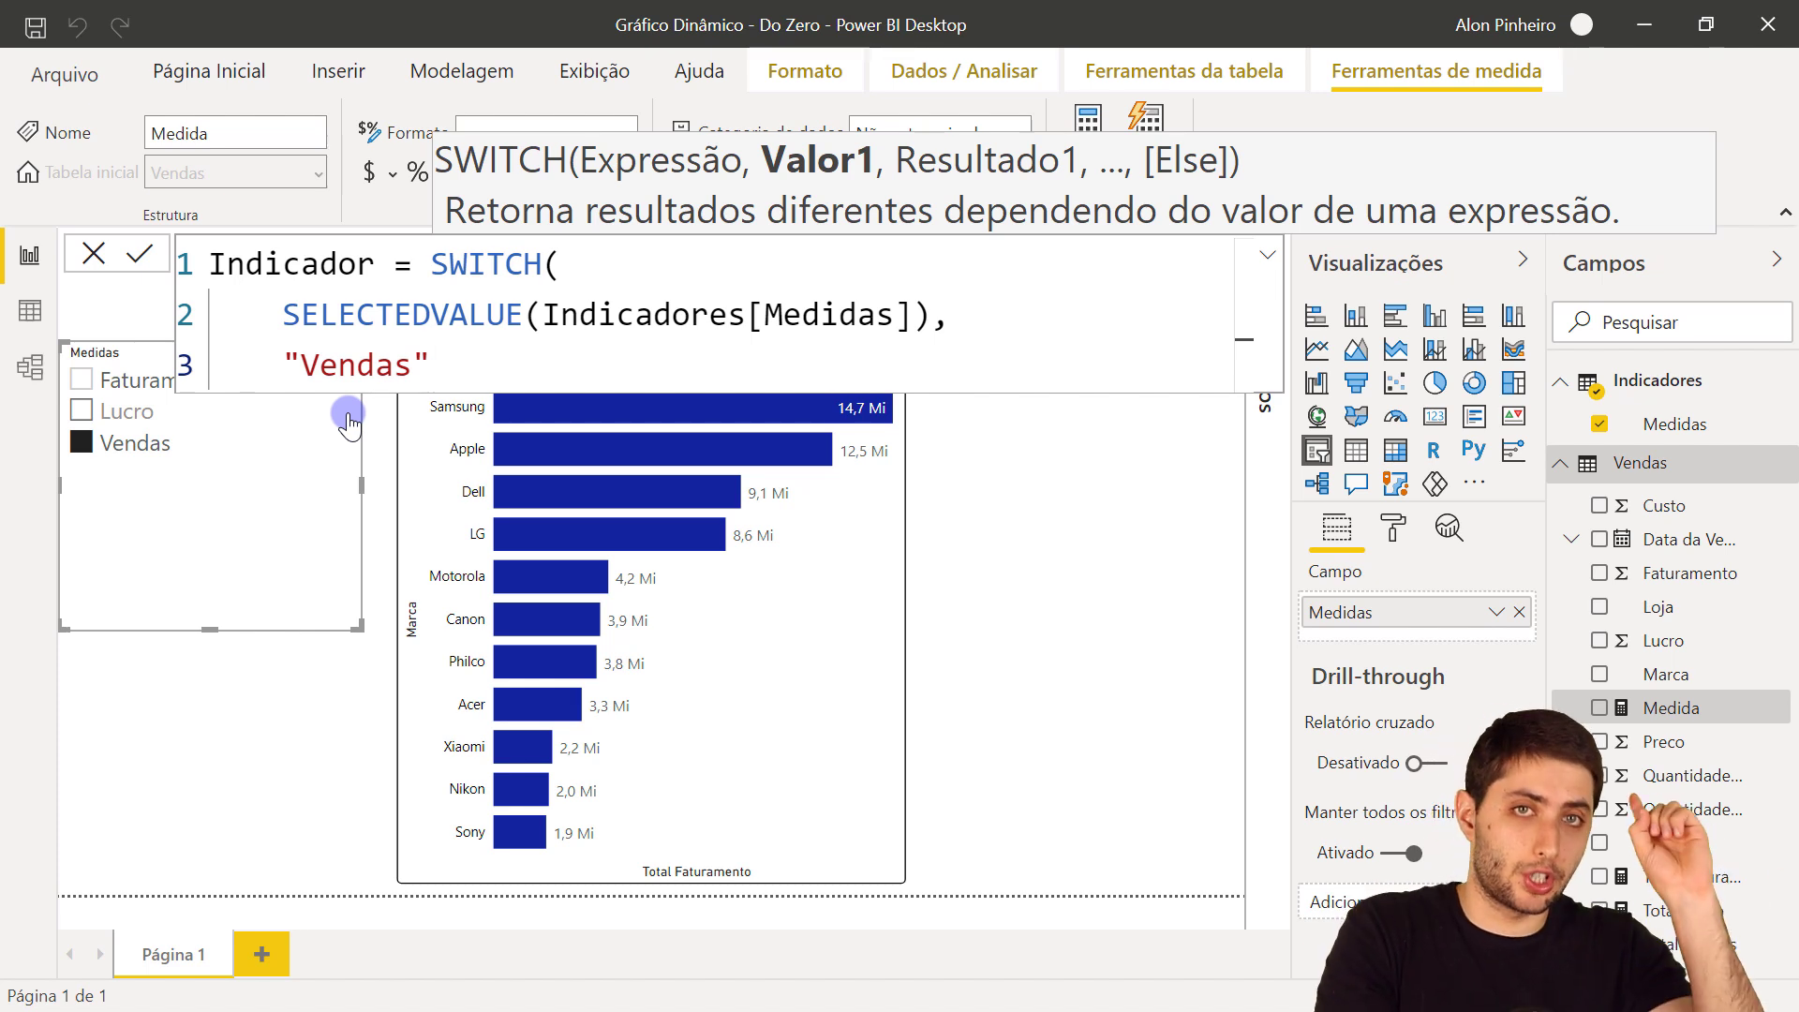
pyautogui.write(',')
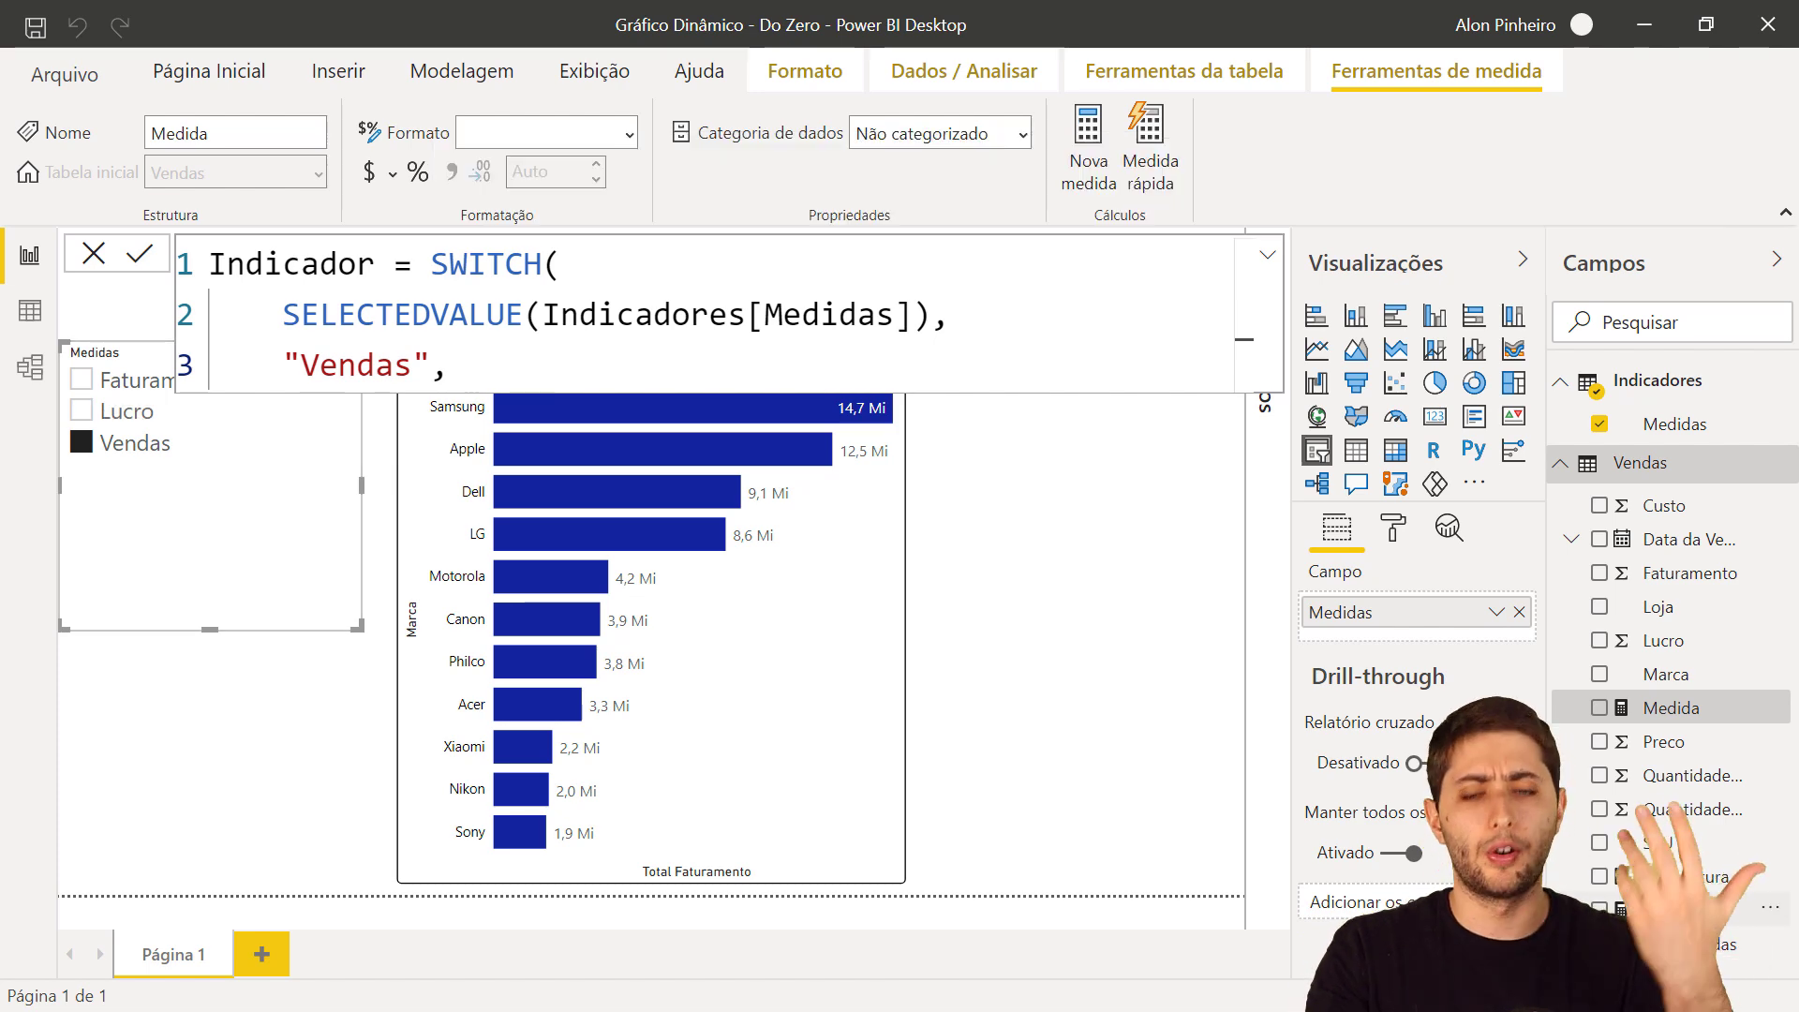
pyautogui.write('otal ven')
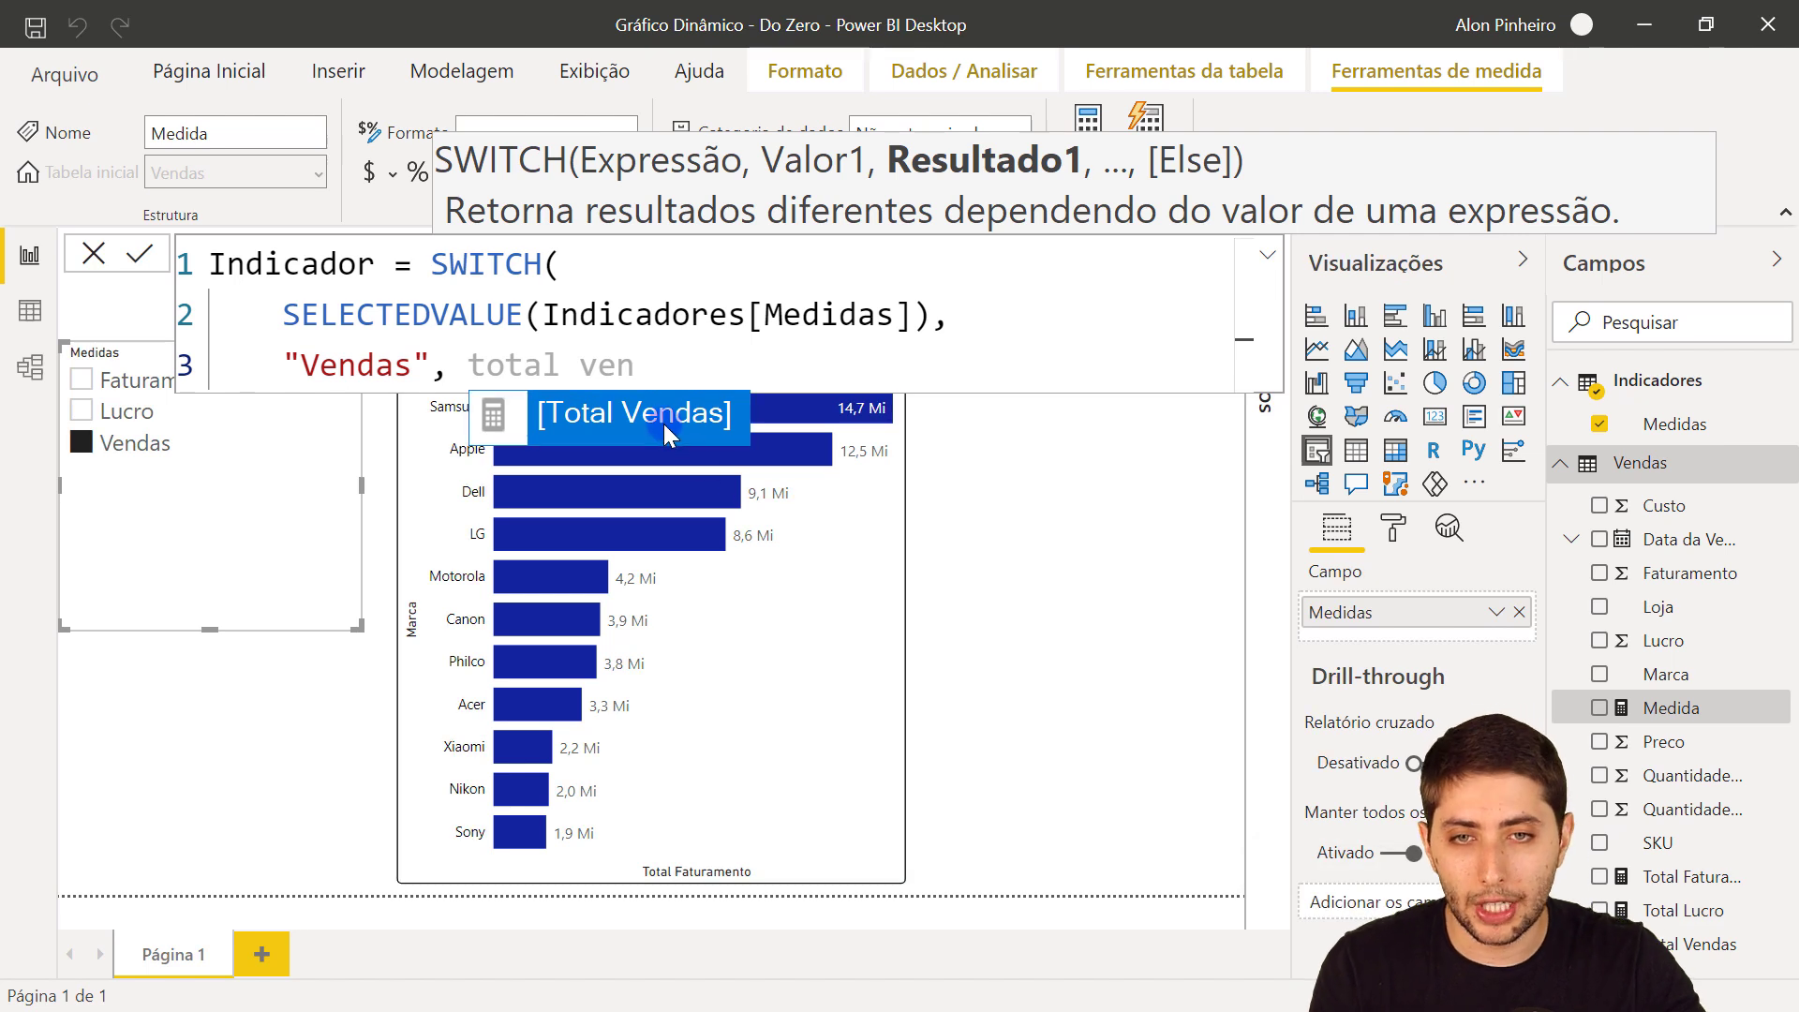
pyautogui.click(583, 401)
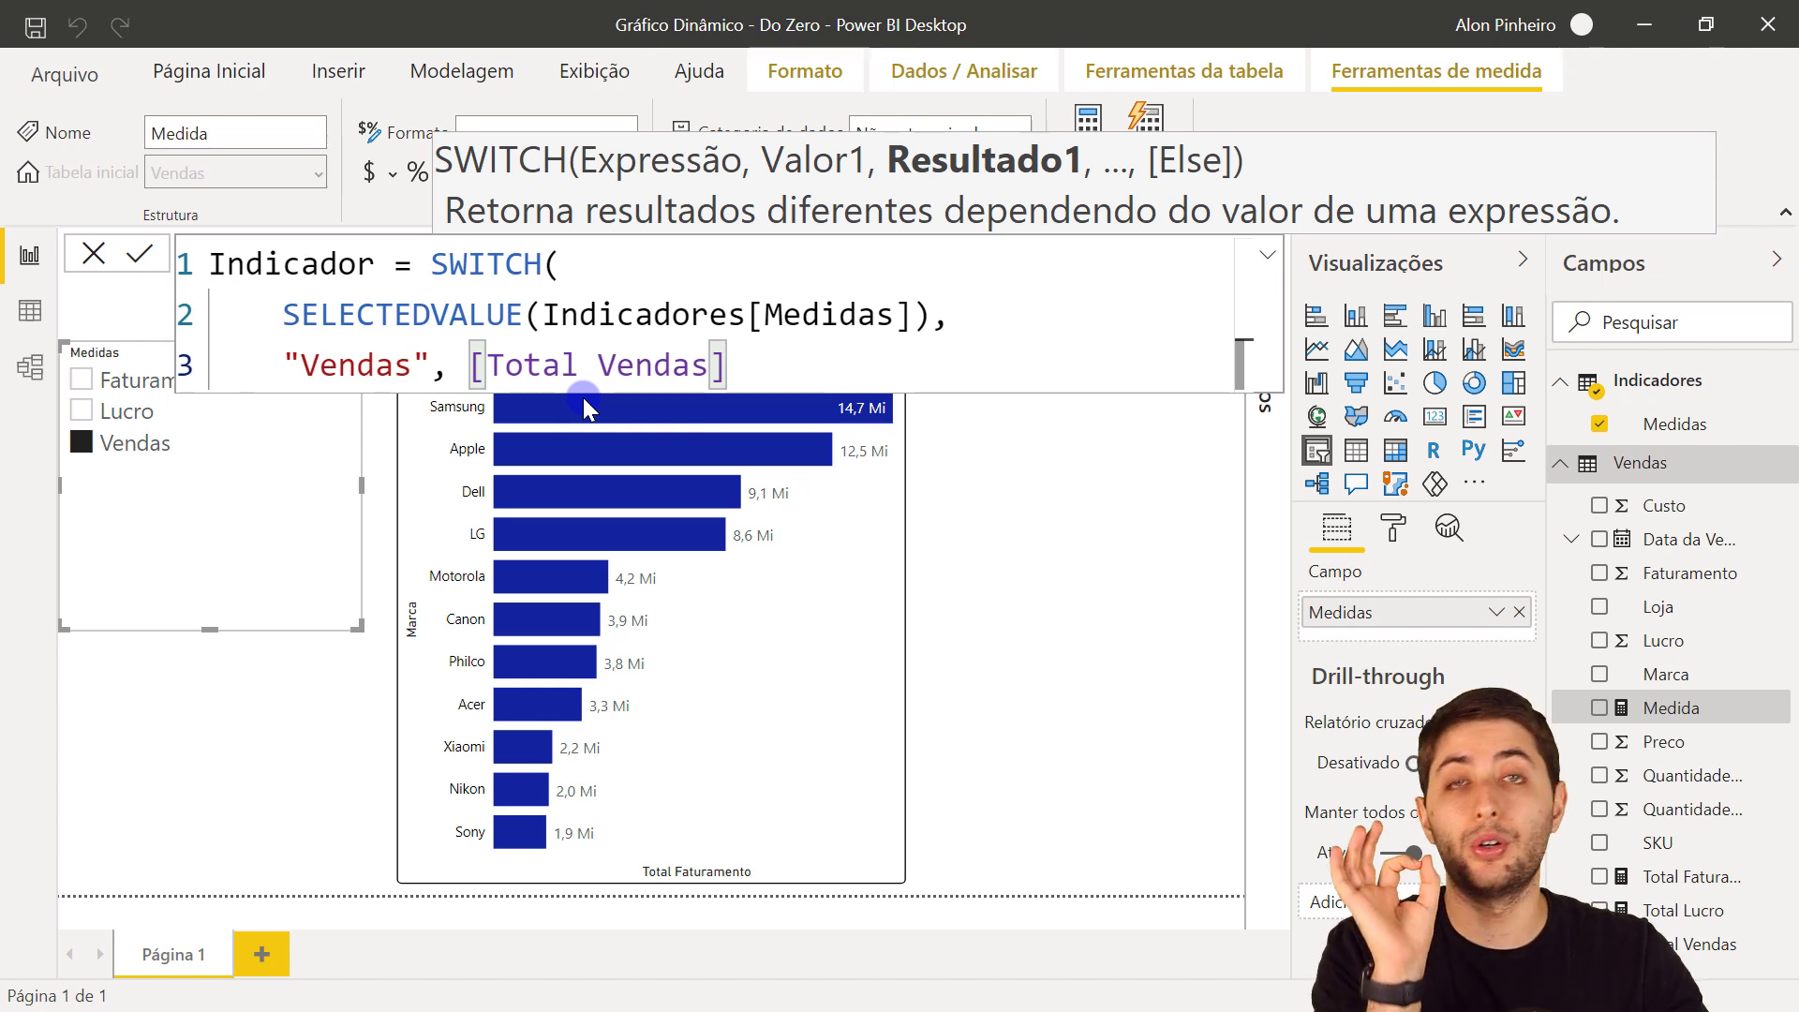
# Step: Review how the SWITCH formula pairs the SELECTEDVALUE expression with the "Vendas" value and its [Total Vendas] result
pyautogui.moveTo(432, 266); pyautogui.dragTo(557, 247)
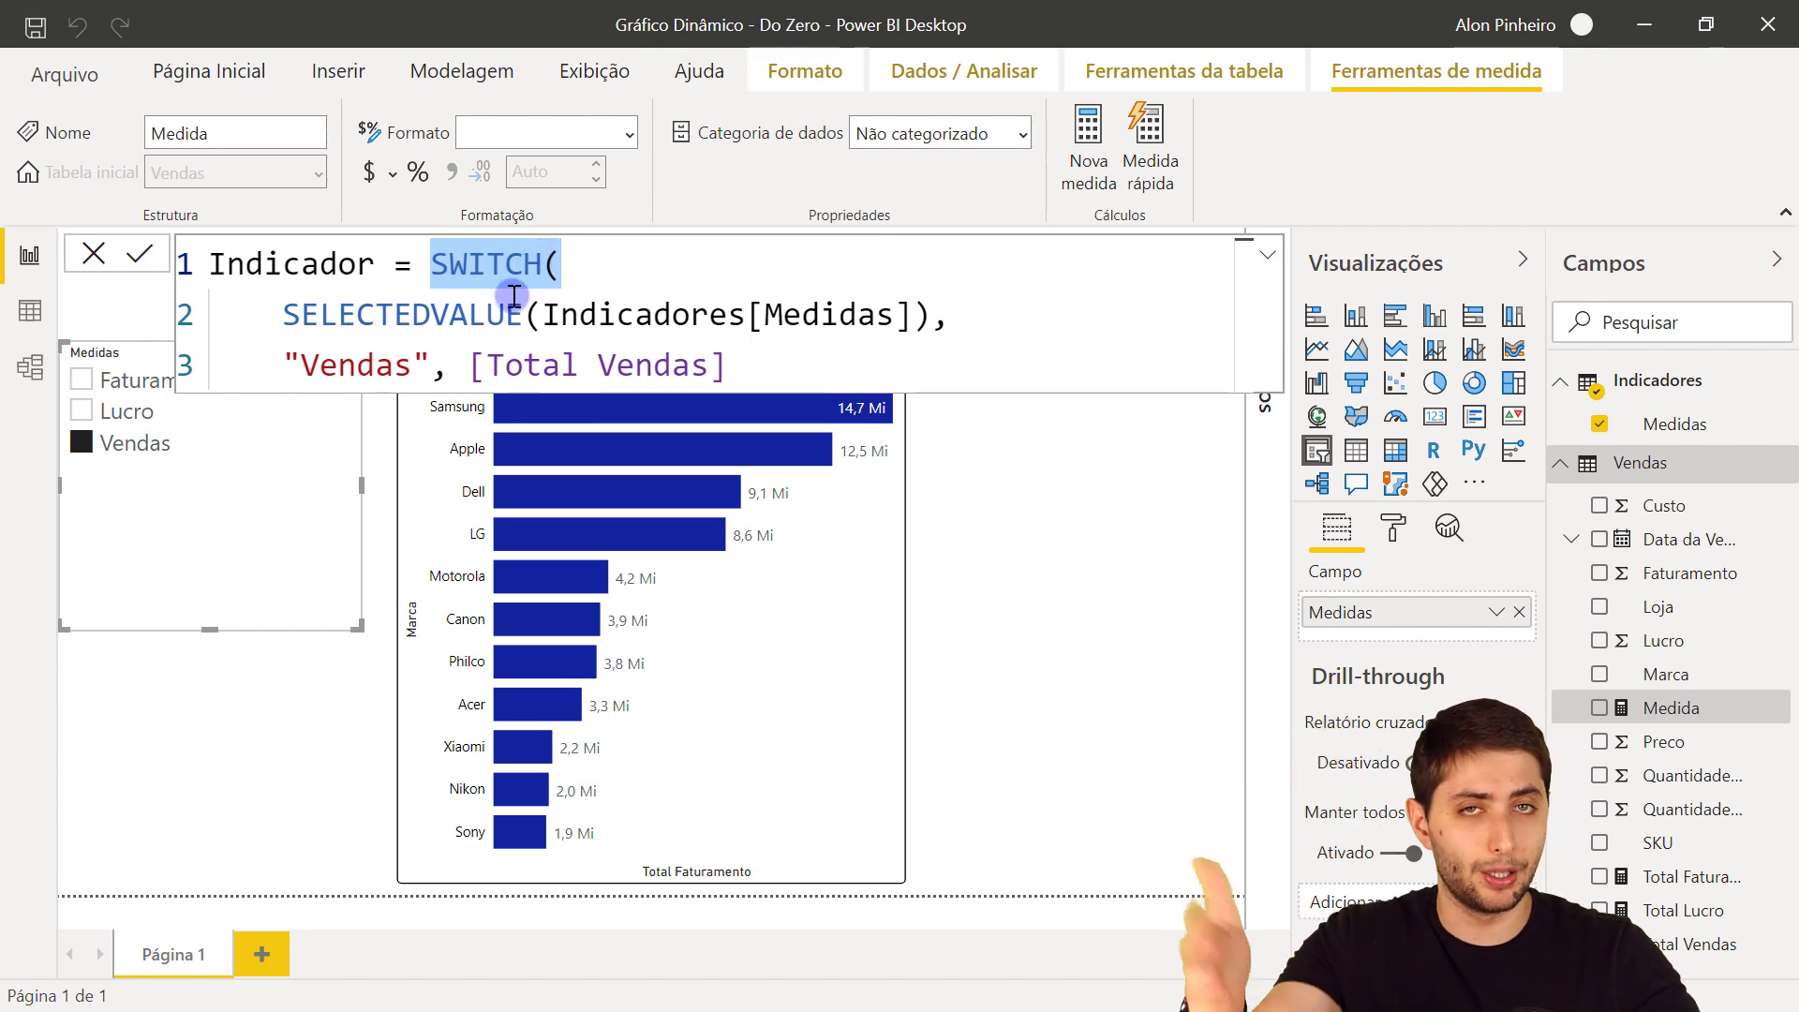
pyautogui.moveTo(286, 363); pyautogui.dragTo(398, 363)
pyautogui.moveTo(281, 314); pyautogui.dragTo(923, 317)
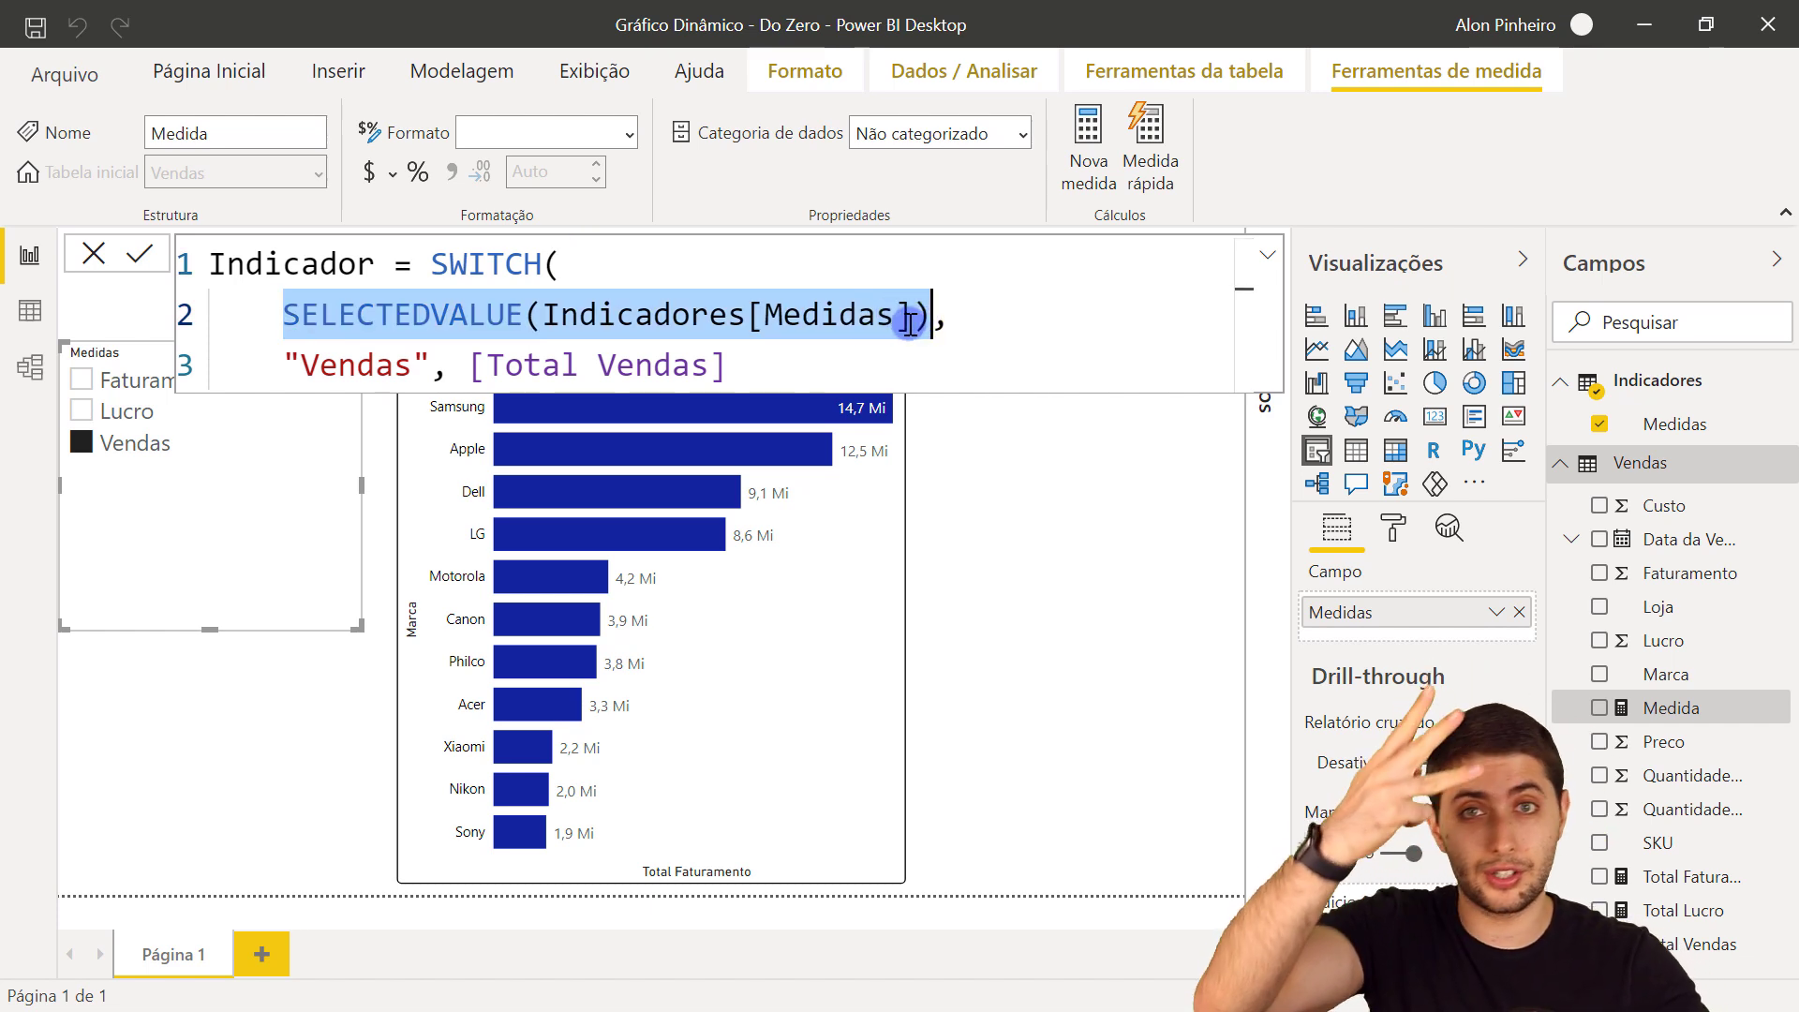
pyautogui.moveTo(286, 366); pyautogui.dragTo(428, 368)
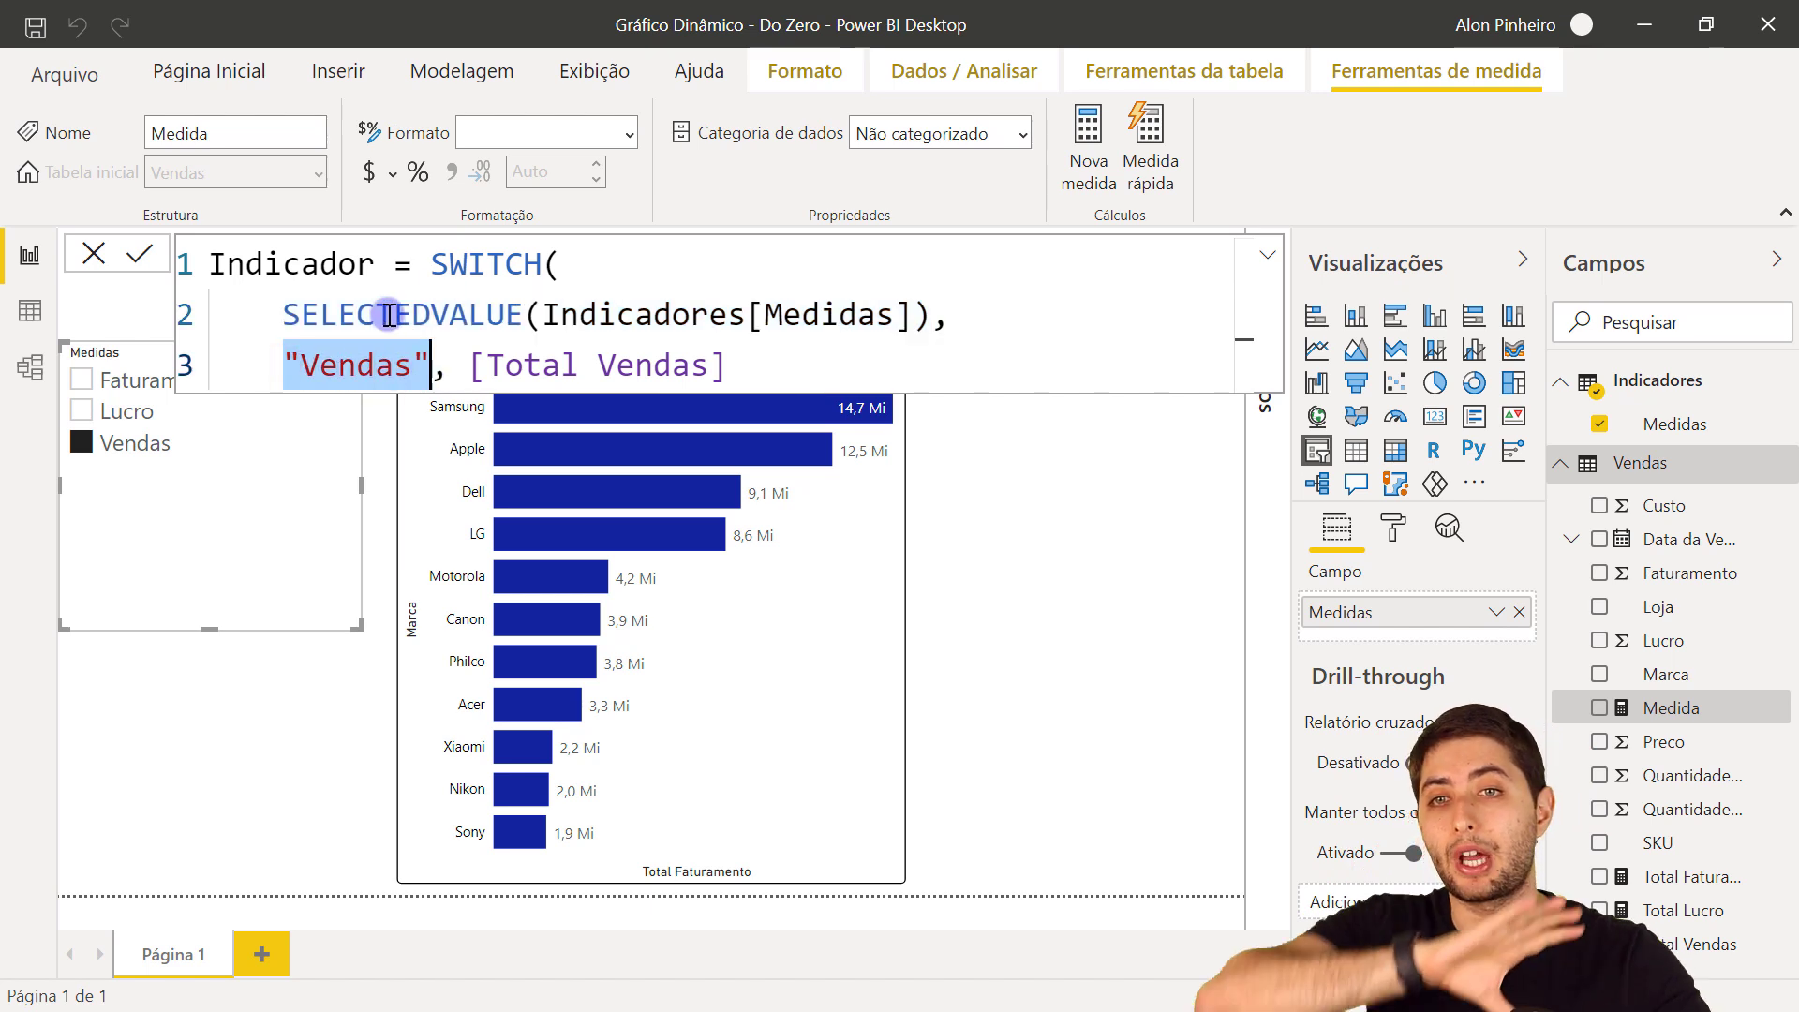
pyautogui.moveTo(469, 366); pyautogui.dragTo(736, 362)
# Step: Add a second value and result pair on a new line after [Total Vendas]: "Lucro", [Total Lucro]
pyautogui.click(737, 356)
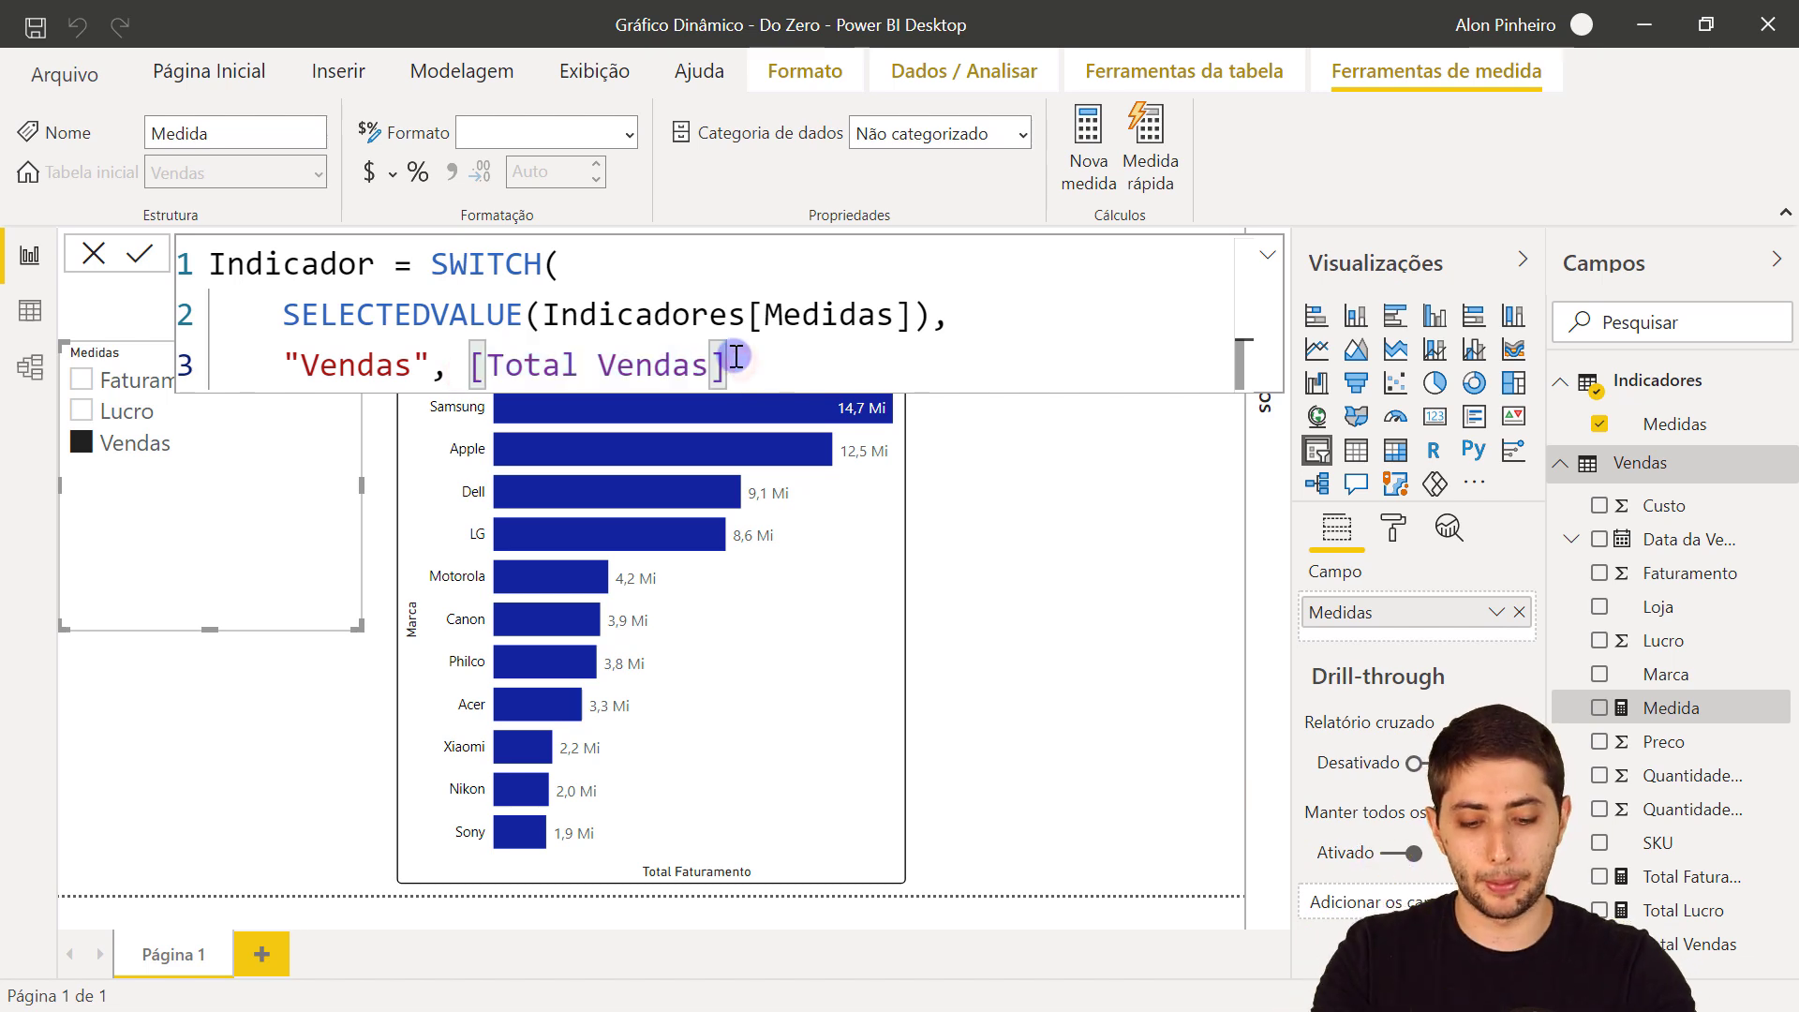
pyautogui.write(',')
pyautogui.hotkey('shift', 'Return')
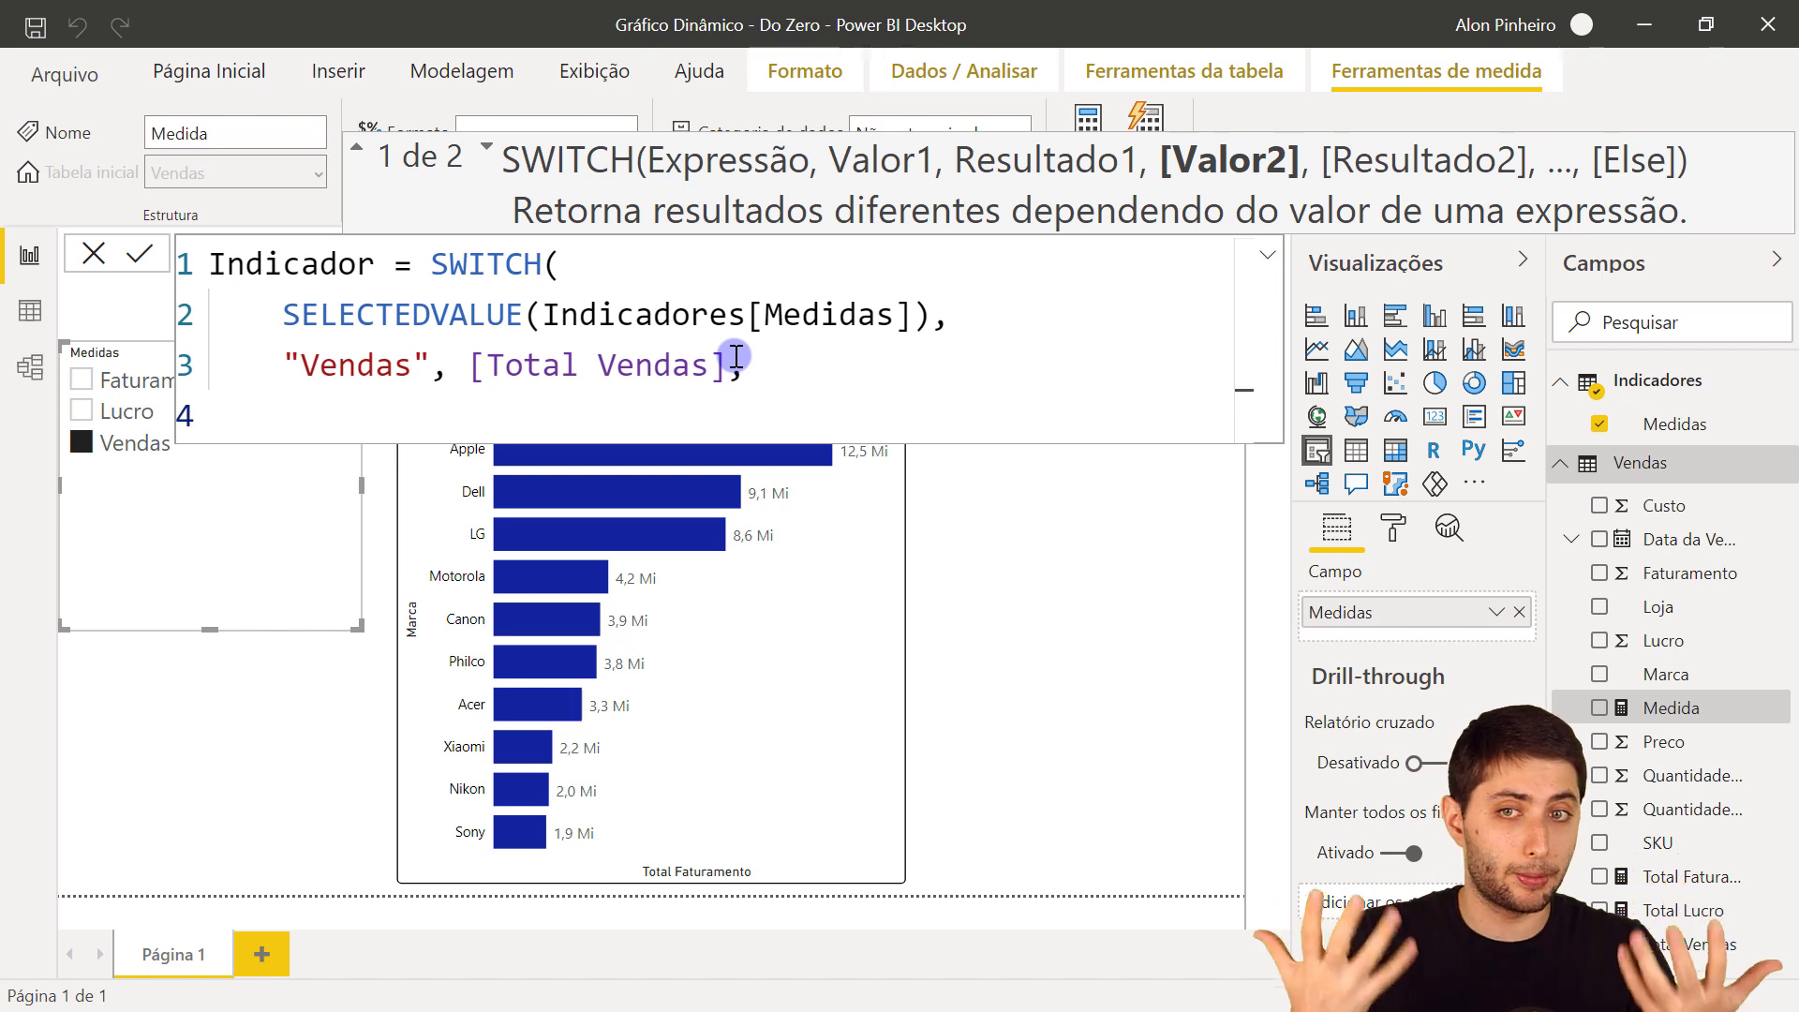
pyautogui.write('"Lucro"')
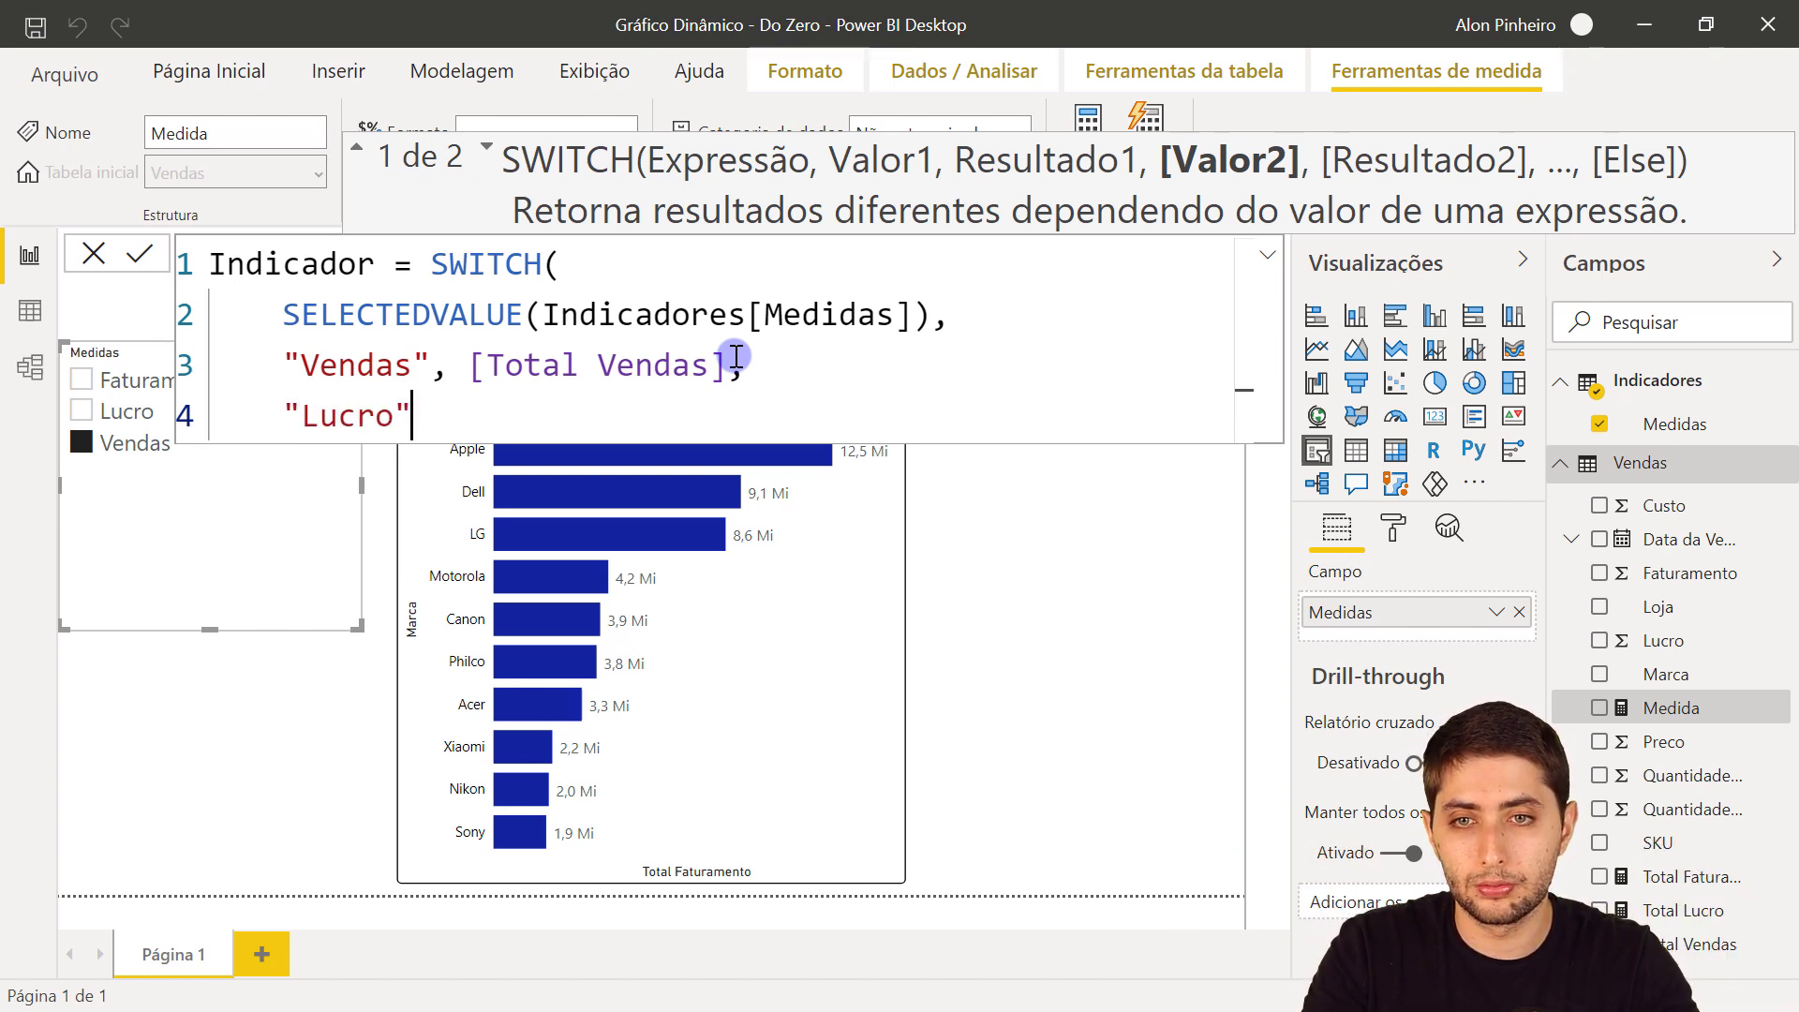
pyautogui.write(', ')
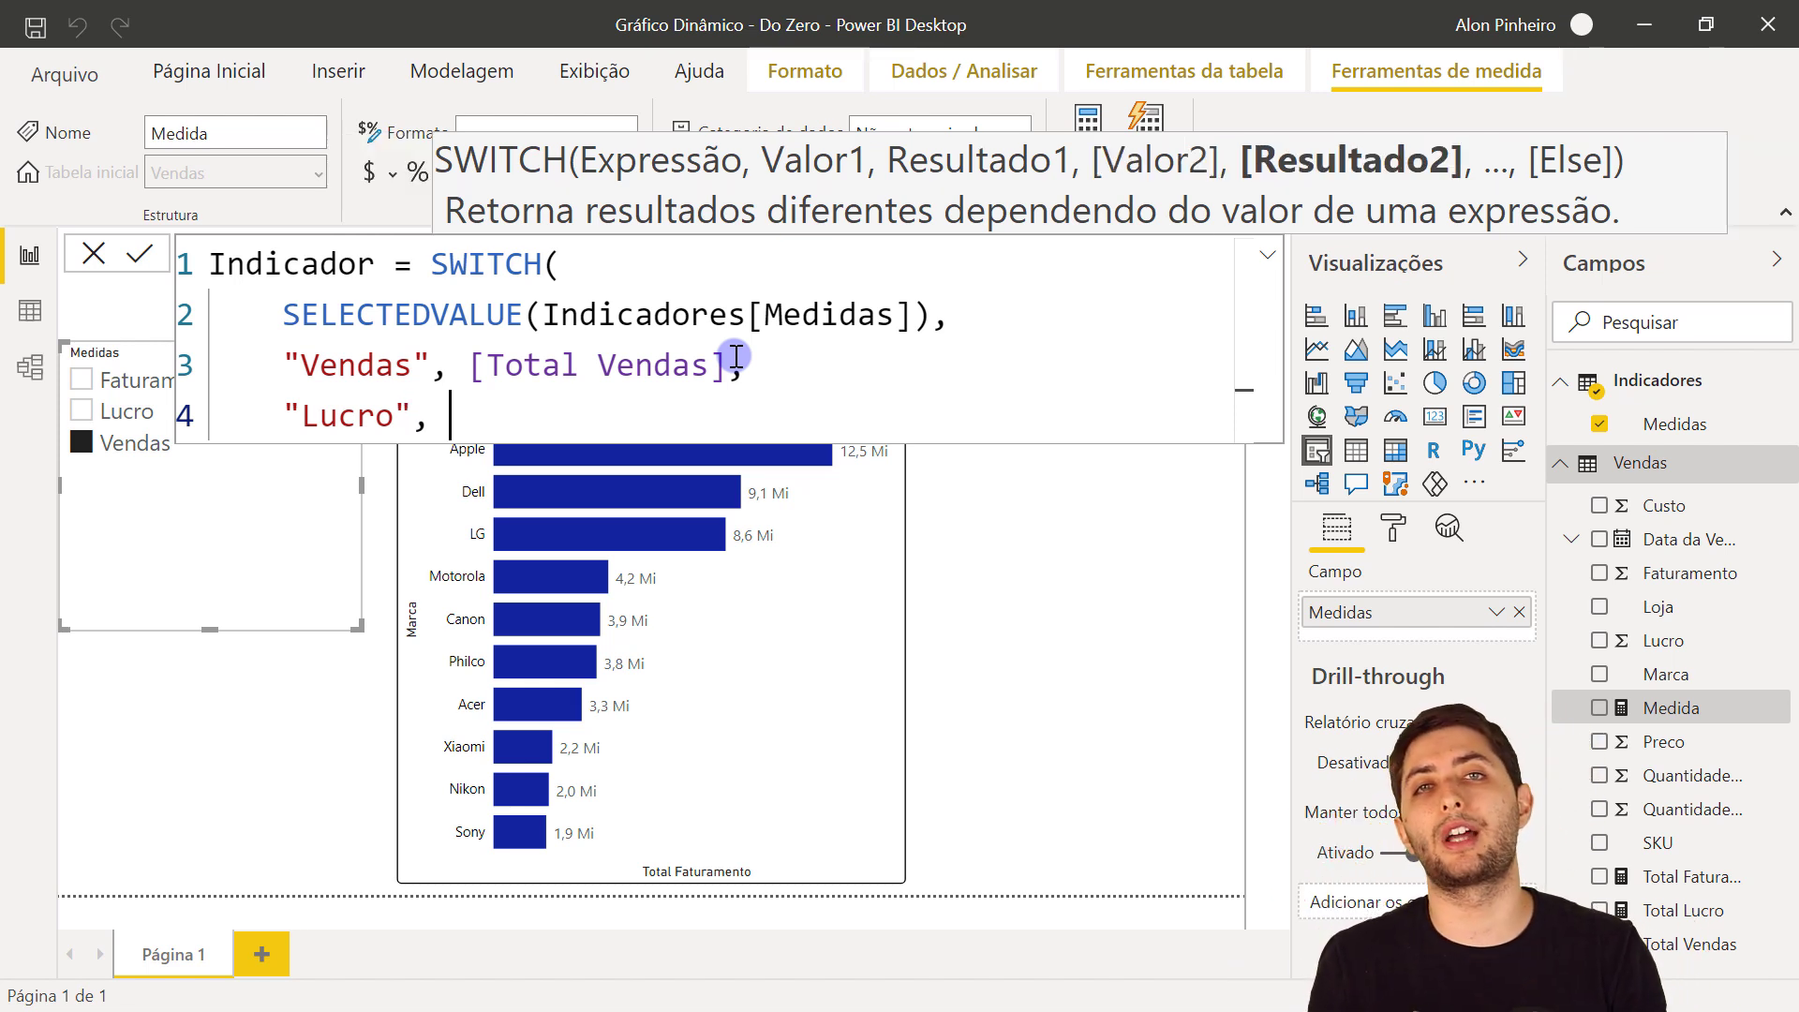
pyautogui.write('to')
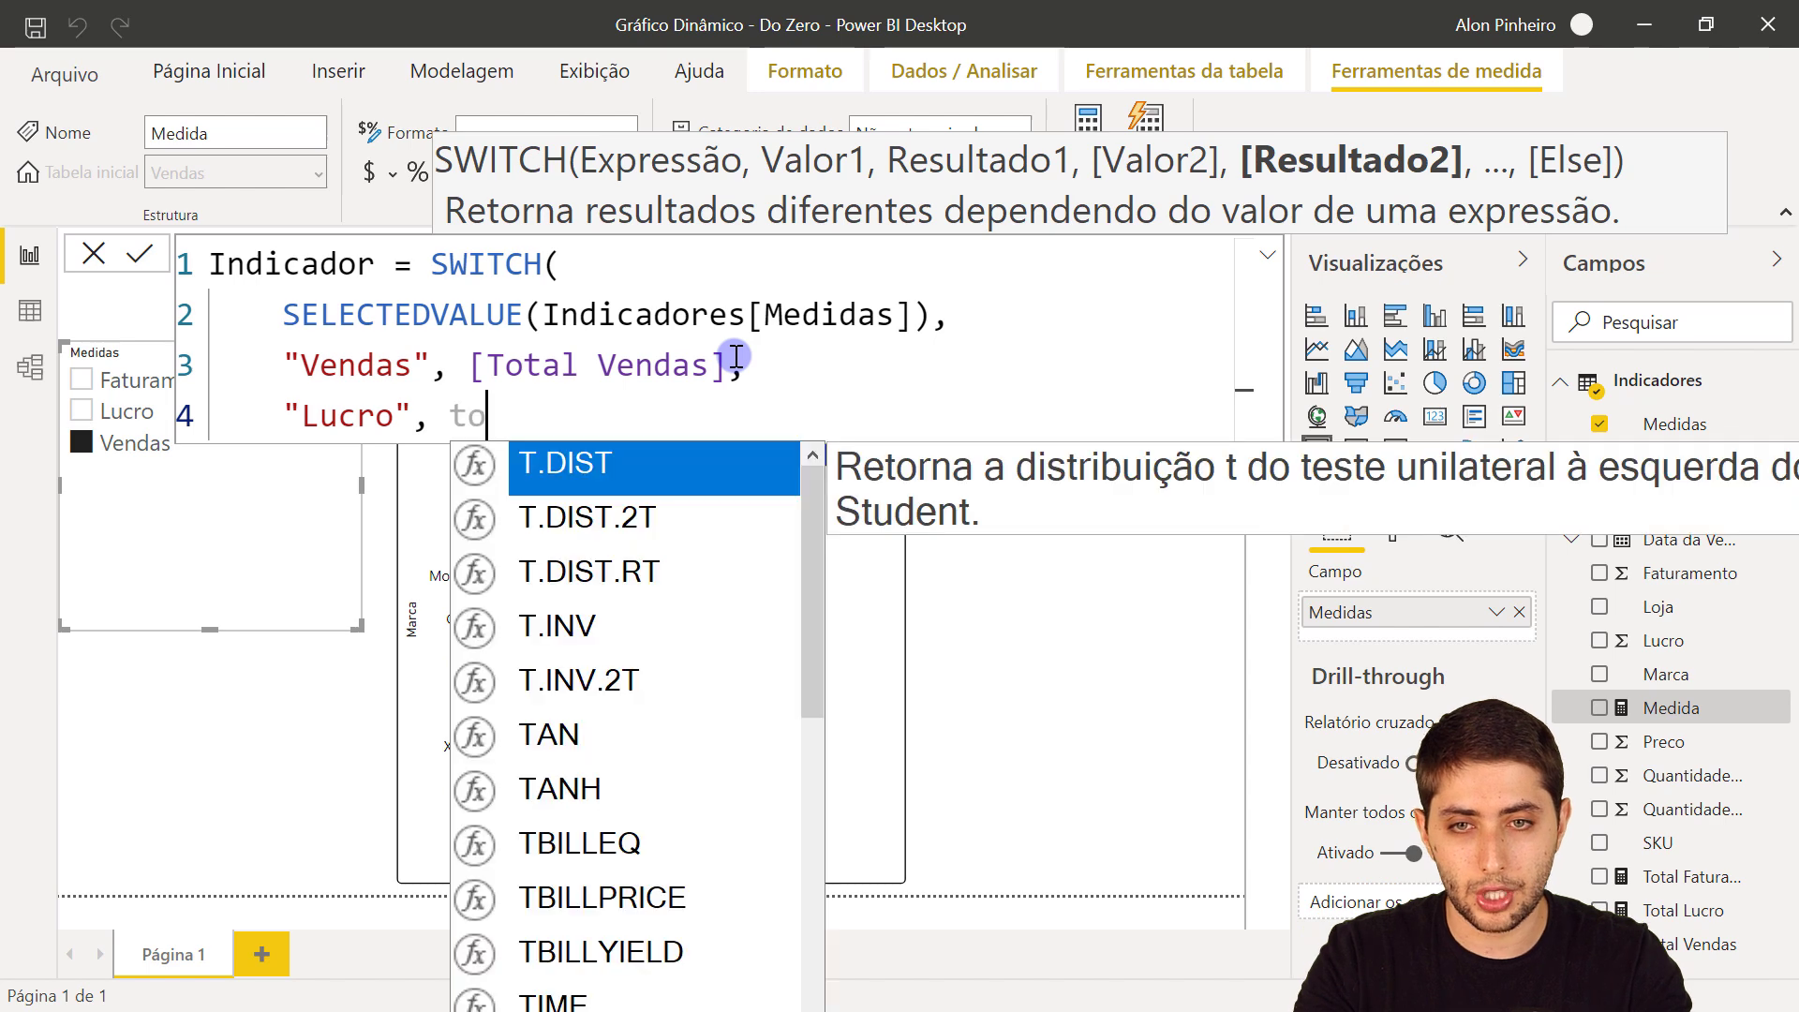
pyautogui.write('tal lucro')
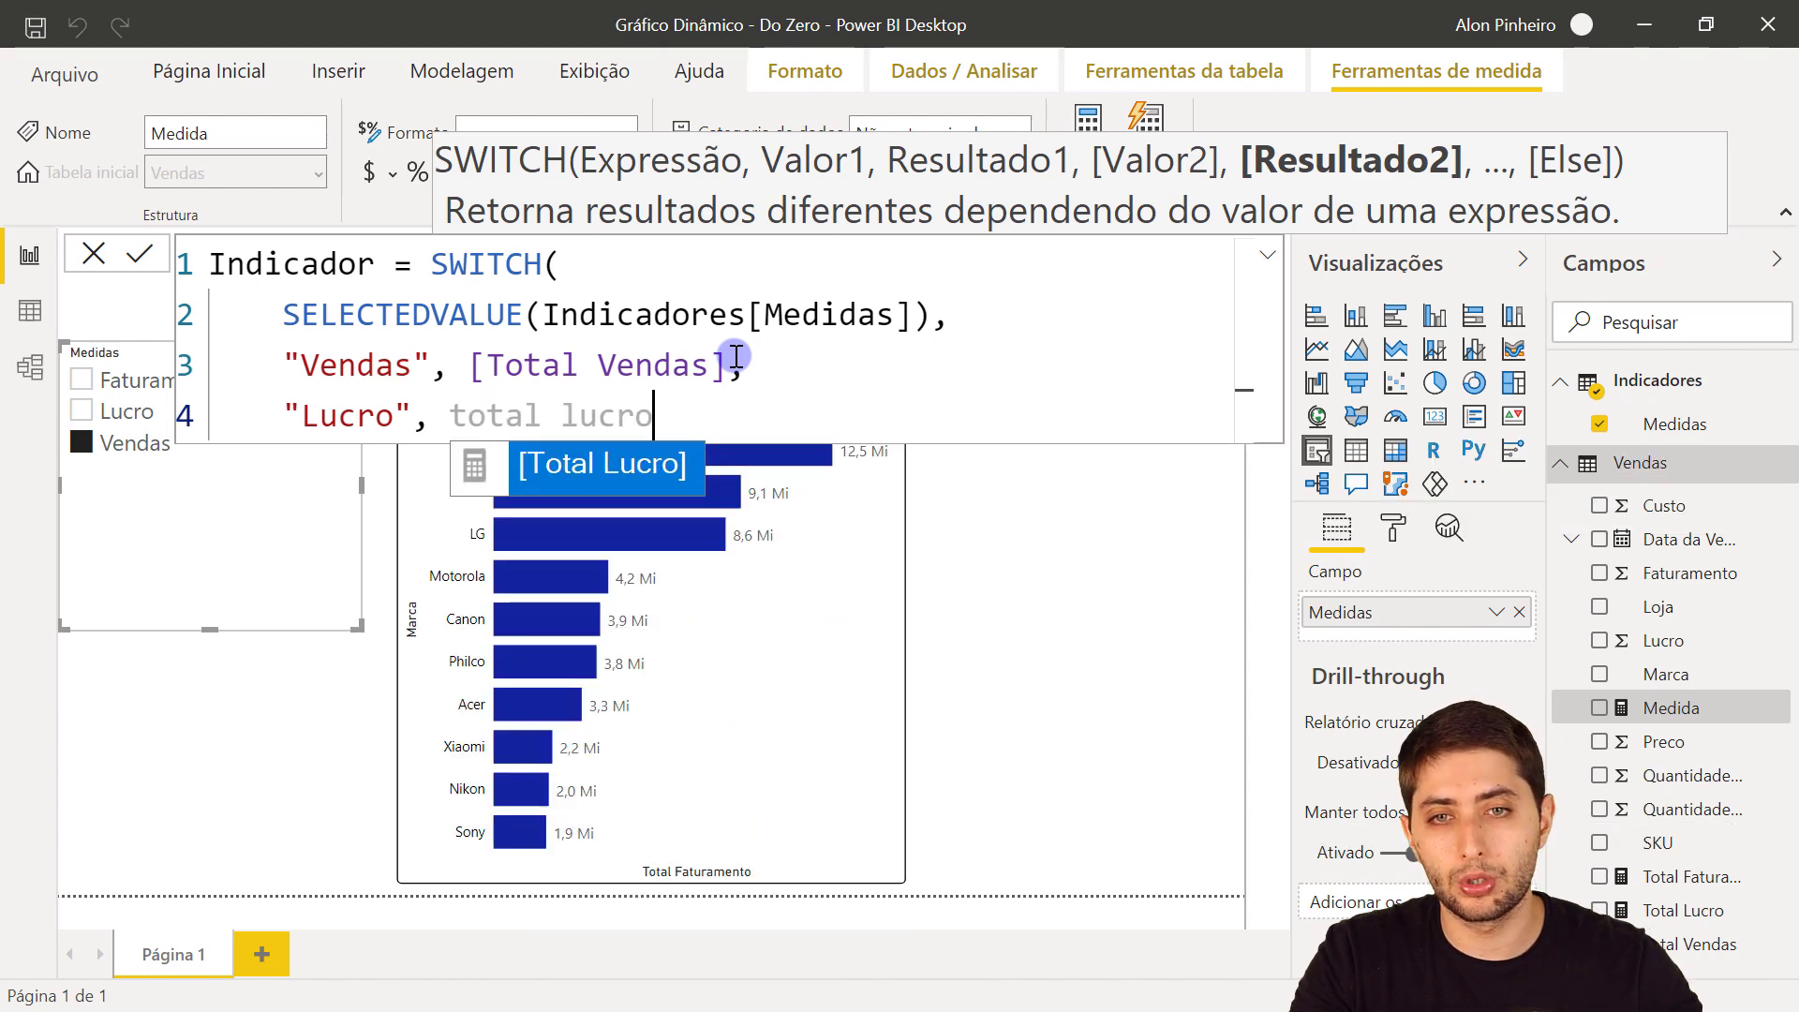
pyautogui.press('Tab')
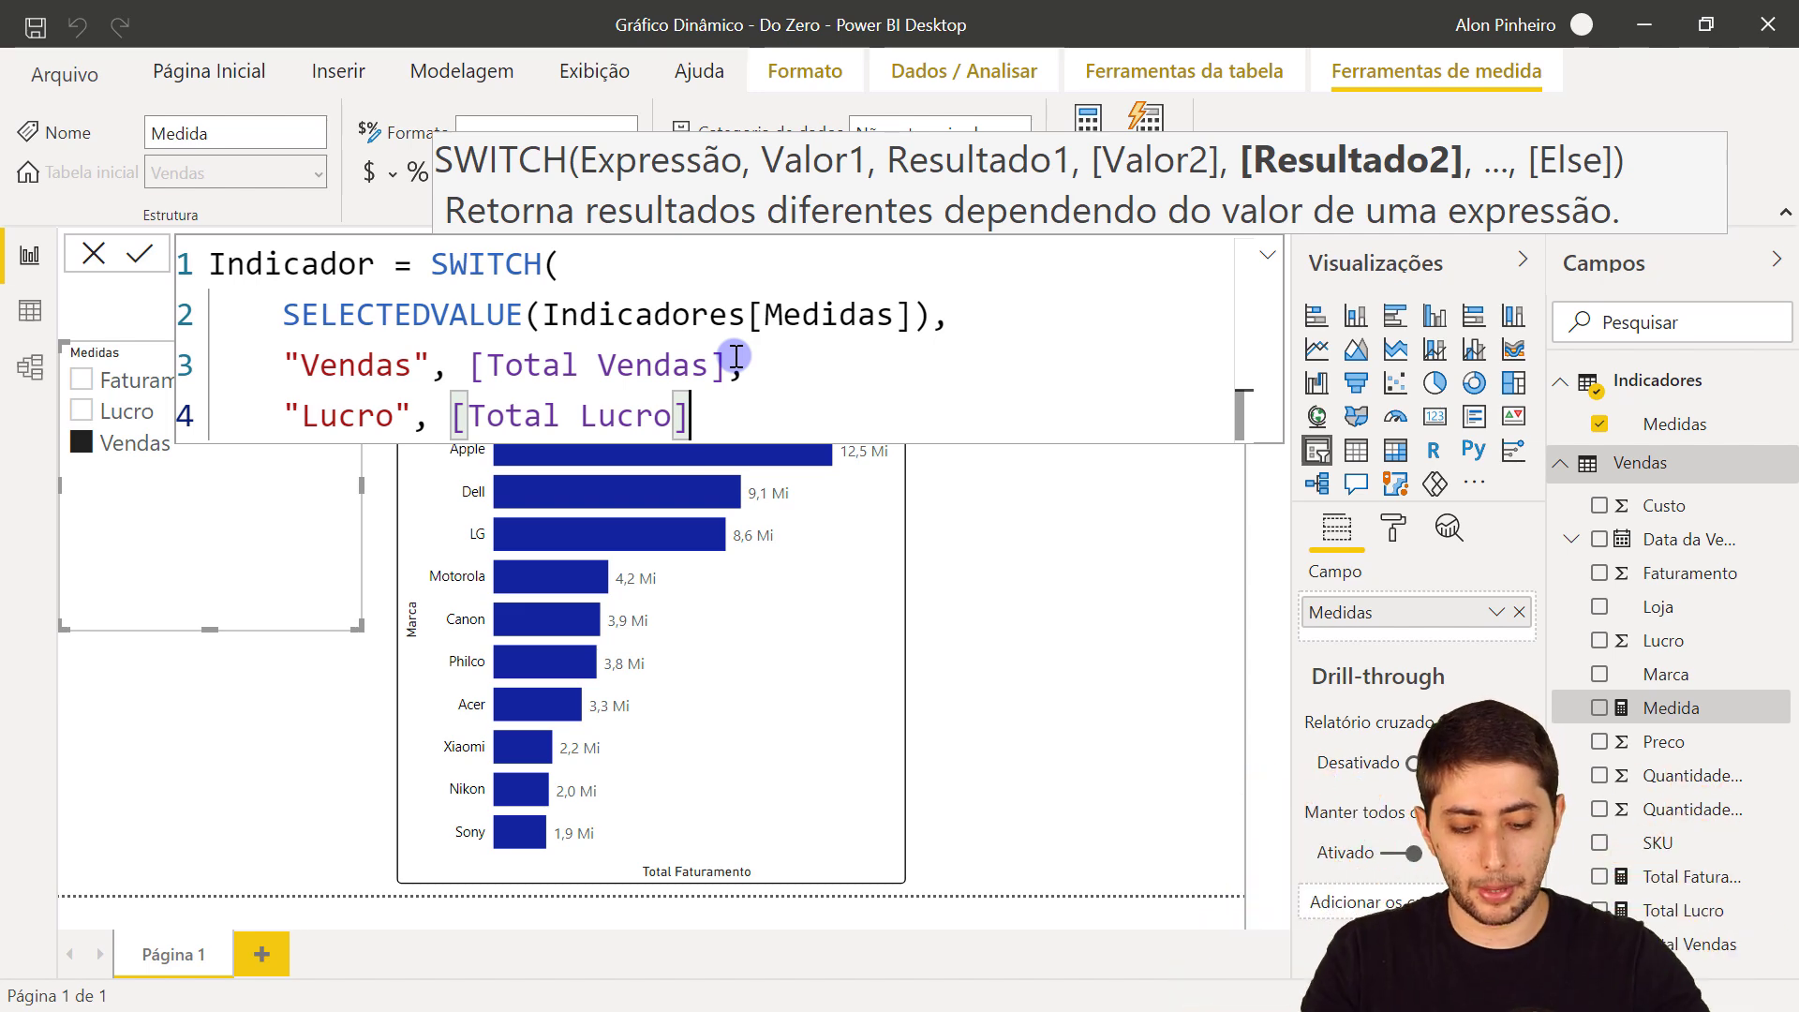
# Step: Add the third pair "Faturamento", [Total Faturamento] on its own line, close the SWITCH parenthesis and commit the Indicador measure
pyautogui.write(',')
pyautogui.hotkey('shift', 'Return')
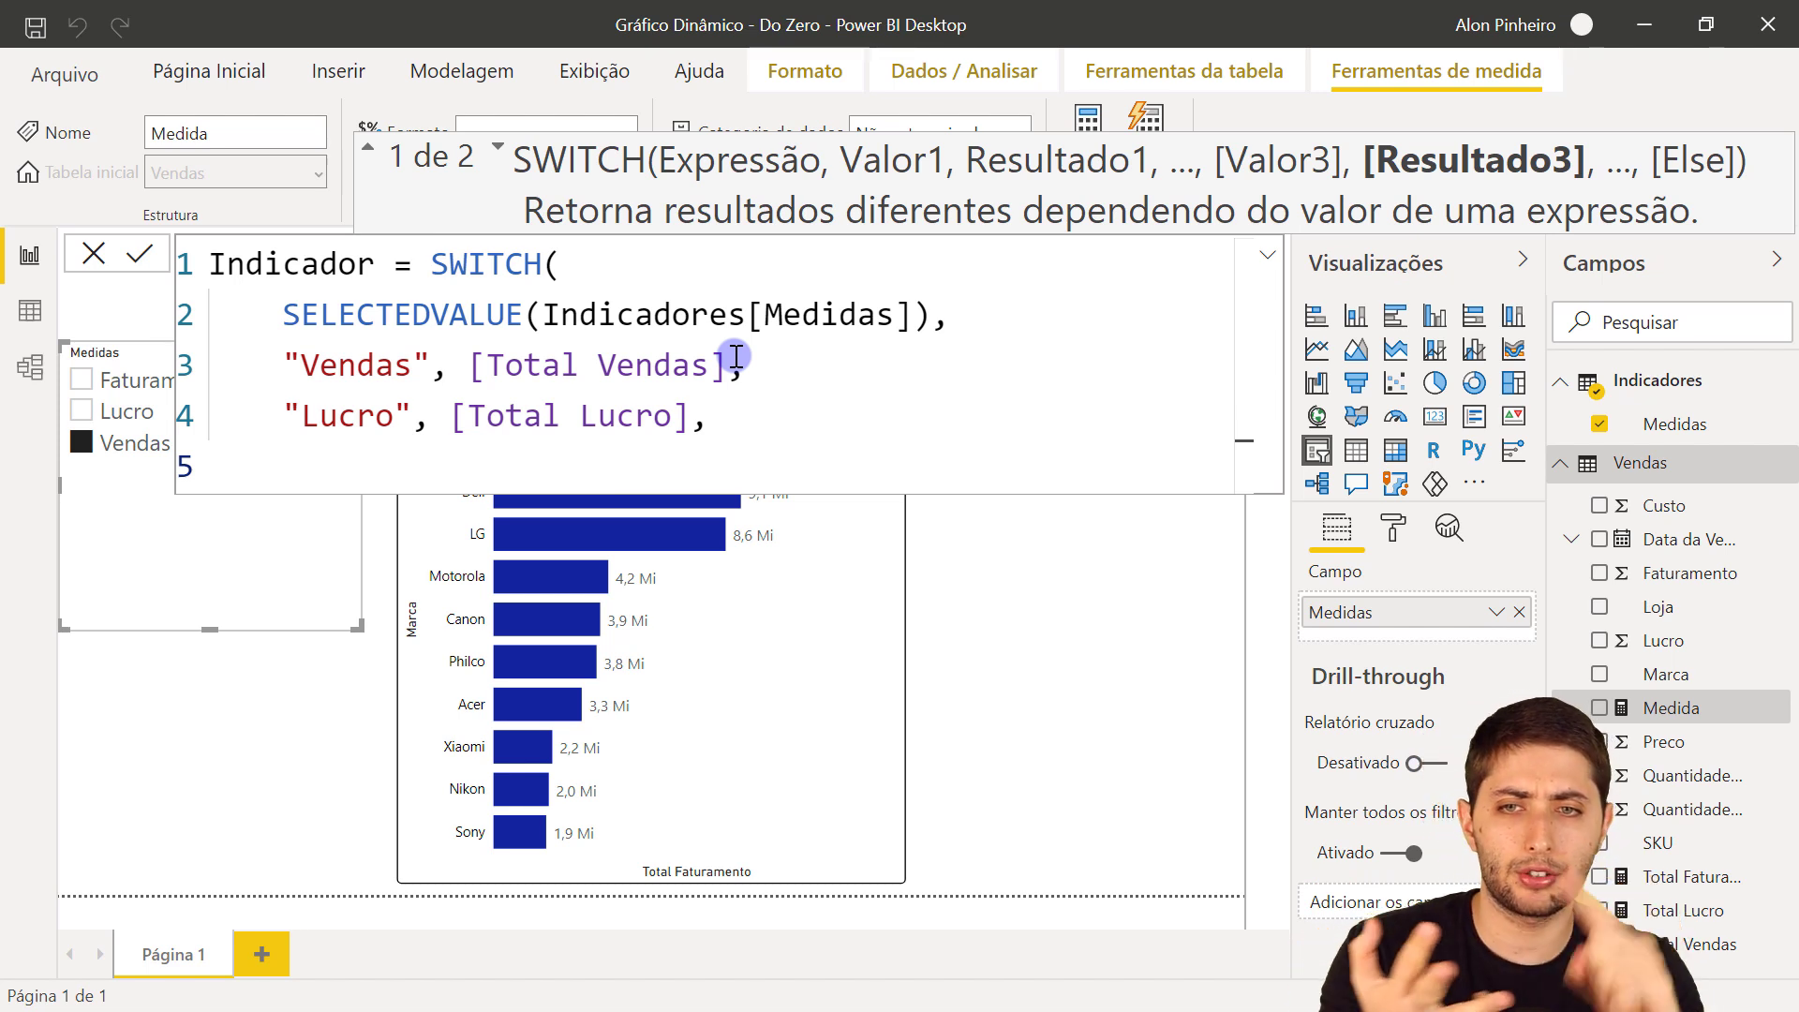
pyautogui.write('"Faturam')
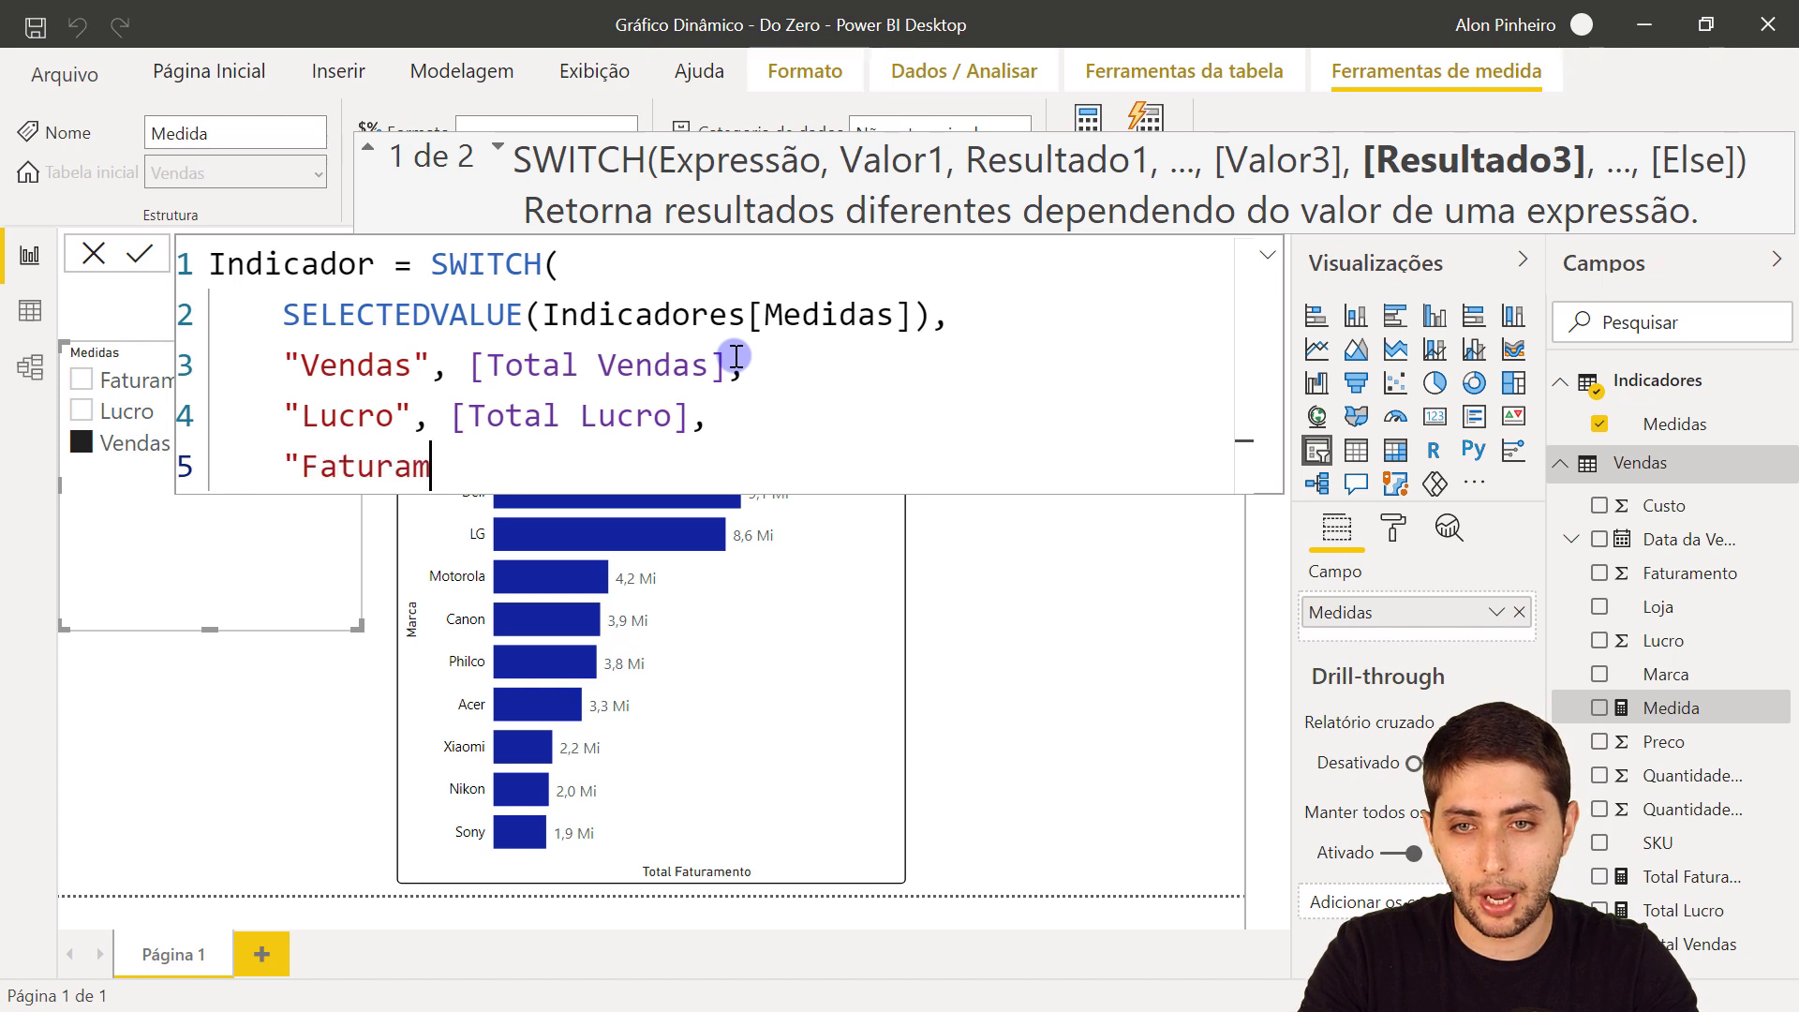
pyautogui.write('ento", ')
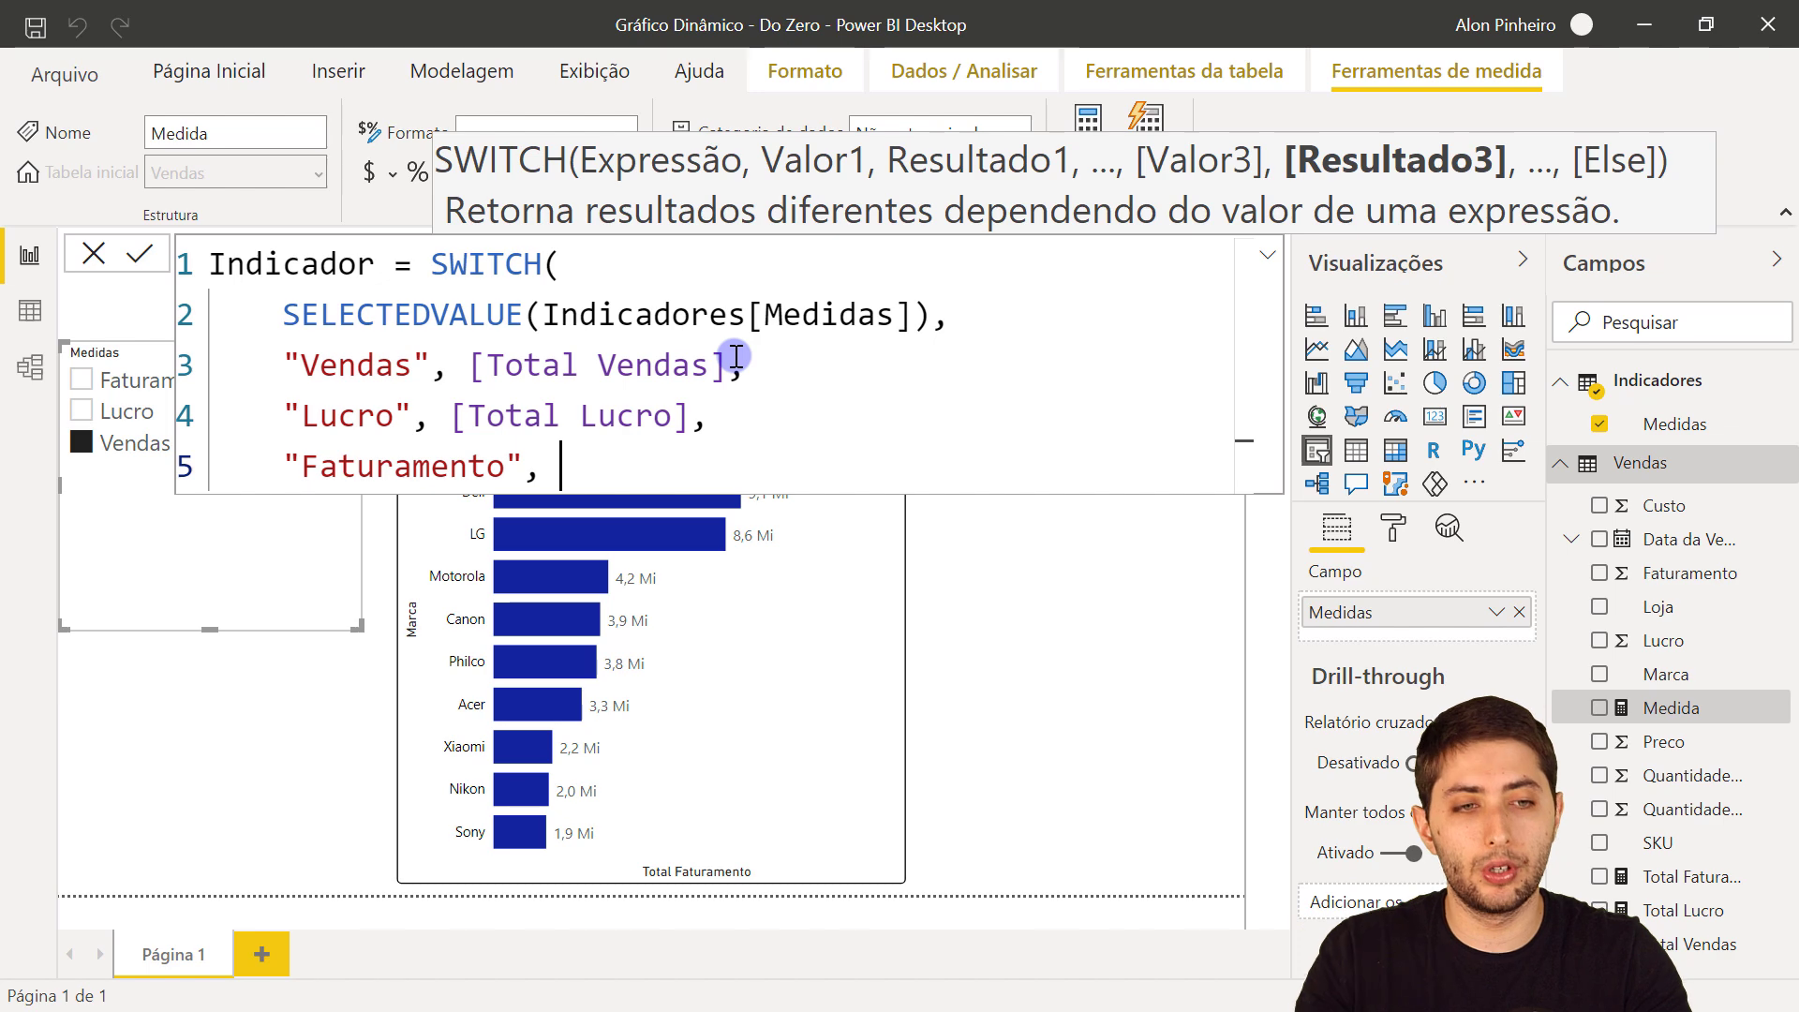
pyautogui.write('total fa')
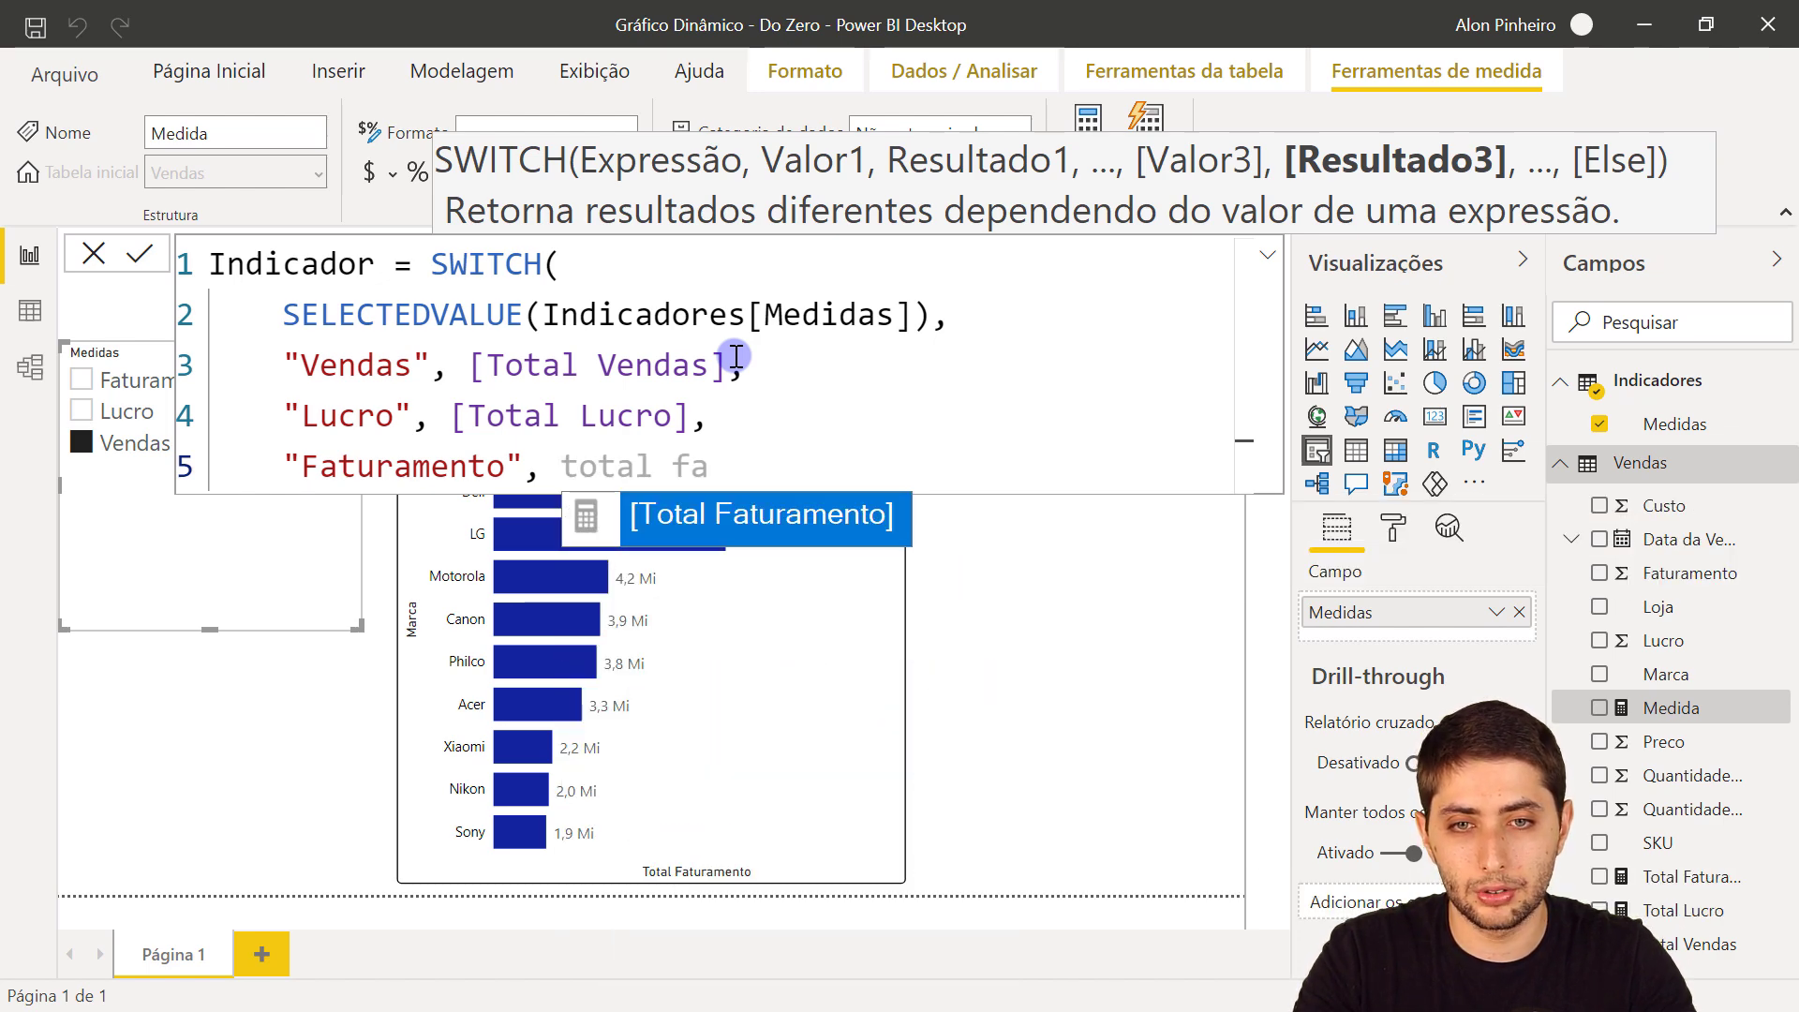
pyautogui.press('Tab')
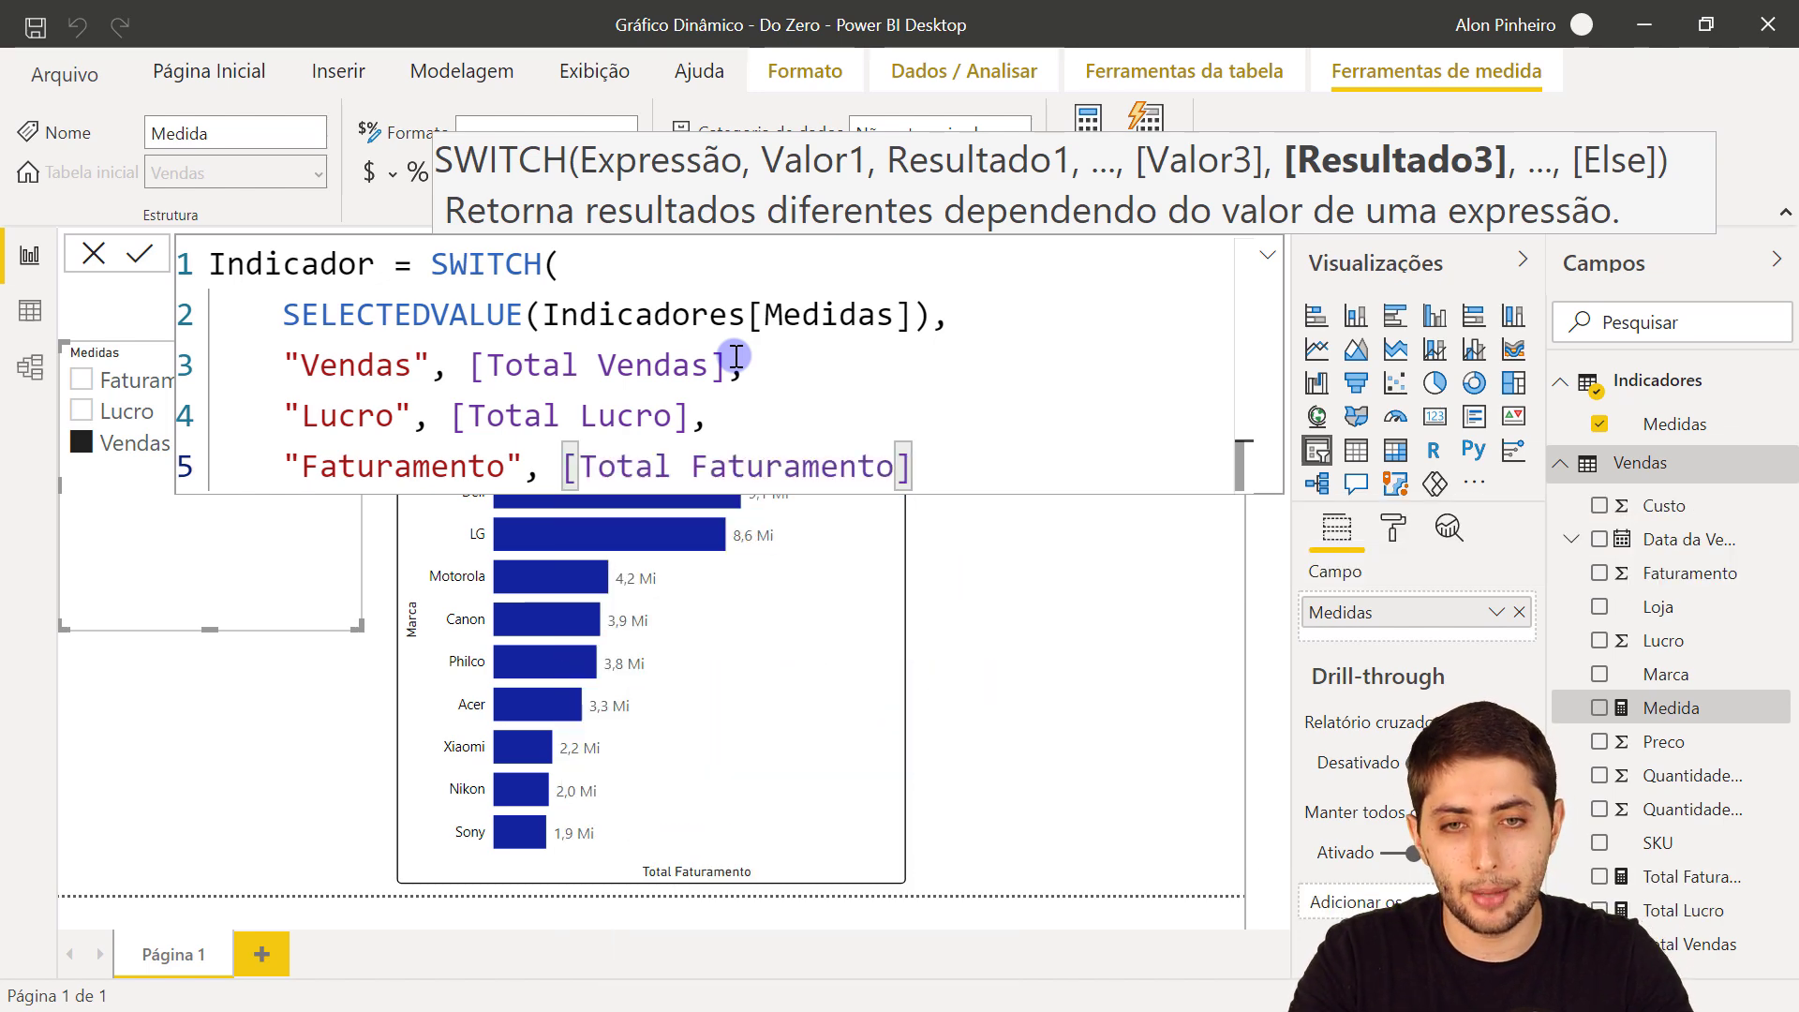
pyautogui.hotkey('shift', 'Return')
pyautogui.write(')')
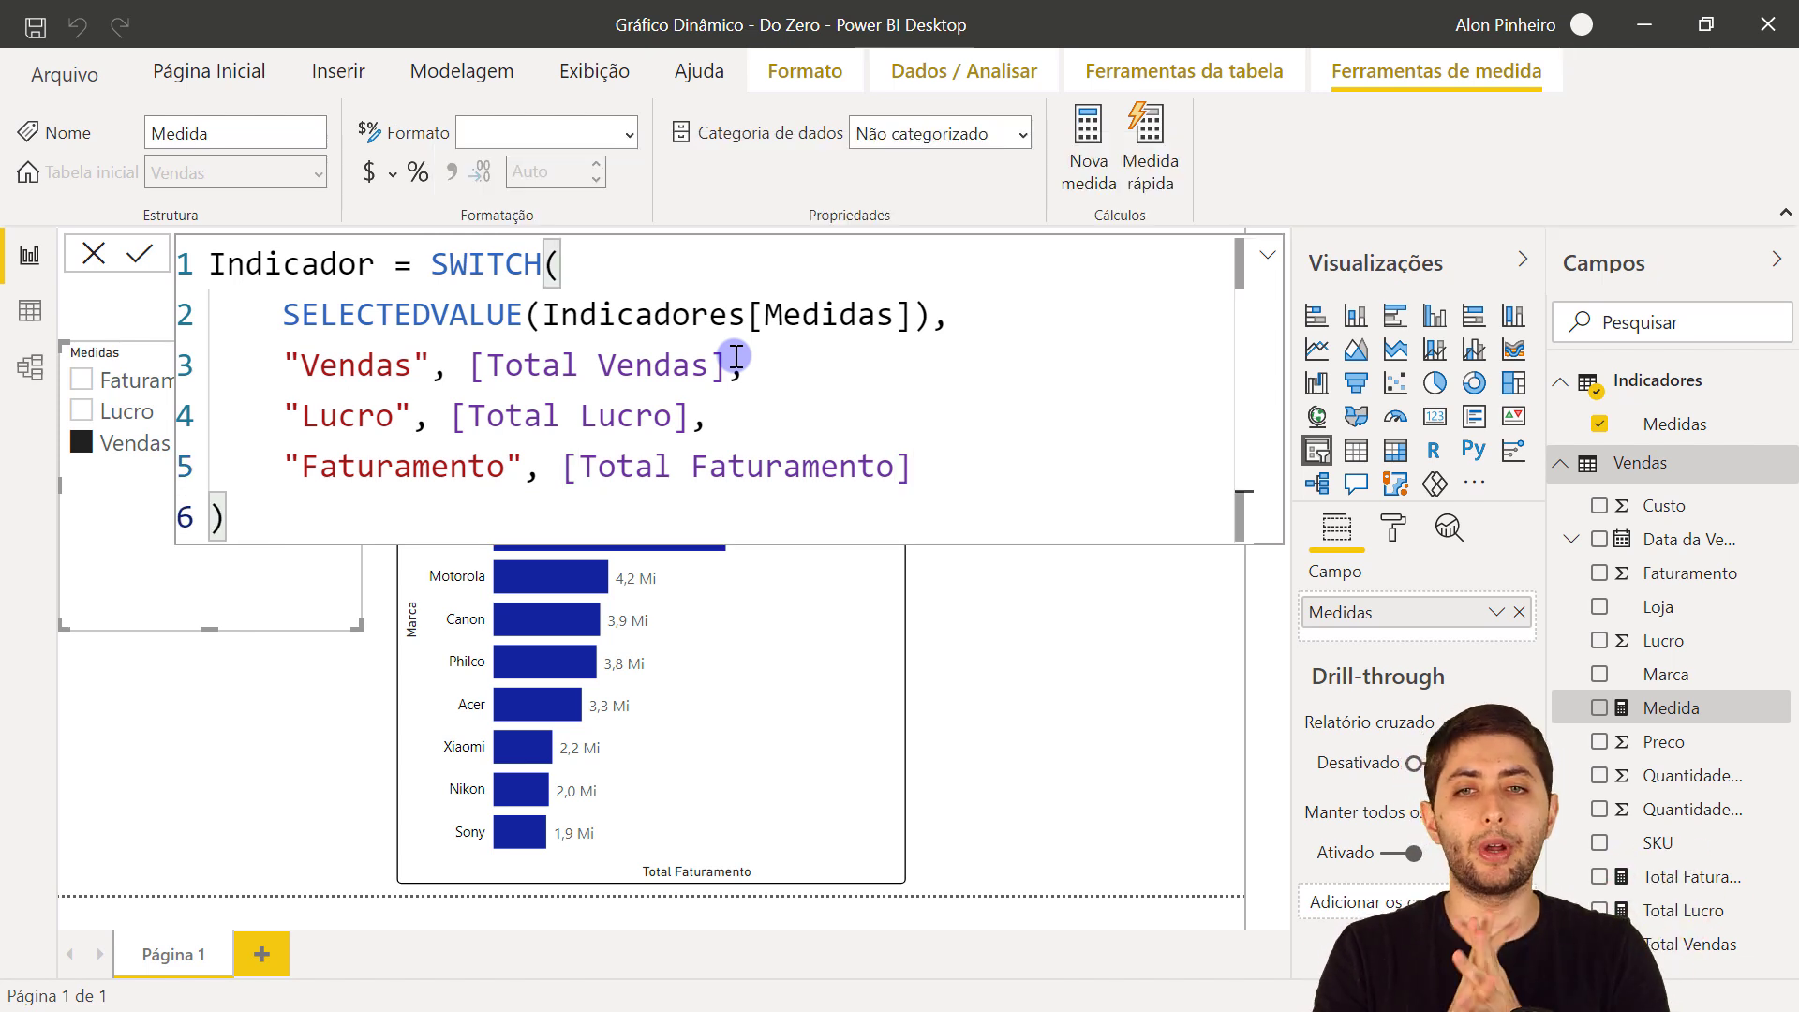
pyautogui.press('Return')
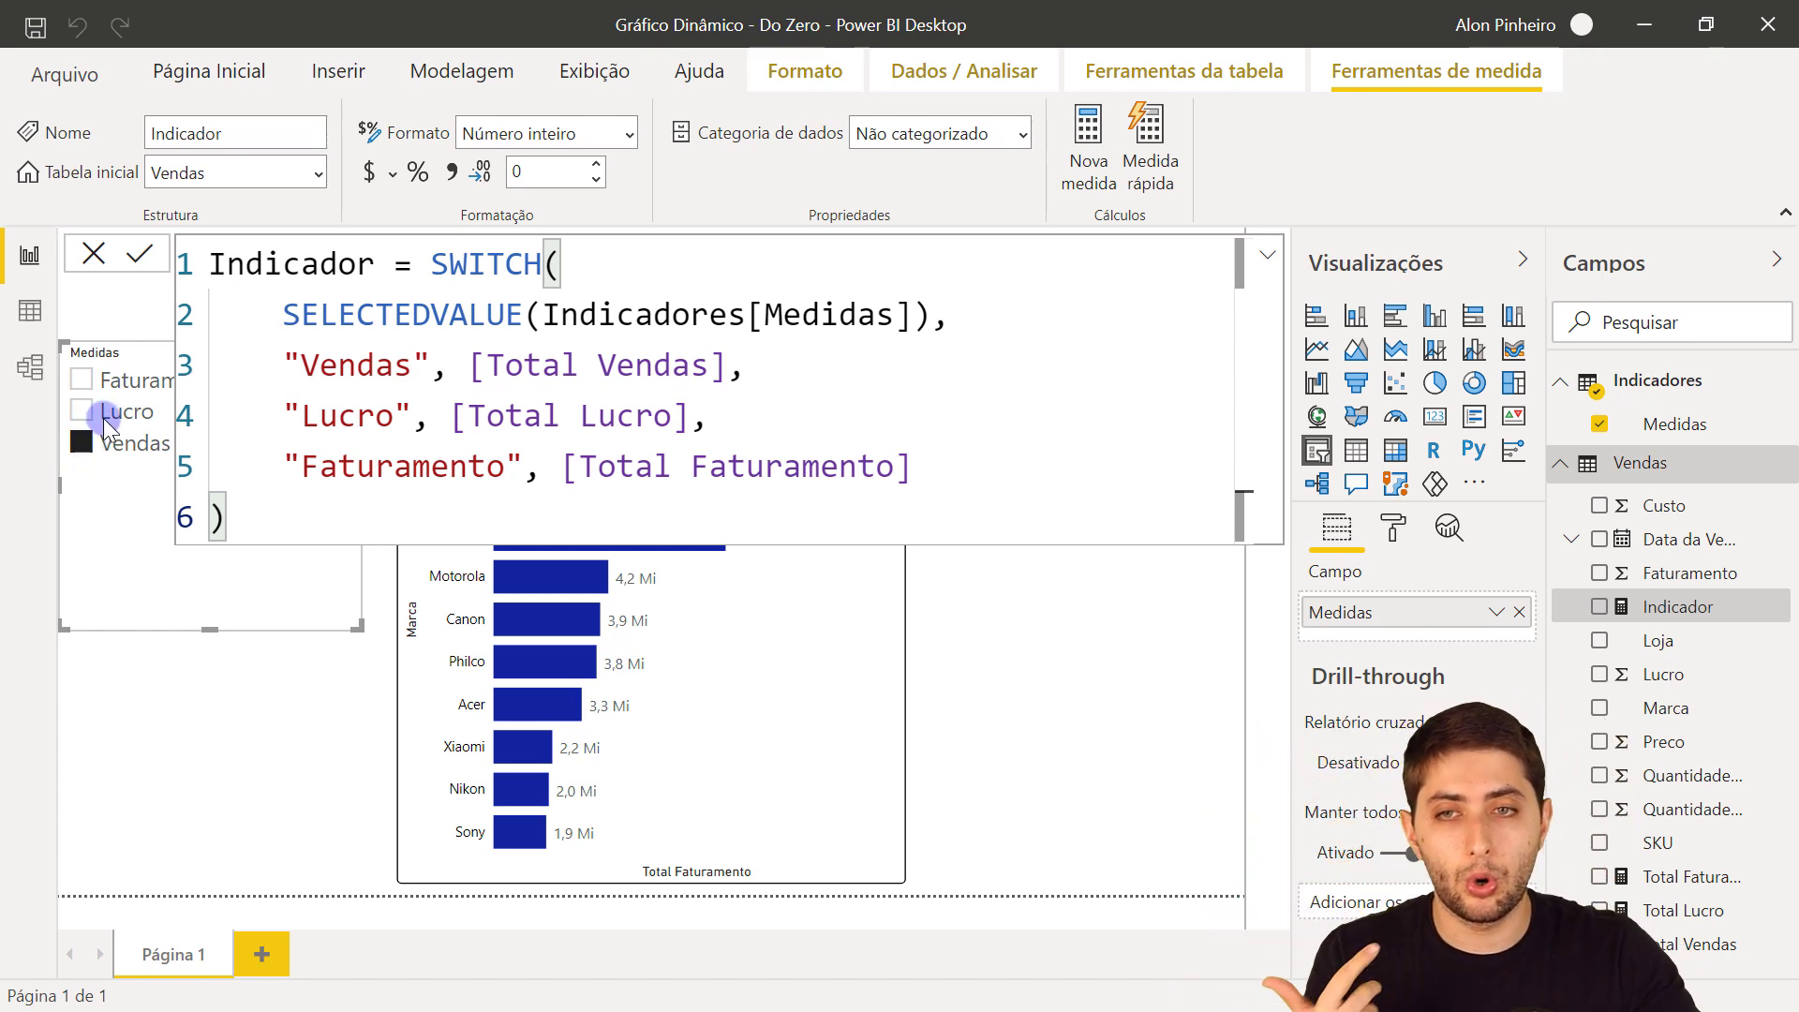
# Step: Add [Total Faturamento] as the default Else result after the "Faturamento" pair in the Indicador formula, and commit the measure
pyautogui.moveTo(301, 367); pyautogui.dragTo(919, 478)
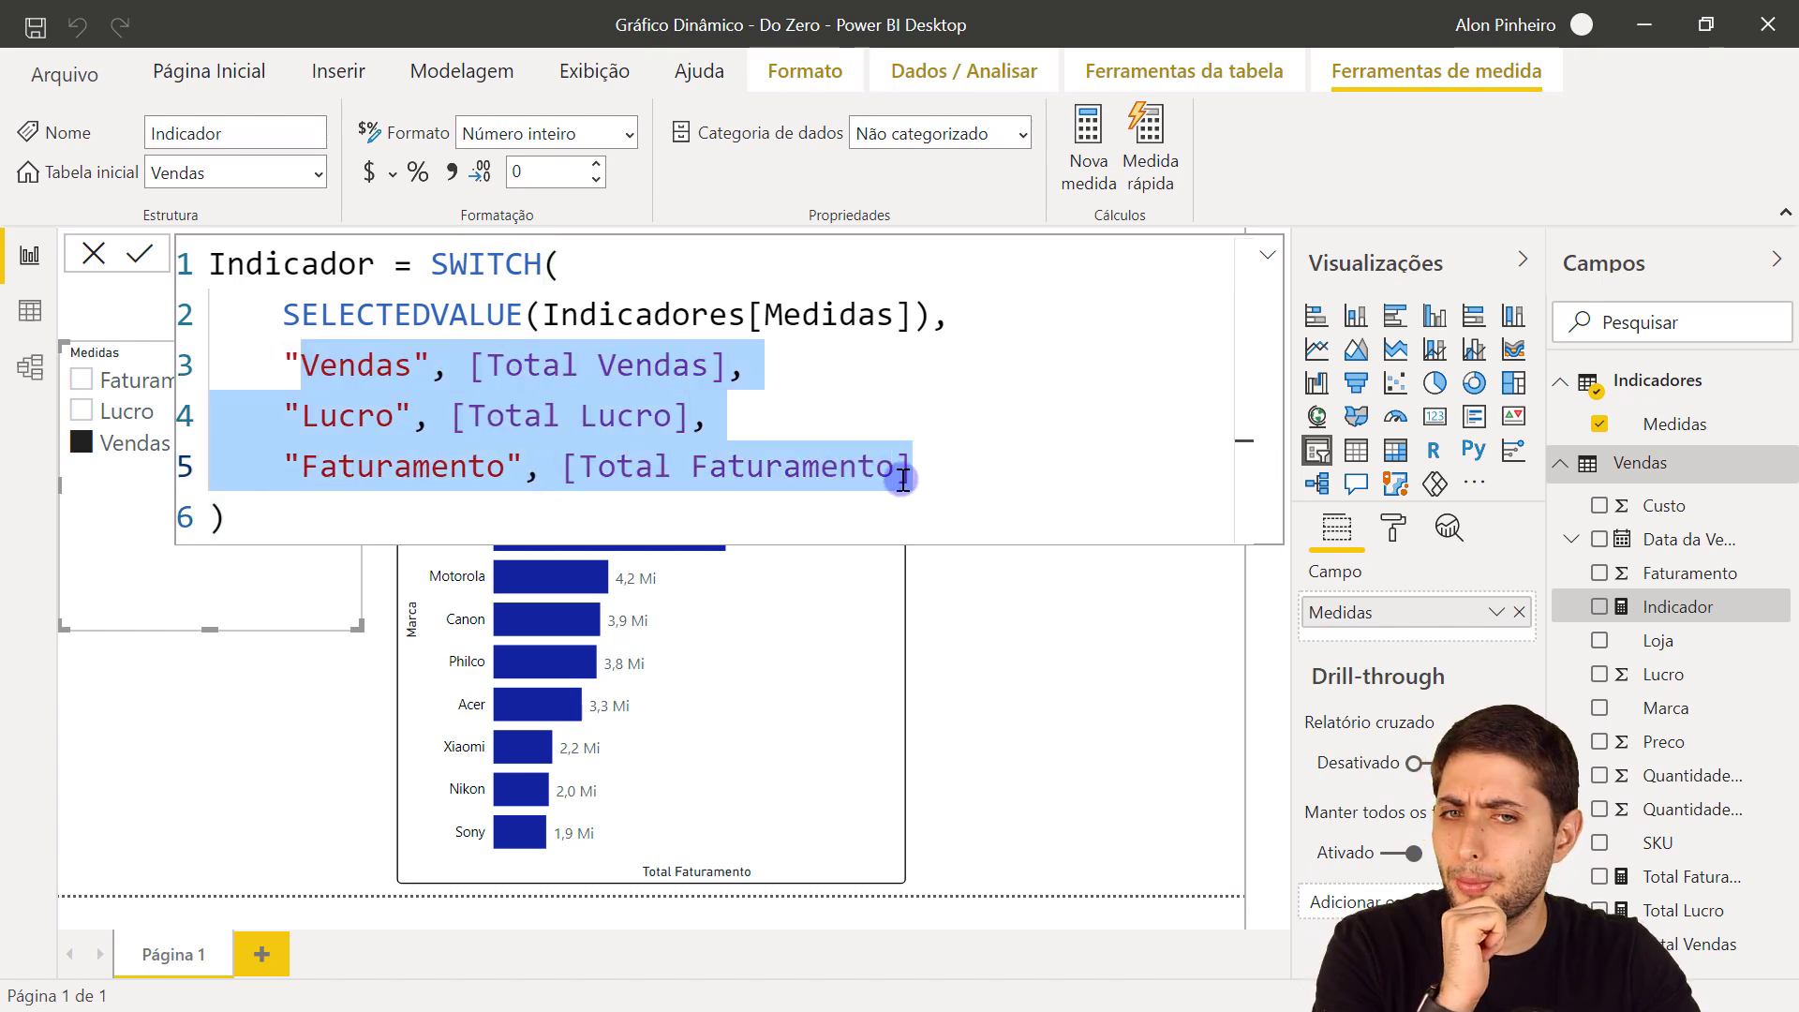
pyautogui.click(902, 478)
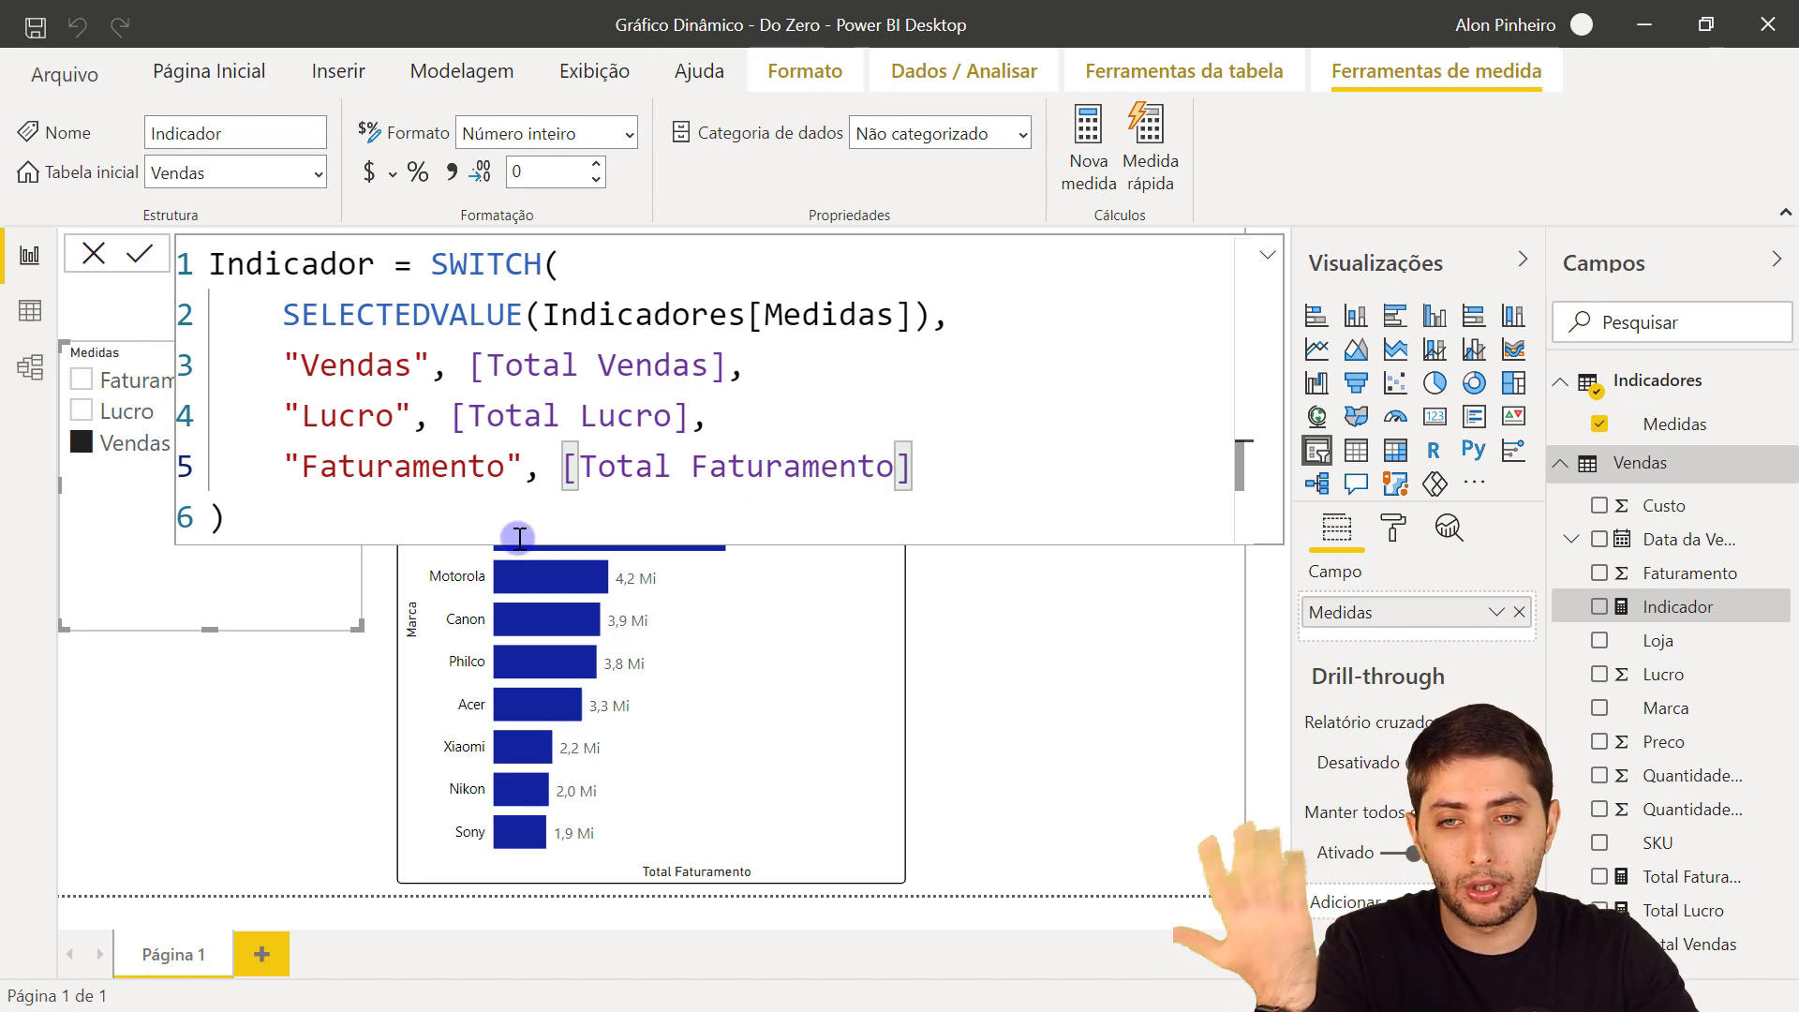
pyautogui.click(442, 522)
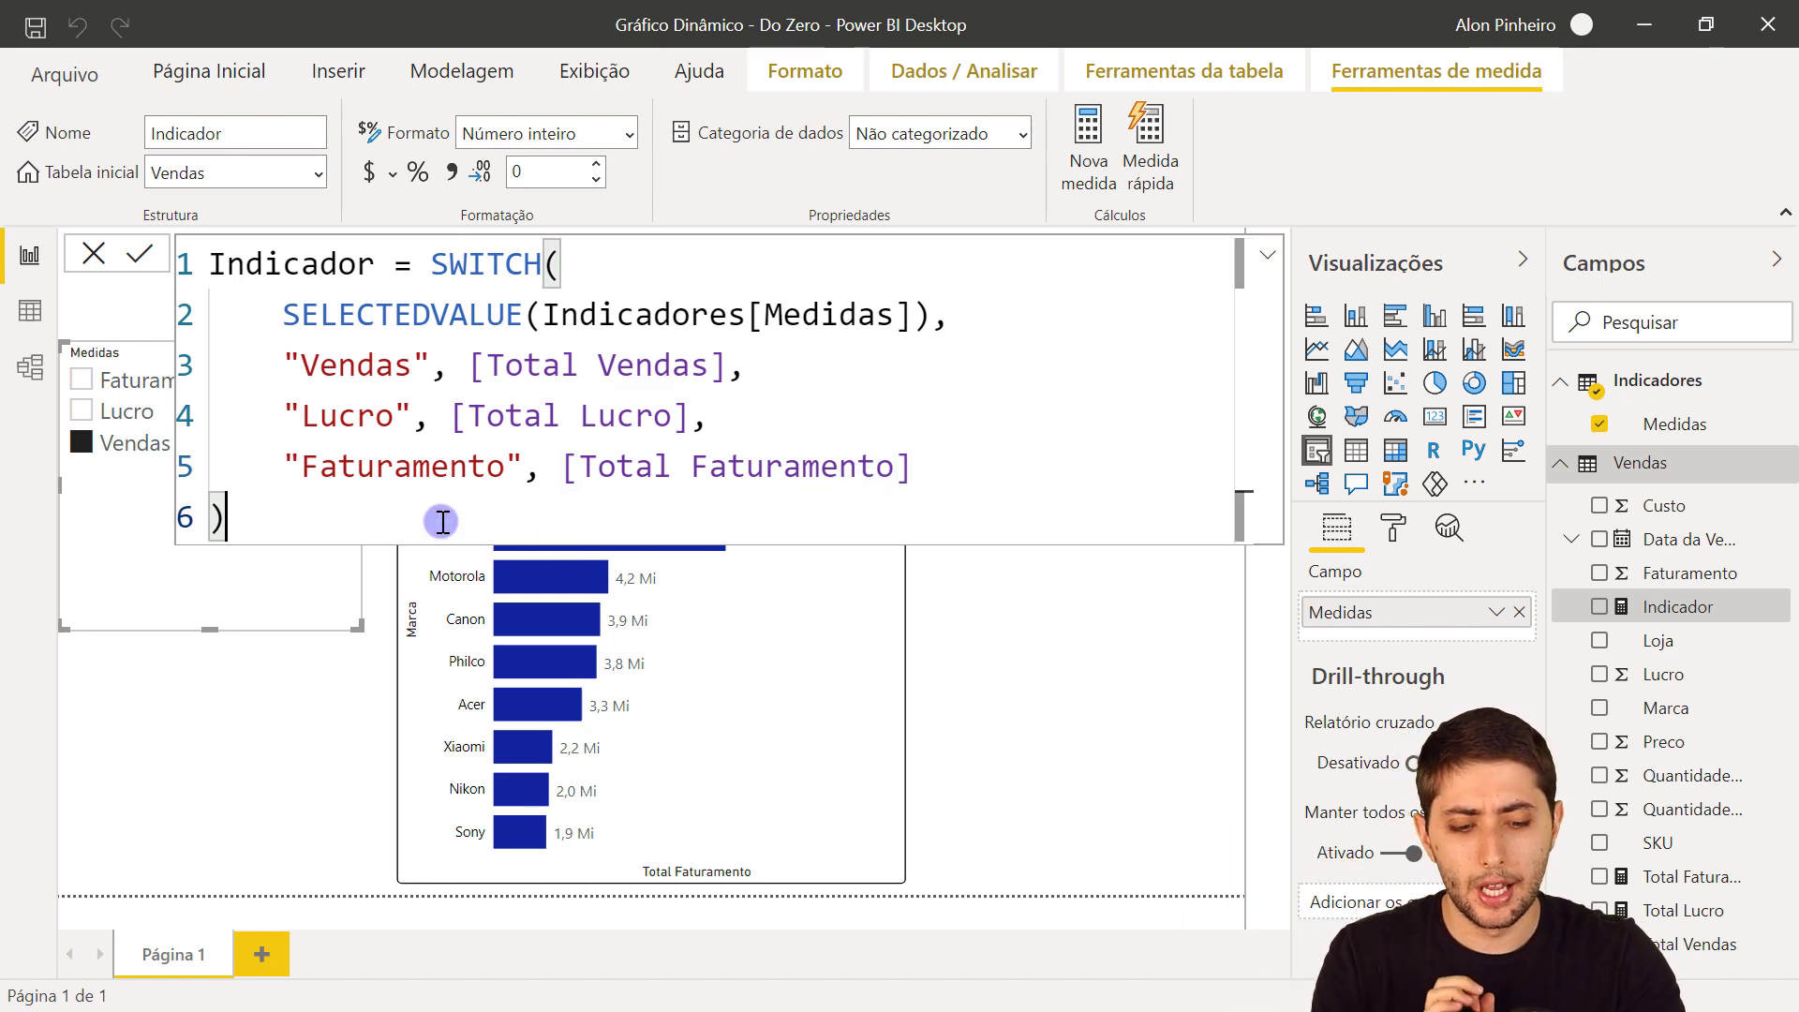
pyautogui.press('Up')
pyautogui.press('End')
pyautogui.write(',')
pyautogui.hotkey('shift', 'Return')
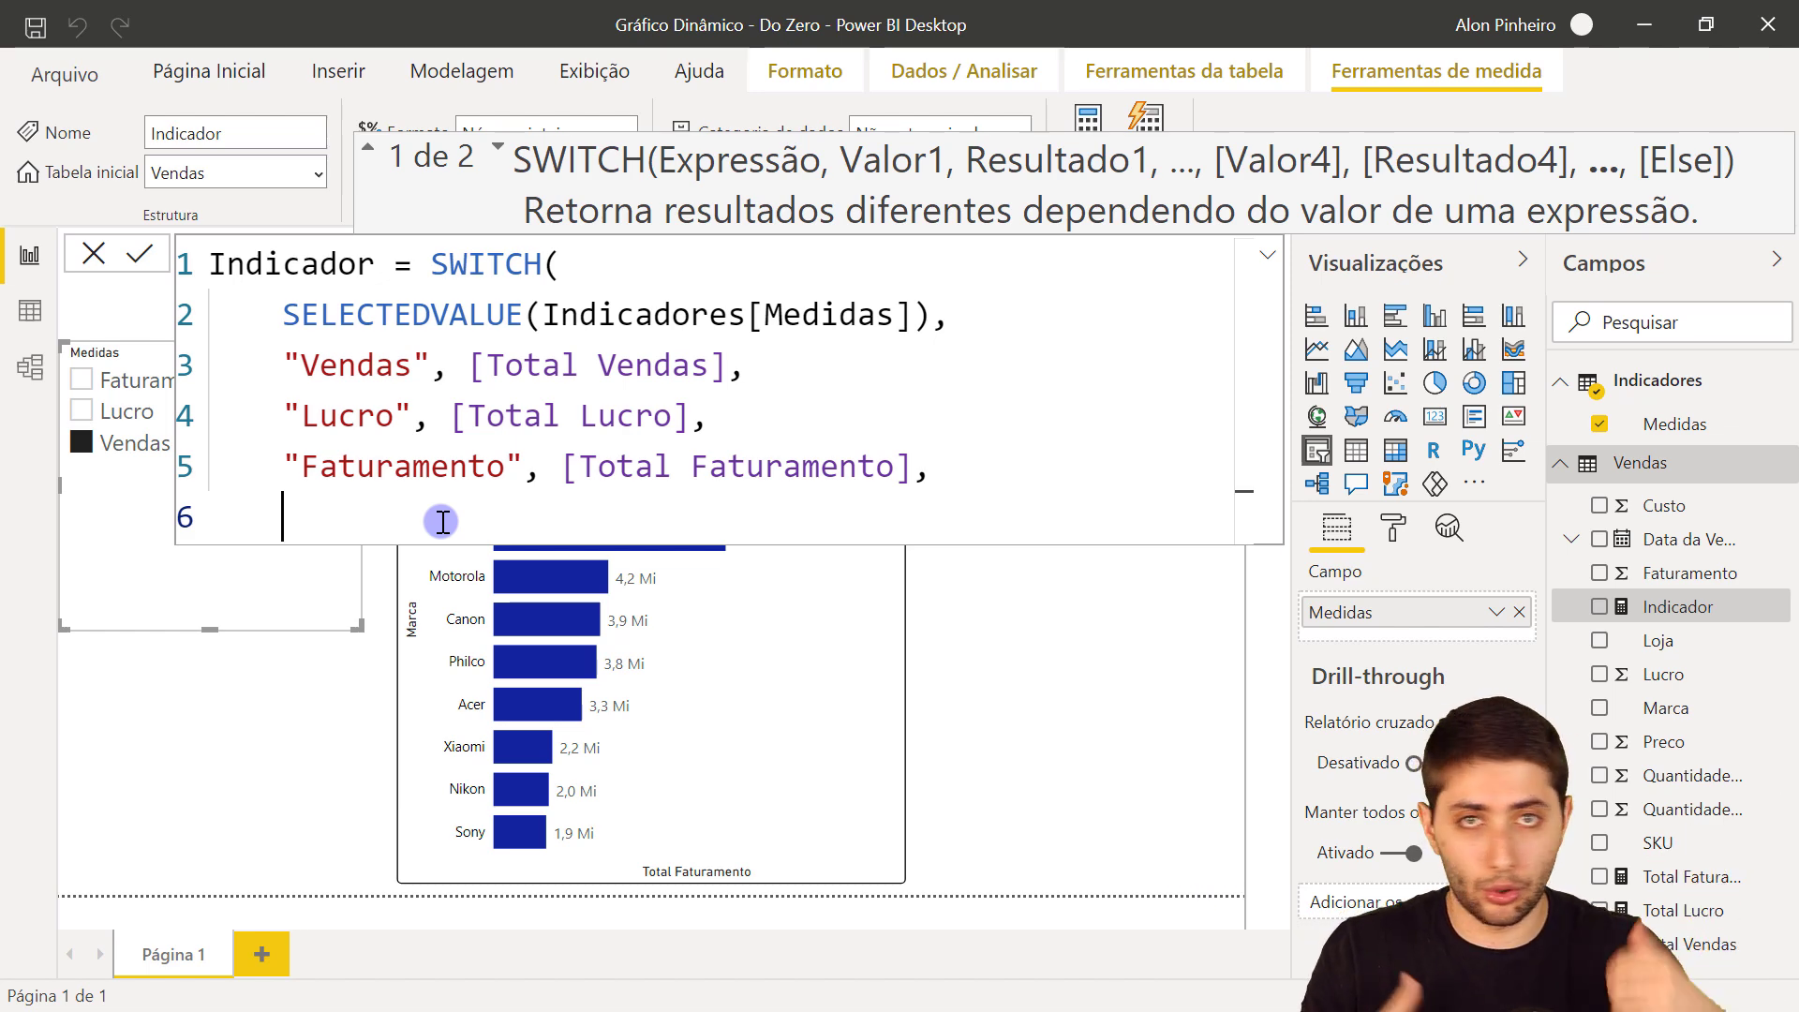
pyautogui.write('total fa')
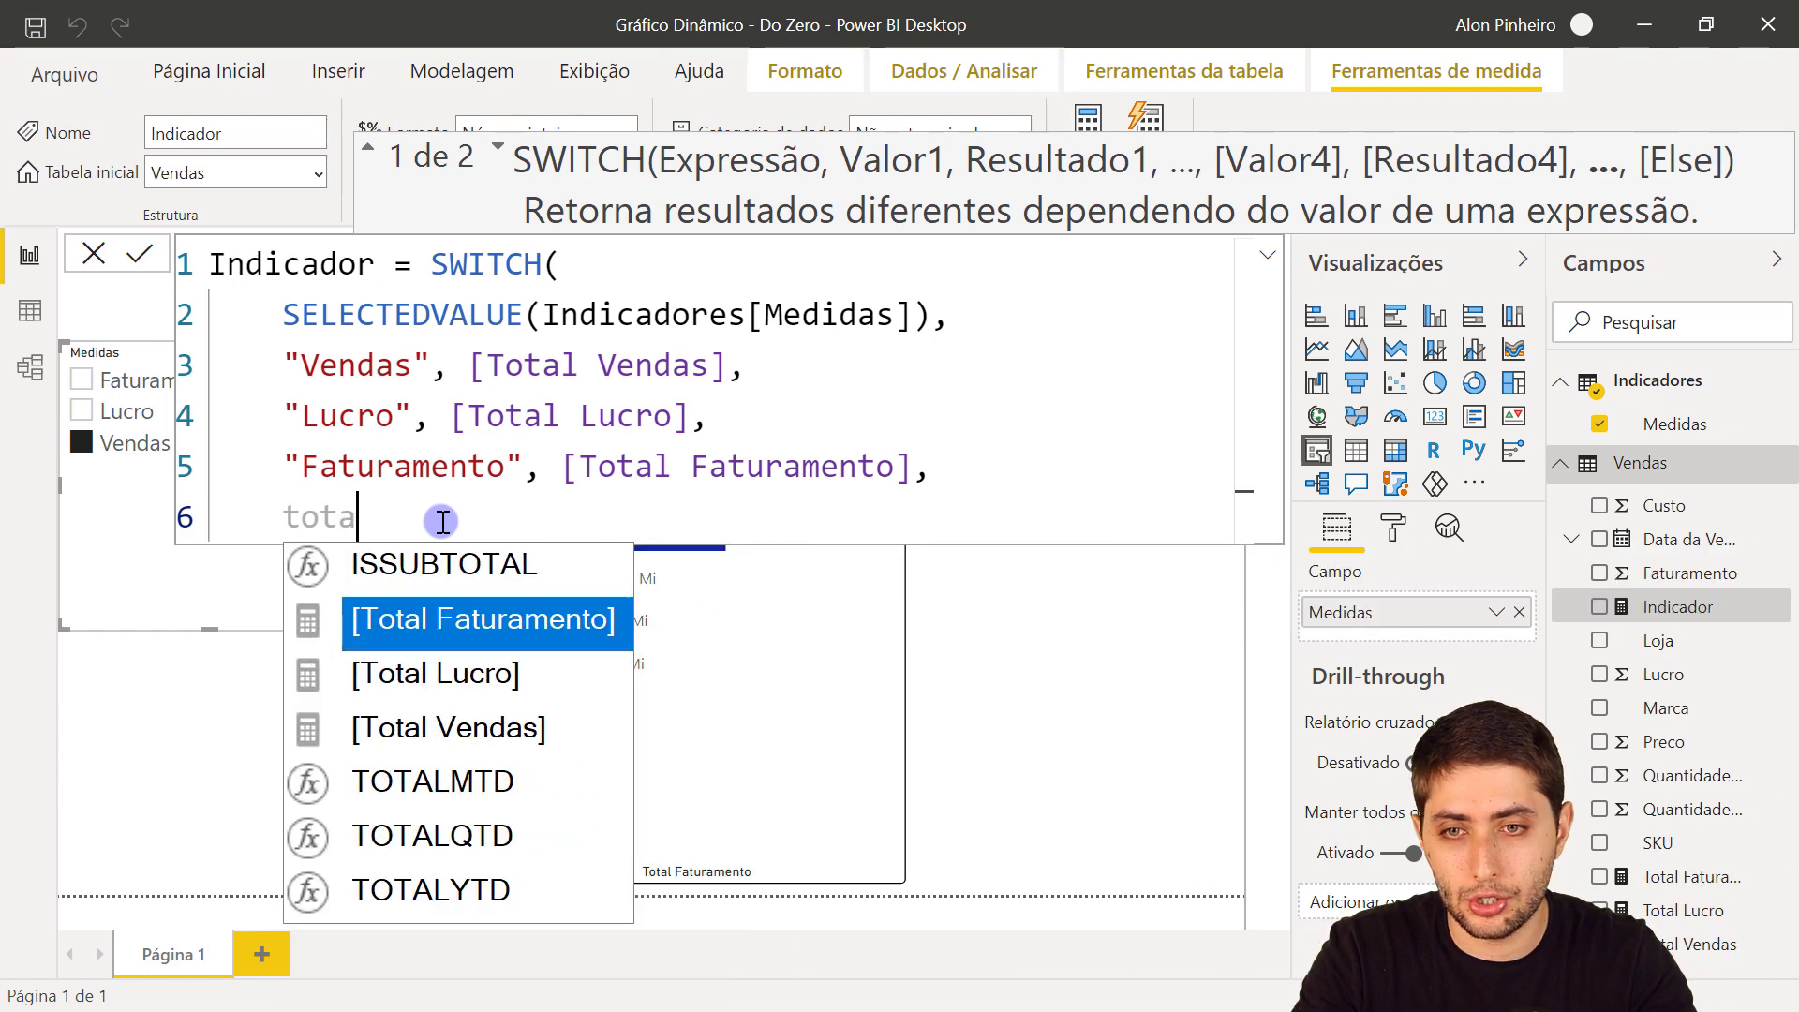
pyautogui.press('Tab')
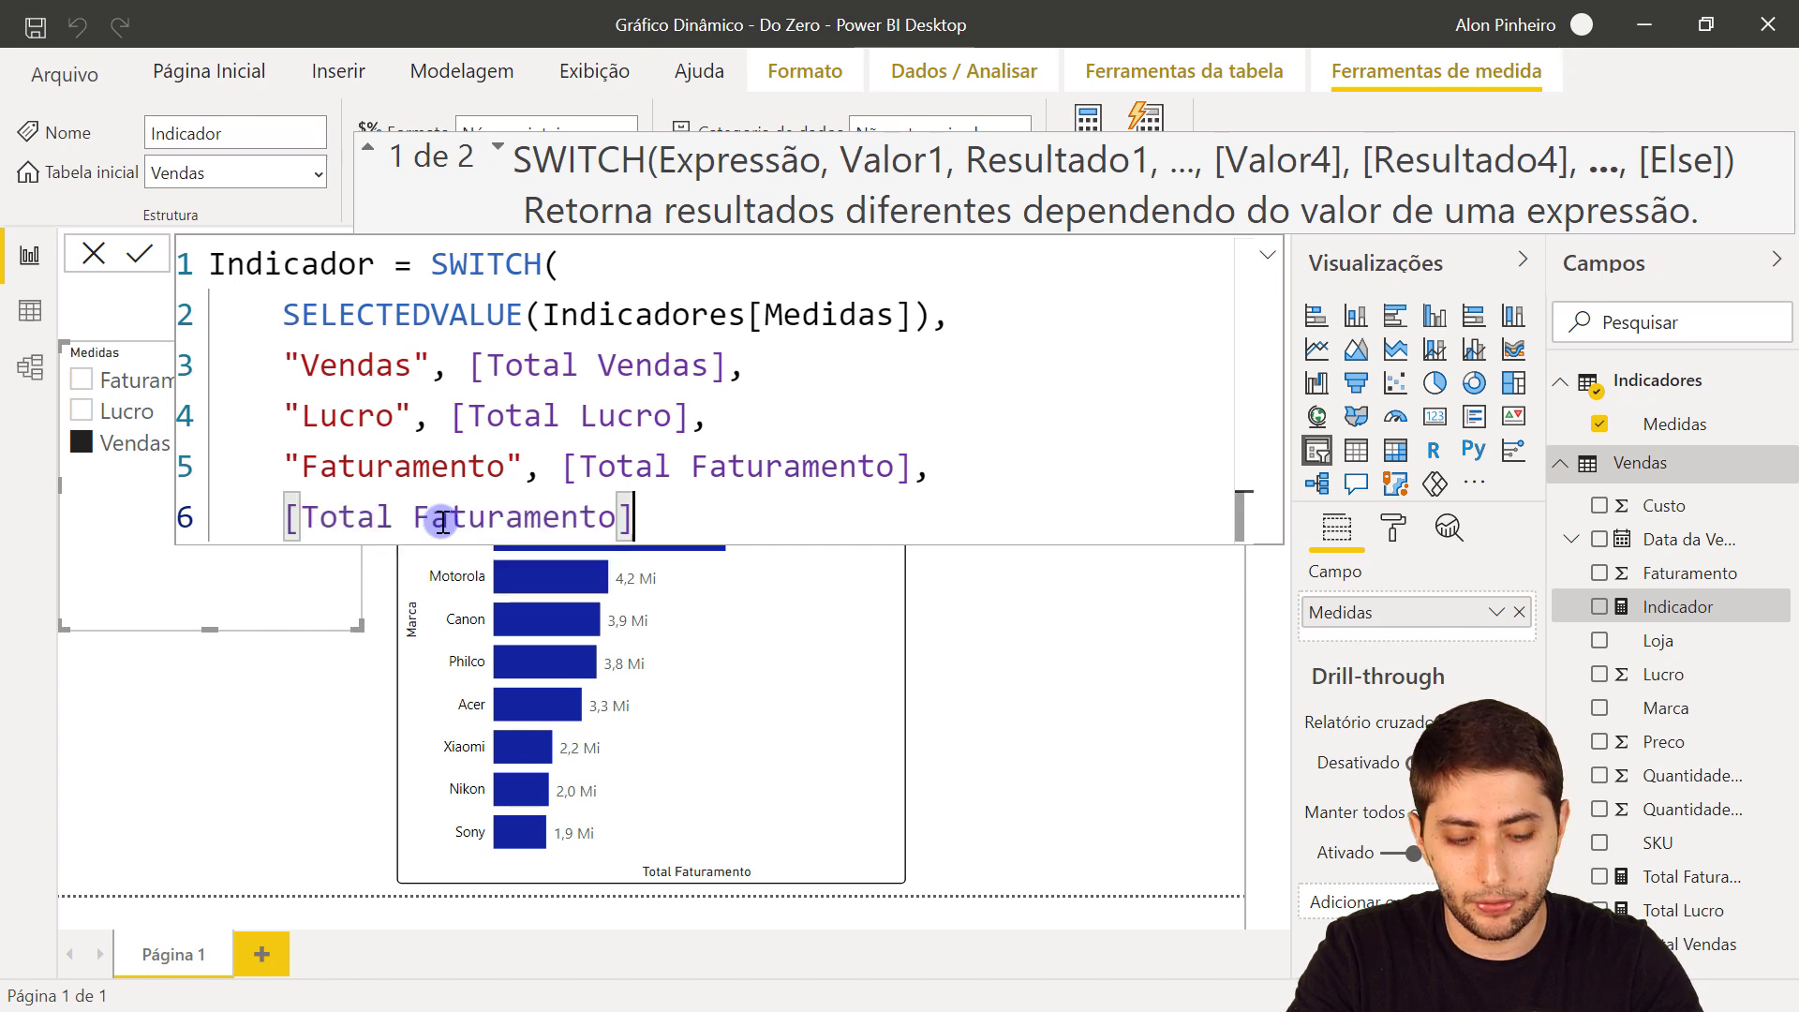
pyautogui.press('Return')
pyautogui.write(')')
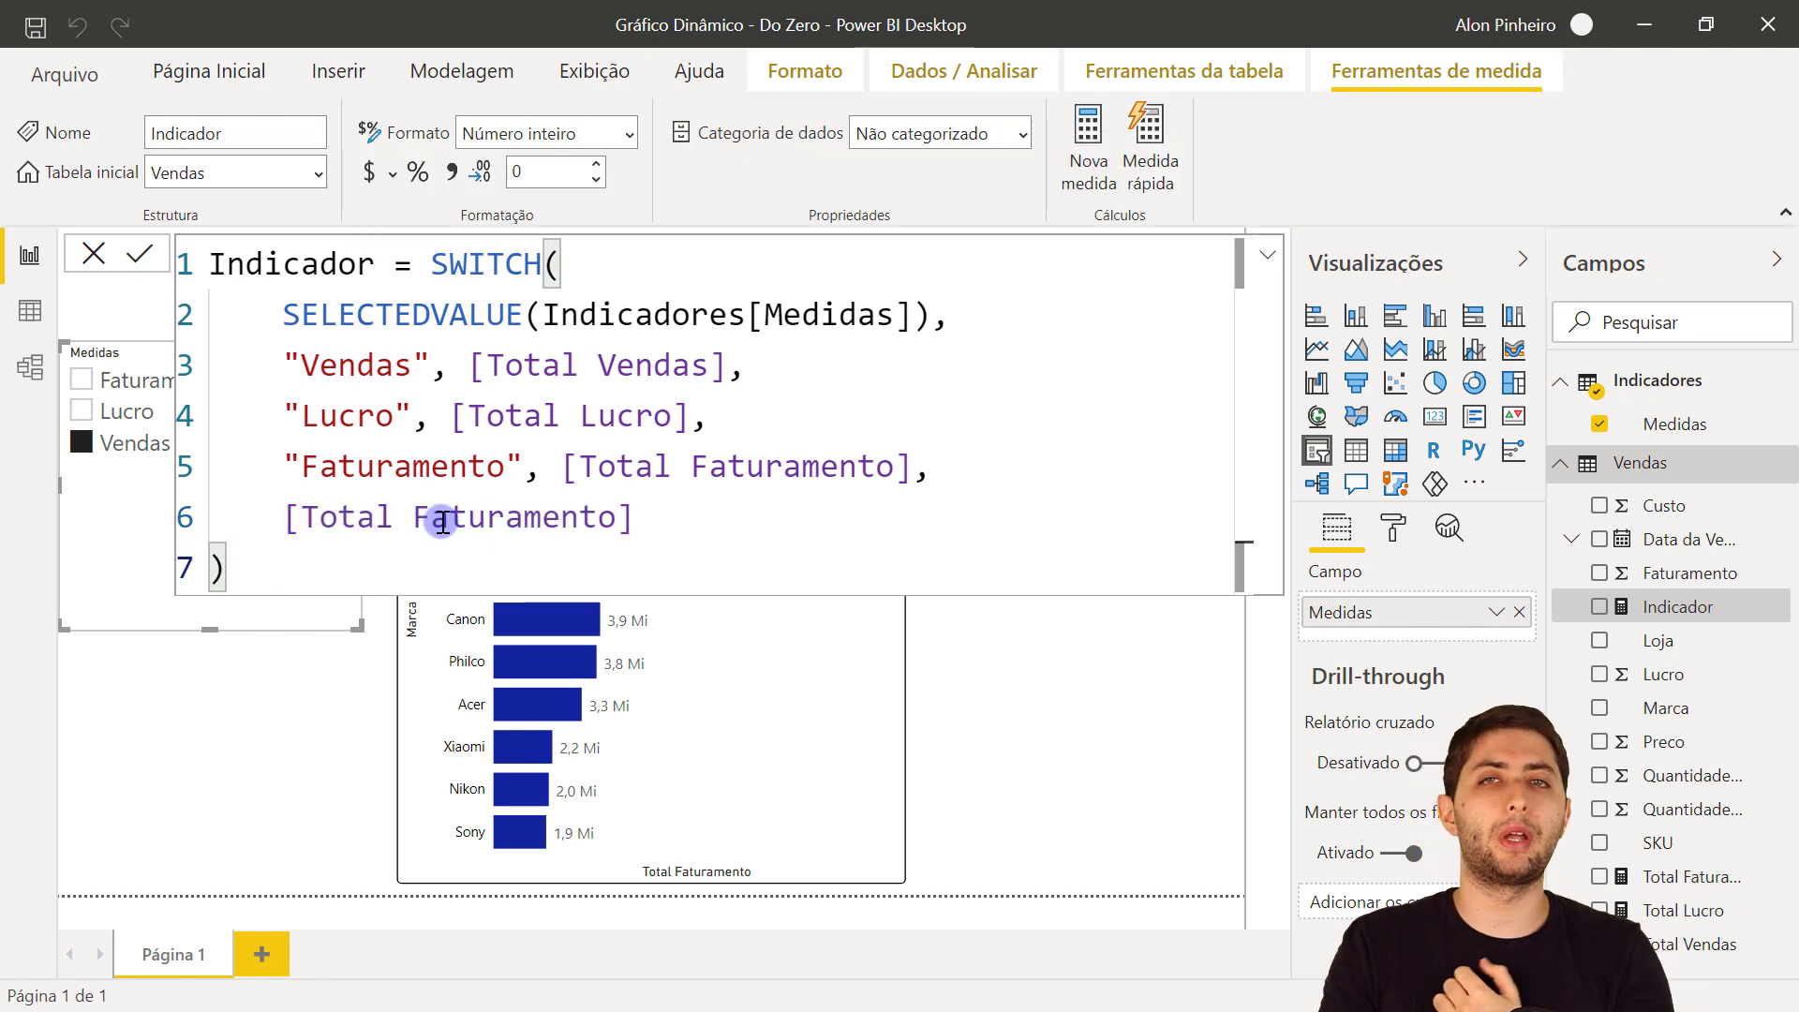
pyautogui.press('Return')
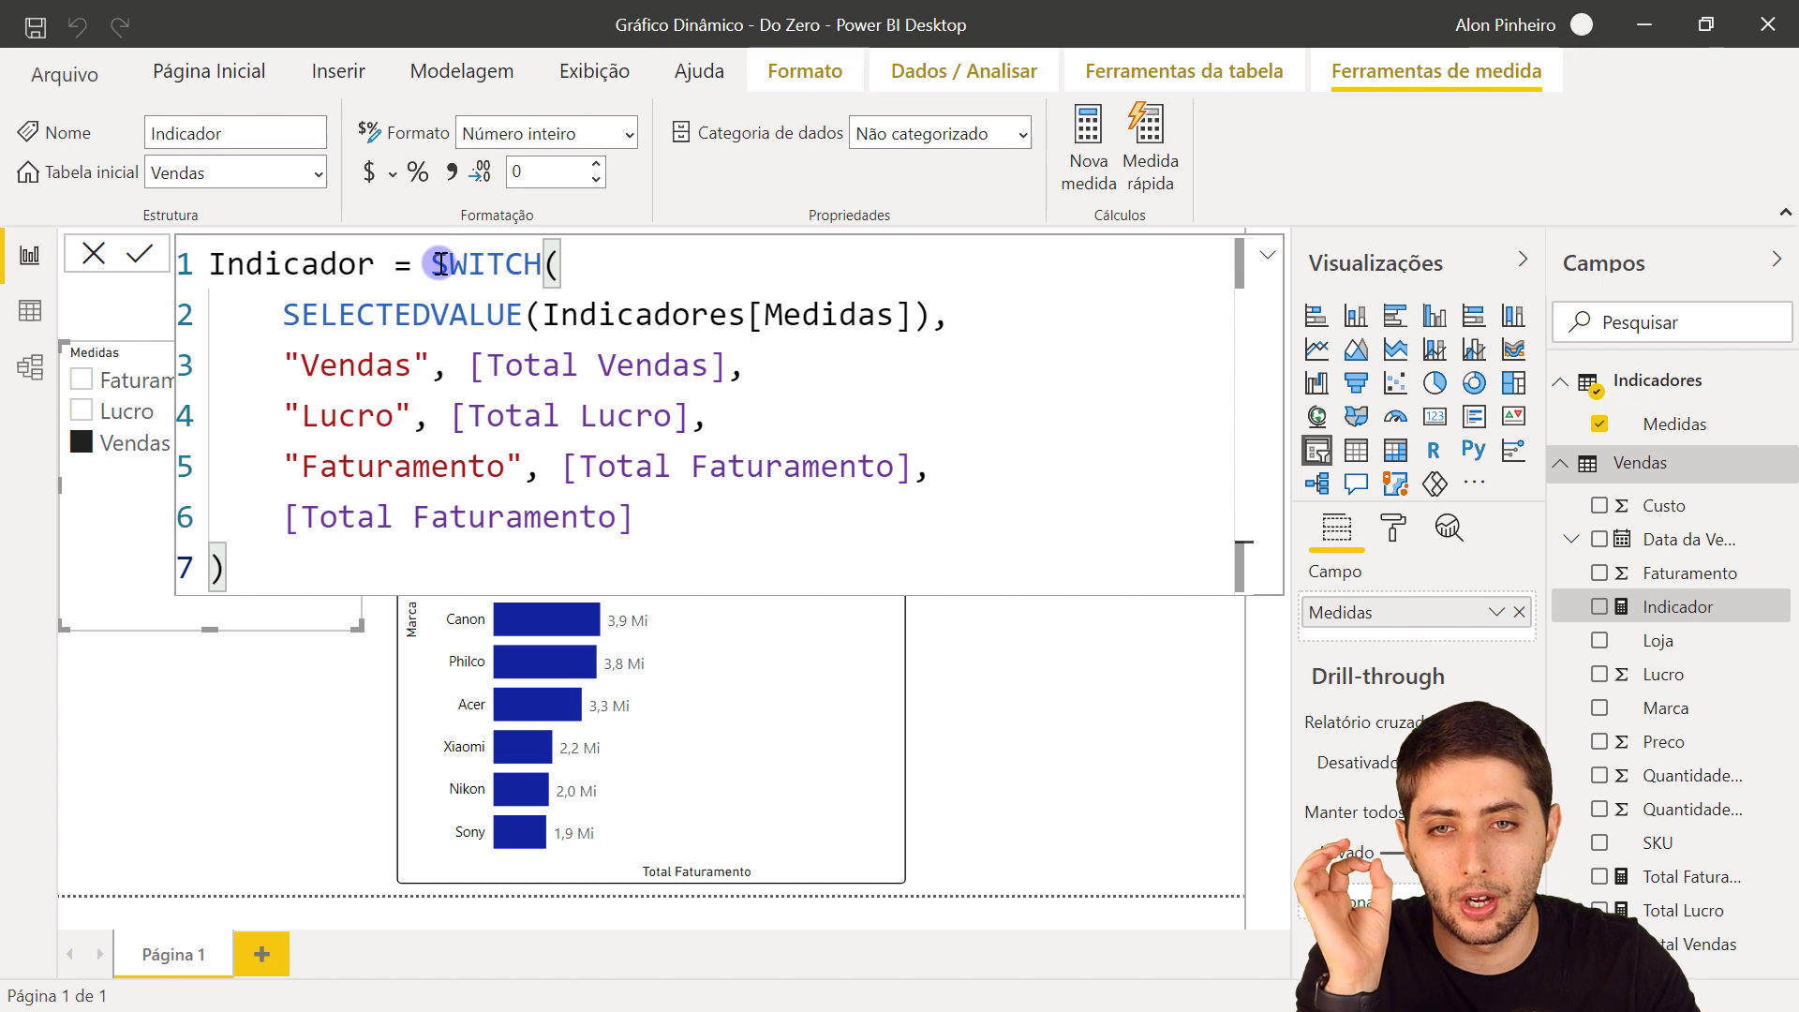
# Step: Review the Indicador formula's SELECTEDVALUE expression, its three value and result pairs, and the default result
pyautogui.click(300, 315)
pyautogui.moveTo(410, 309); pyautogui.dragTo(931, 315)
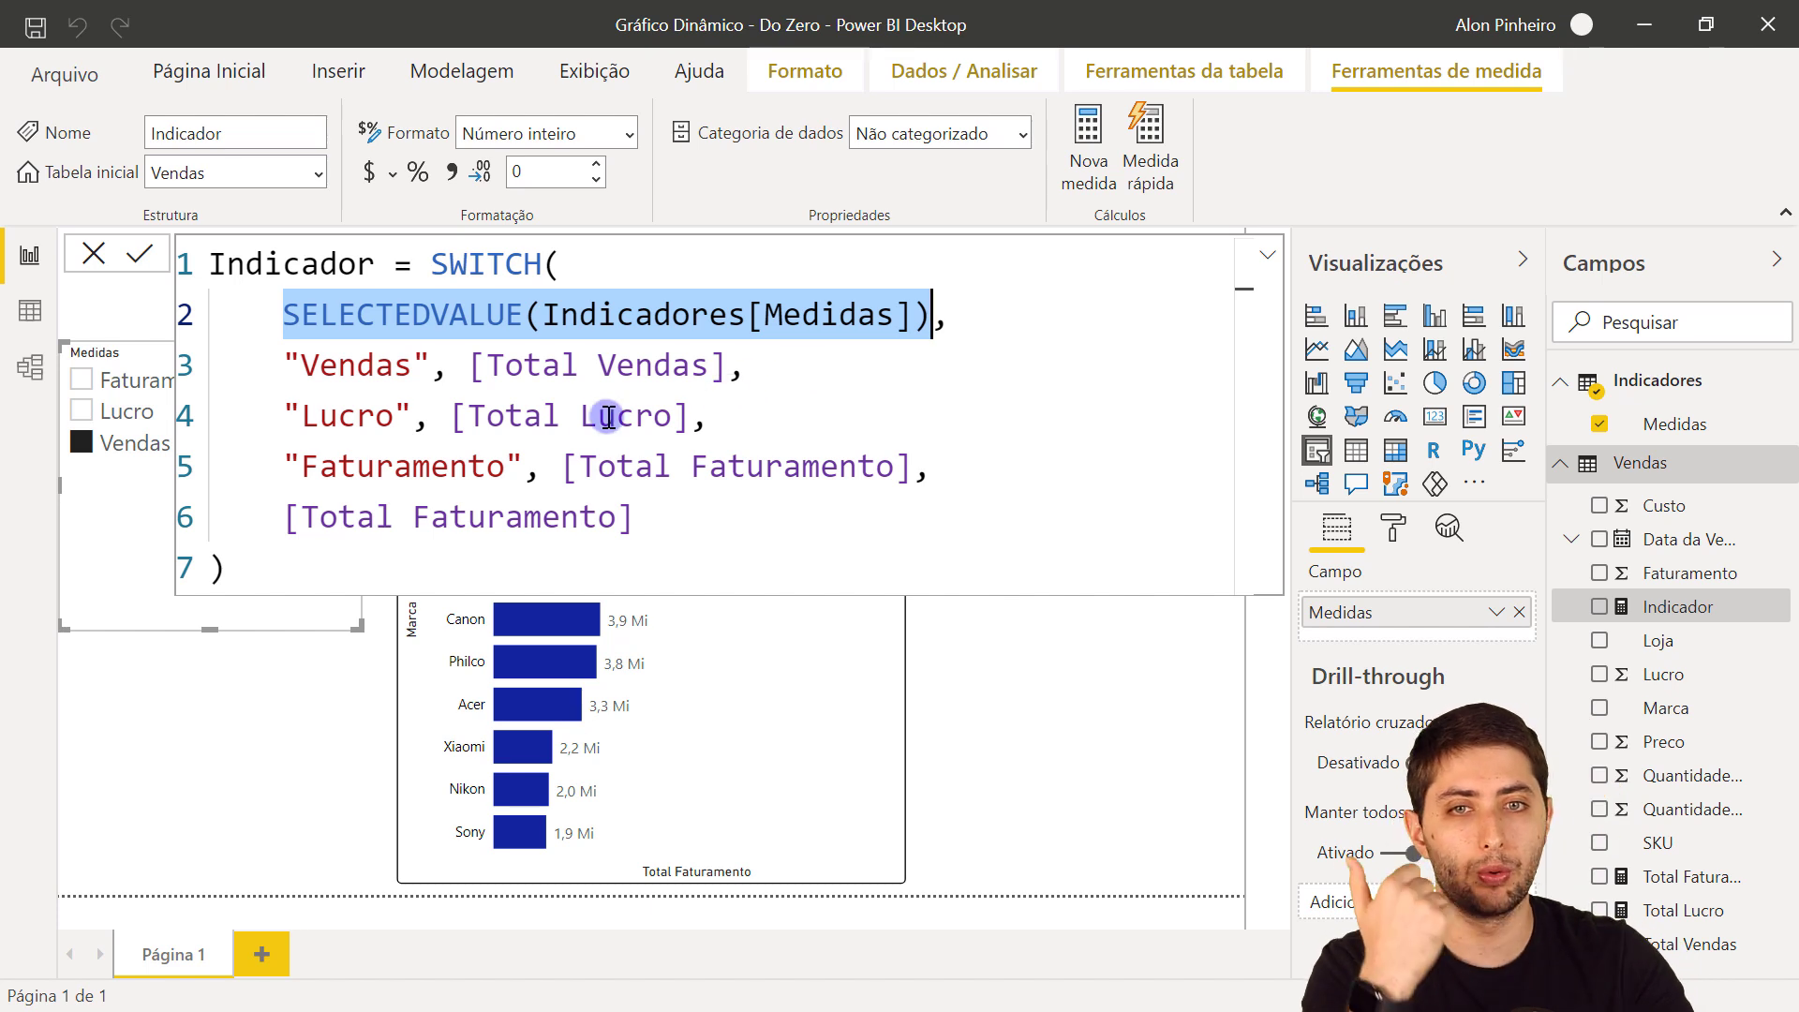
pyautogui.moveTo(281, 364); pyautogui.dragTo(412, 466)
pyautogui.click(502, 374)
pyautogui.moveTo(616, 465); pyautogui.dragTo(821, 464)
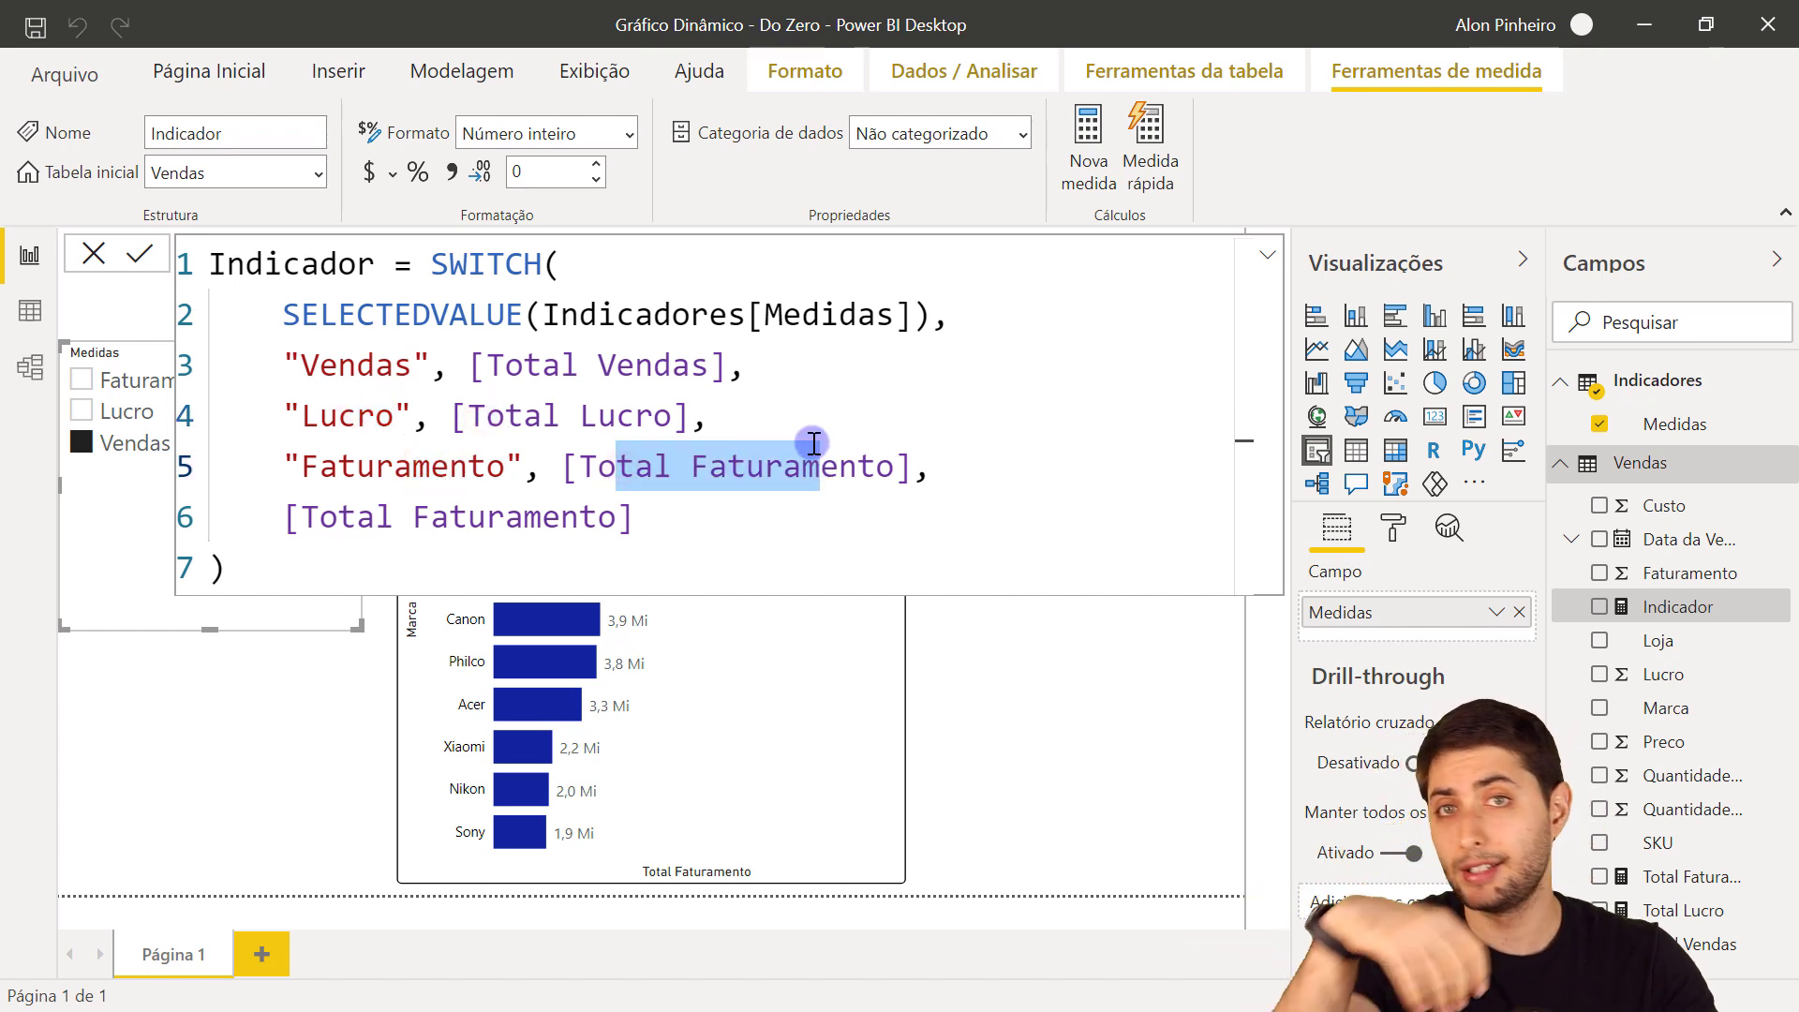
pyautogui.moveTo(300, 517); pyautogui.dragTo(619, 516)
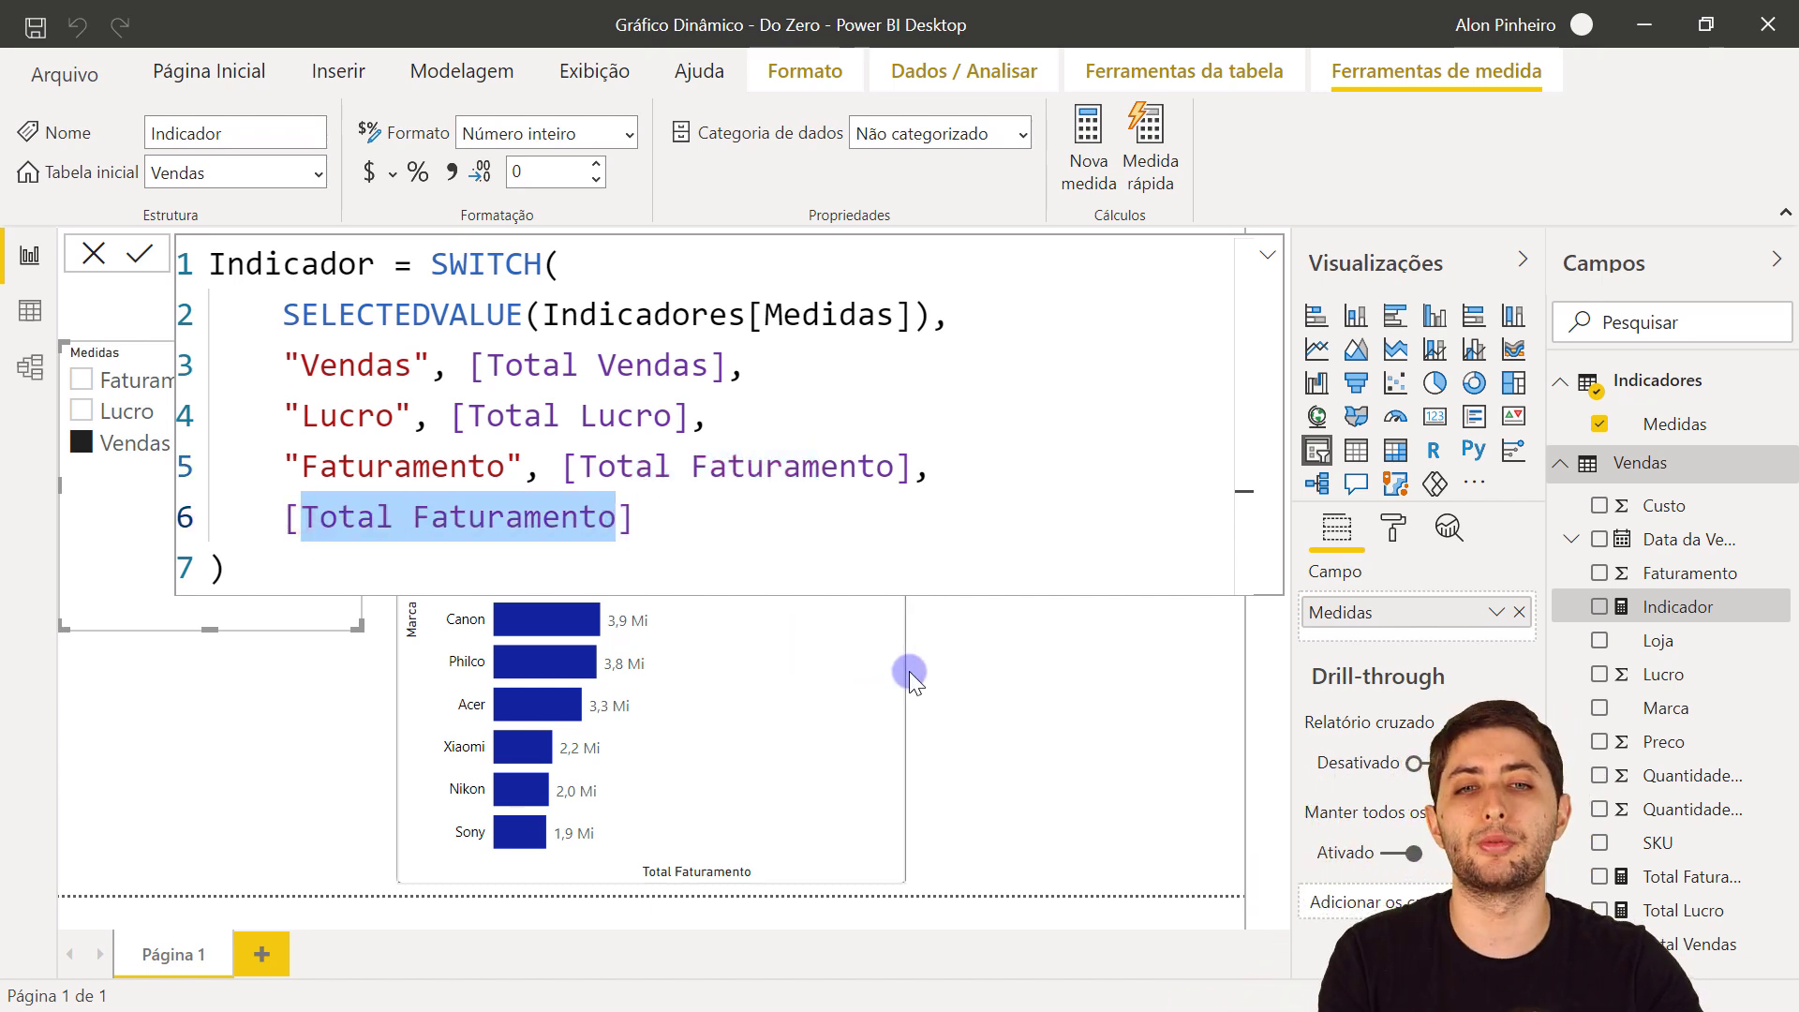
# Step: Replace Total Faturamento with the Indicador measure as the bar chart's value
pyautogui.click(834, 668)
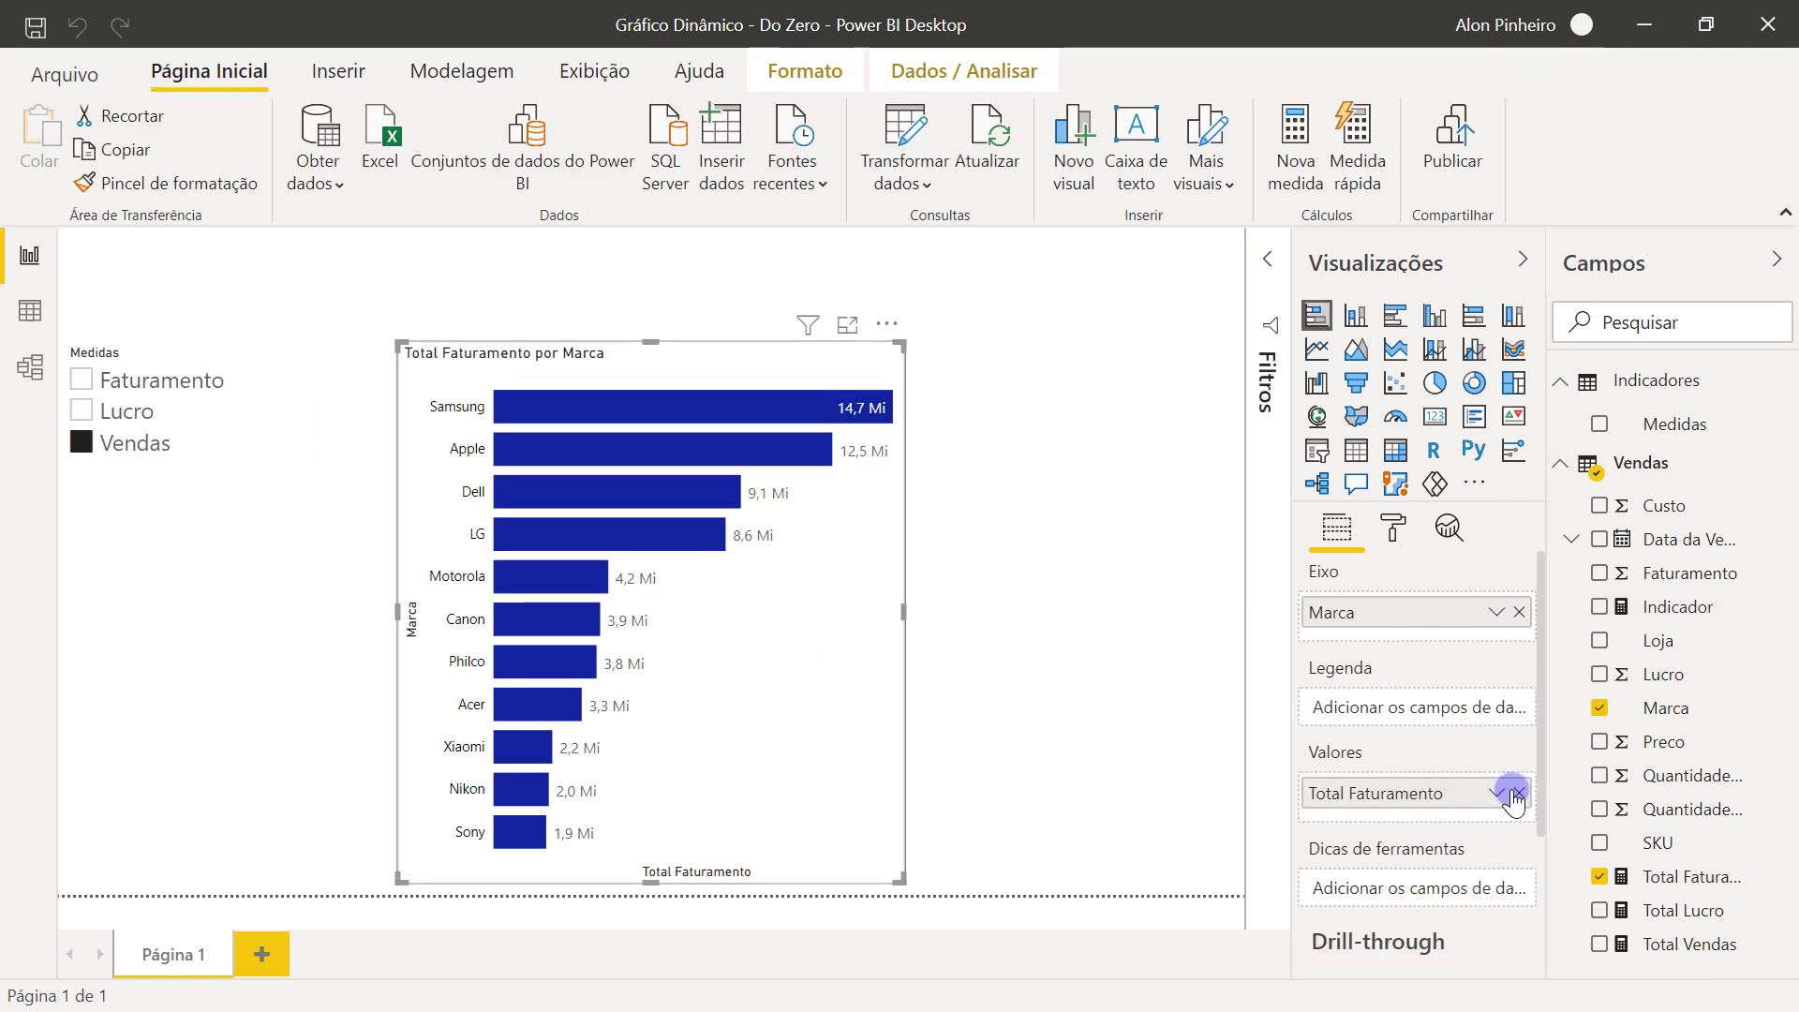
pyautogui.click(1518, 794)
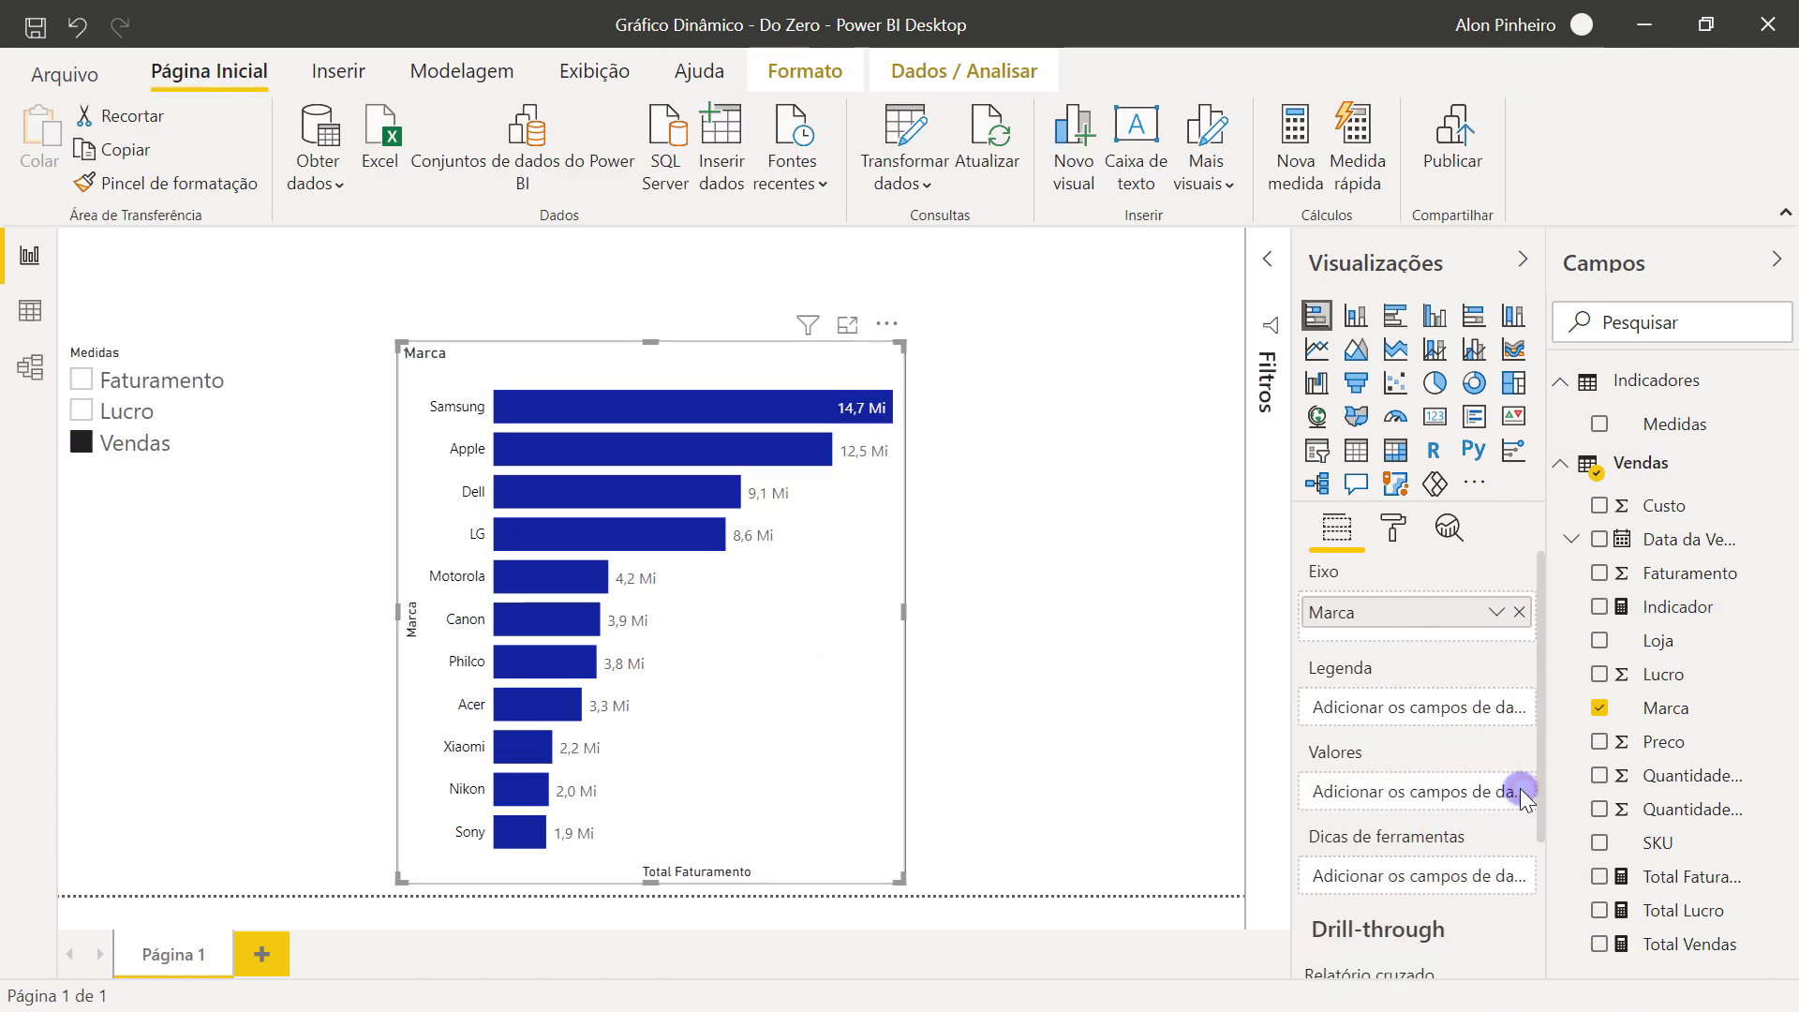
pyautogui.click(1677, 610)
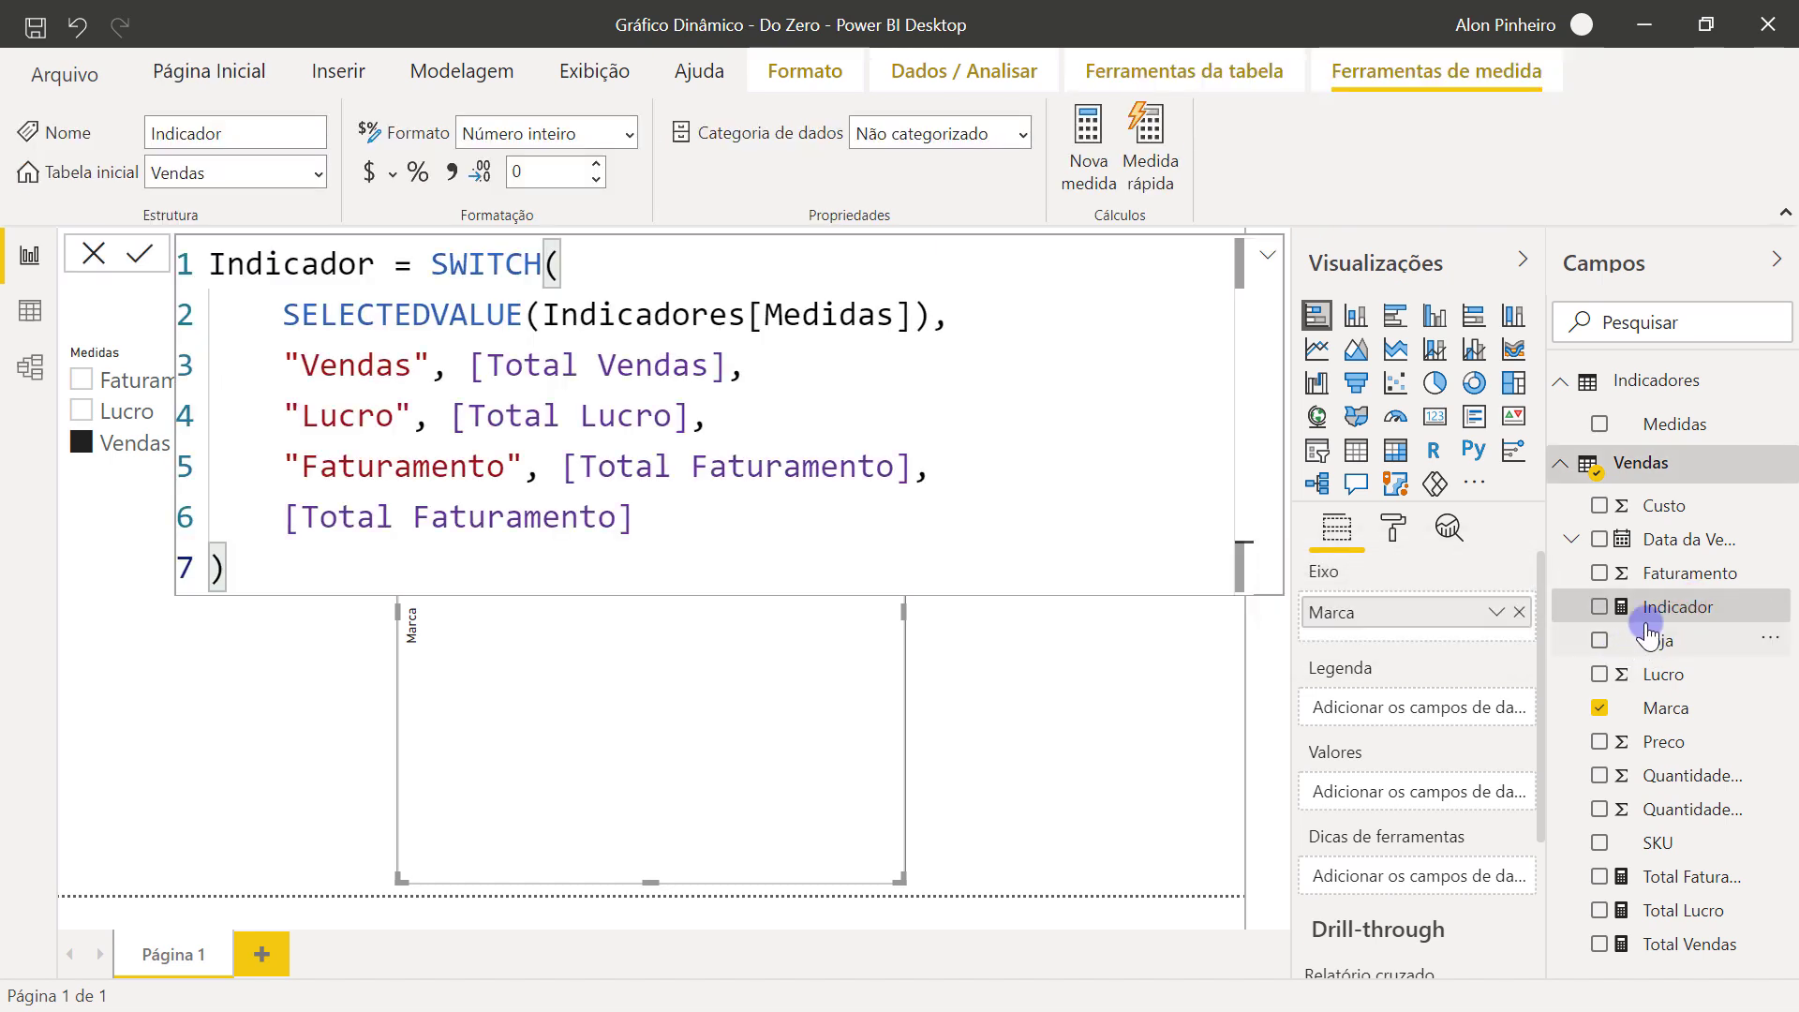
pyautogui.moveTo(1668, 609); pyautogui.dragTo(1415, 796)
pyautogui.click(1106, 807)
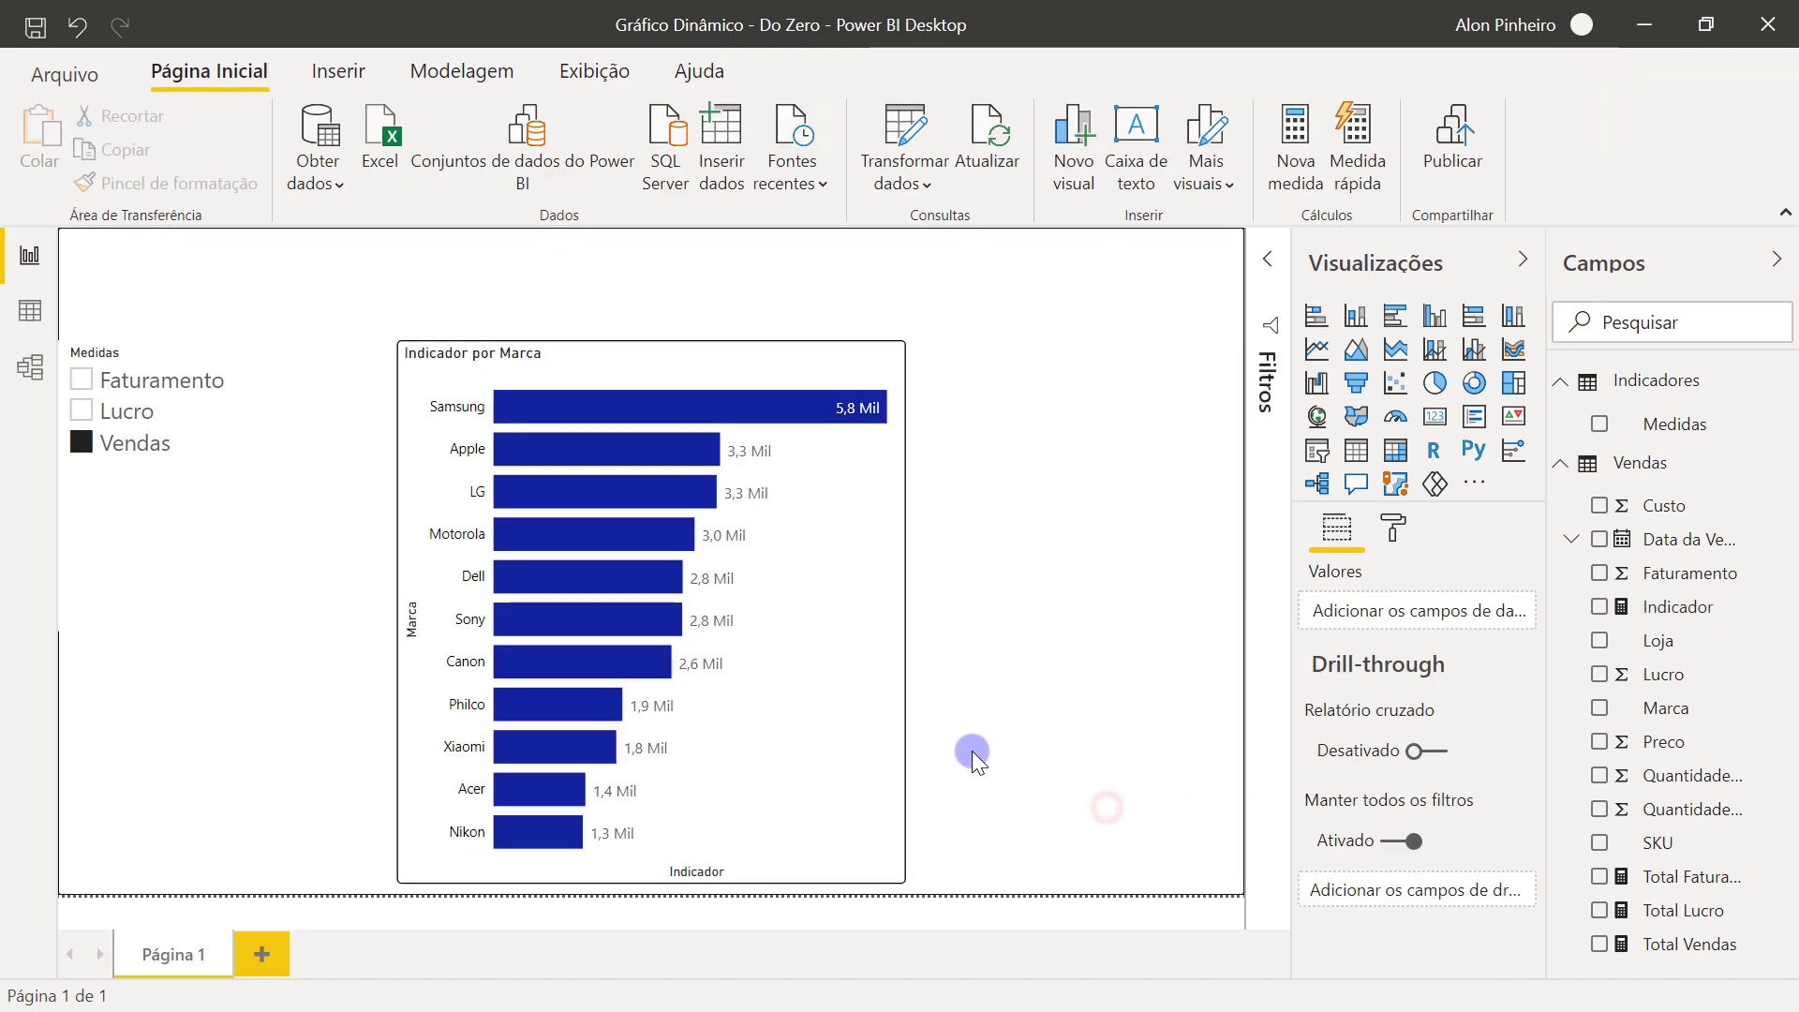
# Step: Test the Medidas slicer by switching the chart among Vendas, Lucro and Faturamento
pyautogui.click(101, 447)
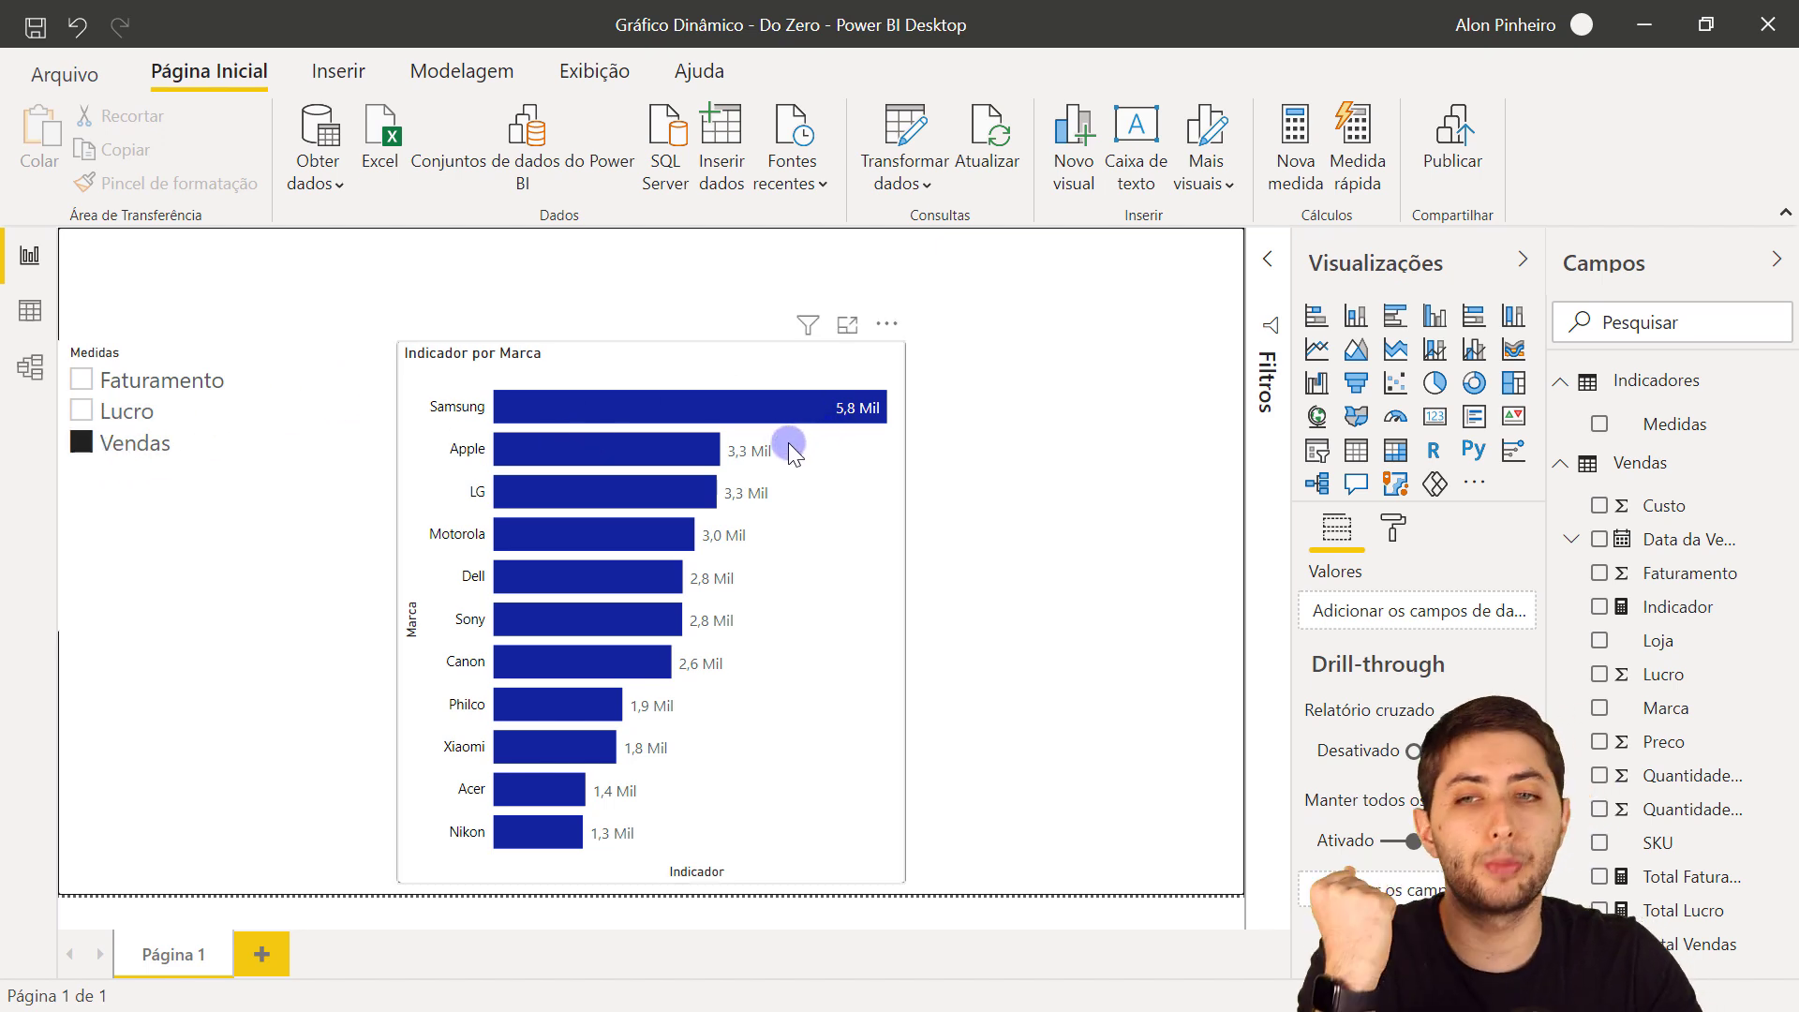
pyautogui.click(116, 417)
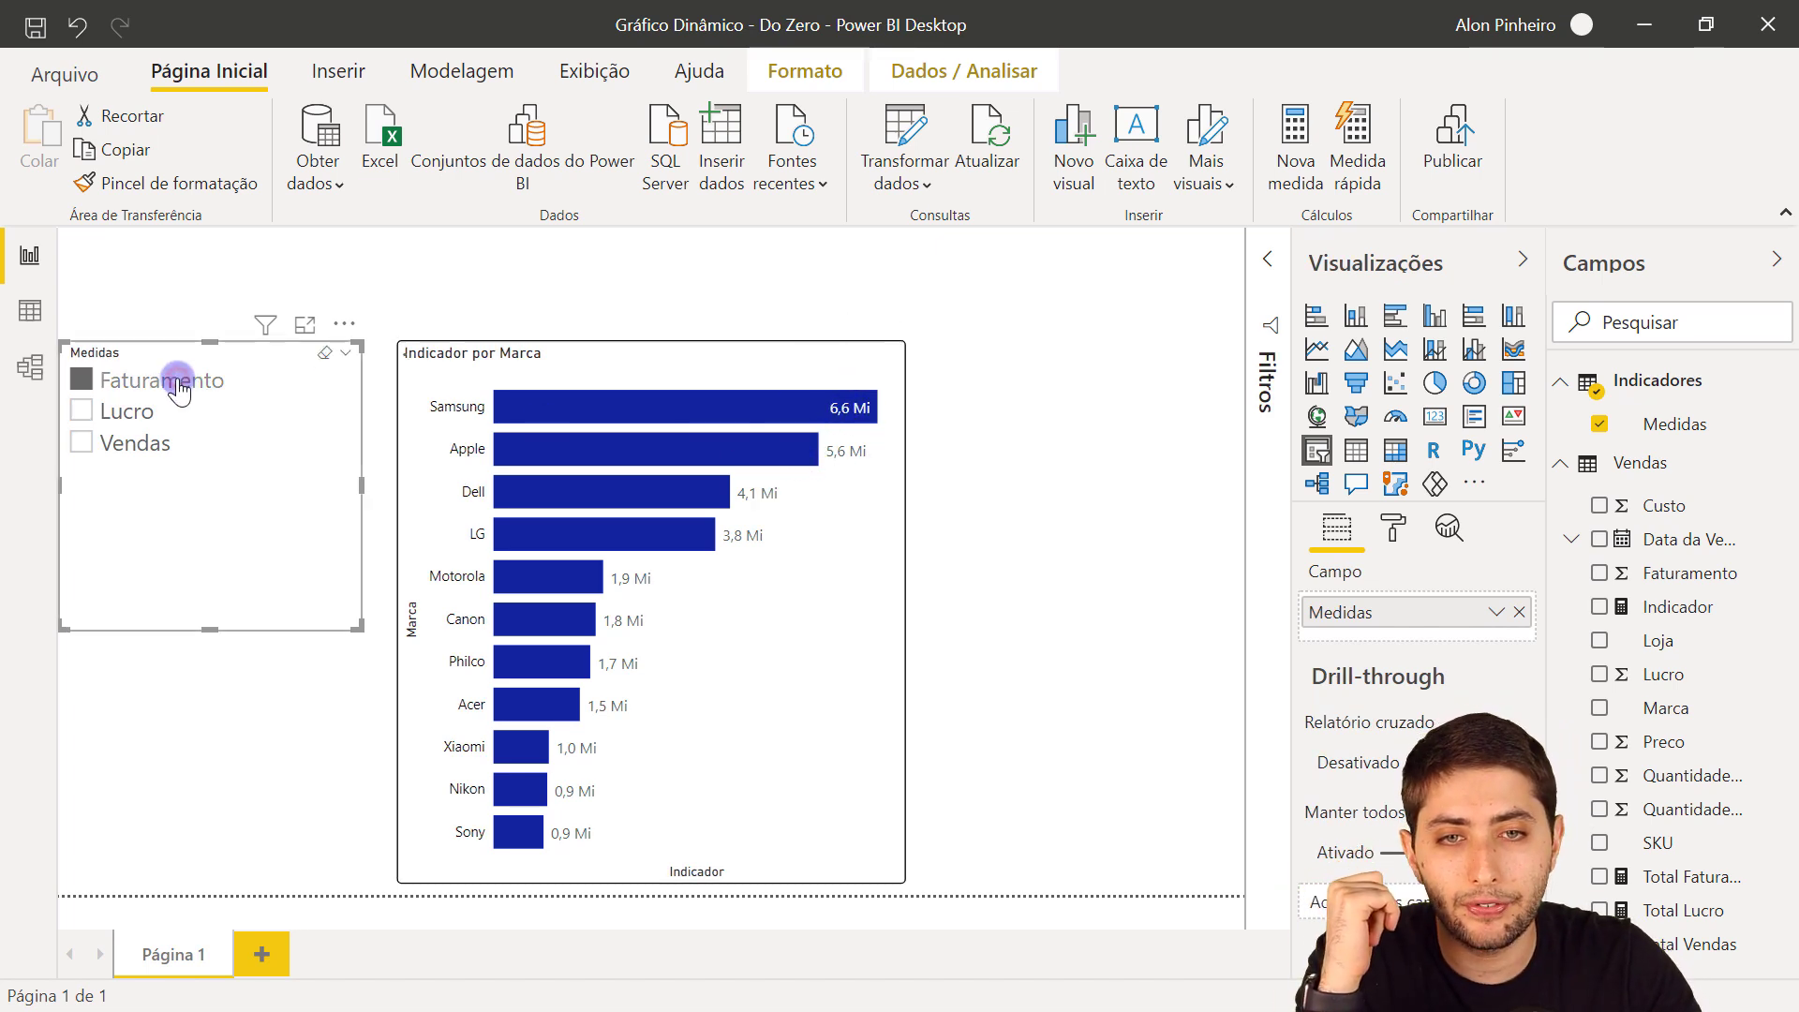
pyautogui.click(166, 416)
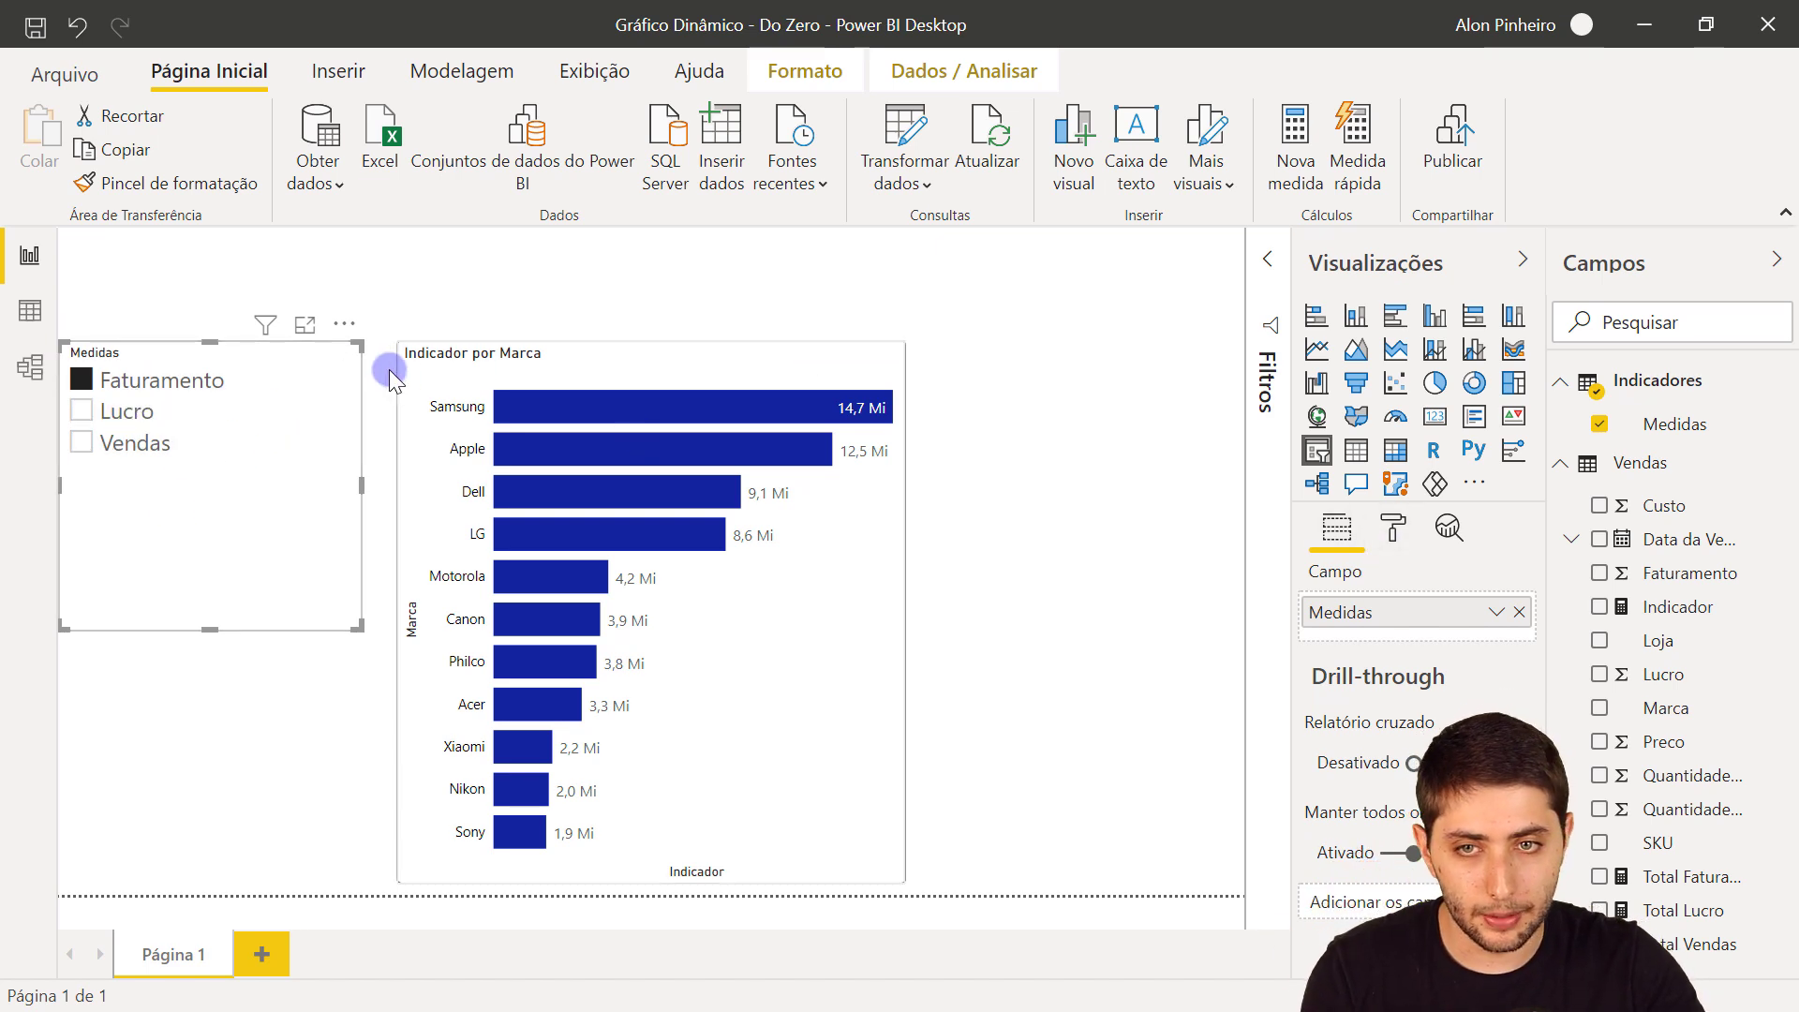
# Step: Set the Medidas slicer's orientation to Horizontal
pyautogui.click(1393, 536)
pyautogui.click(1433, 625)
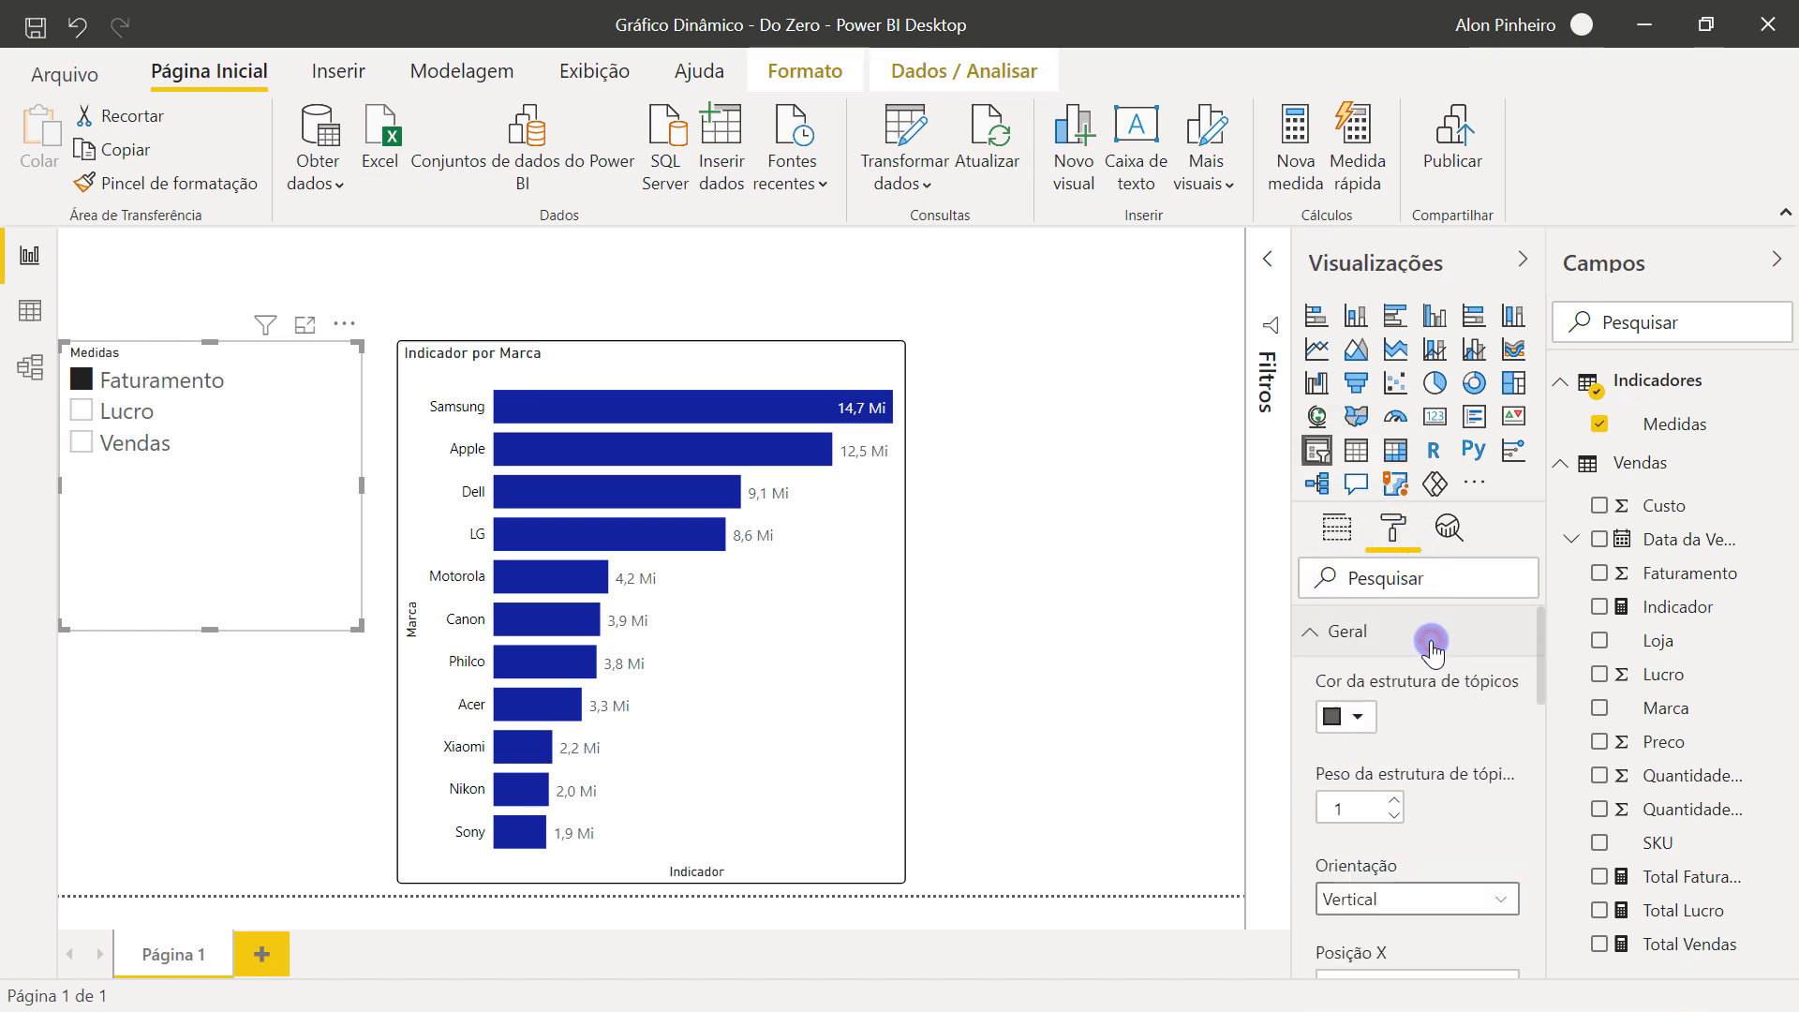
pyautogui.scroll(-2, 1428, 660)
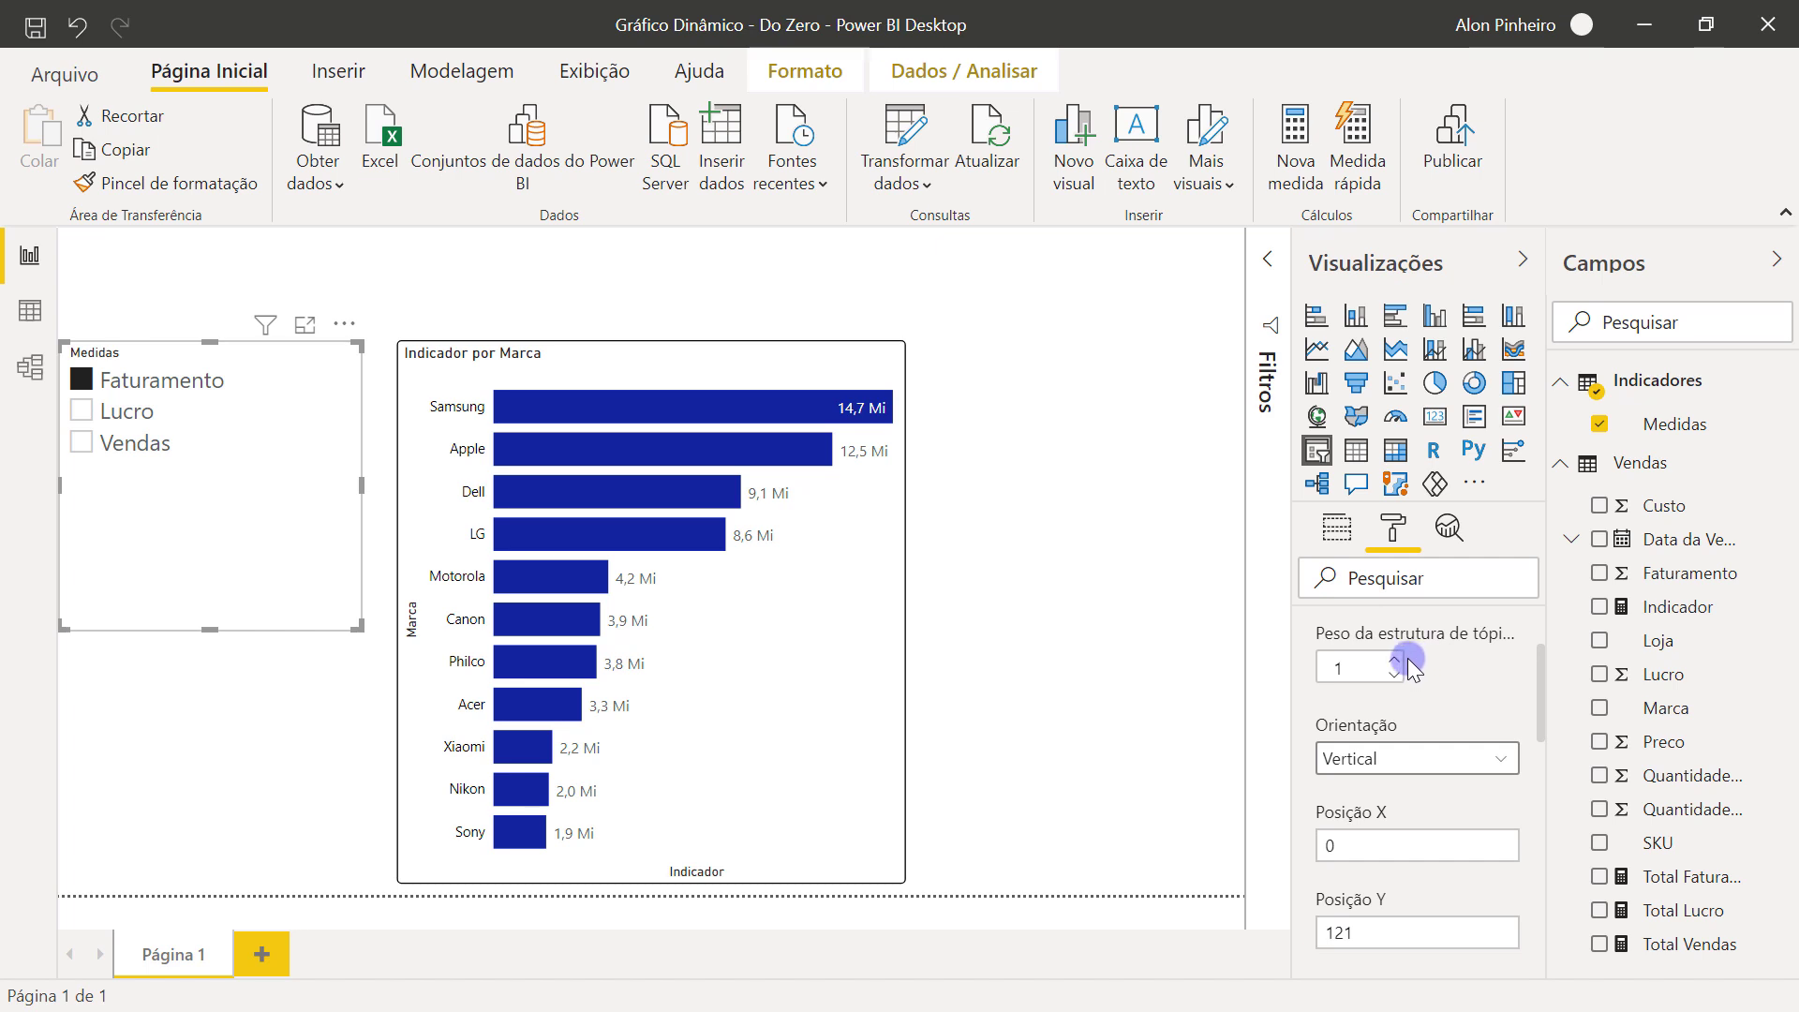
pyautogui.click(1406, 763)
pyautogui.click(1396, 823)
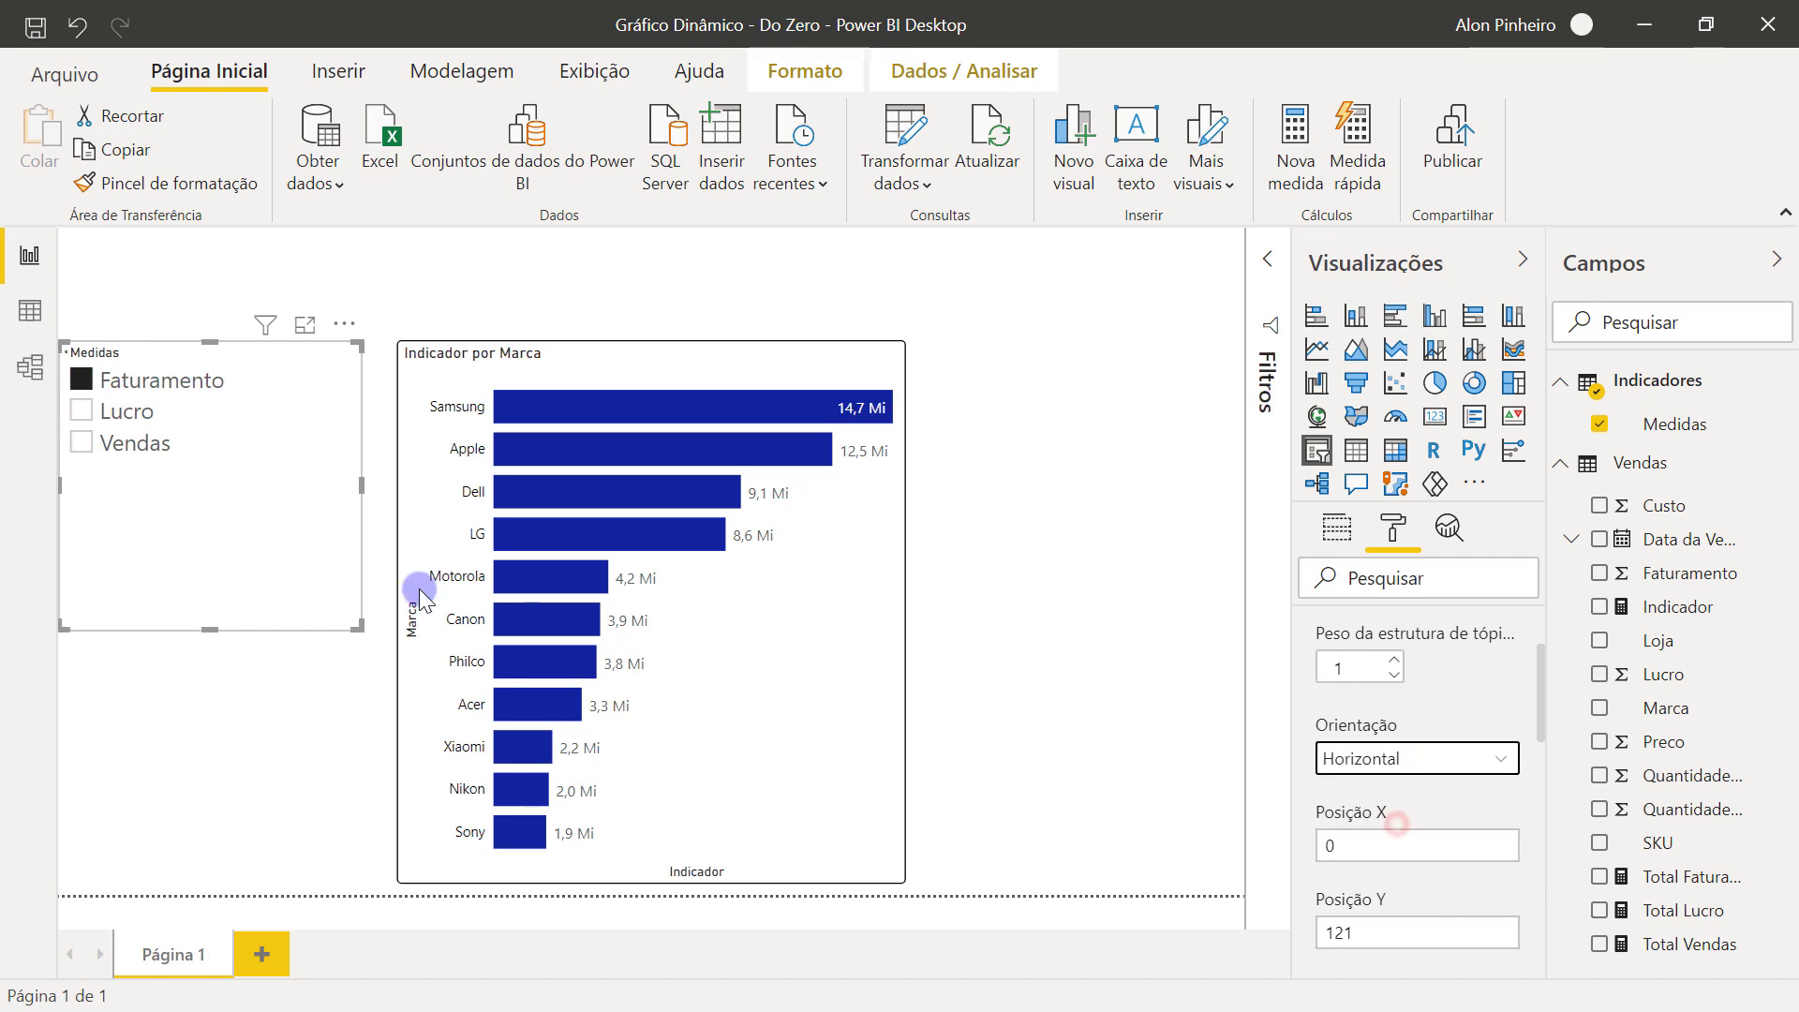
# Step: Place the Medidas slicer above the bar chart, resize it to the chart's width, and lower the chart's top edge to leave a small gap
pyautogui.moveTo(317, 604); pyautogui.dragTo(959, 323)
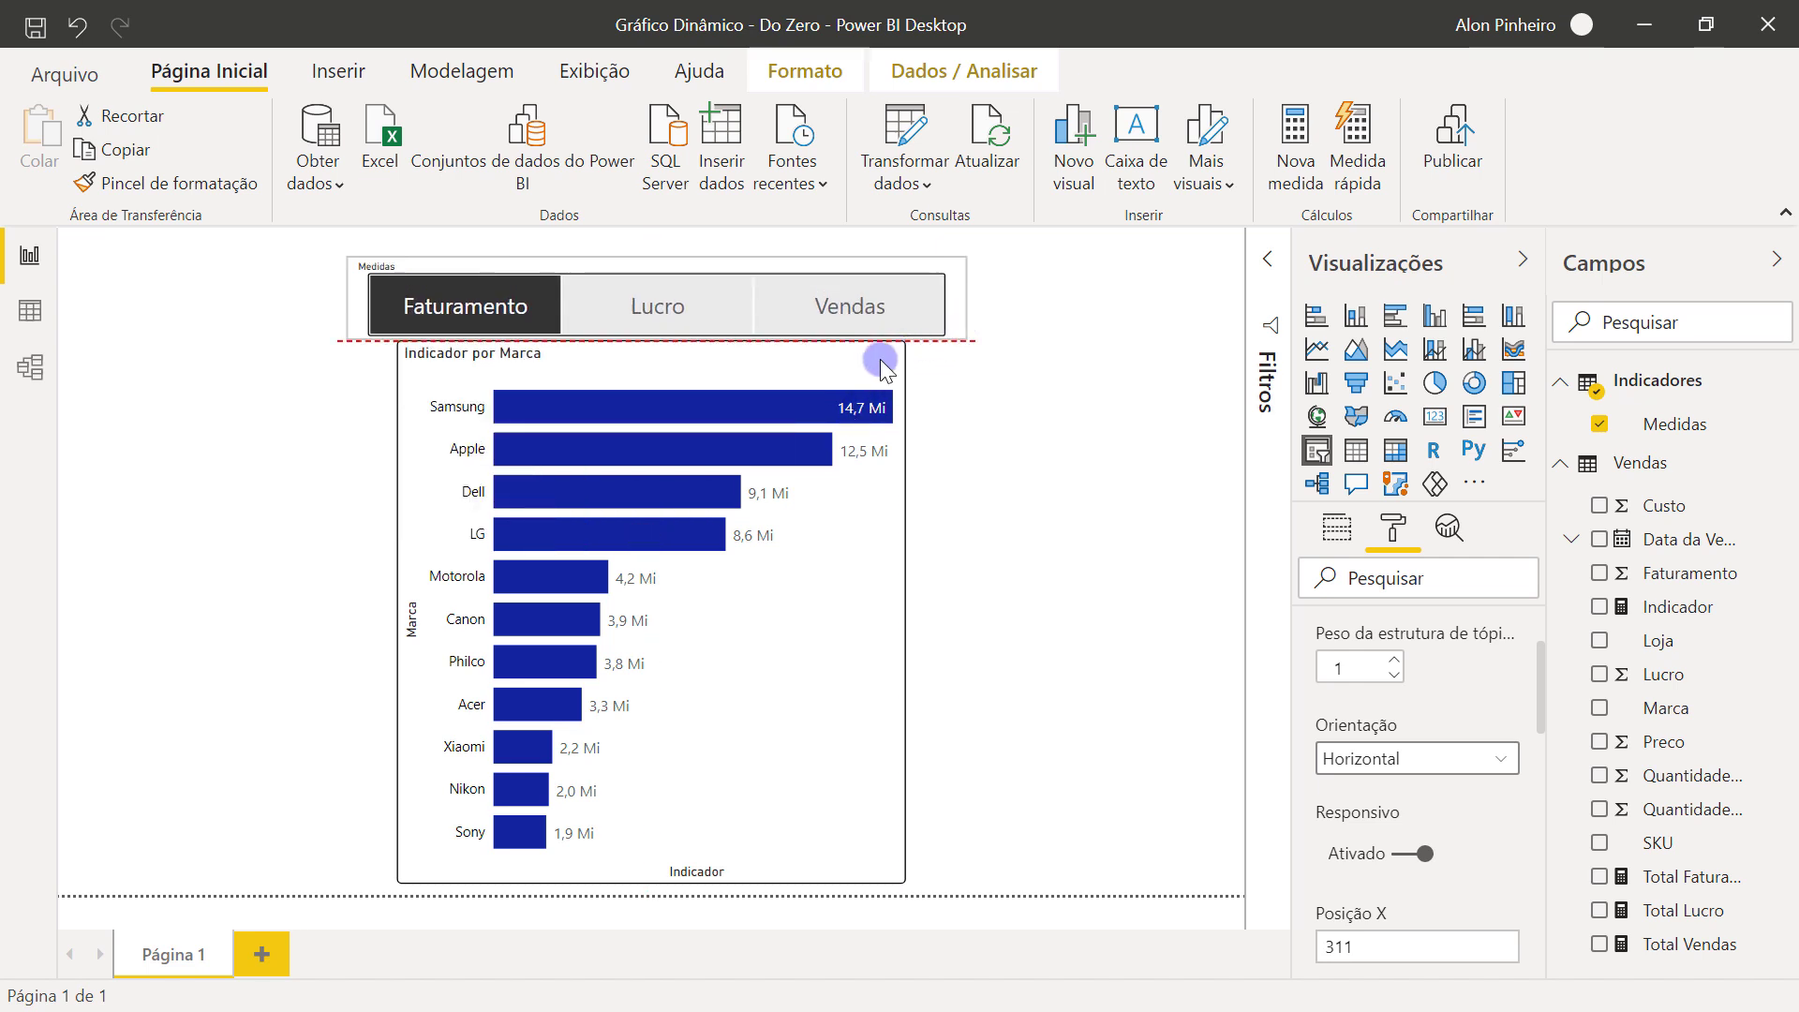
pyautogui.moveTo(662, 256); pyautogui.dragTo(667, 240)
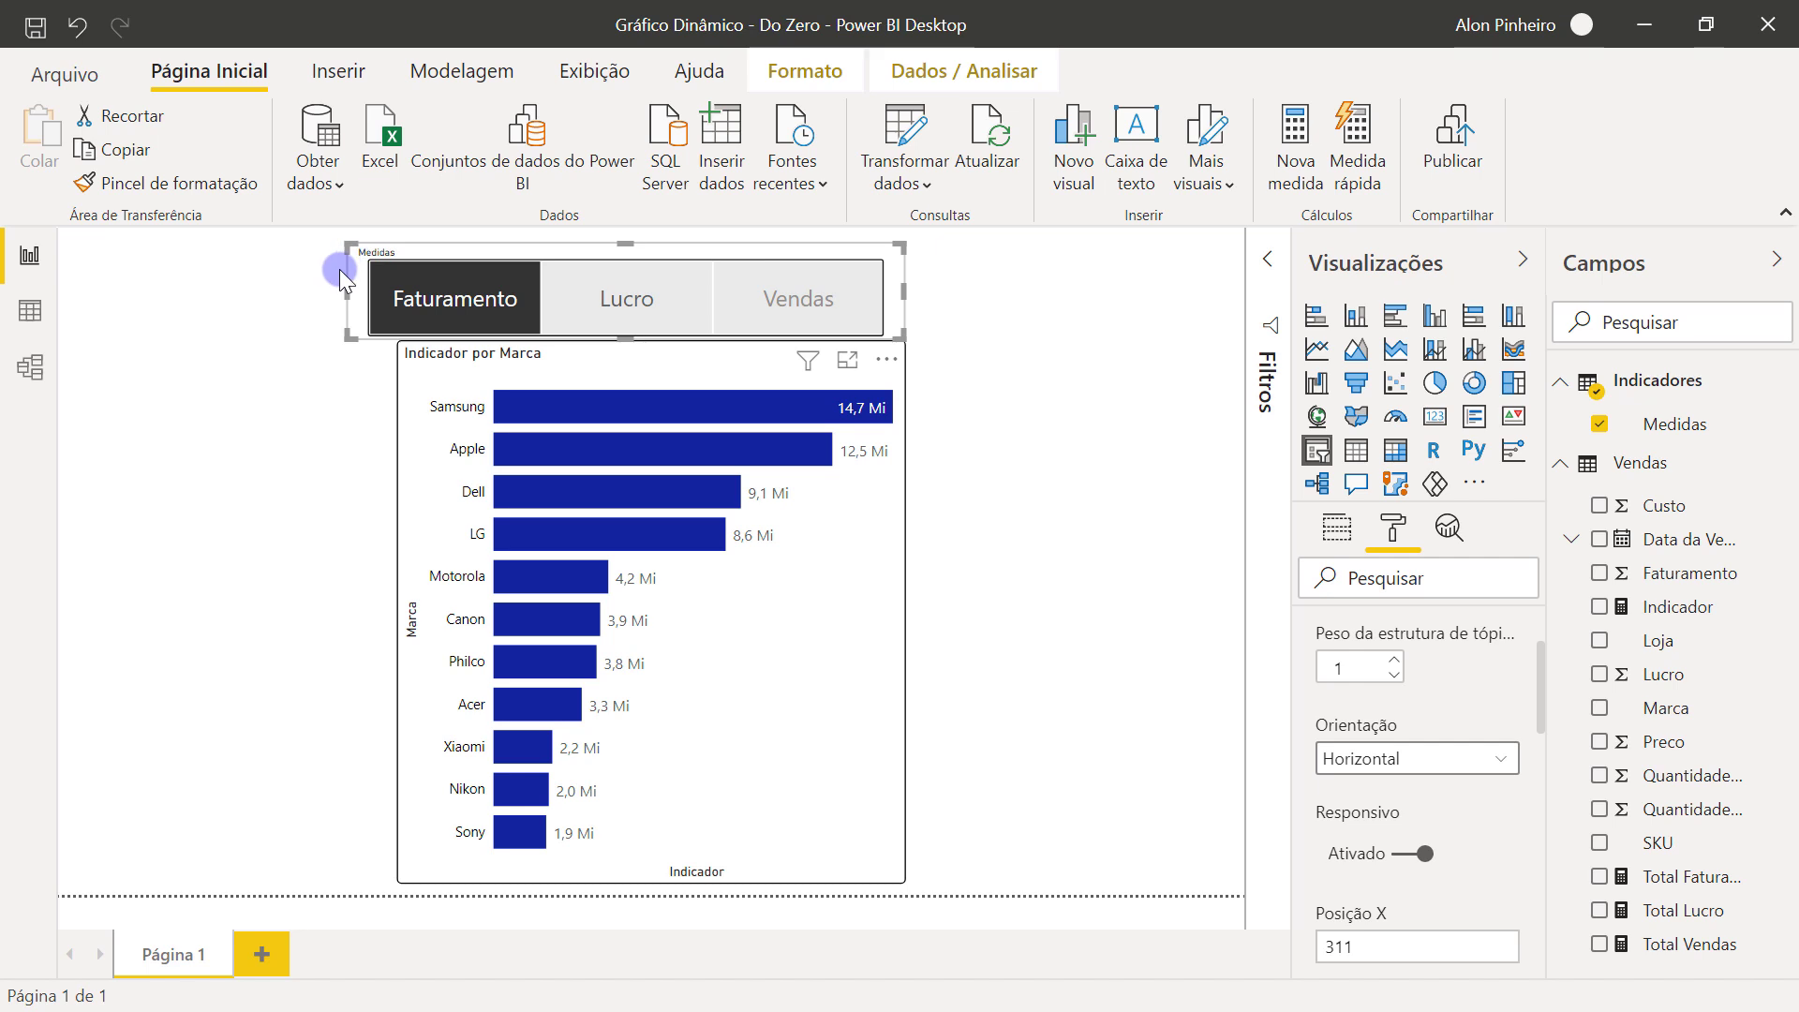
pyautogui.moveTo(340, 268); pyautogui.dragTo(392, 290)
pyautogui.click(569, 356)
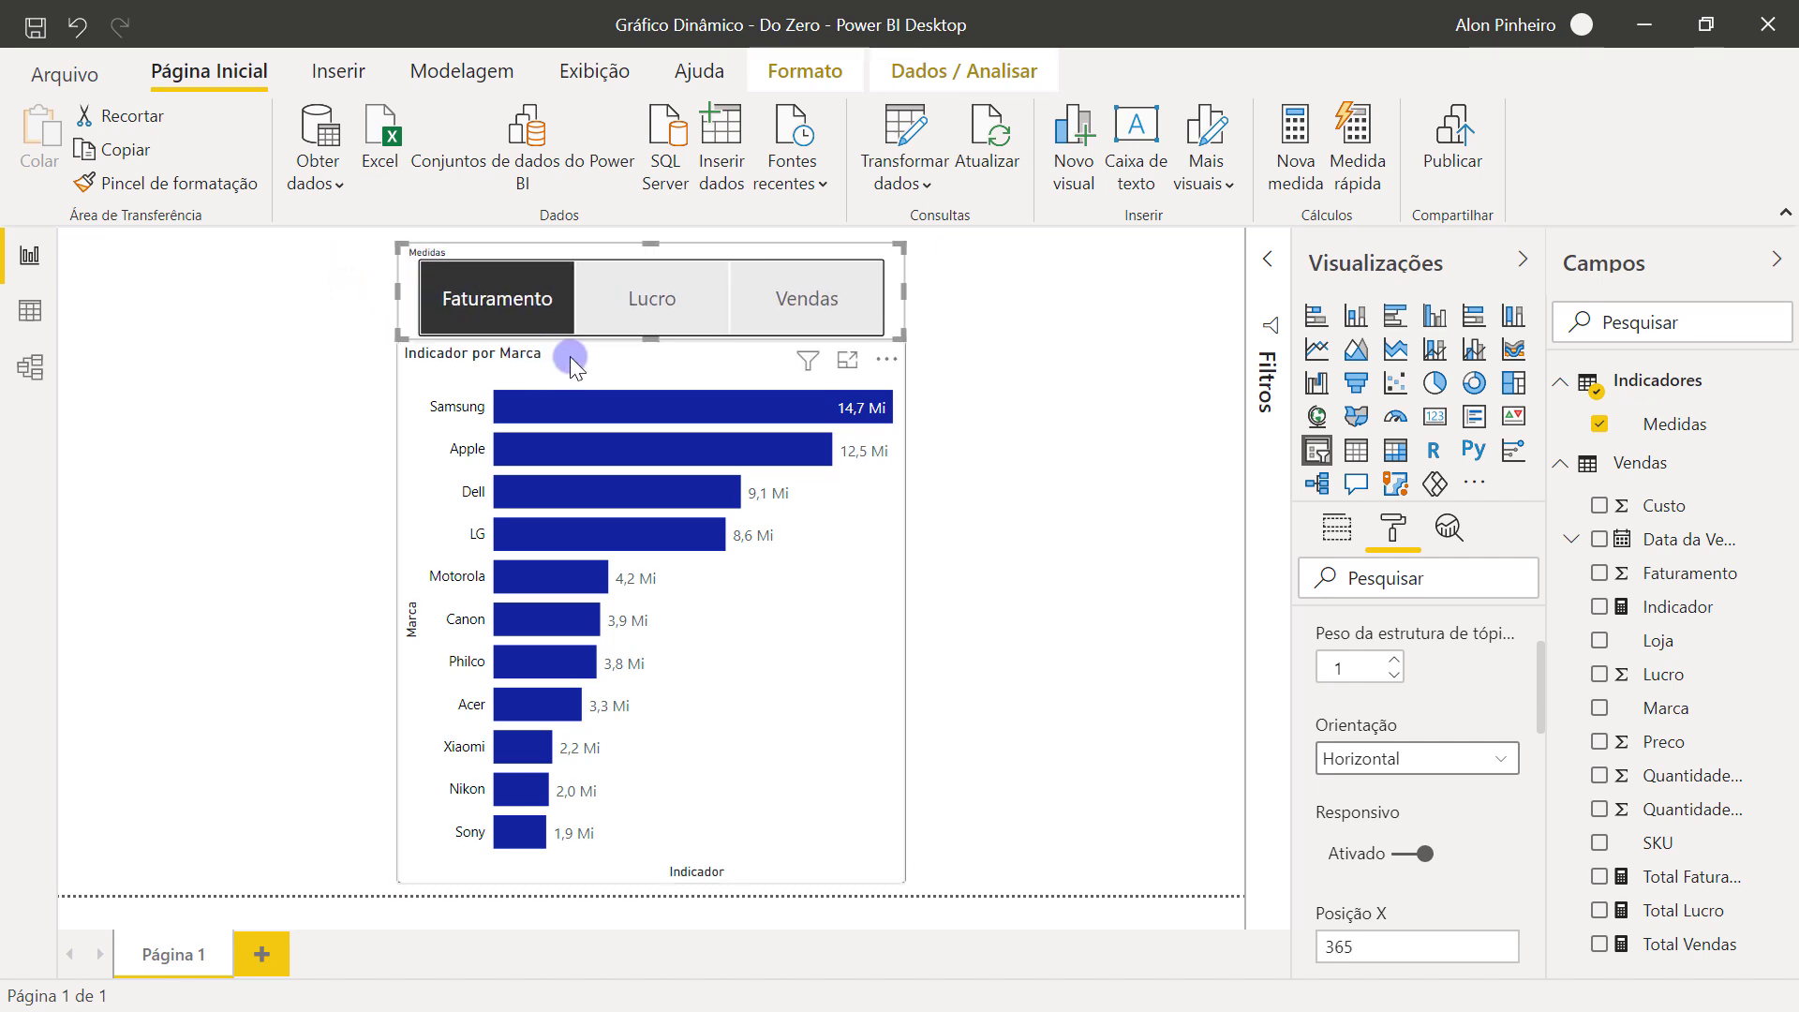
pyautogui.moveTo(650, 341); pyautogui.dragTo(650, 357)
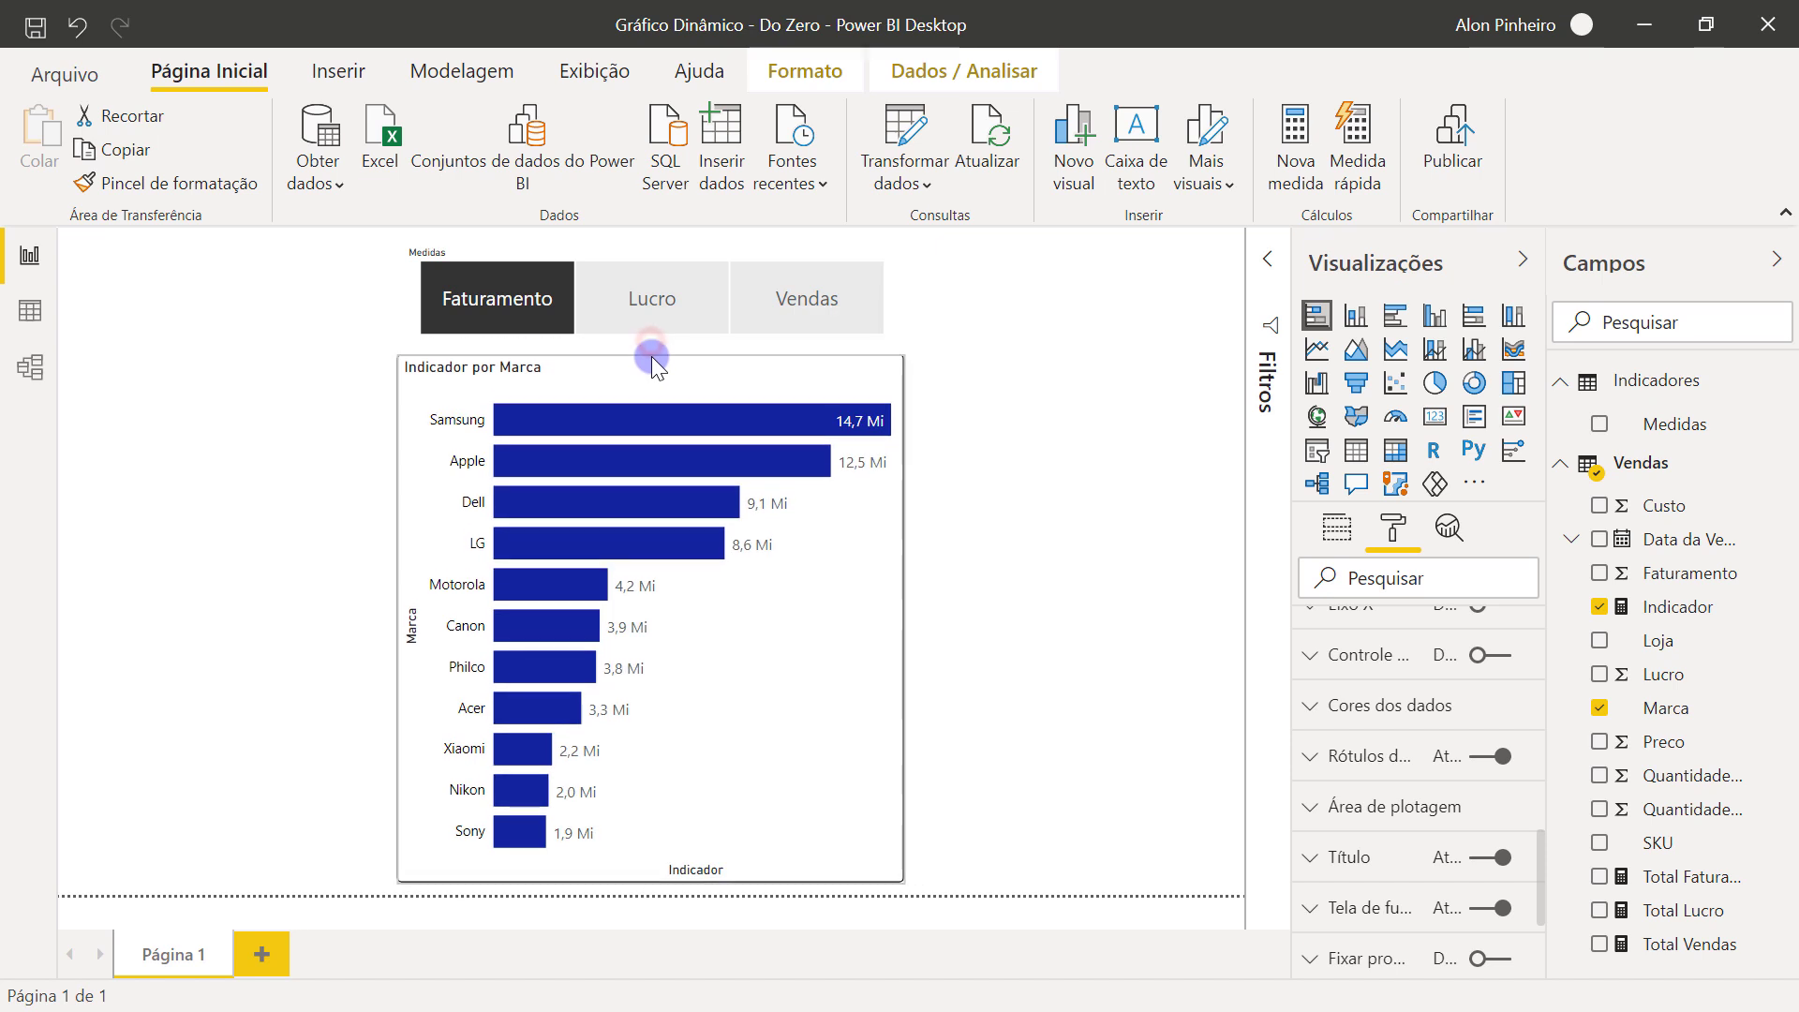
# Step: Give the slicer items a dark blue background and a white font
pyautogui.click(894, 298)
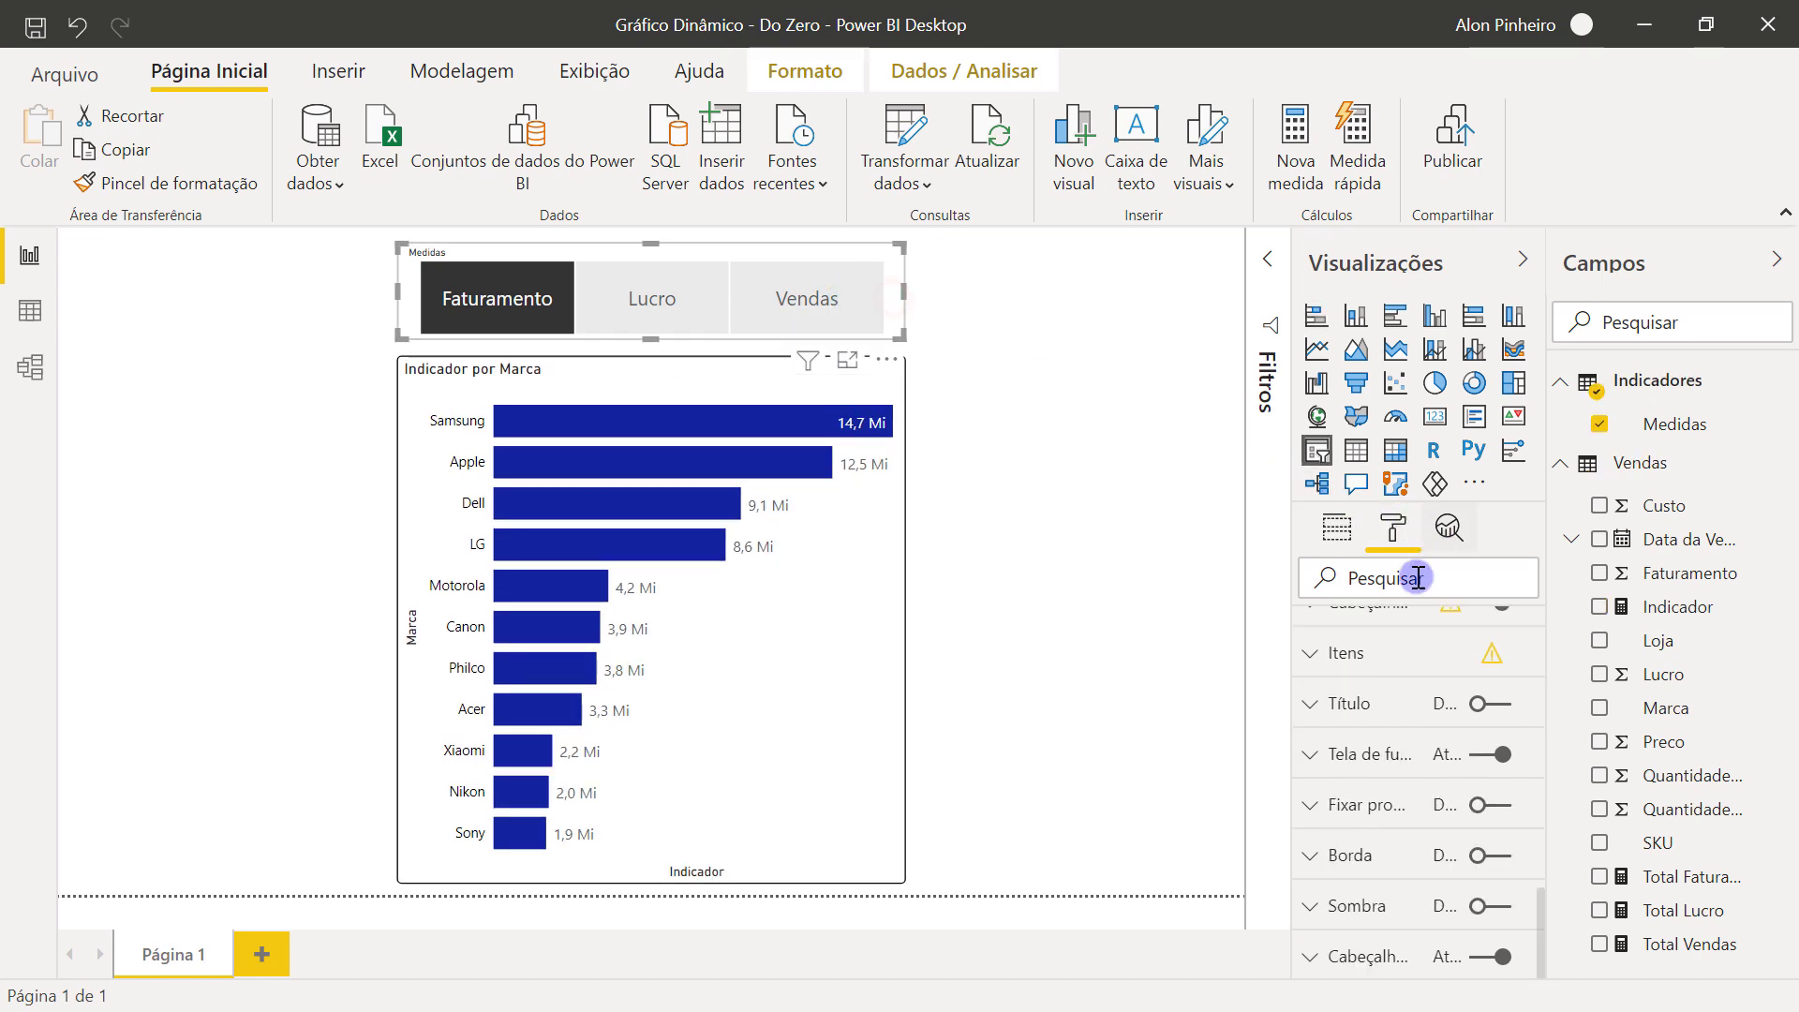
pyautogui.click(1360, 672)
pyautogui.click(1346, 841)
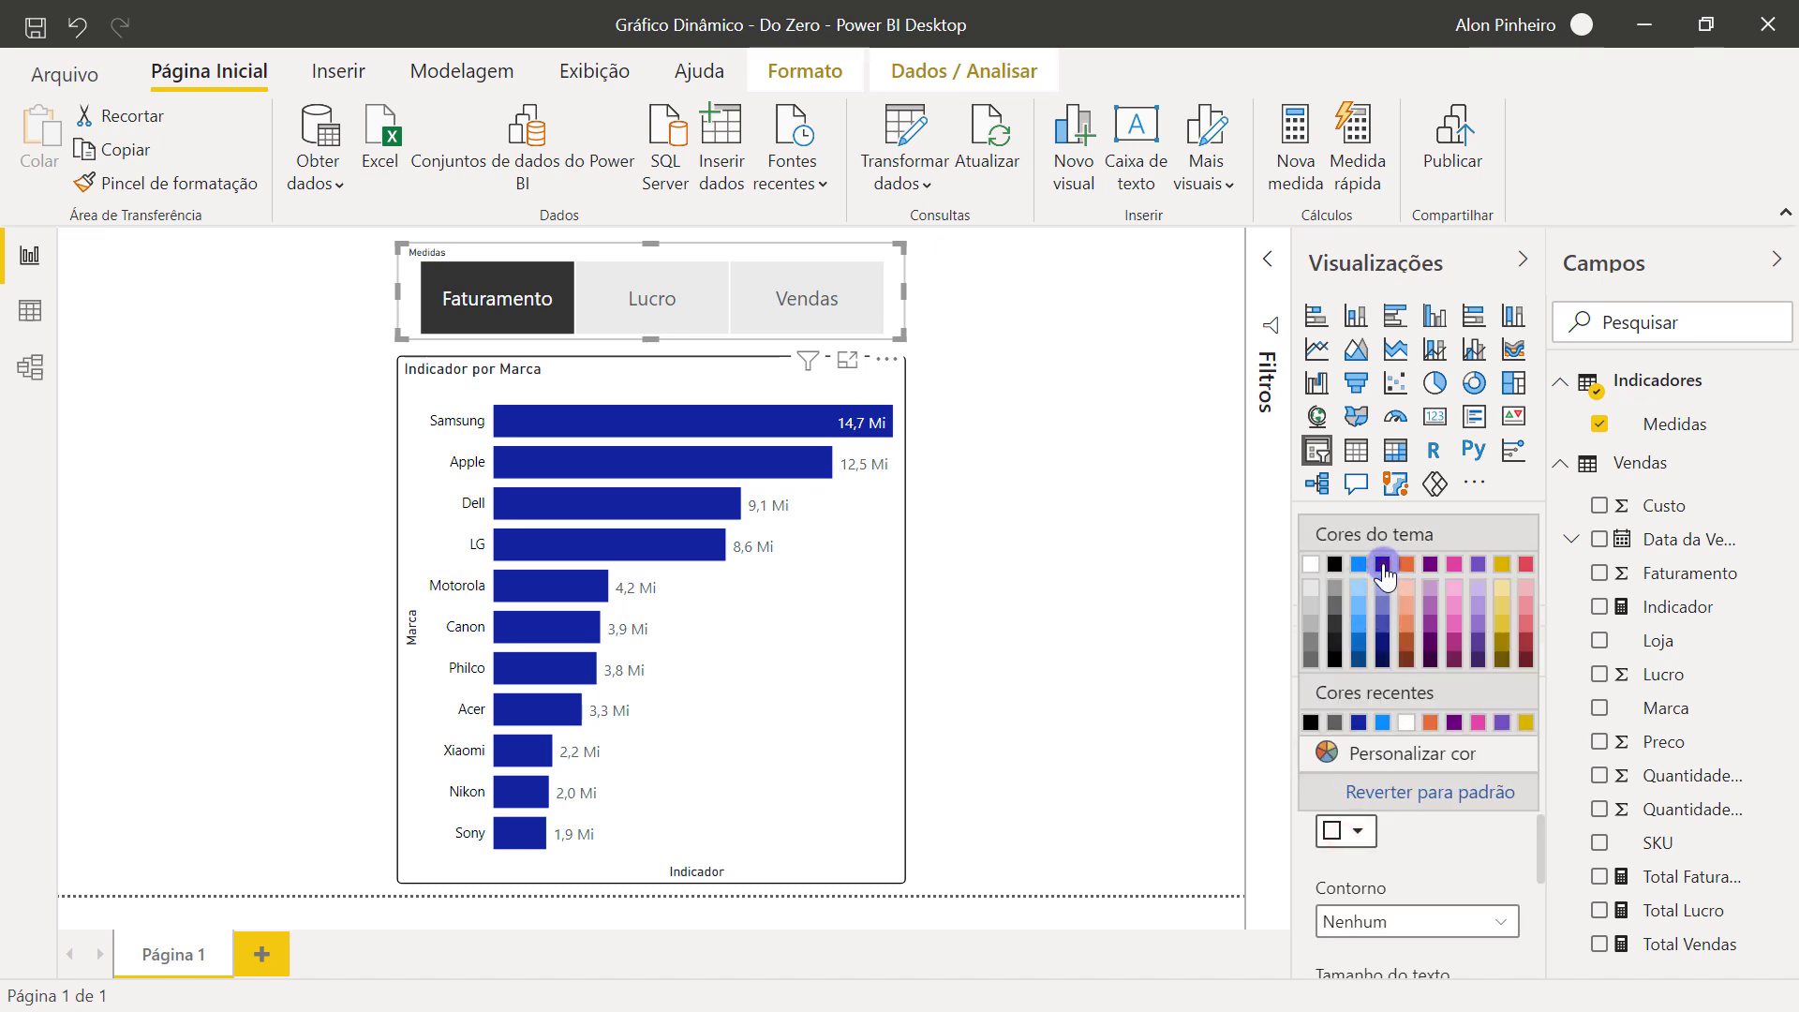
pyautogui.click(1384, 569)
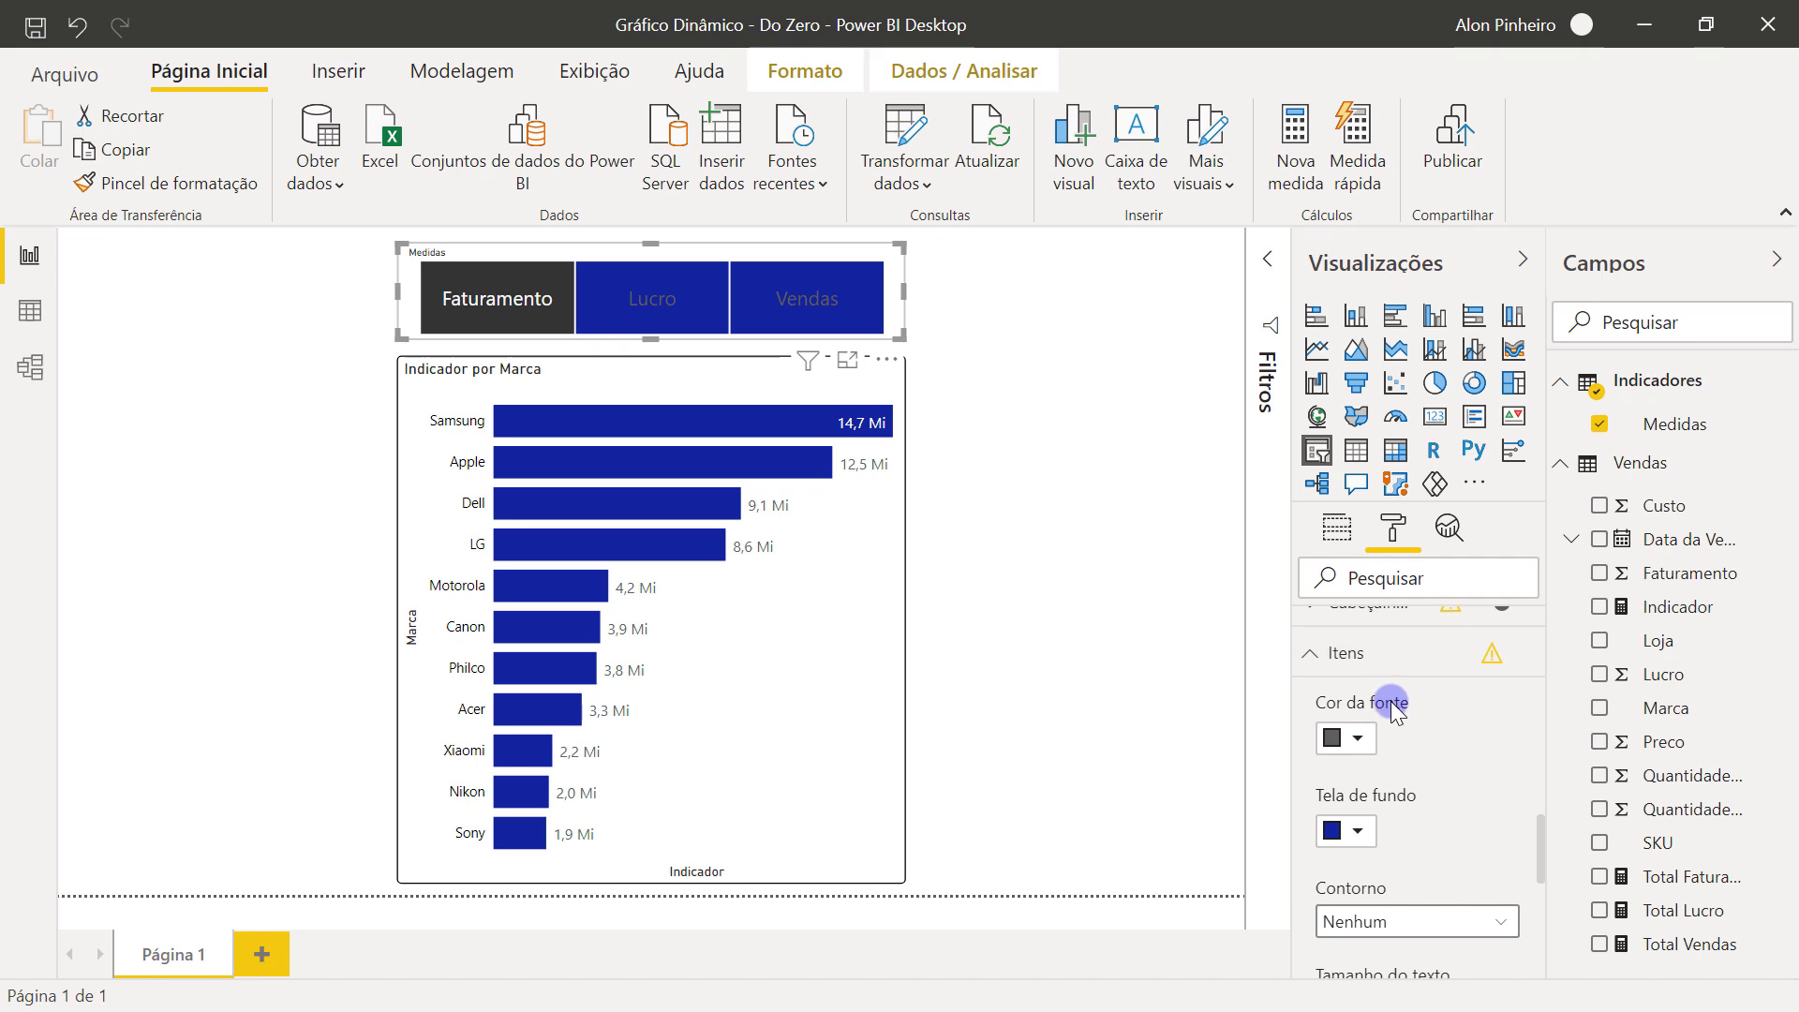
pyautogui.click(1347, 740)
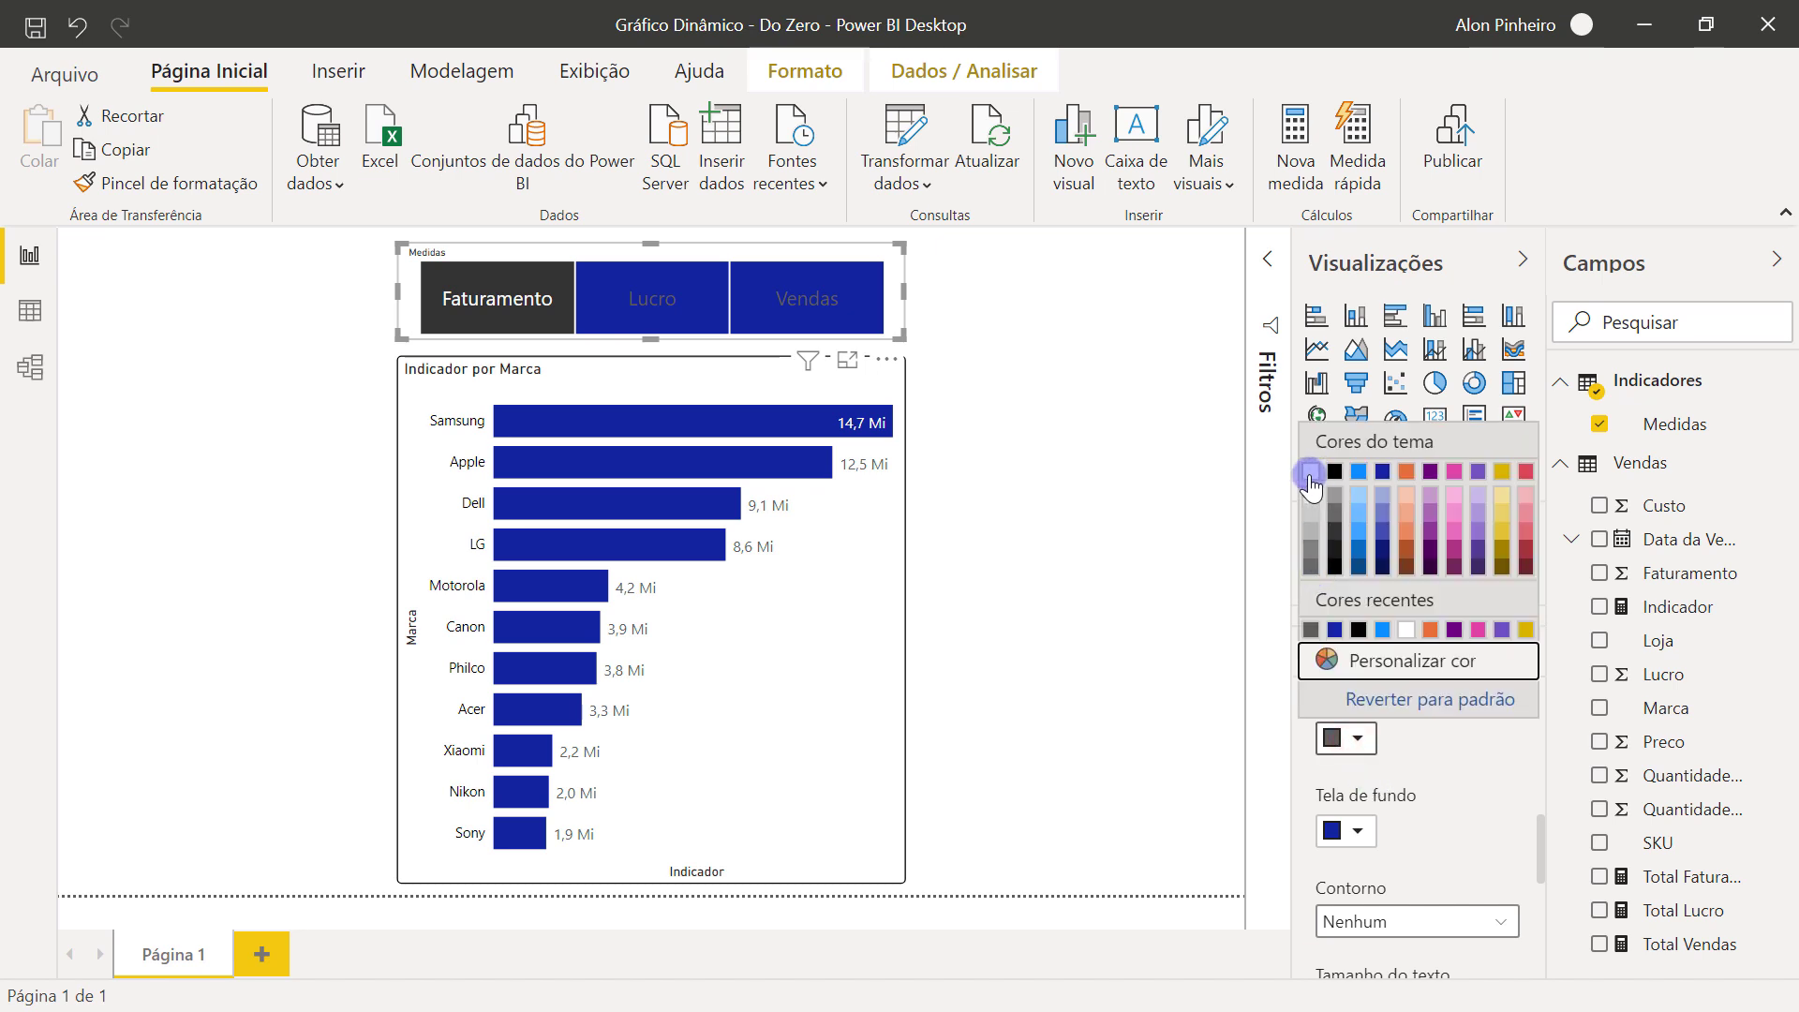
pyautogui.click(1308, 474)
# Step: Turn on a border with rounded corners around the Medidas slicer
pyautogui.scroll(-5, 1335, 744)
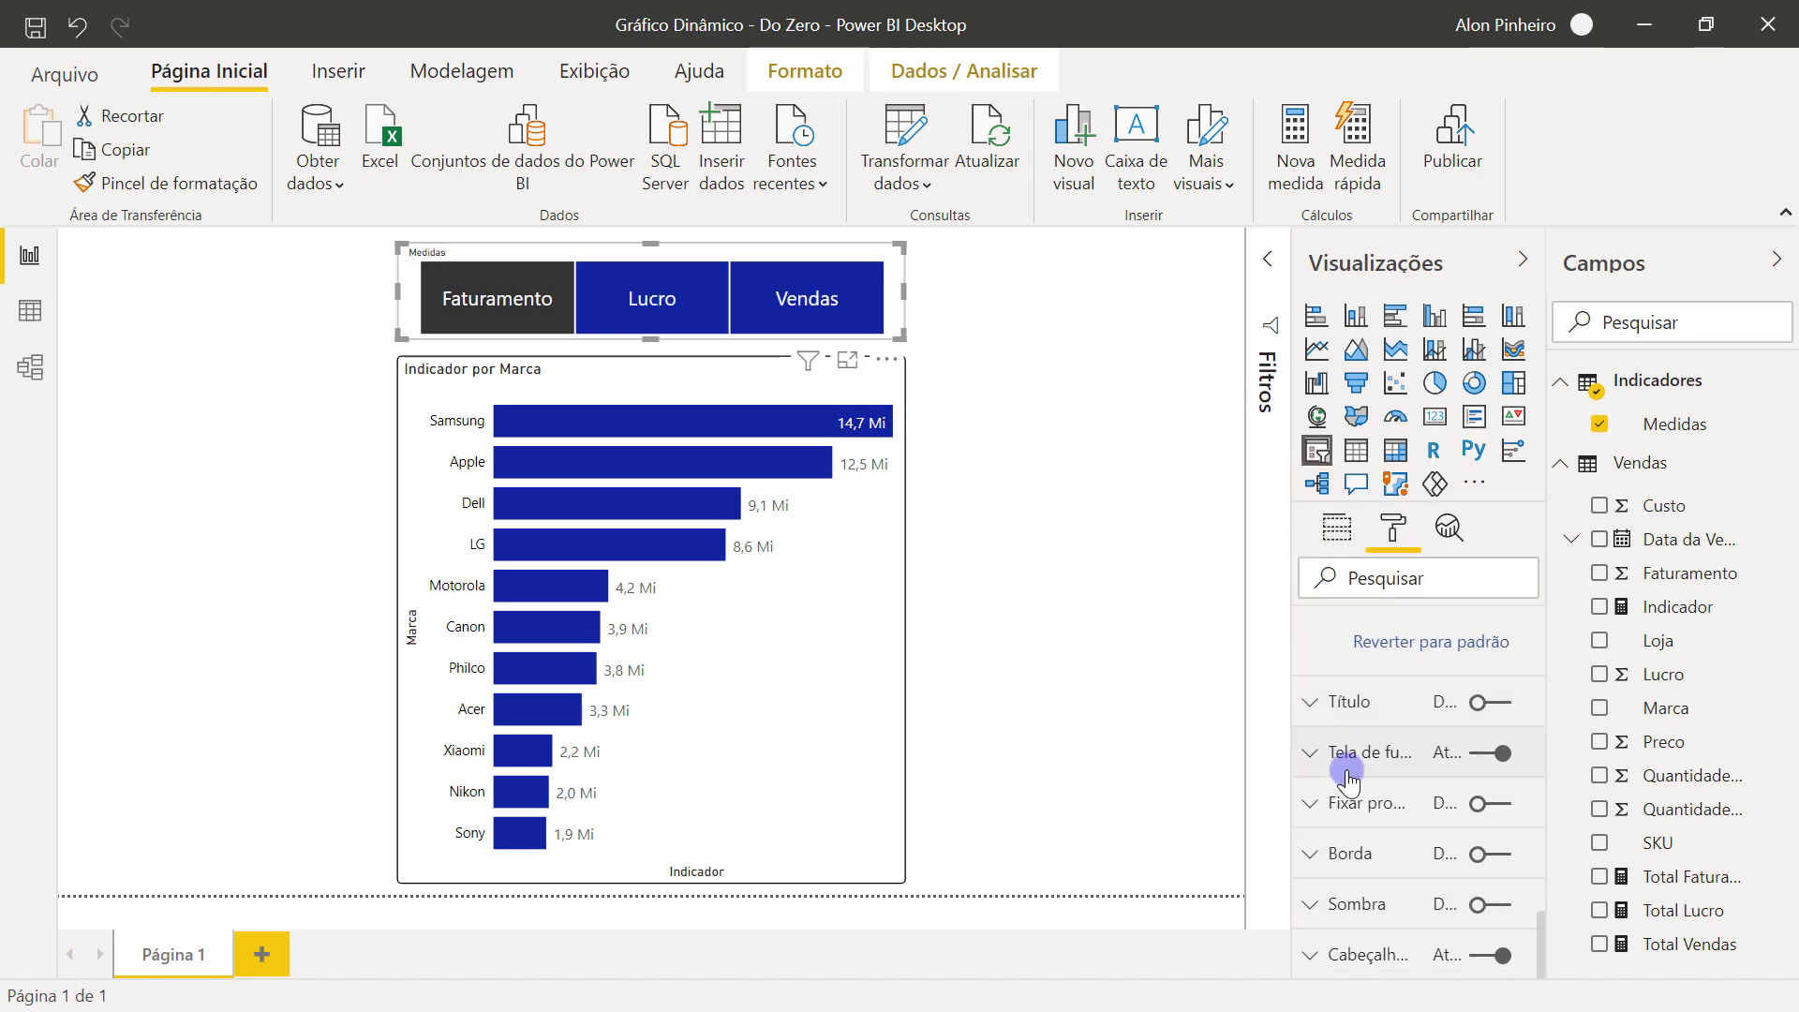
pyautogui.click(1490, 854)
pyautogui.click(1355, 854)
pyautogui.scroll(-3, 1358, 844)
pyautogui.moveTo(1406, 775); pyautogui.dragTo(1420, 772)
pyautogui.click(1211, 752)
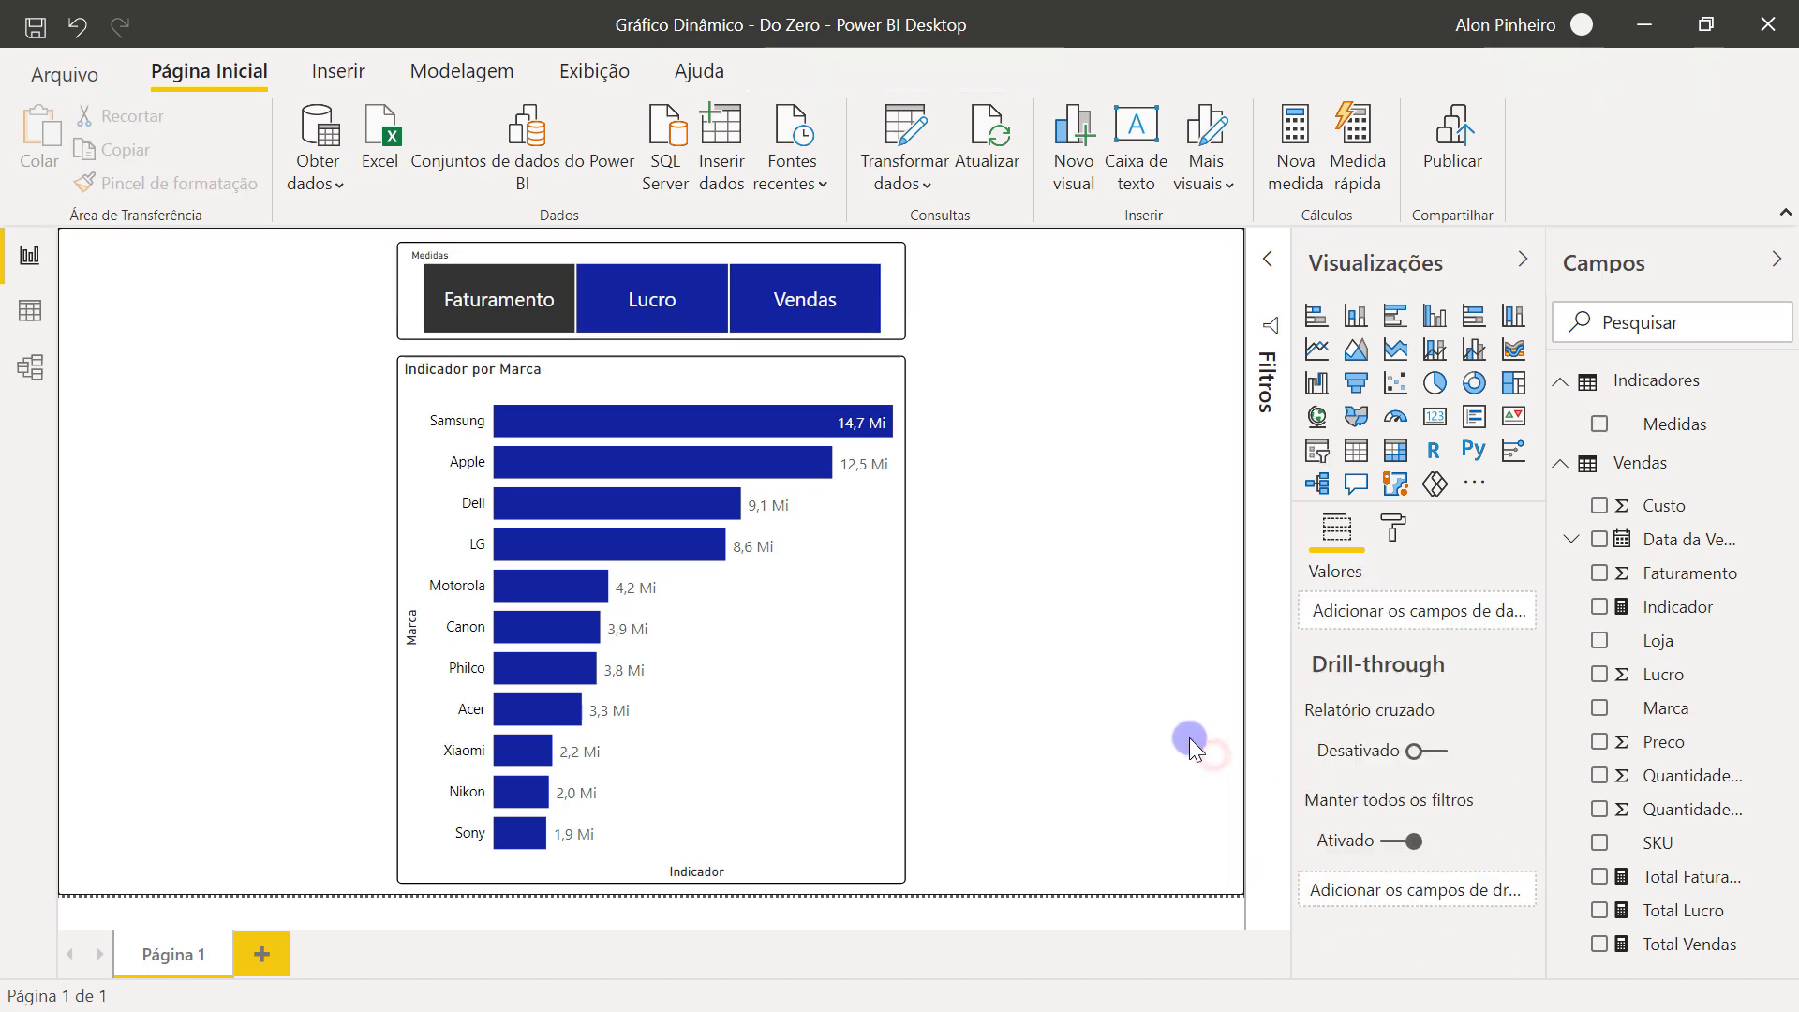
# Step: Test the formatted slicer by selecting Lucro and Vendas, and check the chart with the selection cleared
pyautogui.click(599, 304)
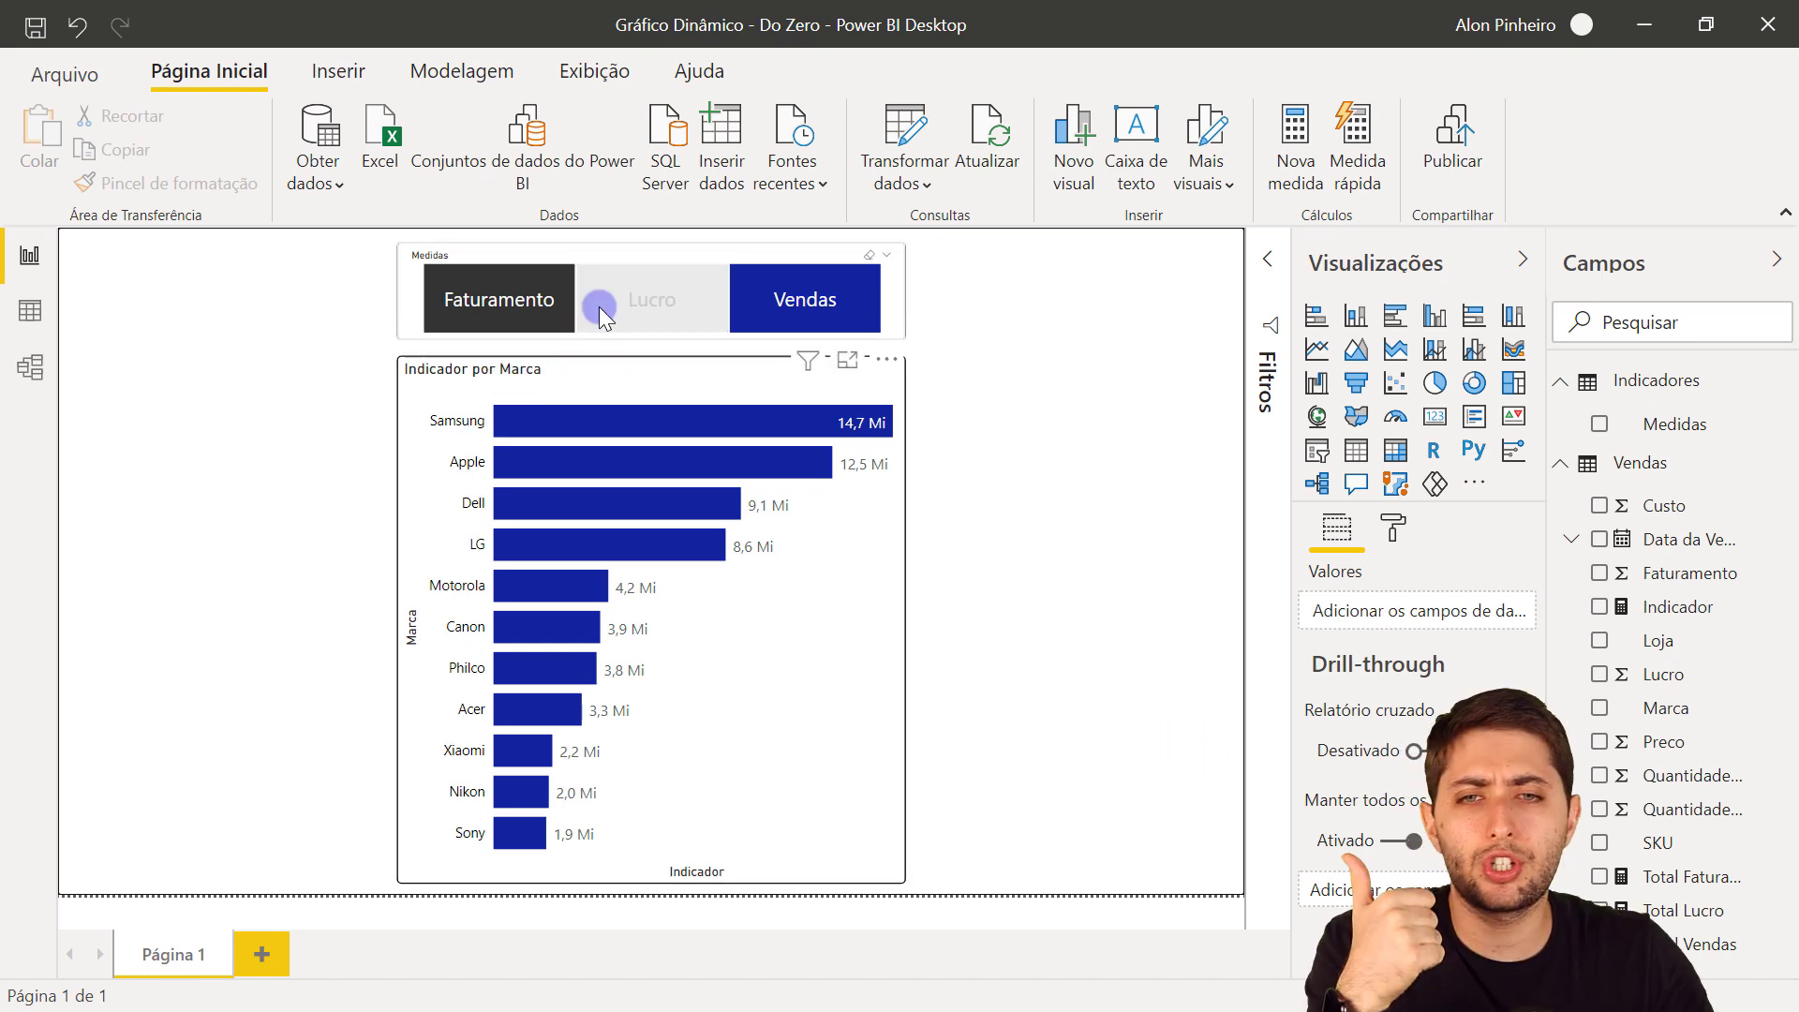
pyautogui.click(728, 323)
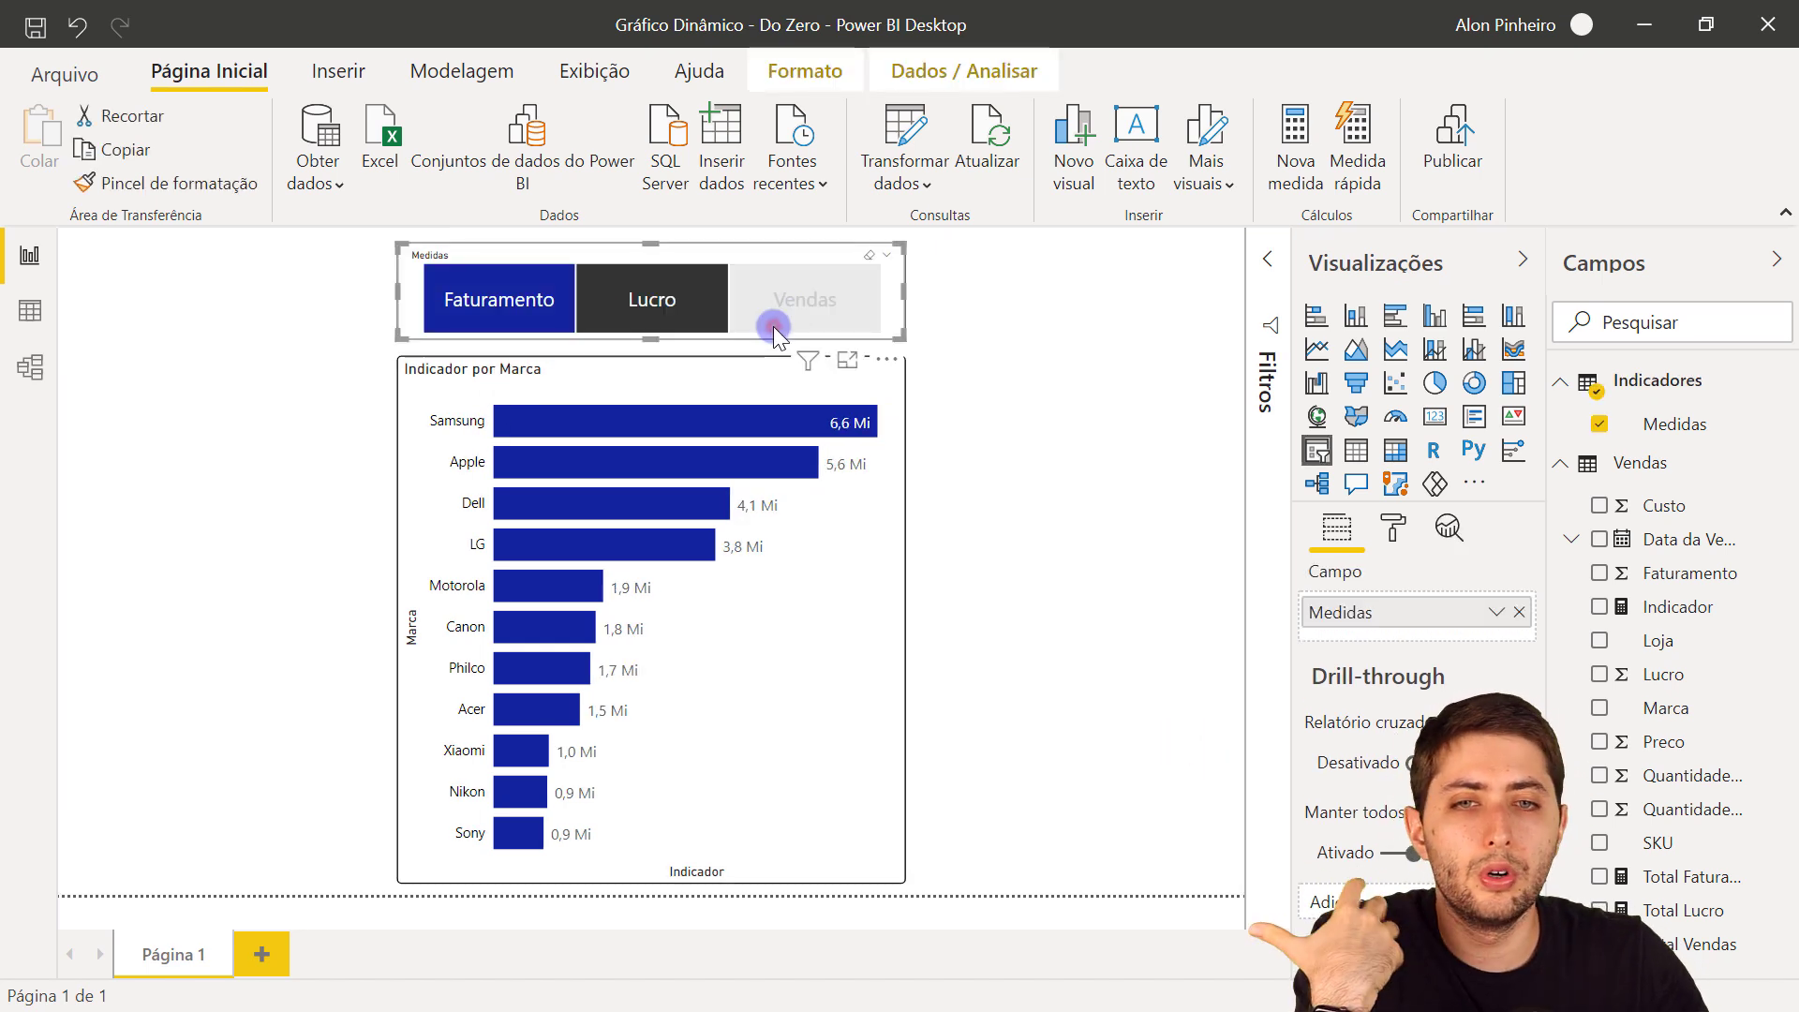
pyautogui.click(774, 326)
pyautogui.click(819, 309)
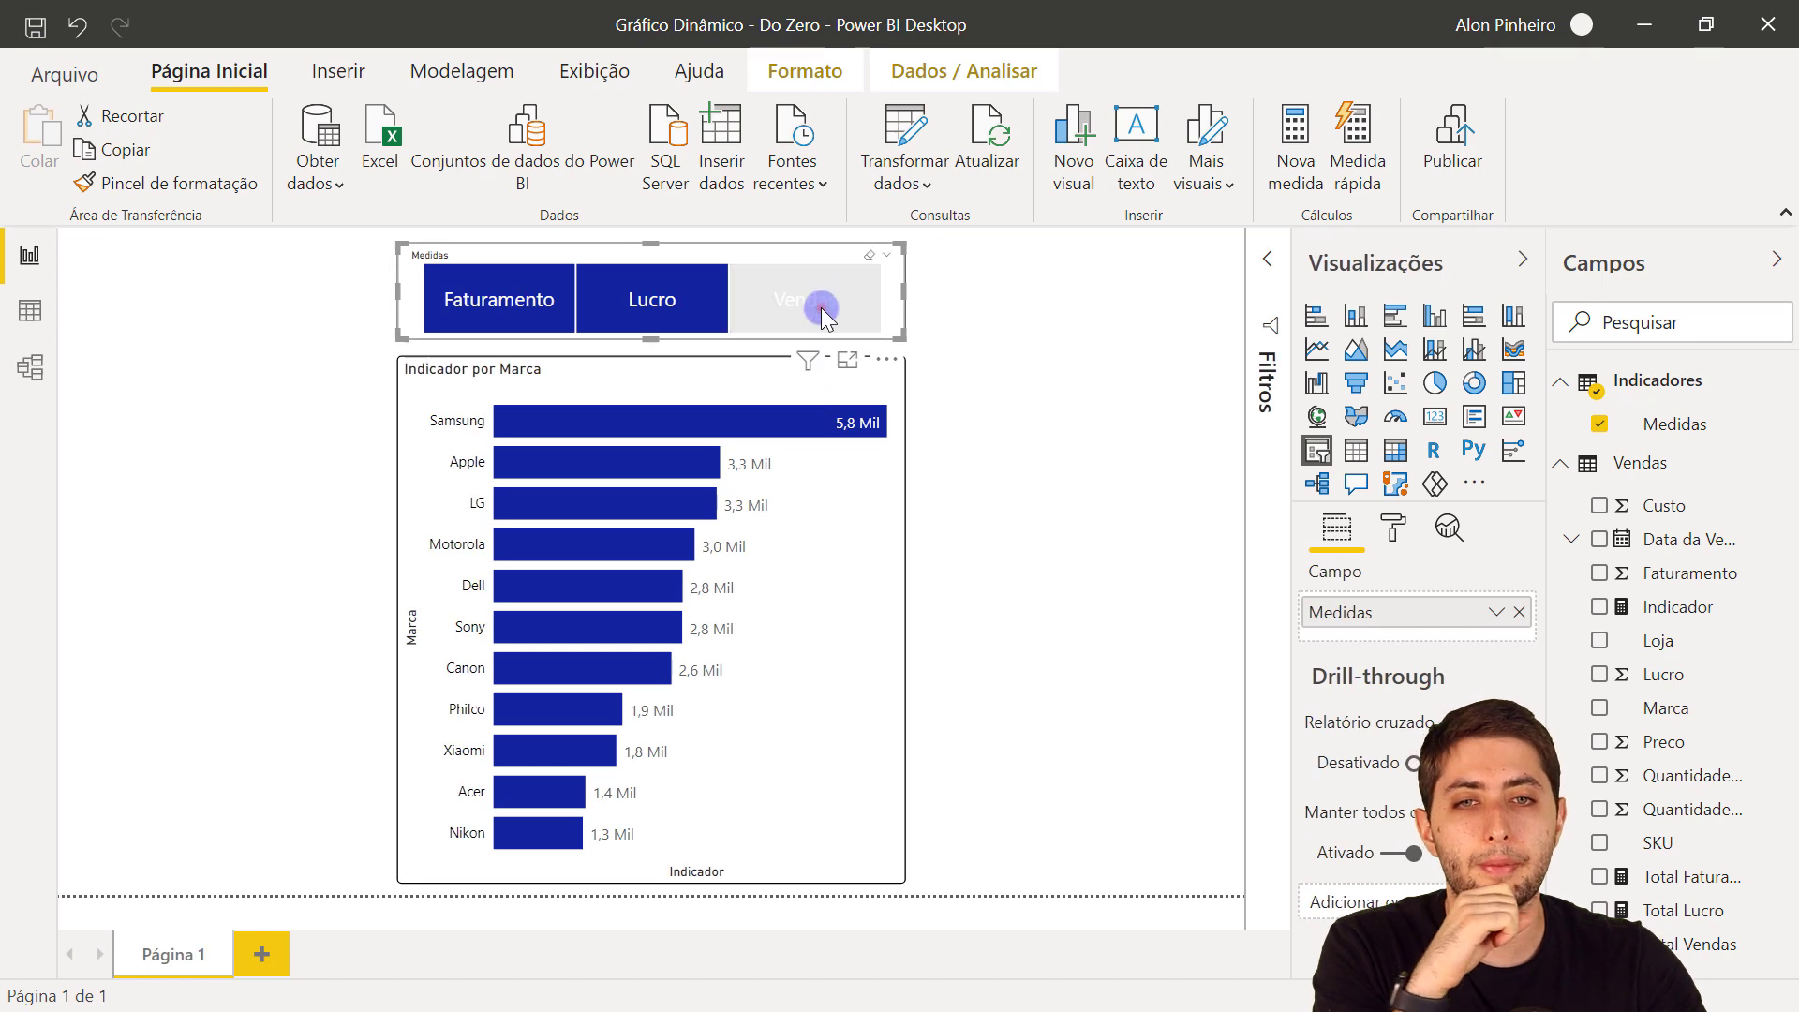
pyautogui.click(812, 316)
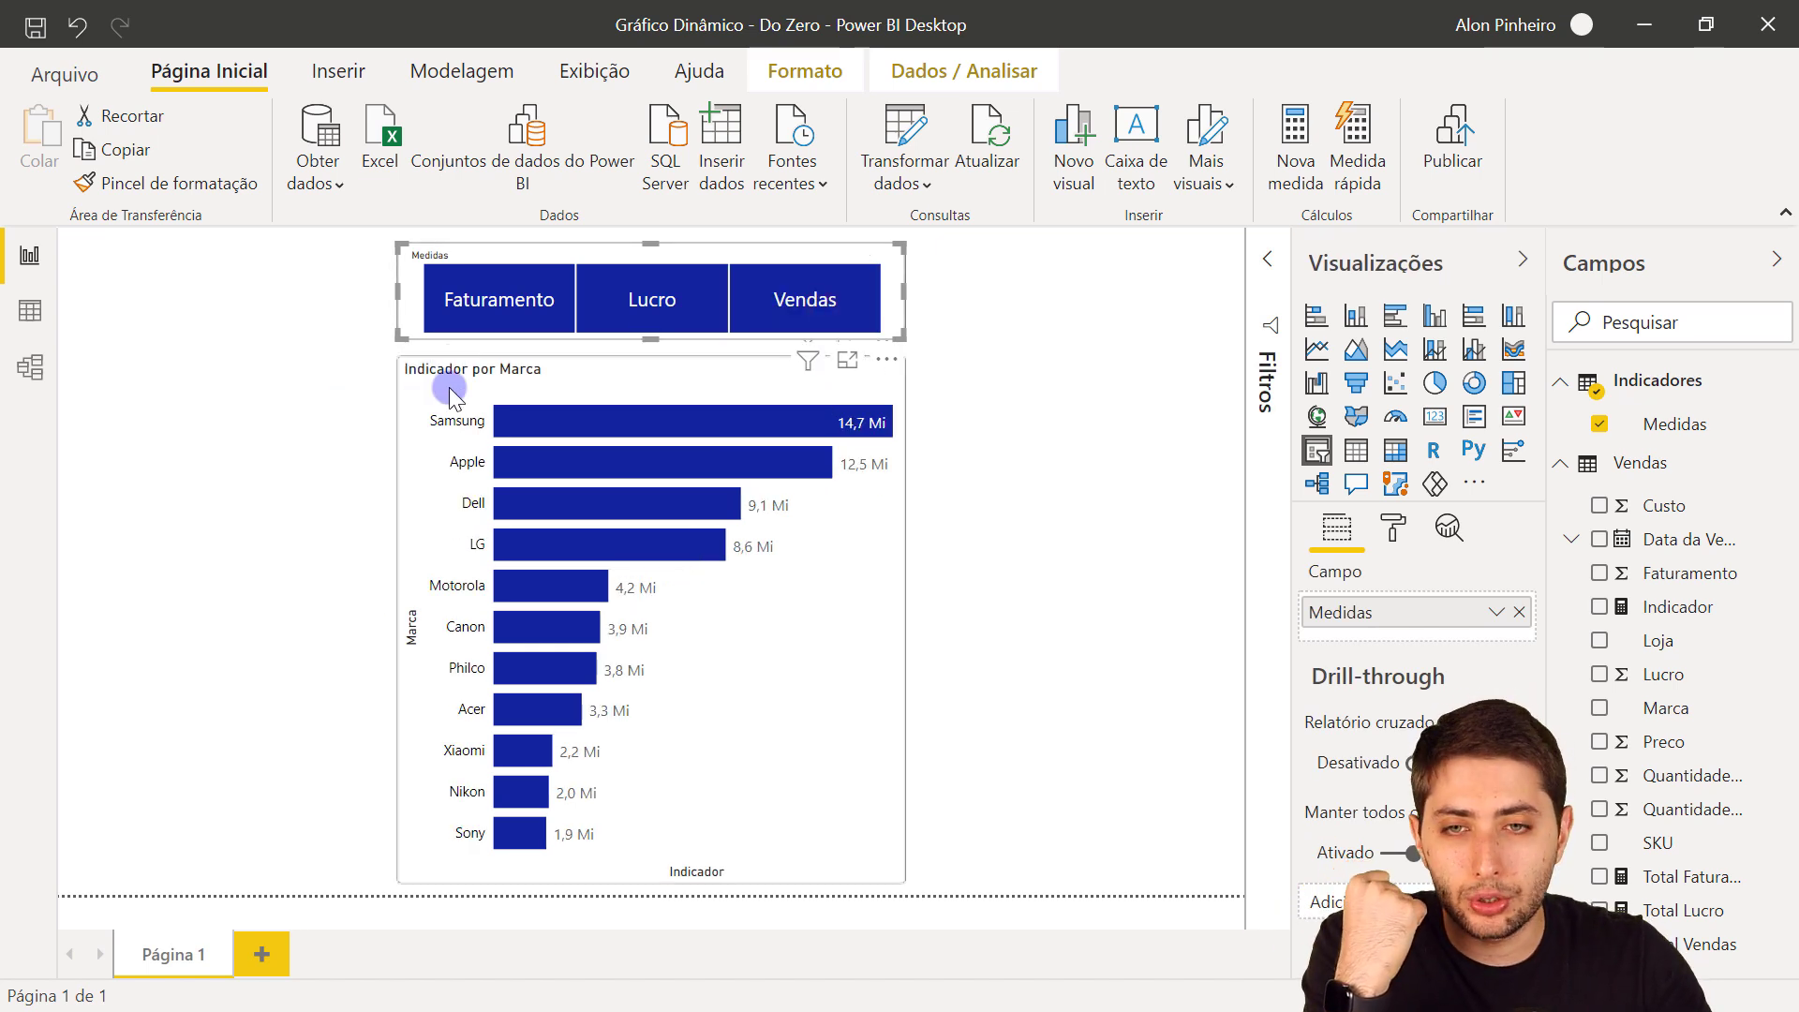
# Step: Cycle the slicer through Faturamento, Lucro and Vendas, and inspect the Apple bar's tooltip in the chart
pyautogui.click(460, 315)
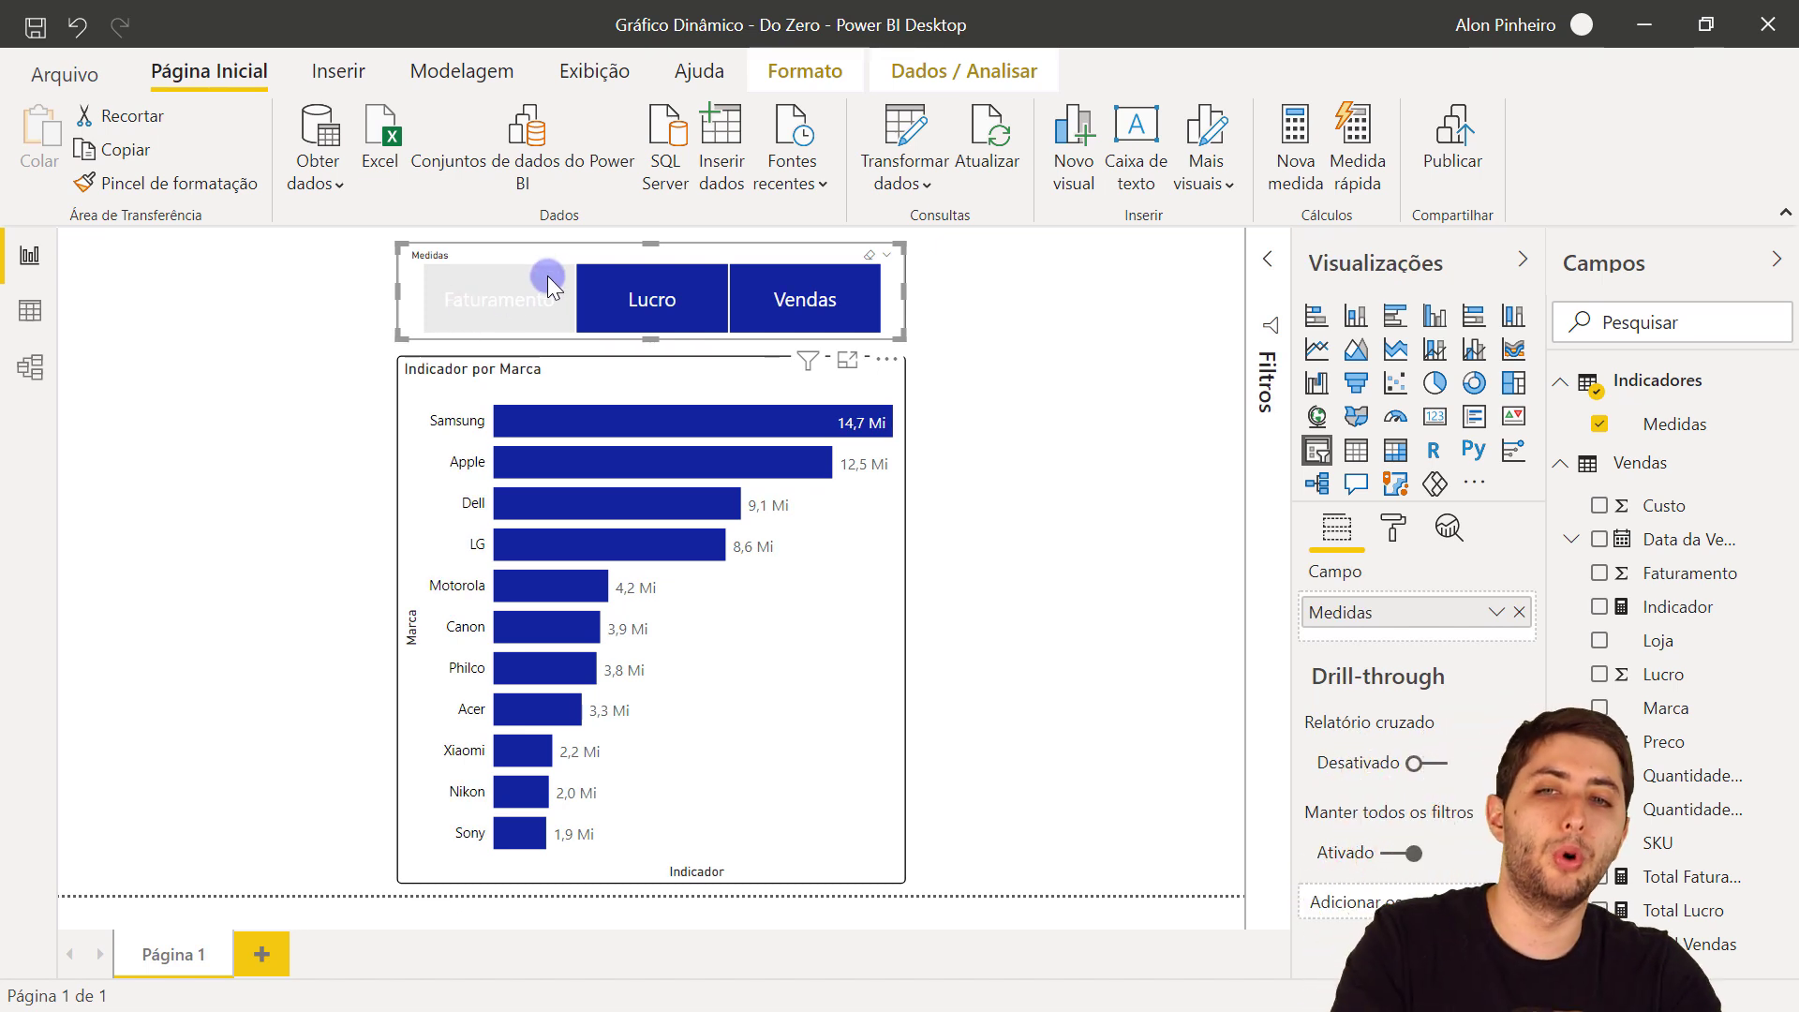
pyautogui.click(674, 289)
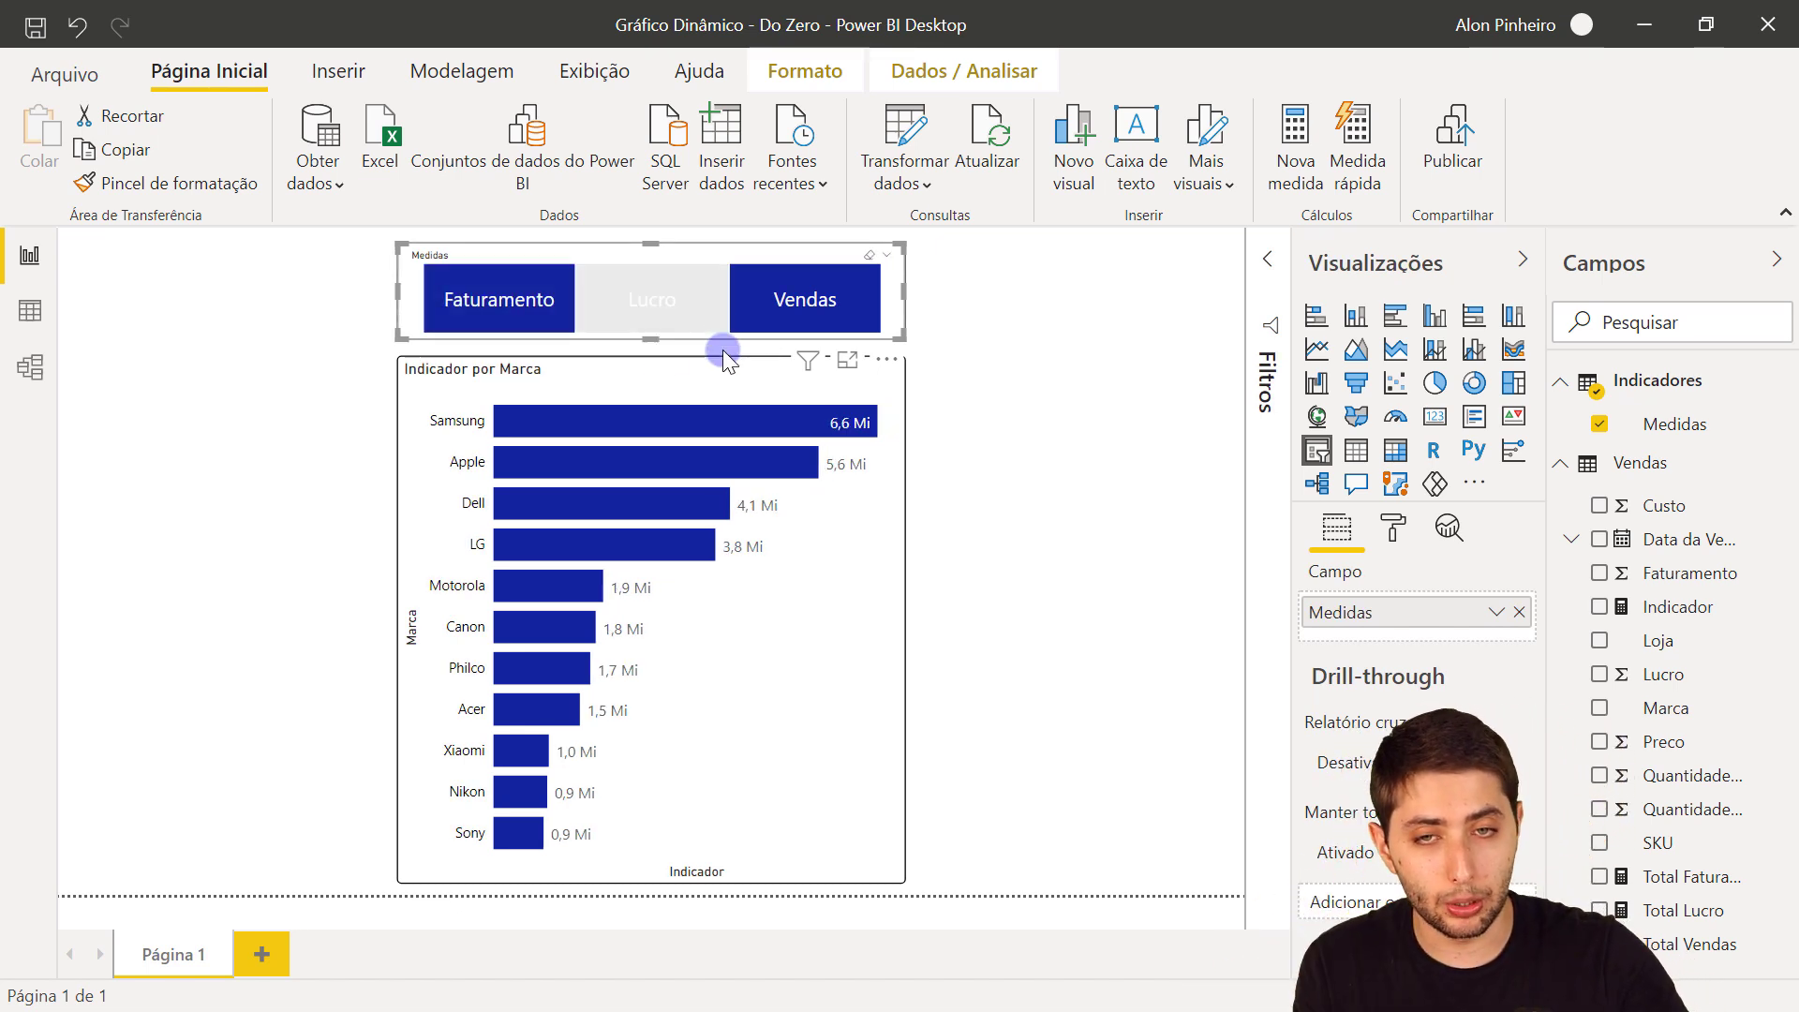
pyautogui.click(767, 292)
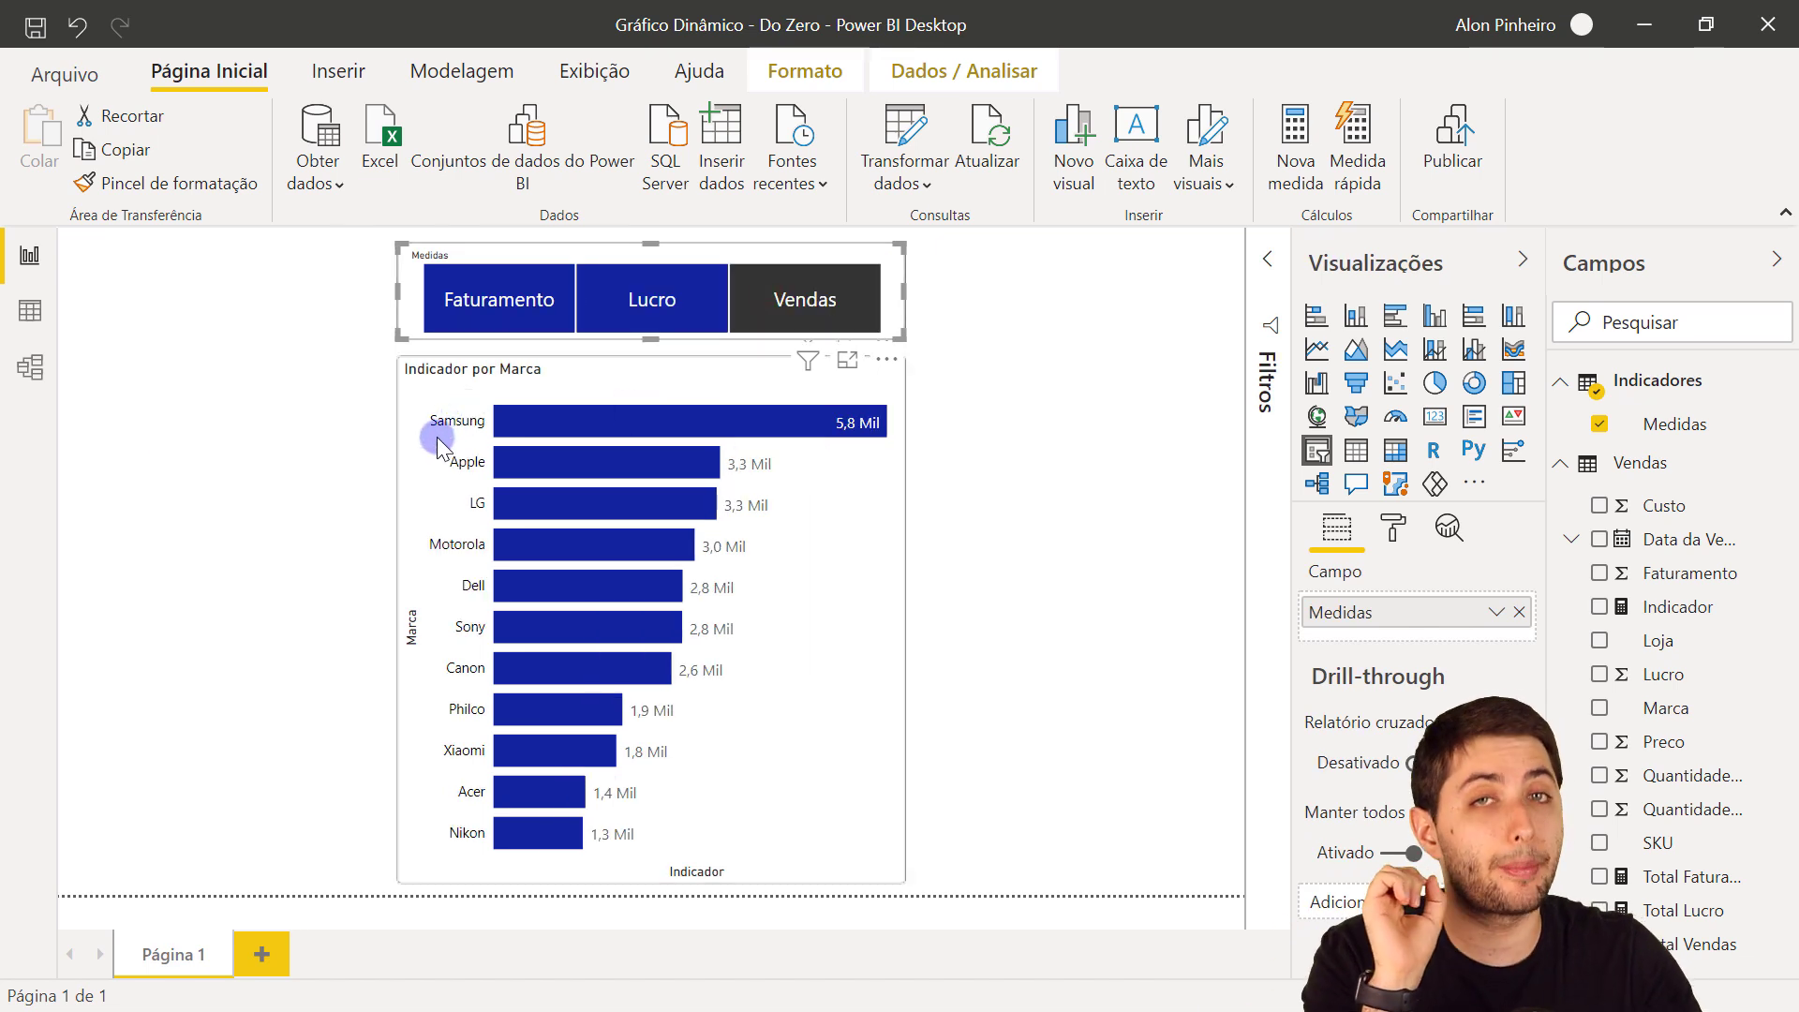
pyautogui.click(413, 456)
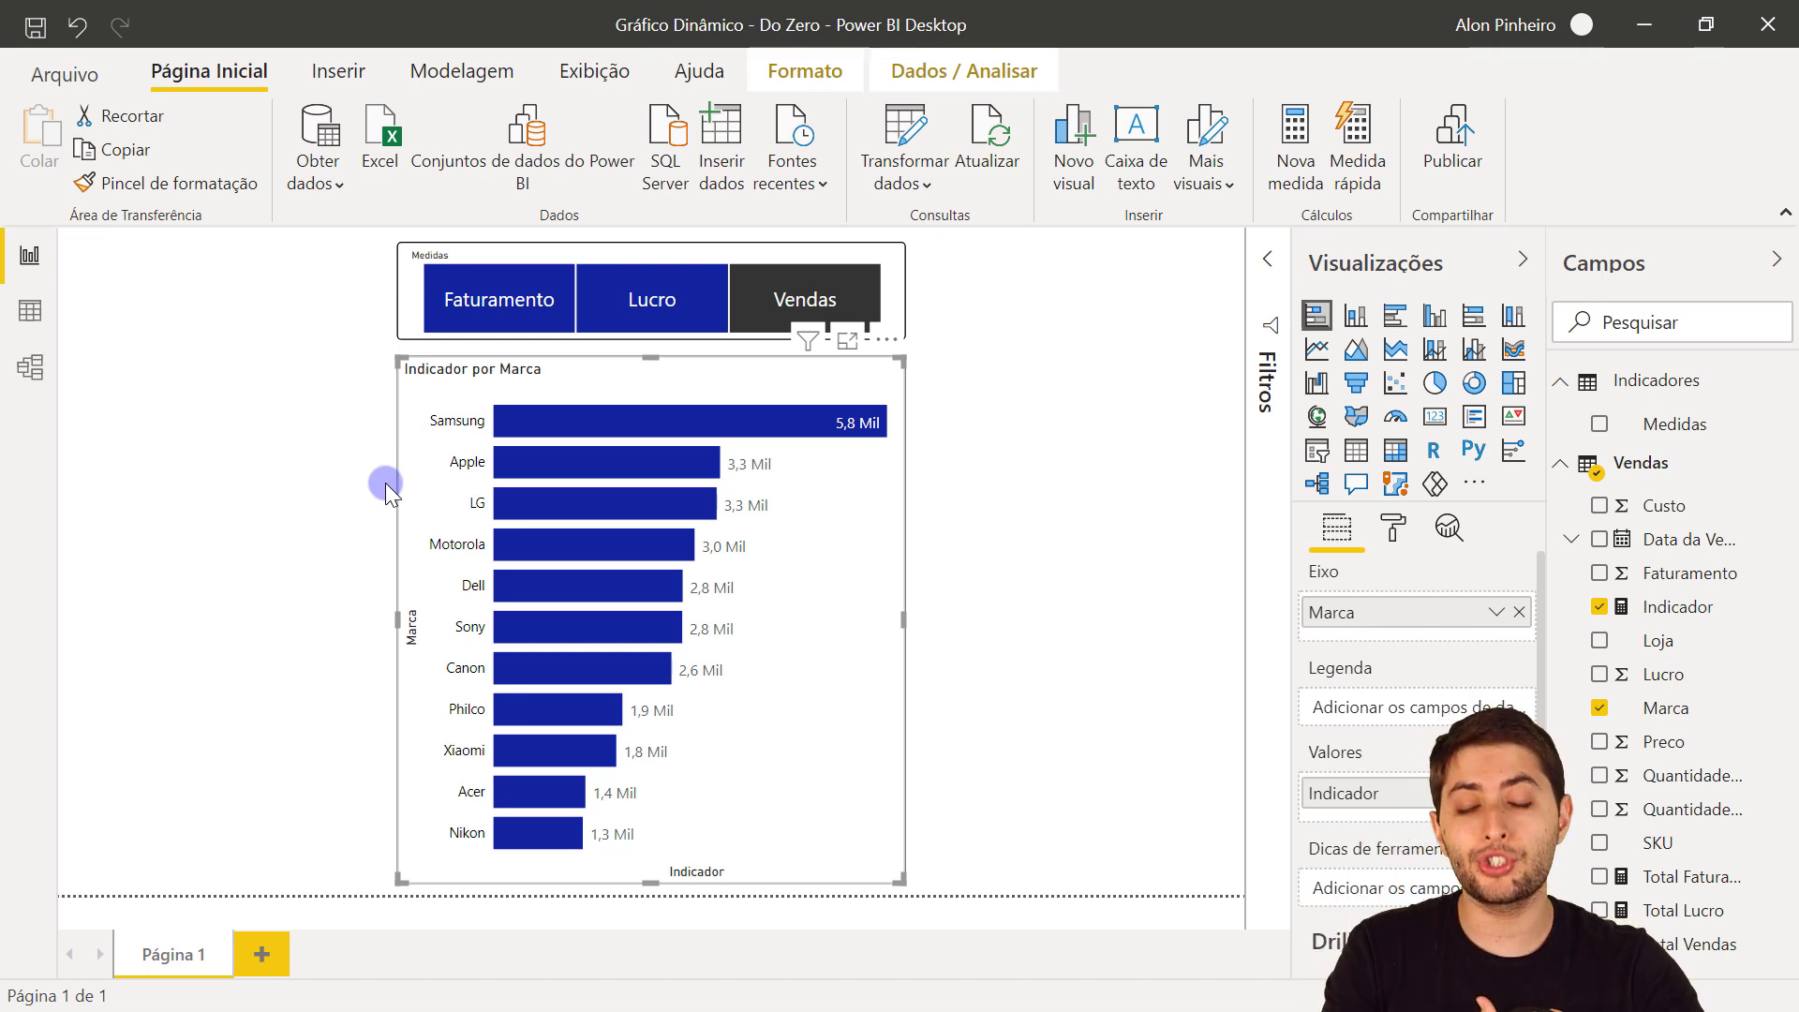
pyautogui.moveTo(602, 463)
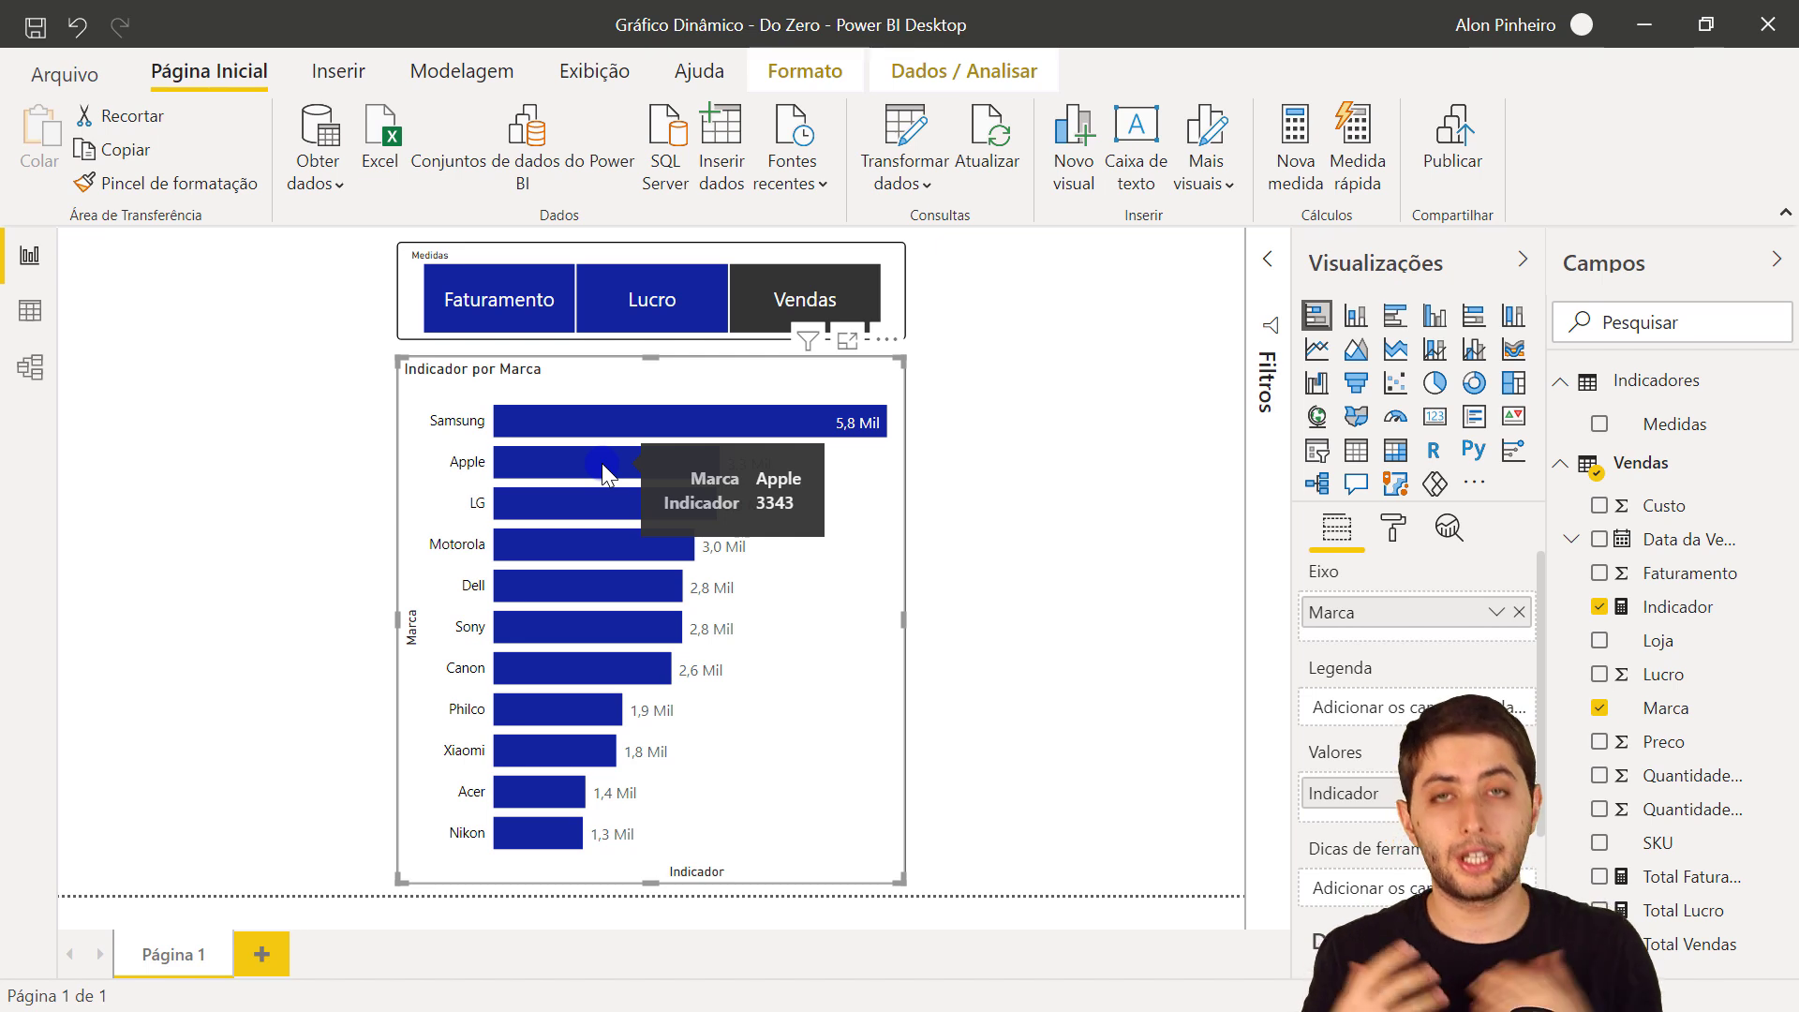
# Step: Switch the slicer to Faturamento and to Lucro, and check the chart's title against the selected indicator
pyautogui.click(525, 281)
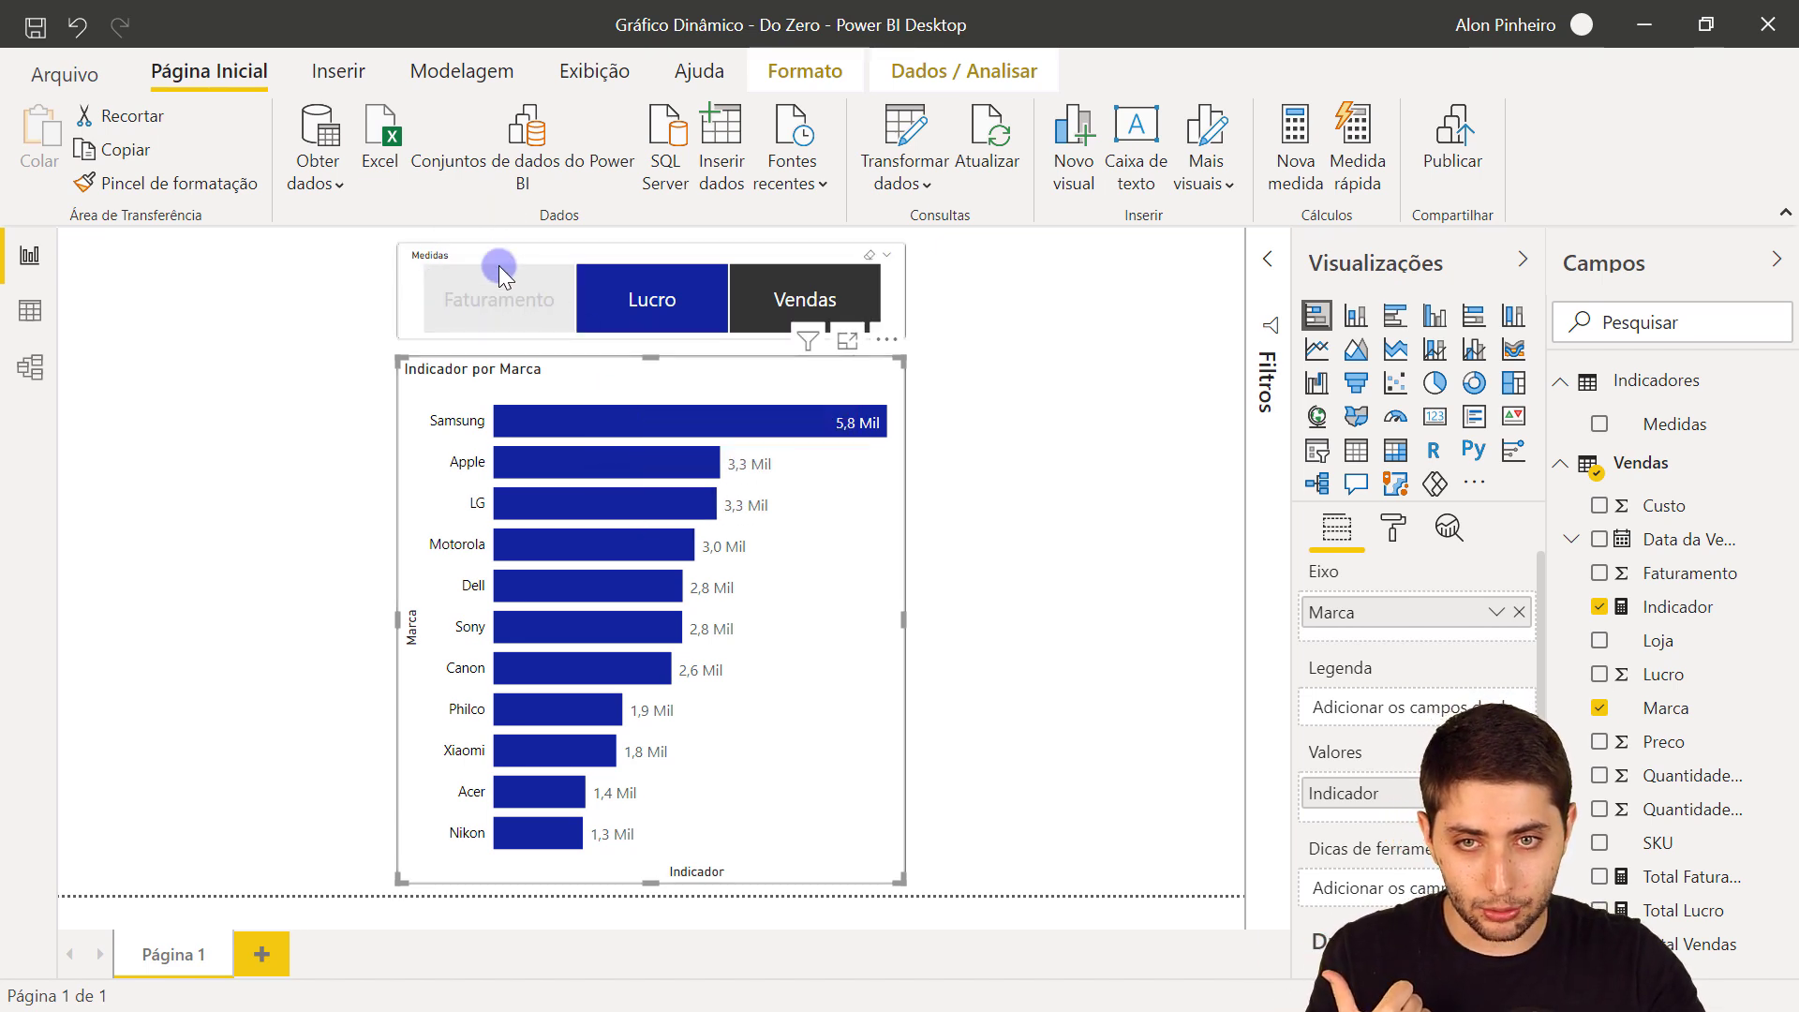
pyautogui.click(571, 309)
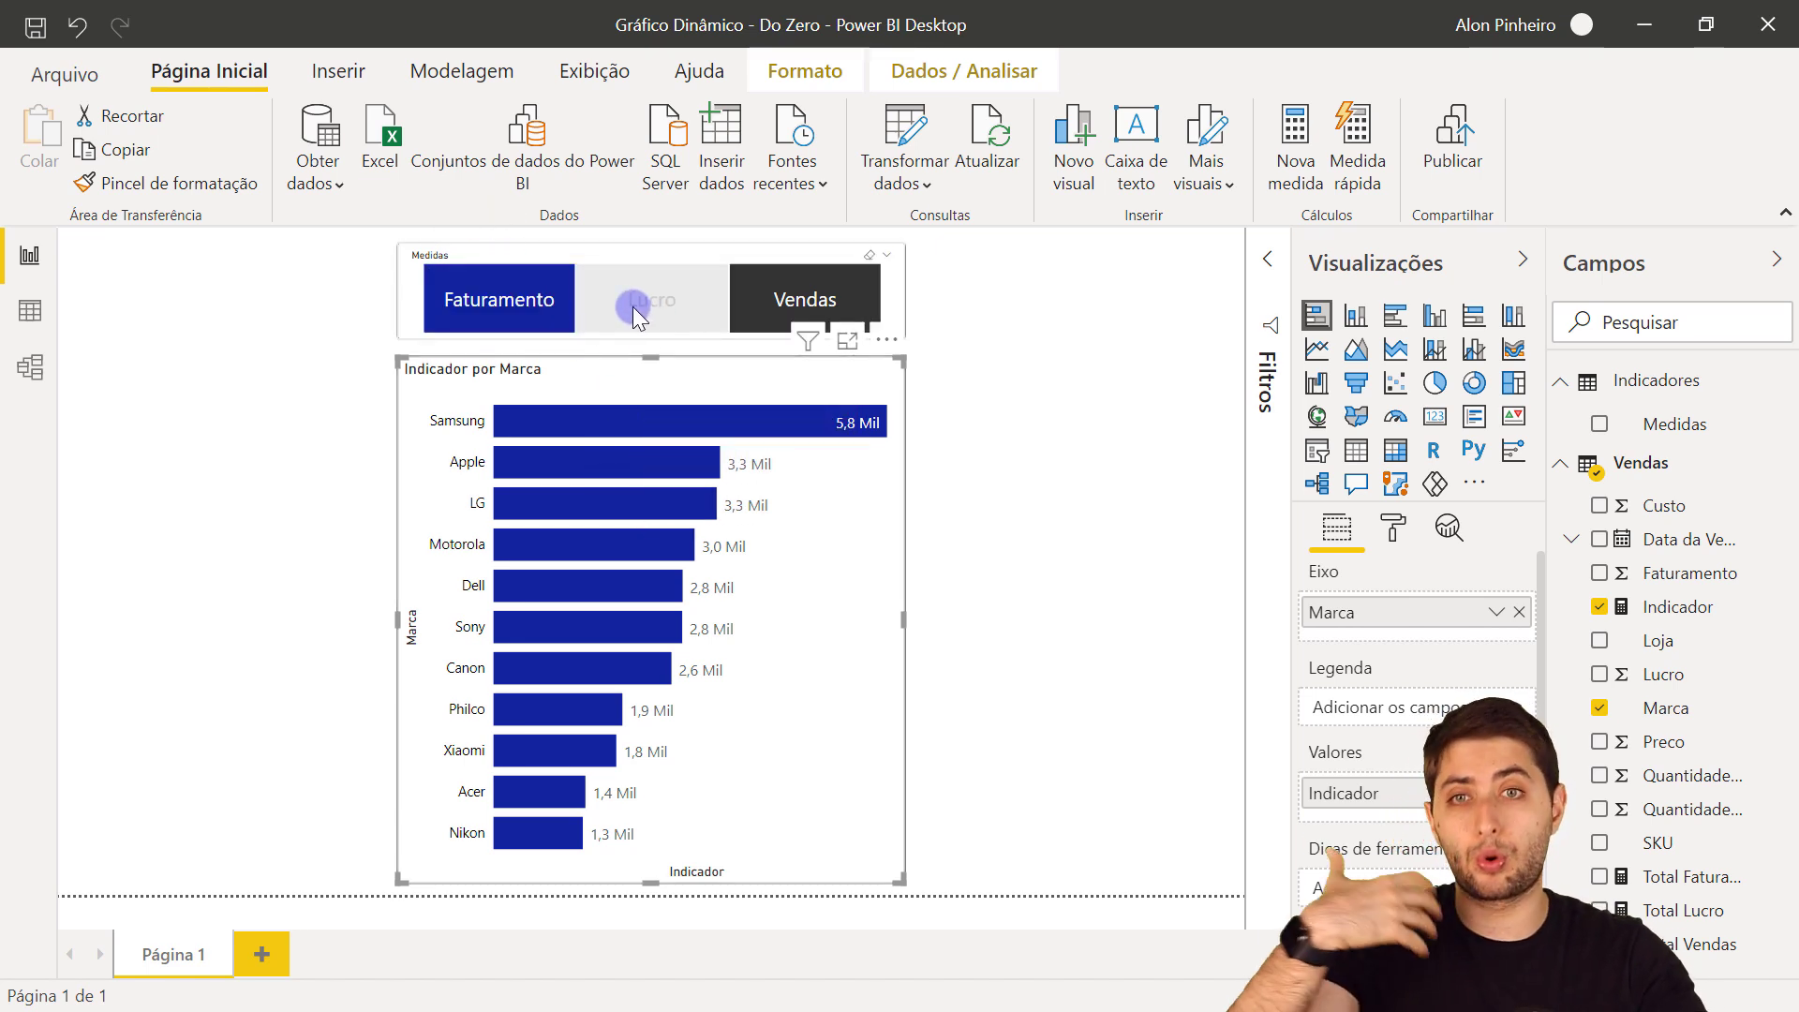
pyautogui.click(472, 284)
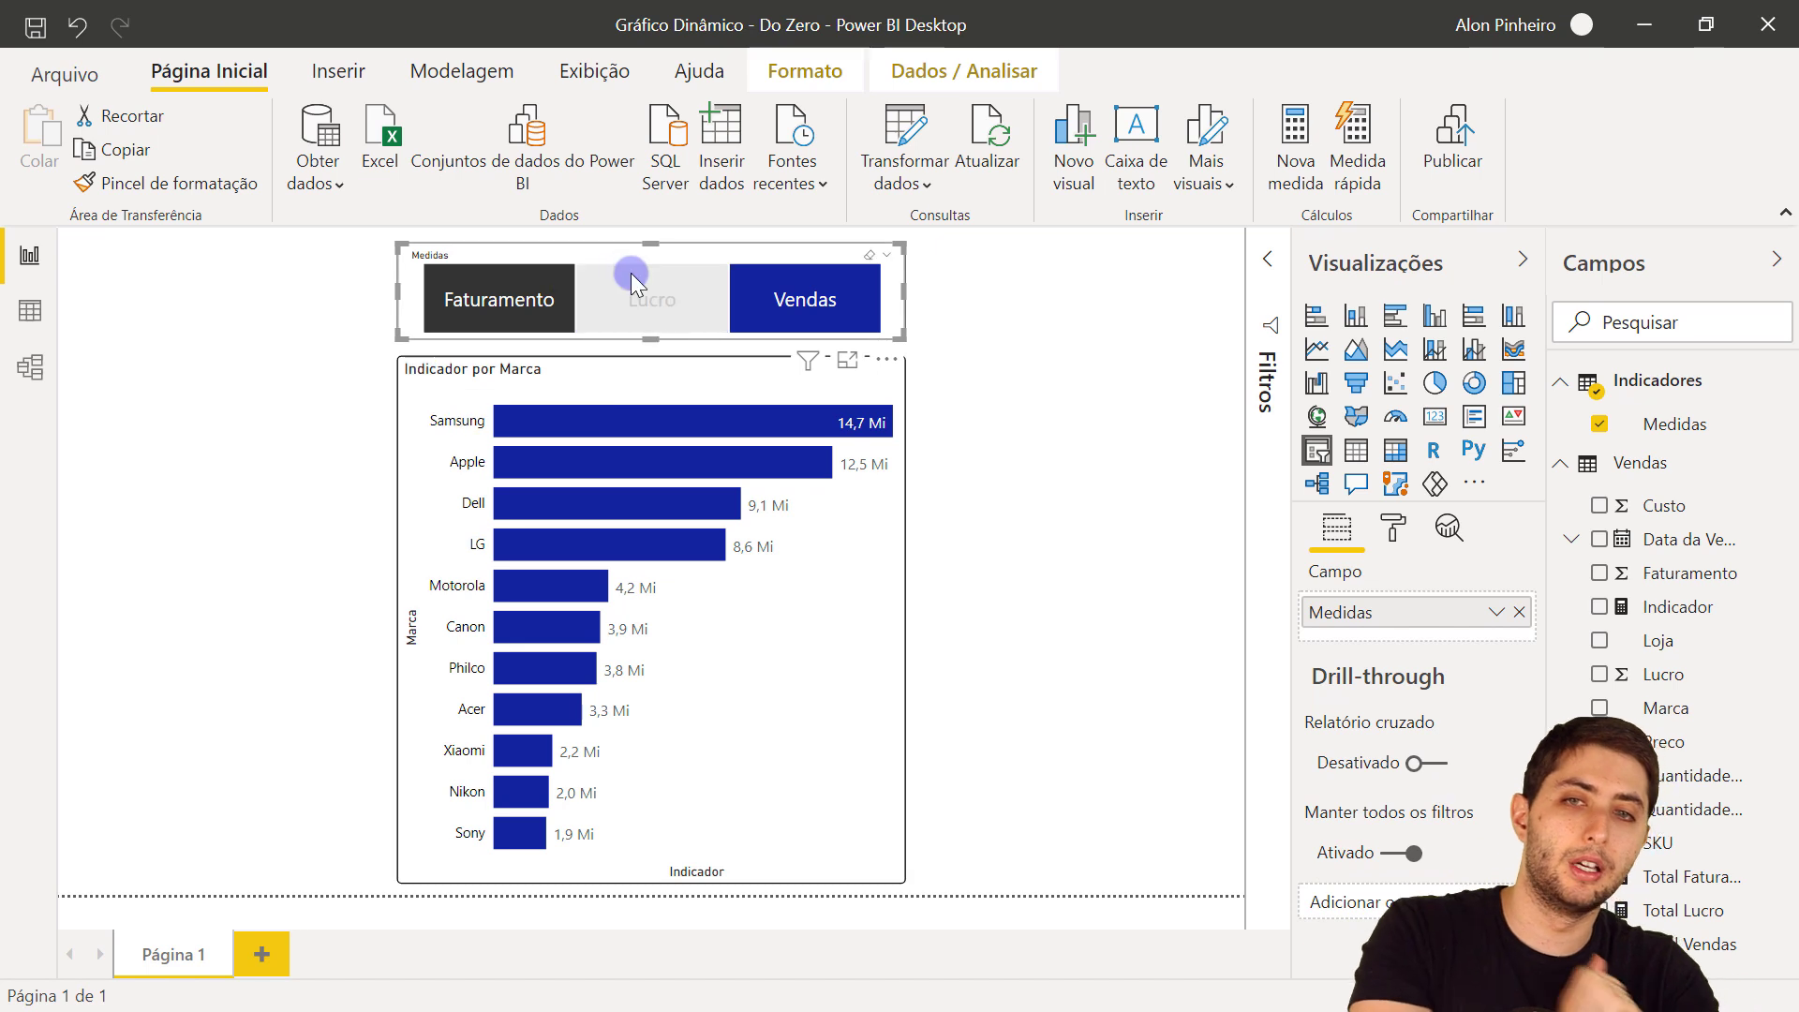
pyautogui.click(646, 290)
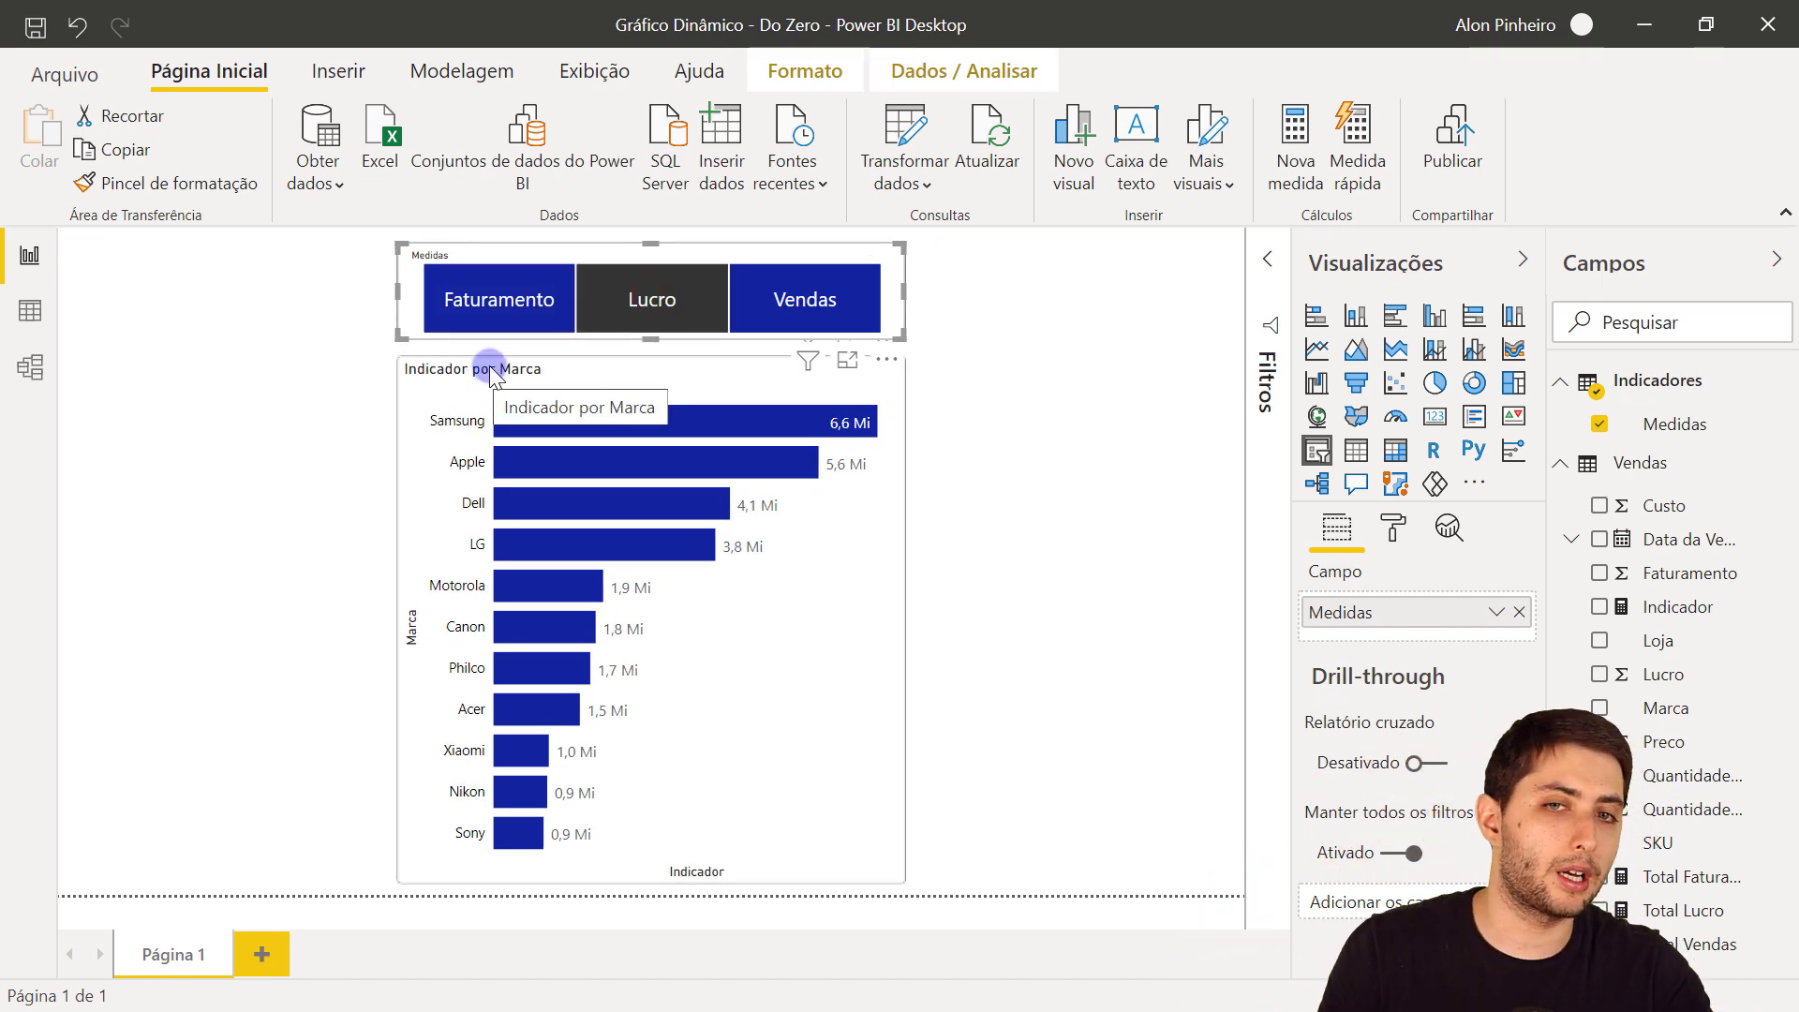
# Step: Create a new measure named Titulo in the Vendas table and begin its formula with a SWITCH function
pyautogui.rightClick(1652, 615)
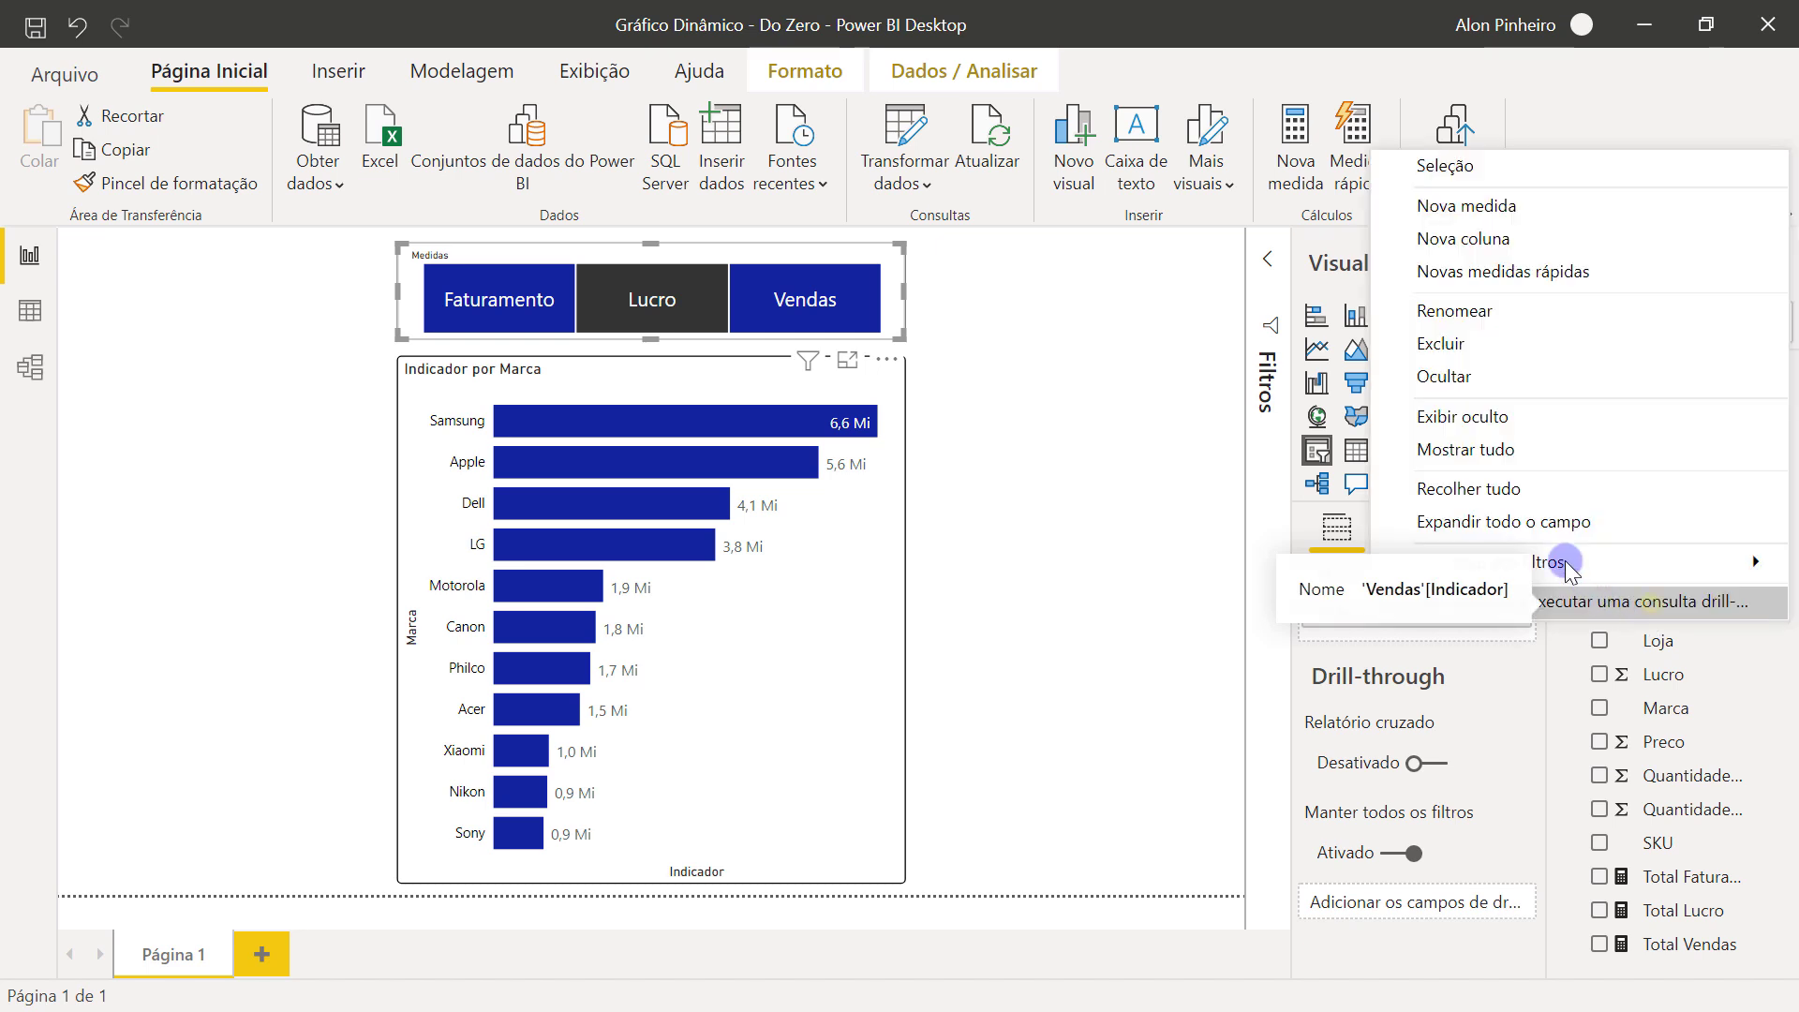
pyautogui.click(1565, 210)
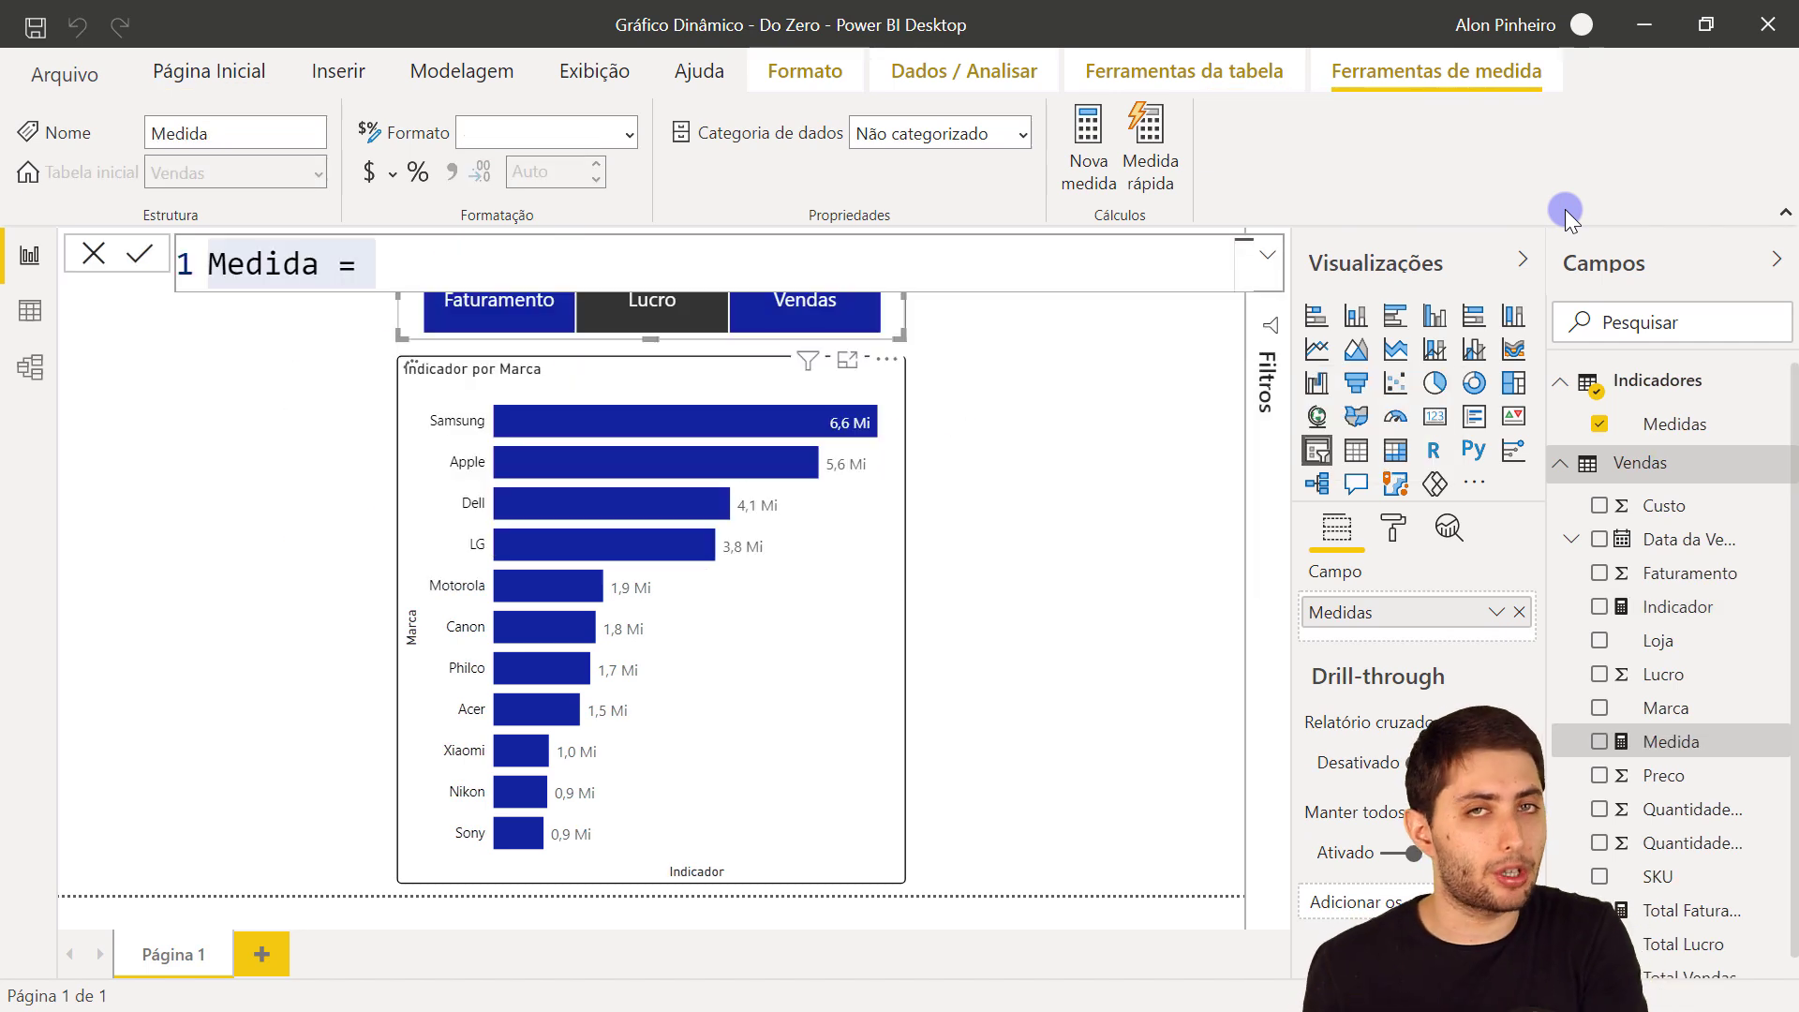
pyautogui.write('Titulo =')
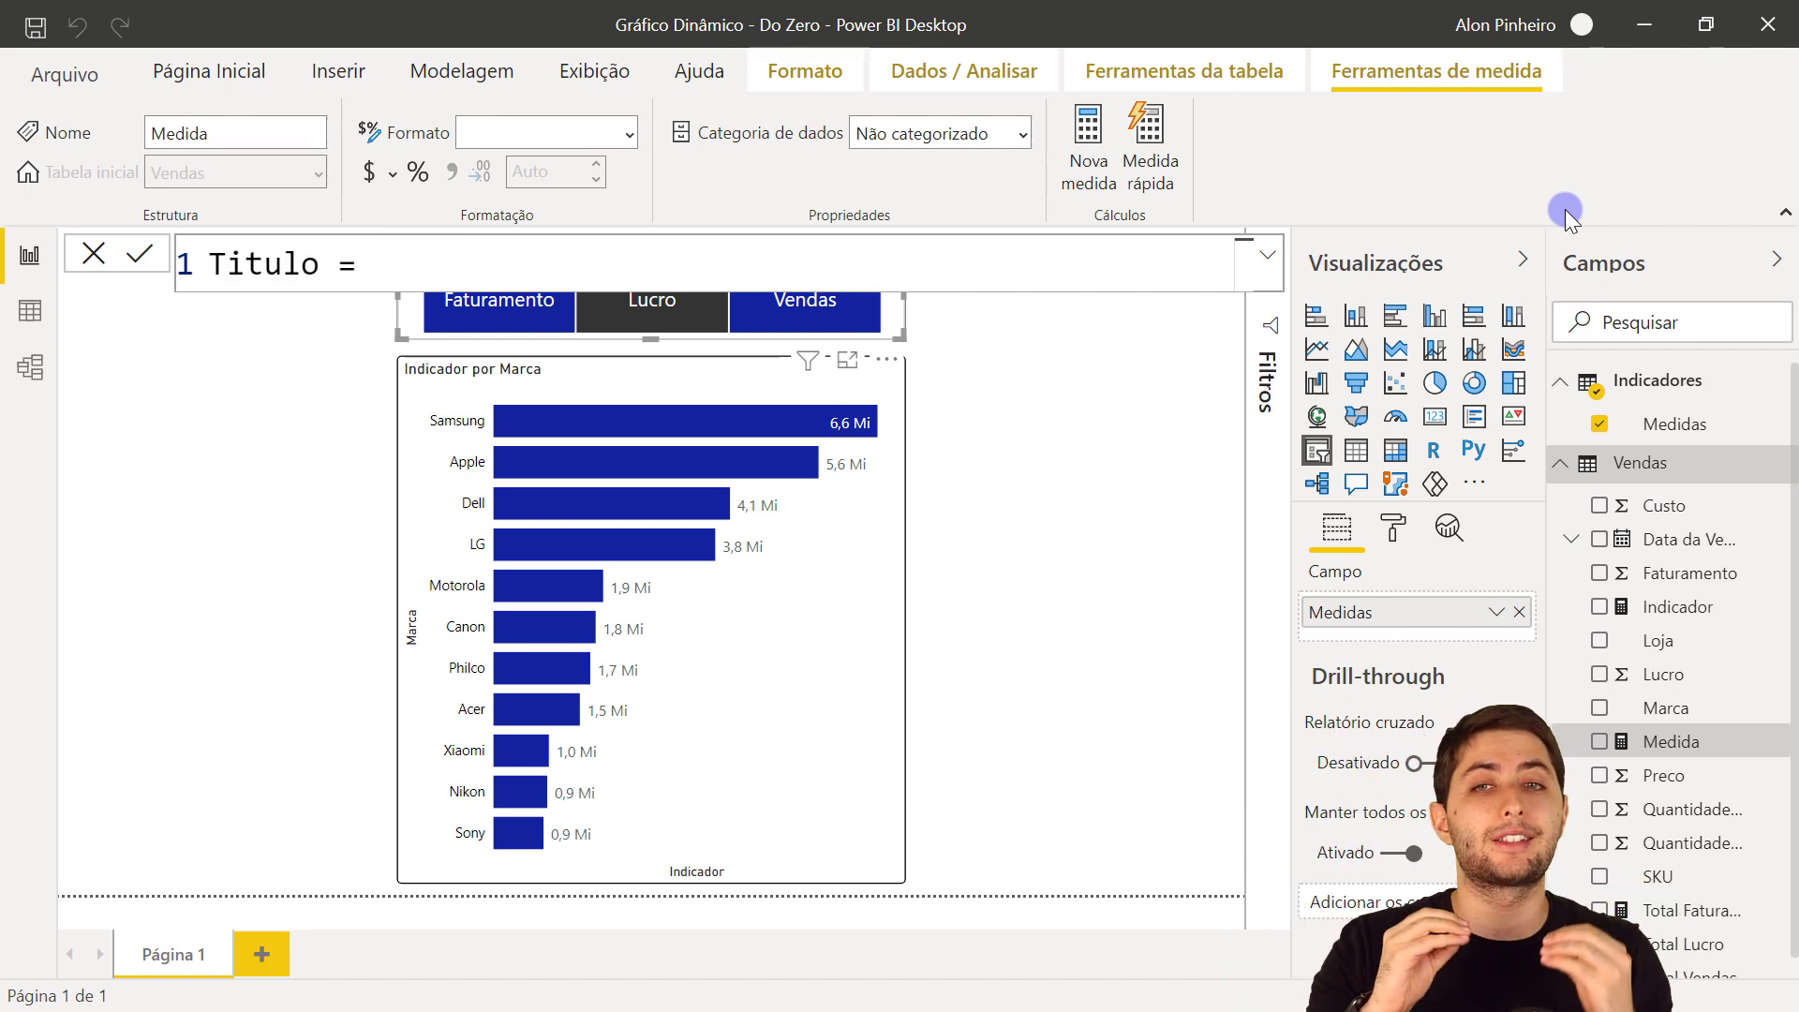
pyautogui.write('SWITCH(')
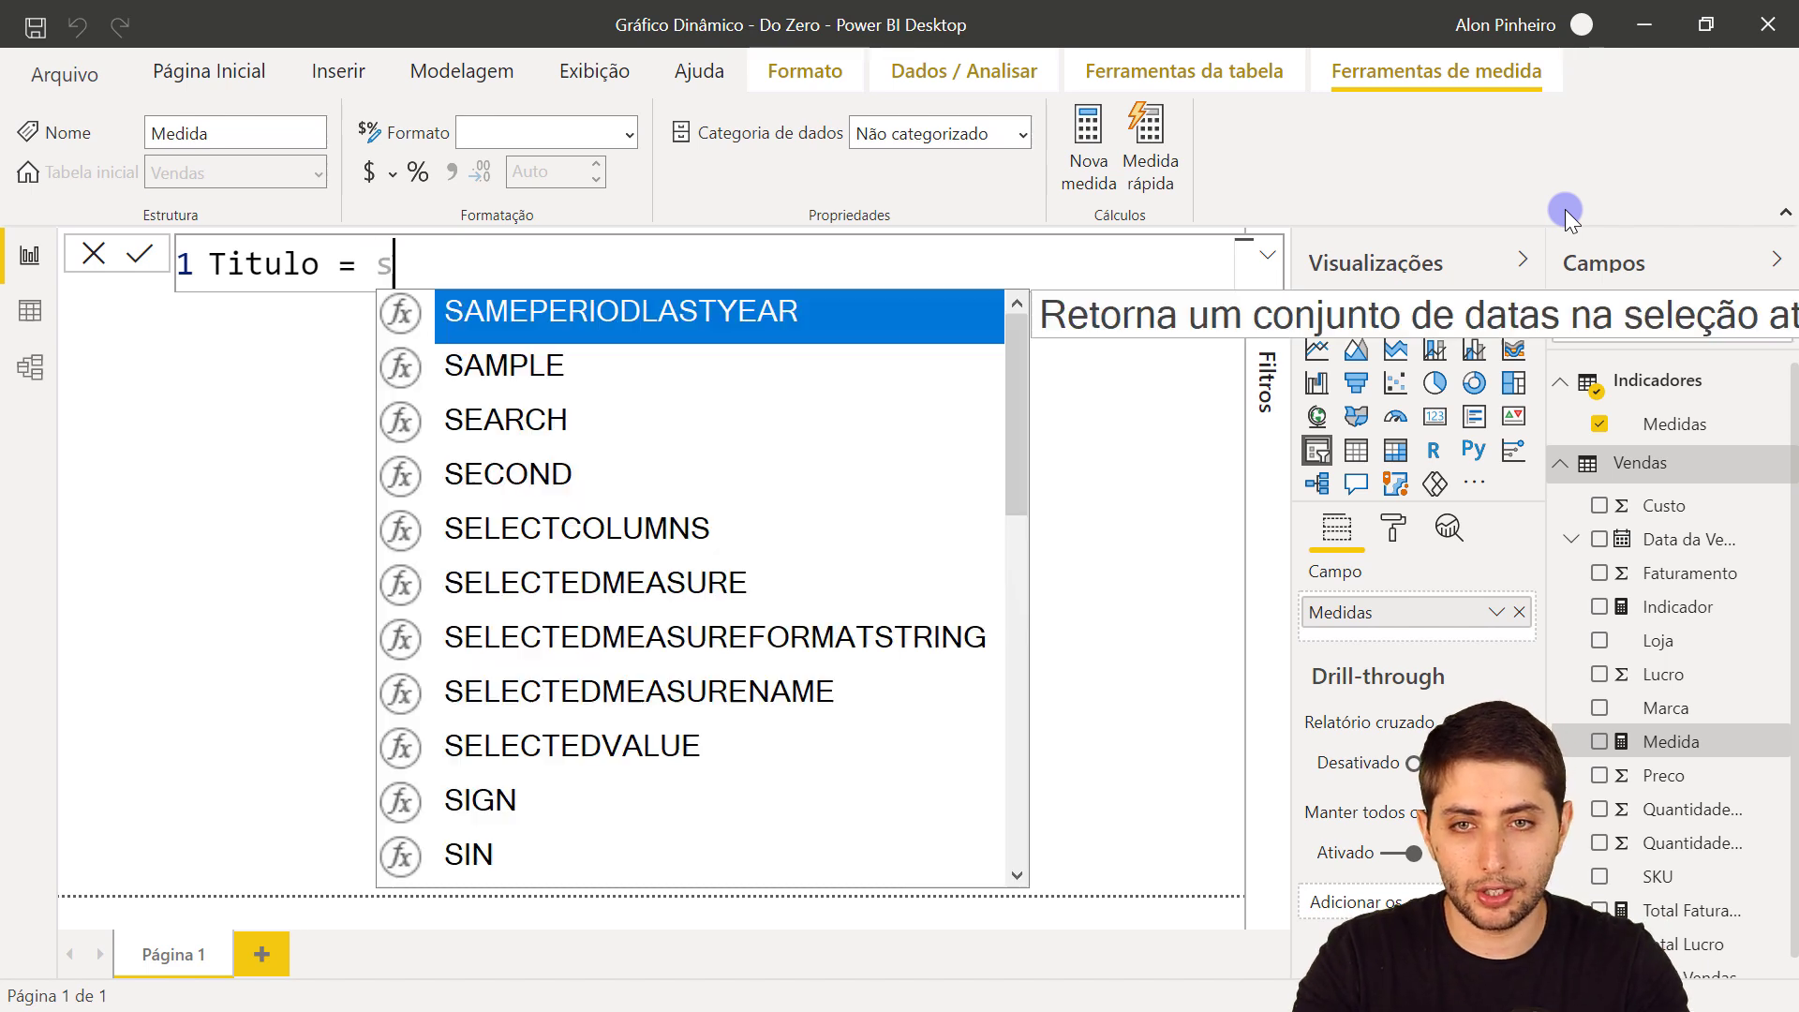
pyautogui.hotkey('shift', 'Return')
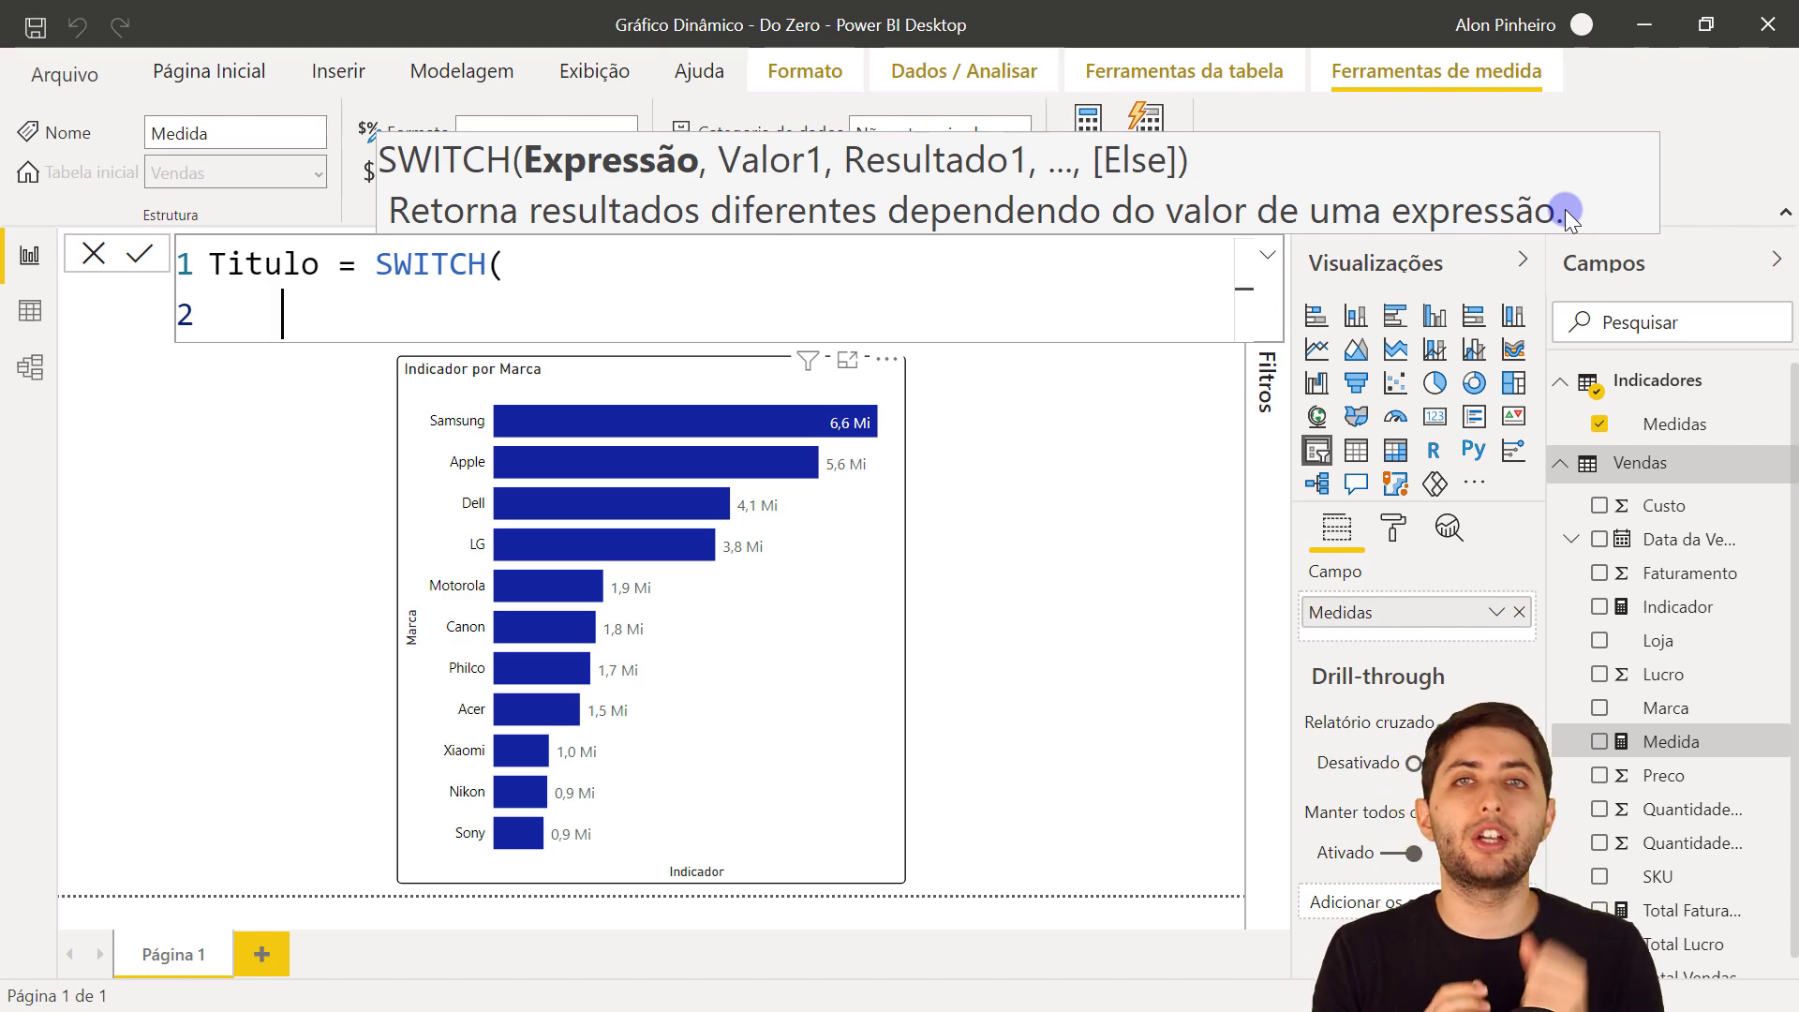
# Step: Set the SWITCH expression to SELECTEDVALUE(Indicadores[Medidas]) on its own line of the Titulo formula
pyautogui.write('selete')
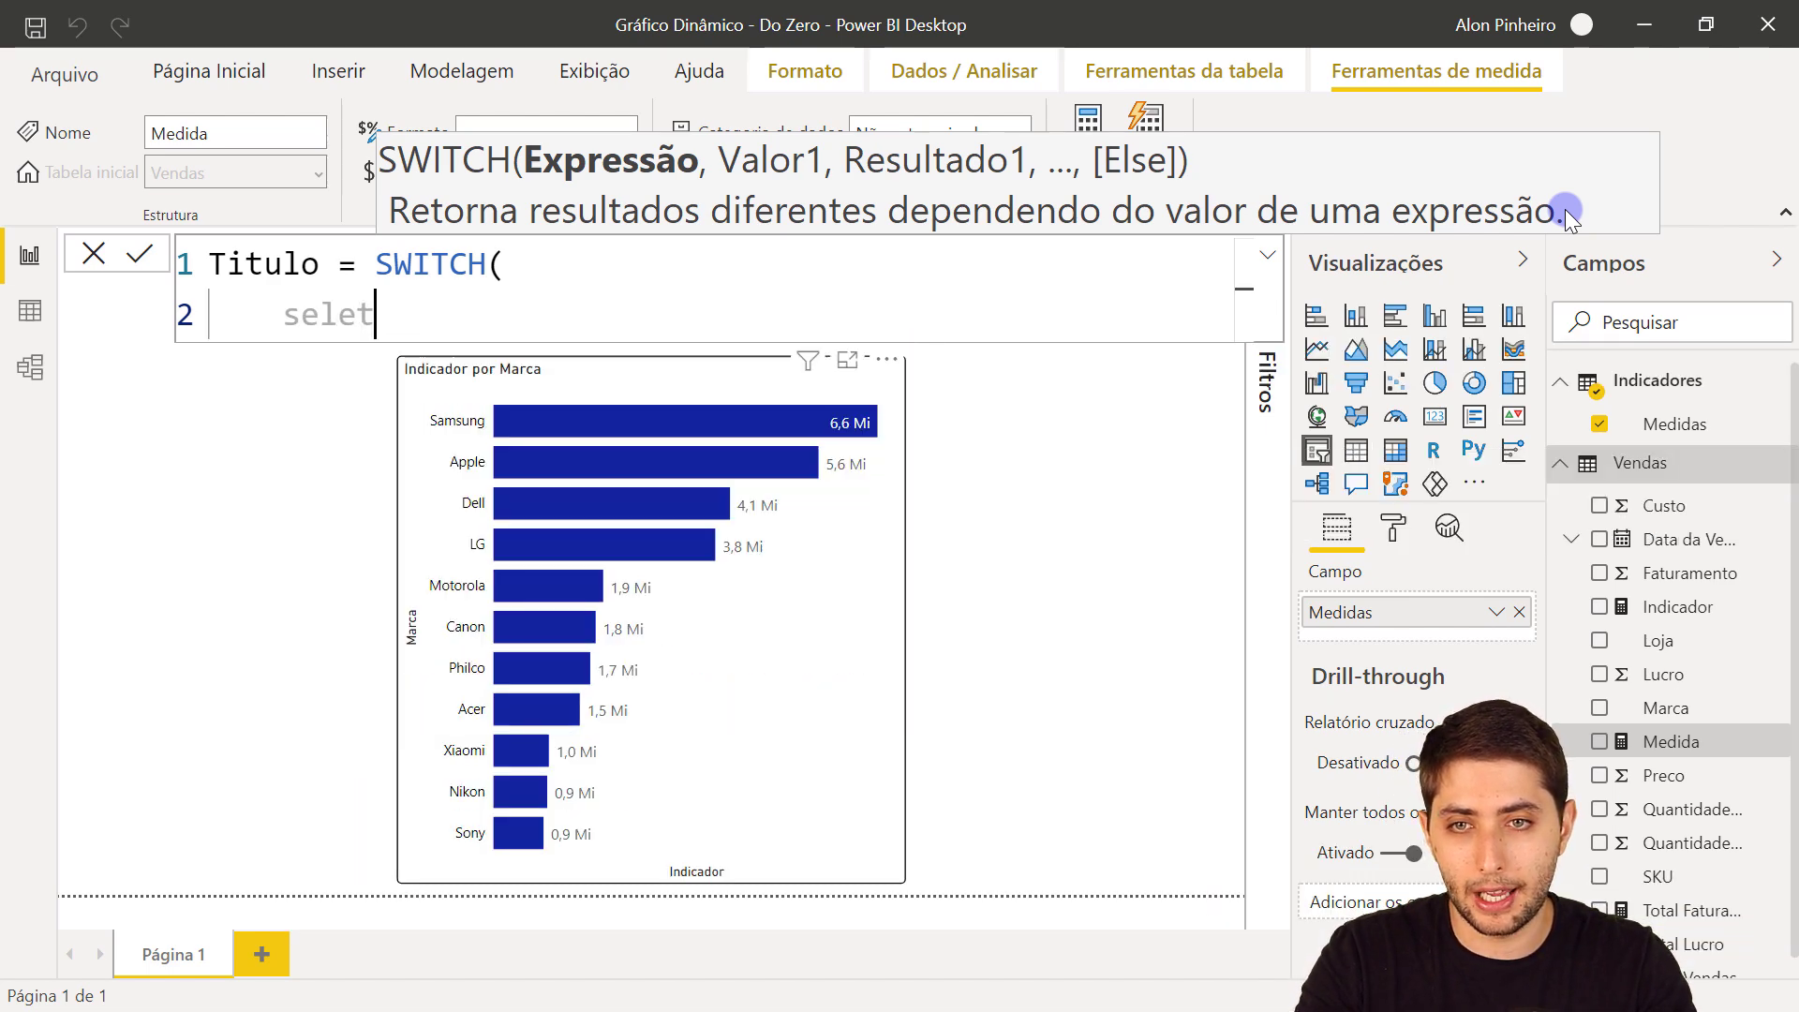
pyautogui.press('BackSpace')
pyautogui.write('ctedvalu')
pyautogui.press('Tab')
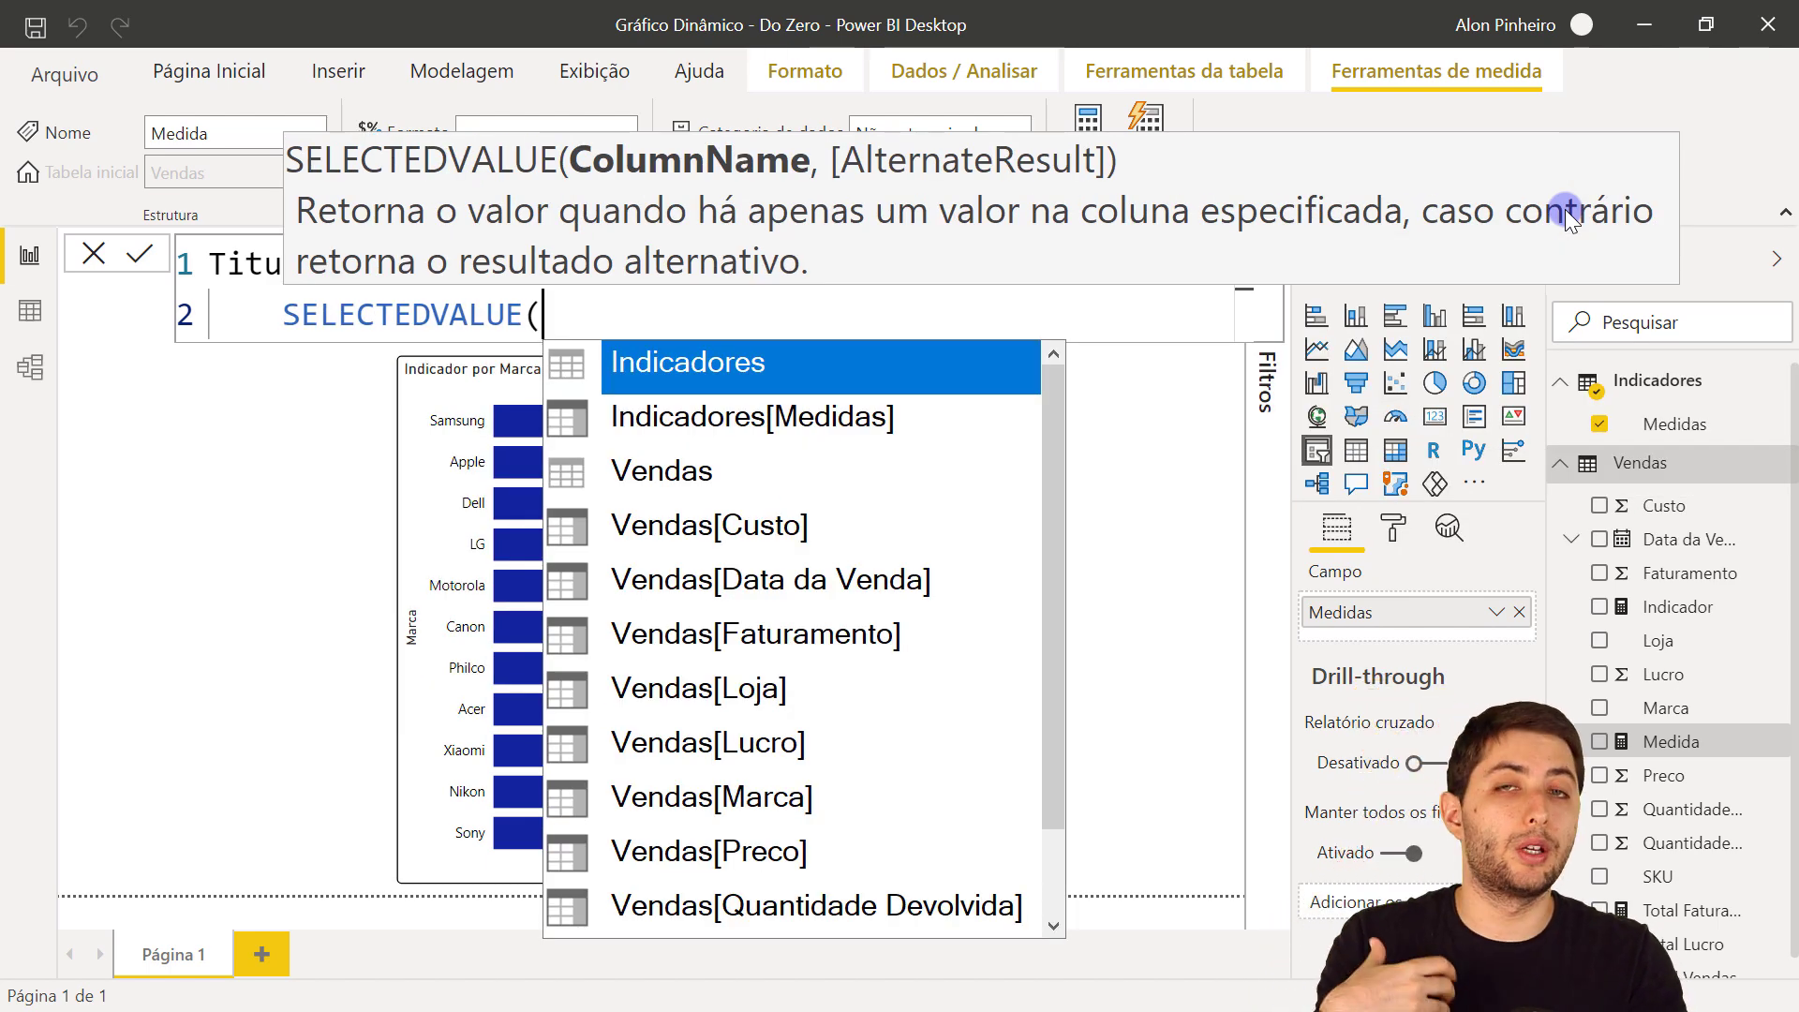
pyautogui.write('m')
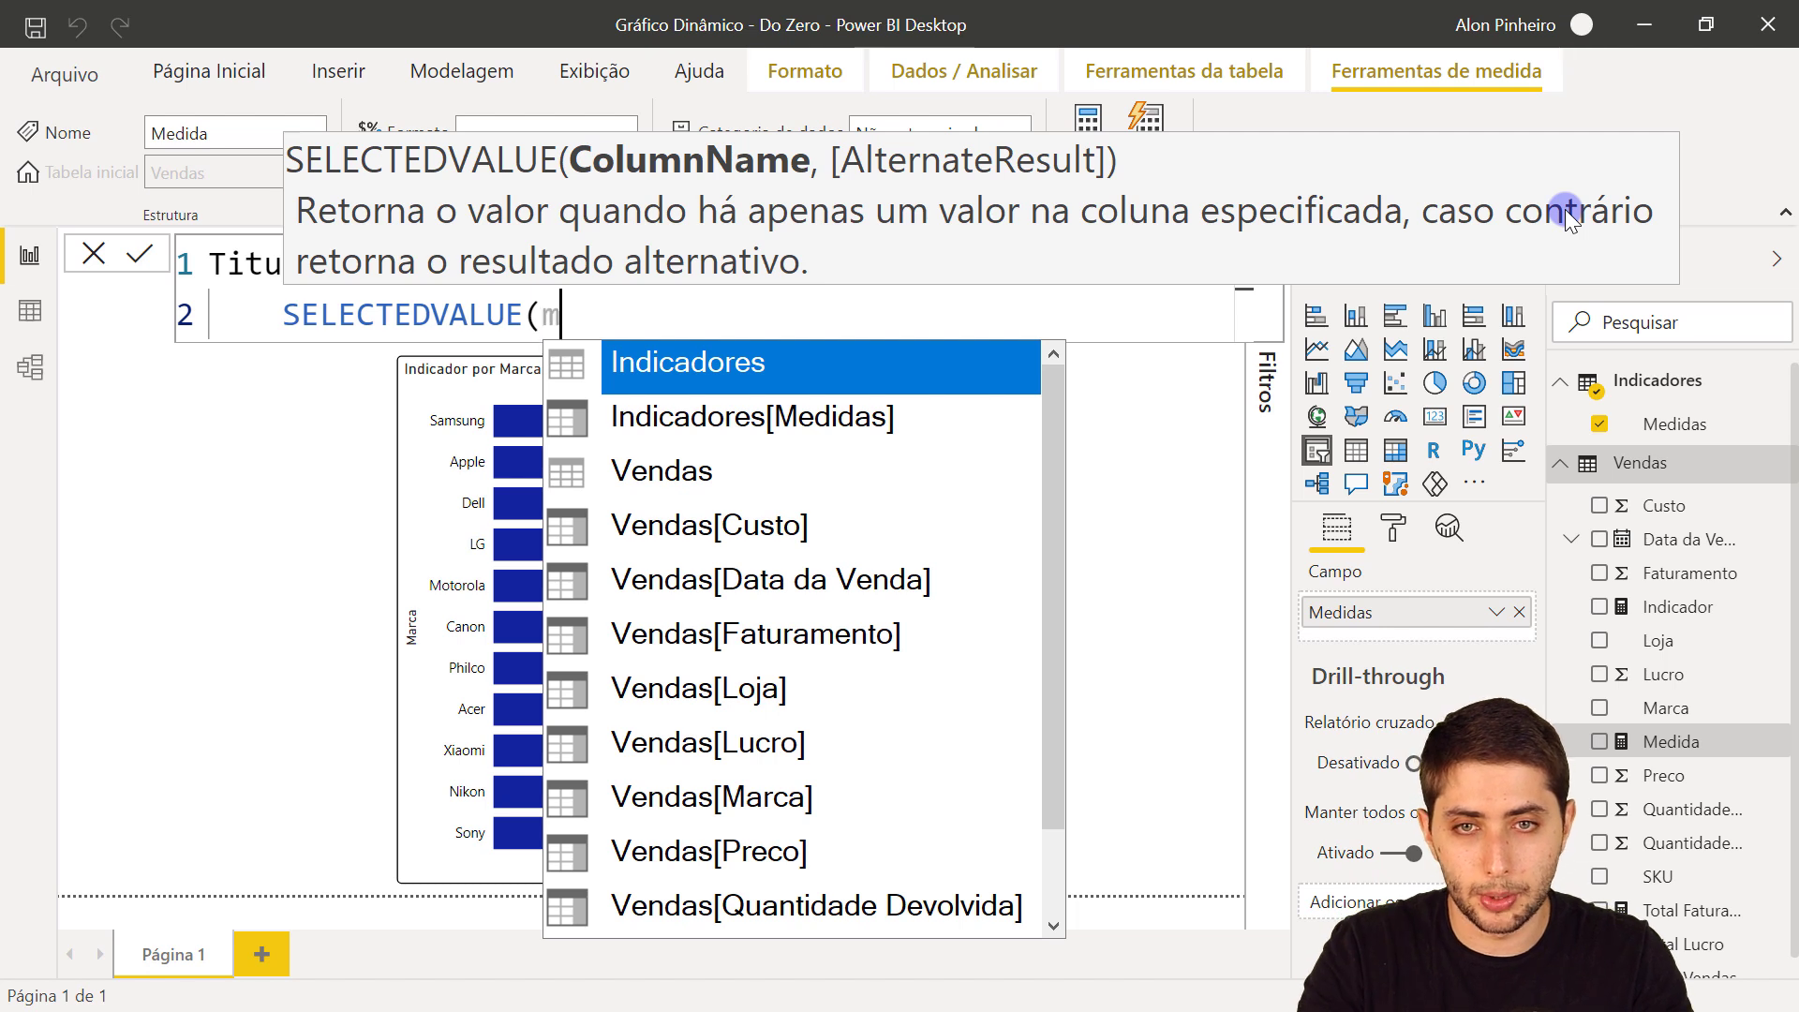
pyautogui.write('eddas')
pyautogui.press('BackSpace')
pyautogui.press('BackSpace')
pyautogui.press('BackSpace')
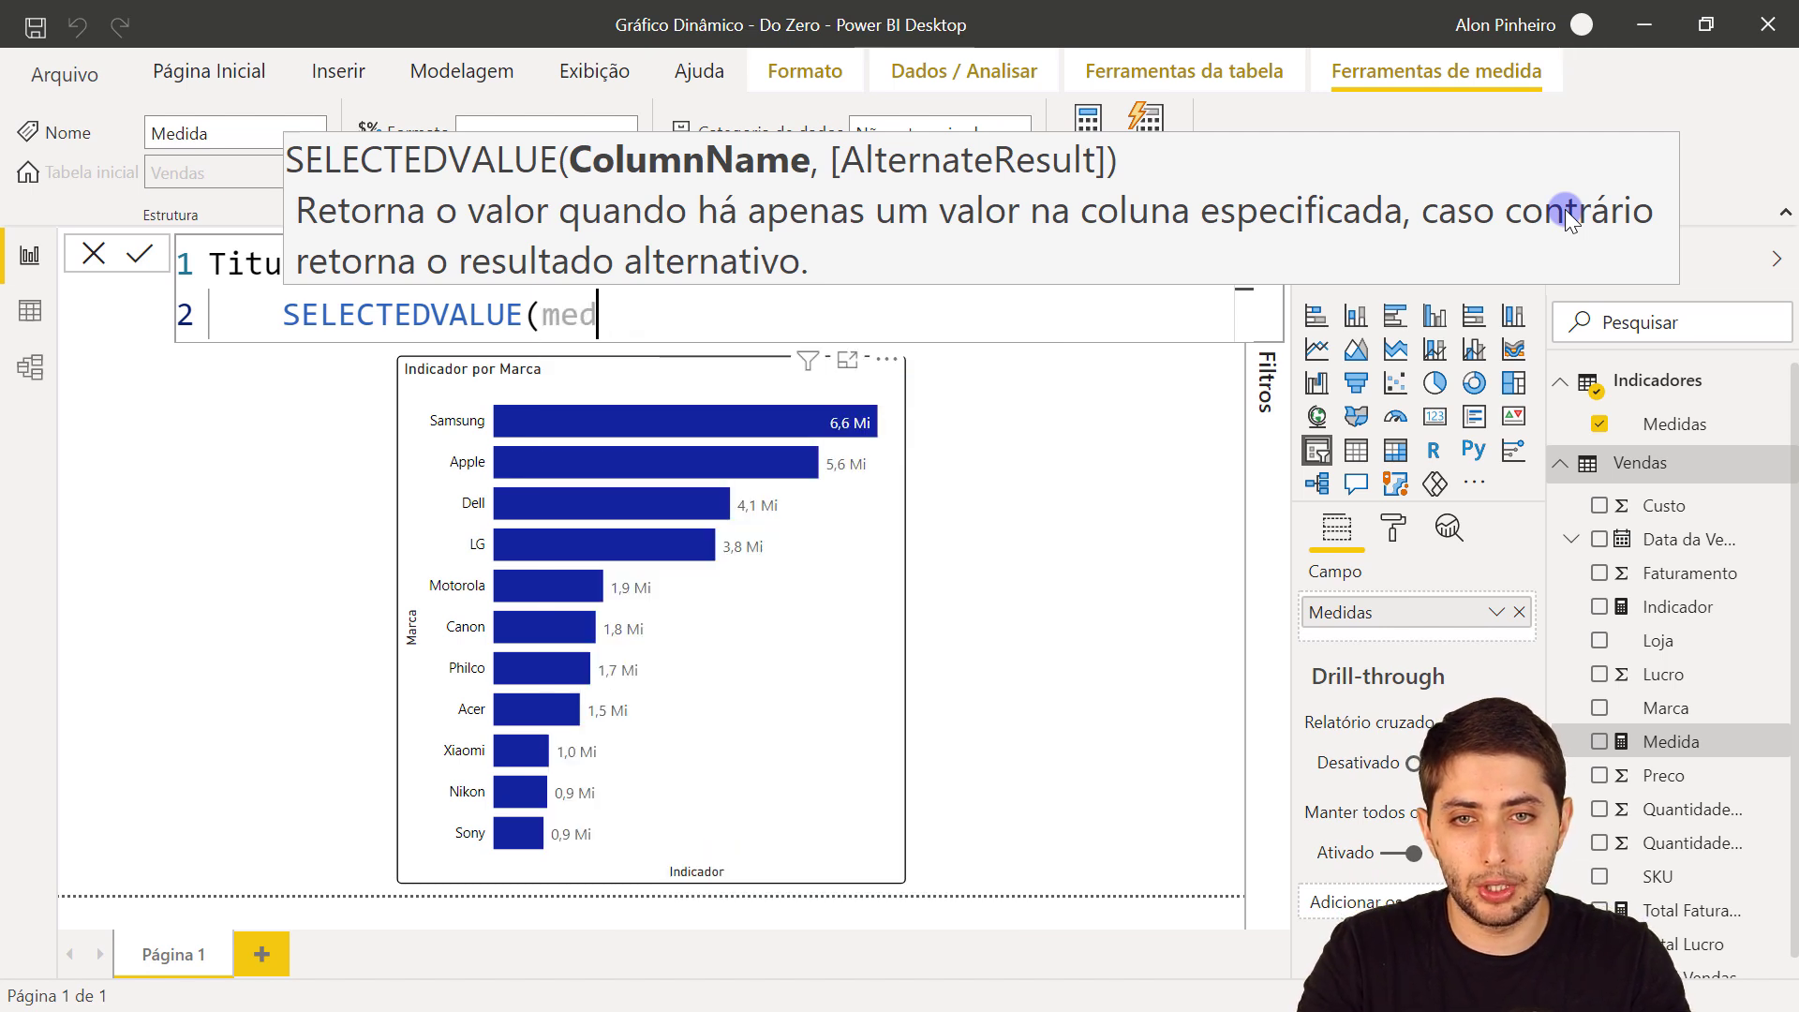
pyautogui.press('Tab')
pyautogui.write('),')
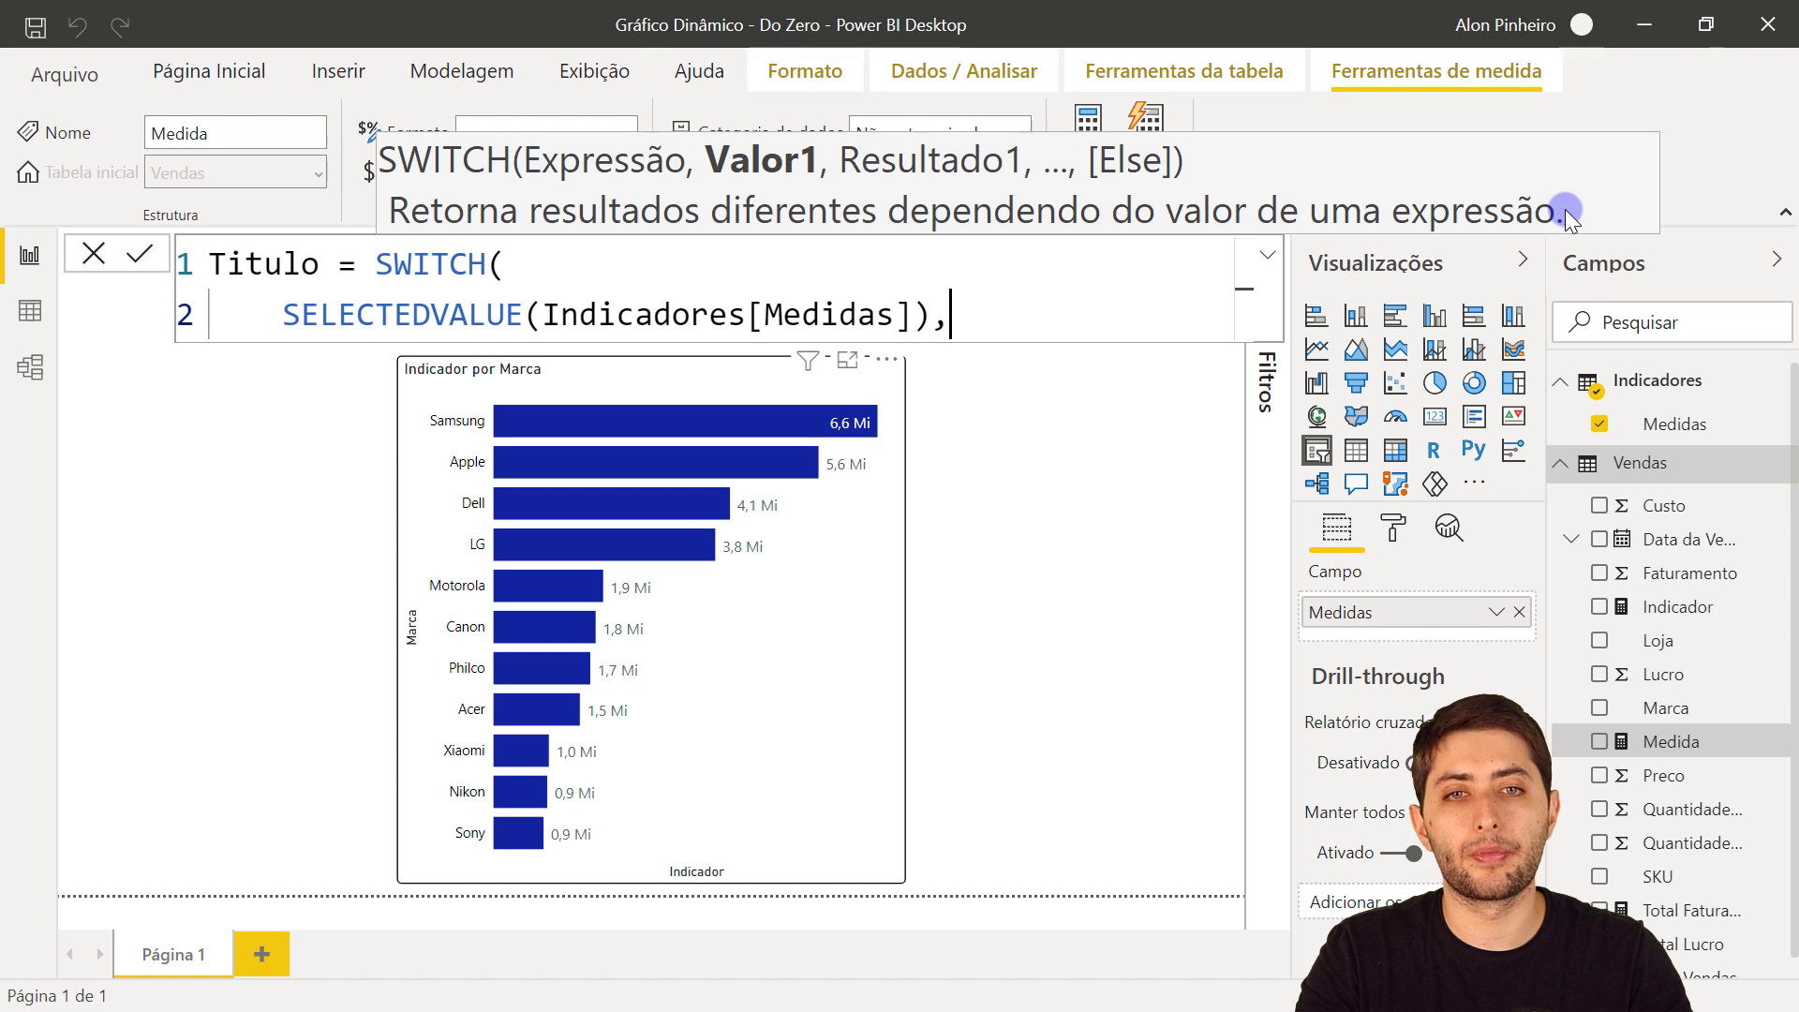
pyautogui.hotkey('shift', 'Return')
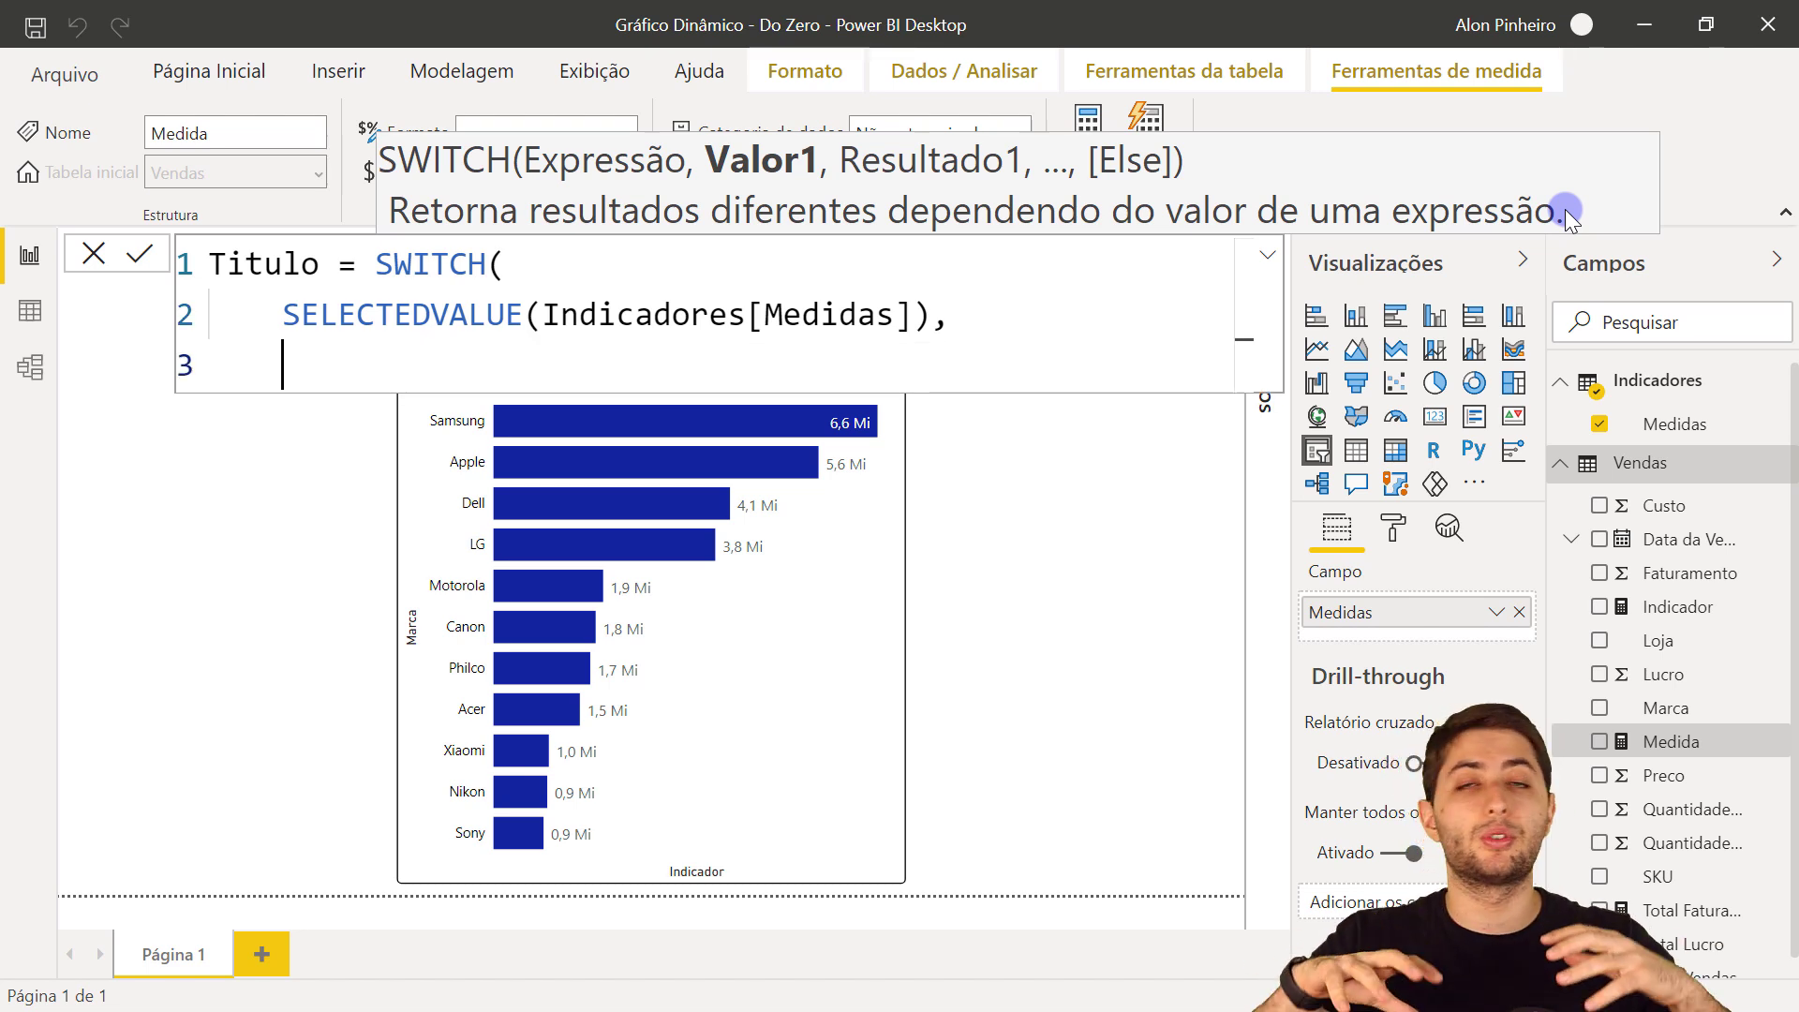
# Step: Add the "Vendas" case returning "Vendas por Marca" to the SWITCH, followed by "Lucro" as the second value on a new line
pyautogui.write('"Vendas",')
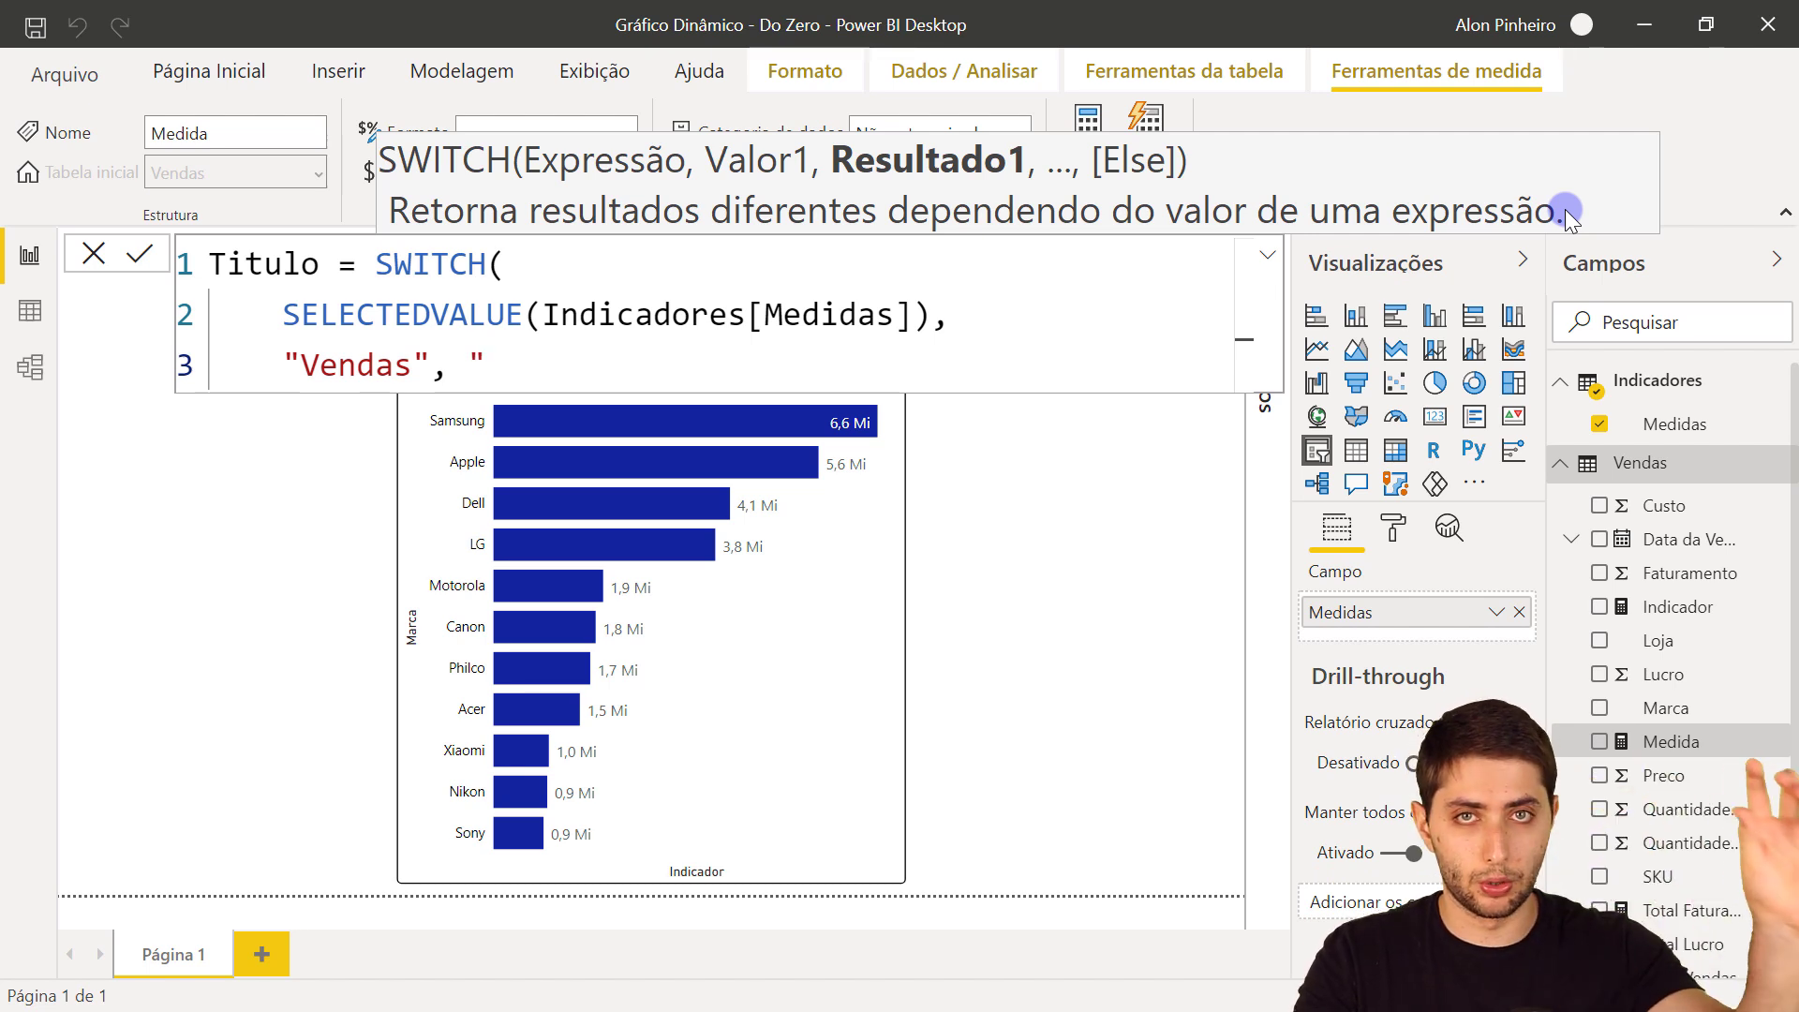
pyautogui.write('en')
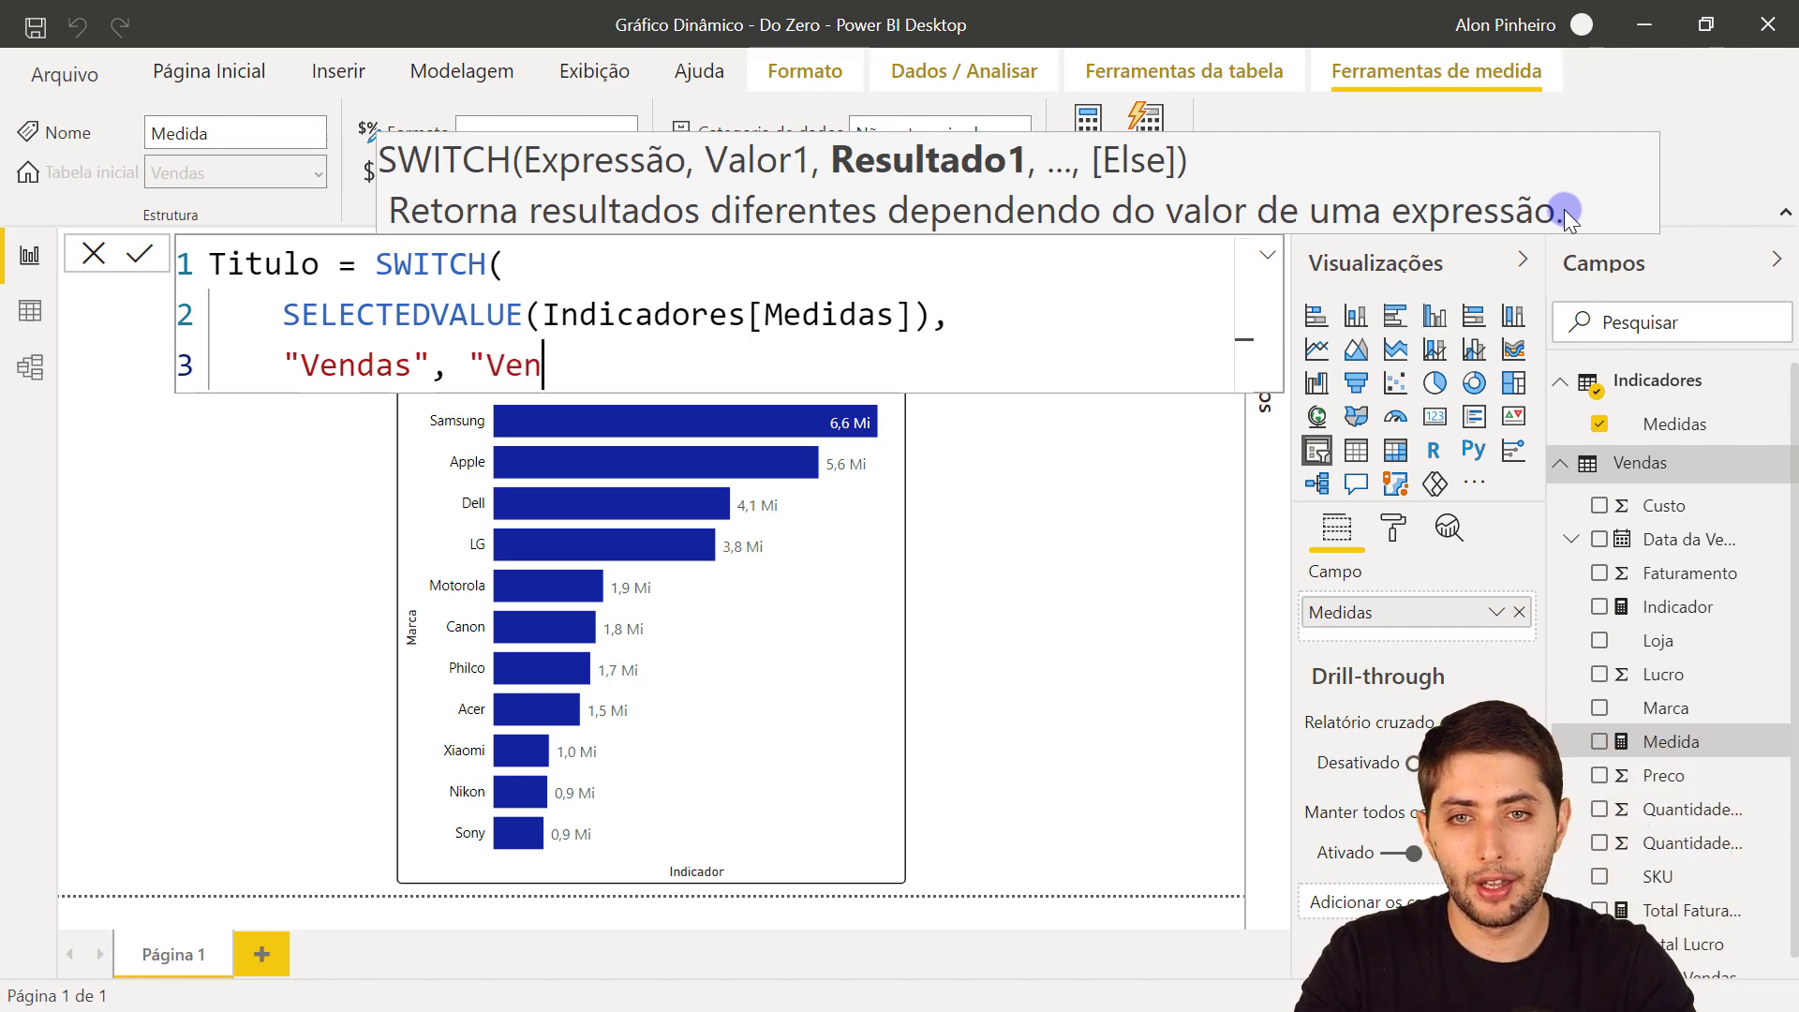
pyautogui.write('das por Marca"')
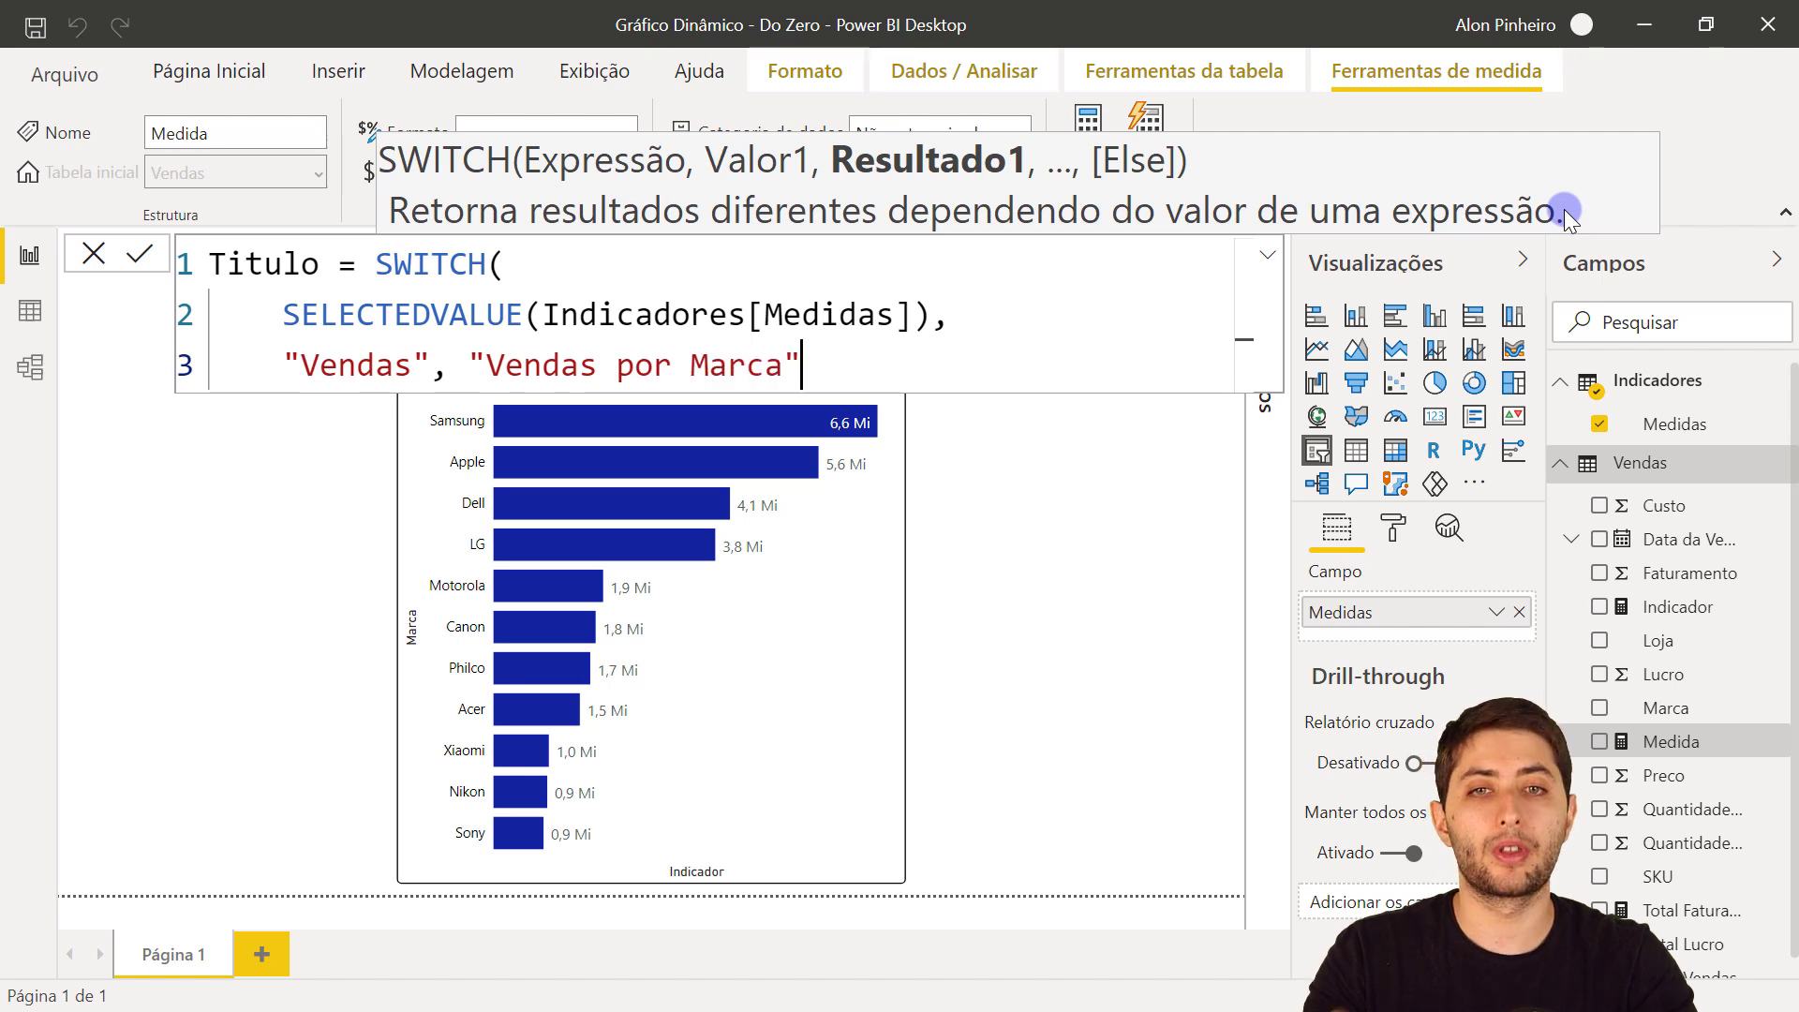
pyautogui.write(',')
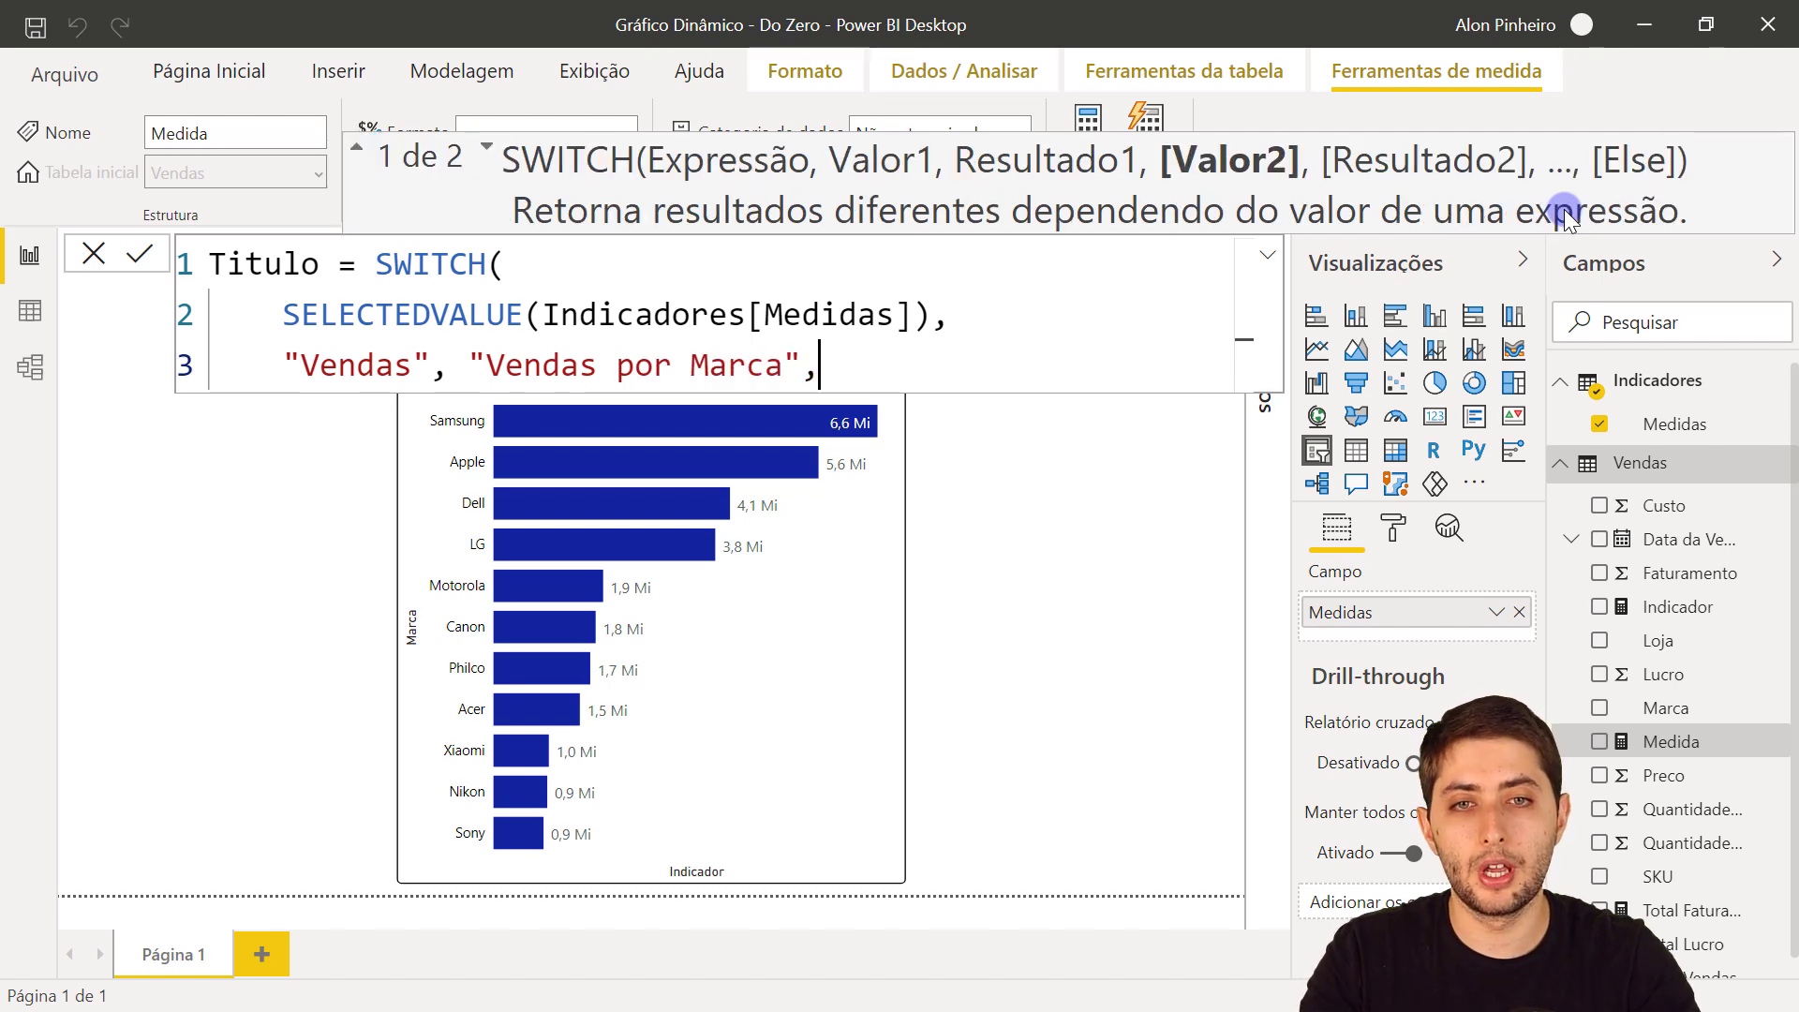
pyautogui.hotkey('shift', 'Return')
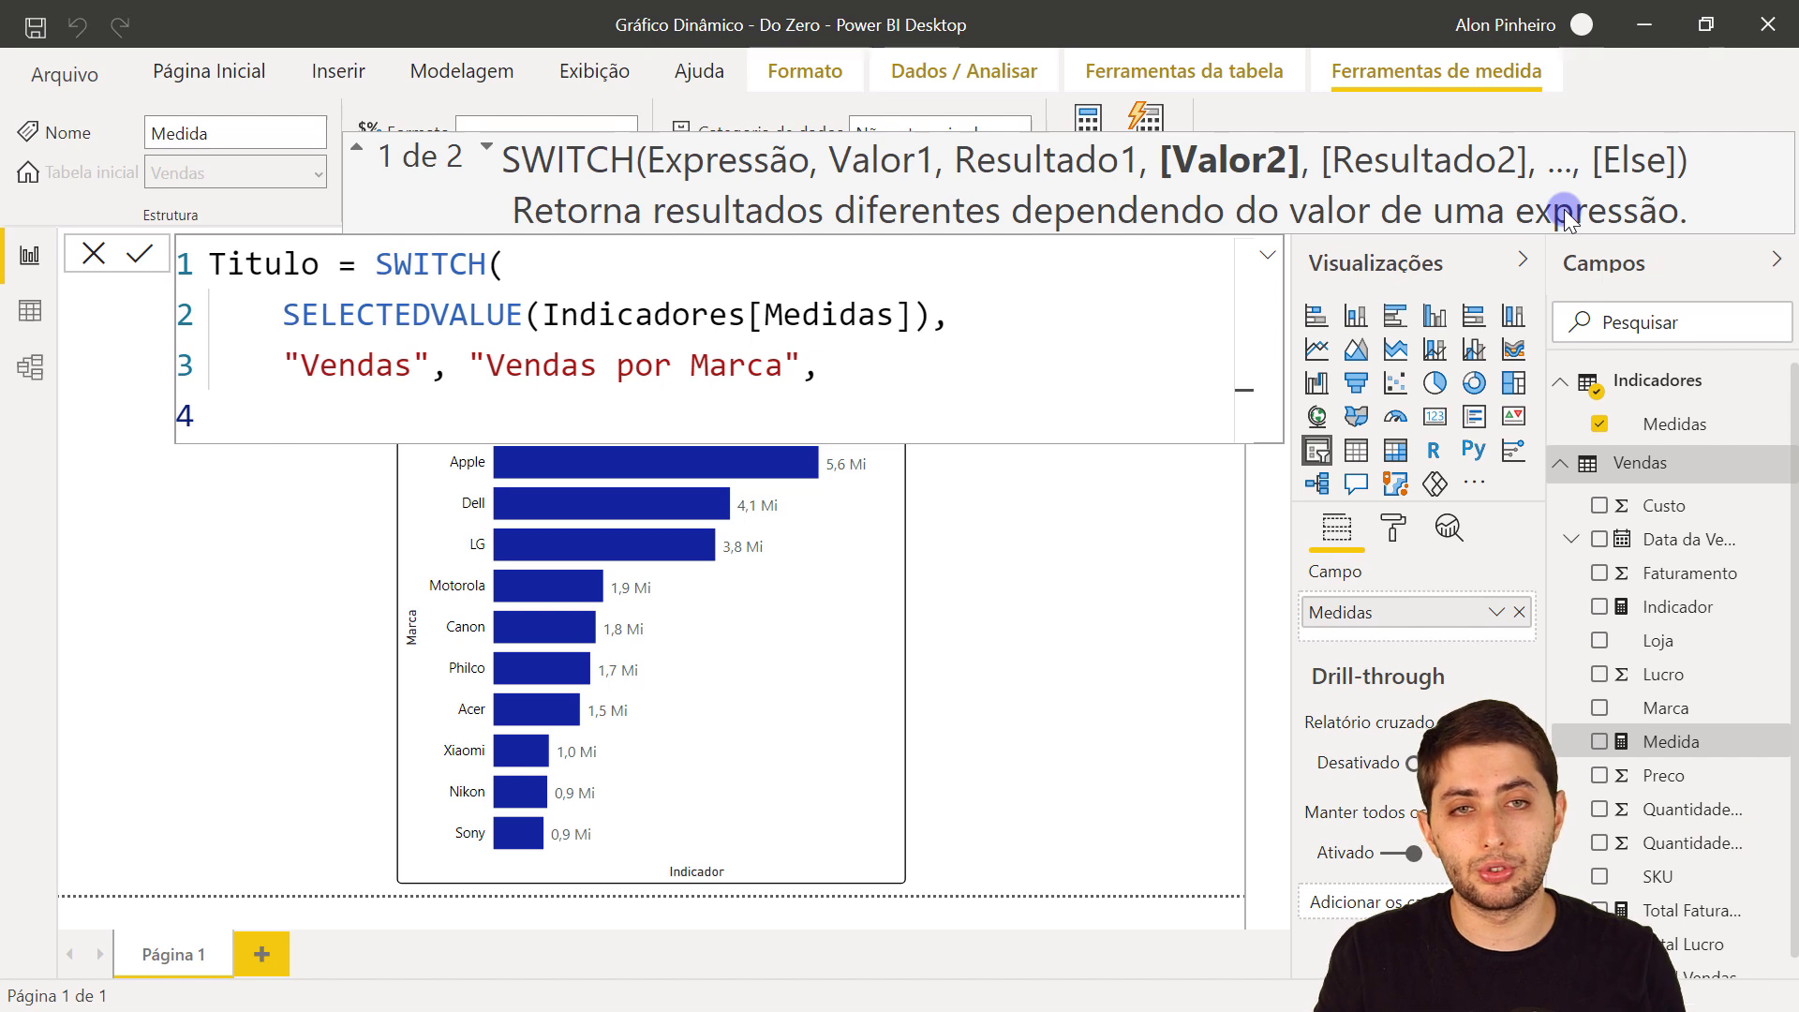
pyautogui.write('"Lucro"')
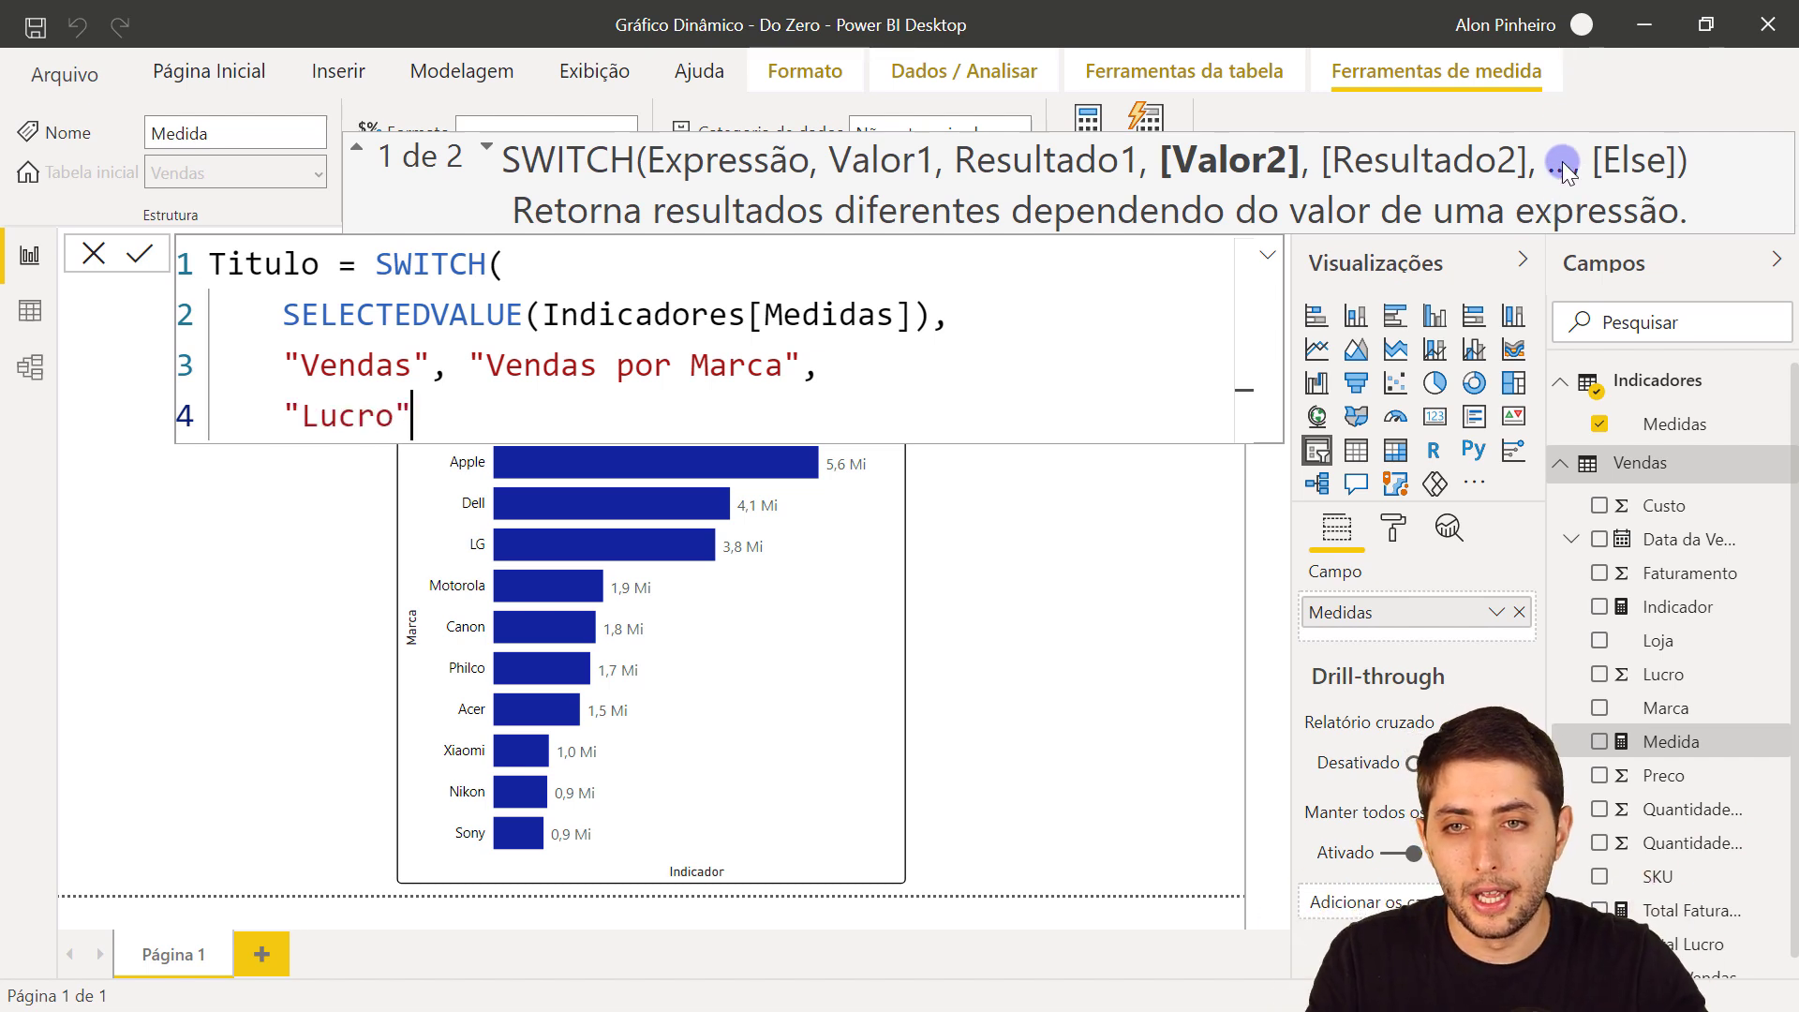
pyautogui.click(314, 368)
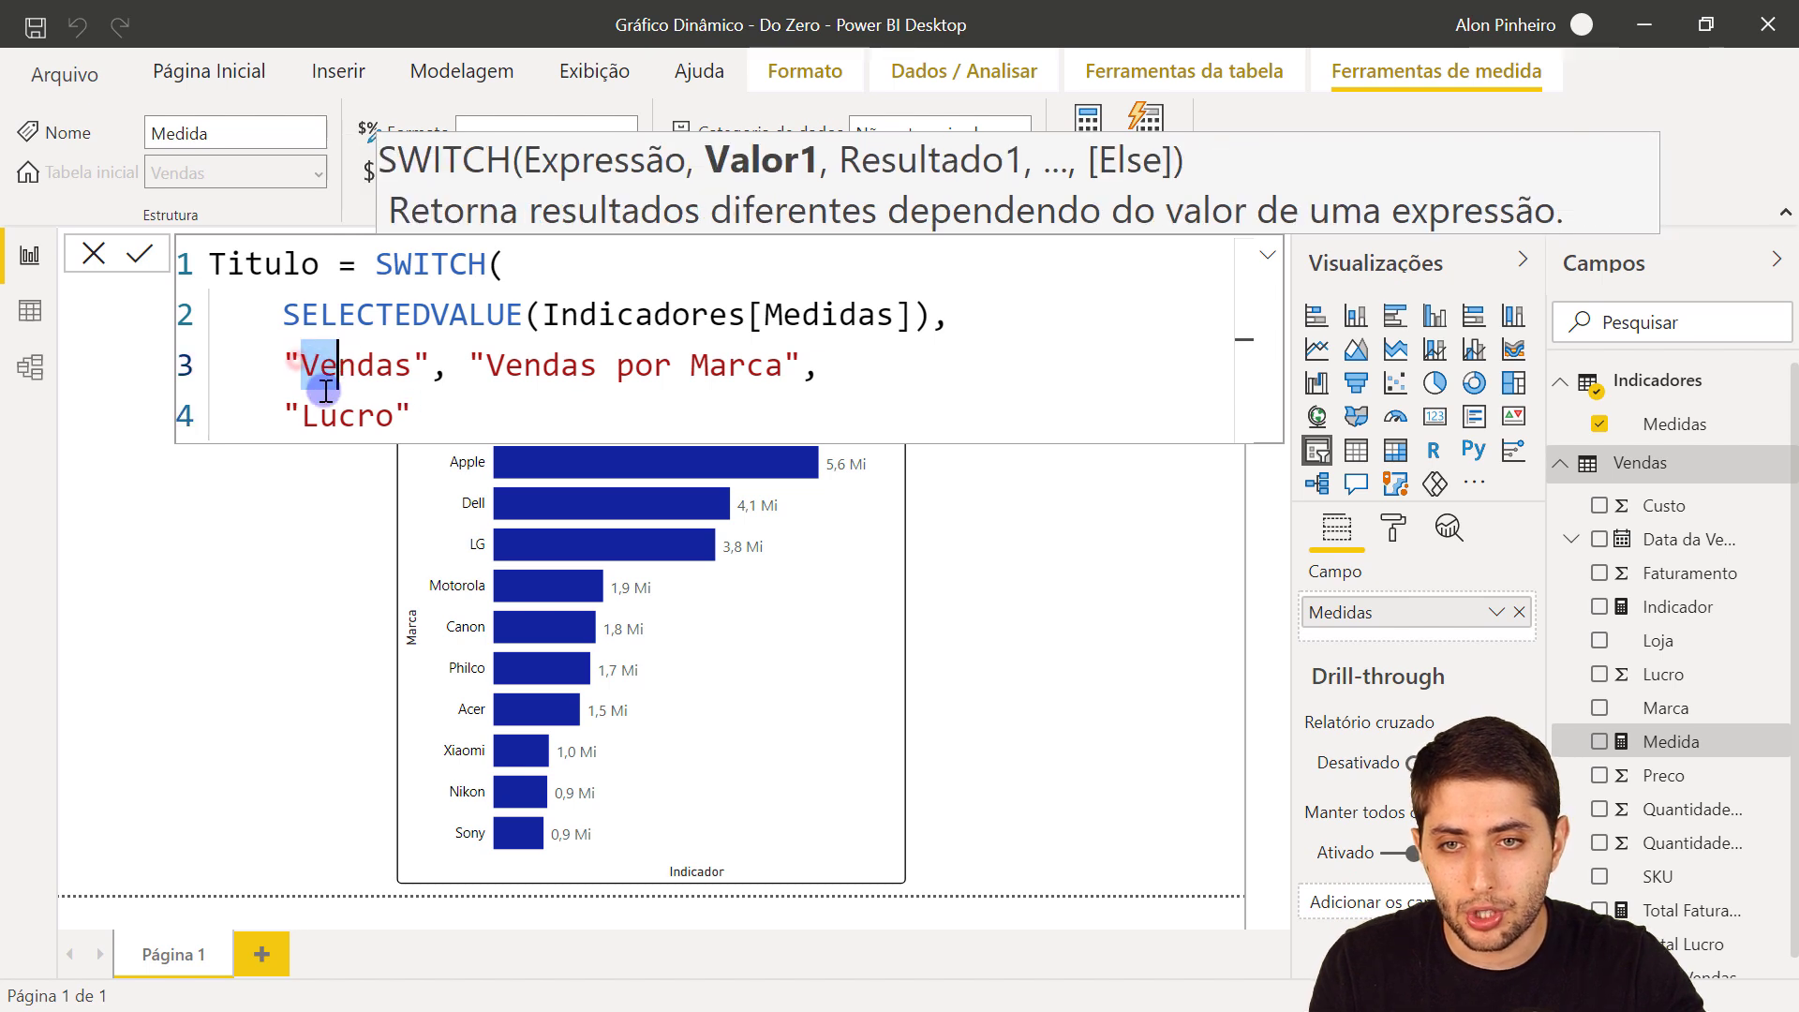
pyautogui.moveTo(320, 412); pyautogui.dragTo(356, 413)
pyautogui.click(452, 414)
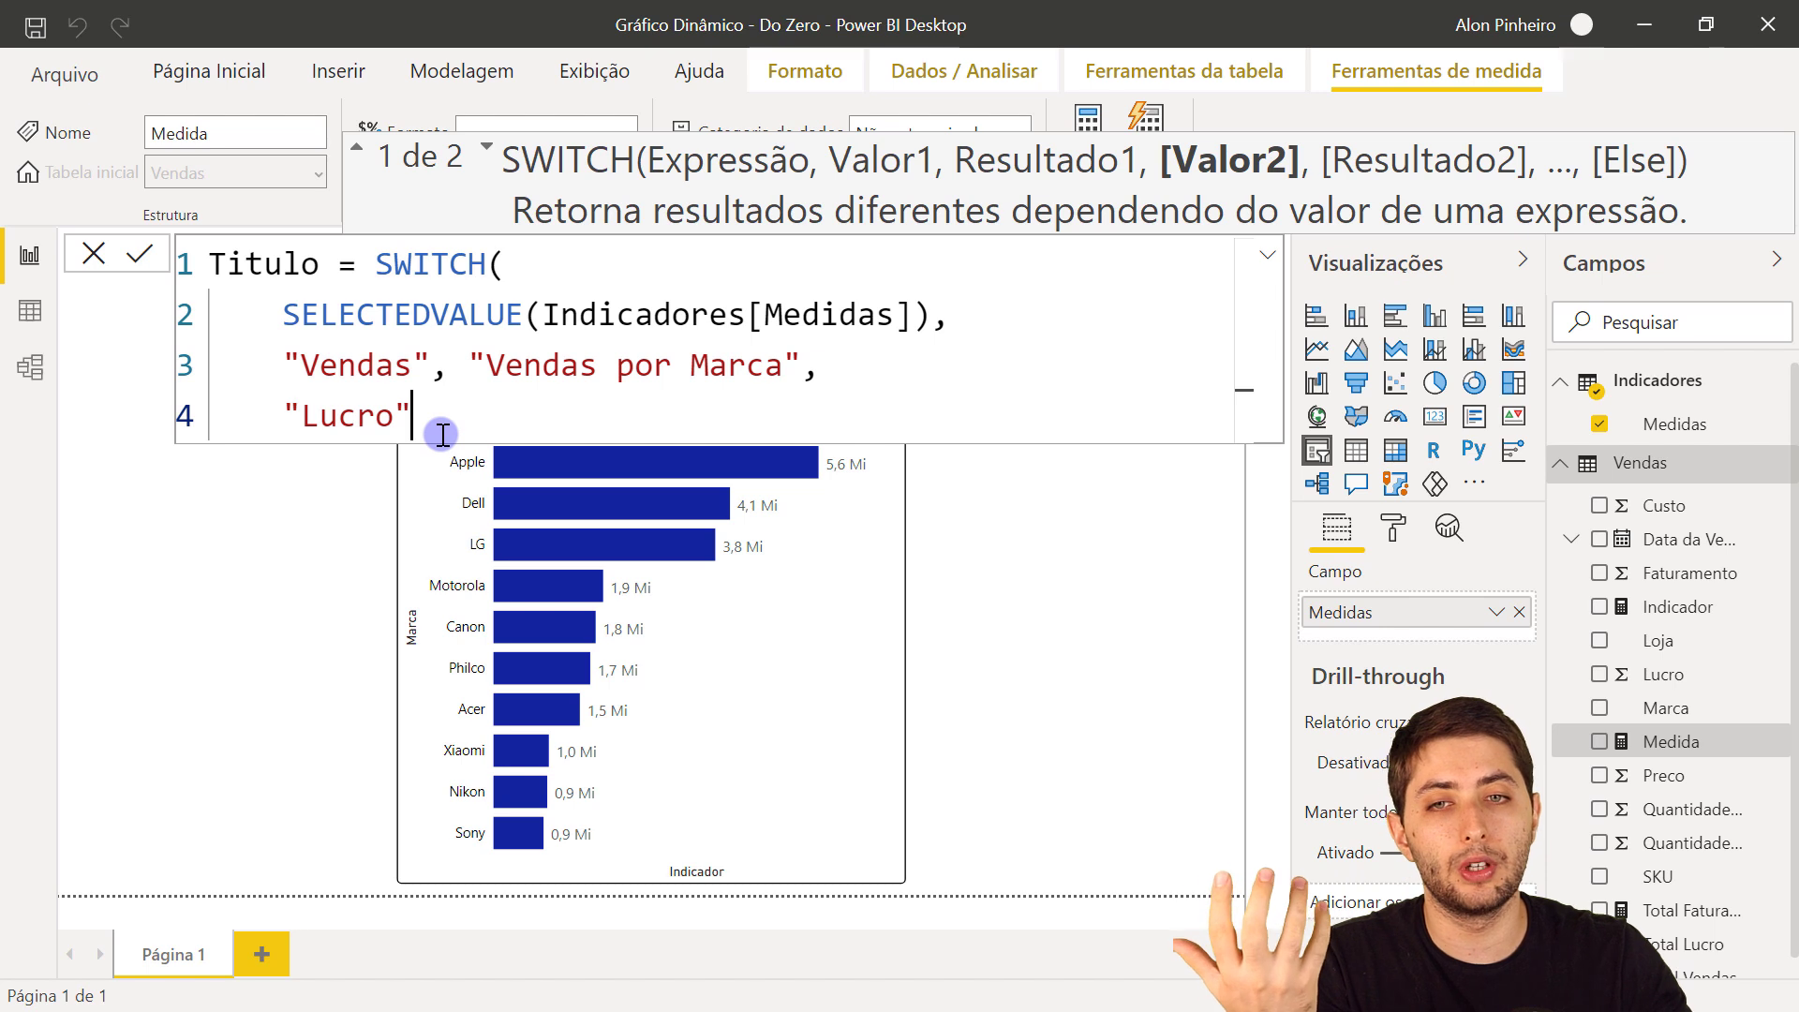
pyautogui.click(413, 368)
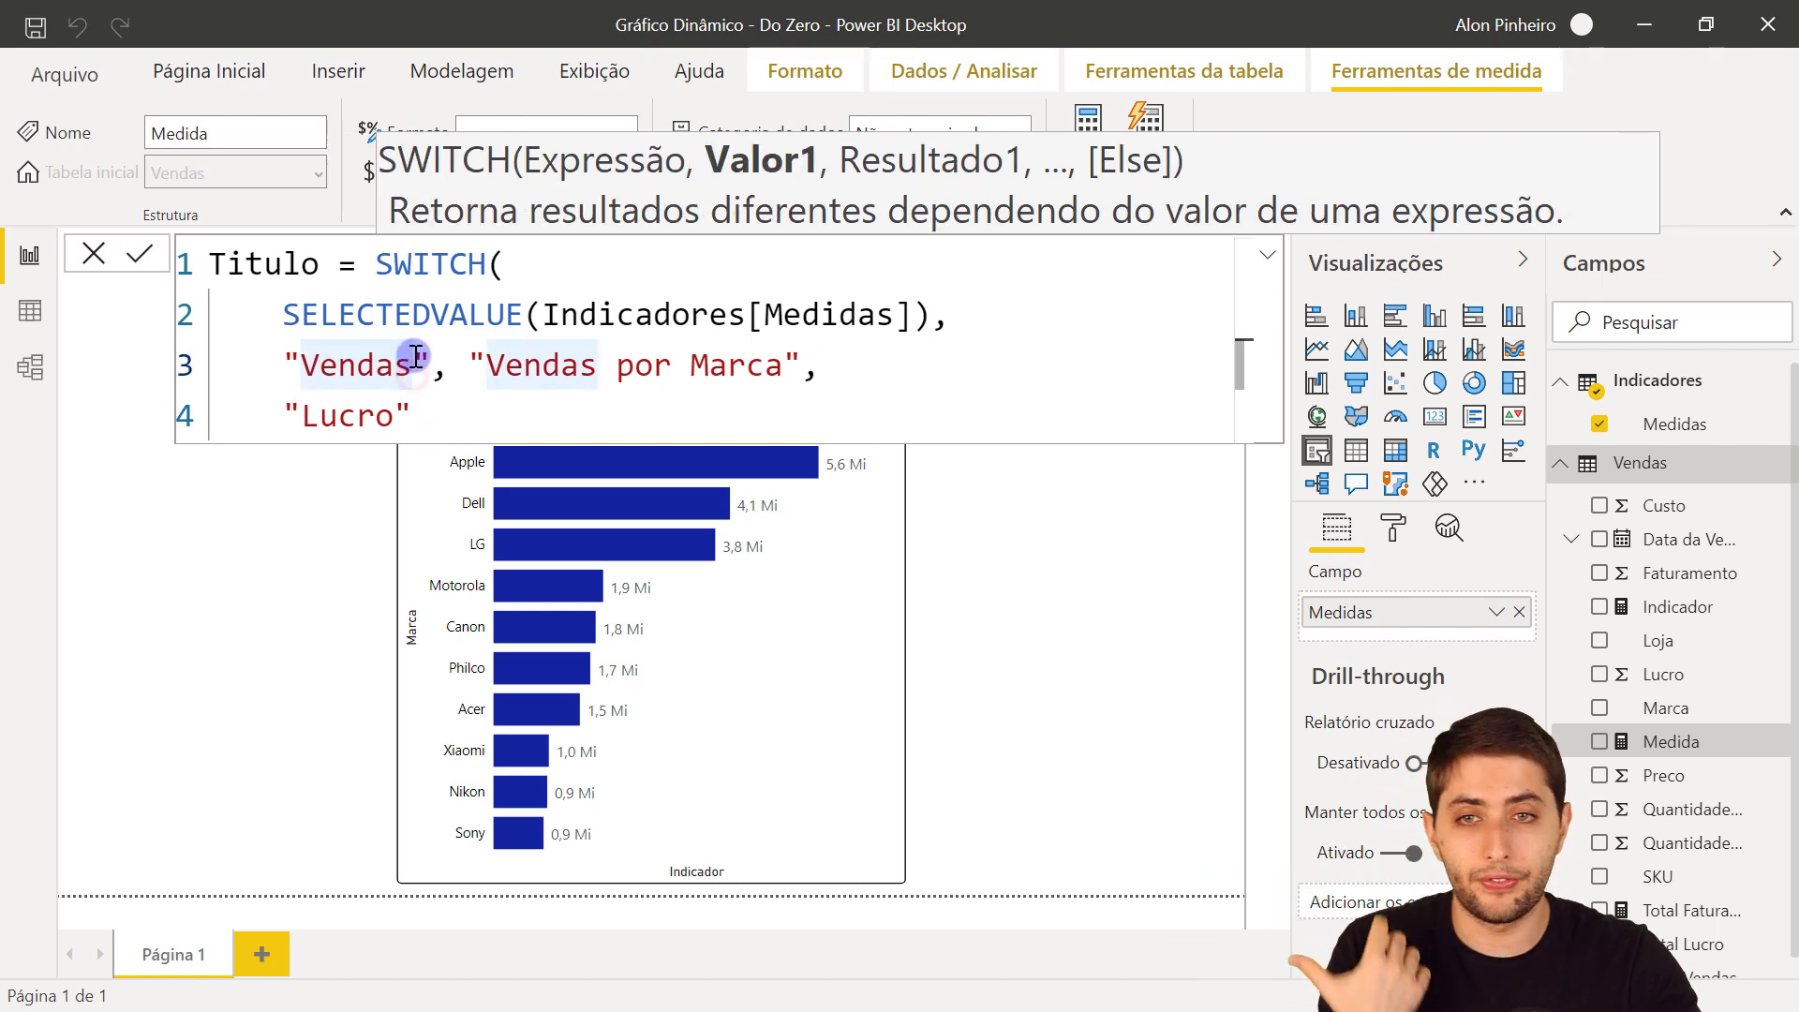
pyautogui.press('BackSpace')
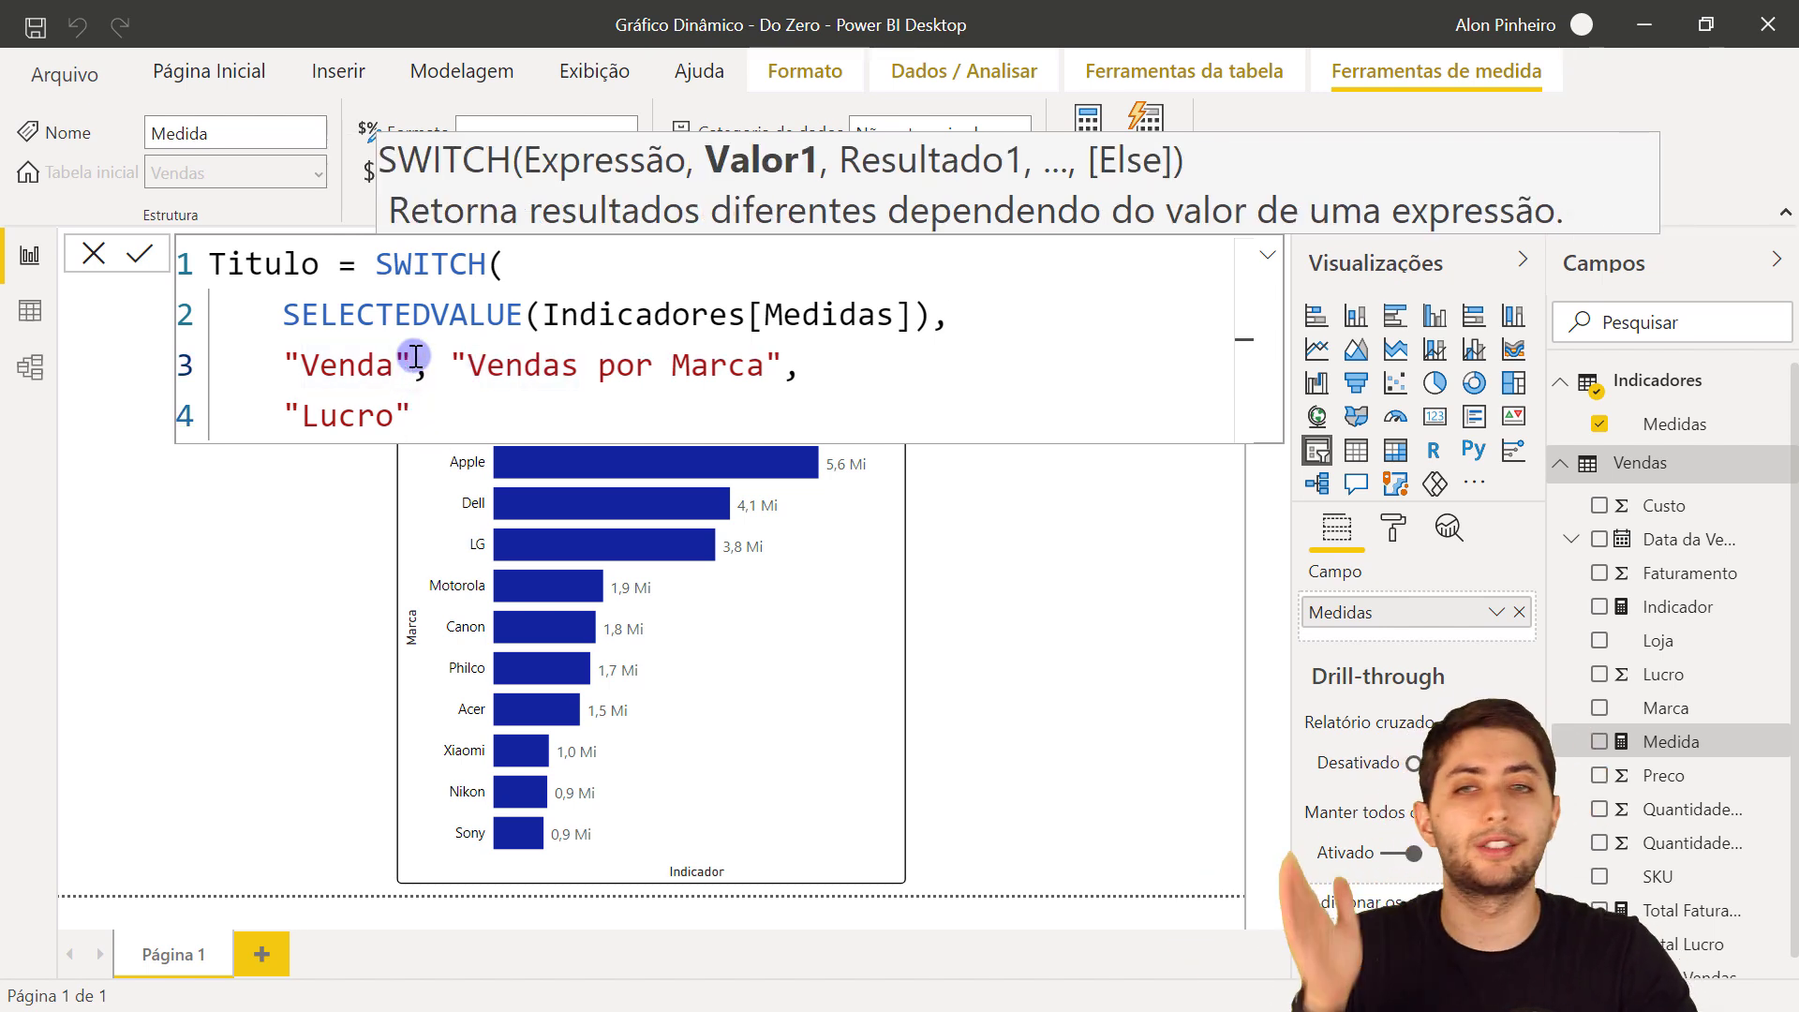
pyautogui.write('s')
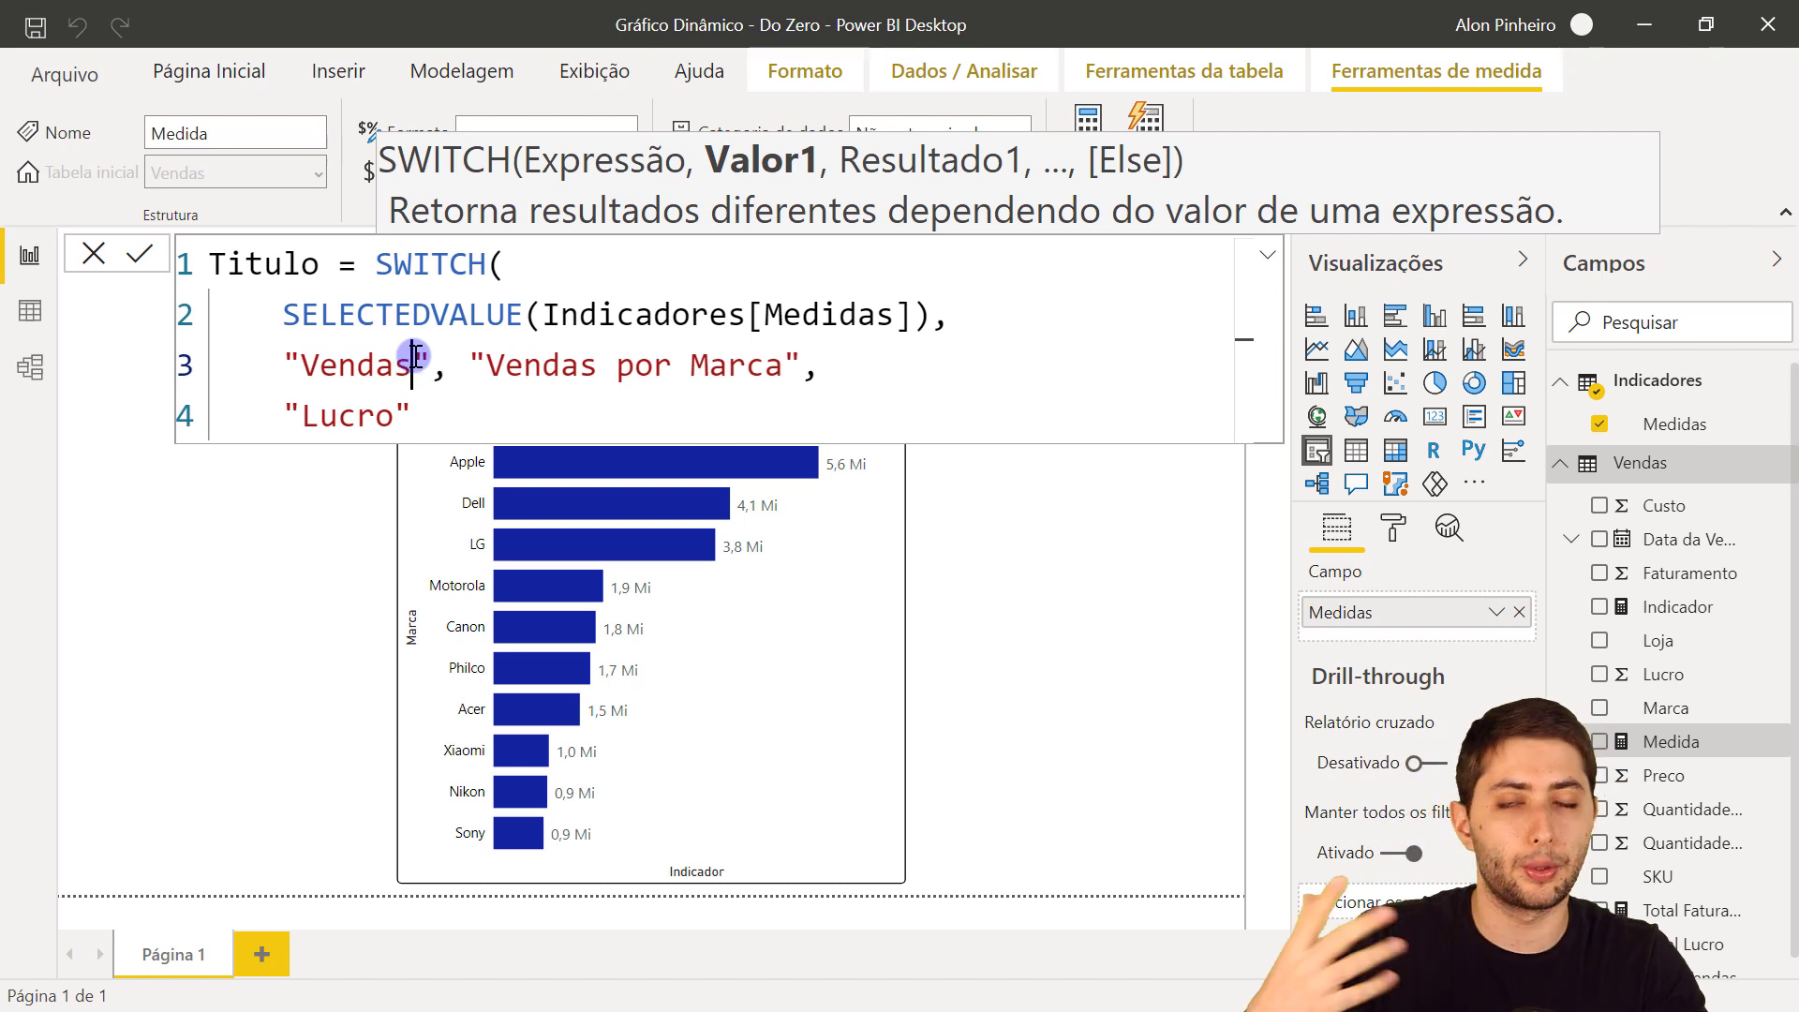
pyautogui.press('Down')
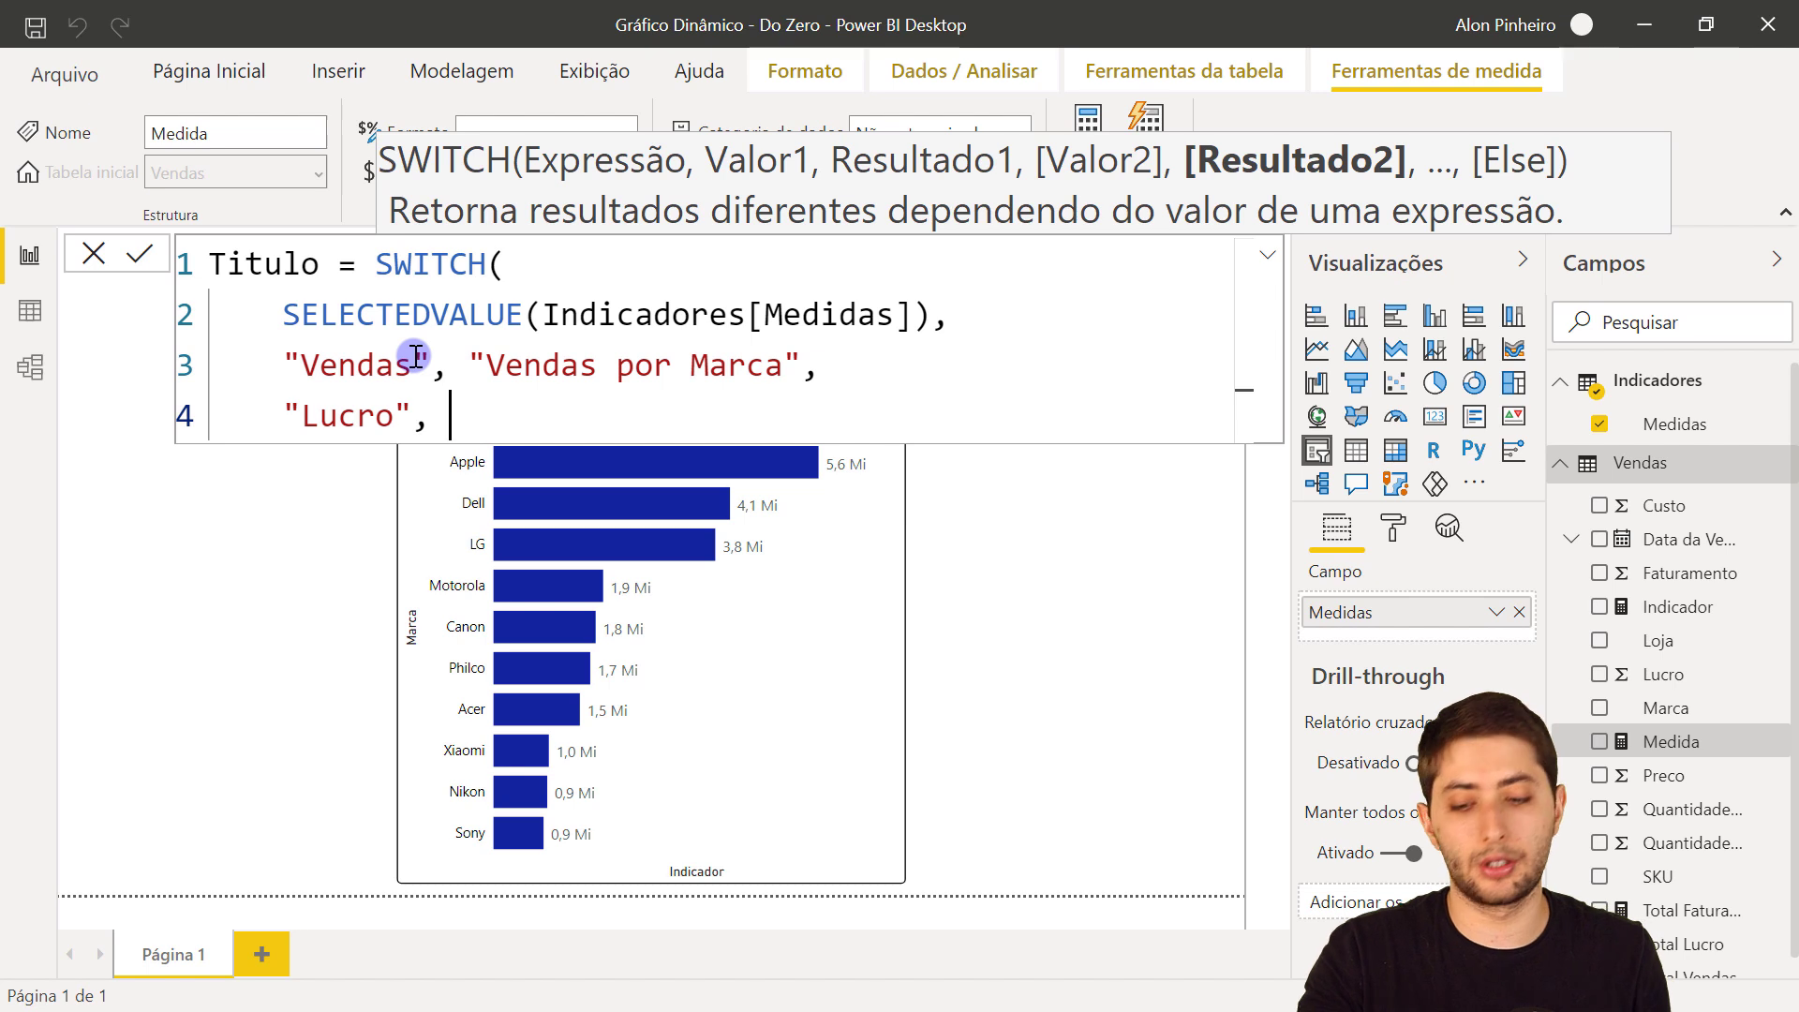
# Step: Make the "Lucro" case return "Lucro por Marca" and open a new line for another case
pyautogui.write(', "Lucro ')
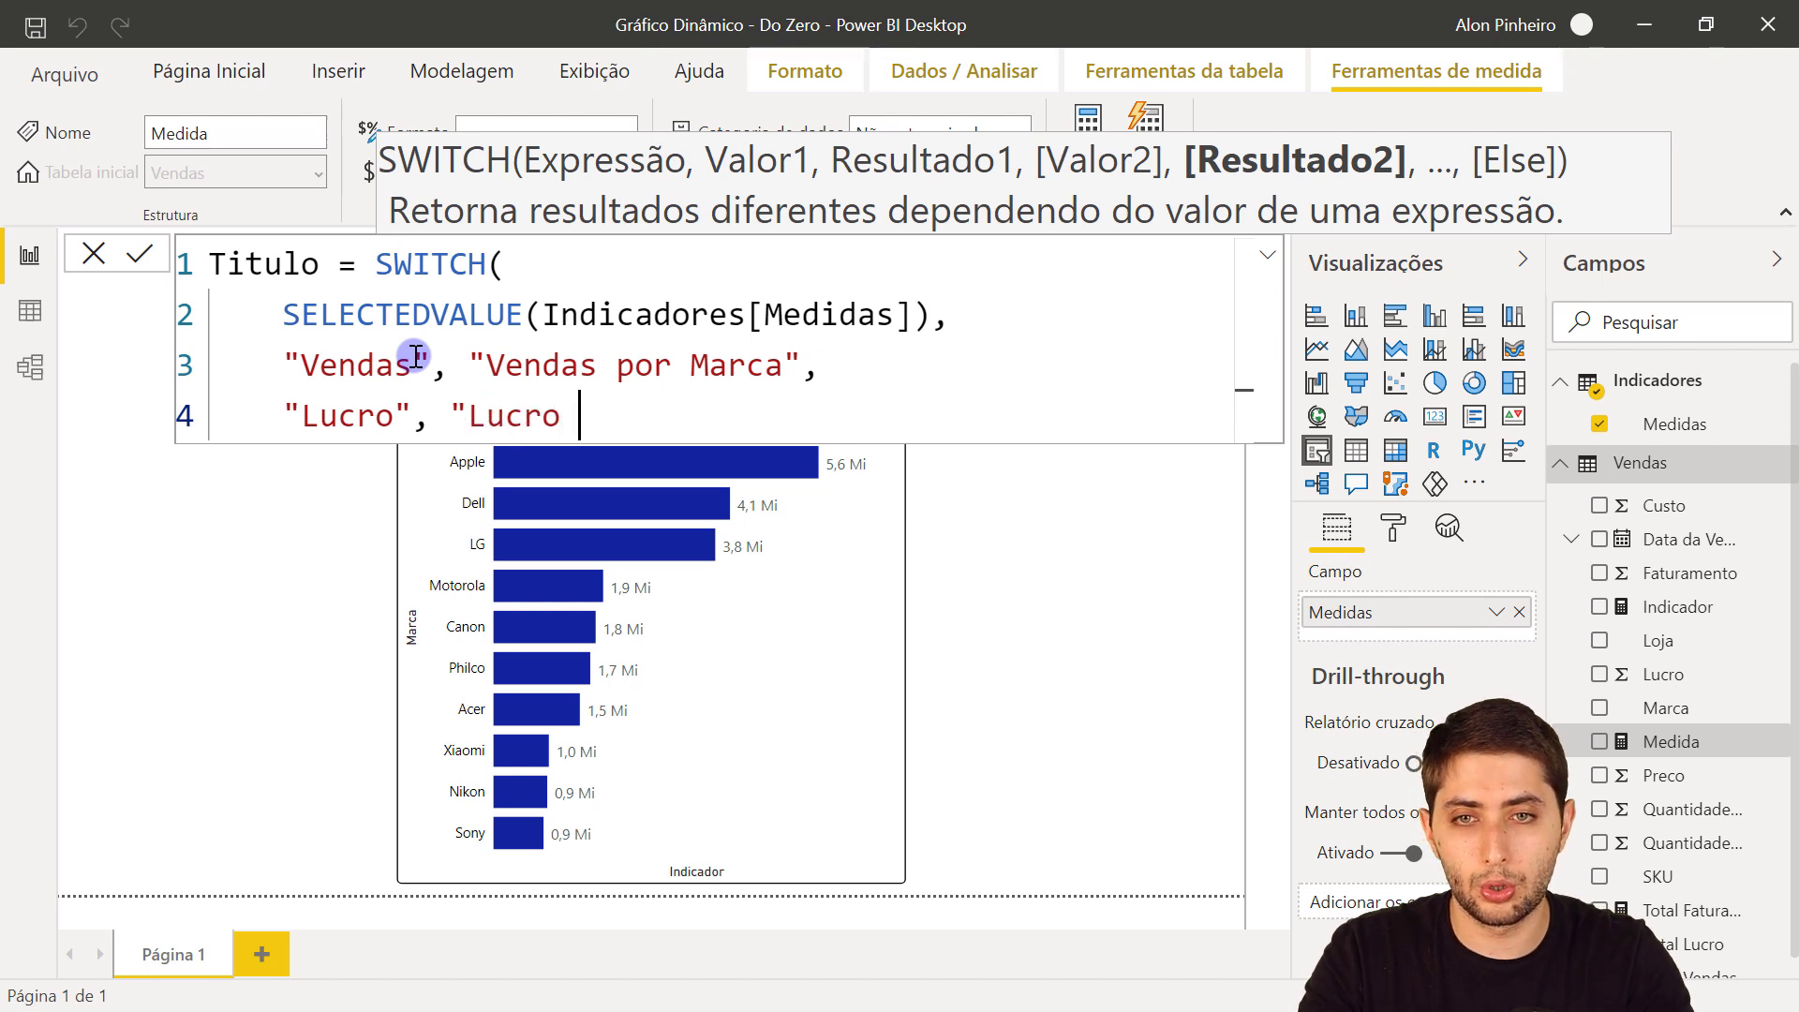
pyautogui.write('por Marca"')
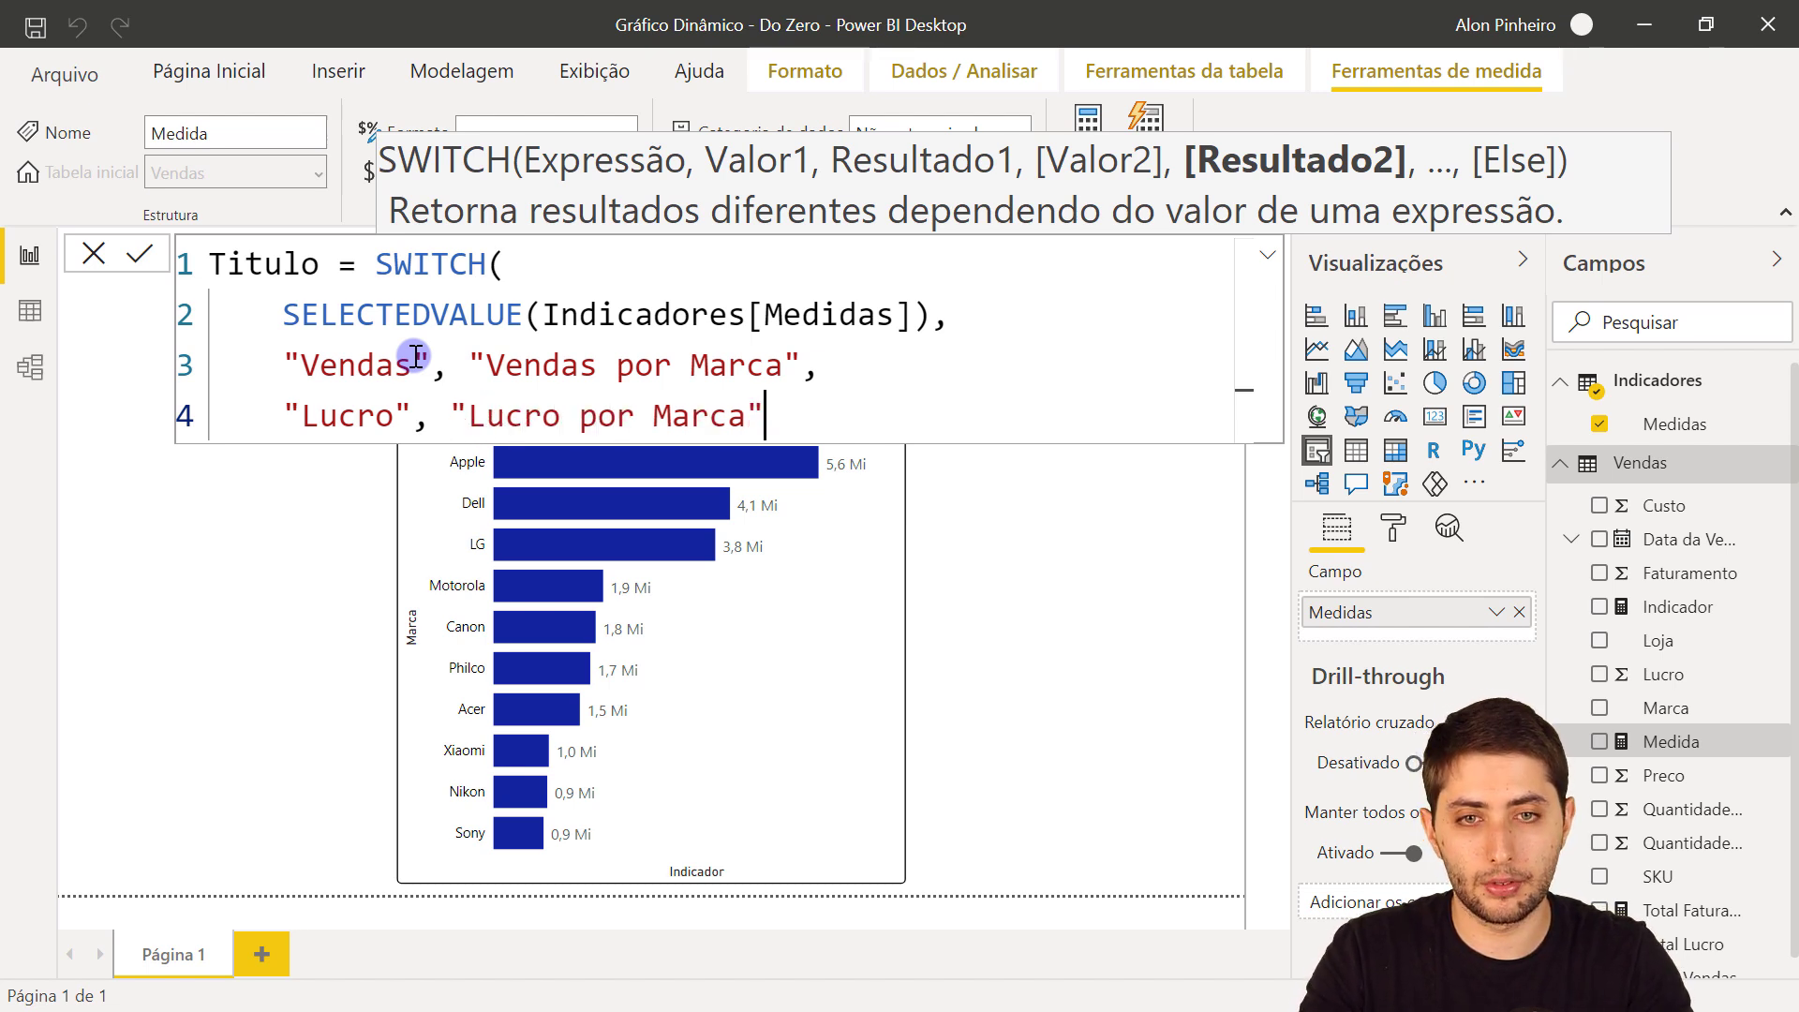
pyautogui.write(',')
pyautogui.press('Return')
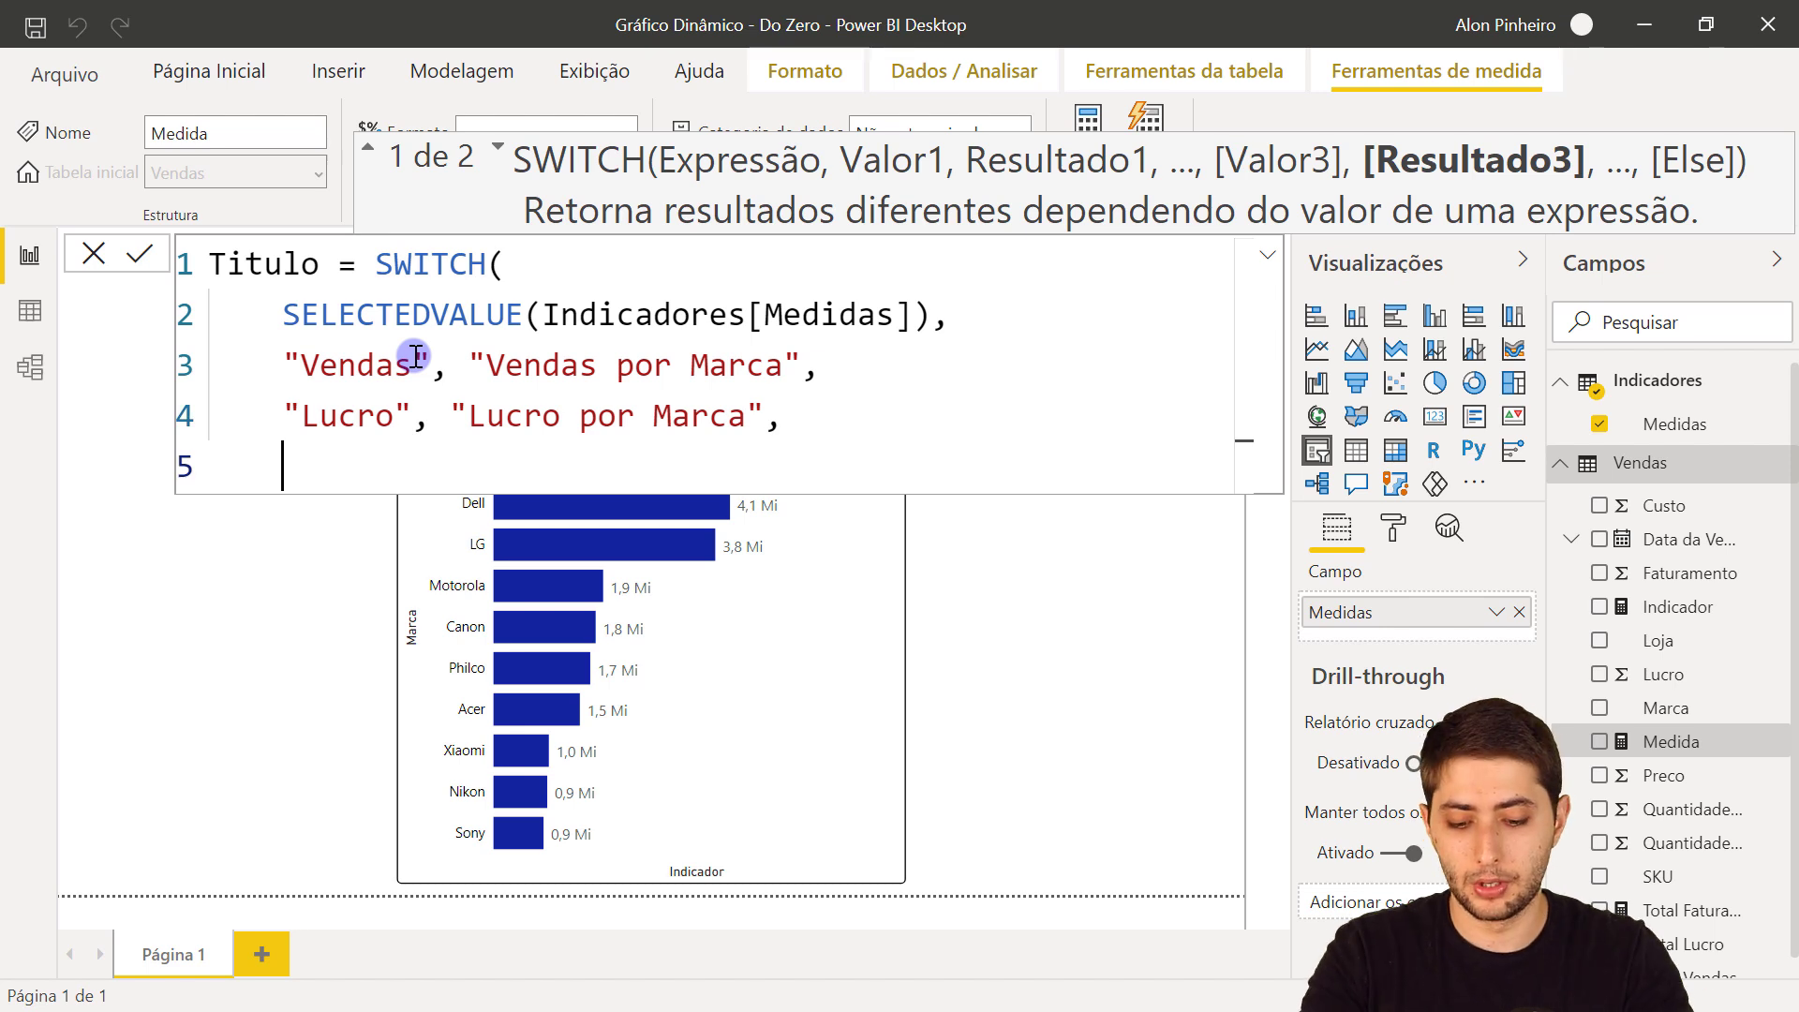
# Step: Add the "Faturamento" case returning "Faturamento por Marca" as the third case of the SWITCH
pyautogui.write('"Faturamento", "Faturamento')
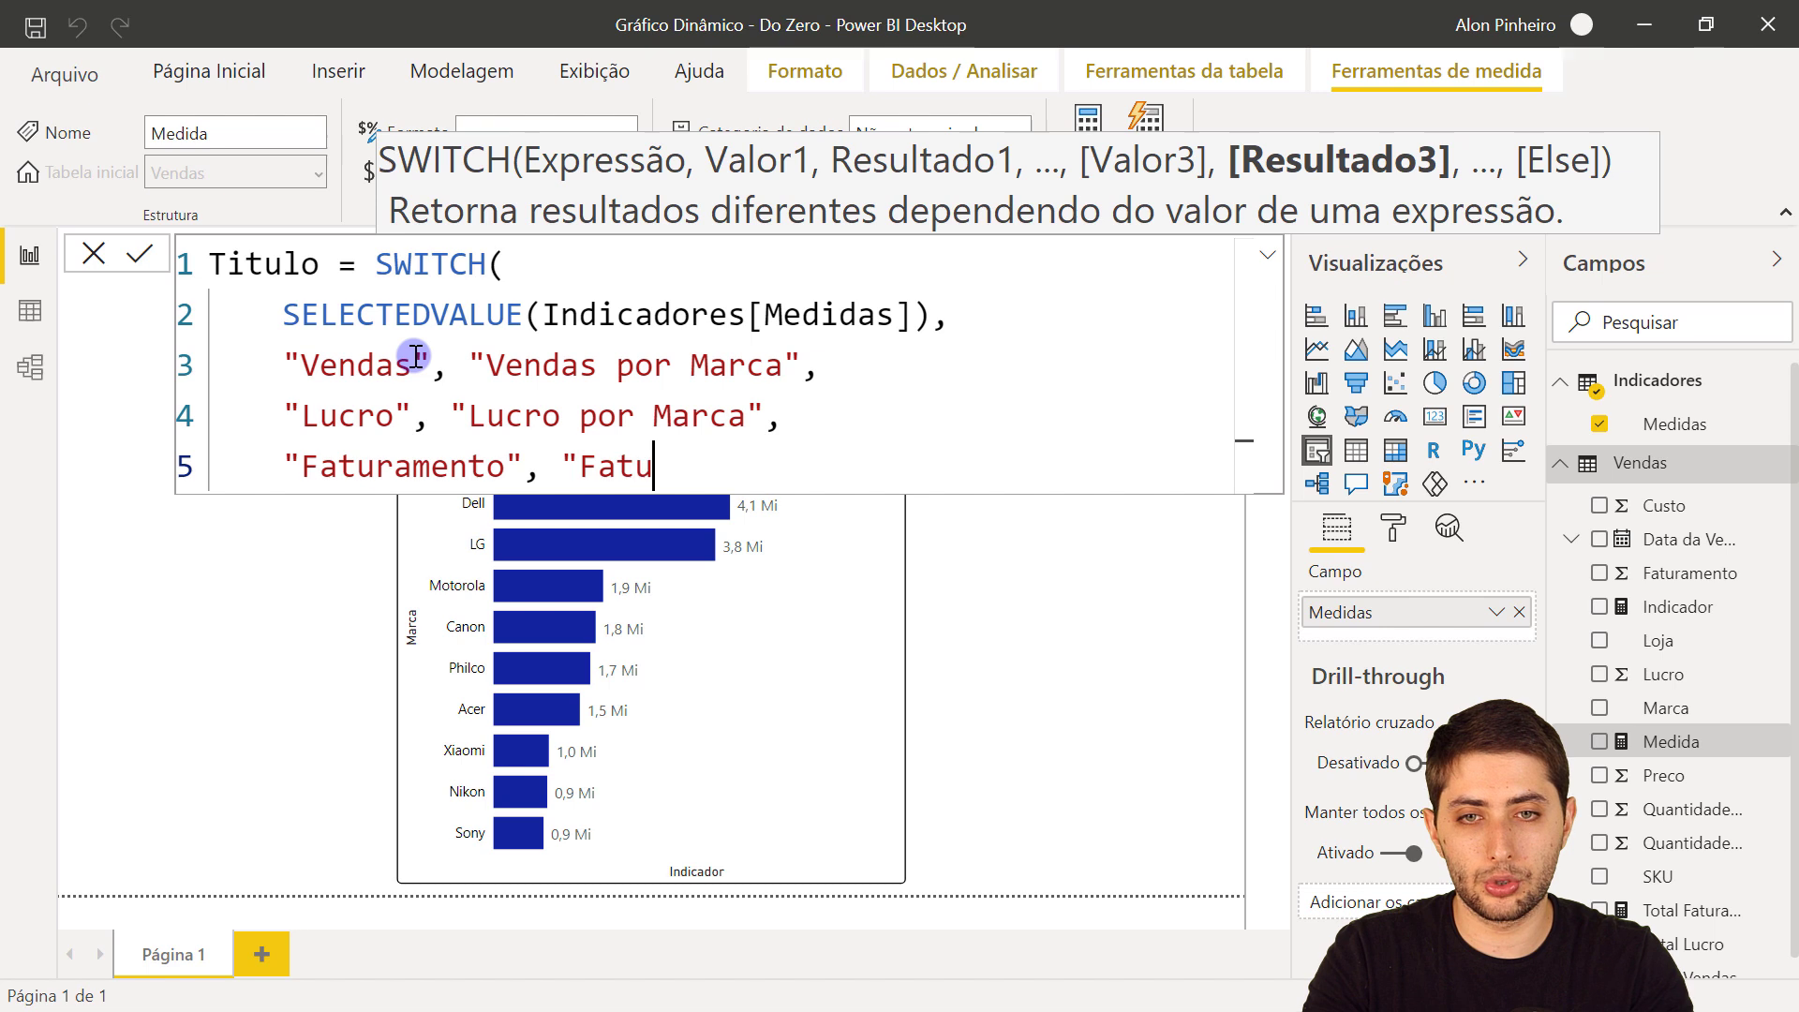
pyautogui.write('Marca')
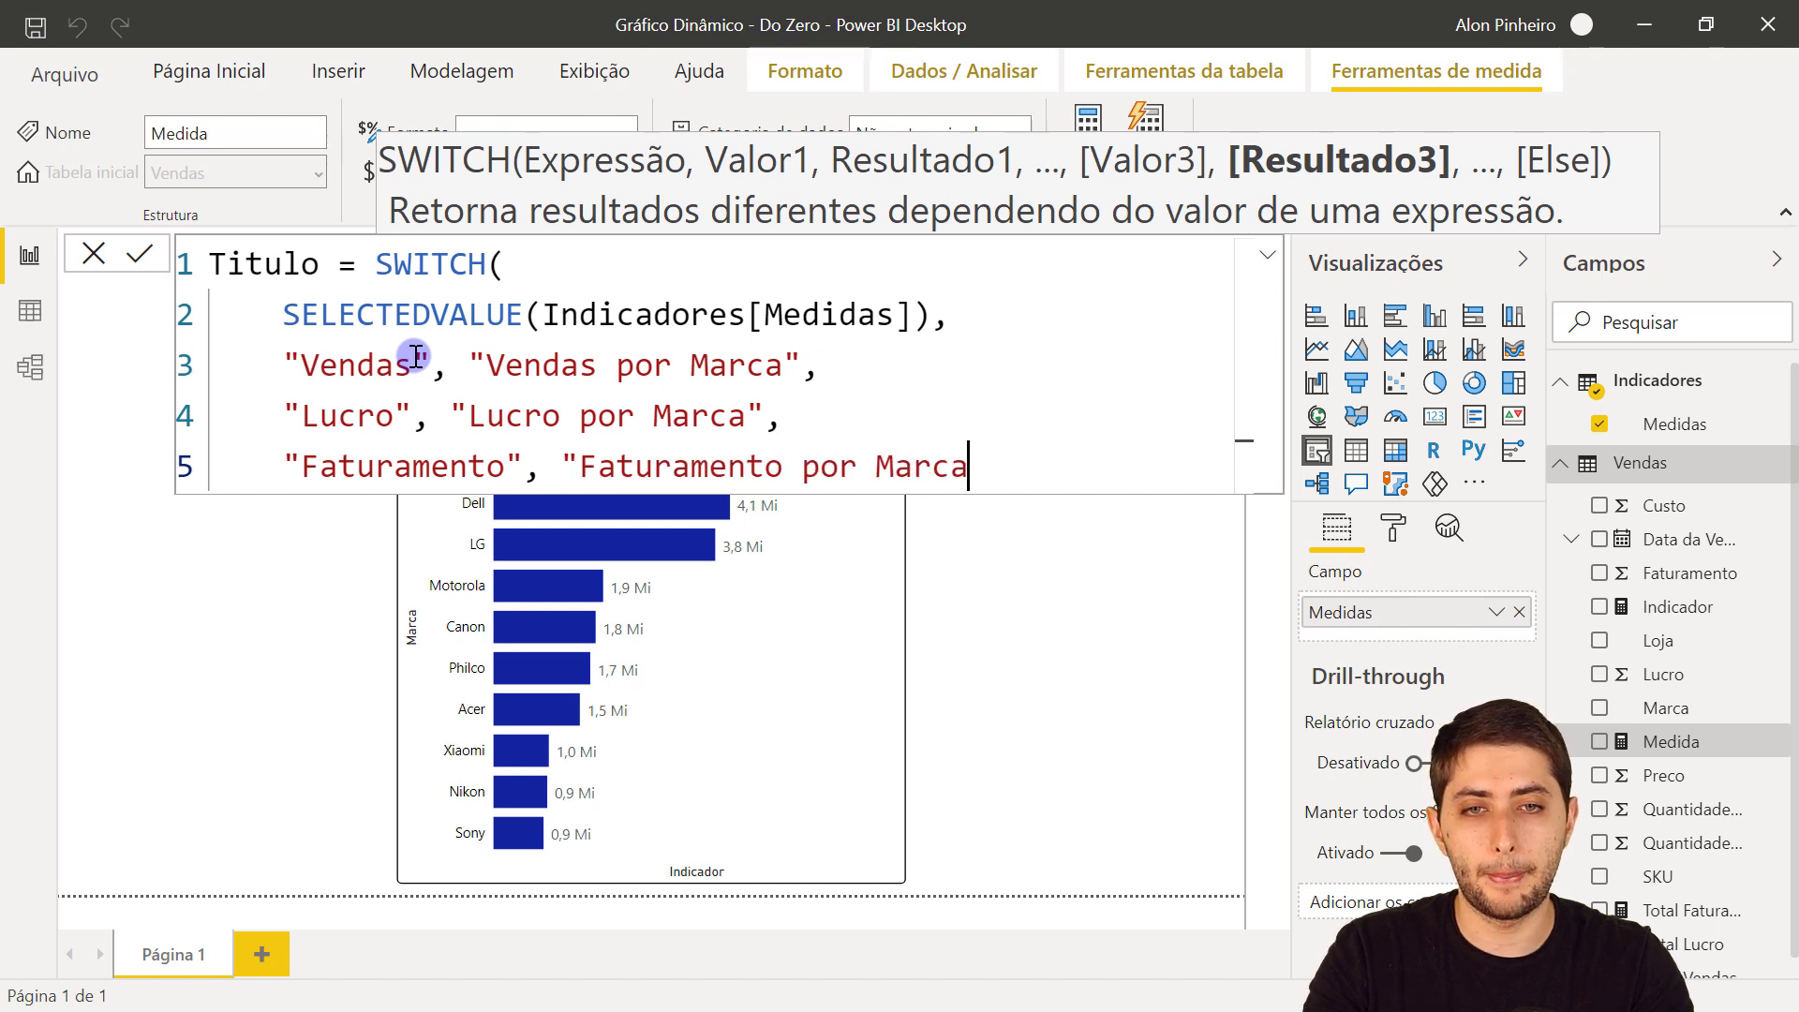
pyautogui.write('",')
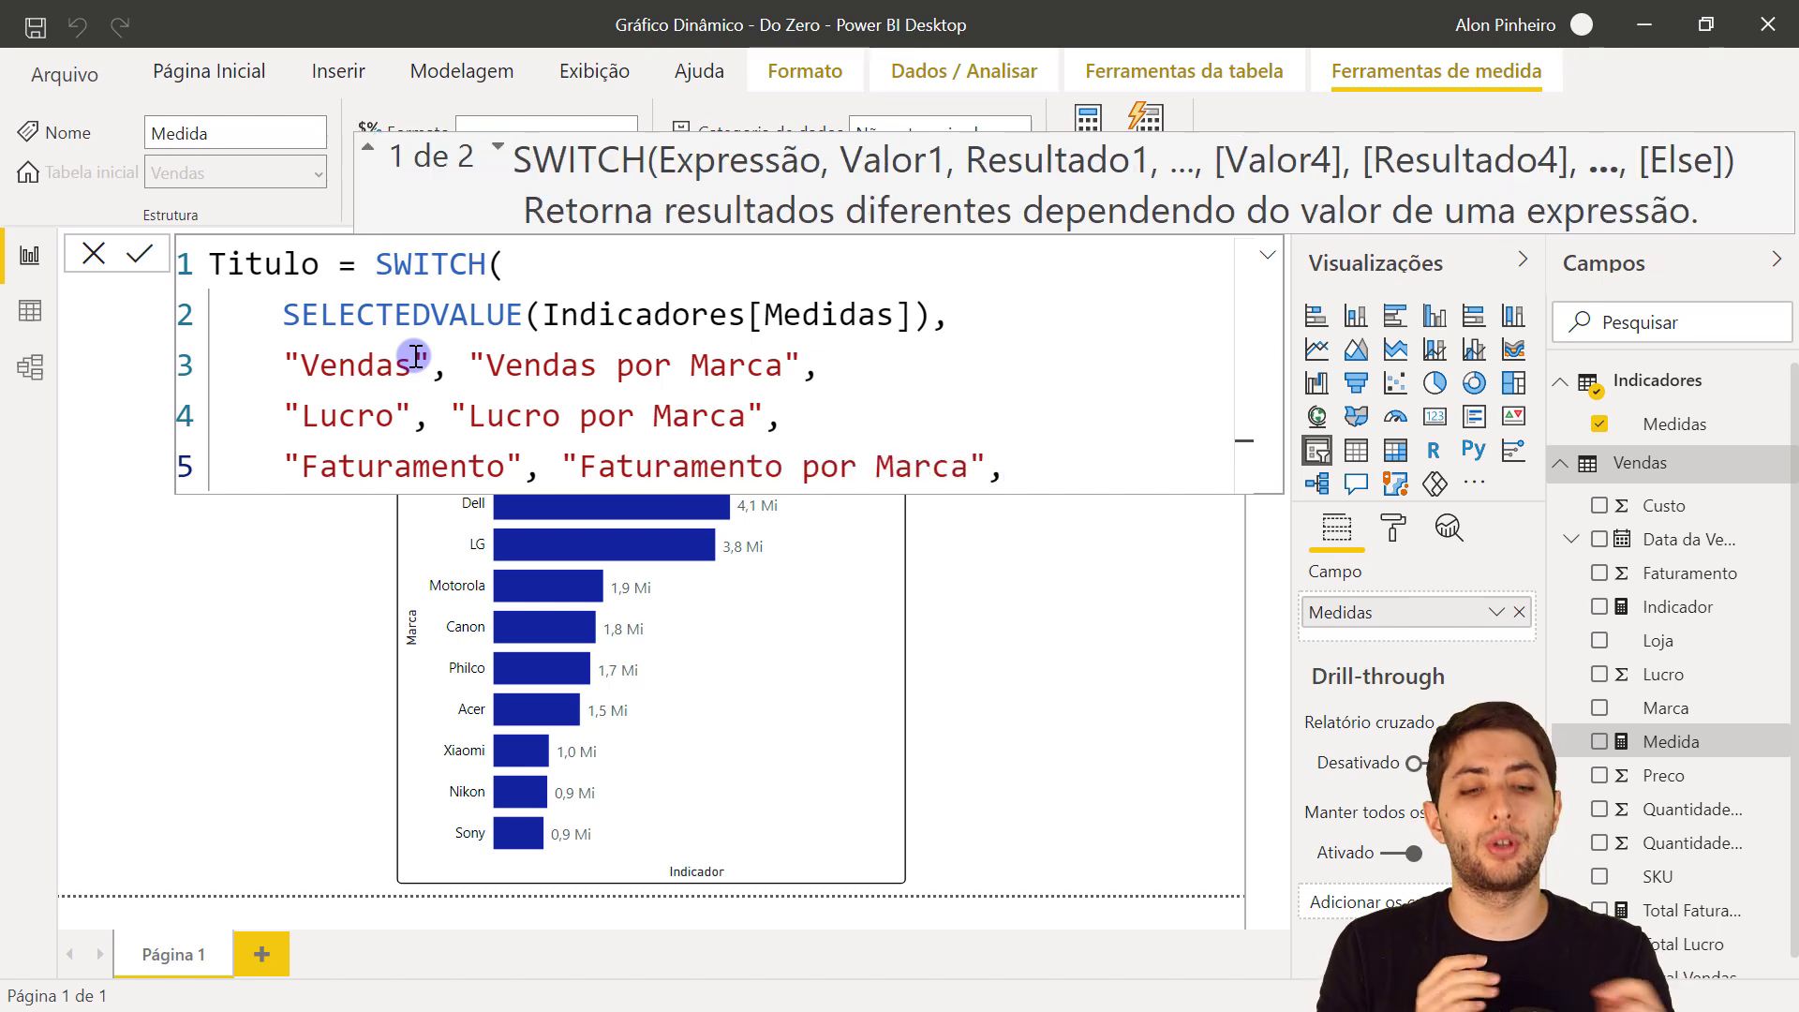
pyautogui.press('BackSpace')
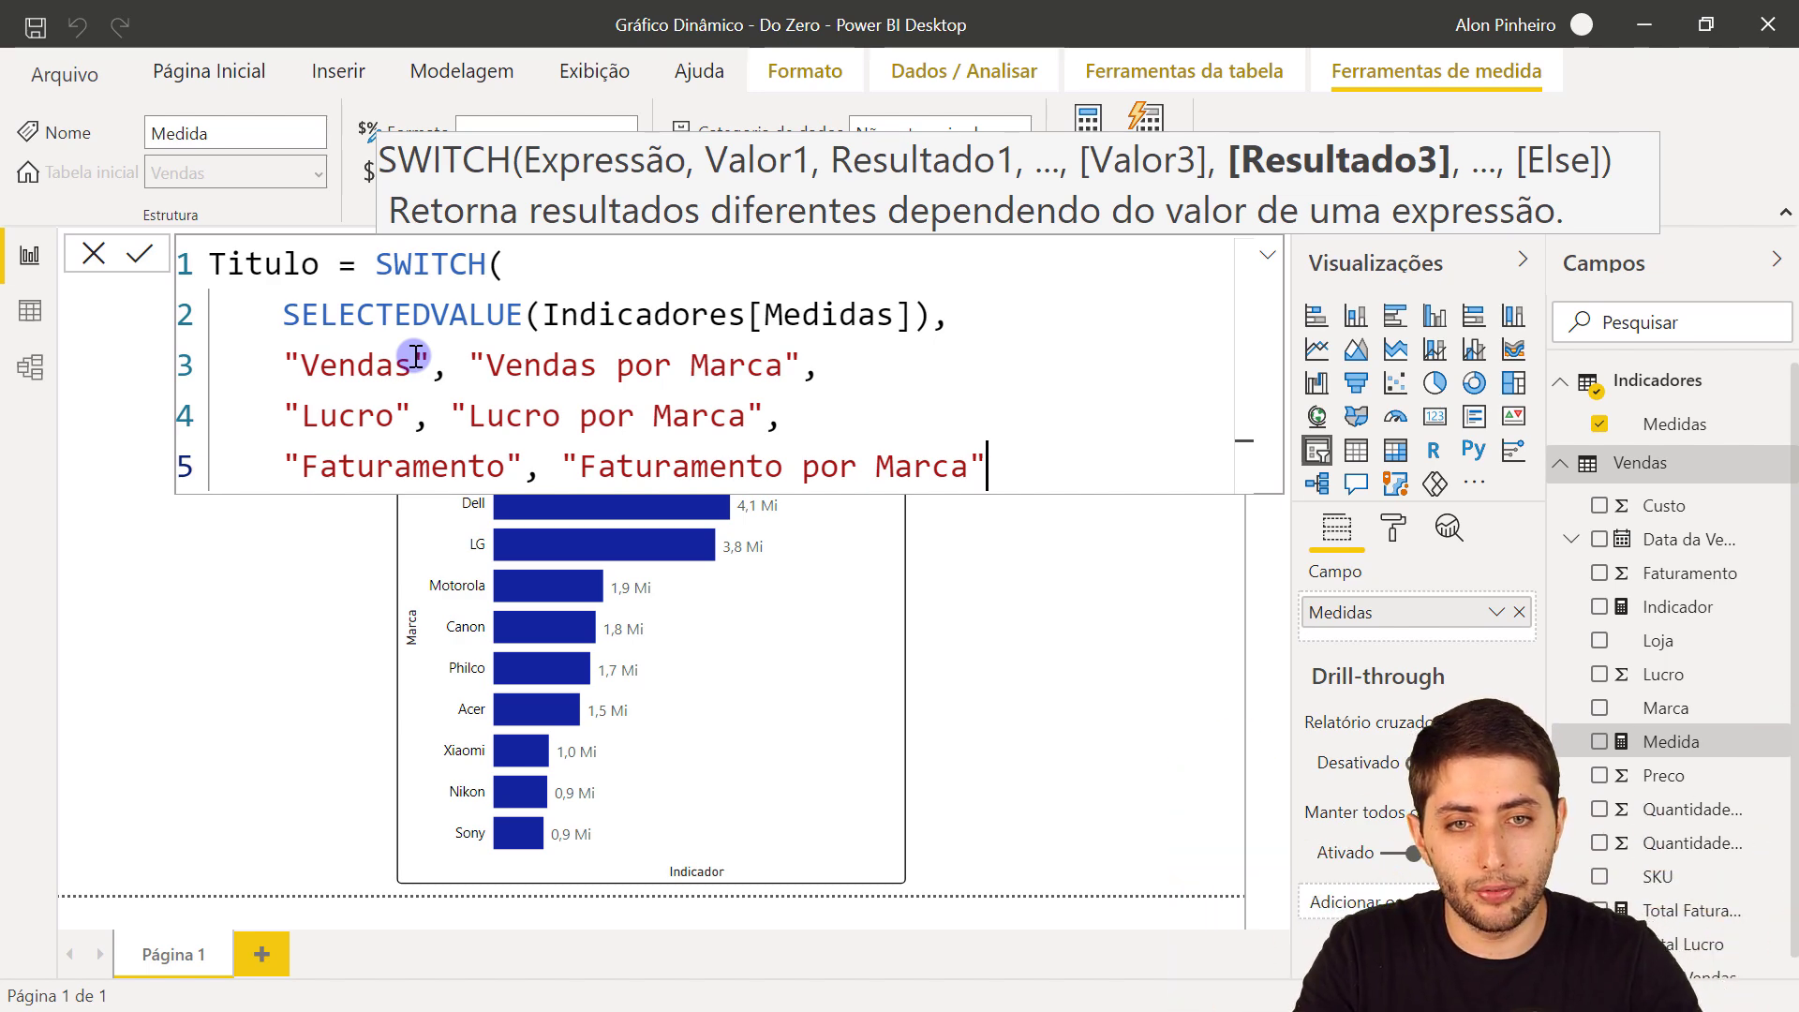
pyautogui.write(',')
pyautogui.press('Return')
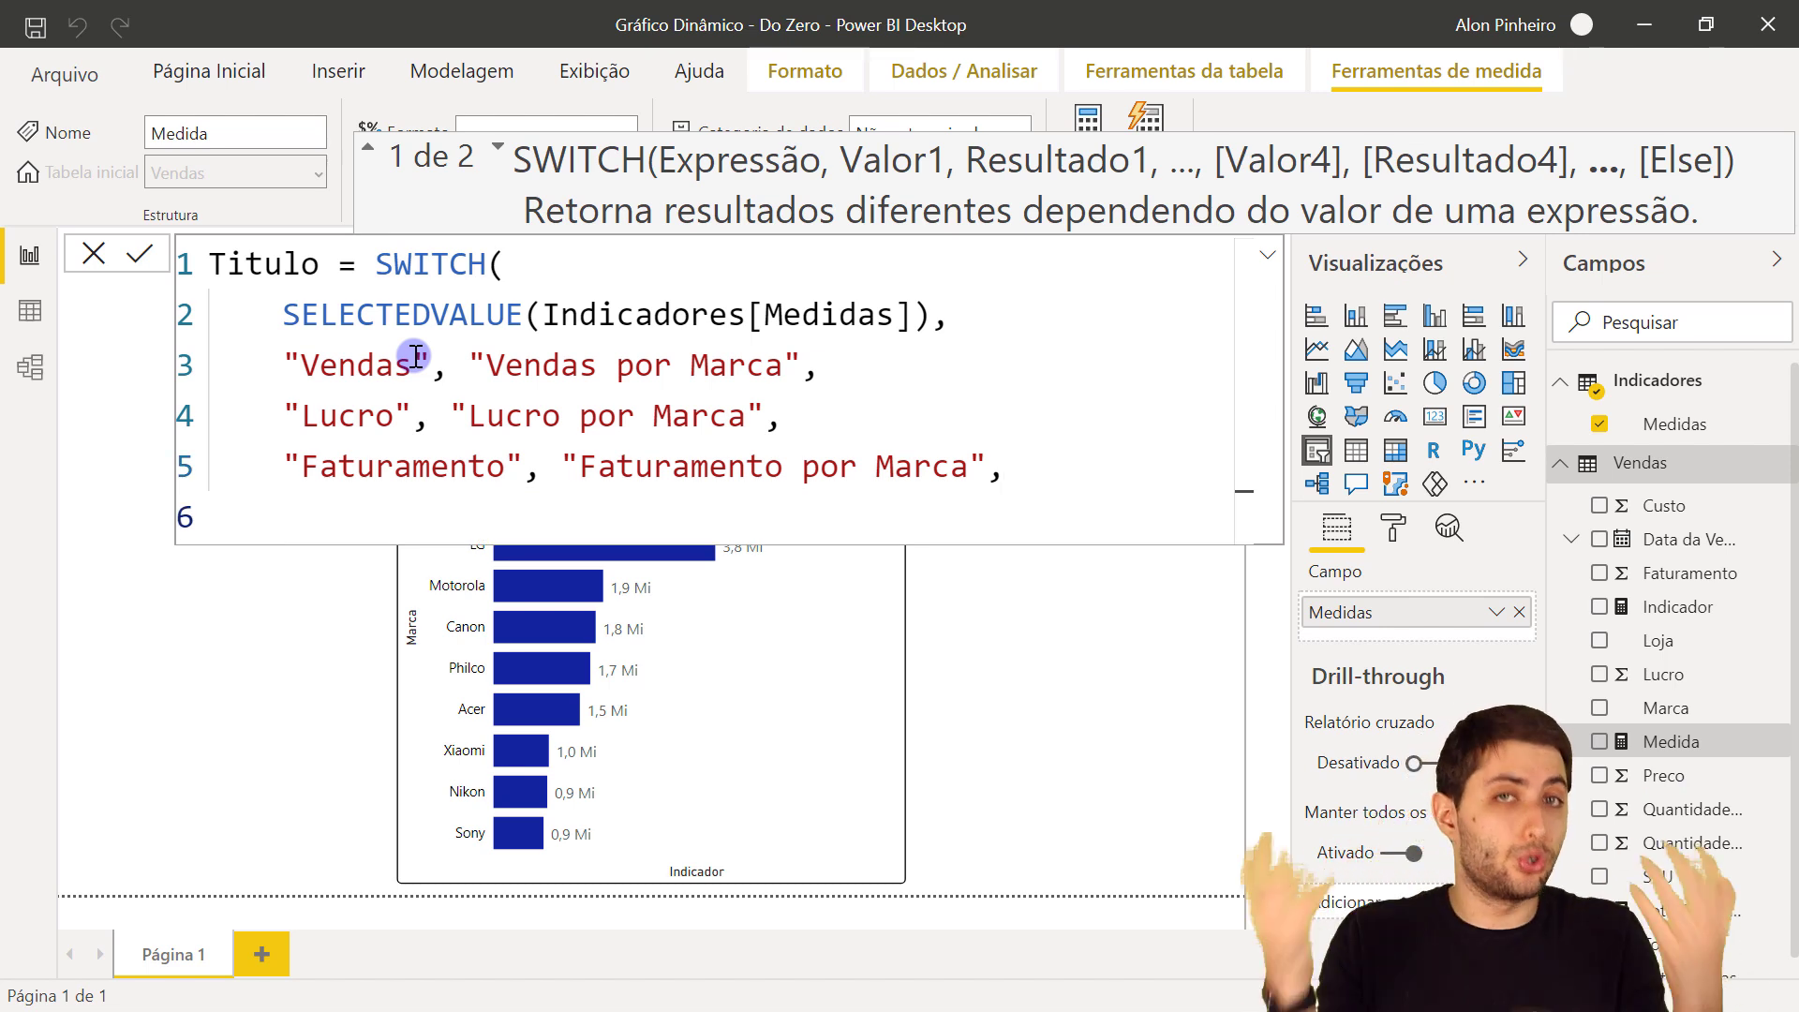
# Step: Add "Faturamento por Marca" as the SWITCH default result, close the function and commit the Titulo measure
pyautogui.write('"Faturamento p')
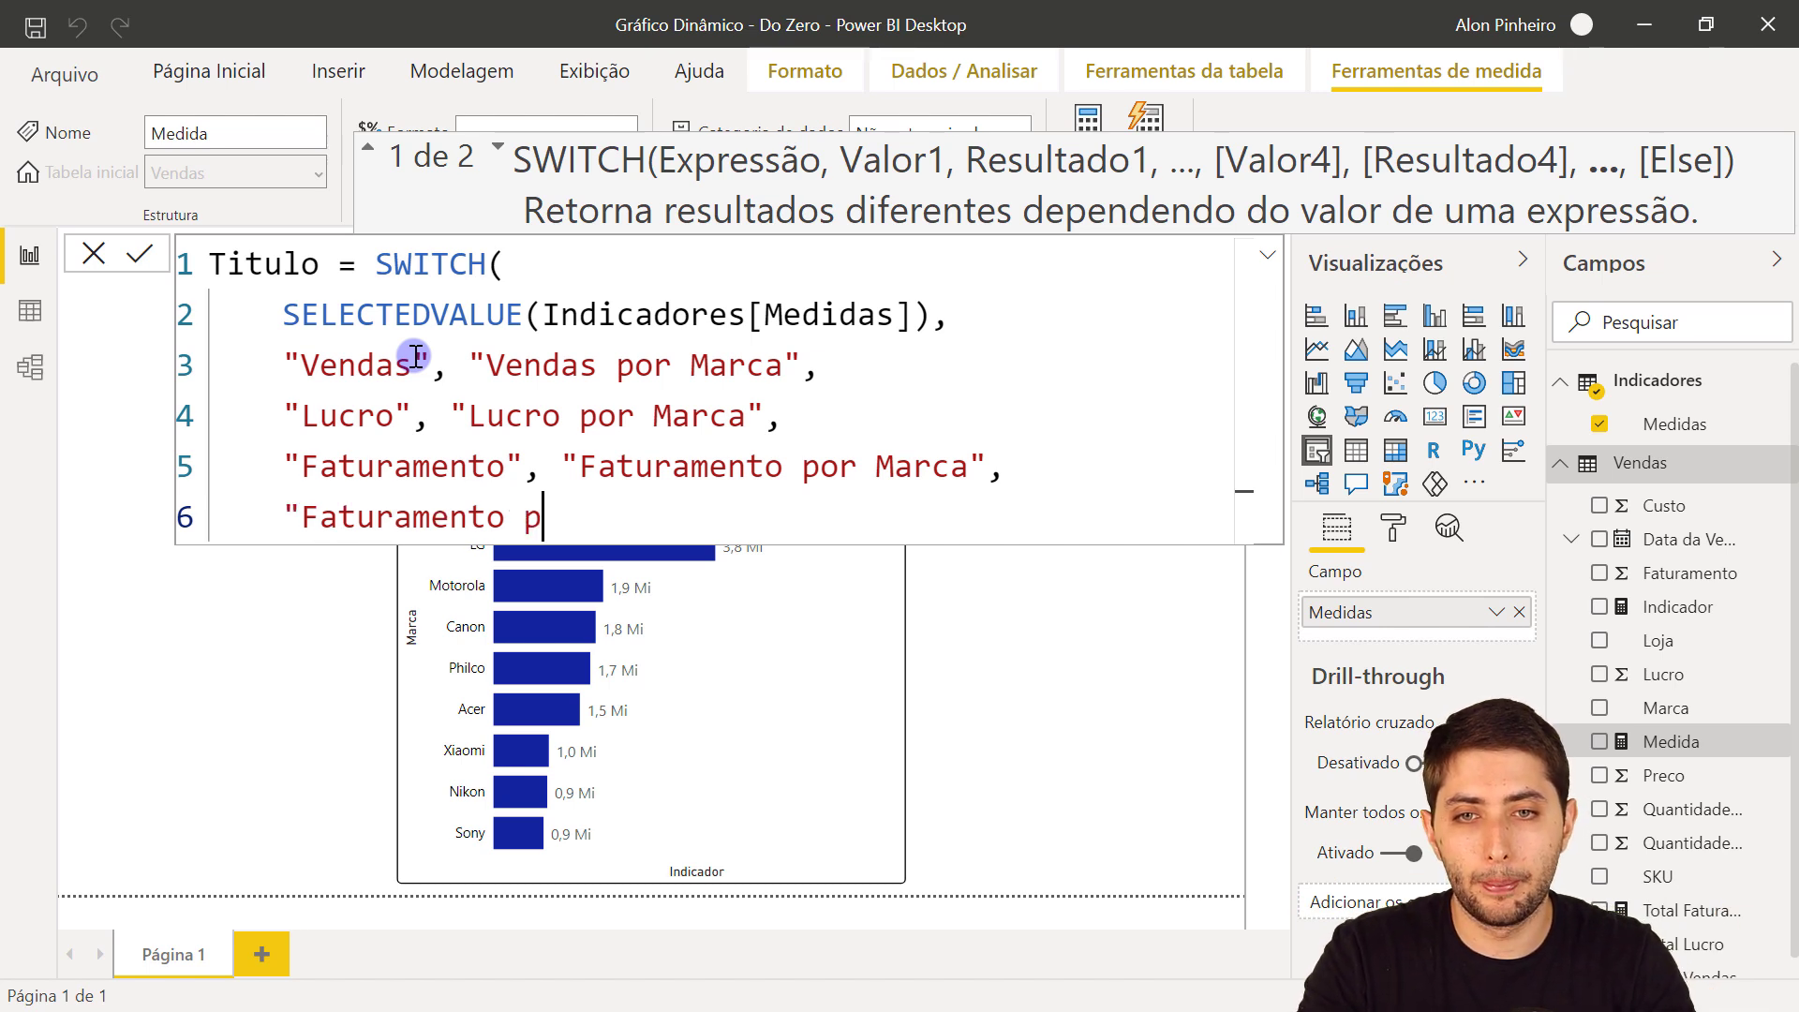
pyautogui.write('or Marca"')
pyautogui.press('Return')
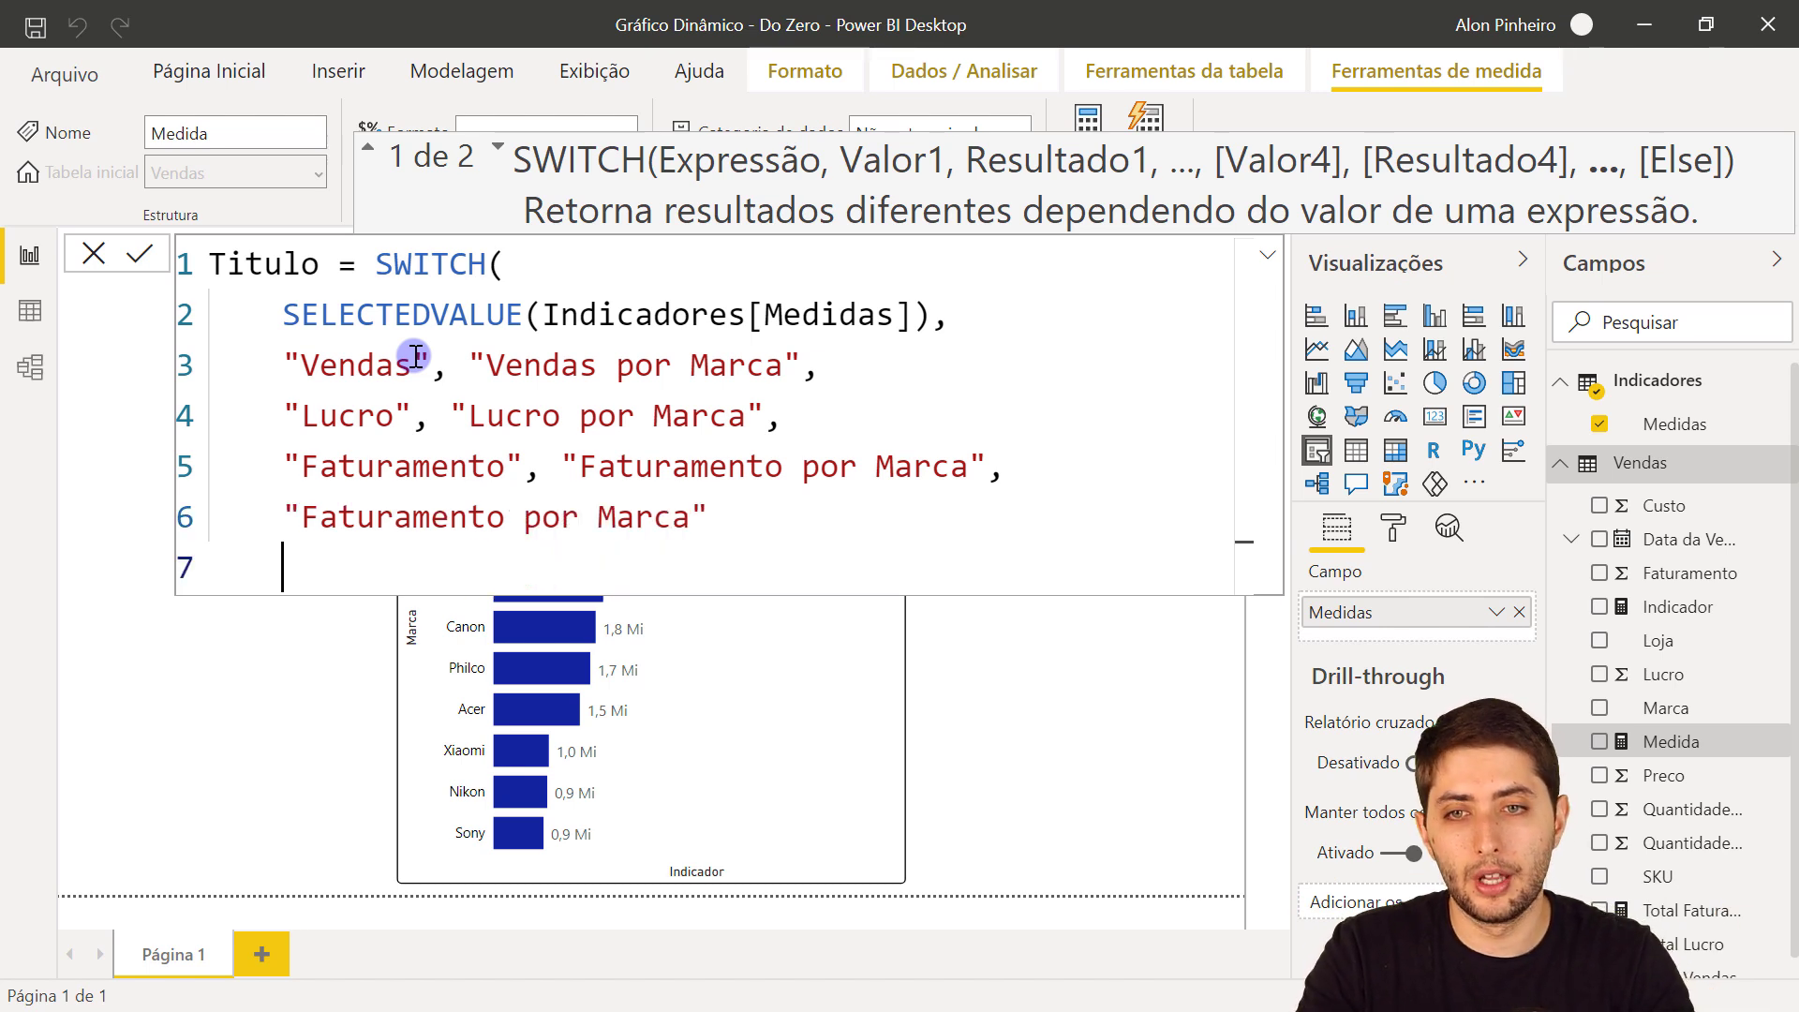
pyautogui.write(')')
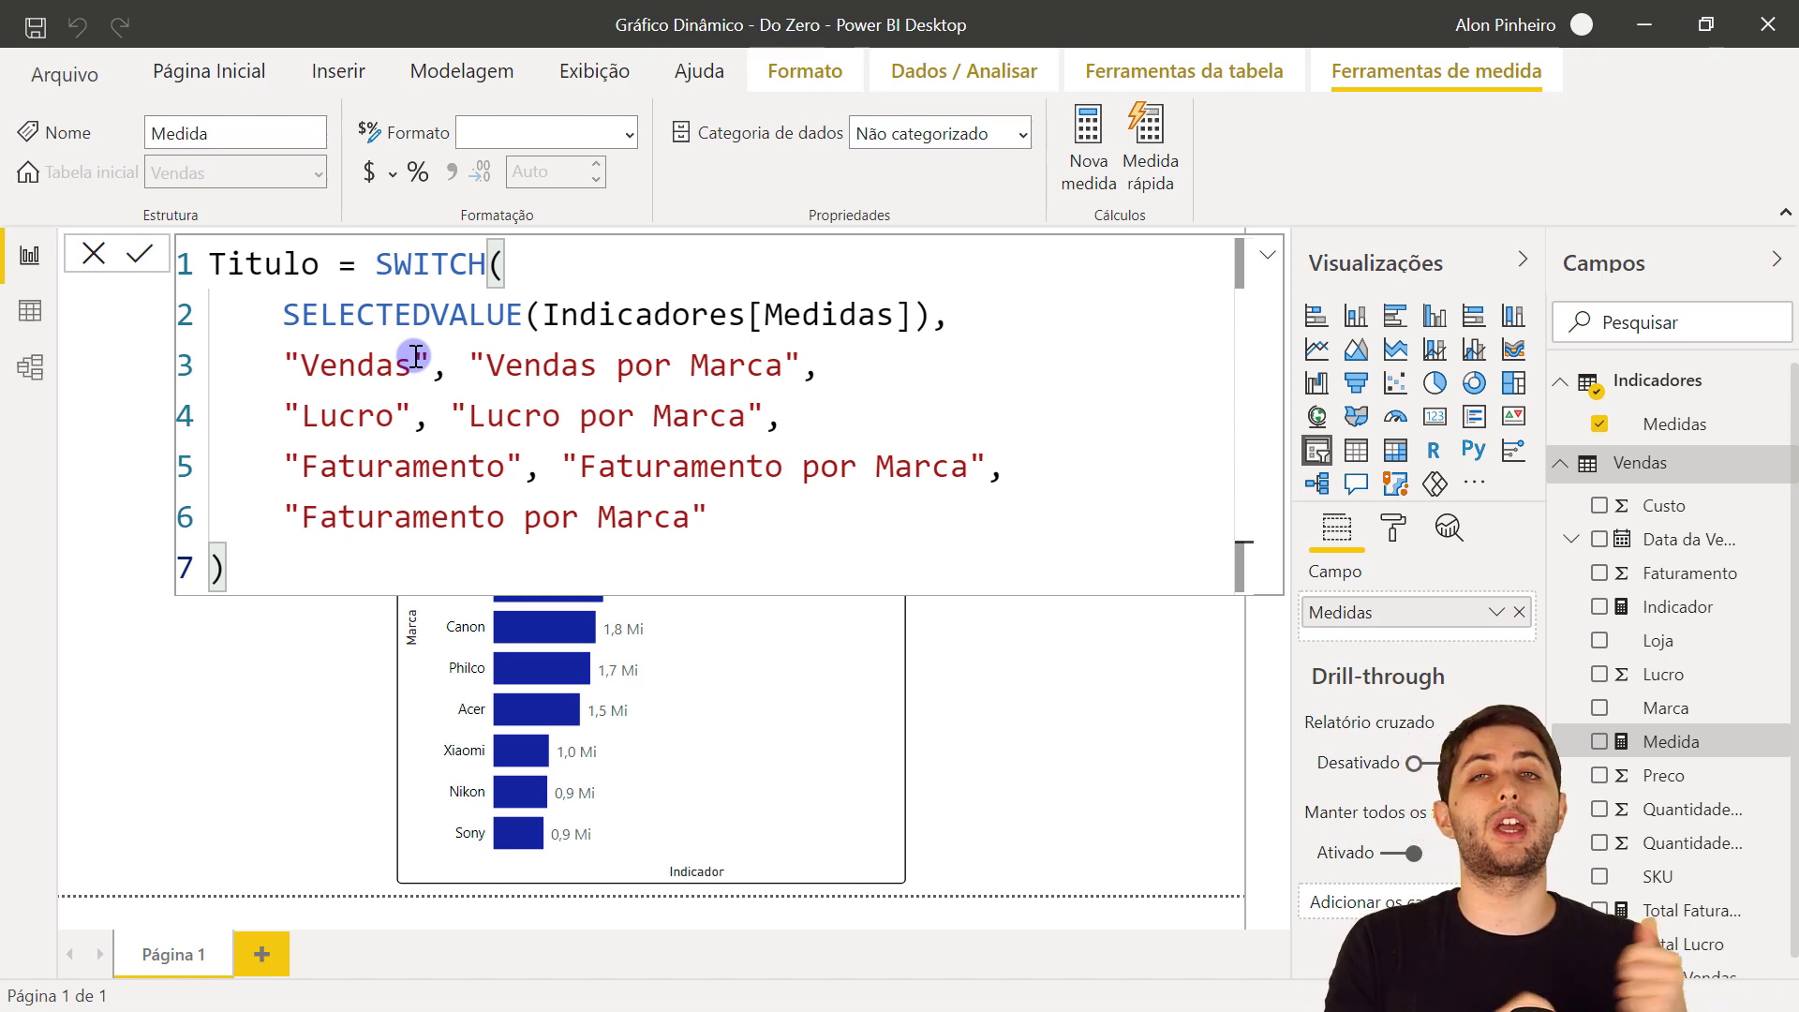
pyautogui.press('Return')
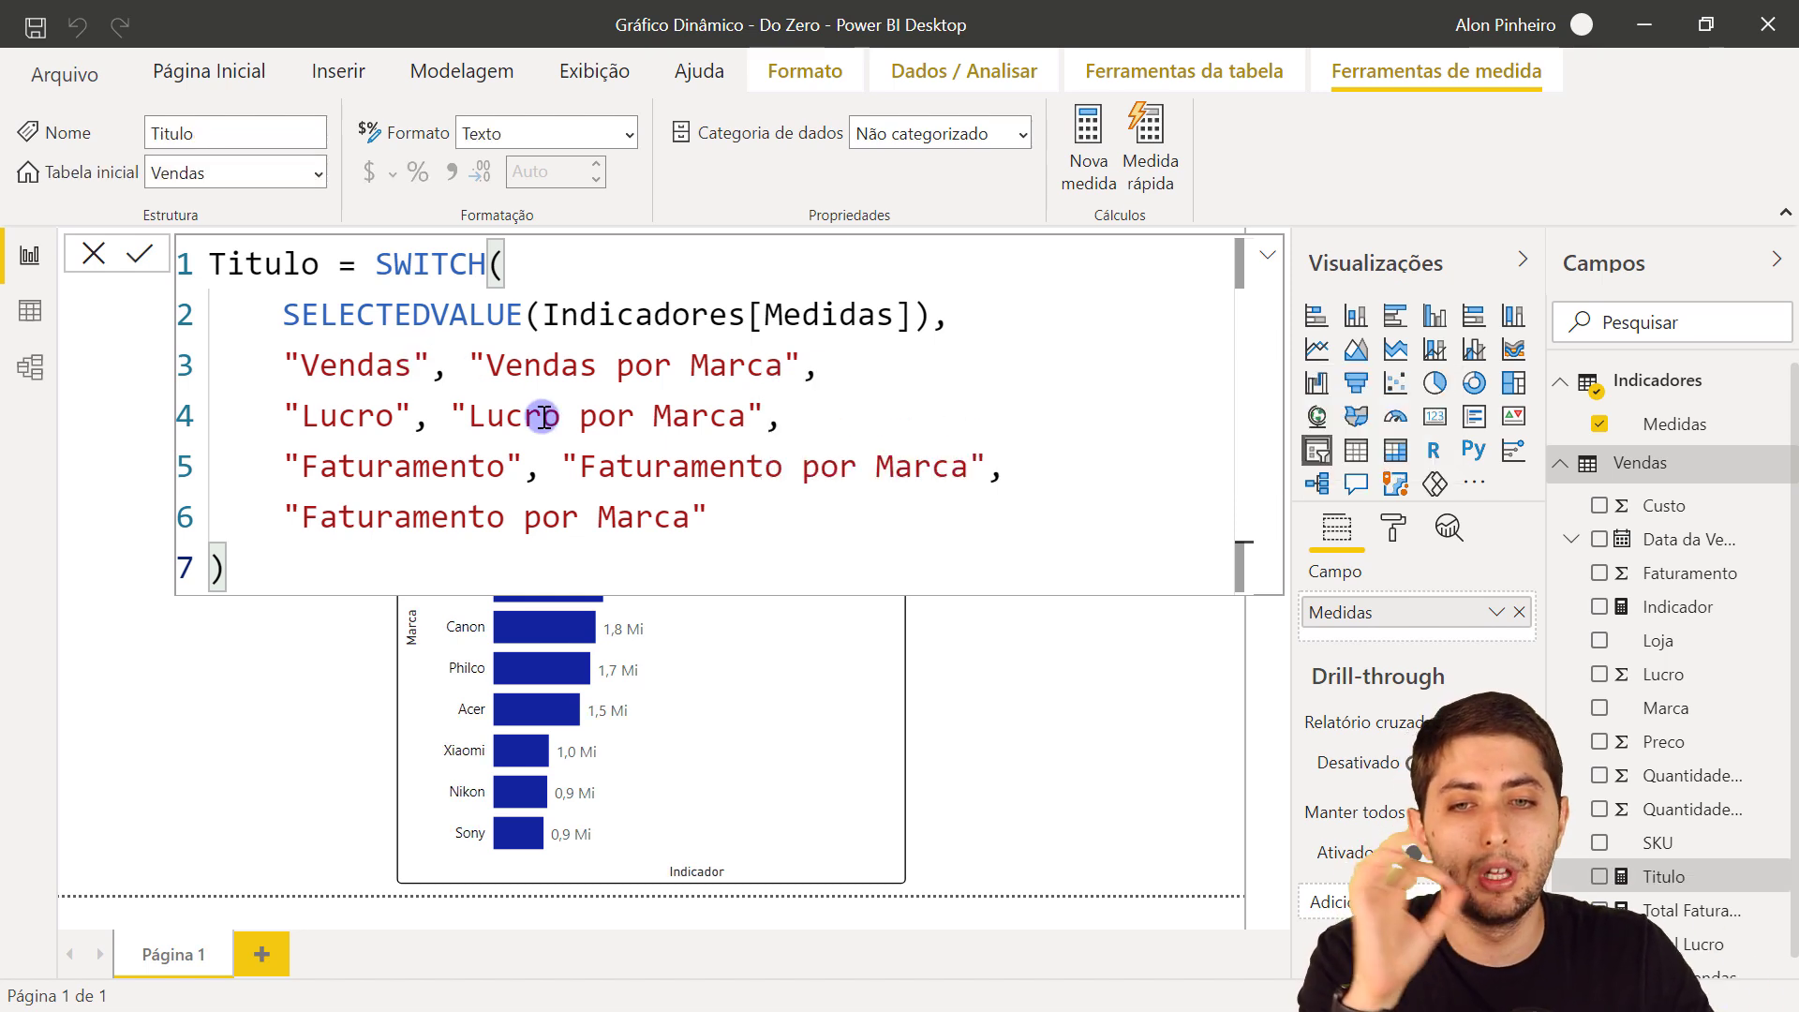
# Step: Open the conditional formatting settings for the title text of the bar chart by brand
pyautogui.click(836, 750)
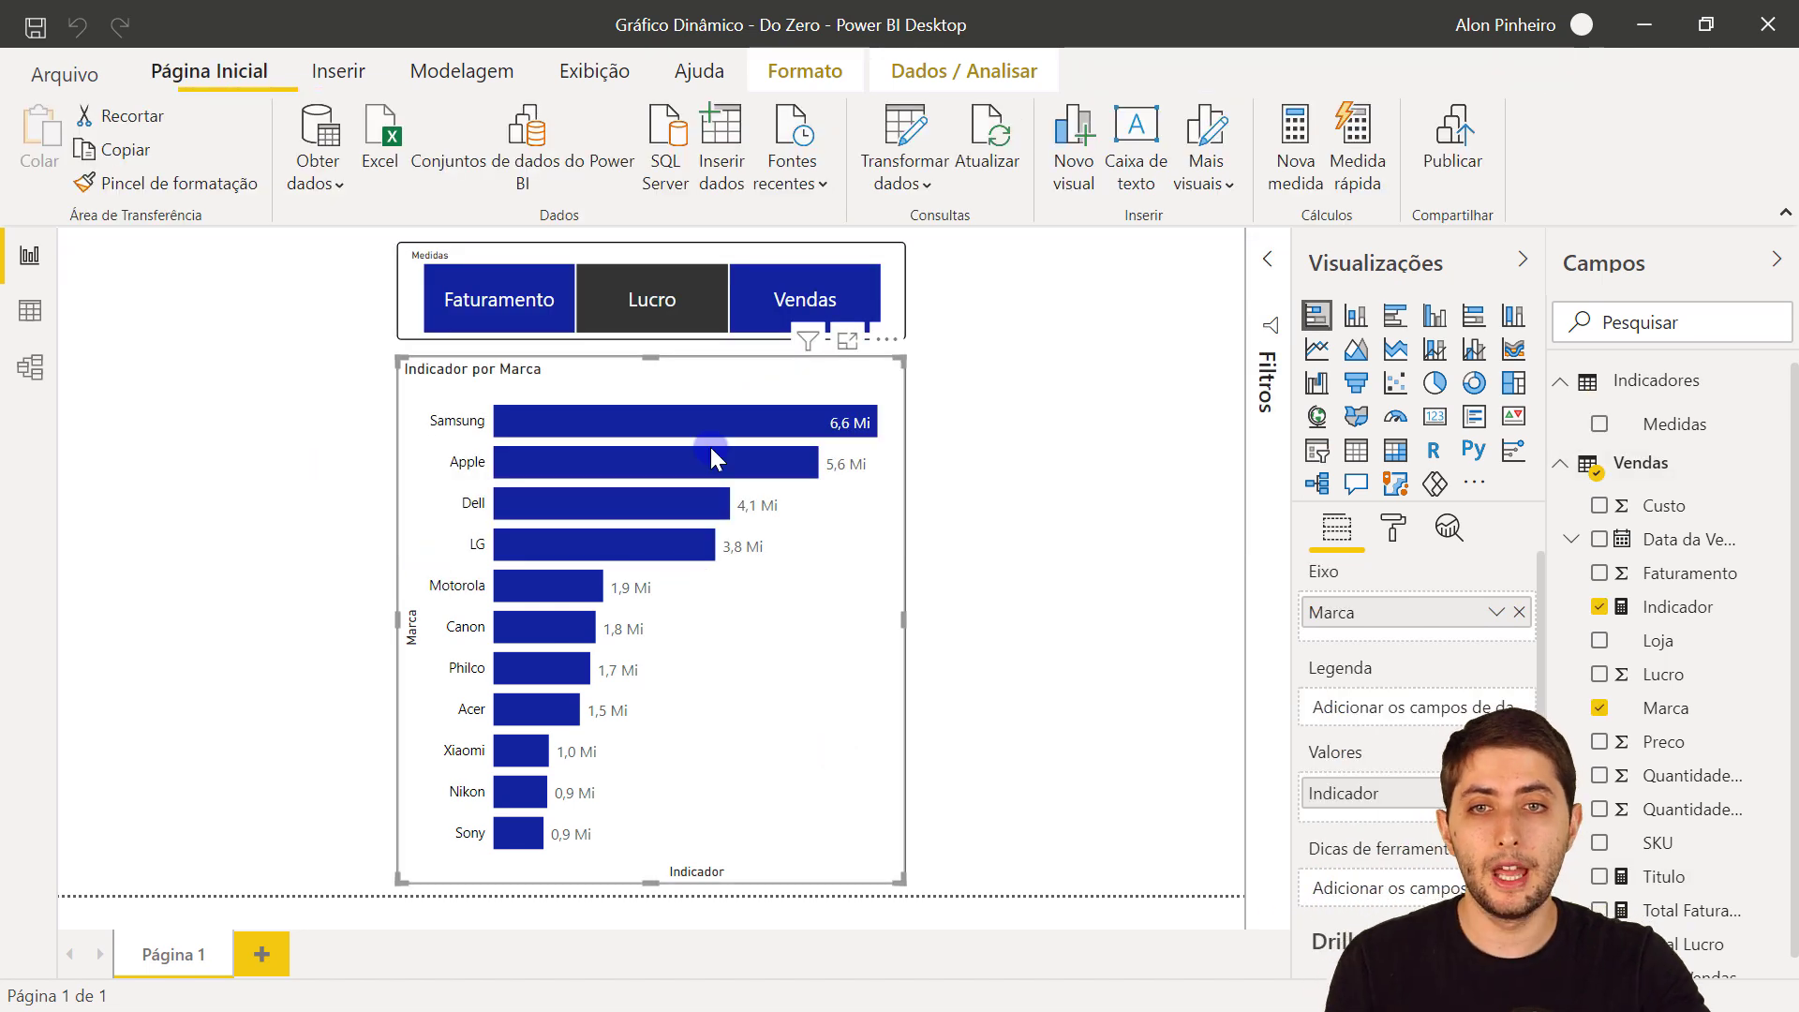
pyautogui.click(1394, 527)
pyautogui.scroll(-5, 1395, 703)
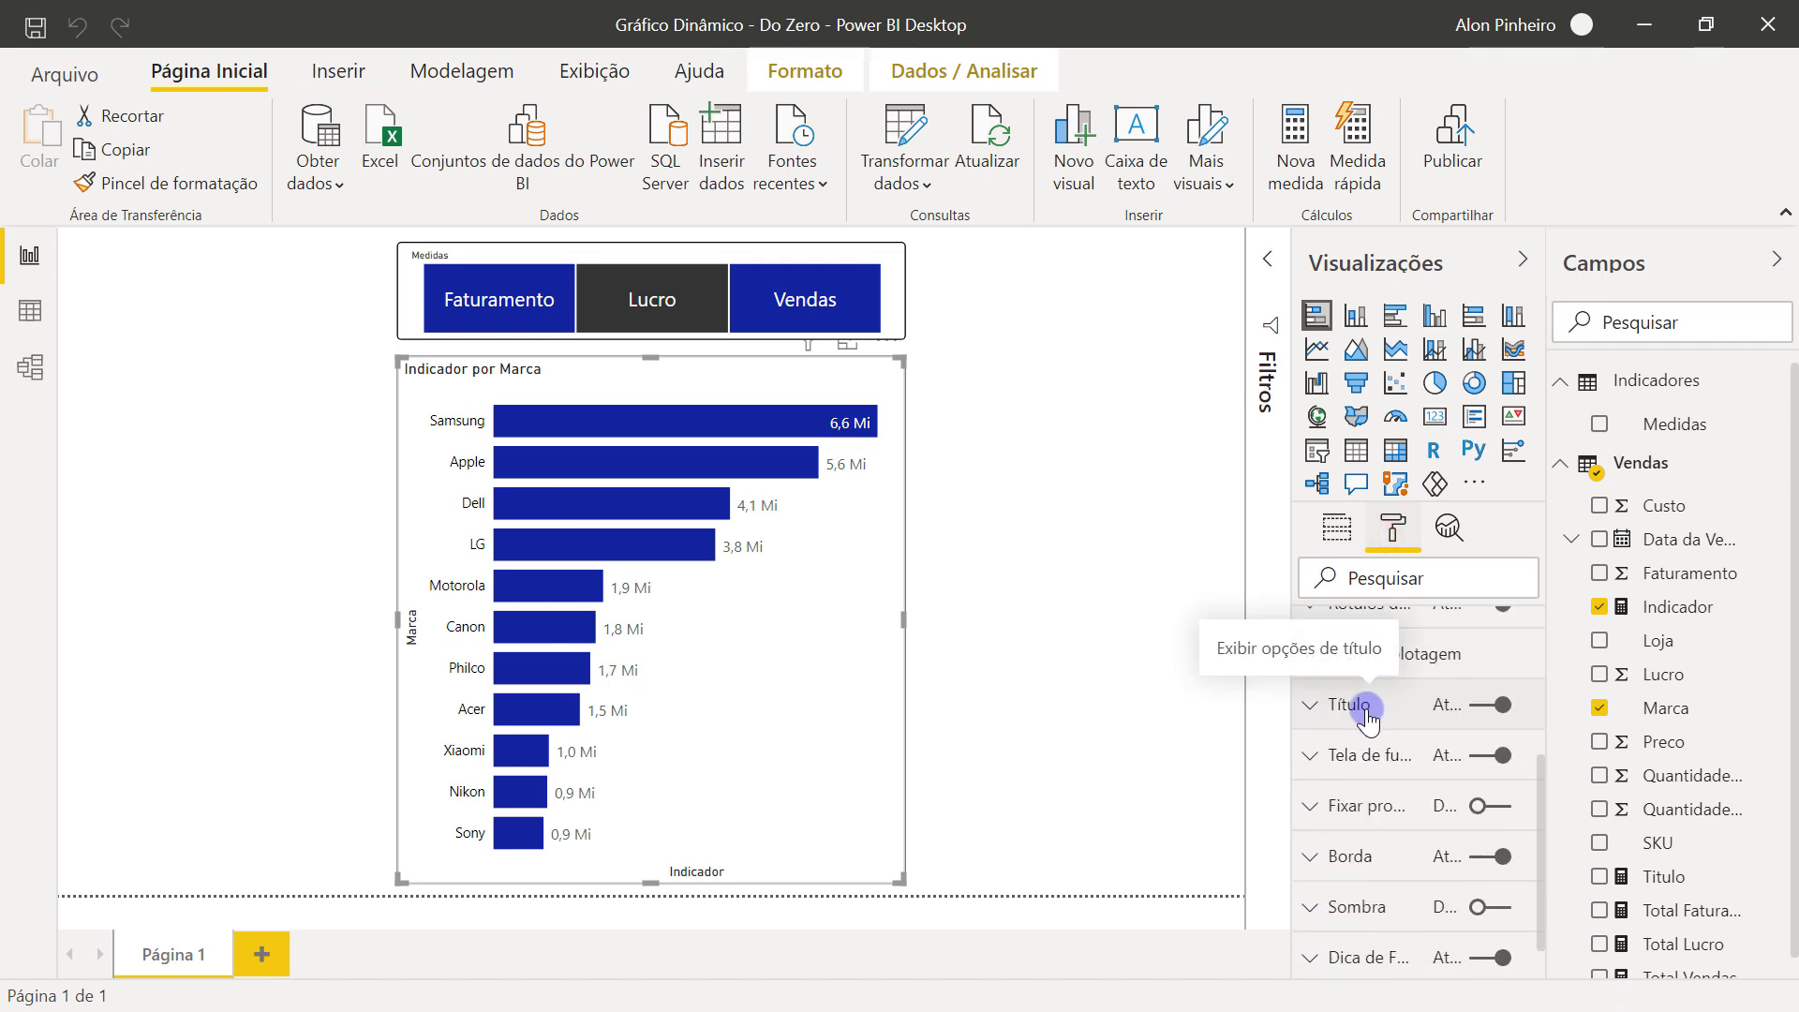
pyautogui.click(1366, 712)
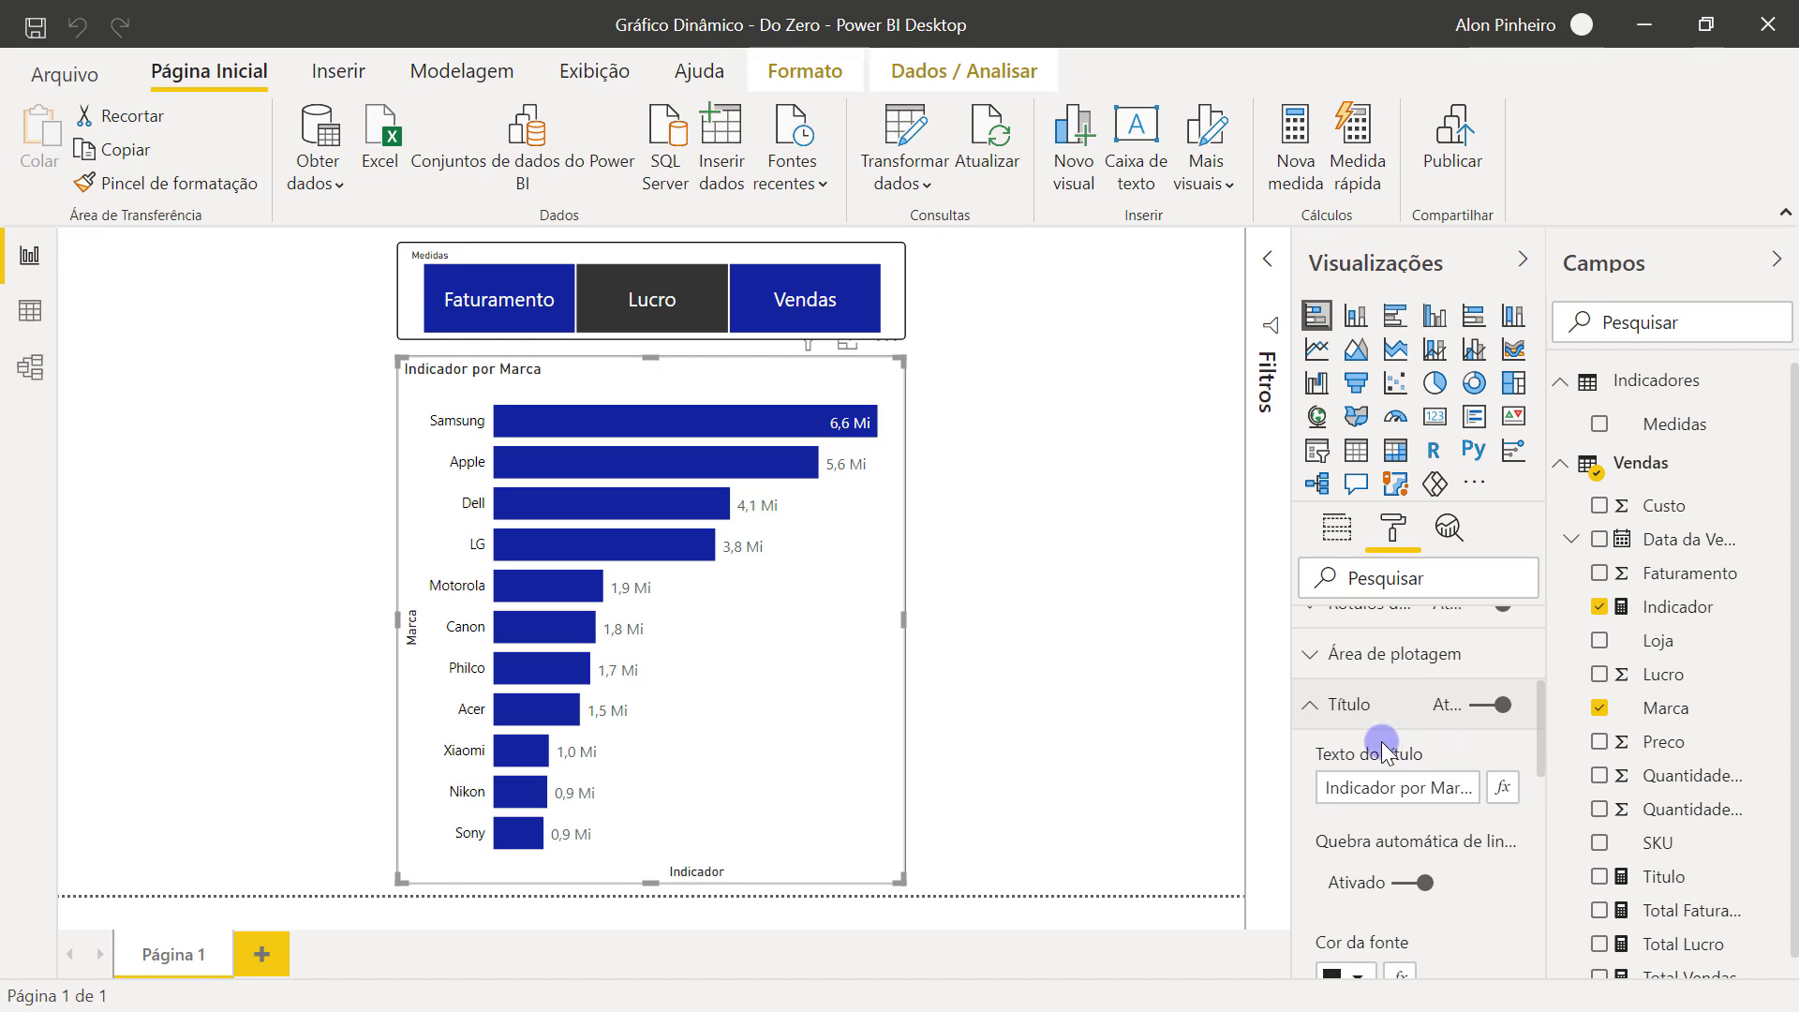
pyautogui.moveTo(1328, 787); pyautogui.dragTo(1482, 796)
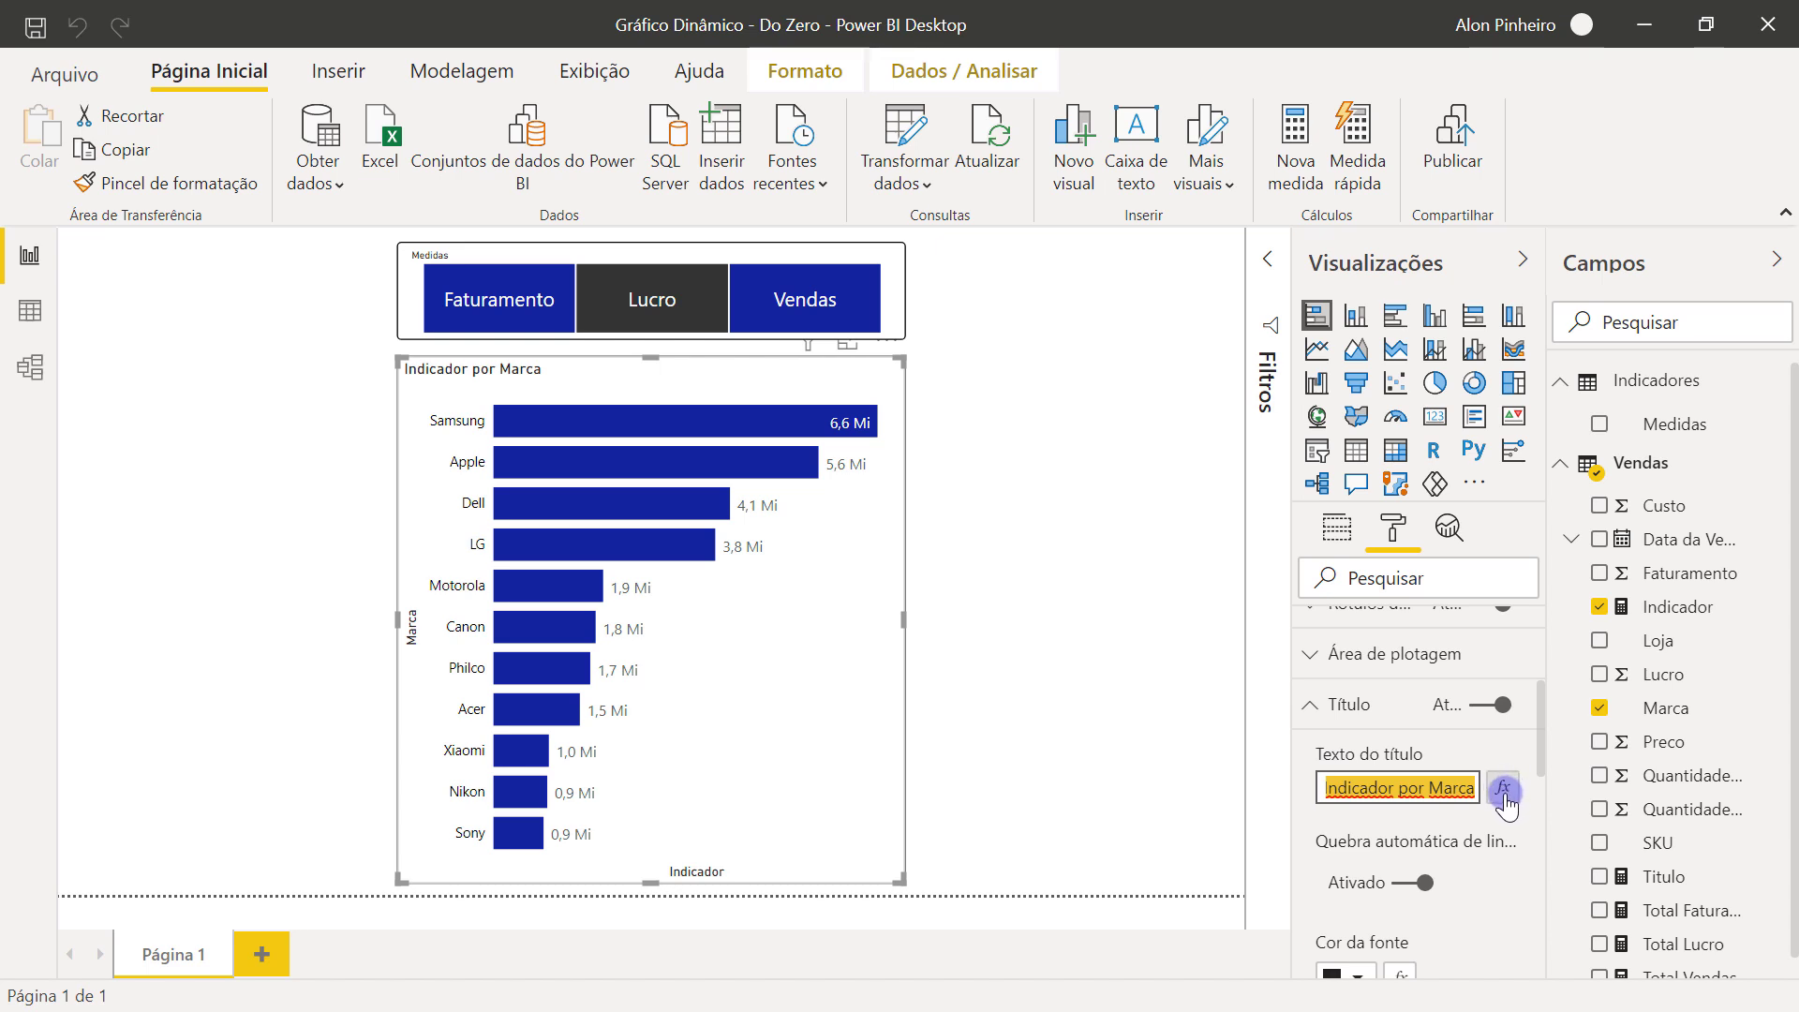
pyautogui.click(1504, 797)
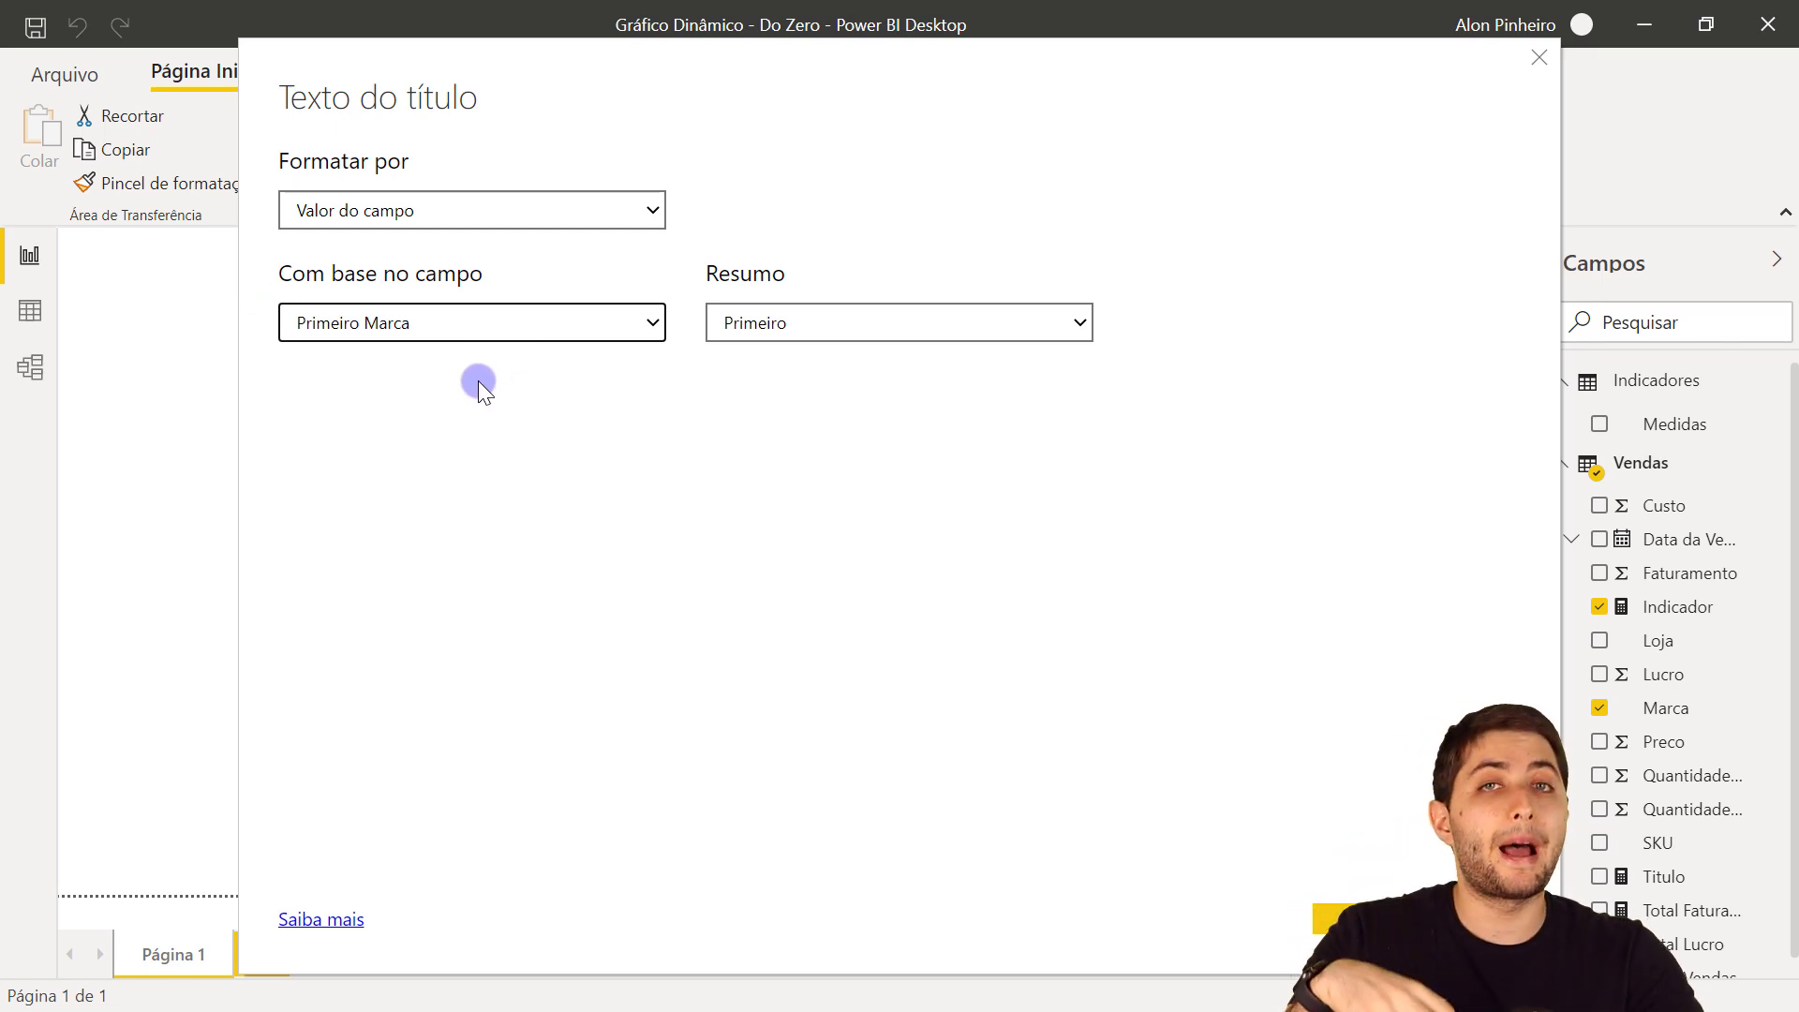
# Step: Base the chart's title text on the Titulo measure from the Vendas table and apply the setting
pyautogui.moveTo(790, 54); pyautogui.dragTo(688, 82)
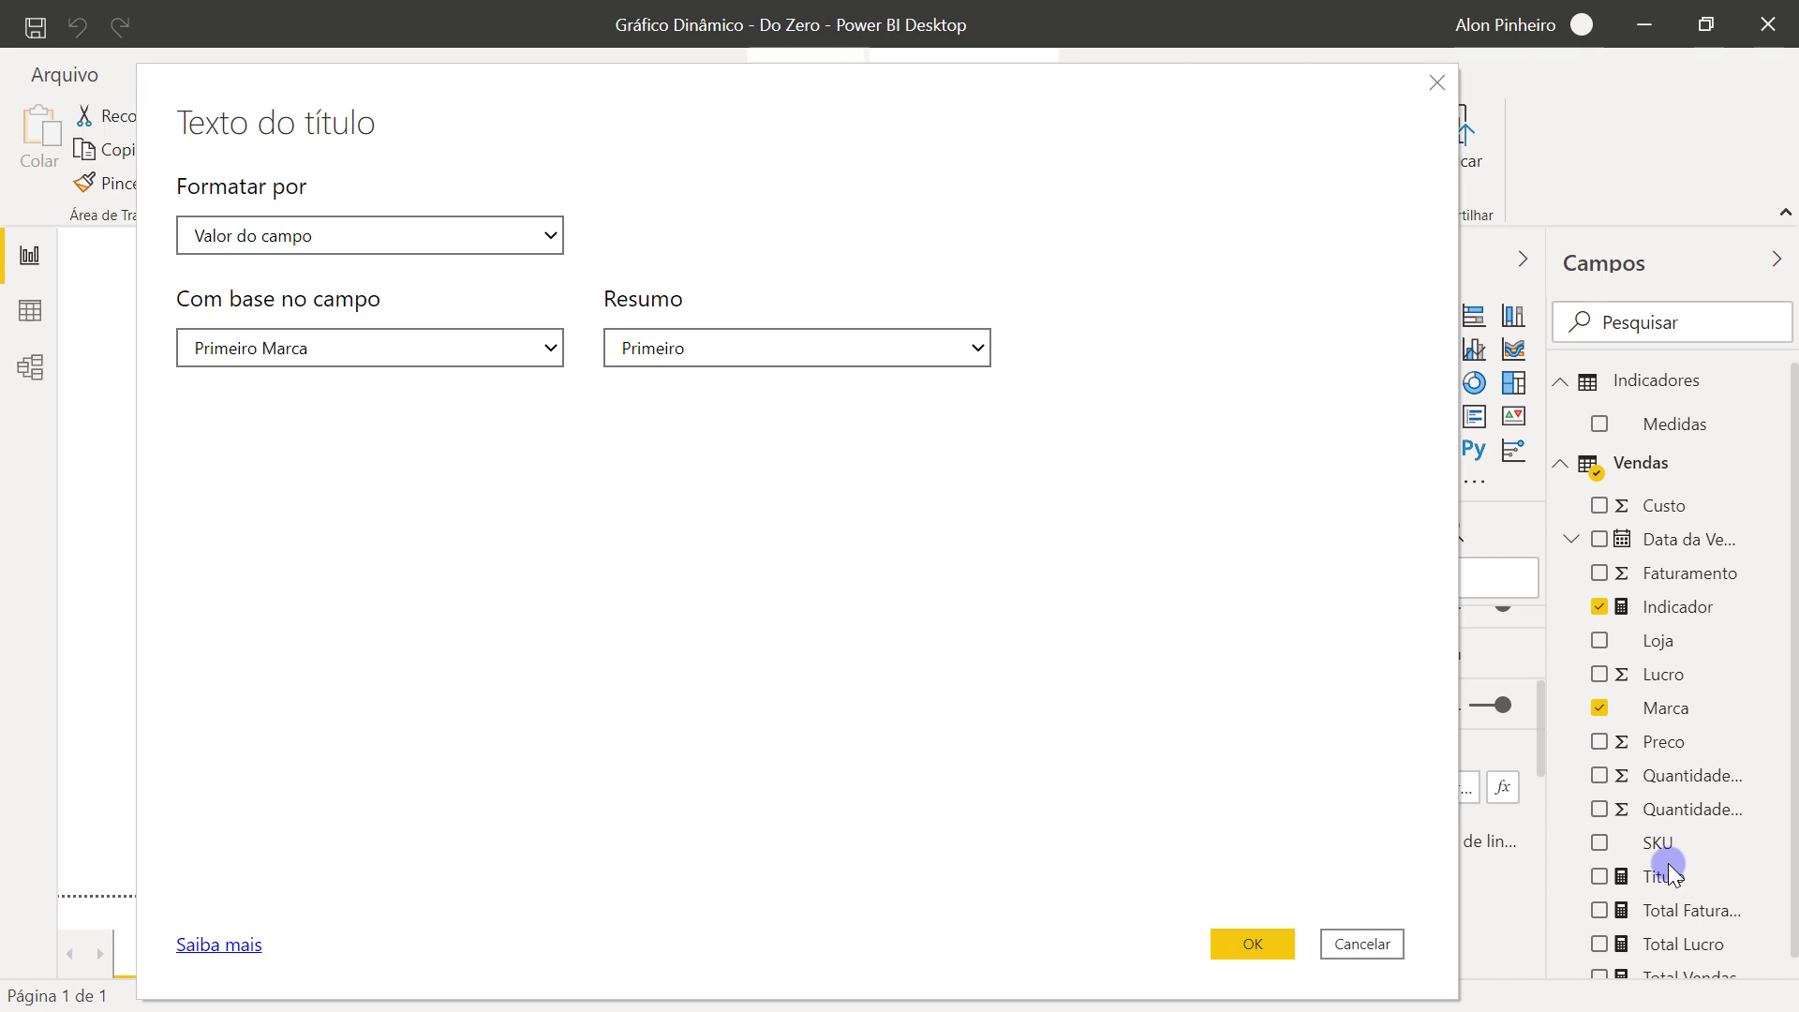
pyautogui.click(420, 353)
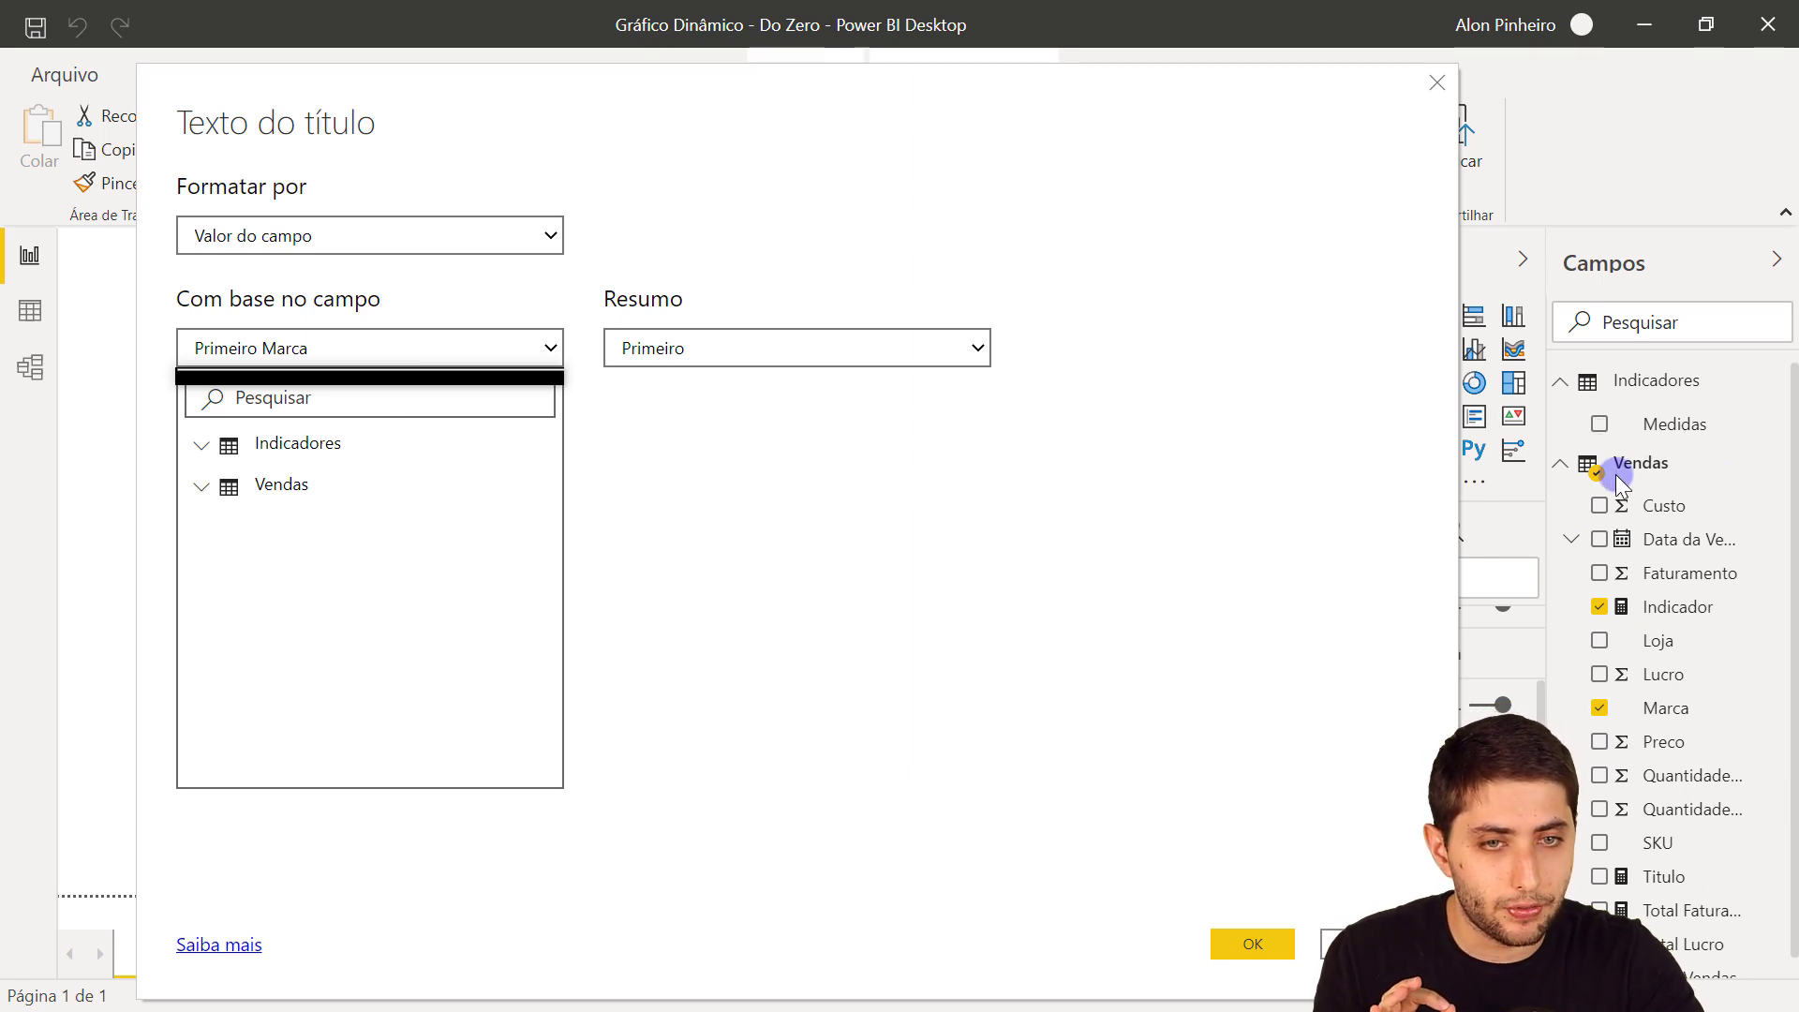
pyautogui.click(257, 485)
pyautogui.scroll(-4, 265, 599)
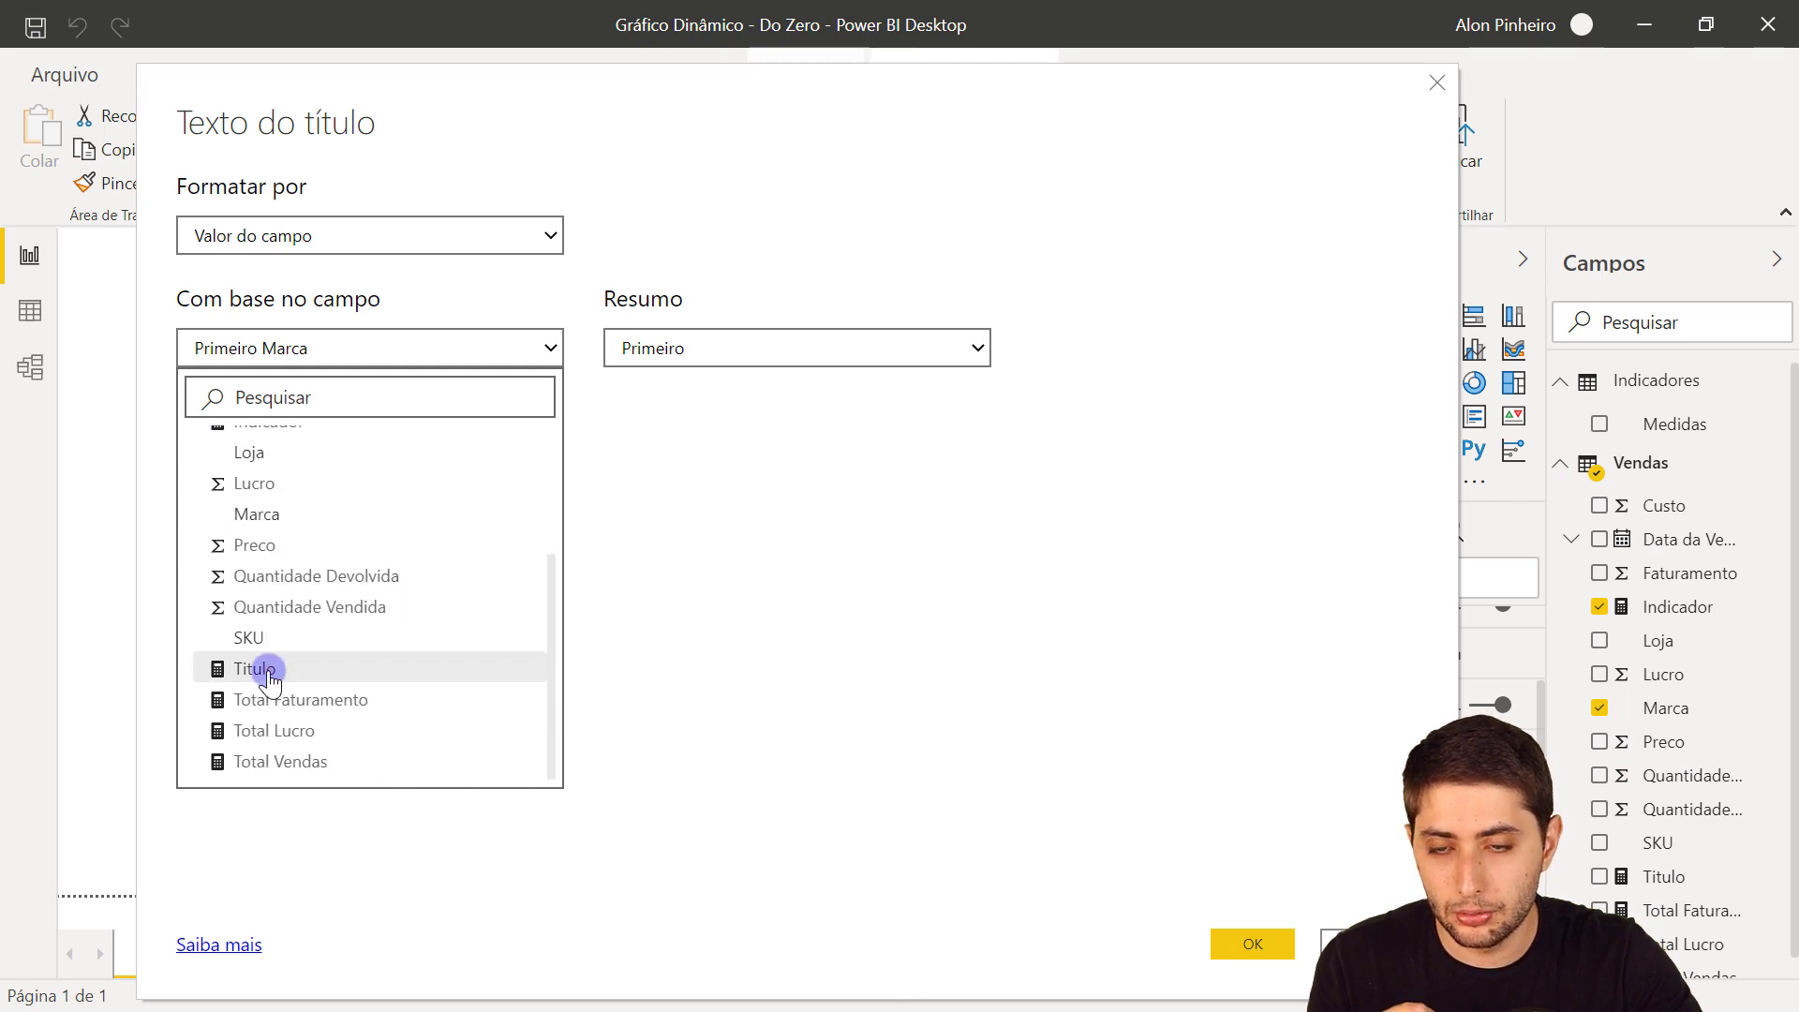
pyautogui.click(269, 675)
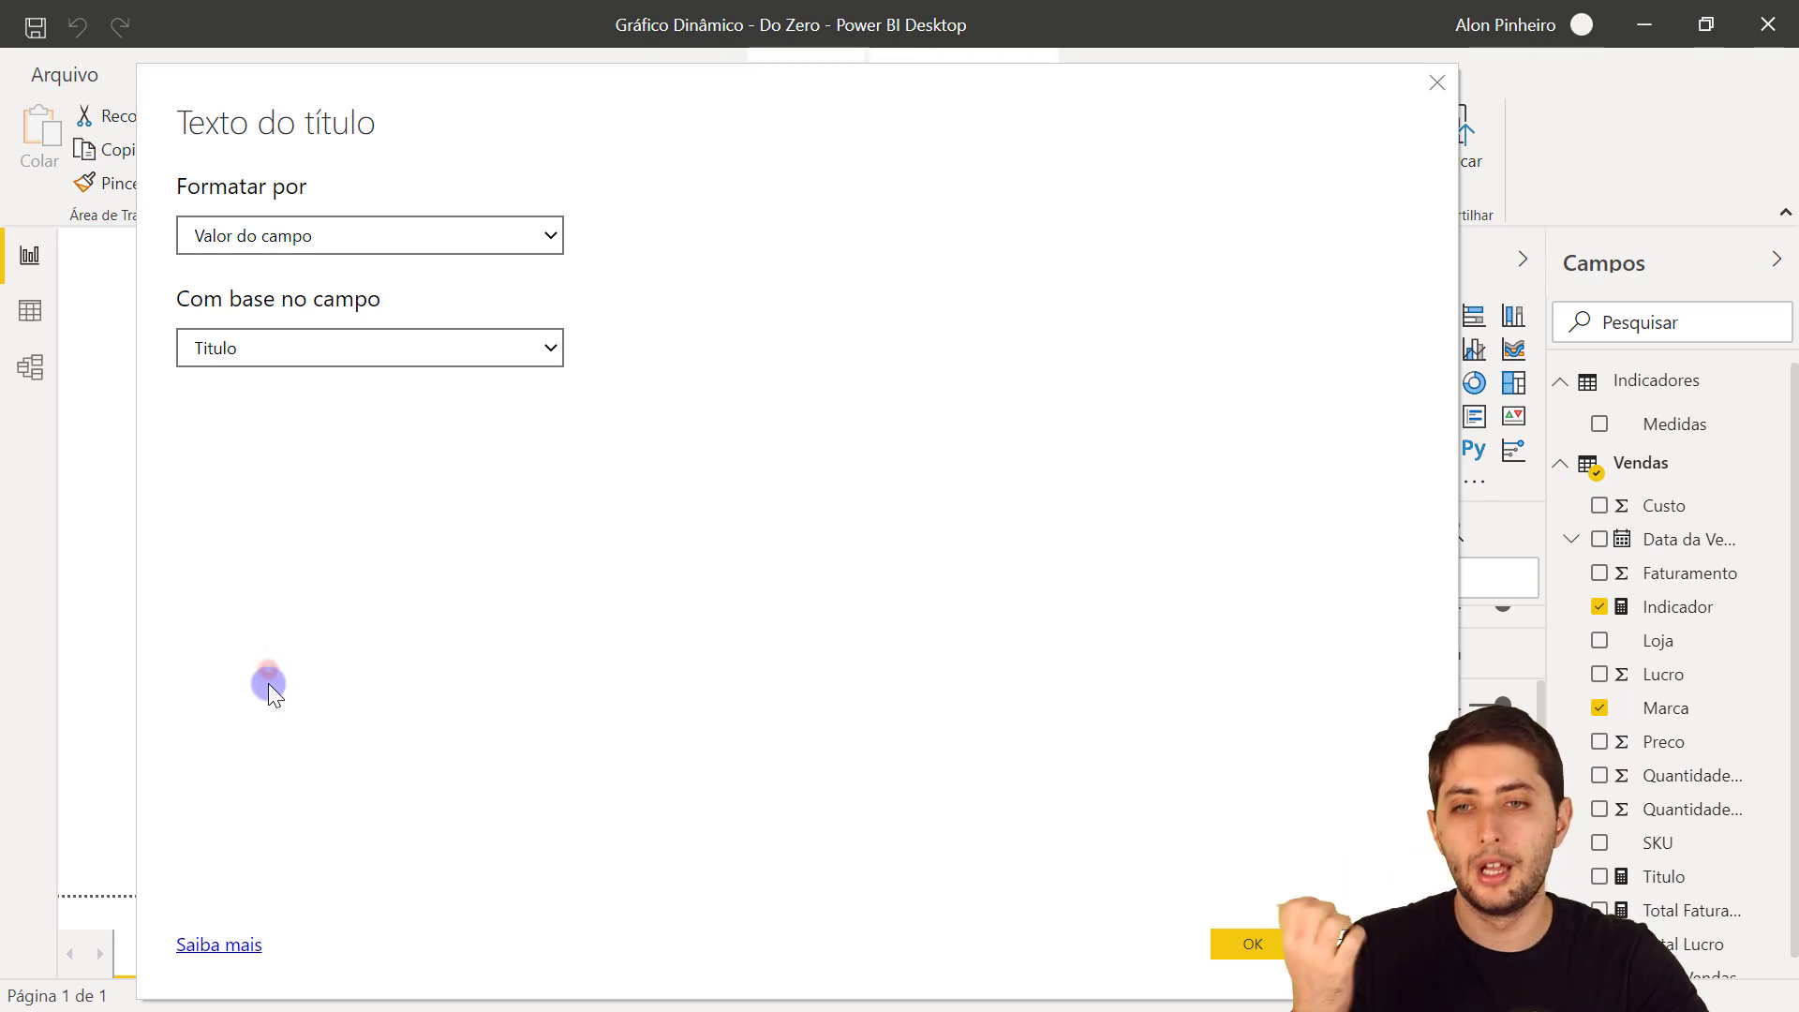
pyautogui.click(1252, 940)
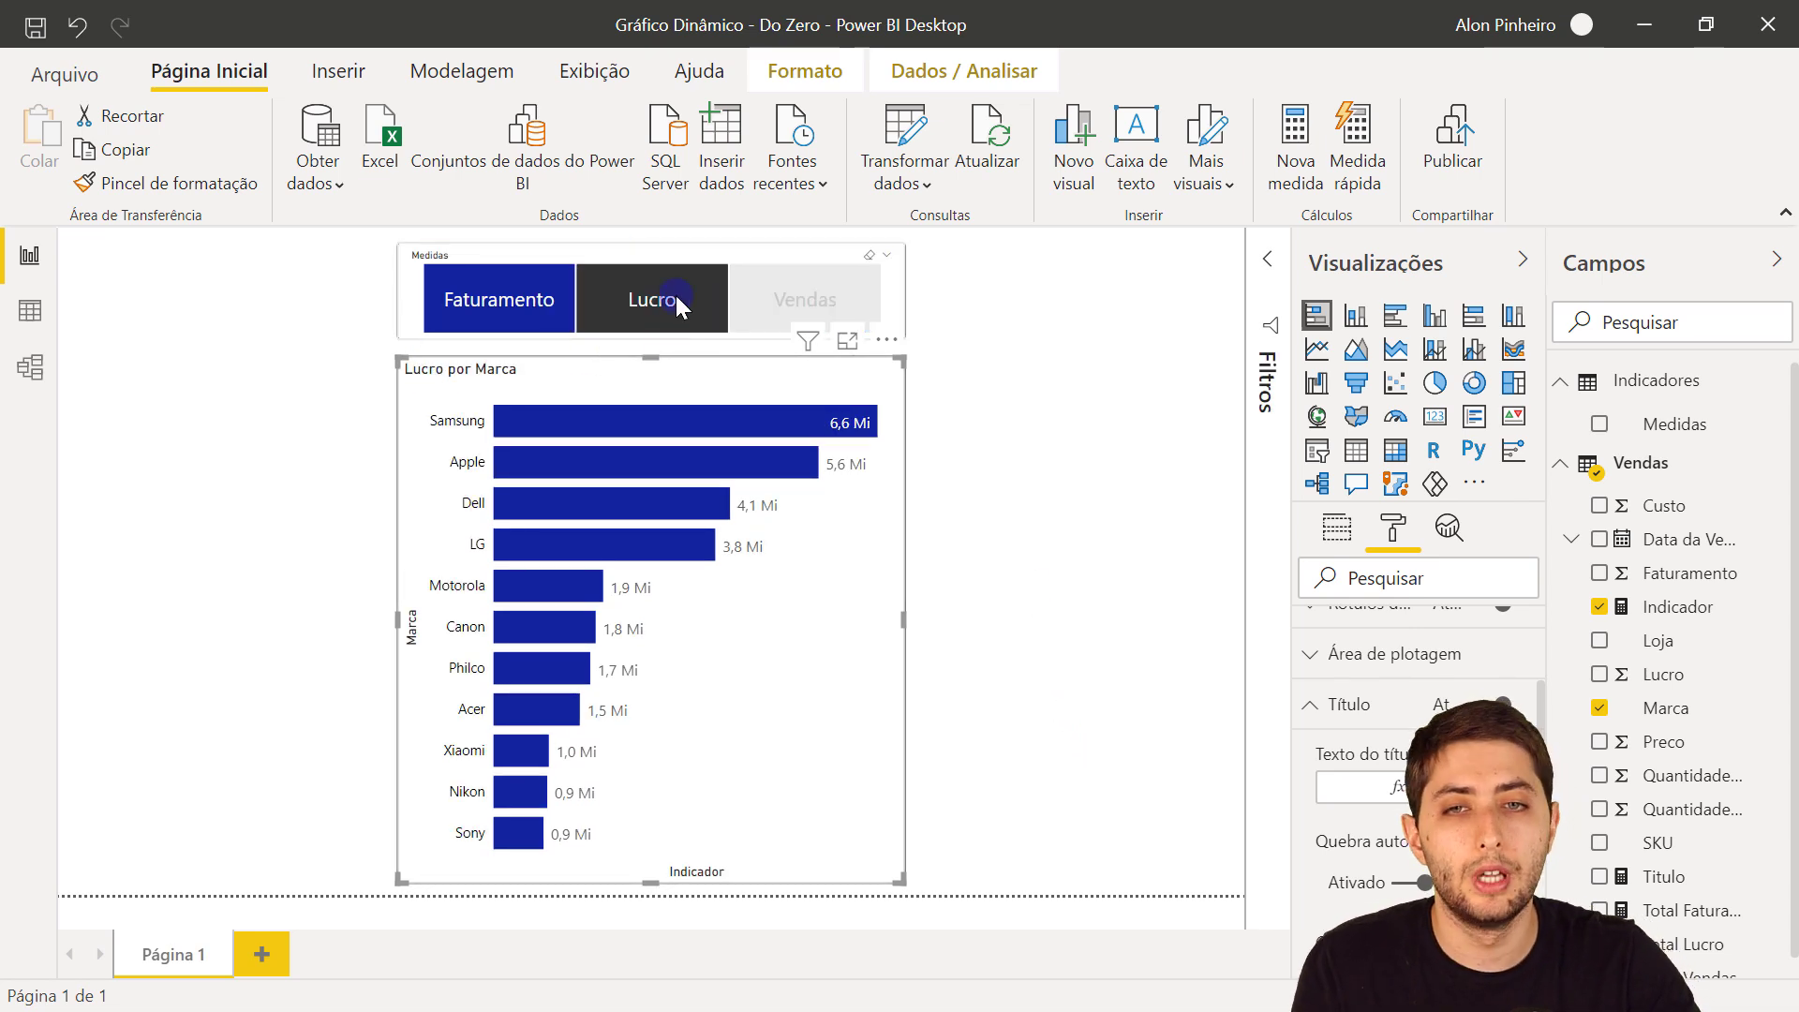
# Step: Test the dynamic title by filtering the slicer to Faturamento and to Vendas, and clear the slicer selection
pyautogui.click(534, 298)
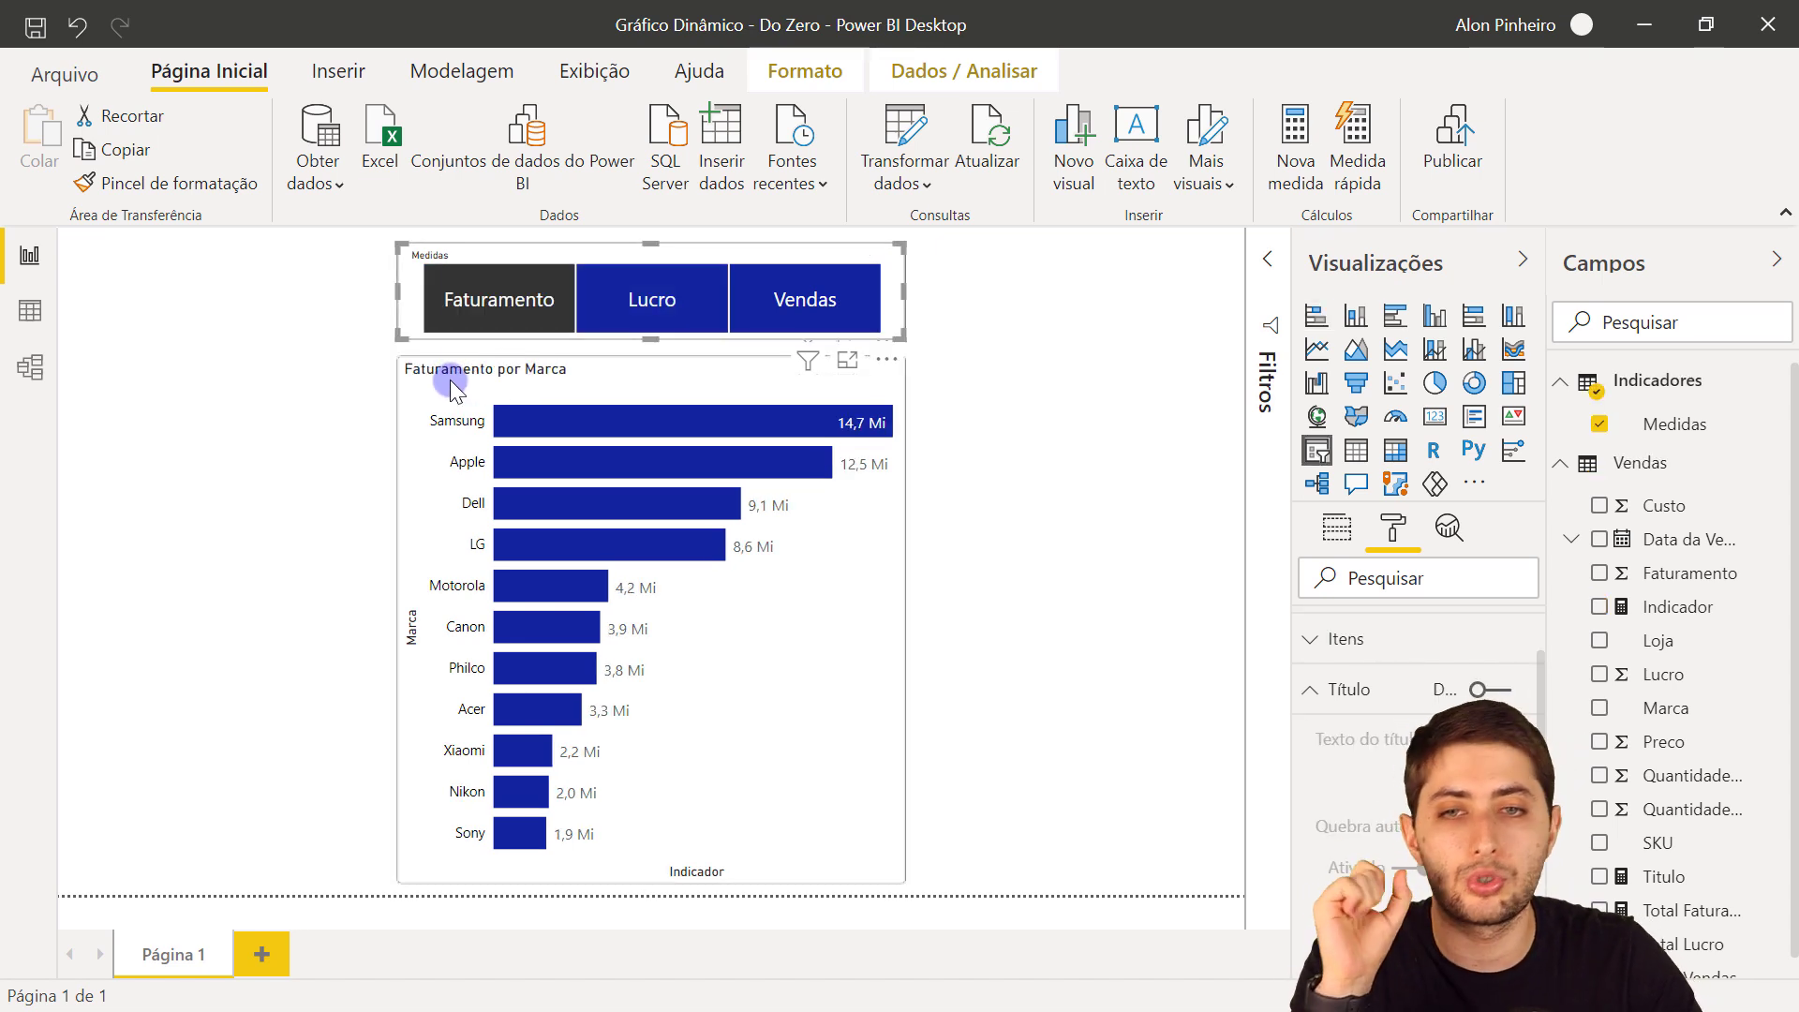
pyautogui.click(796, 298)
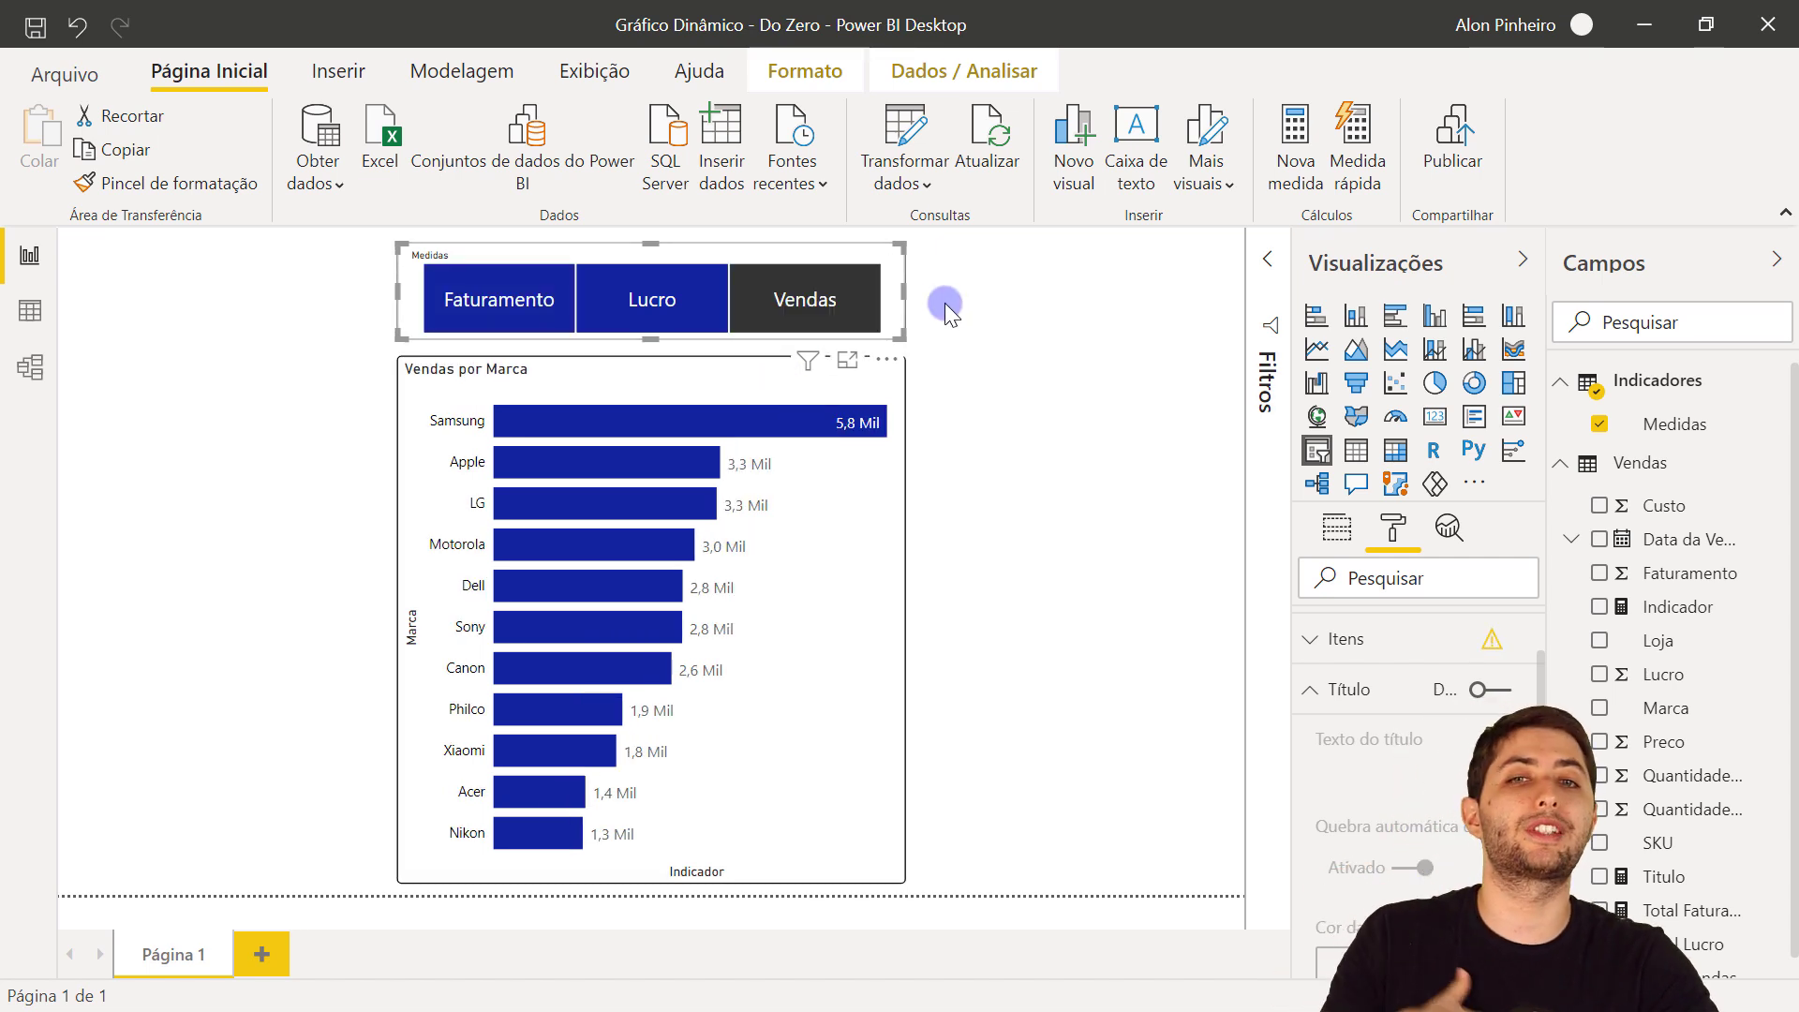
pyautogui.click(818, 298)
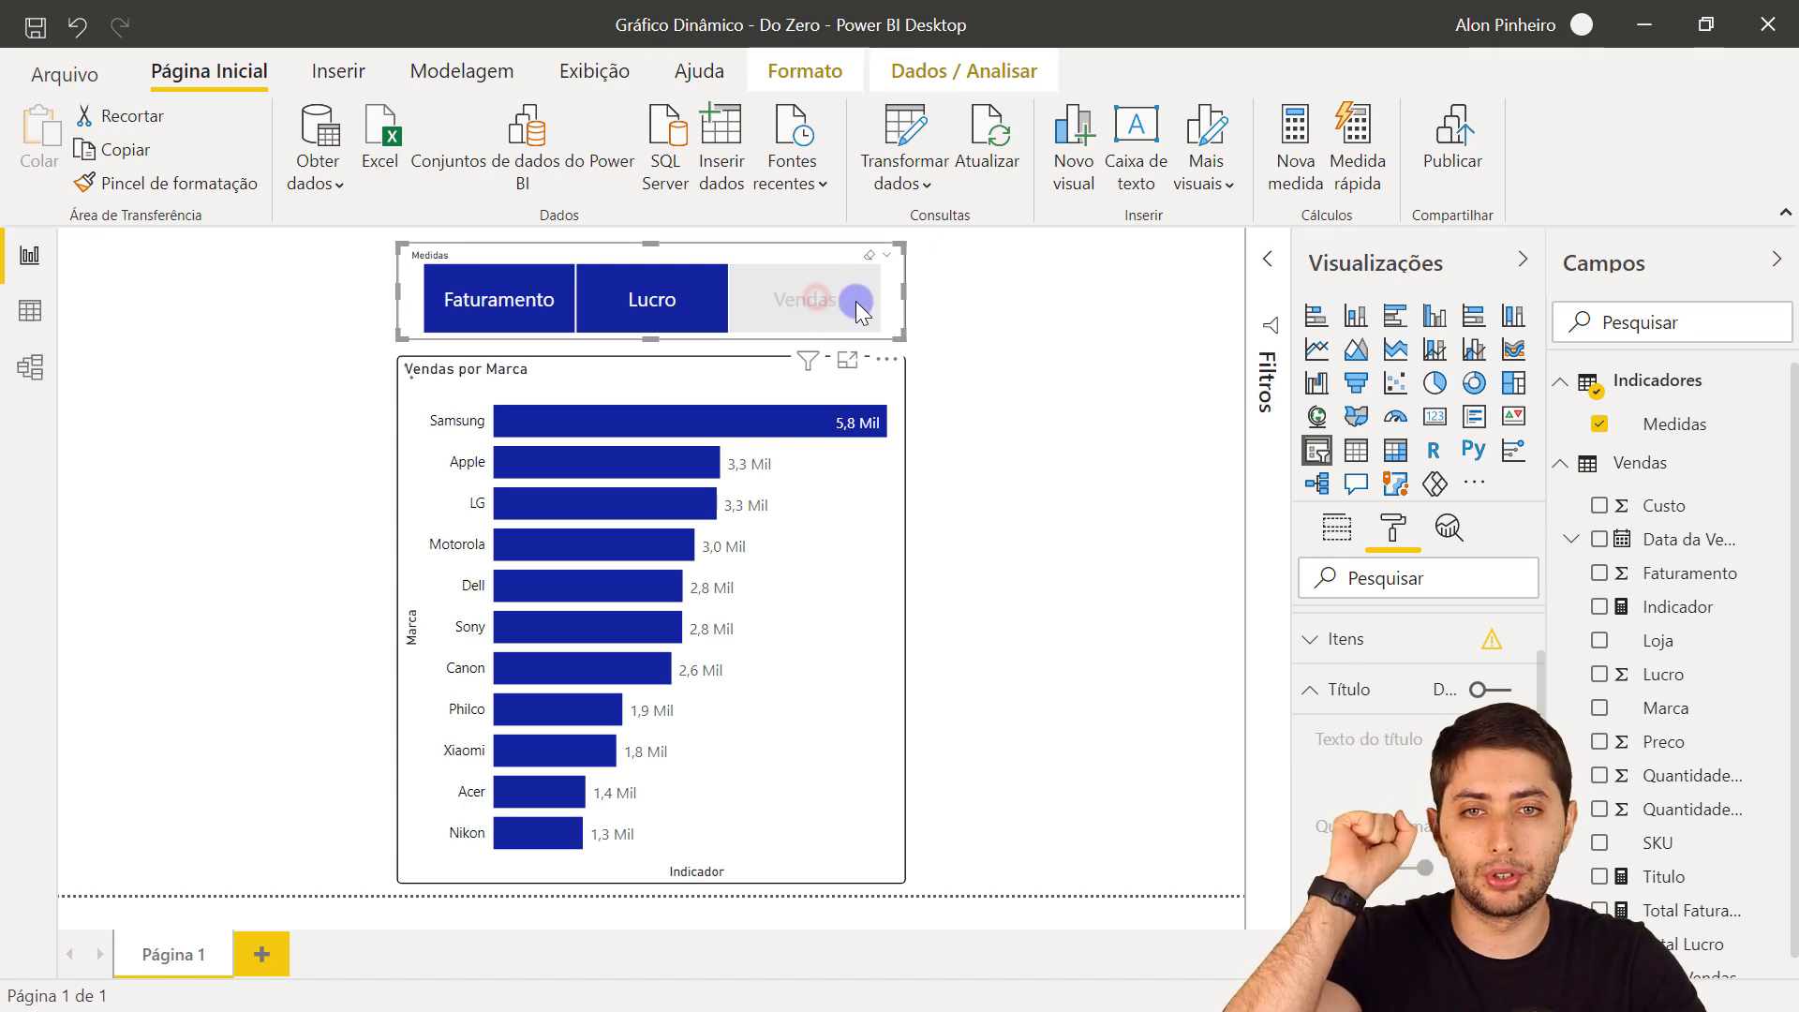
pyautogui.click(1025, 340)
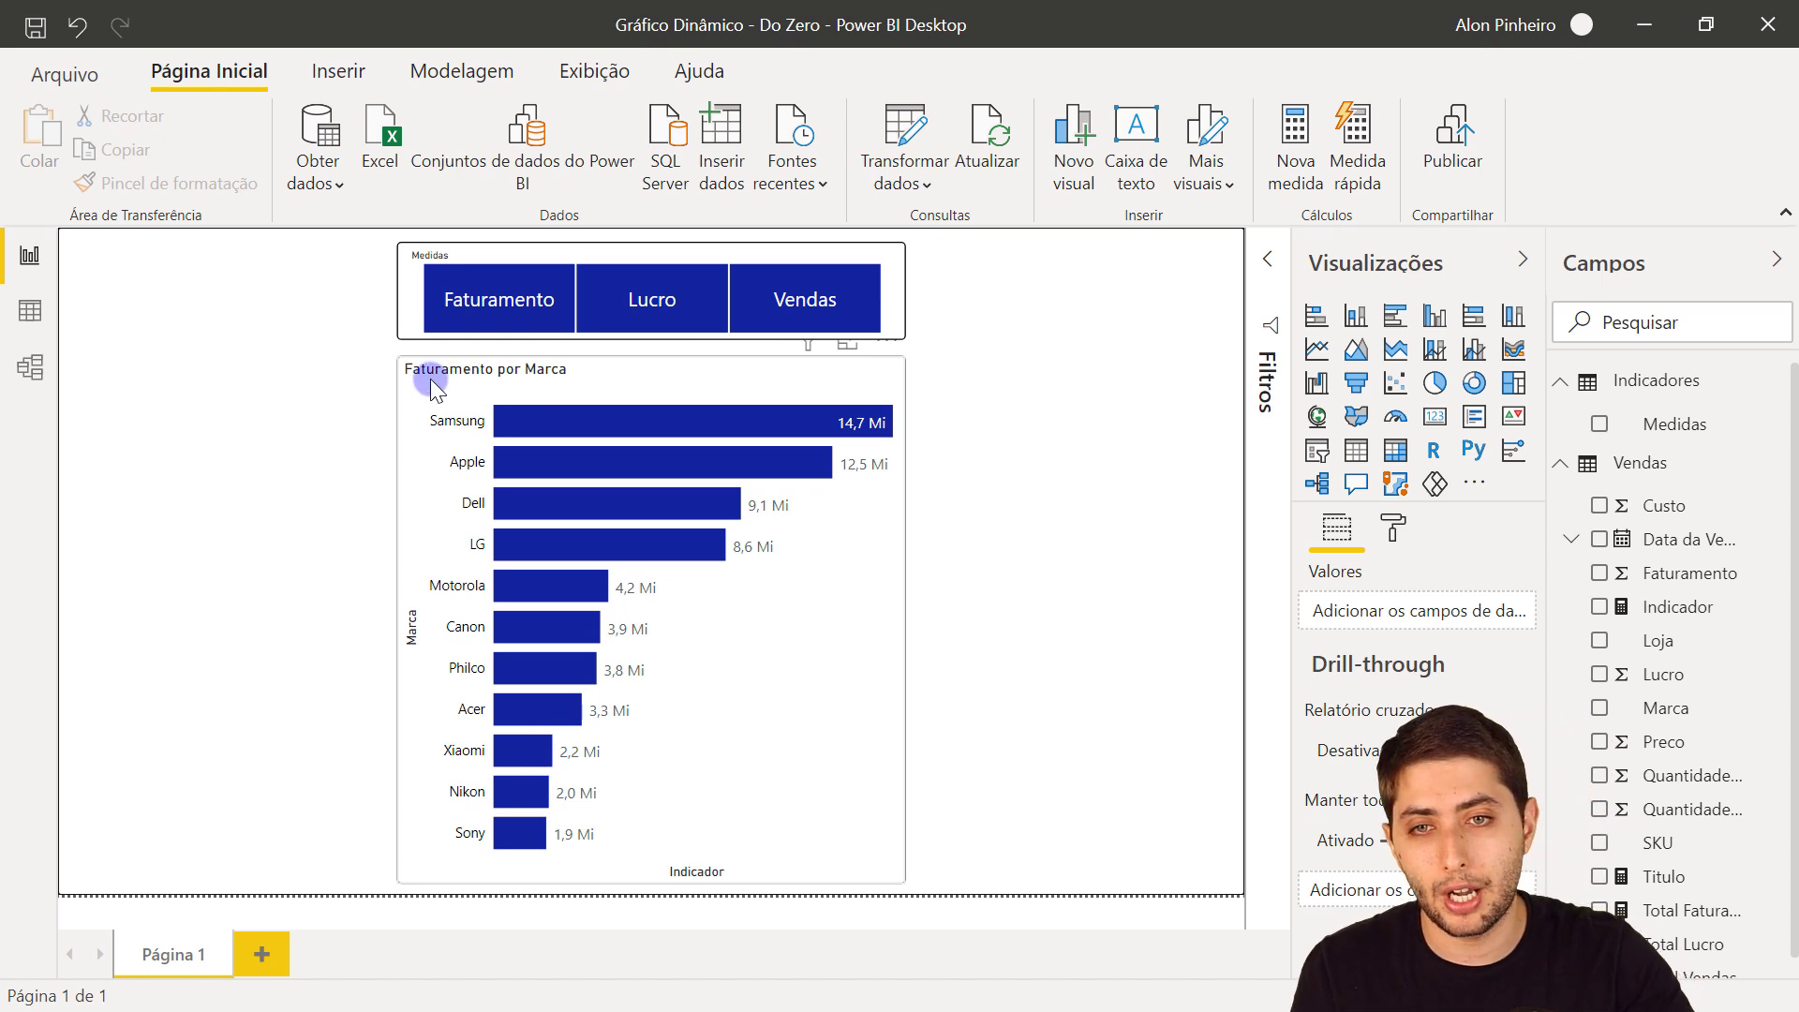
# Step: Alternate the slicer between Lucro and Faturamento to check the chart and title, leaving Faturamento selected and no visual active
pyautogui.click(688, 291)
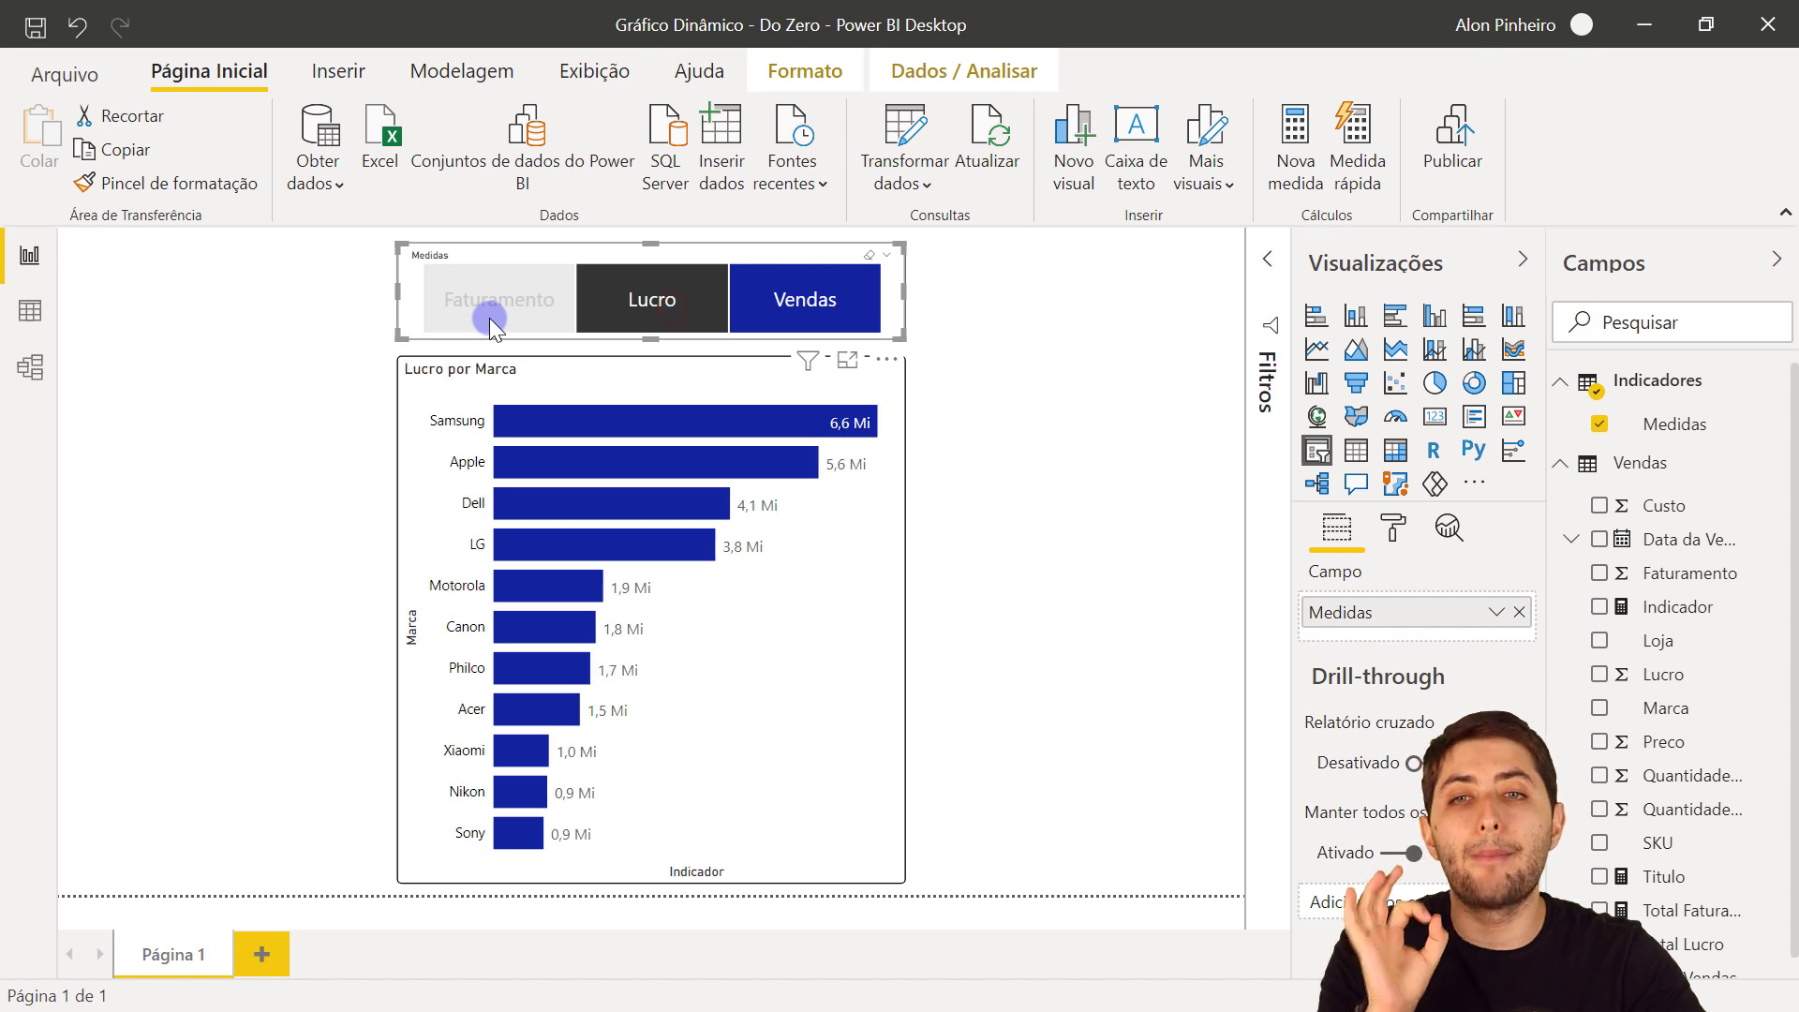
pyautogui.click(473, 291)
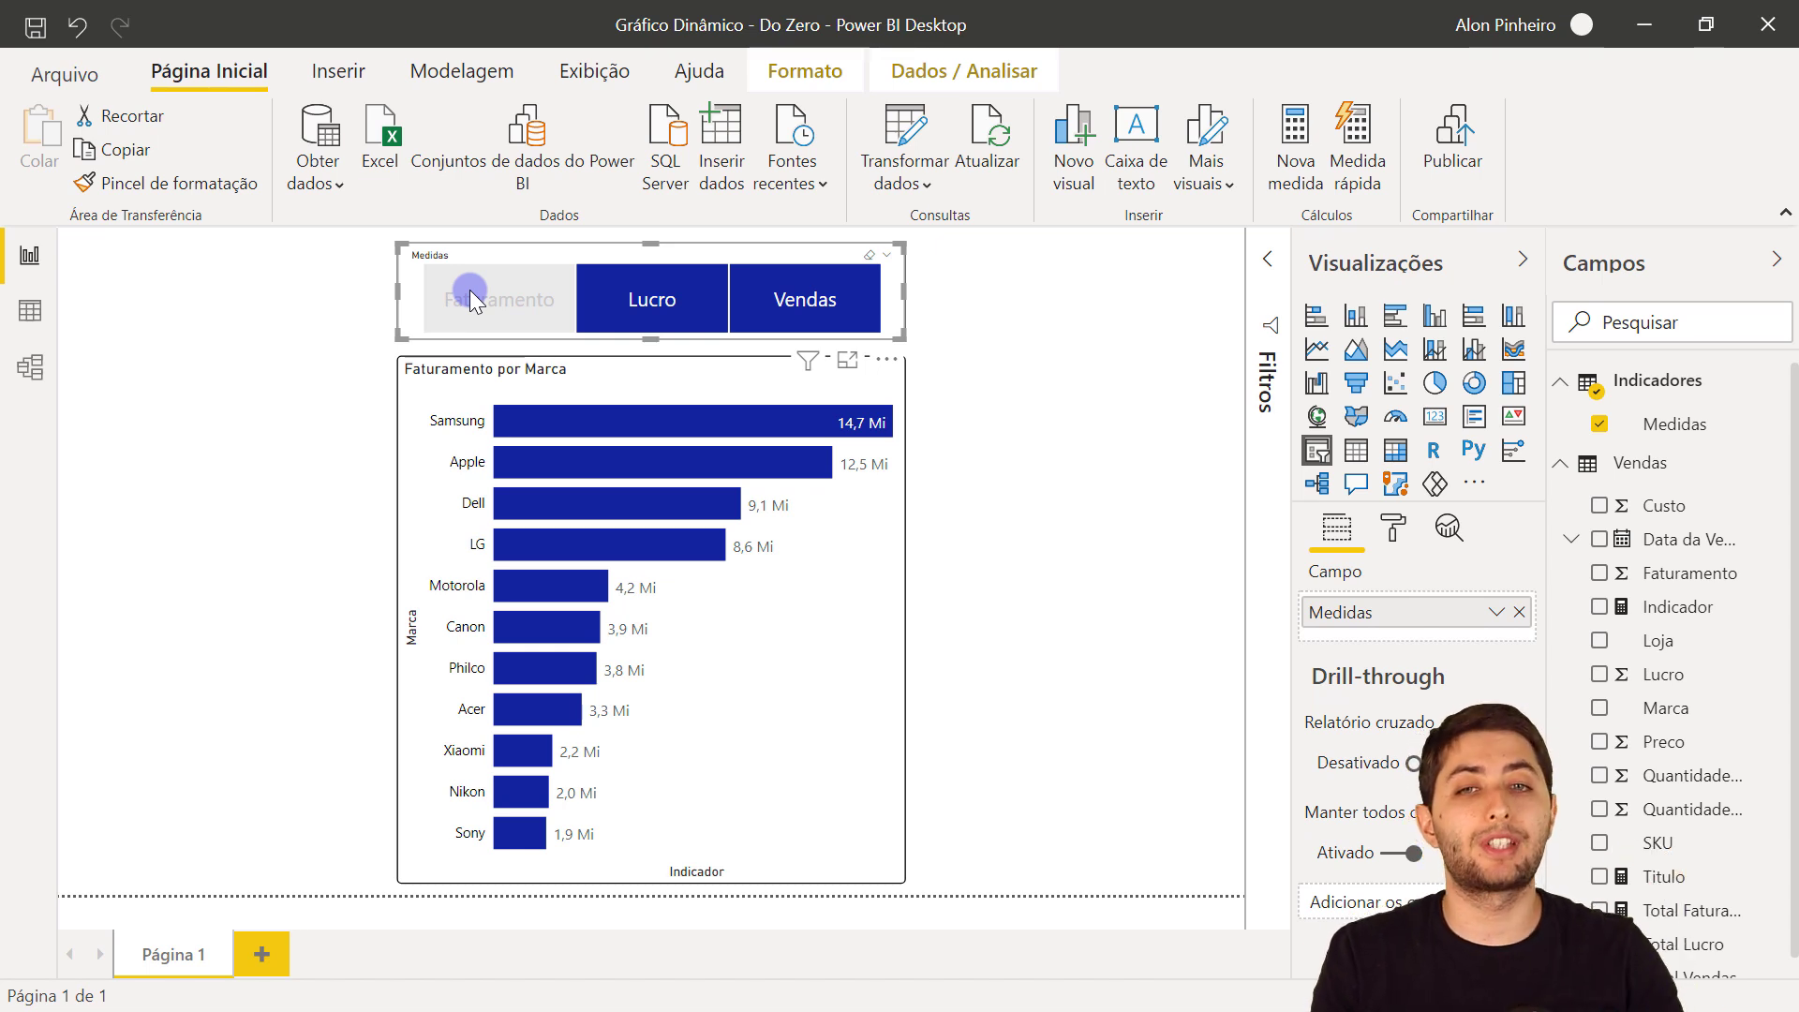
pyautogui.click(695, 279)
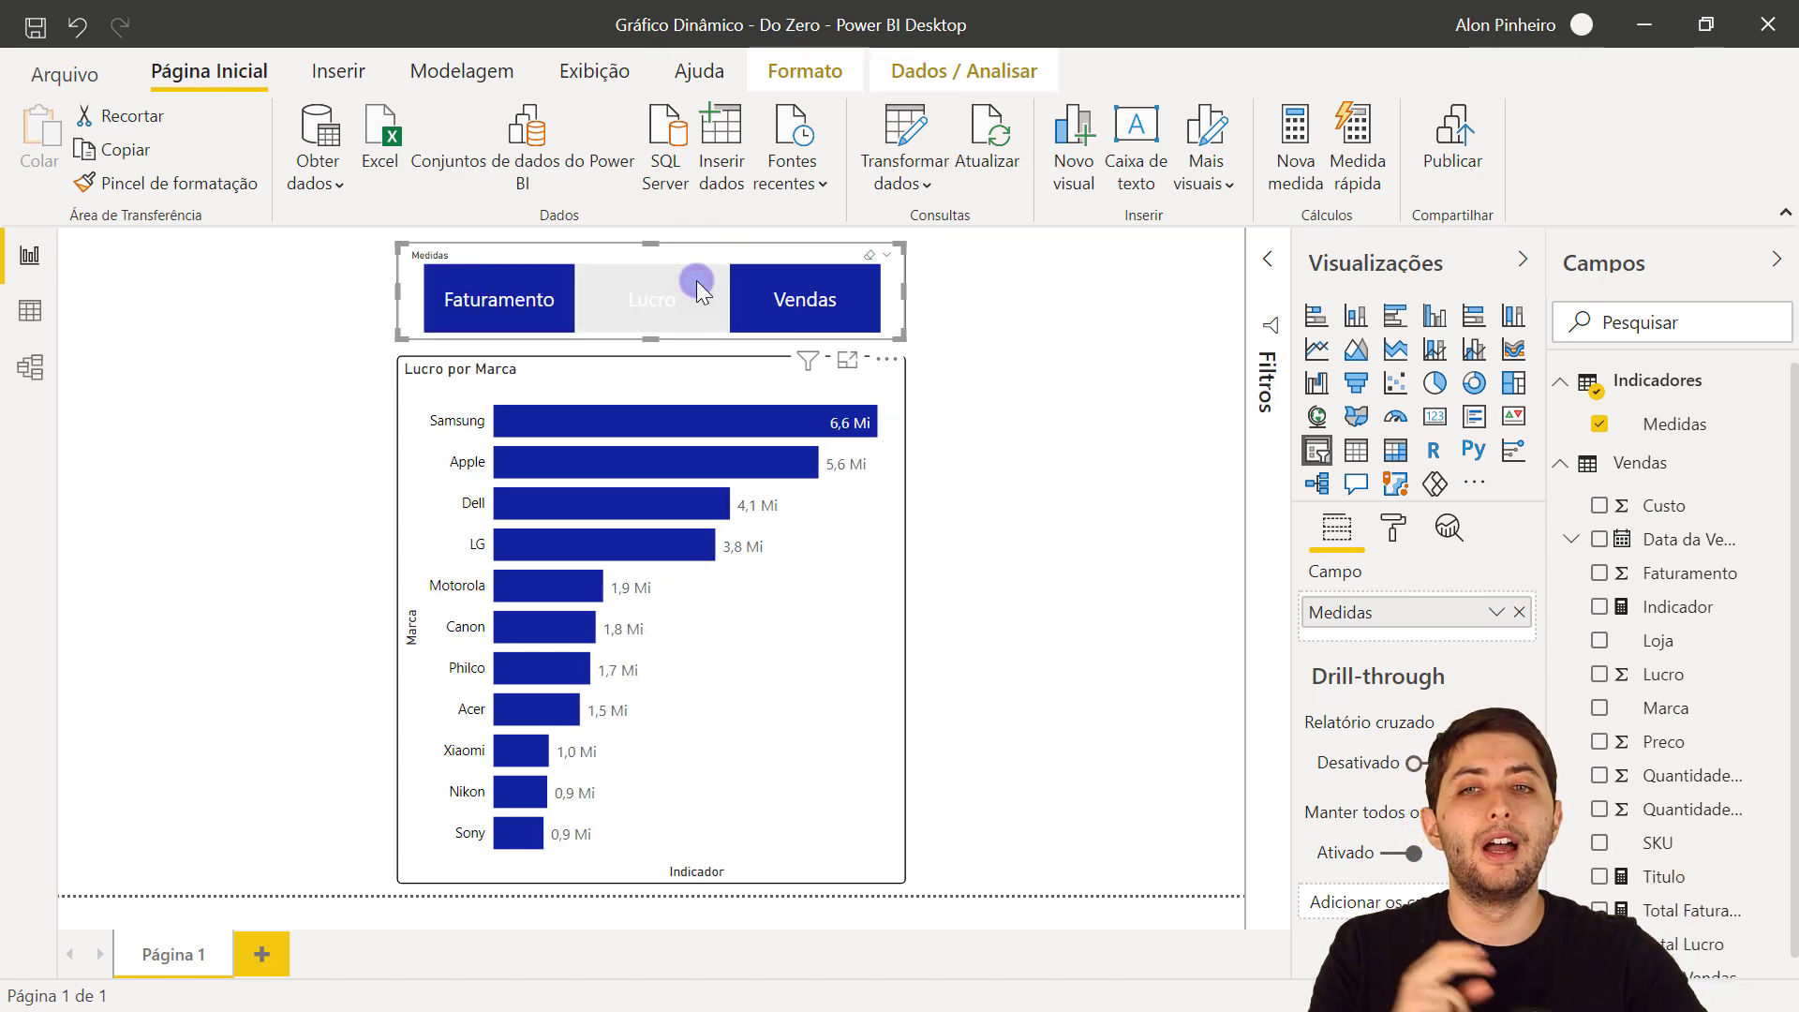
pyautogui.click(422, 320)
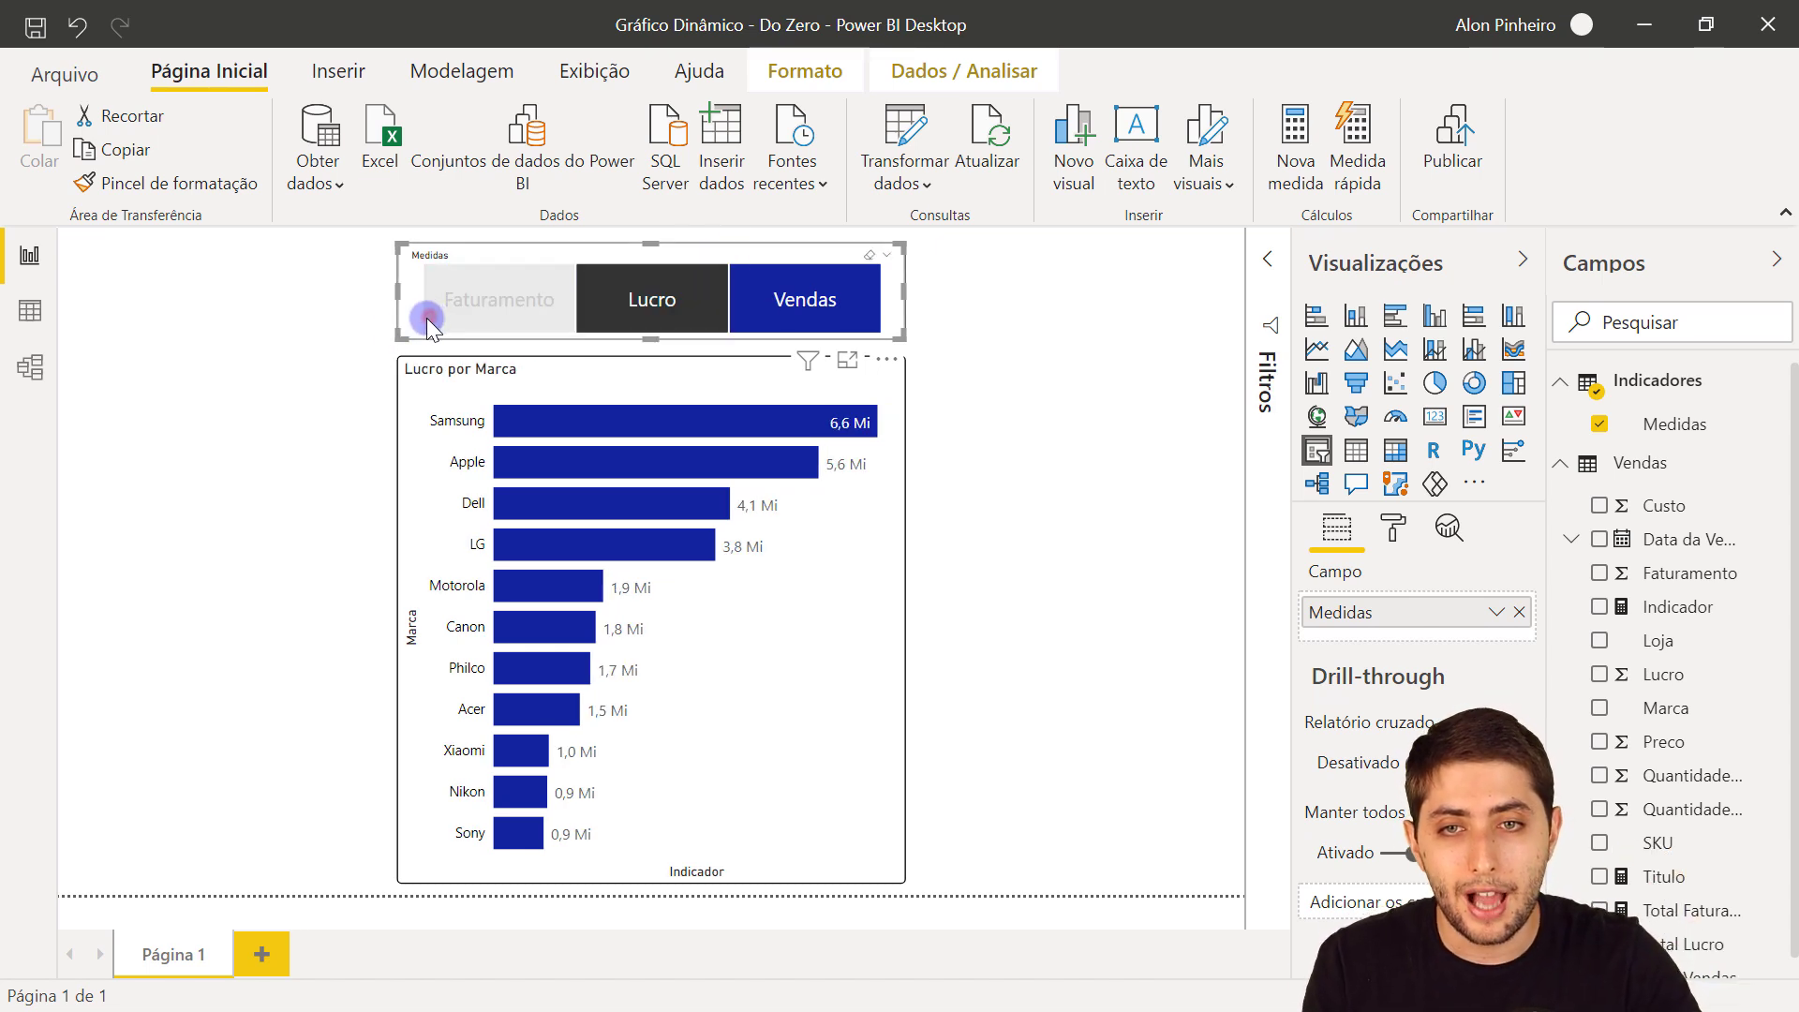
pyautogui.click(260, 370)
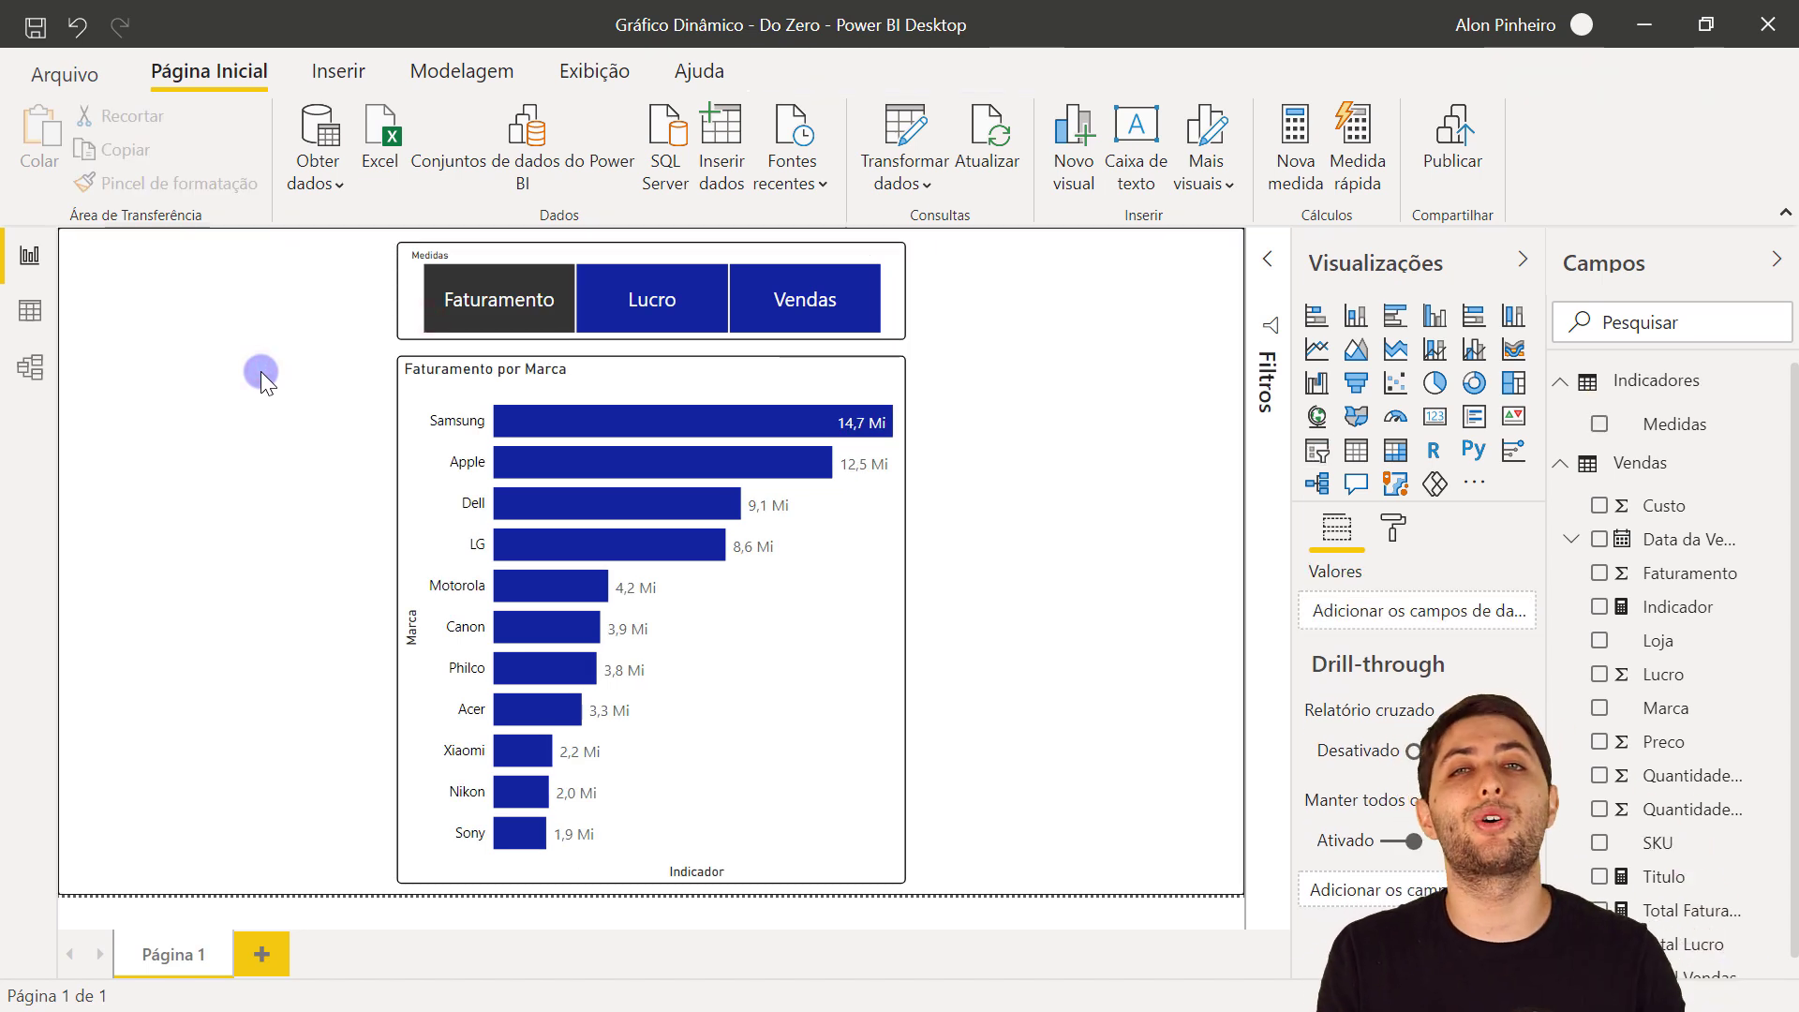